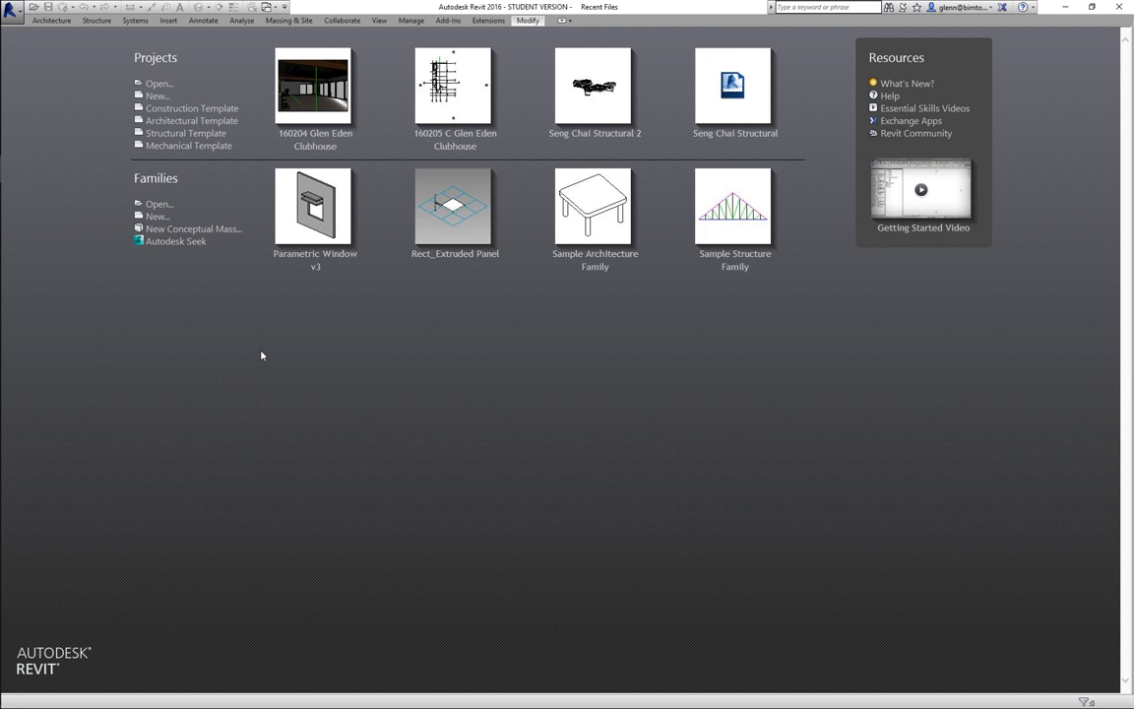
- Create a project from the Architectural Template and draw a rectangle of Exterior - Brick on Mtl. Stud walls, about 56' by 36', up to Level 2
{"action": "left_click", "coordinate": [193, 120]}
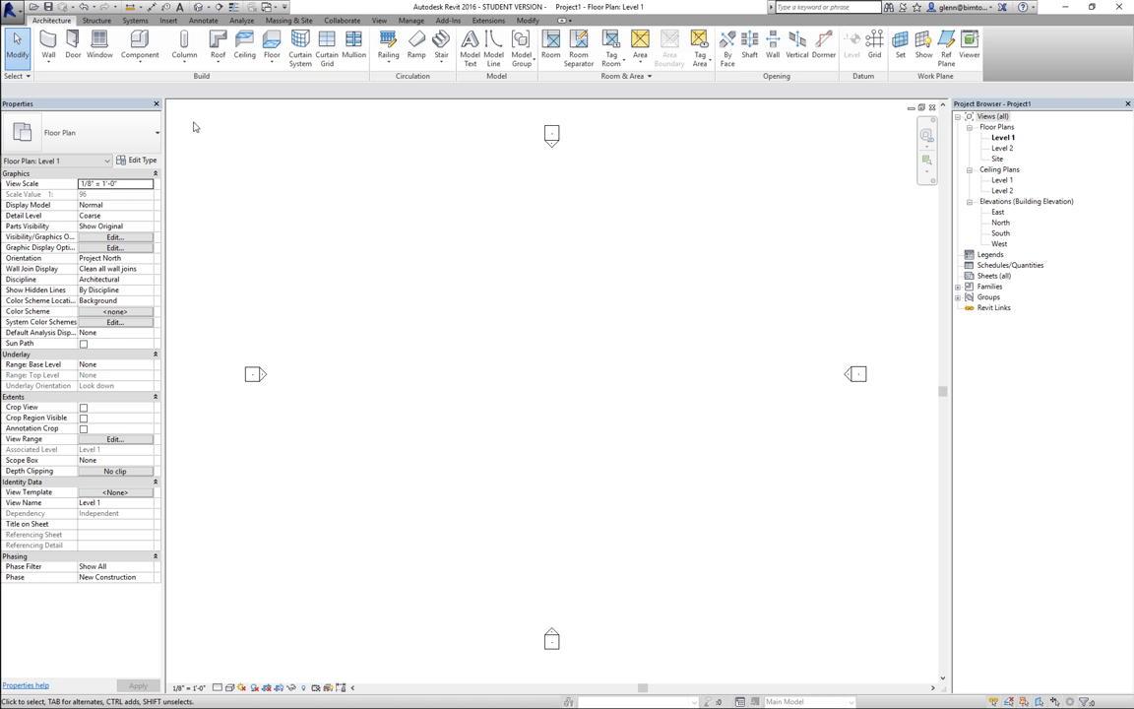
{"action": "left_click", "coordinate": [51, 63]}
{"action": "left_click", "coordinate": [74, 82]}
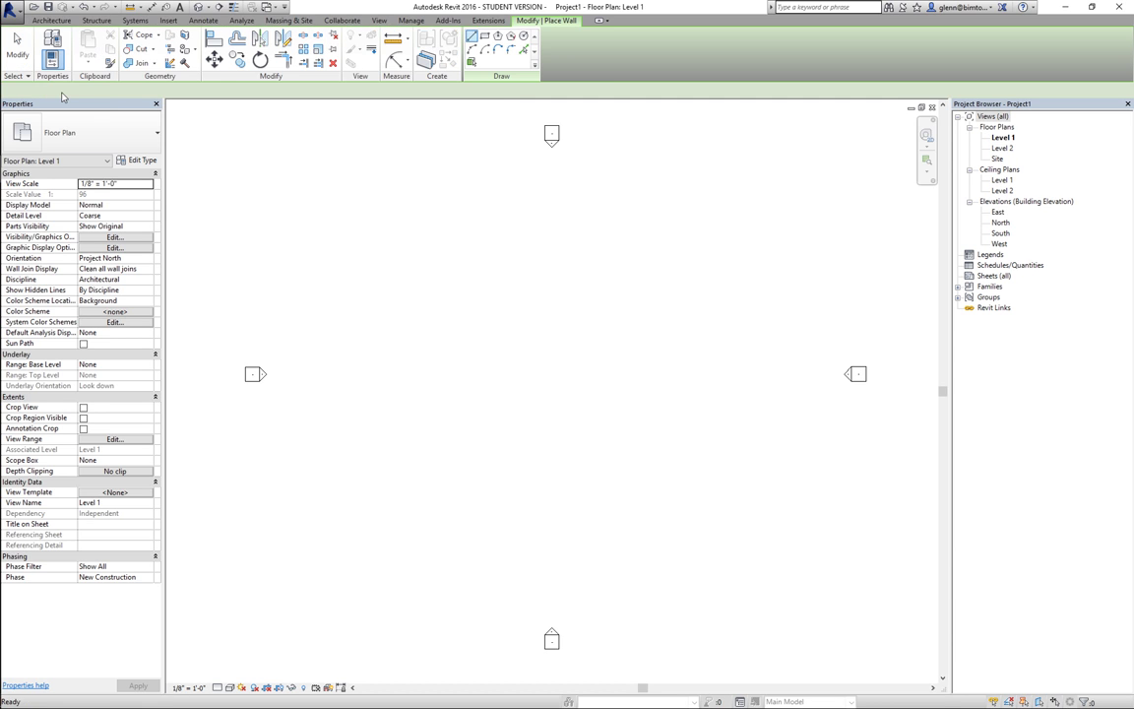
{"action": "left_click", "coordinate": [485, 35]}
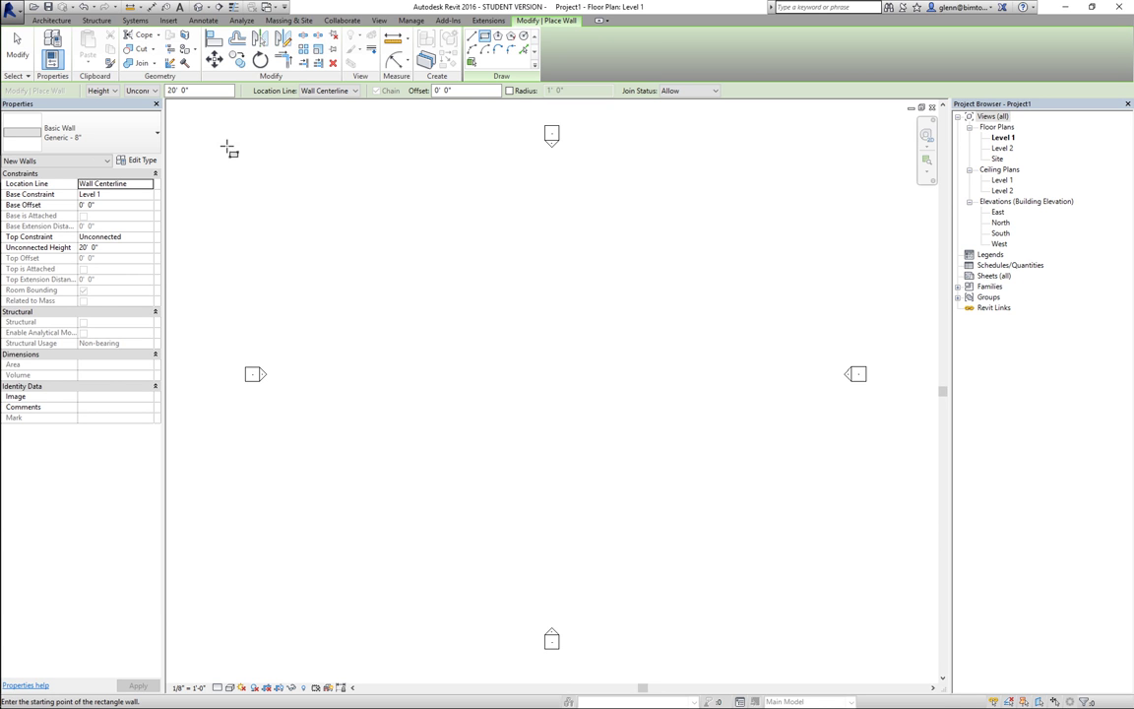
{"action": "left_click", "coordinate": [145, 135]}
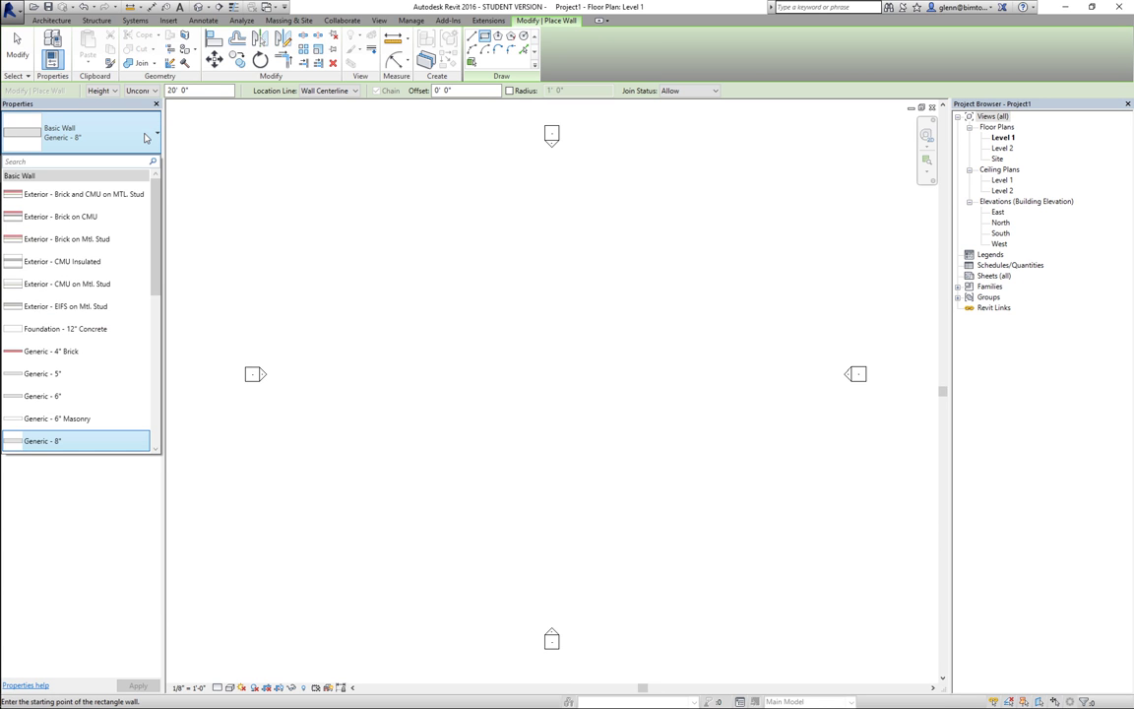
{"action": "left_click", "coordinate": [115, 239]}
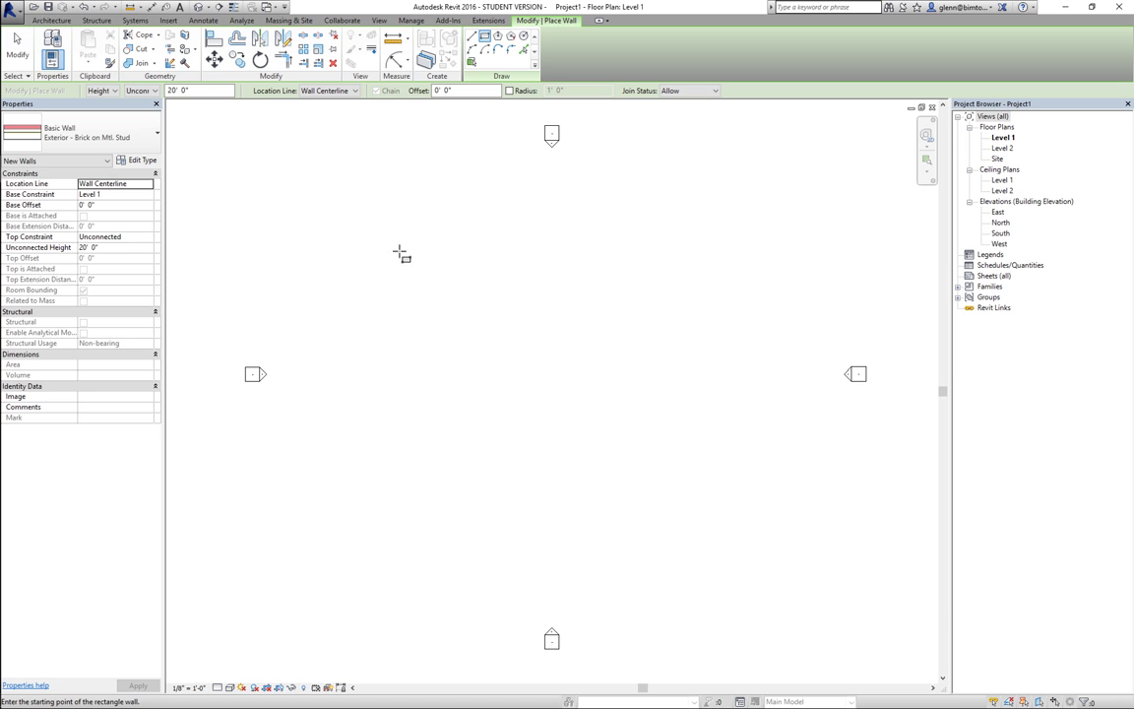
{"action": "left_click", "coordinate": [155, 91]}
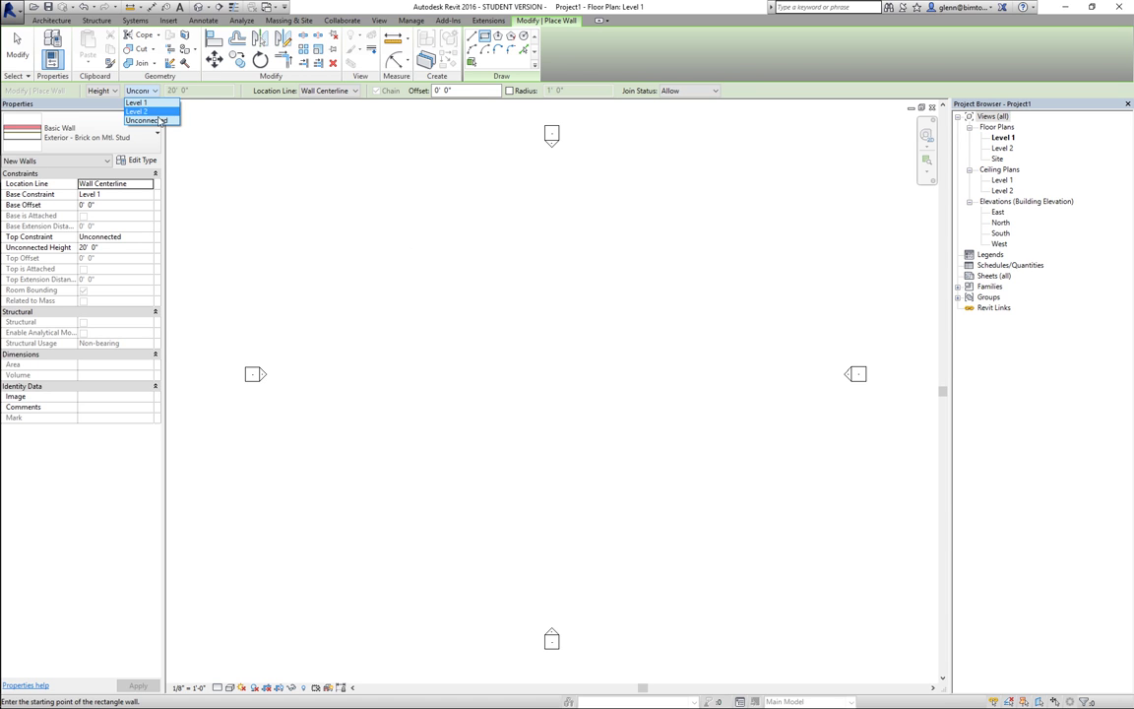
{"action": "left_click", "coordinate": [157, 113]}
{"action": "left_click", "coordinate": [405, 245]}
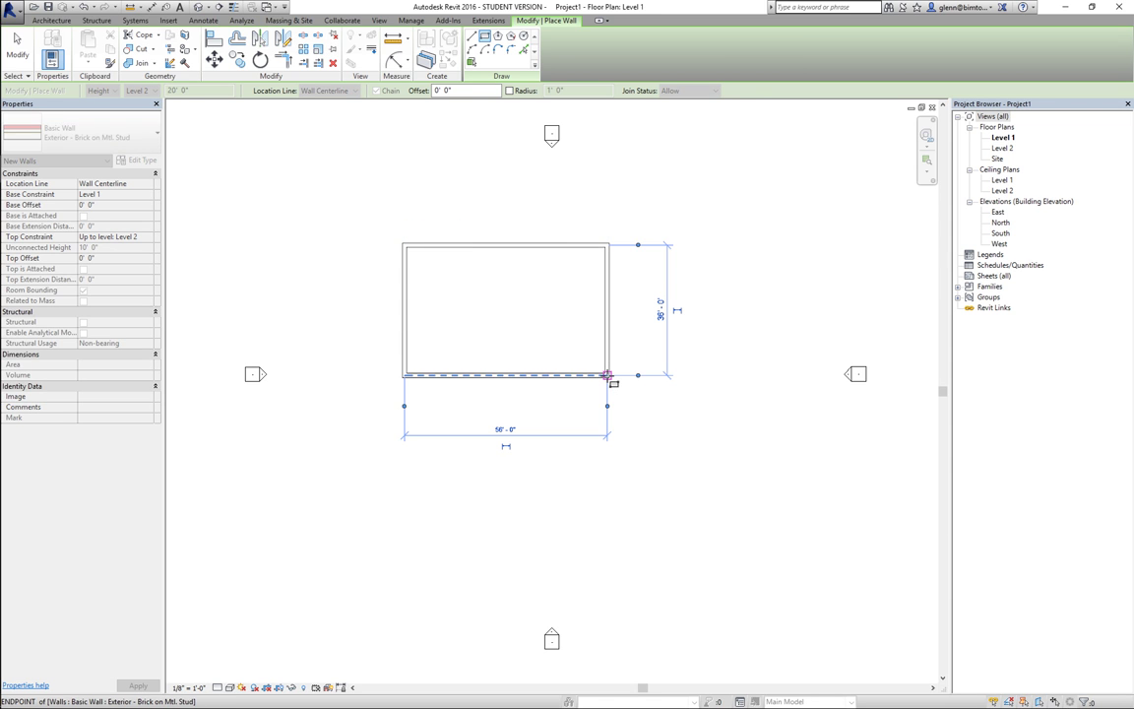
{"action": "left_click", "coordinate": [608, 375]}
{"action": "left_click", "coordinate": [24, 57]}
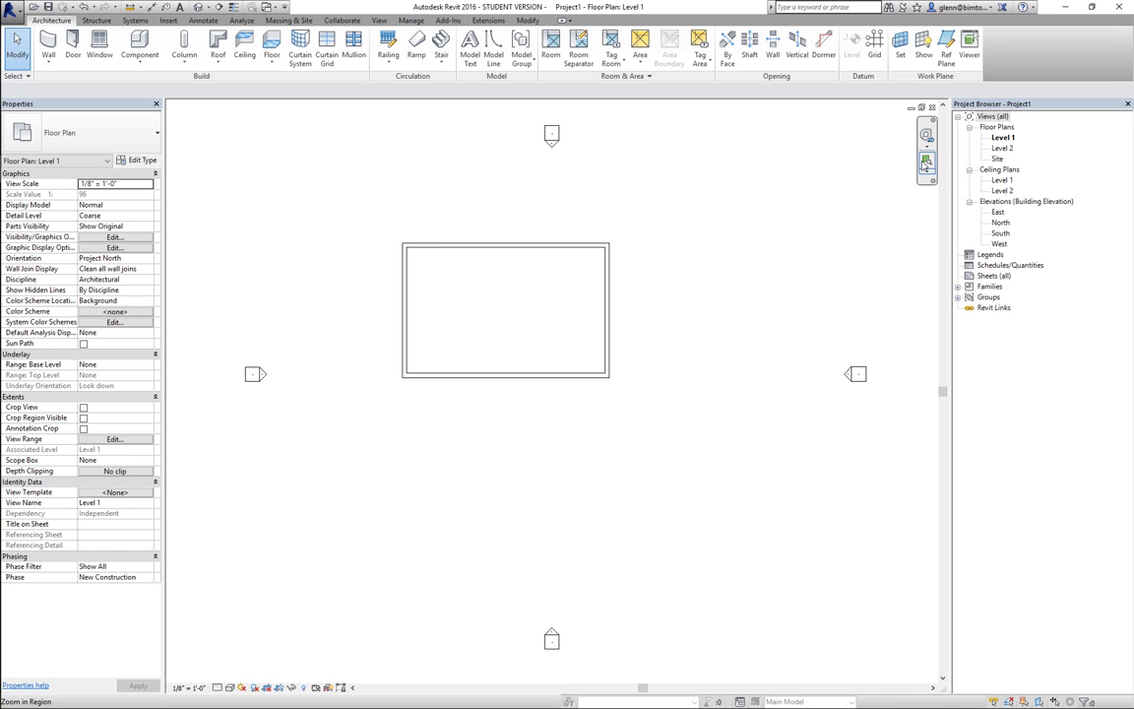
- Sketch a Generic - 12" architectural floor boundary from the four exterior walls, and set the view's detail level to Fine
{"action": "left_click", "coordinate": [925, 165]}
{"action": "left_click_drag", "start_coordinate": [387, 227], "coordinate": [718, 430]}
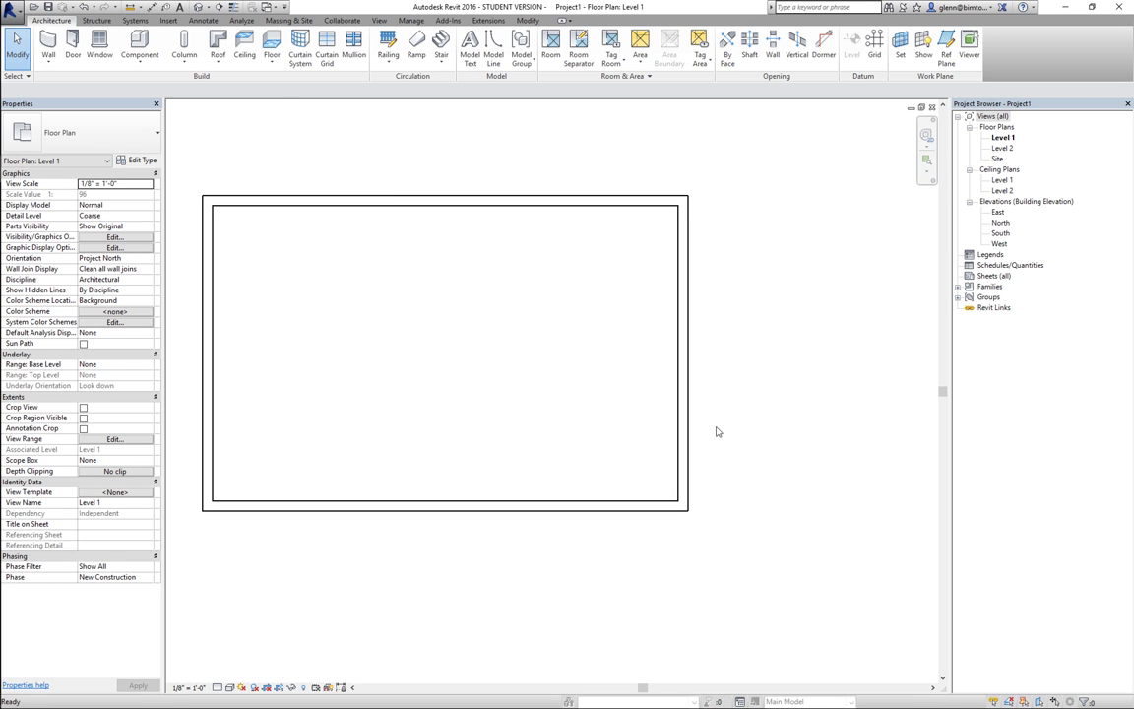
{"action": "left_click", "coordinate": [272, 66]}
{"action": "left_click", "coordinate": [285, 108]}
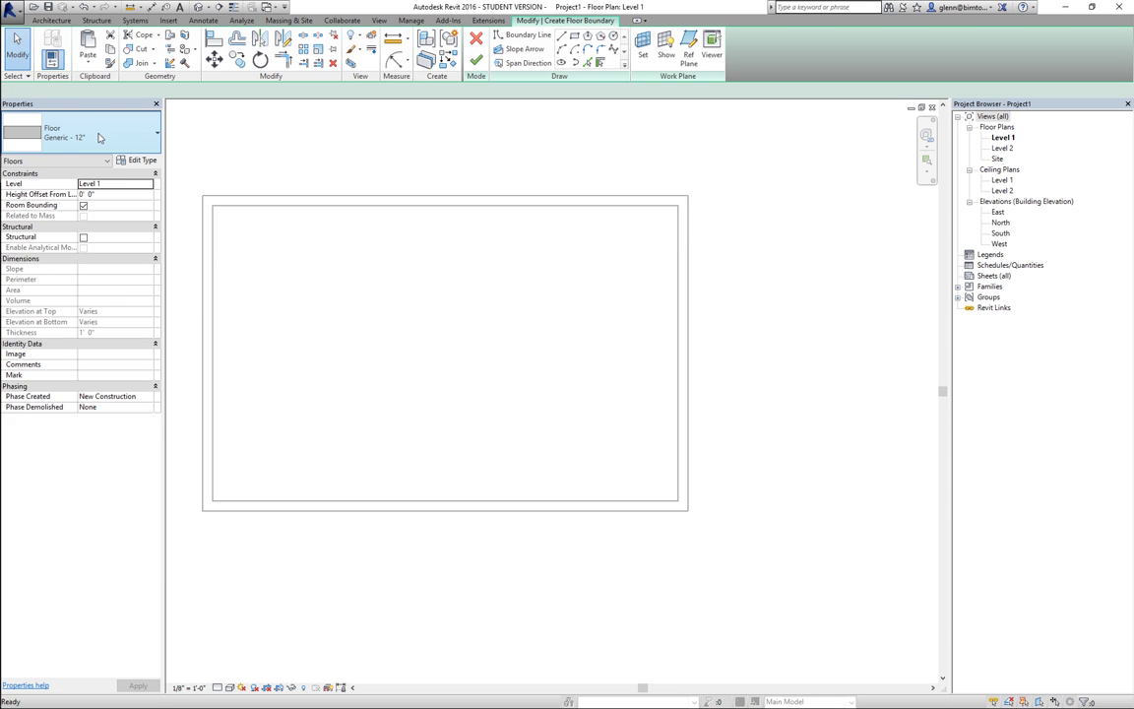
{"action": "left_click", "coordinate": [100, 140]}
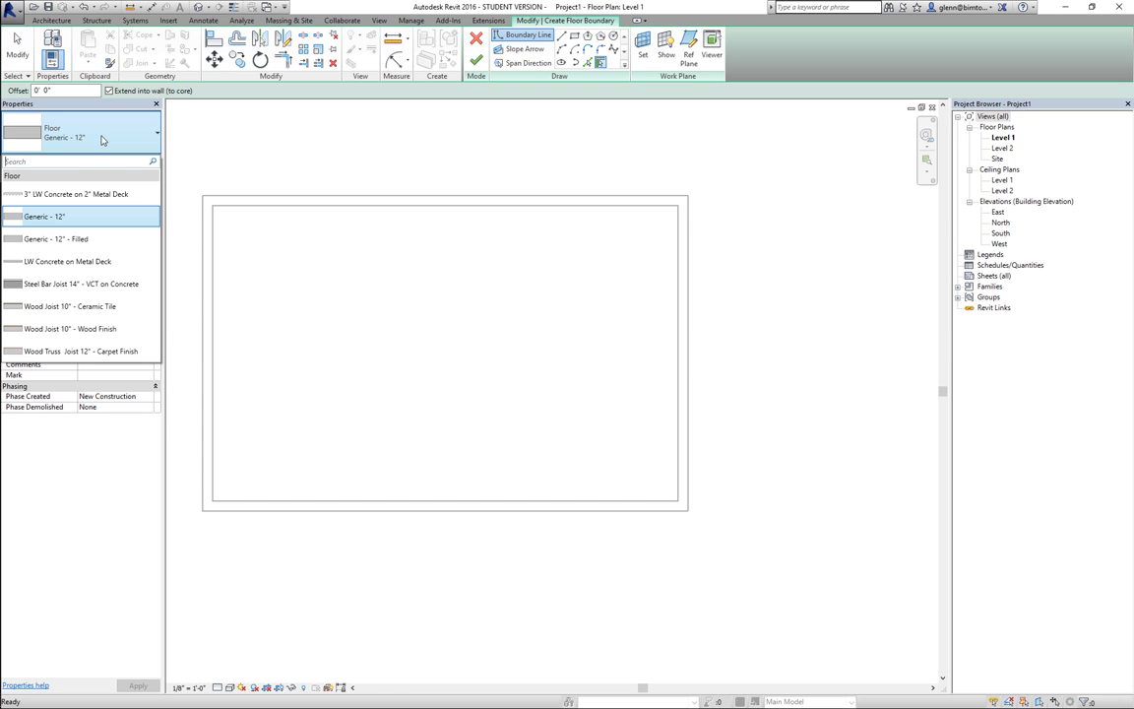
{"action": "left_click", "coordinate": [54, 216]}
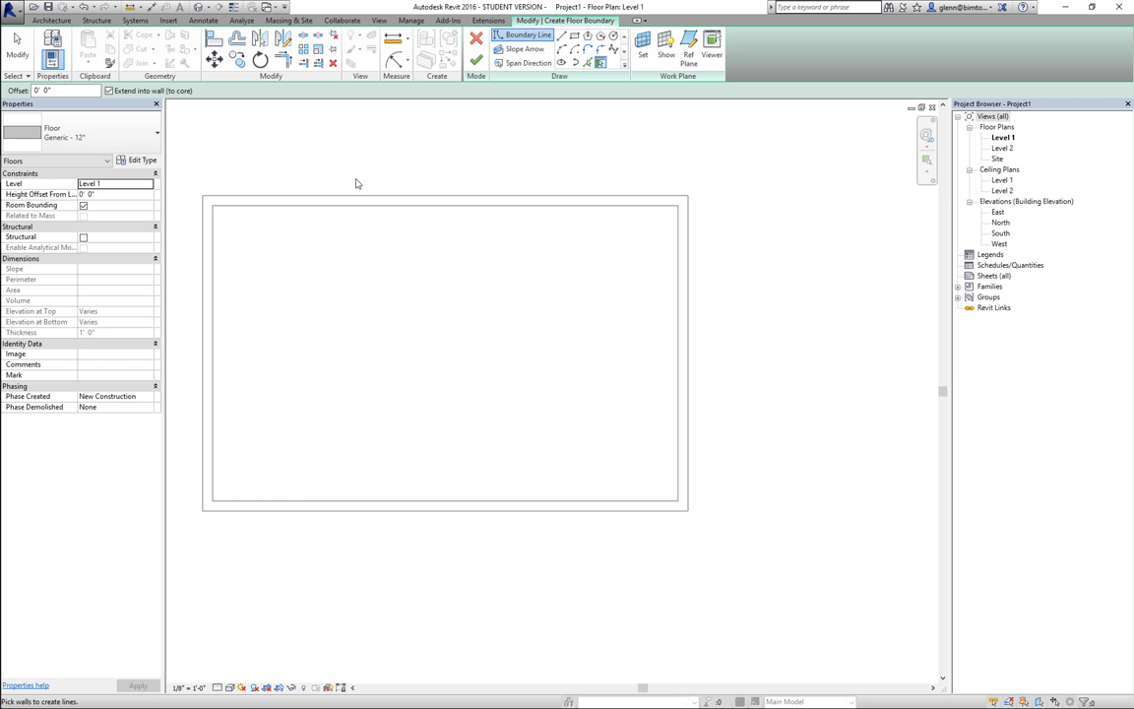
{"action": "left_click", "coordinate": [445, 204]}
{"action": "left_click", "coordinate": [445, 204]}
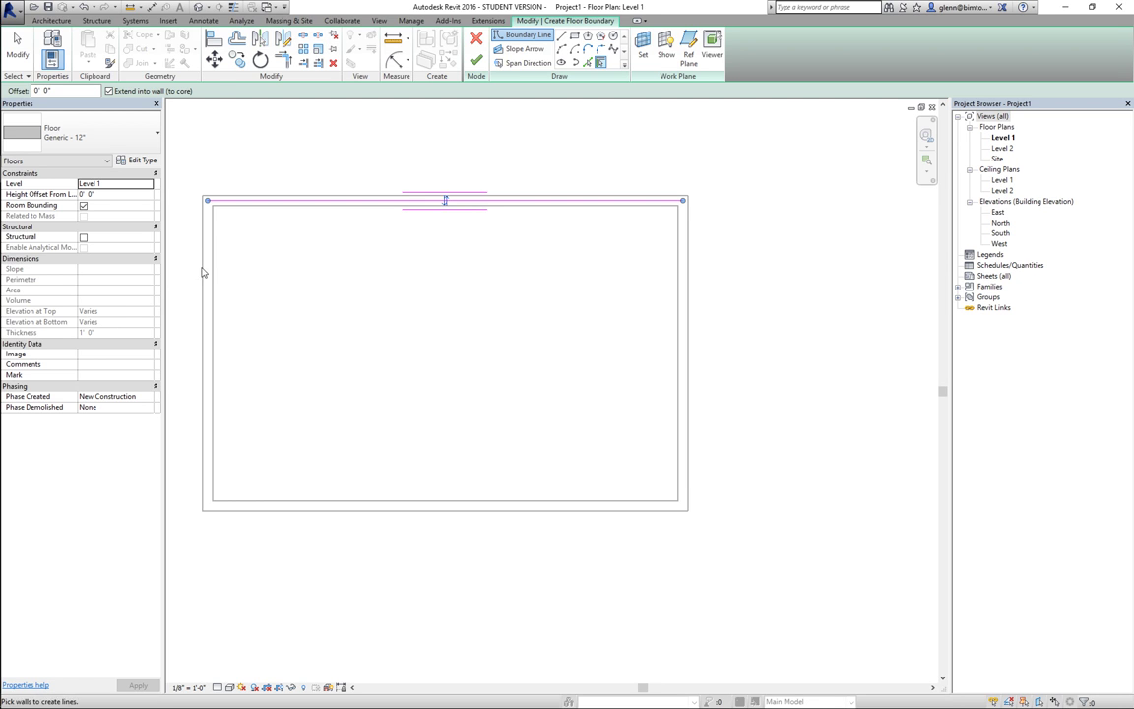
{"action": "left_click", "coordinate": [208, 324]}
{"action": "left_click", "coordinate": [402, 511]}
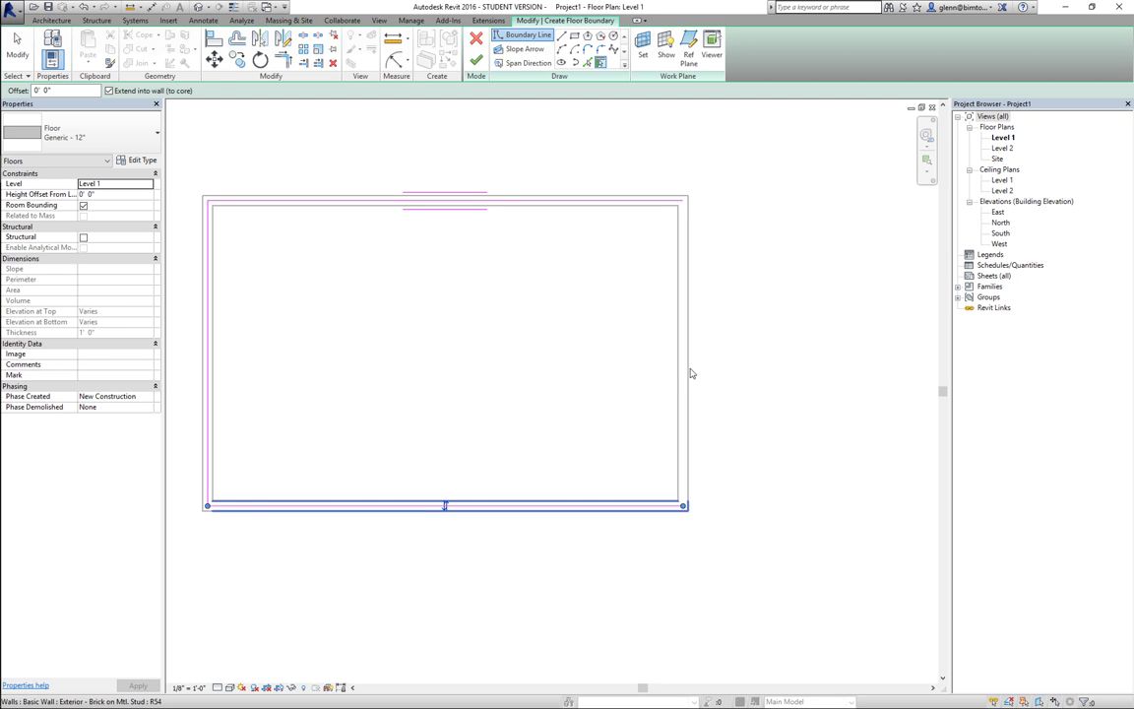
{"action": "left_click", "coordinate": [683, 371]}
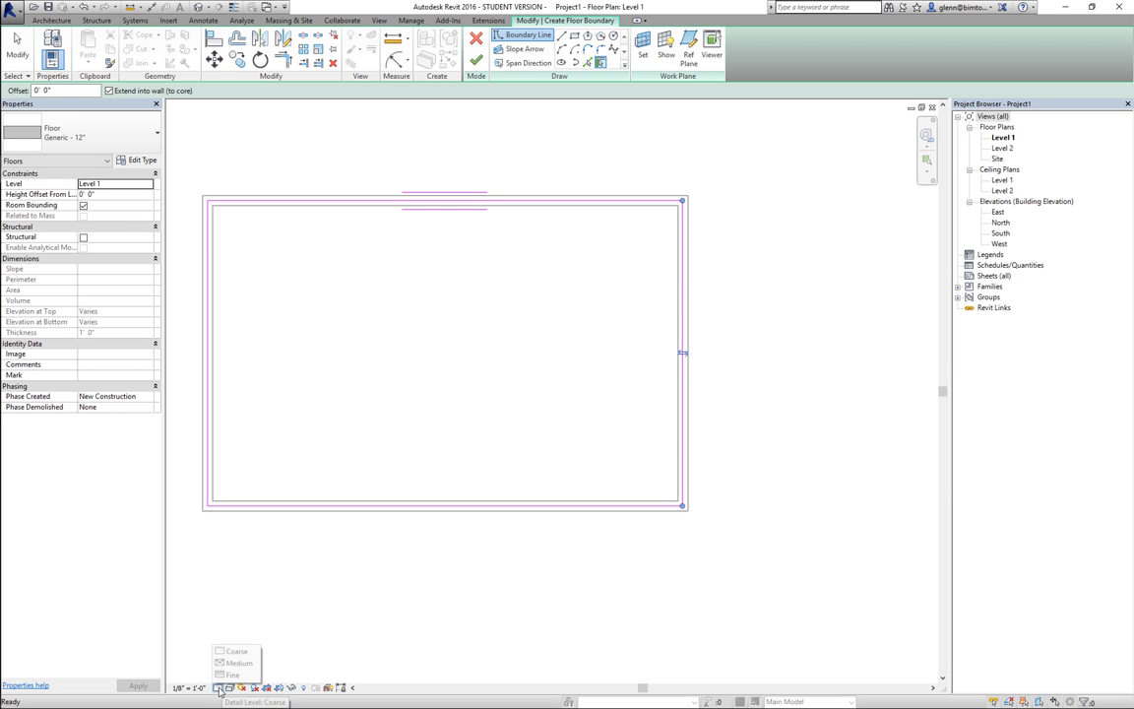
{"action": "left_click", "coordinate": [218, 687]}
{"action": "left_click", "coordinate": [233, 674]}
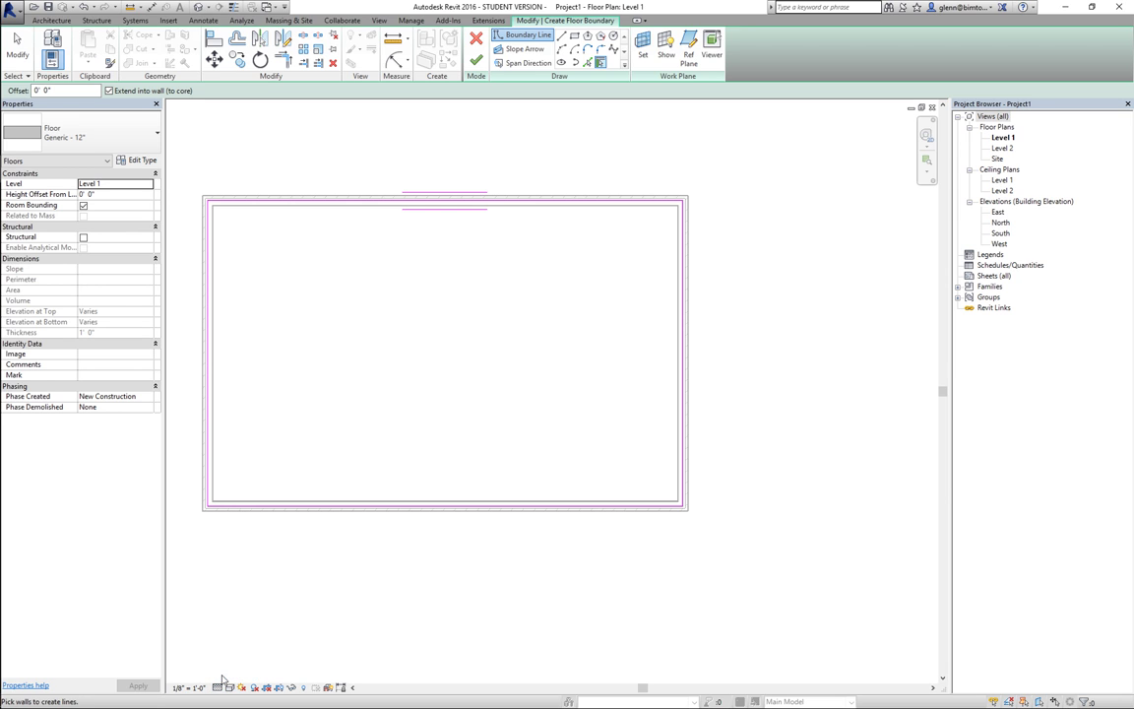
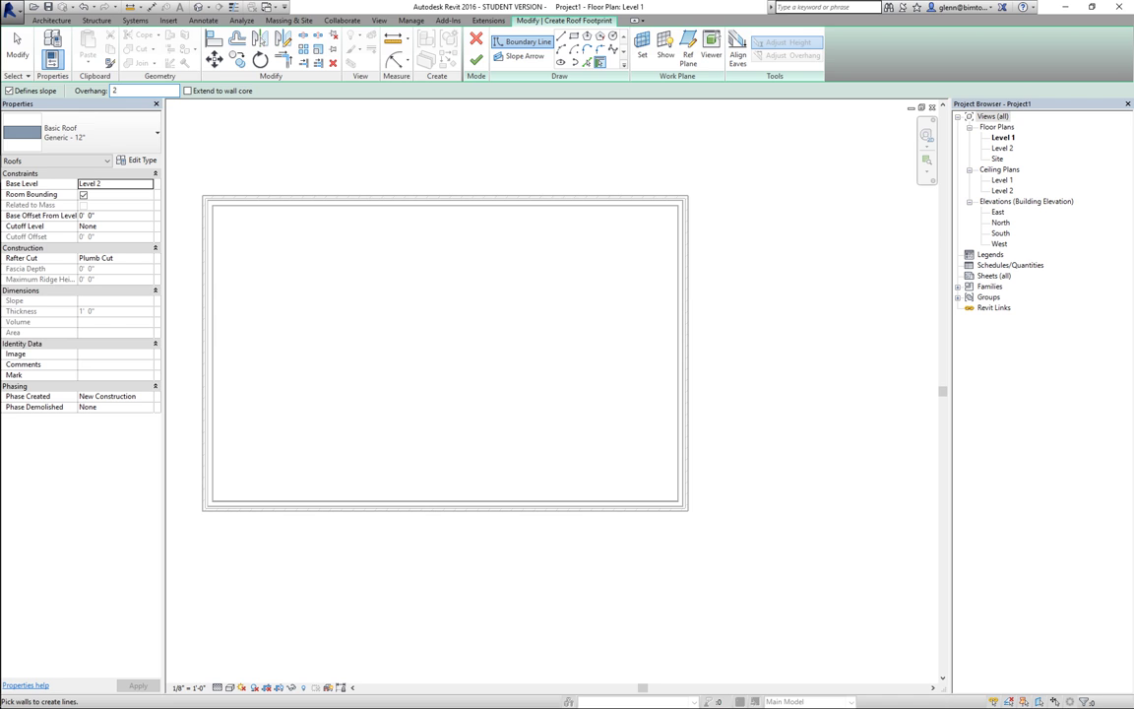
- Sketch a Wood Rafter 8" - Asphalt Shingle - Insulated roof footprint from the four exterior walls with a 2' overhang
{"action": "left_click", "coordinate": [112, 139]}
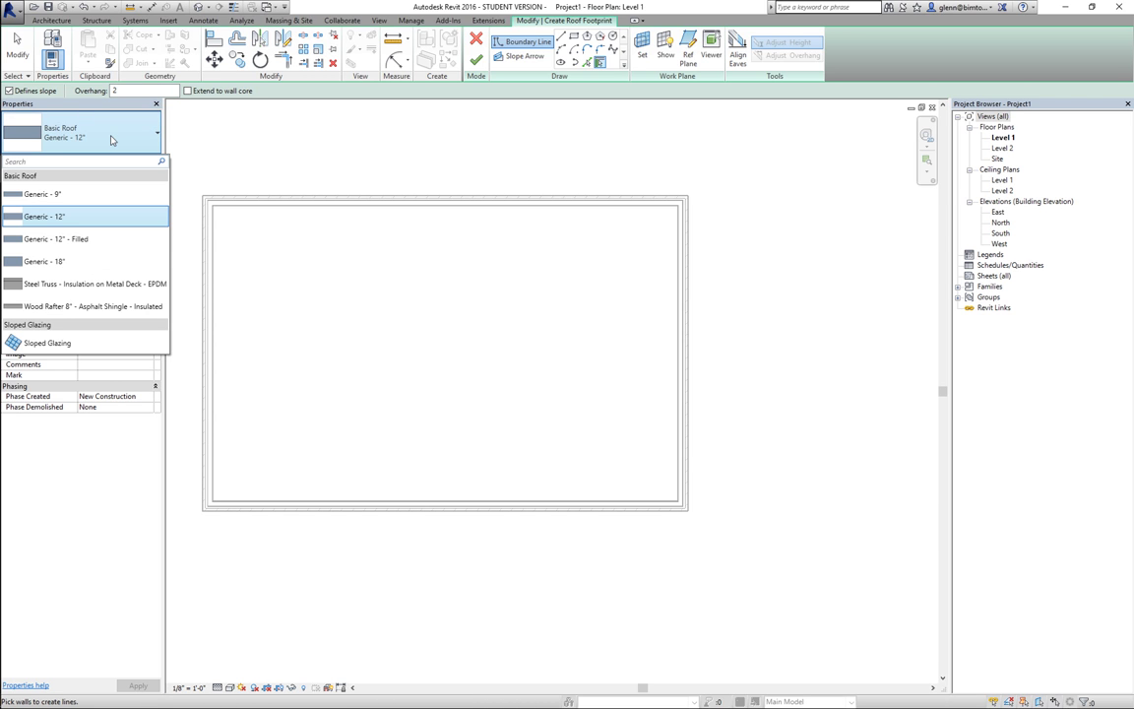
{"action": "left_click", "coordinate": [93, 306]}
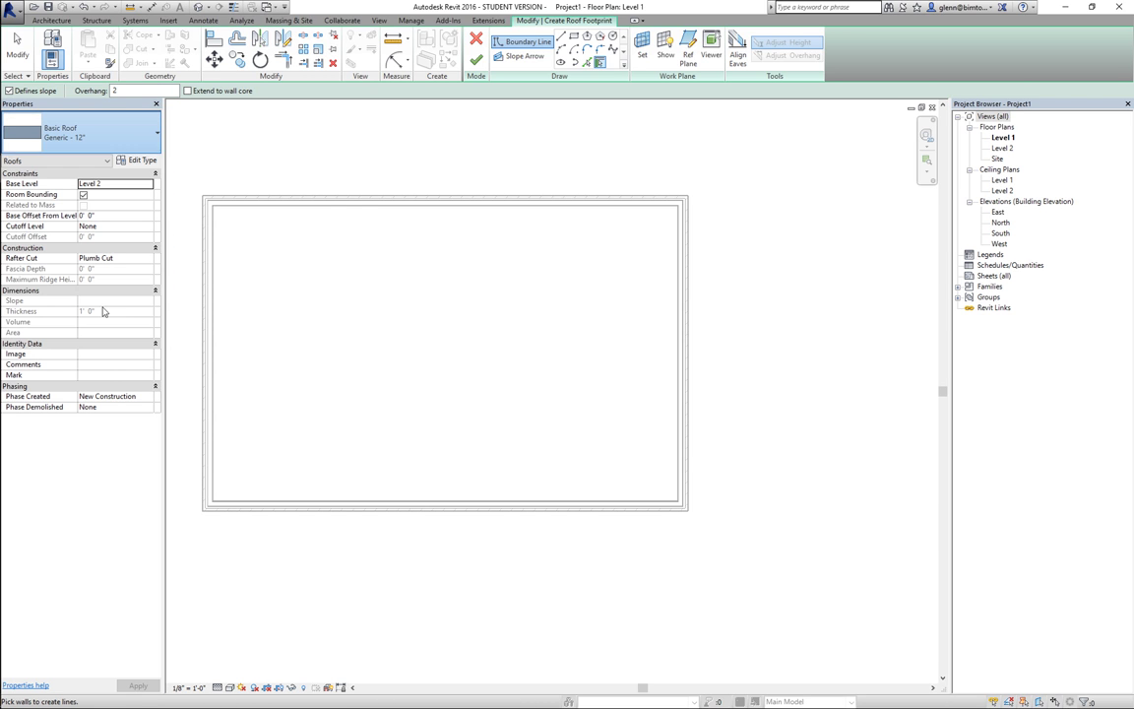
{"action": "key", "text": "Return"}
{"action": "left_click", "coordinate": [359, 199]}
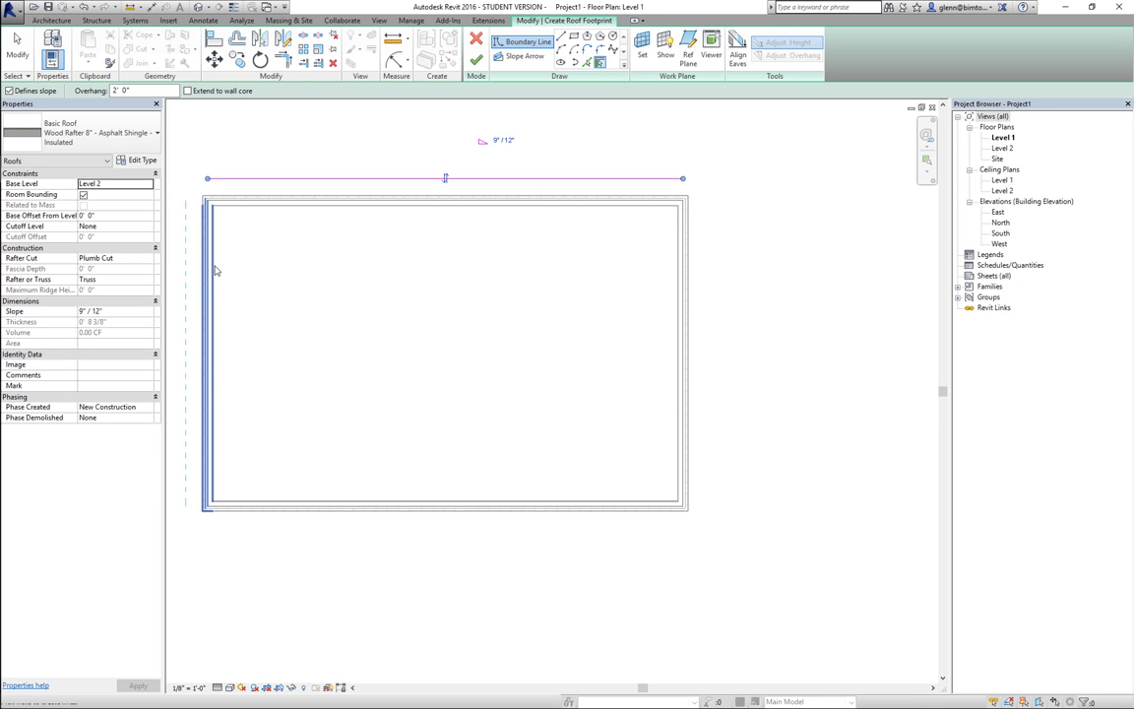
{"action": "left_click", "coordinate": [211, 271]}
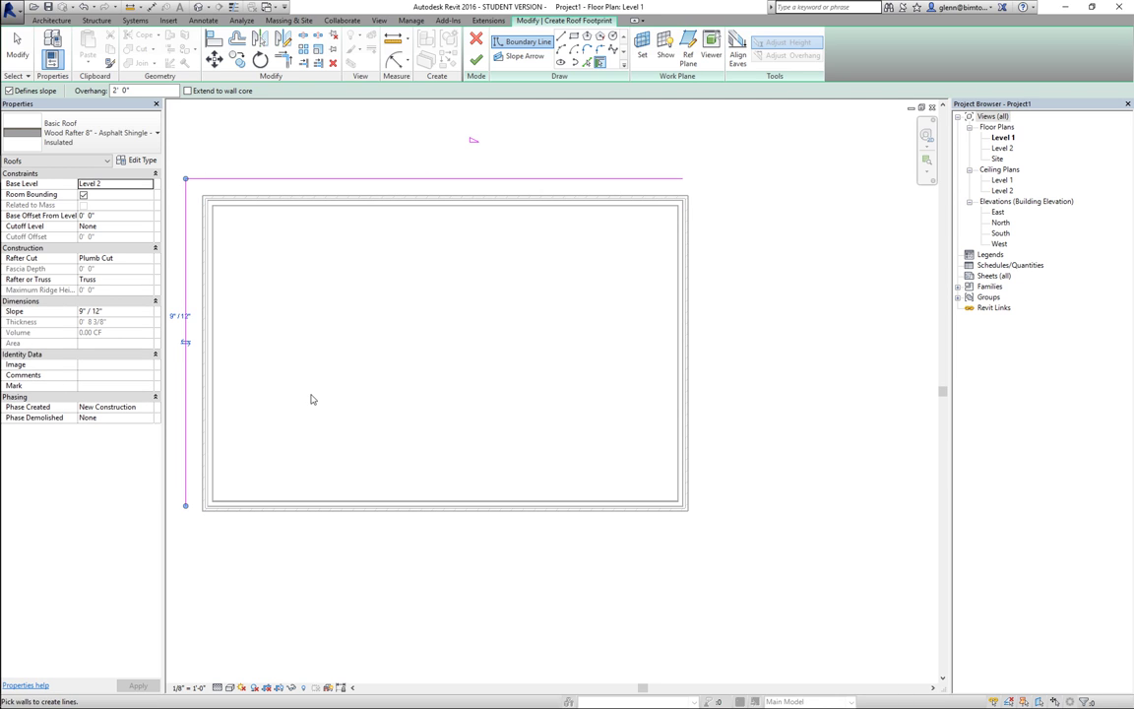
{"action": "left_click", "coordinate": [322, 505]}
{"action": "left_click", "coordinate": [684, 413]}
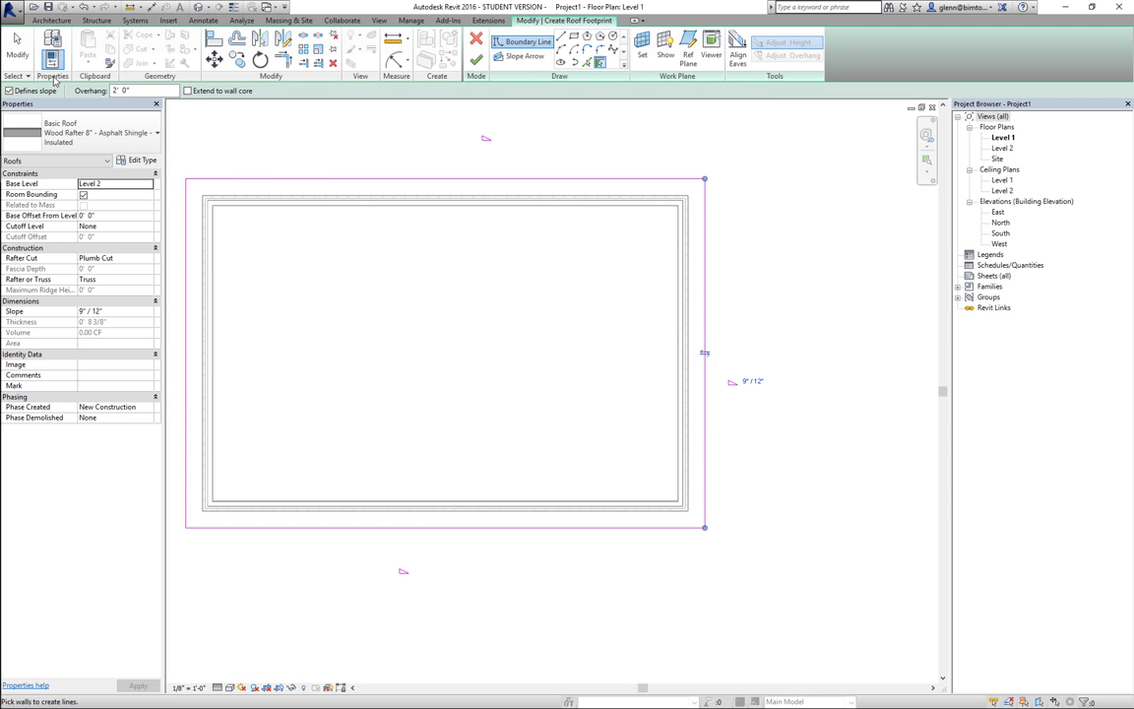
- Turn off slope definition for the whole chain of roof footprint lines and finish the roof
{"action": "left_click", "coordinate": [18, 49]}
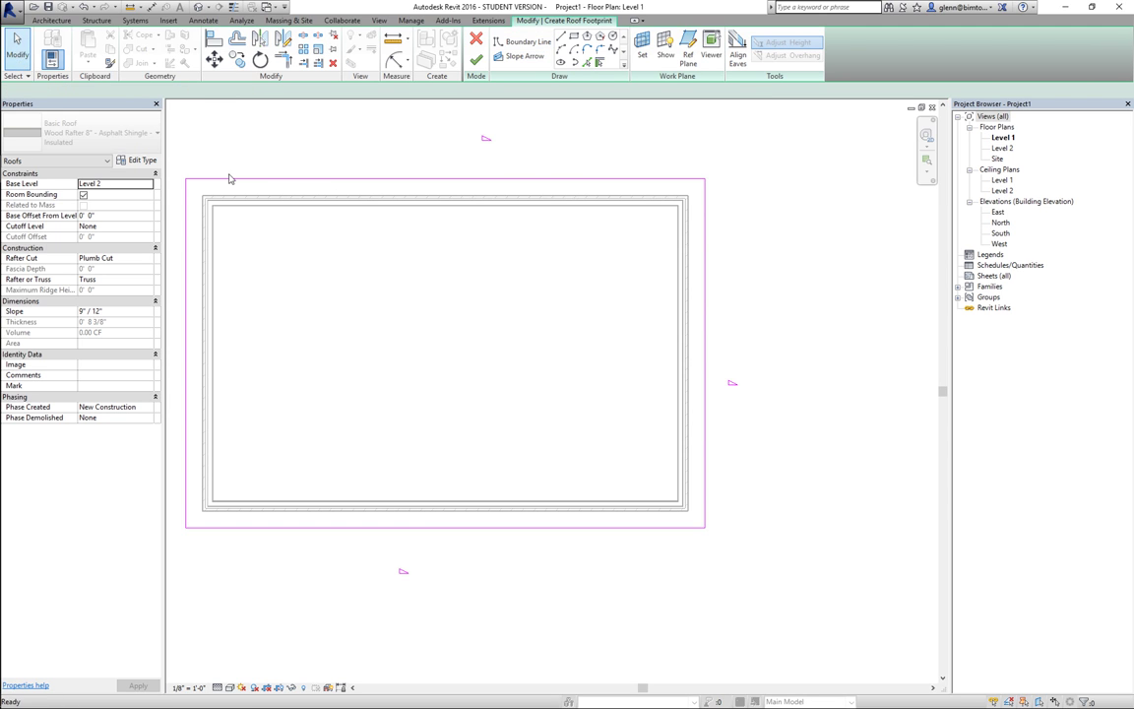
{"action": "key", "text": "Tab"}
{"action": "left_click", "coordinate": [331, 184]}
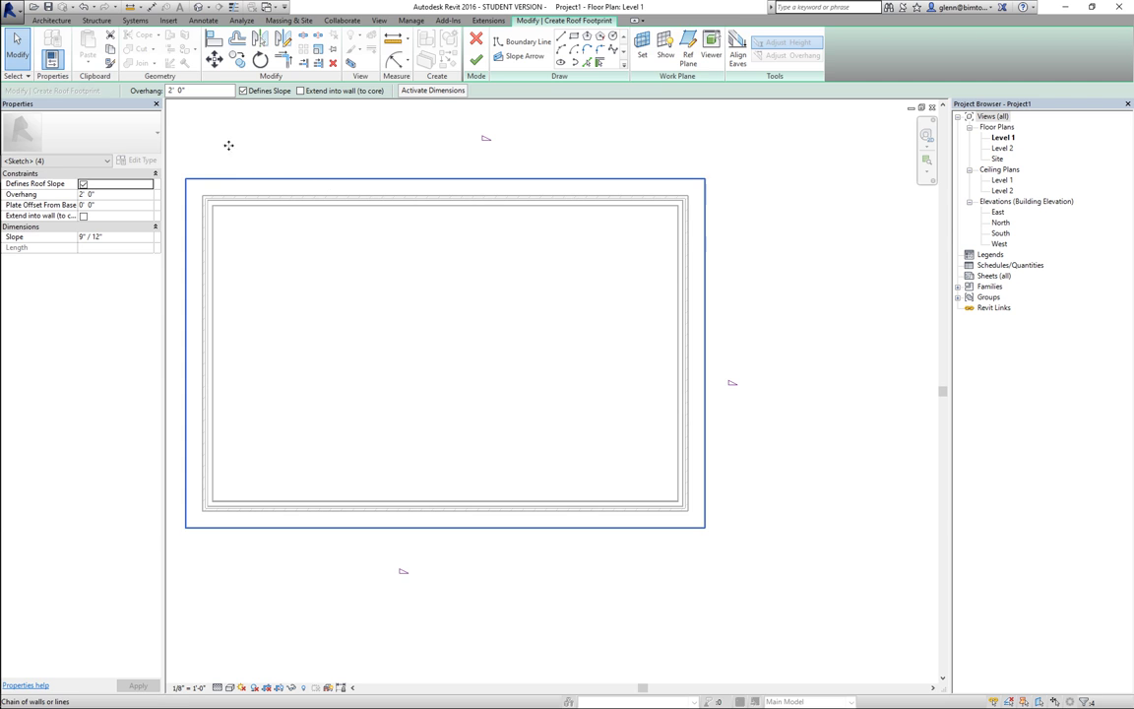
{"action": "left_click", "coordinate": [243, 91]}
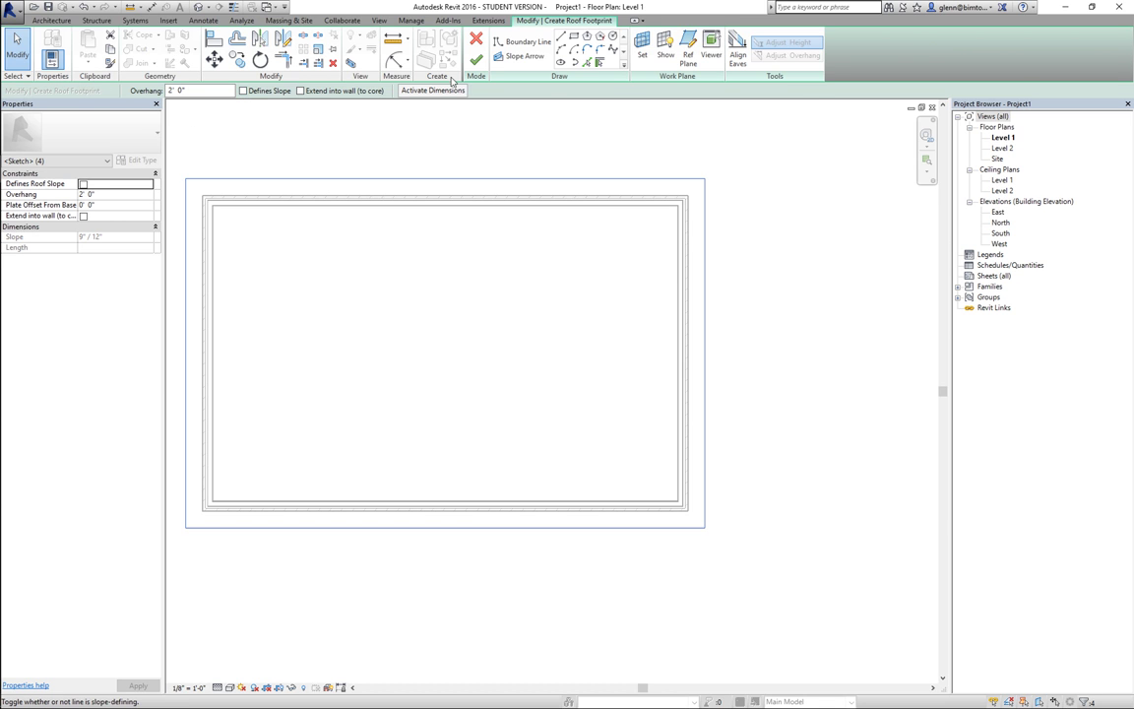
{"action": "left_click", "coordinate": [477, 60]}
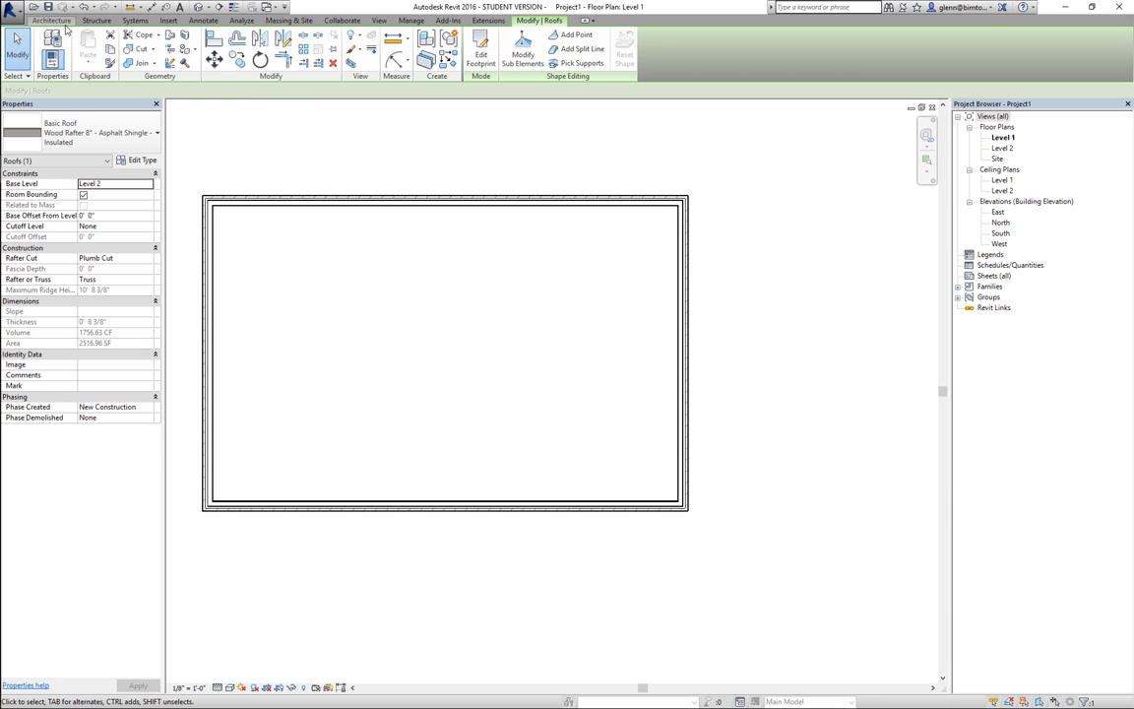
- Draw two Interior - 4 7/8" Partition (1-hr) walls: one north-south about 17' from the west wall, one from its middle to the west wall
{"action": "left_click", "coordinate": [61, 22]}
{"action": "left_click", "coordinate": [48, 60]}
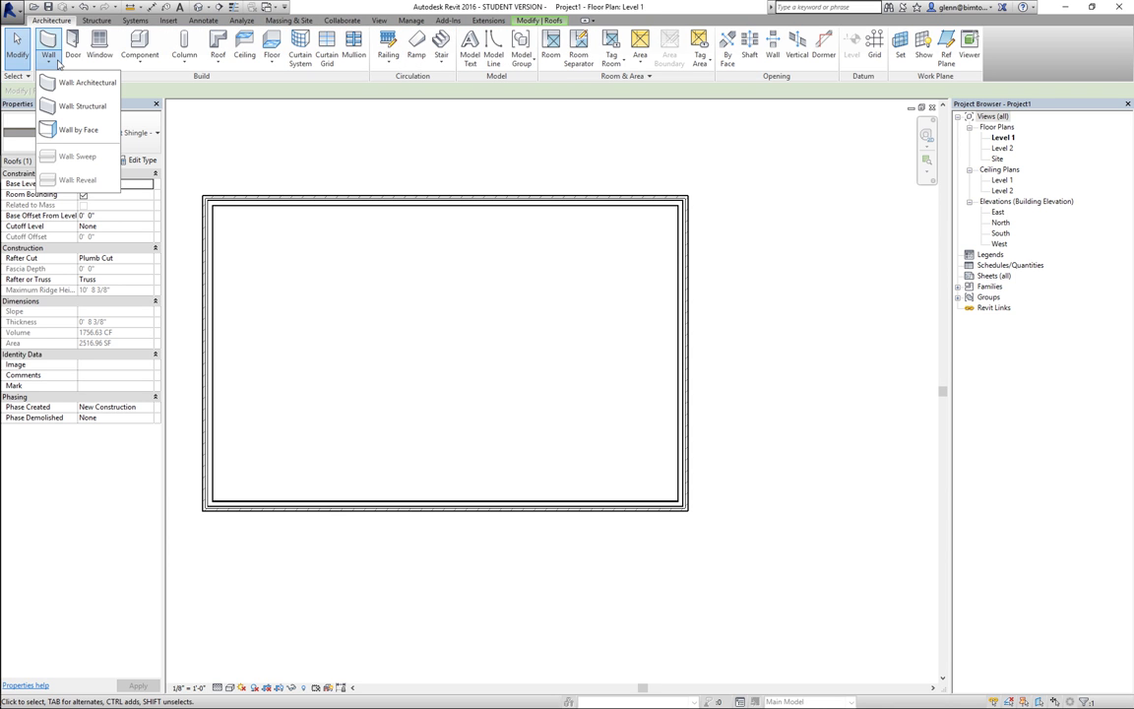
{"action": "left_click", "coordinate": [63, 85]}
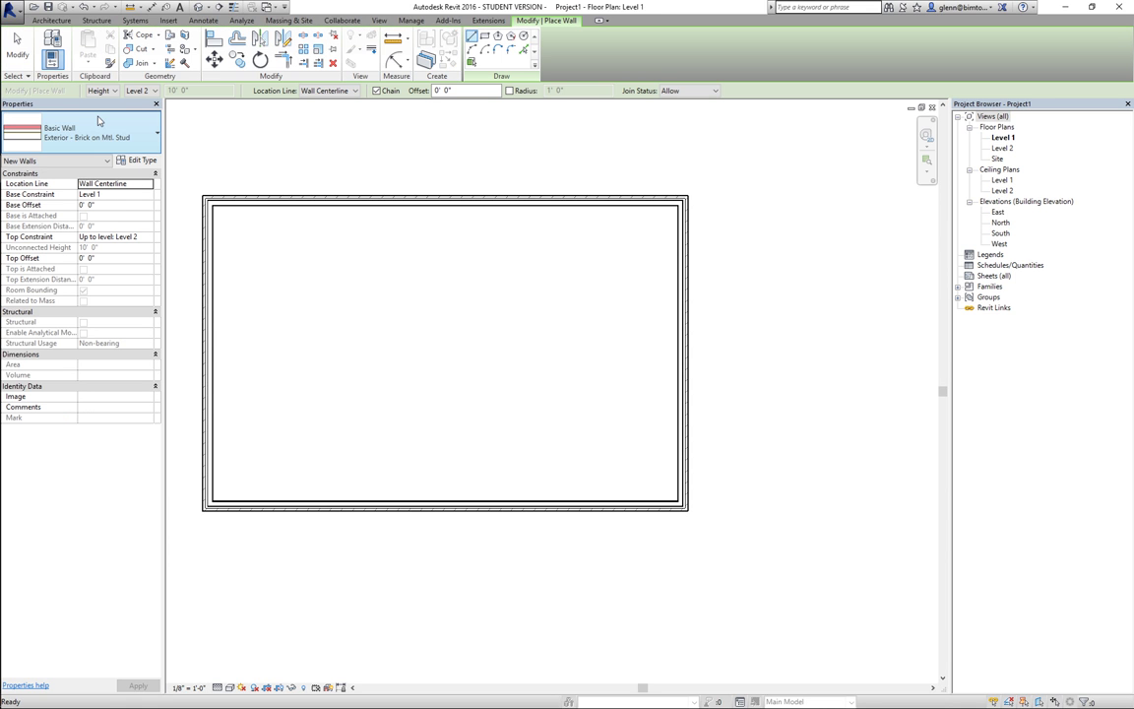
{"action": "left_click", "coordinate": [118, 138]}
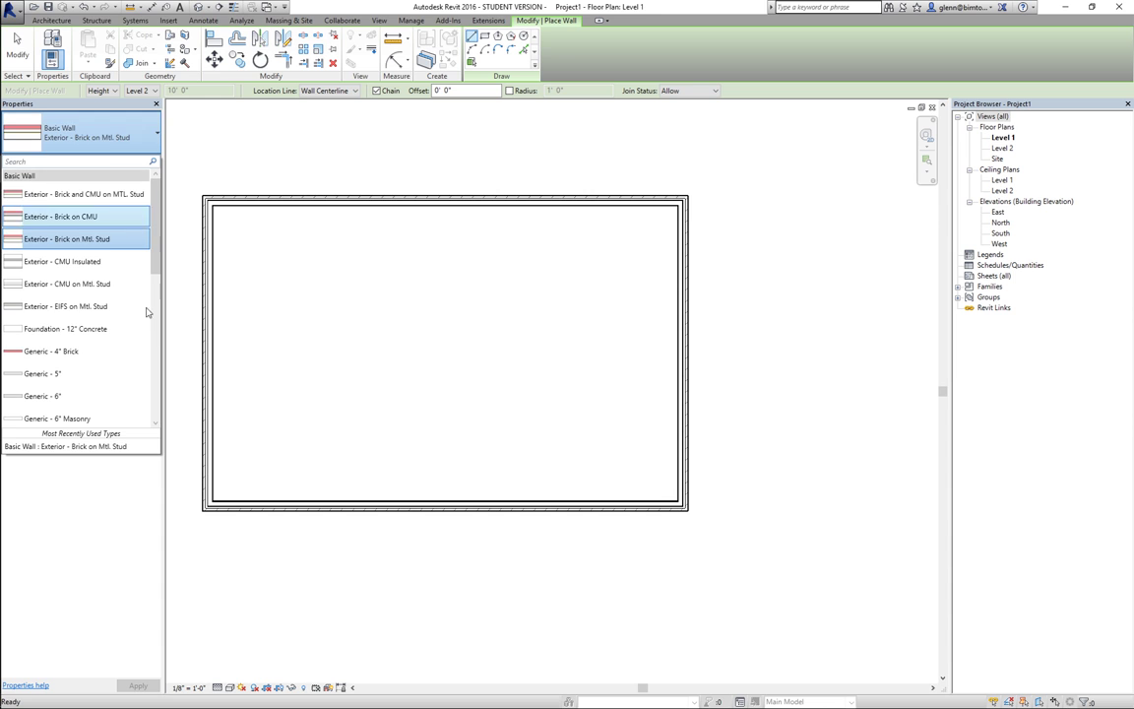
{"action": "scroll", "coordinate": [147, 256], "scroll_direction": "down", "scroll_amount": 5}
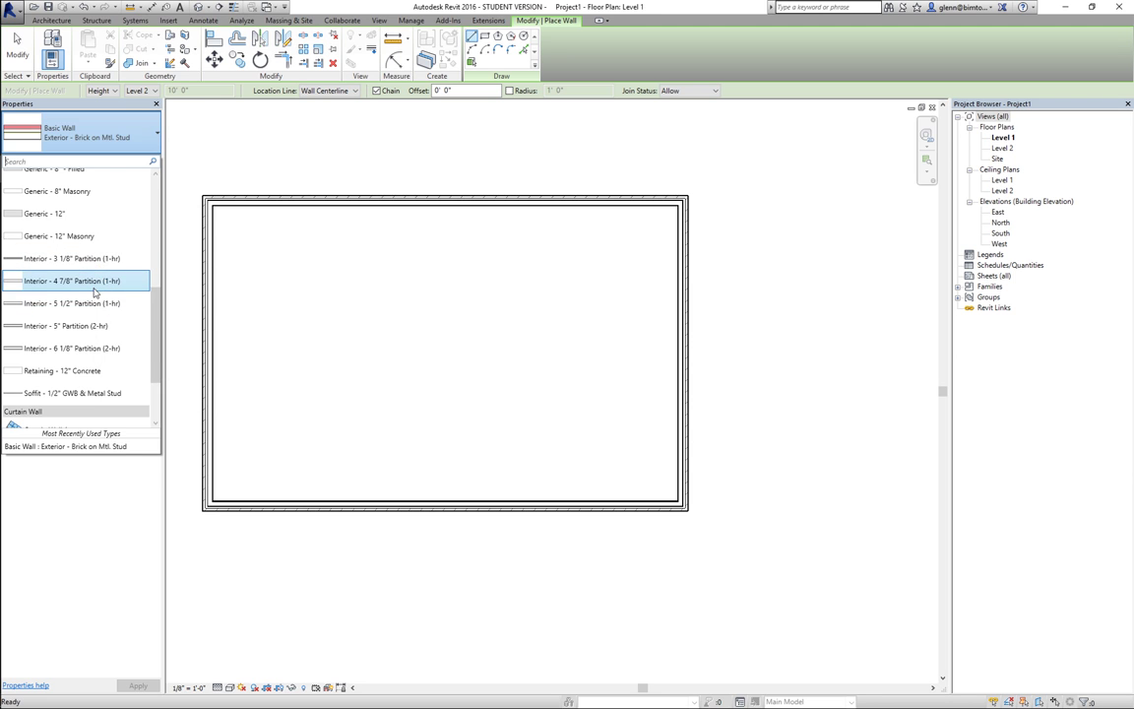
{"action": "left_click", "coordinate": [94, 286]}
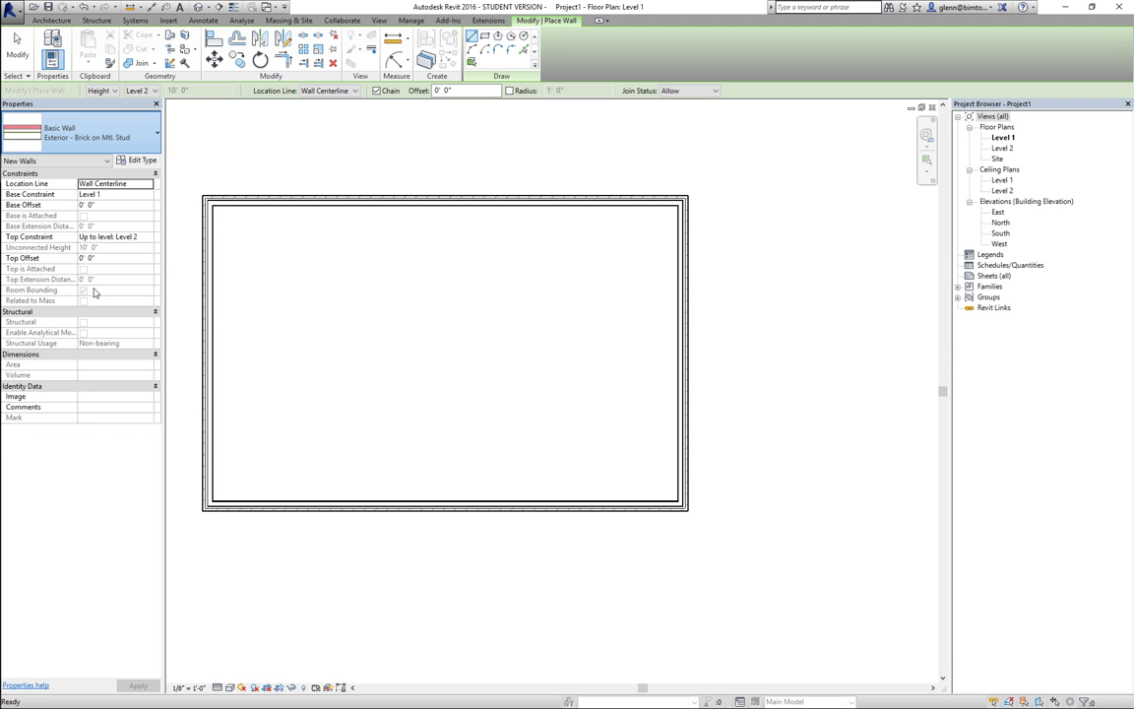
{"action": "left_click", "coordinate": [352, 202]}
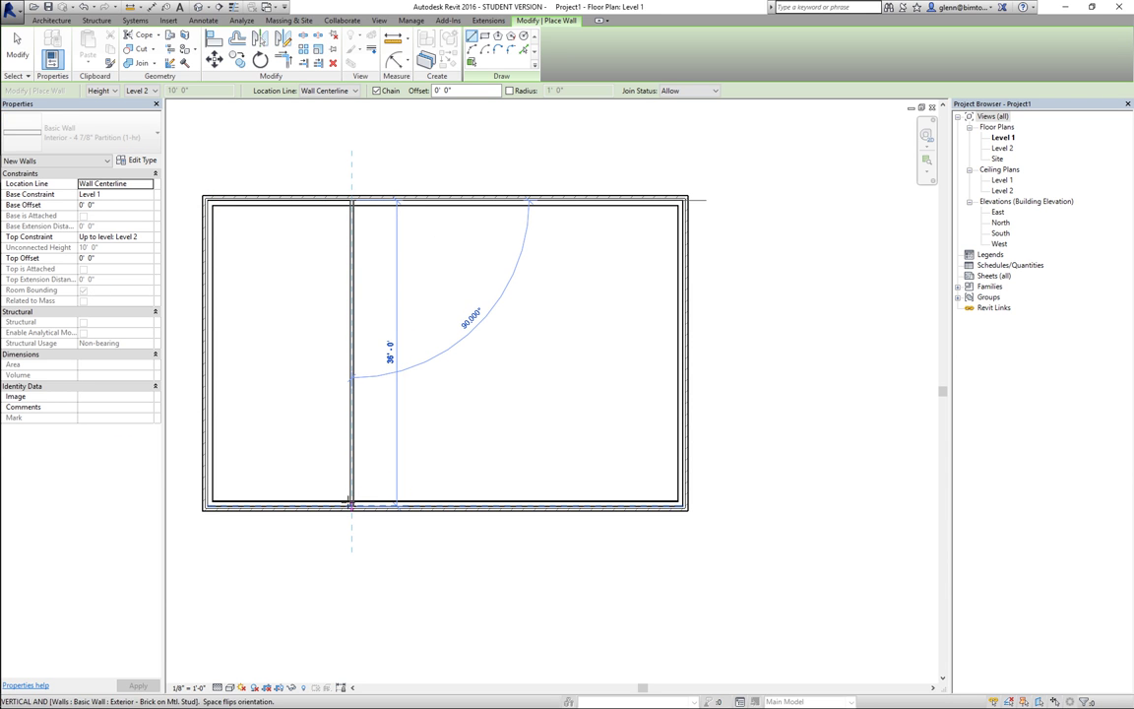
{"action": "left_click", "coordinate": [351, 503]}
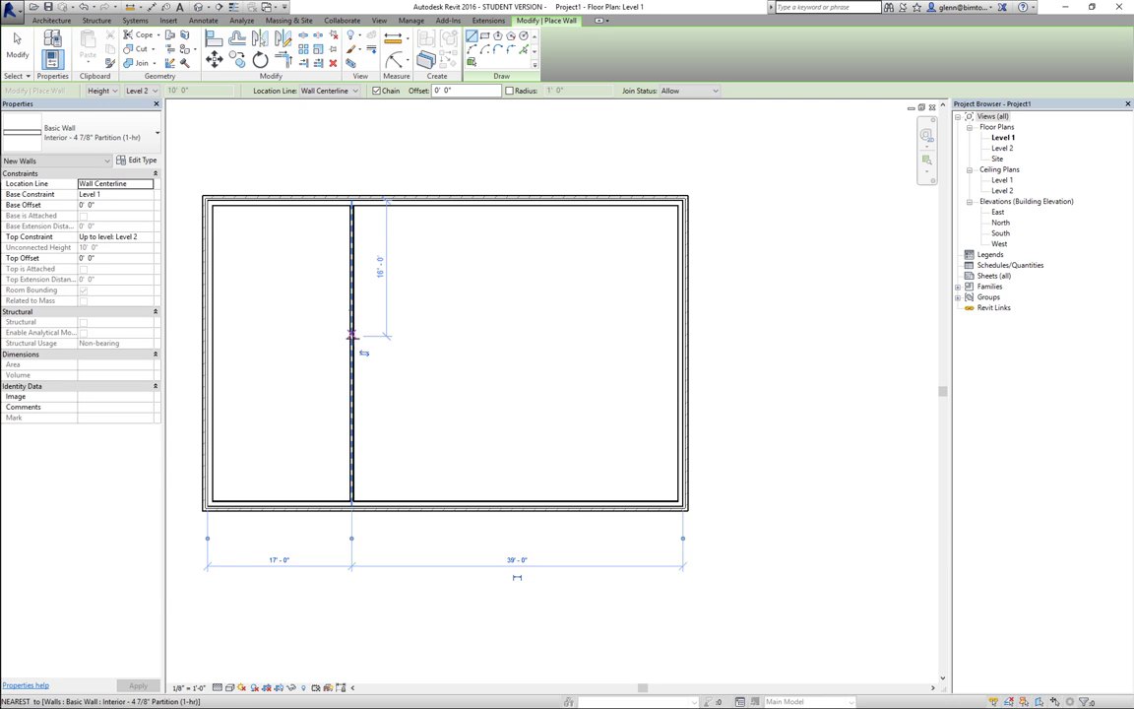
{"action": "left_click", "coordinate": [351, 341]}
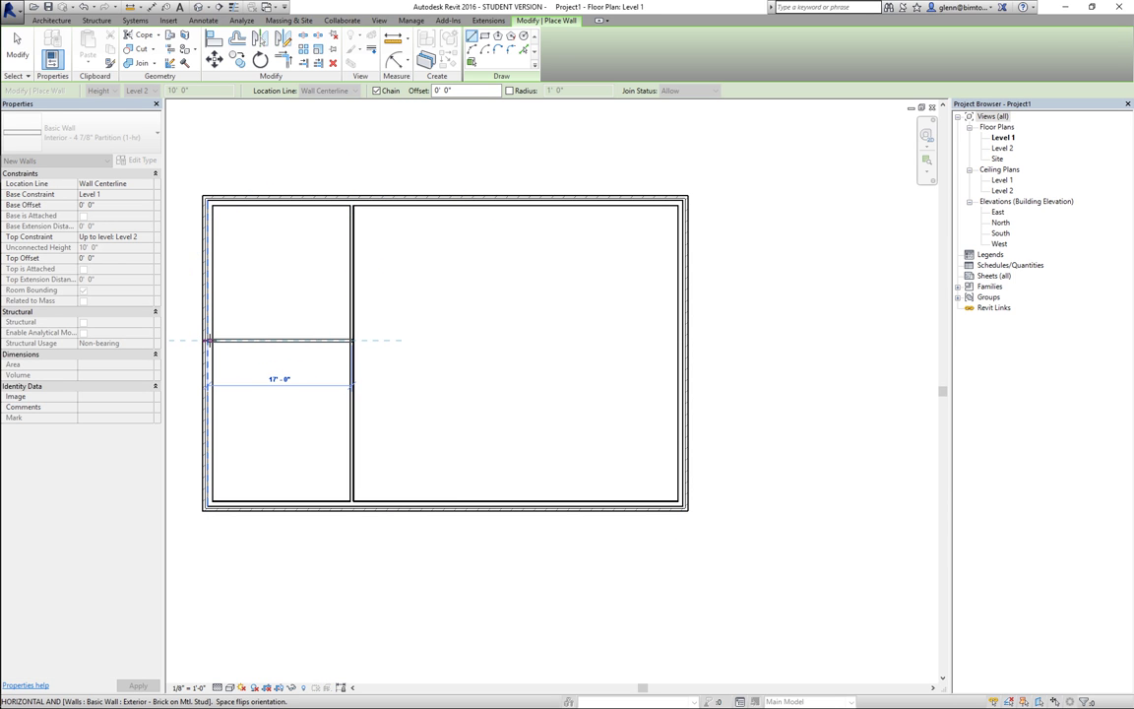
{"action": "left_click", "coordinate": [209, 341]}
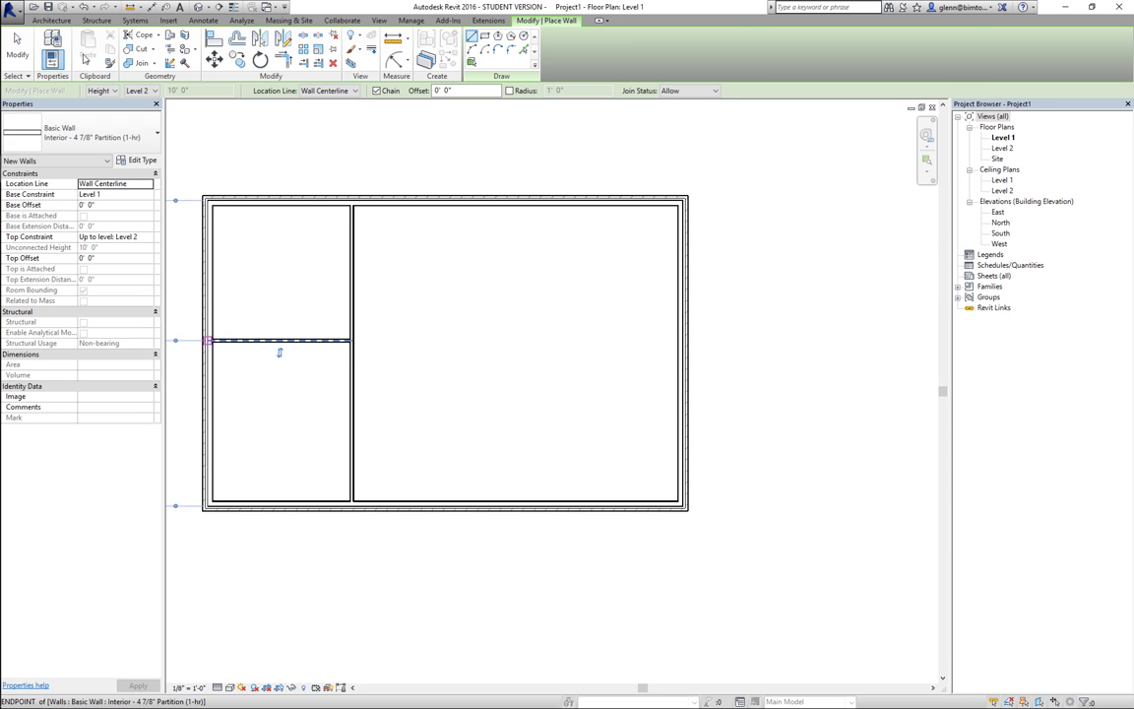
- Place two Single-Flush 36" x 84" doors in the north-south partition, about 3'-6" from the north and south exterior walls respectively
{"action": "left_click", "coordinate": [51, 20]}
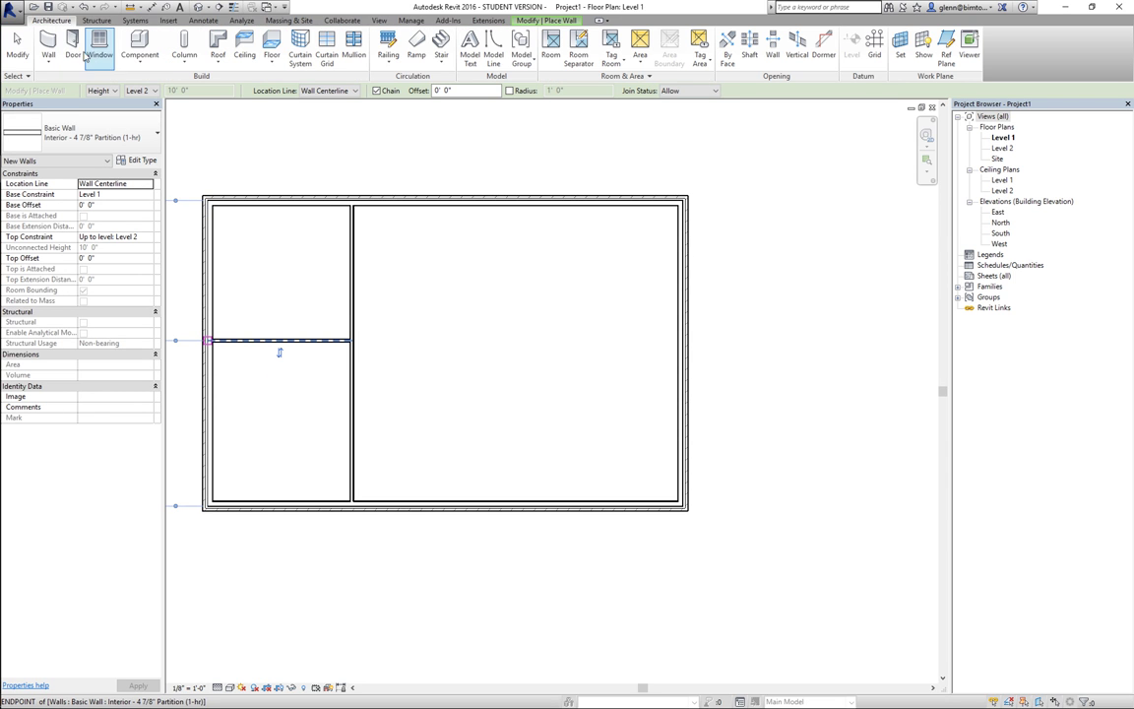
{"action": "left_click", "coordinate": [74, 49]}
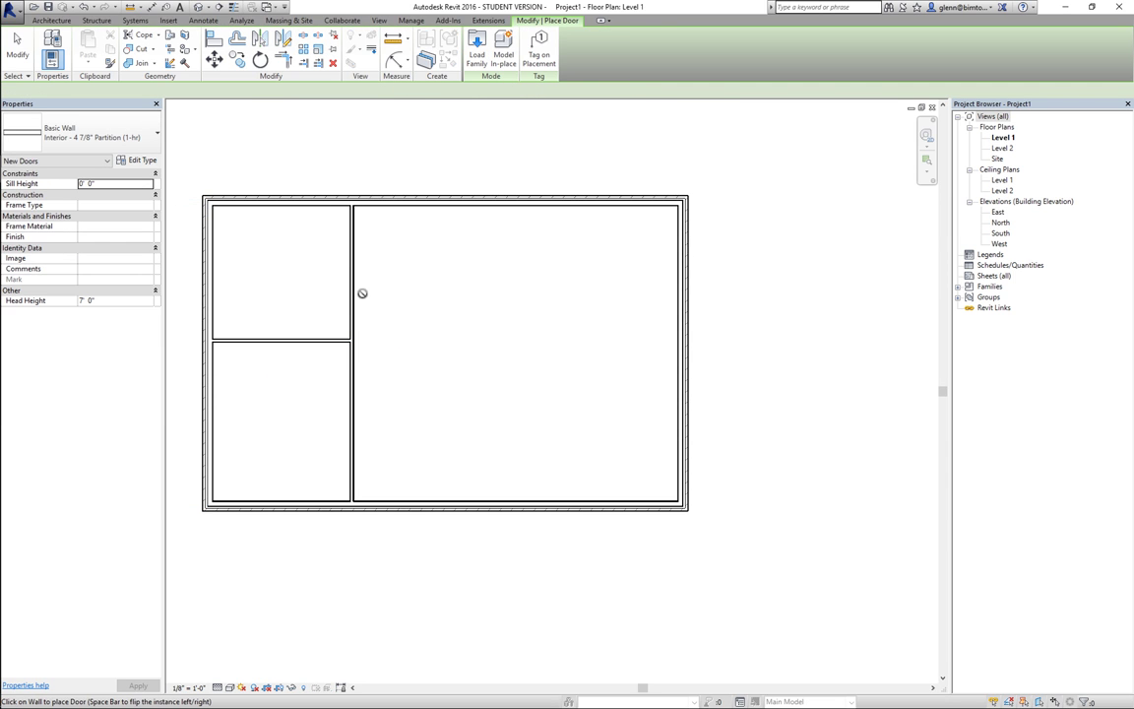
{"action": "left_click", "coordinate": [341, 229]}
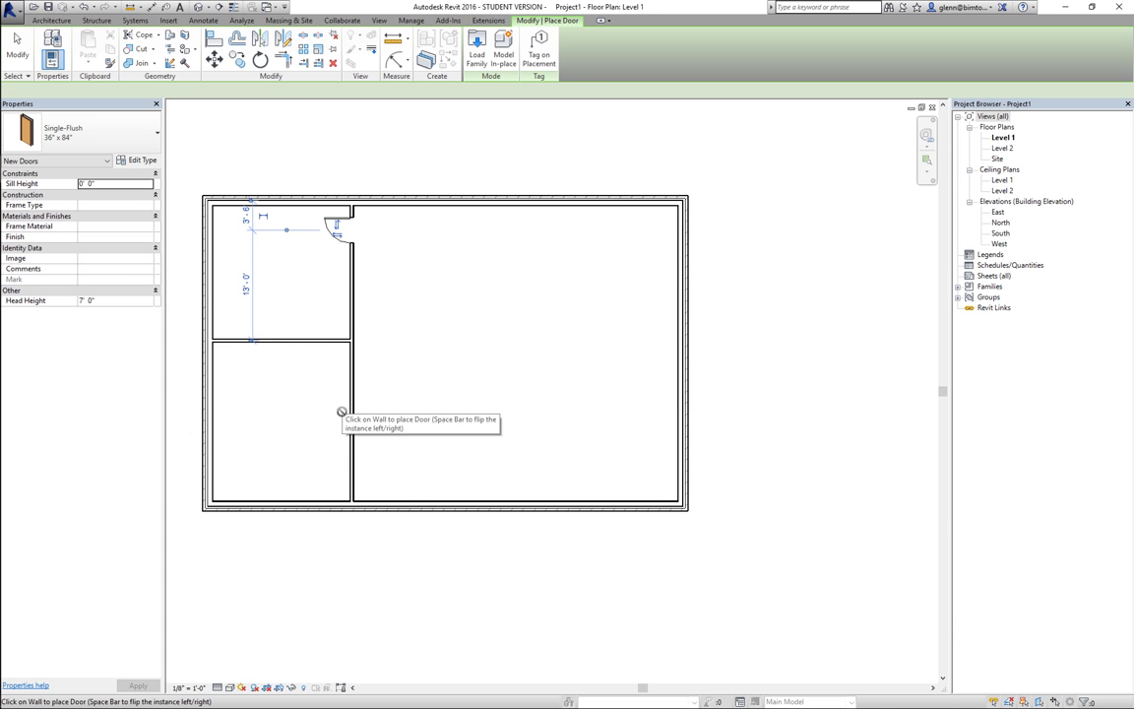
{"action": "left_click", "coordinate": [349, 477]}
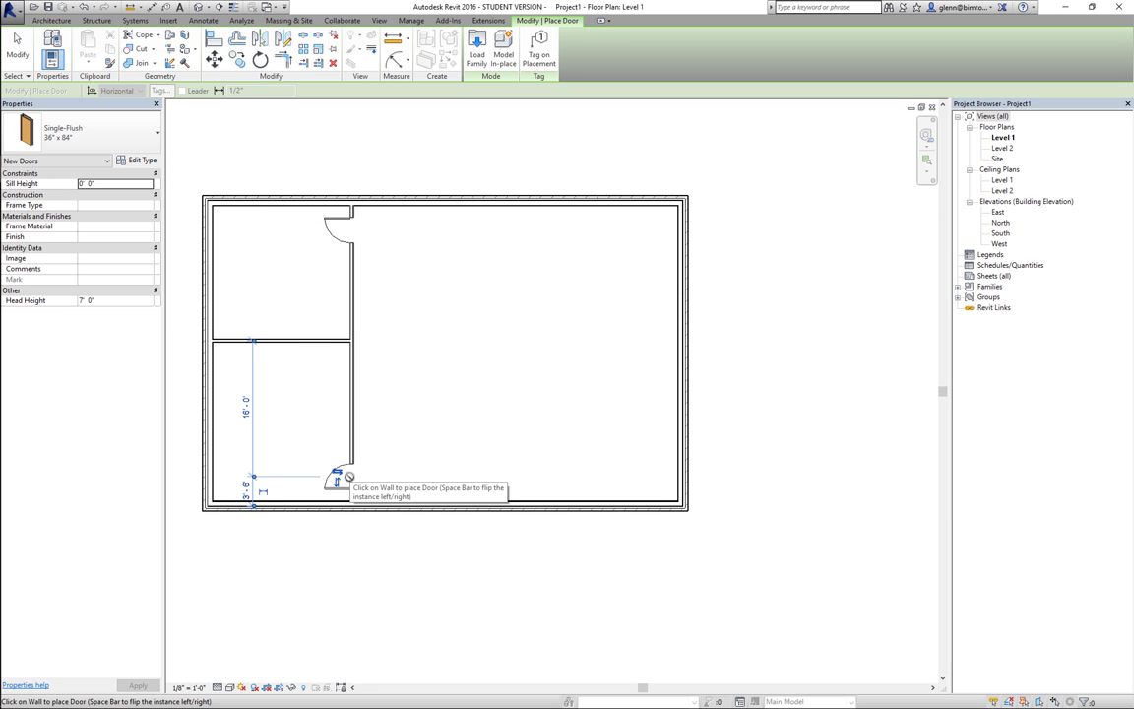
- Place a Single-Flush 36" x 84" door in the south exterior wall, about 5' east of the north-south partition
{"action": "left_click", "coordinate": [138, 148]}
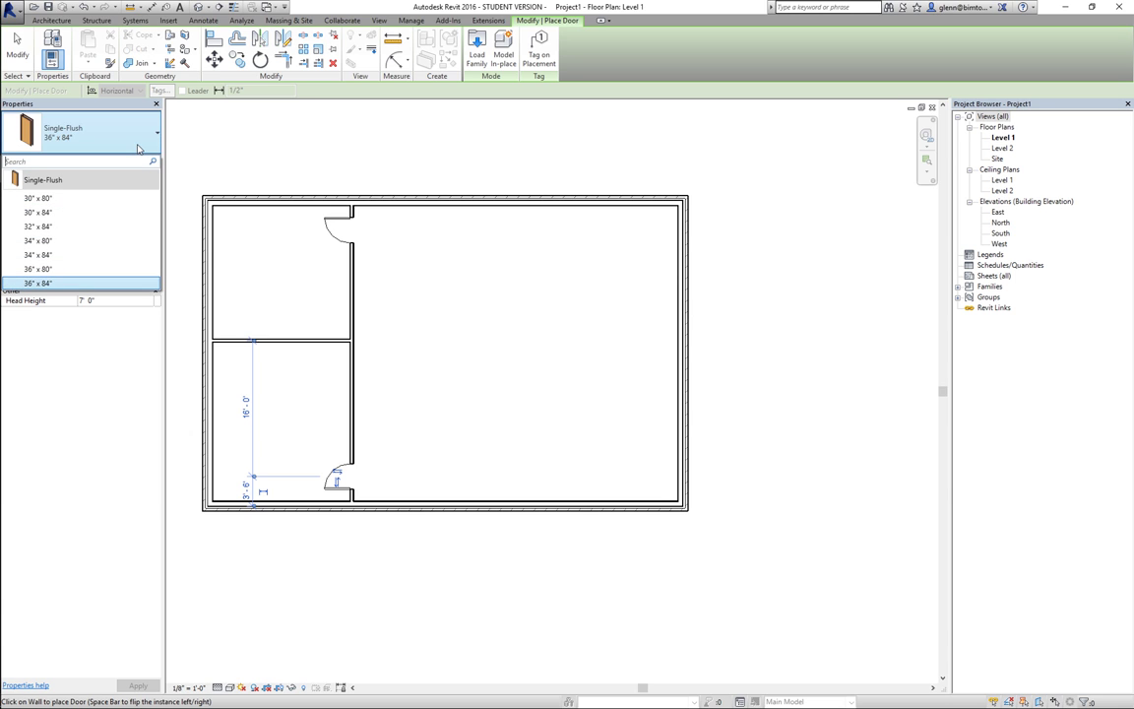
{"action": "left_click", "coordinate": [74, 287]}
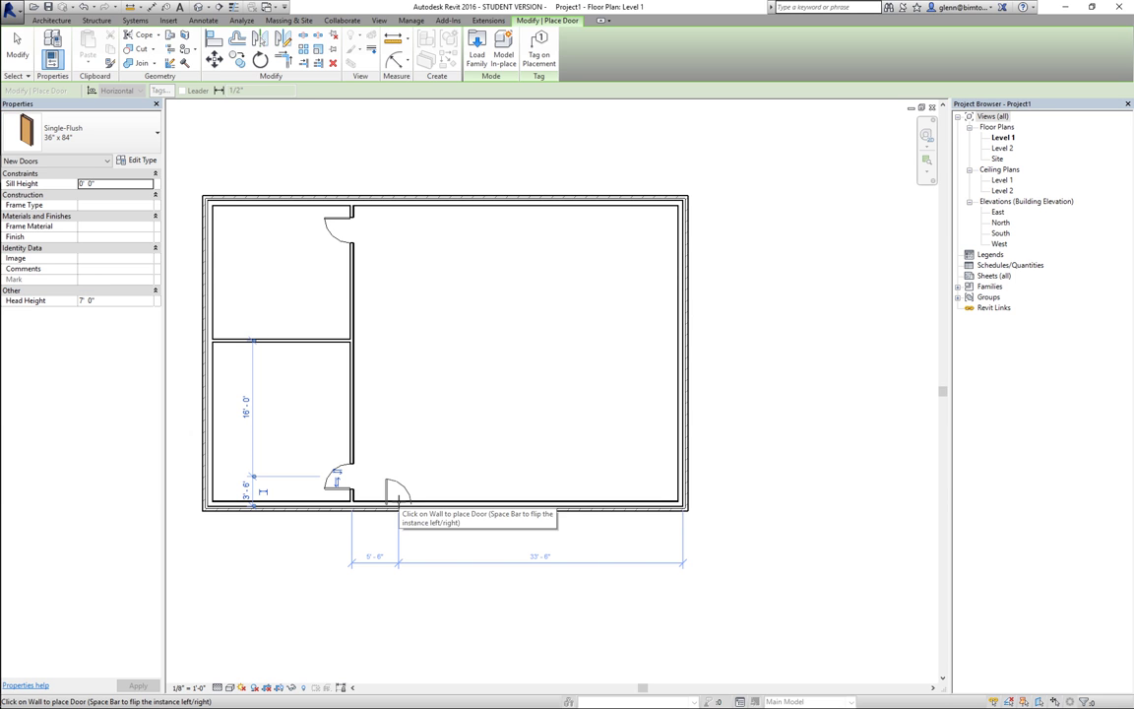
{"action": "left_click", "coordinate": [393, 498]}
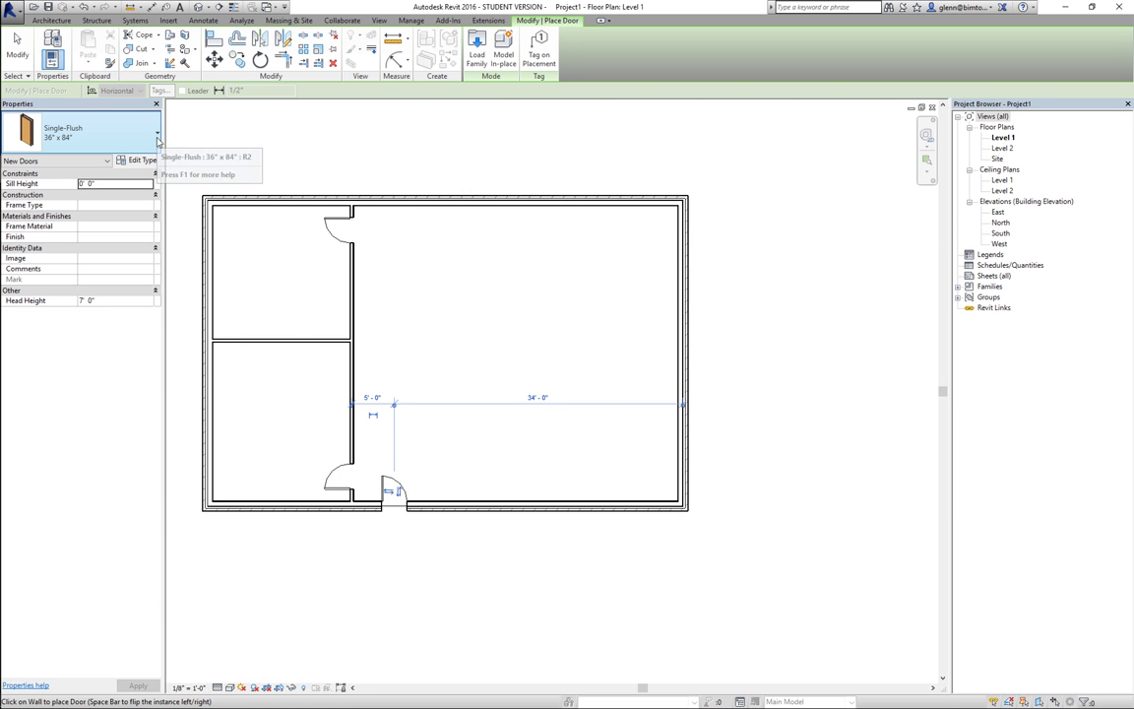
{"action": "left_click", "coordinate": [157, 133]}
- Place two Fixed 36" x 72" windows in the south wall of the southwest room, about 4'-6" from the west wall and 6'-3" apart
{"action": "left_click", "coordinate": [67, 22]}
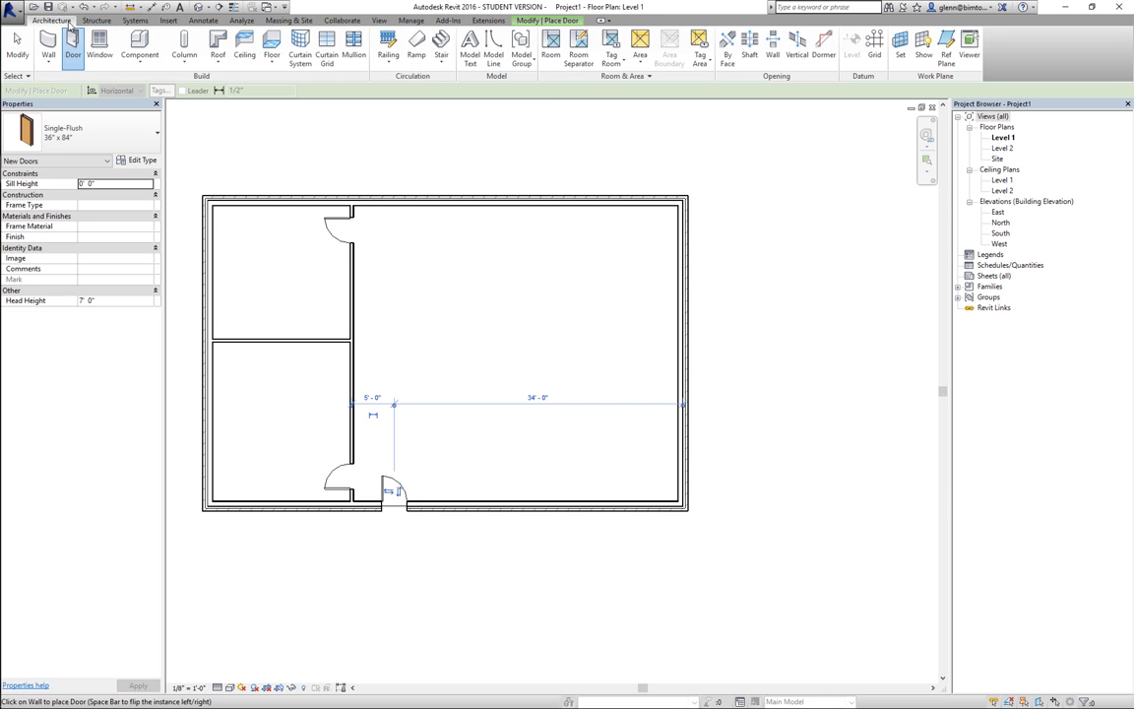
{"action": "left_click", "coordinate": [99, 45]}
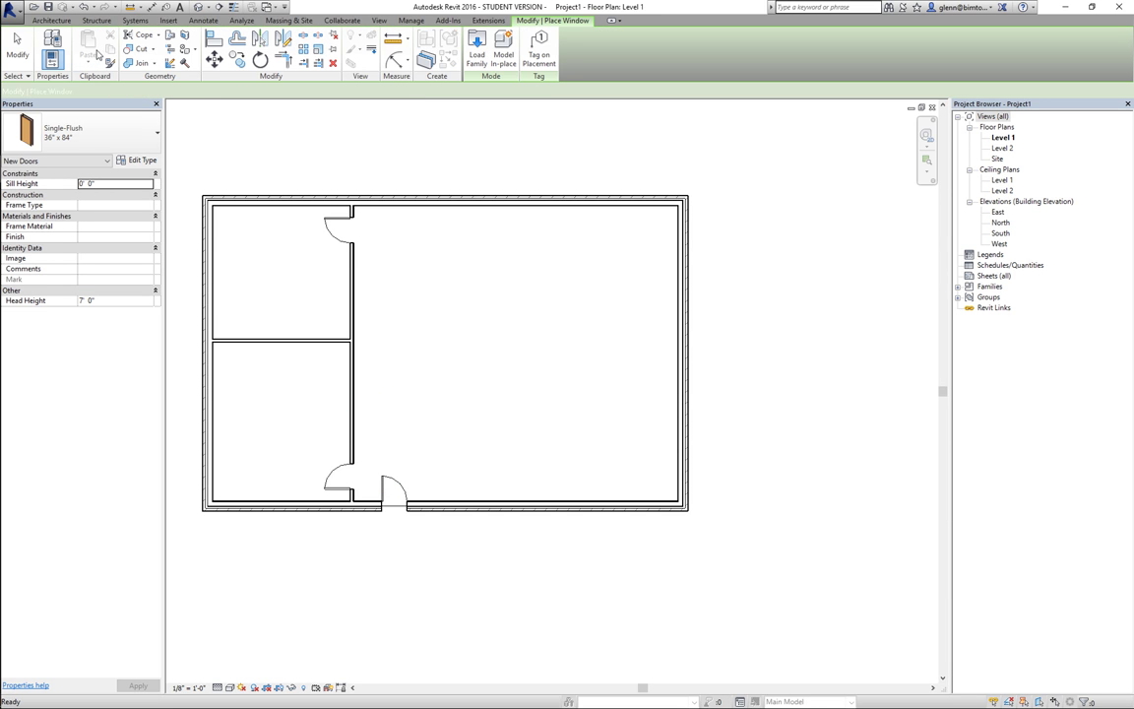
{"action": "left_click", "coordinate": [103, 118]}
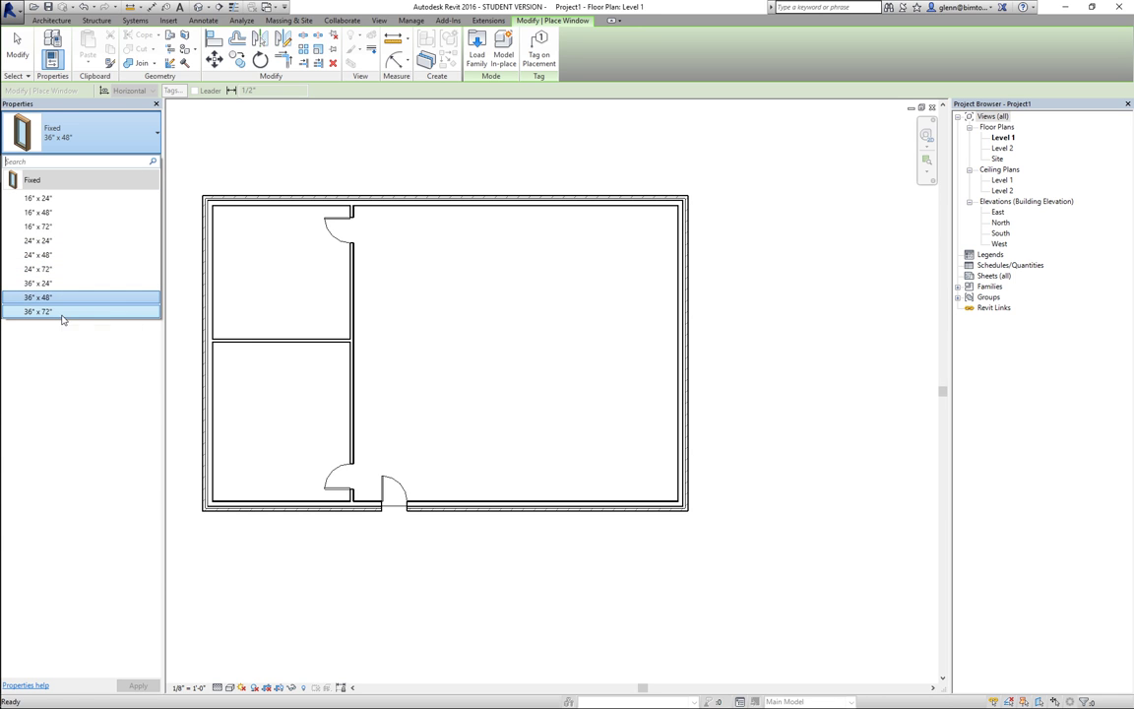
{"action": "key", "text": "Escape"}
{"action": "key", "text": "Escape"}
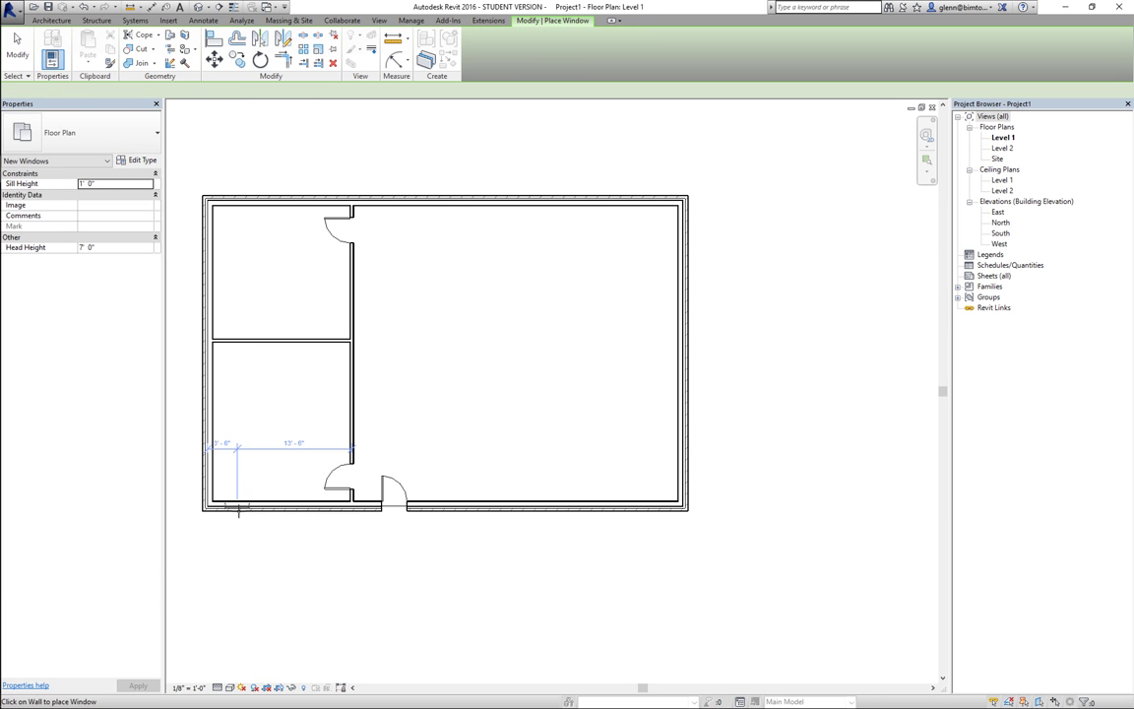
{"action": "left_click", "coordinate": [245, 507]}
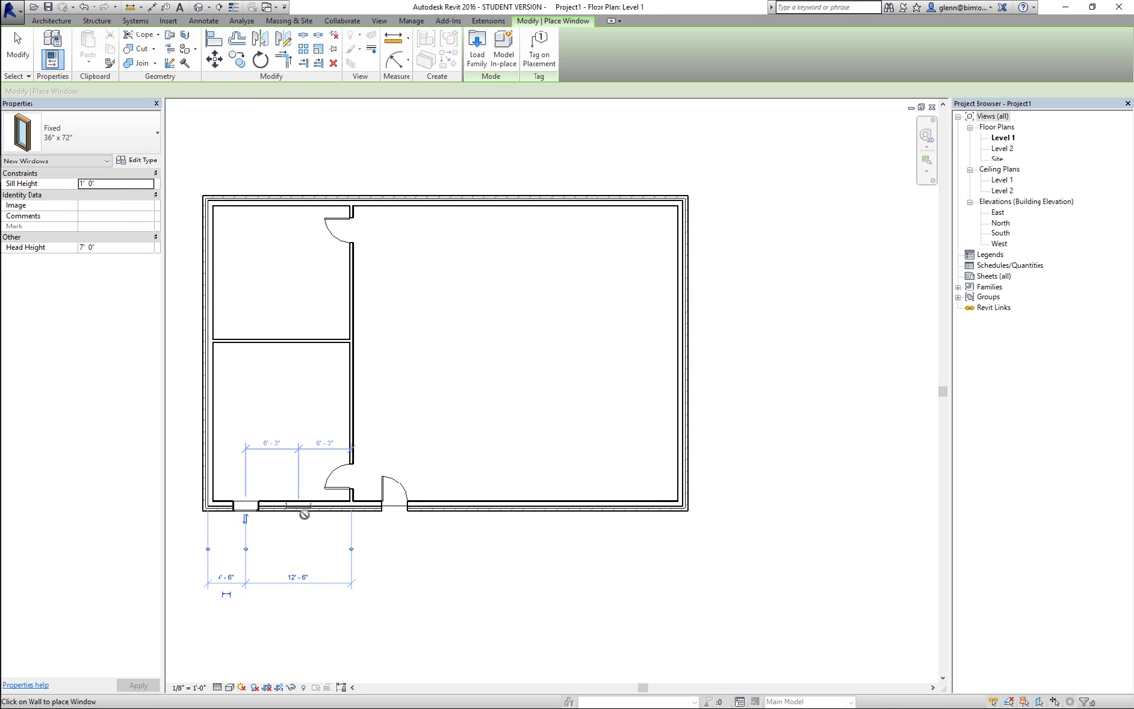
{"action": "left_click", "coordinate": [304, 511]}
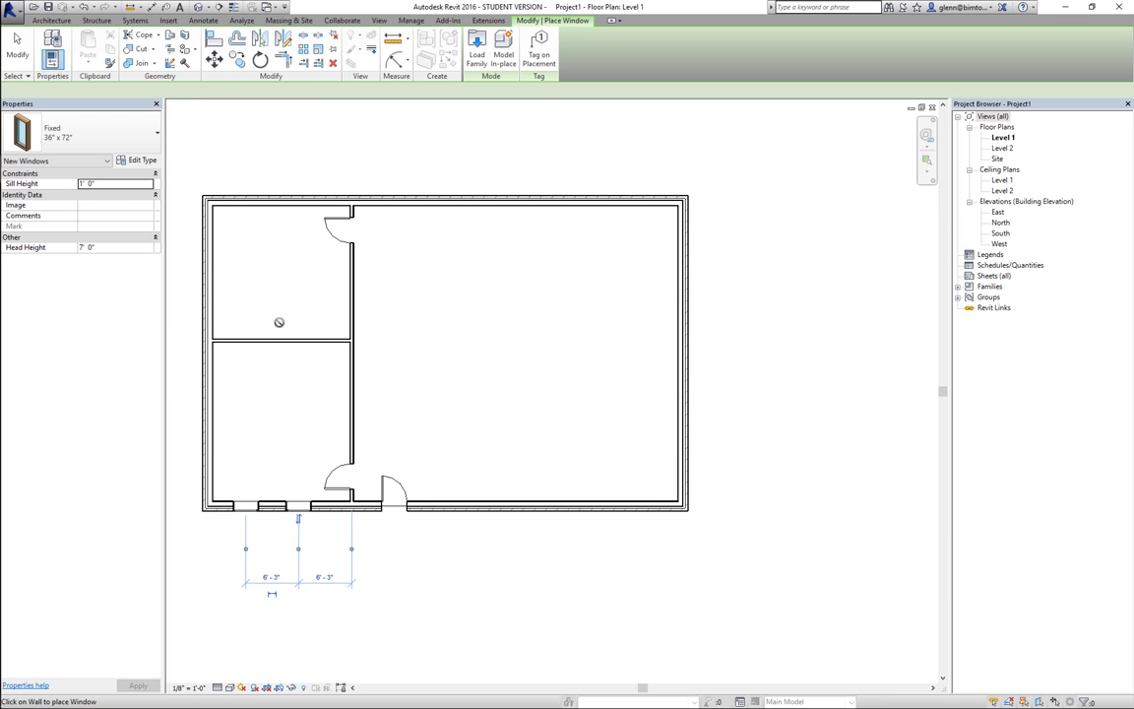
- Place two more windows in the north wall of the northwest room, about 3'-6" from the west wall and 5' from the partition
{"action": "left_click", "coordinate": [237, 199]}
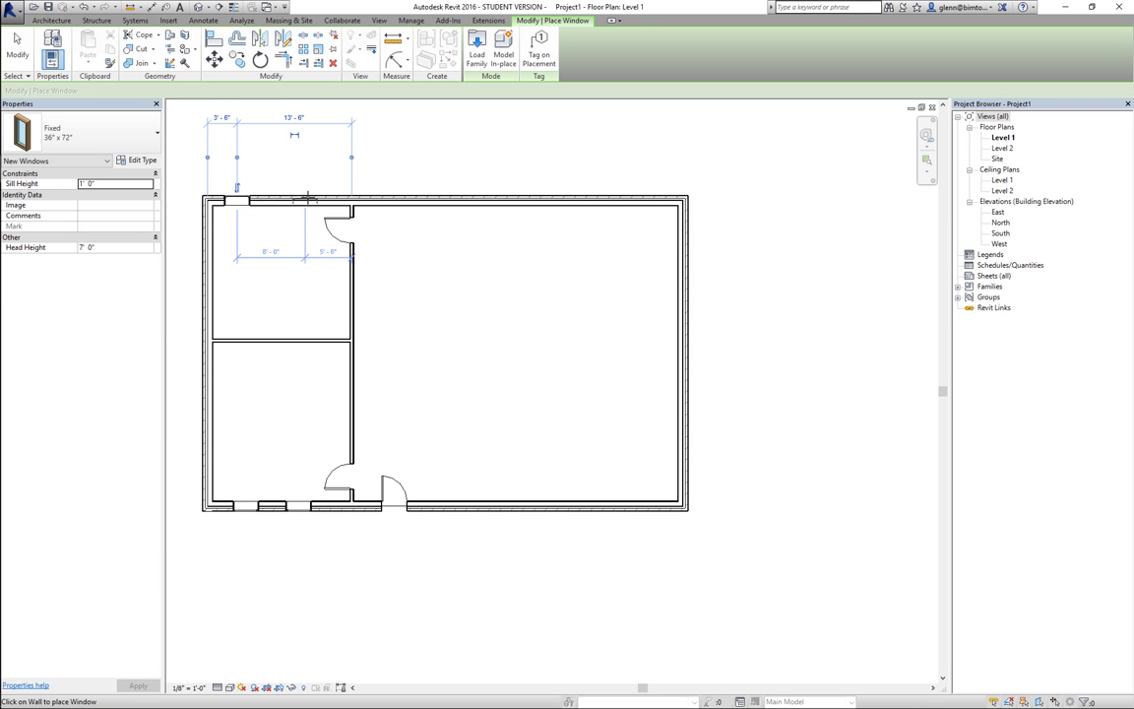
{"action": "left_click", "coordinate": [308, 199]}
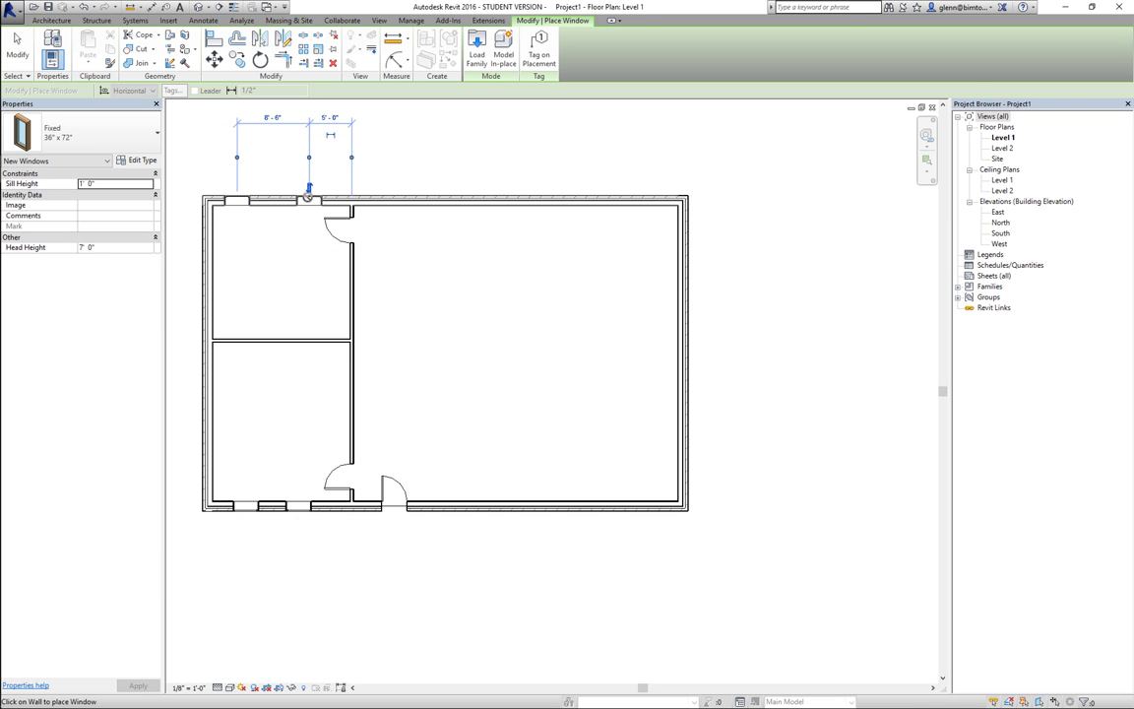
{"action": "left_click", "coordinate": [17, 48]}
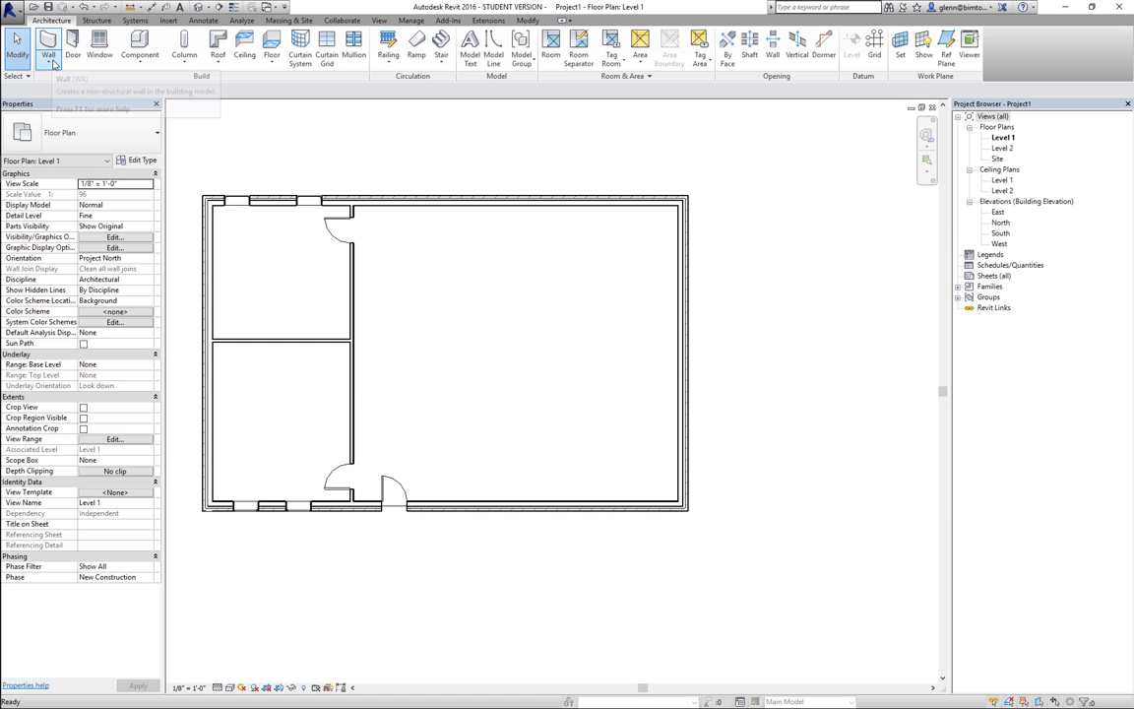
- Split the south wall about 12'-6" east of the partition and the east wall about 15' north of the southeast corner
{"action": "left_click", "coordinate": [523, 22]}
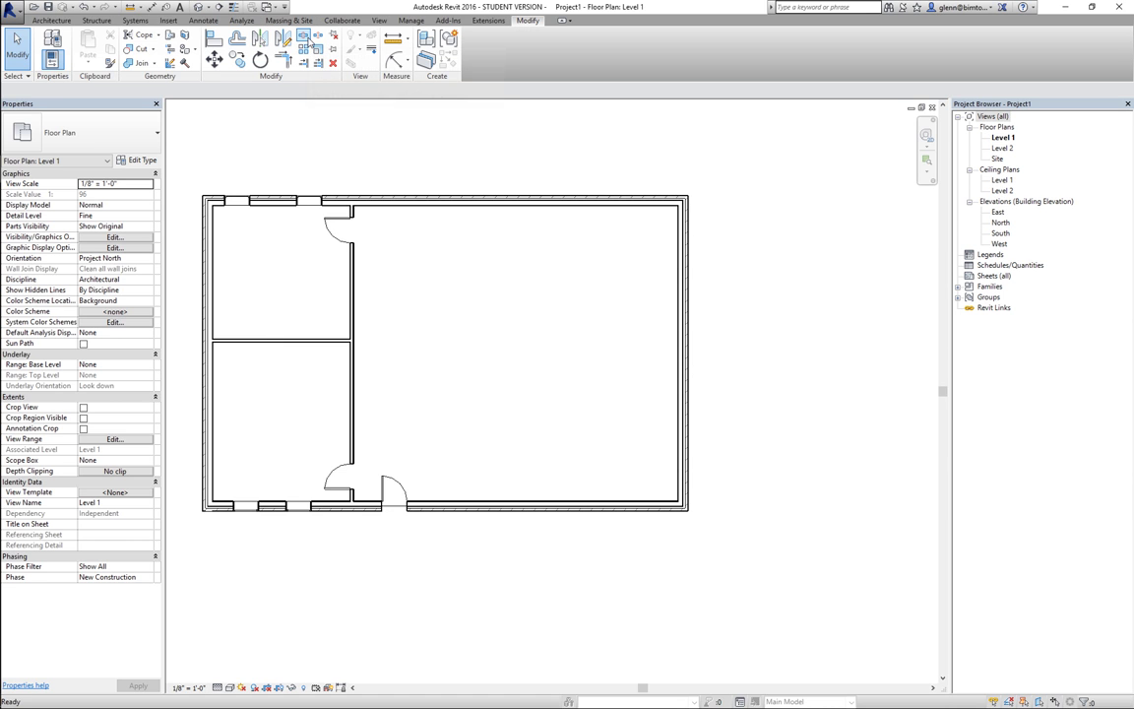
{"action": "left_click", "coordinate": [305, 38]}
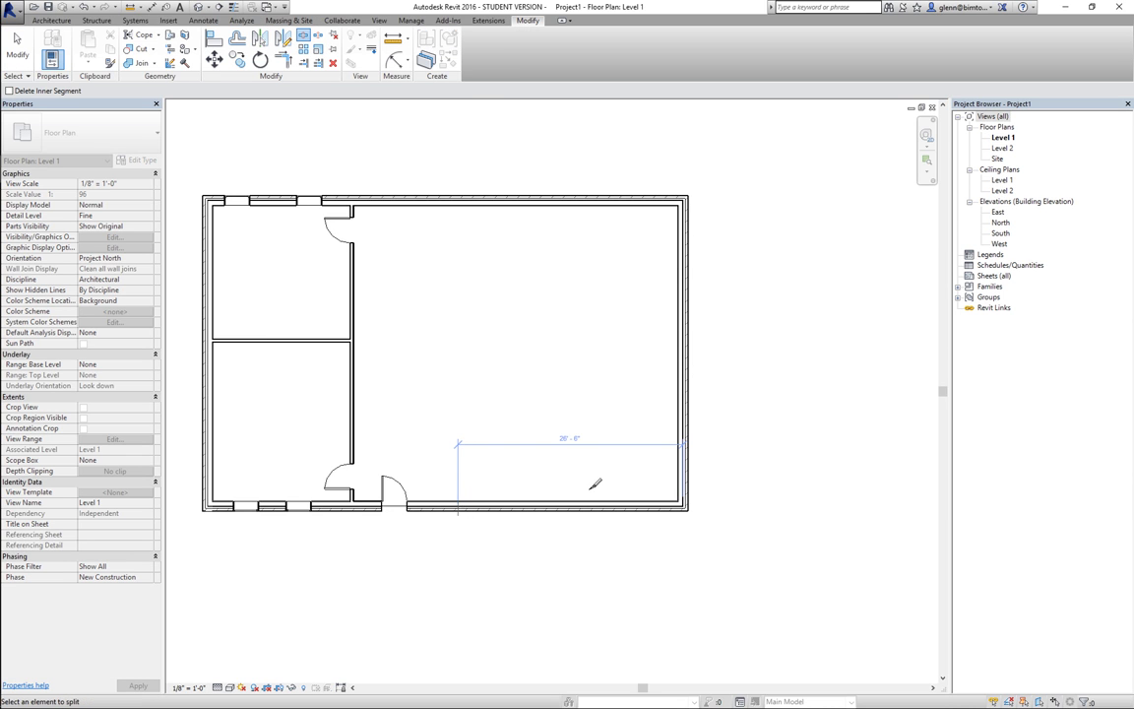
{"action": "left_click", "coordinate": [595, 483]}
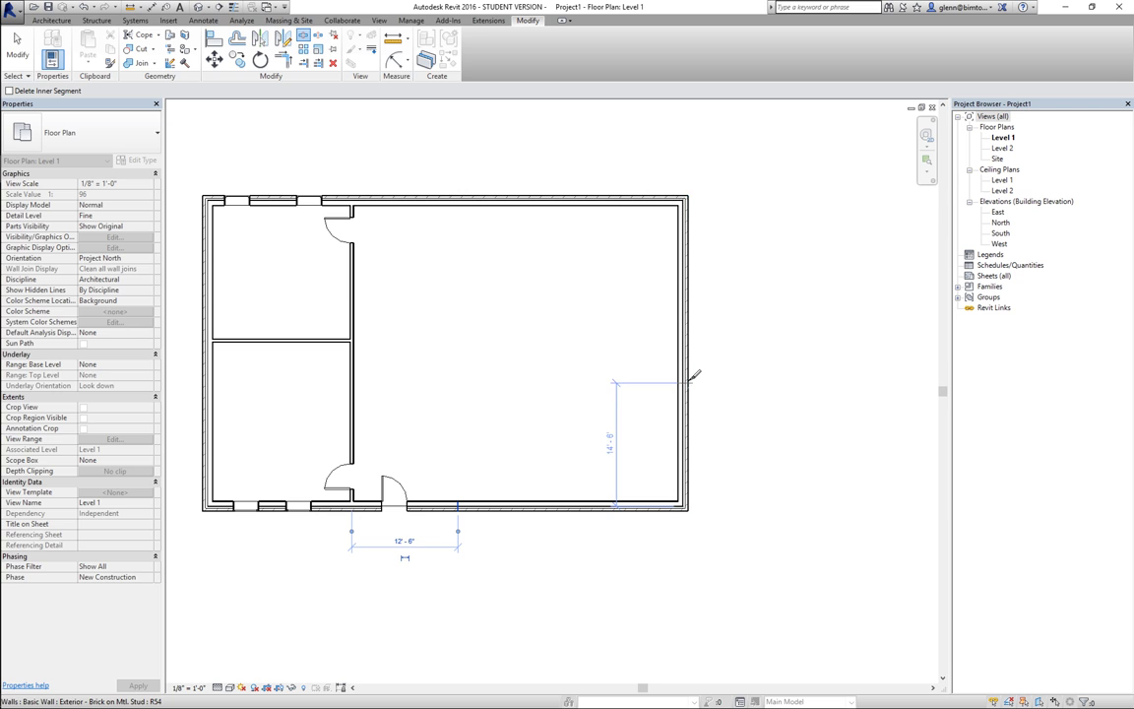
{"action": "left_click", "coordinate": [689, 378]}
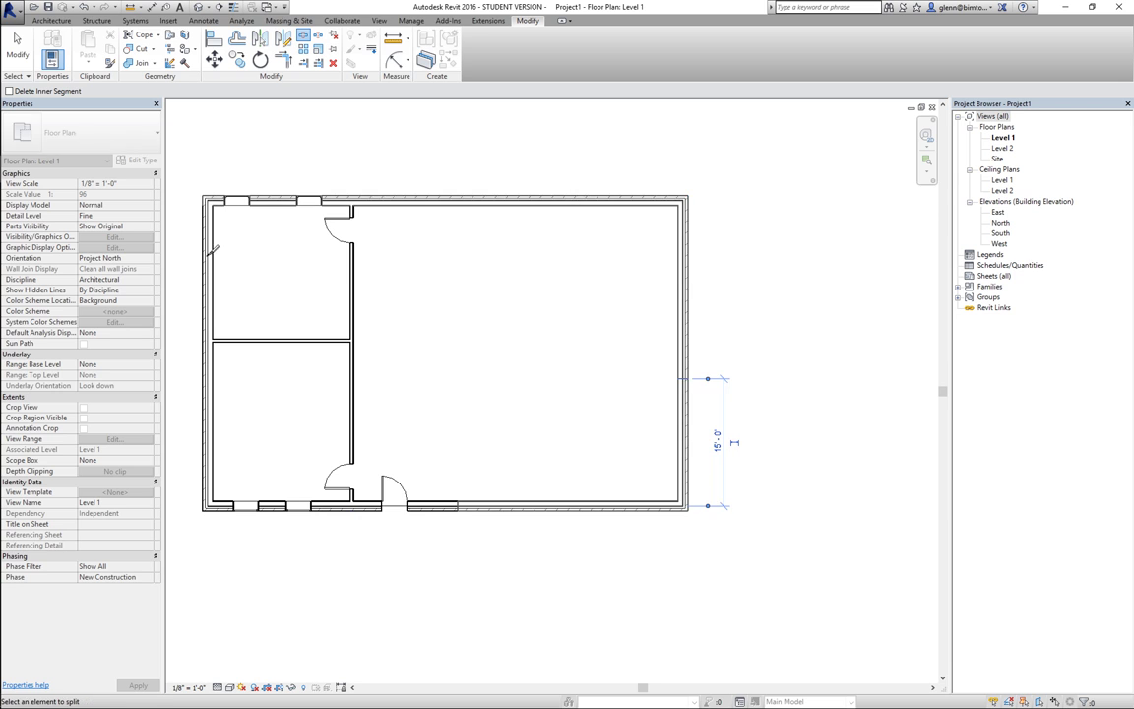
{"action": "left_click", "coordinate": [18, 59]}
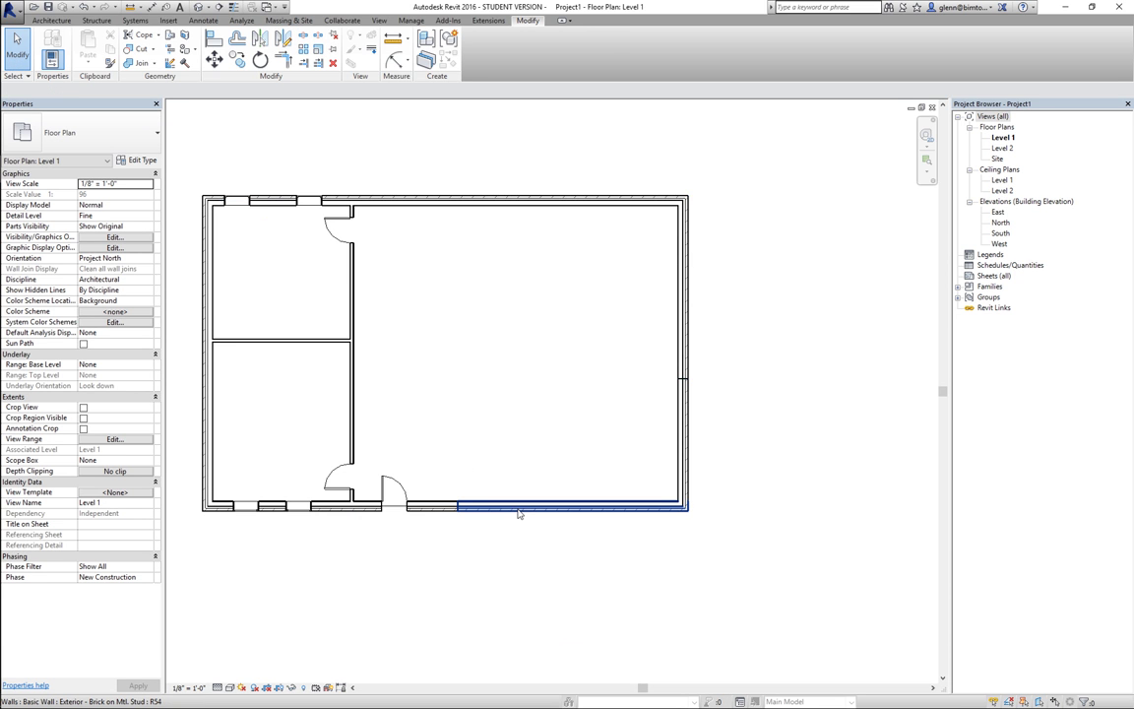
- Change the two split wall segments meeting at the southeast corner to the Storefront curtain wall type
{"action": "left_click", "coordinate": [518, 508]}
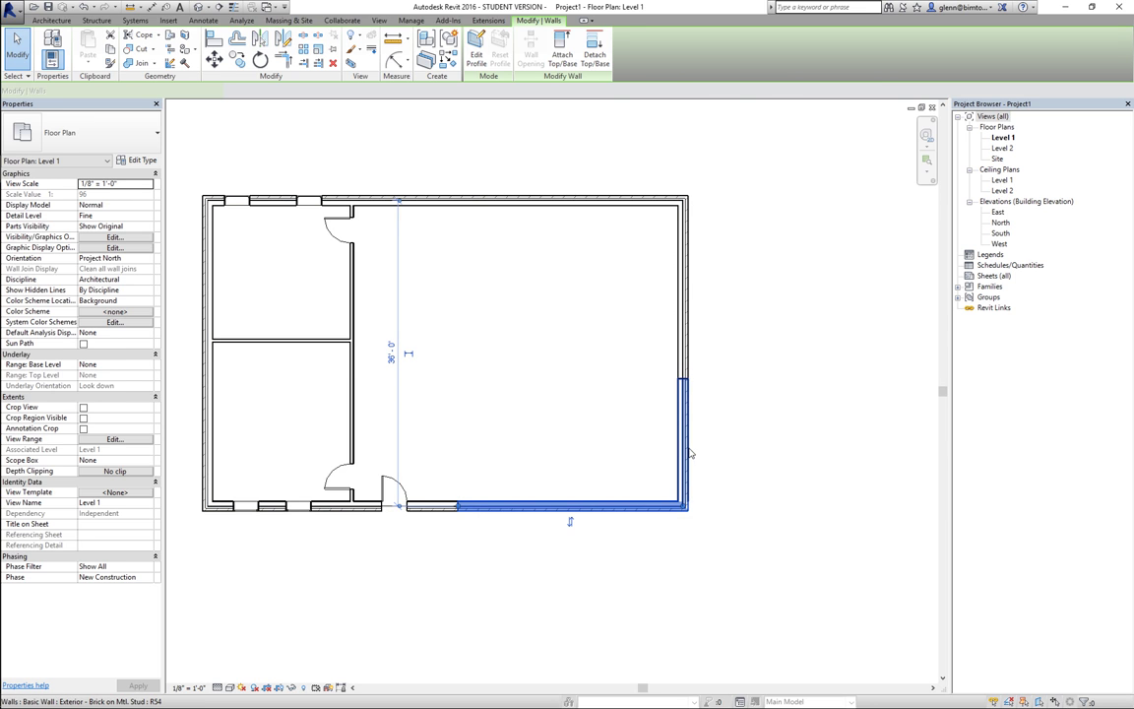
{"action": "left_click", "coordinate": [689, 451], "text": "ctrl"}
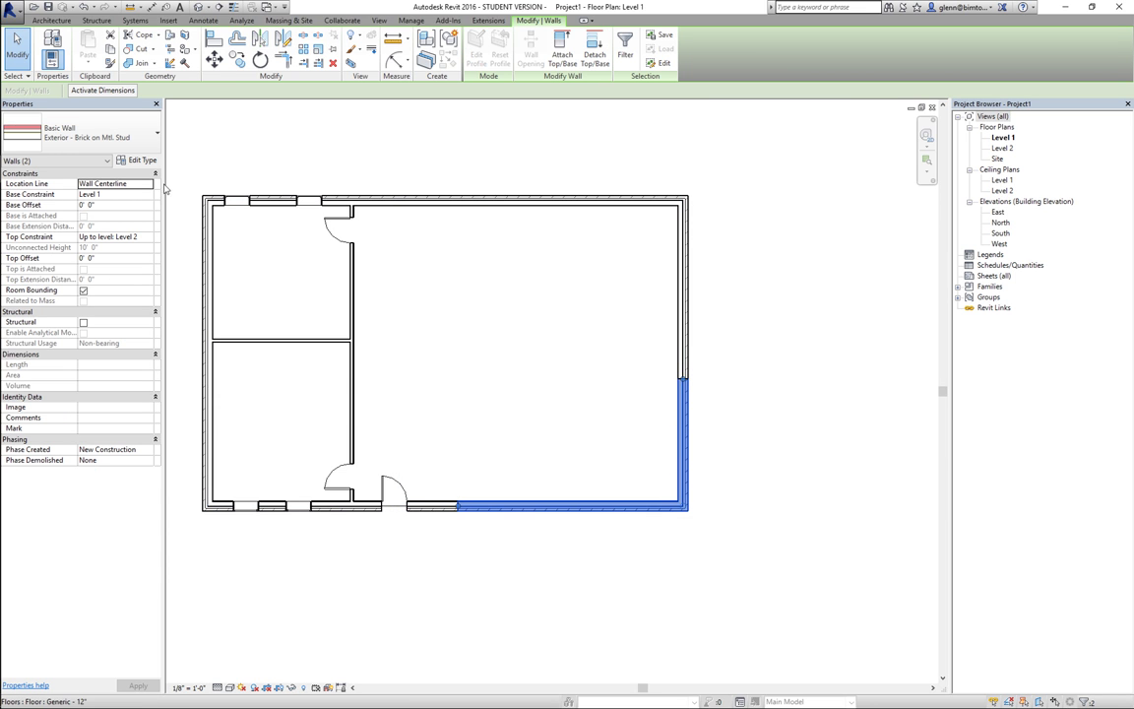
{"action": "left_click", "coordinate": [144, 146]}
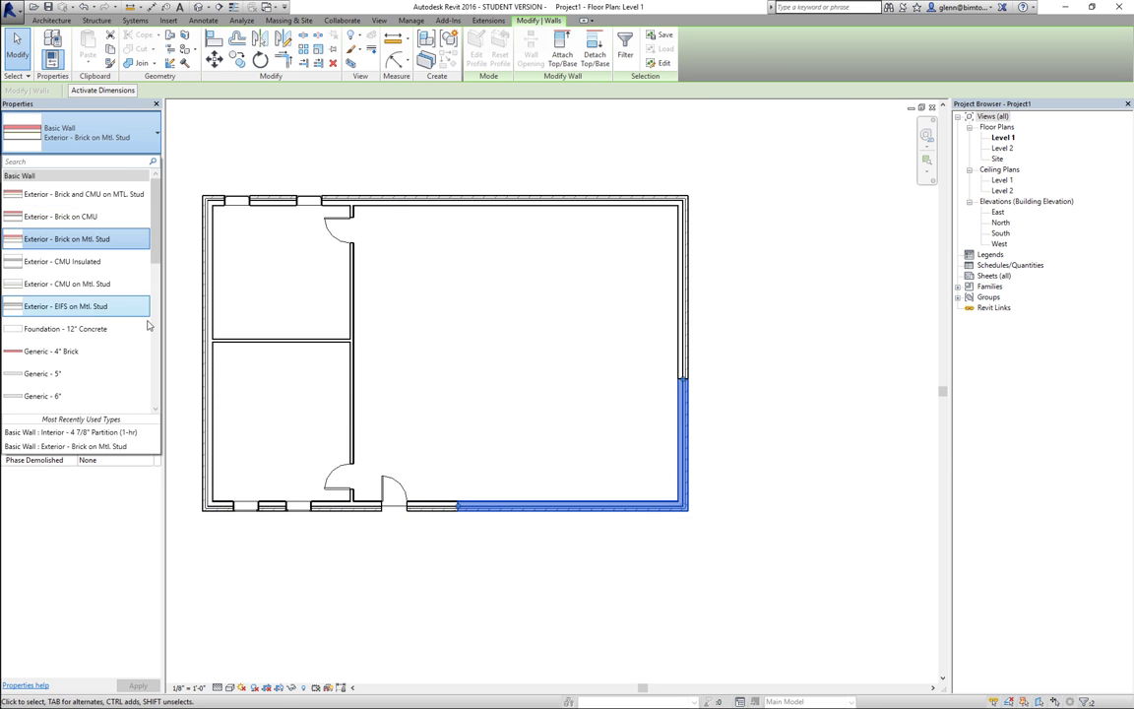
{"action": "scroll", "coordinate": [107, 376], "scroll_direction": "down", "scroll_amount": 7}
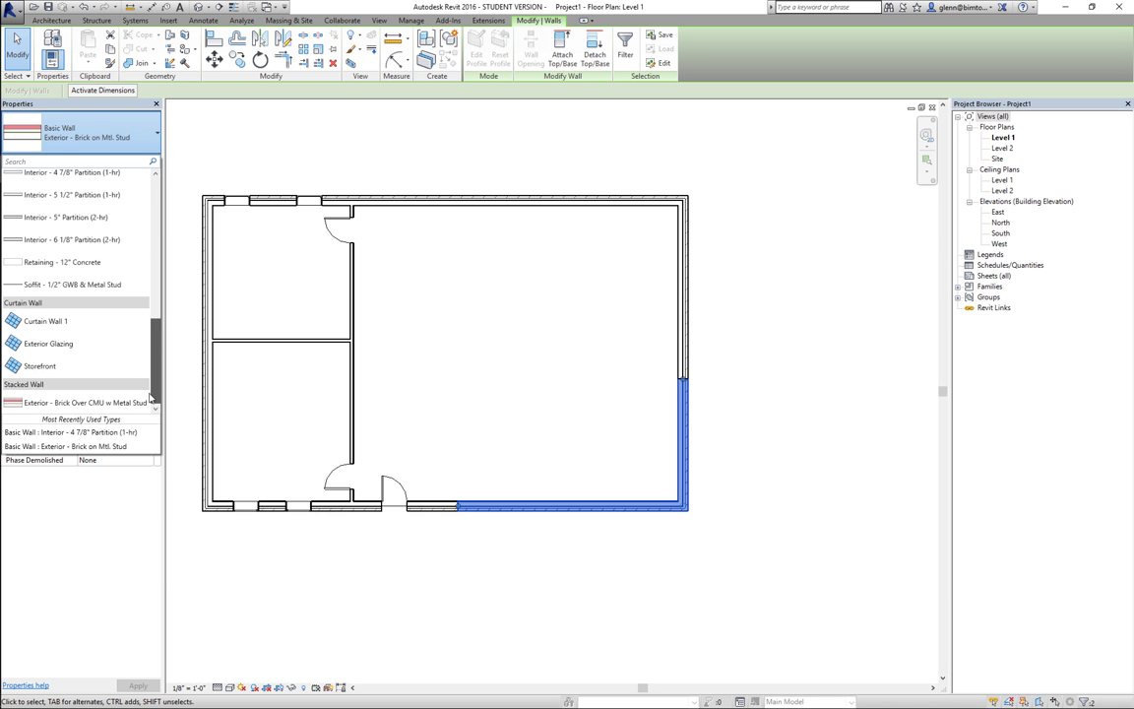
{"action": "left_click", "coordinate": [104, 375]}
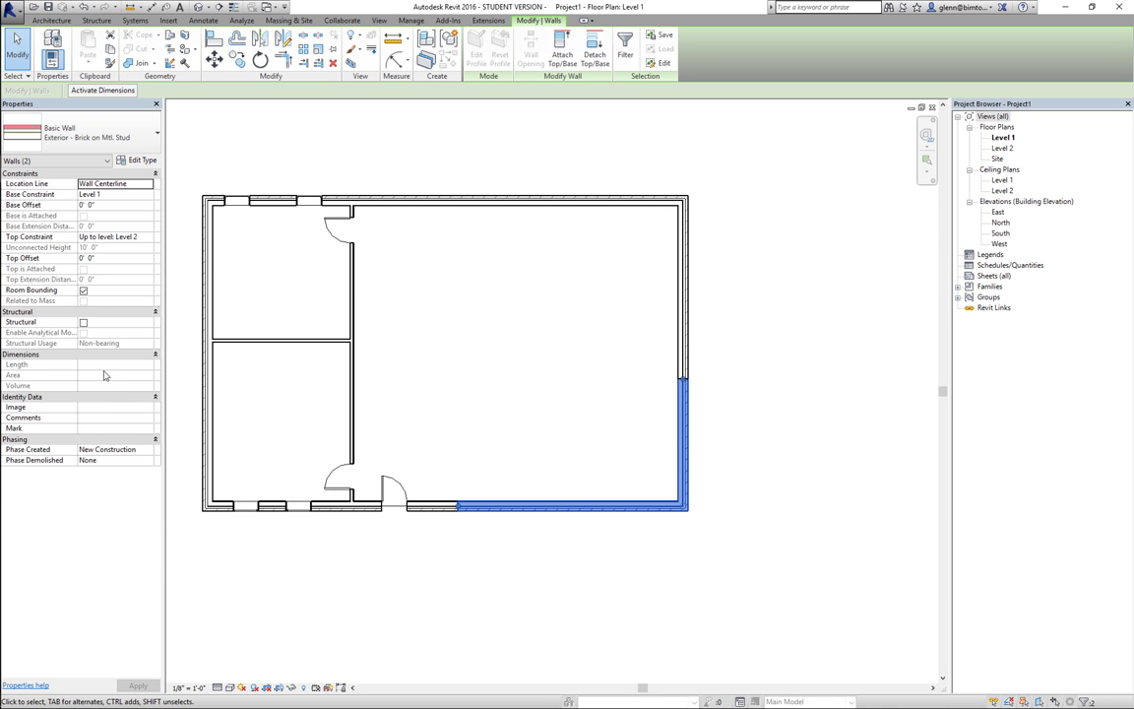
{"action": "left_click", "coordinate": [385, 167]}
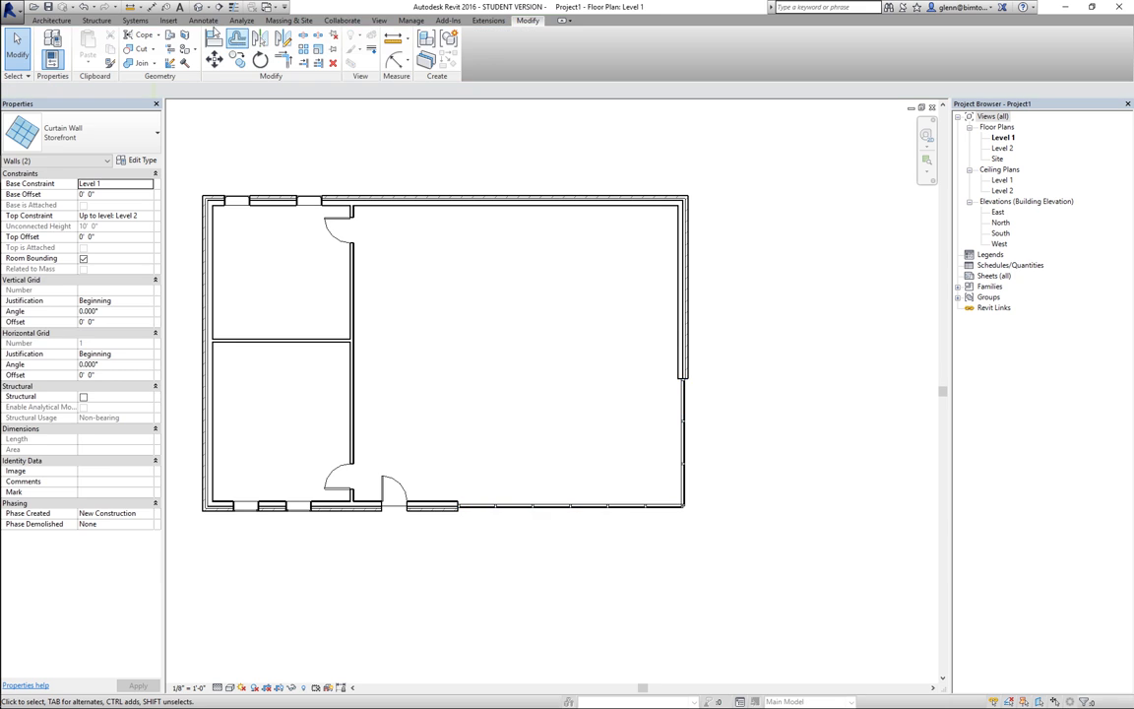
- Open the default 3D view and set its visual style to Consistent Colors
{"action": "left_click", "coordinate": [200, 7]}
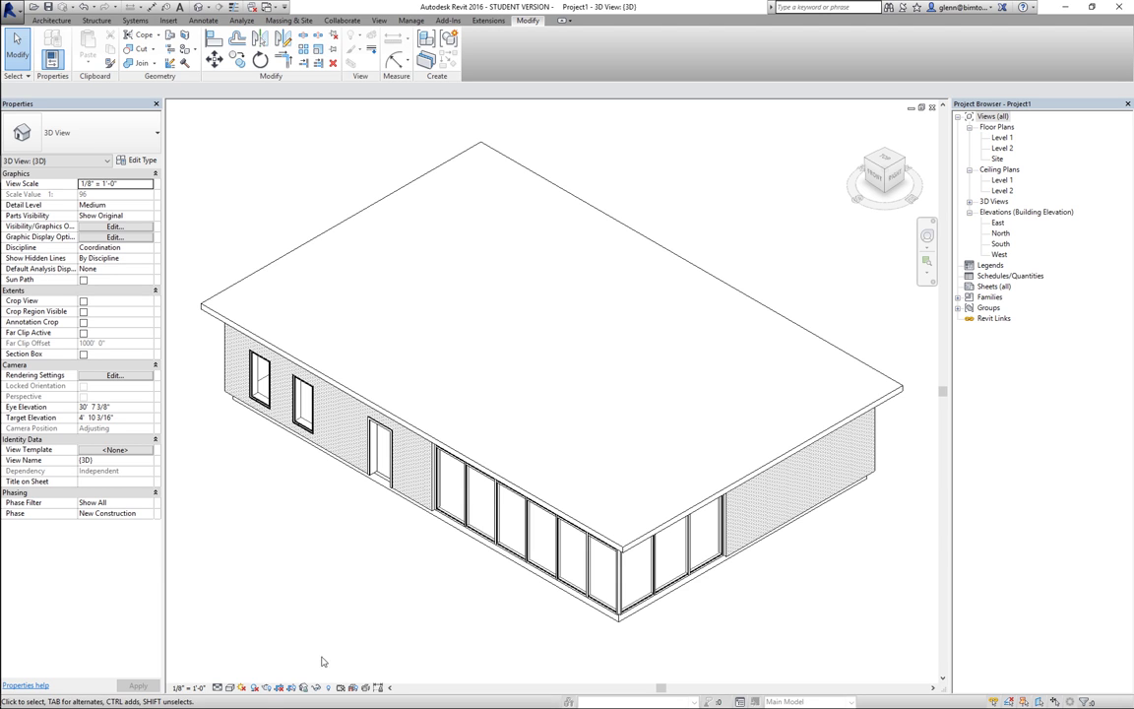
{"action": "left_click", "coordinate": [230, 688]}
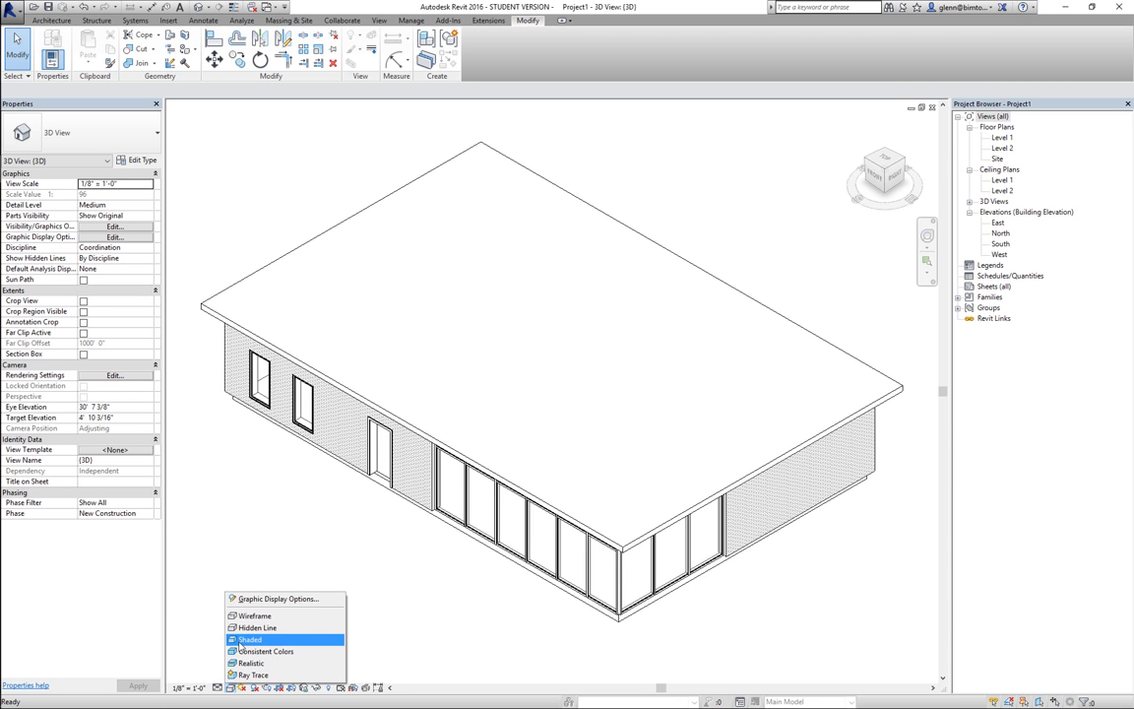
{"action": "left_click", "coordinate": [241, 650]}
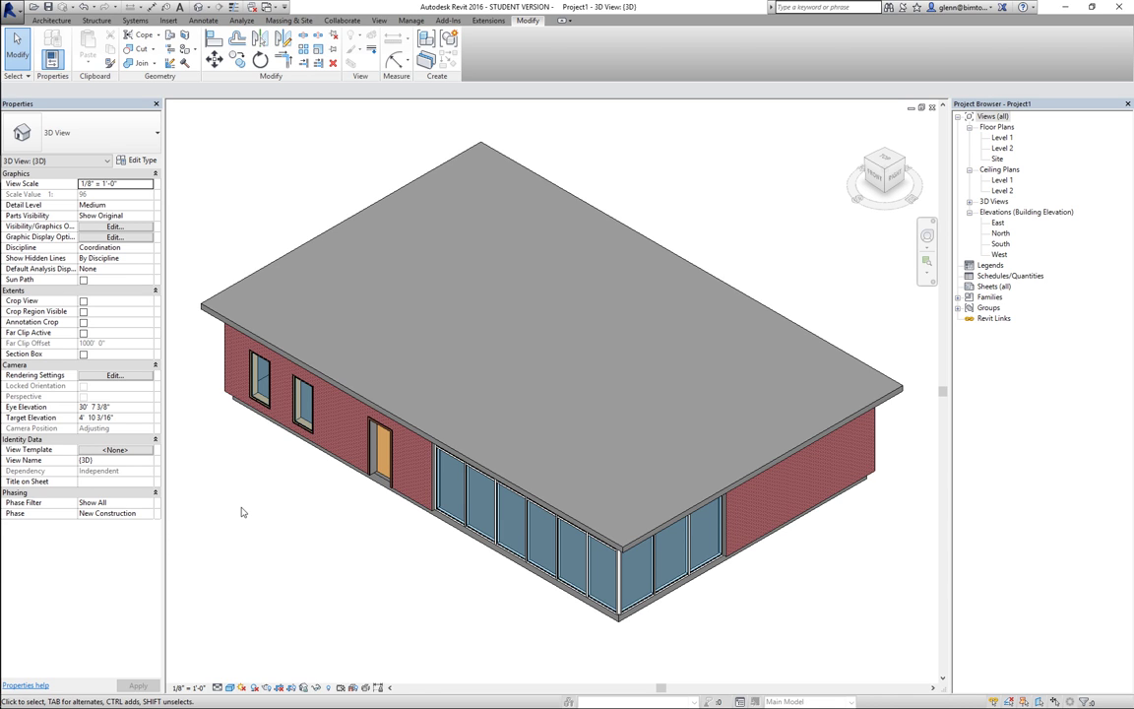
- Inspect the roof's type, volume and area among its properties
{"action": "left_click", "coordinate": [257, 280]}
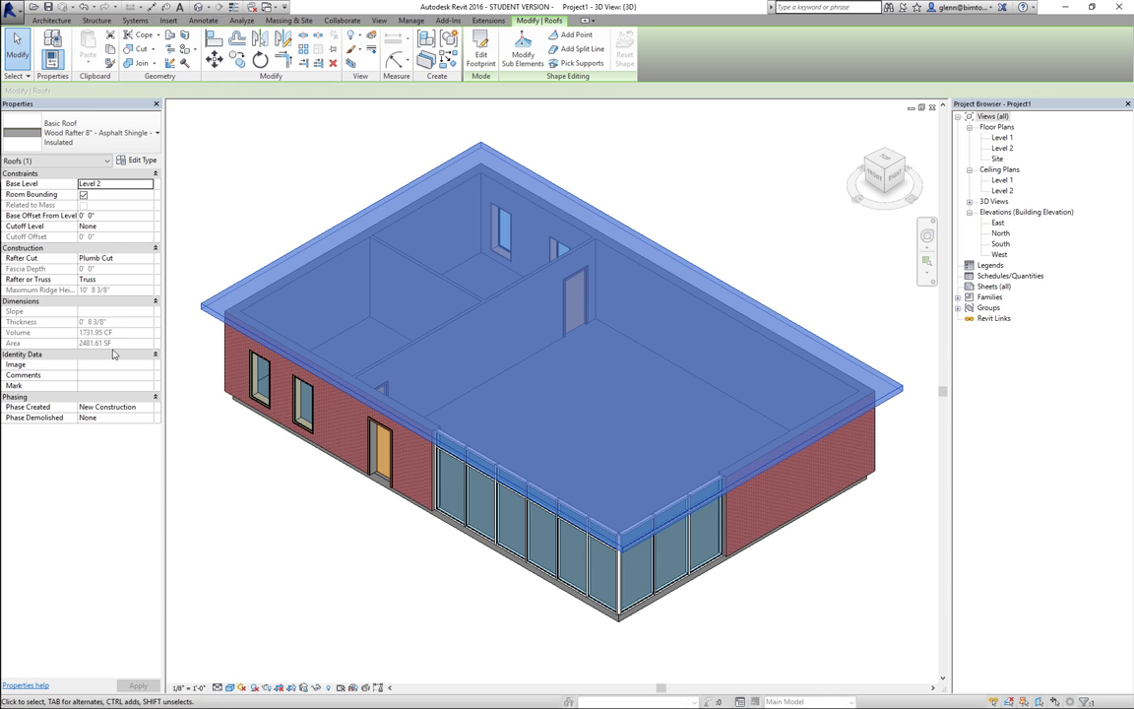
{"action": "left_click", "coordinate": [250, 165]}
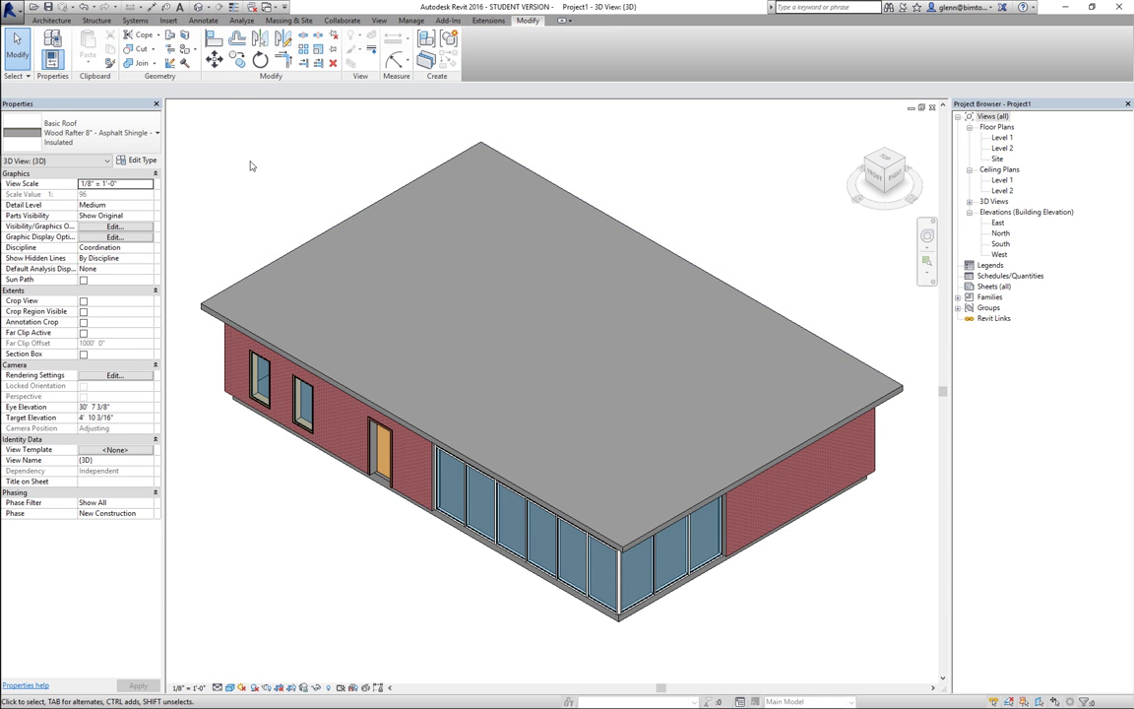
- Start a new building component schedule for the Roofs category in the New Construction phase
{"action": "left_click", "coordinate": [378, 23]}
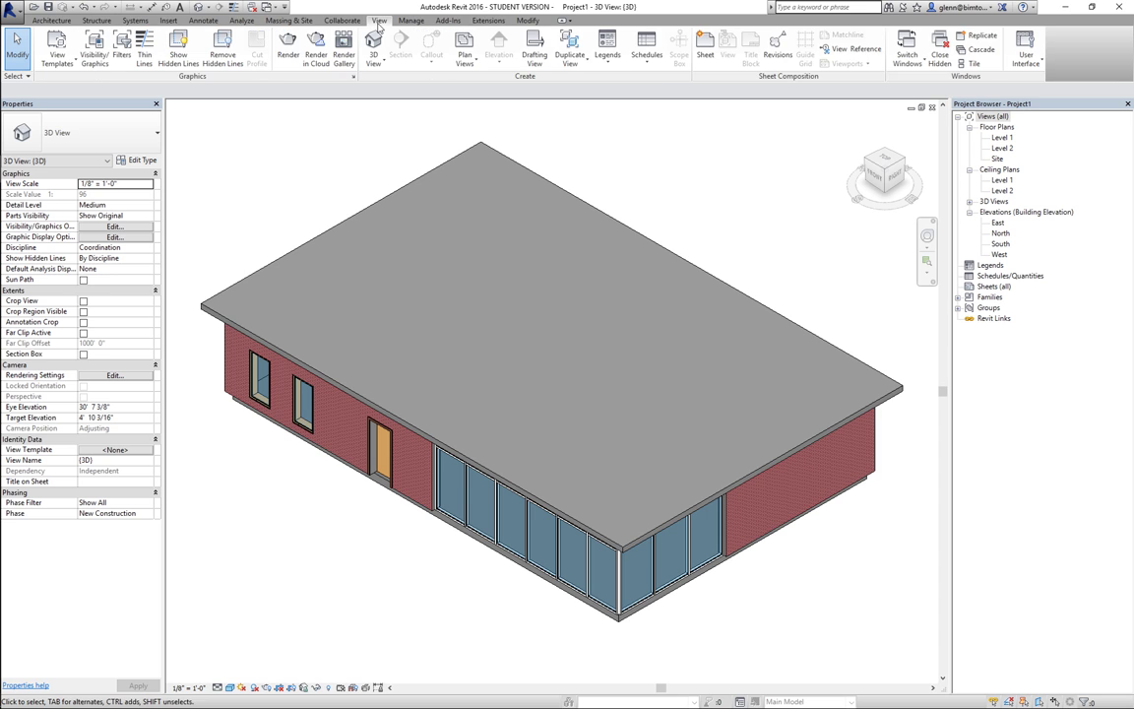
{"action": "left_click", "coordinate": [649, 72]}
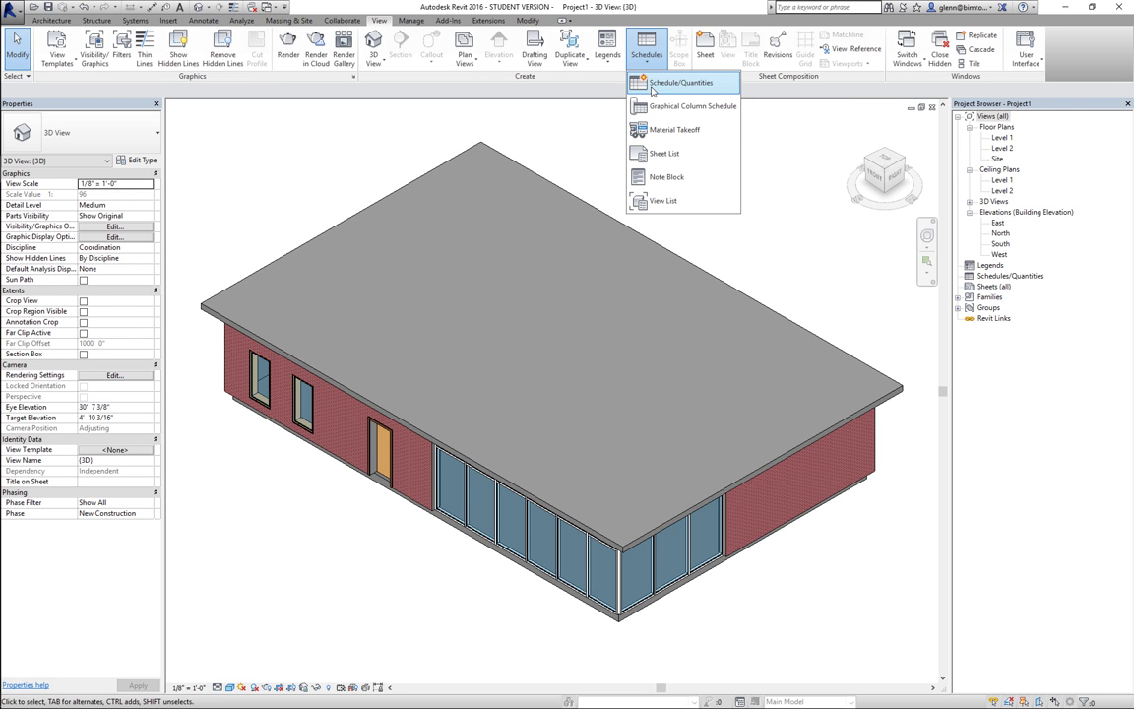
{"action": "left_click", "coordinate": [651, 89]}
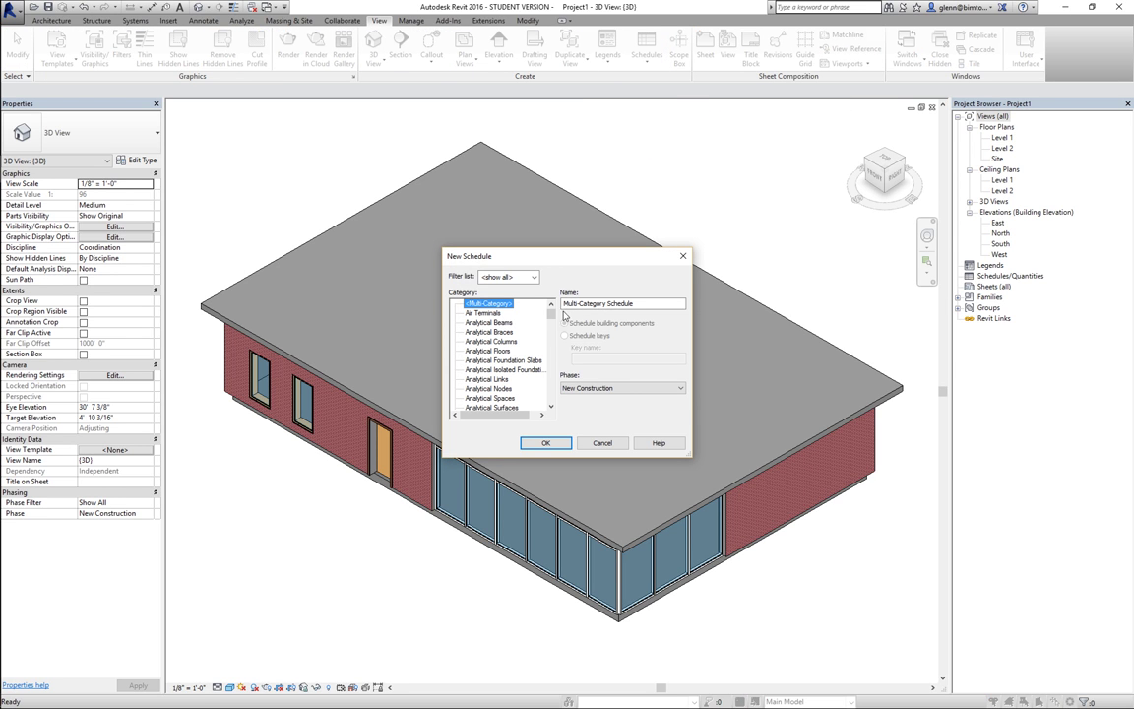
{"action": "left_click_drag", "start_coordinate": [552, 315], "coordinate": [554, 383]}
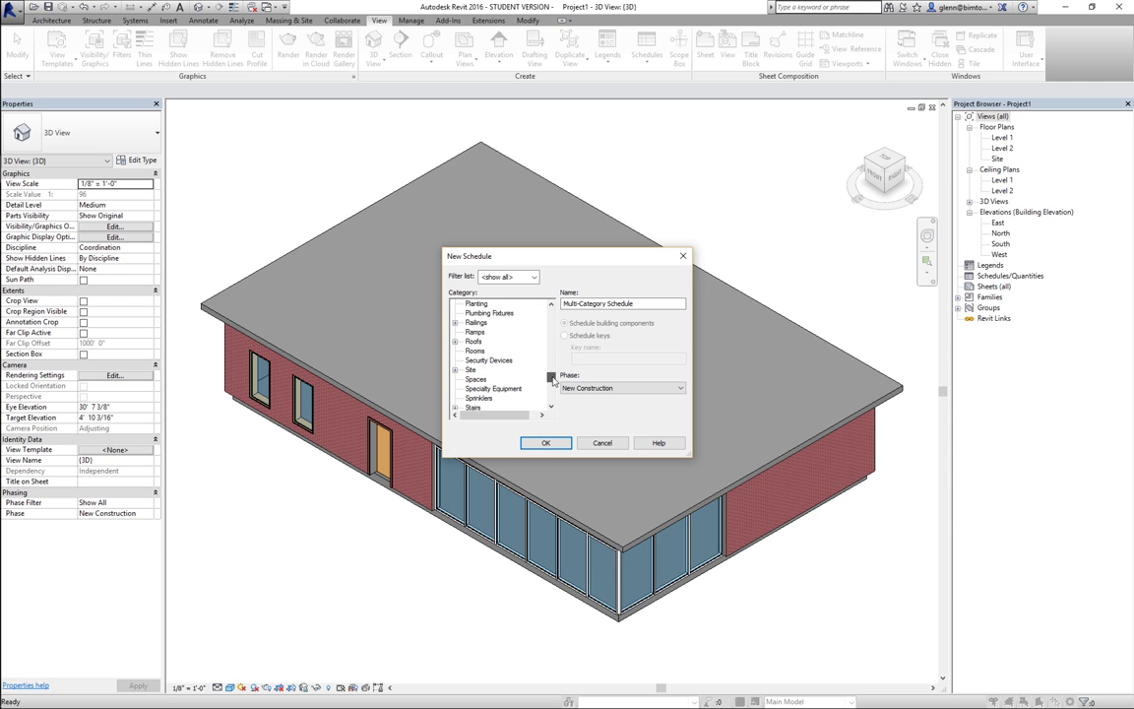
{"action": "left_click", "coordinate": [474, 341]}
{"action": "left_click", "coordinate": [545, 443]}
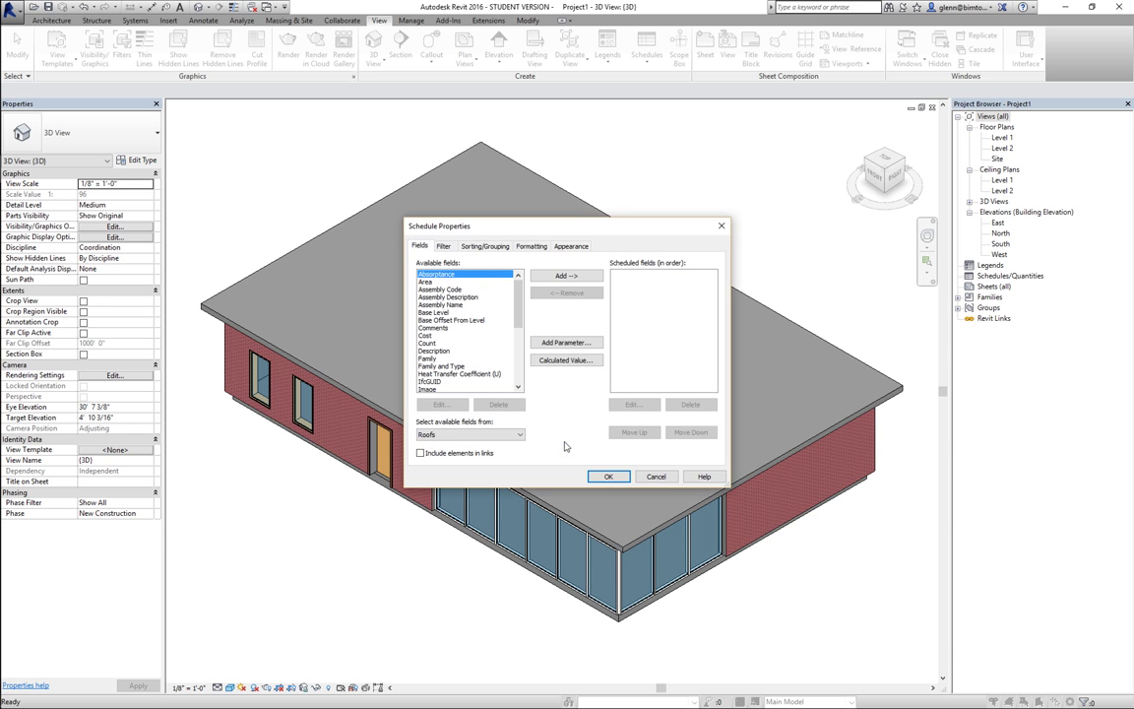
- Add the Family and Type and Area fields to the roof schedule, in that order
{"action": "left_click", "coordinate": [458, 367]}
{"action": "left_click", "coordinate": [557, 277]}
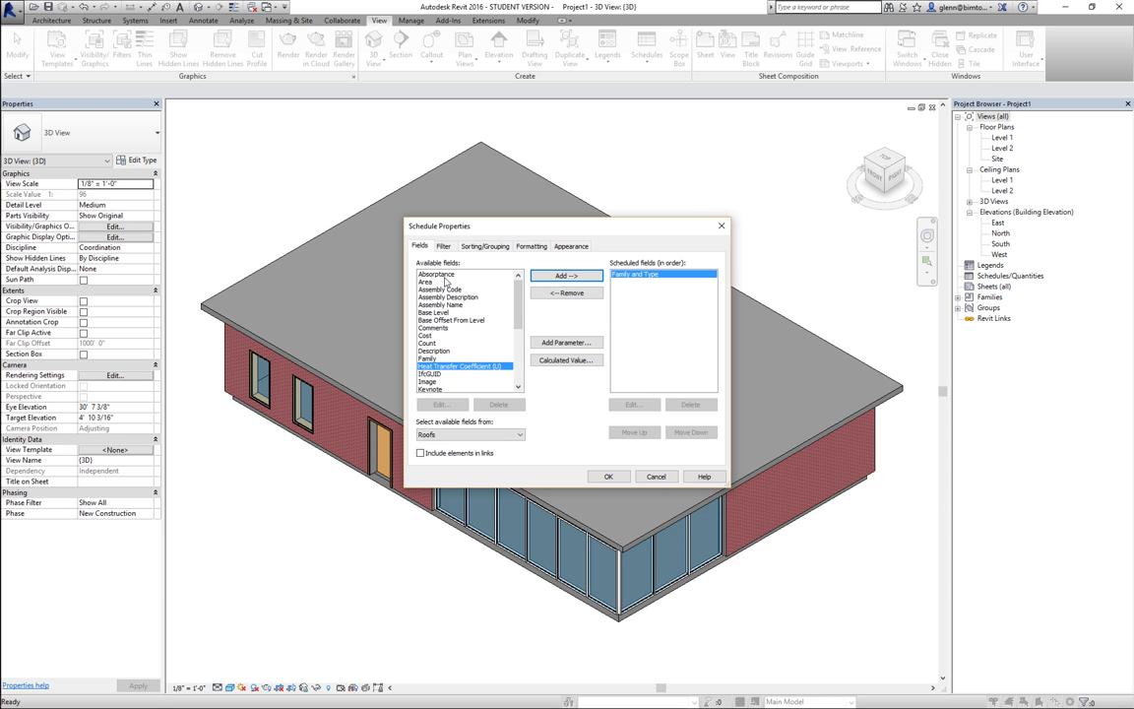
{"action": "left_click", "coordinate": [442, 283]}
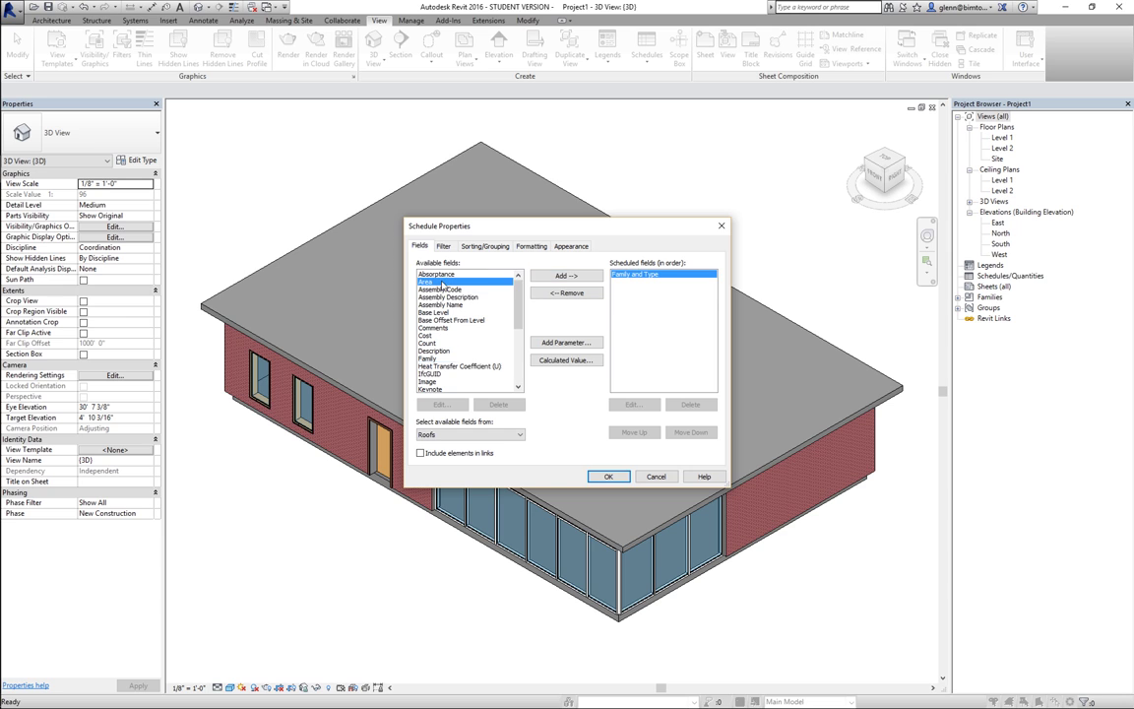
{"action": "left_click", "coordinate": [556, 276]}
- Sort the roof schedule by Family and Type with header and footer, and include grand totals with title, count and totals
{"action": "left_click", "coordinate": [501, 248]}
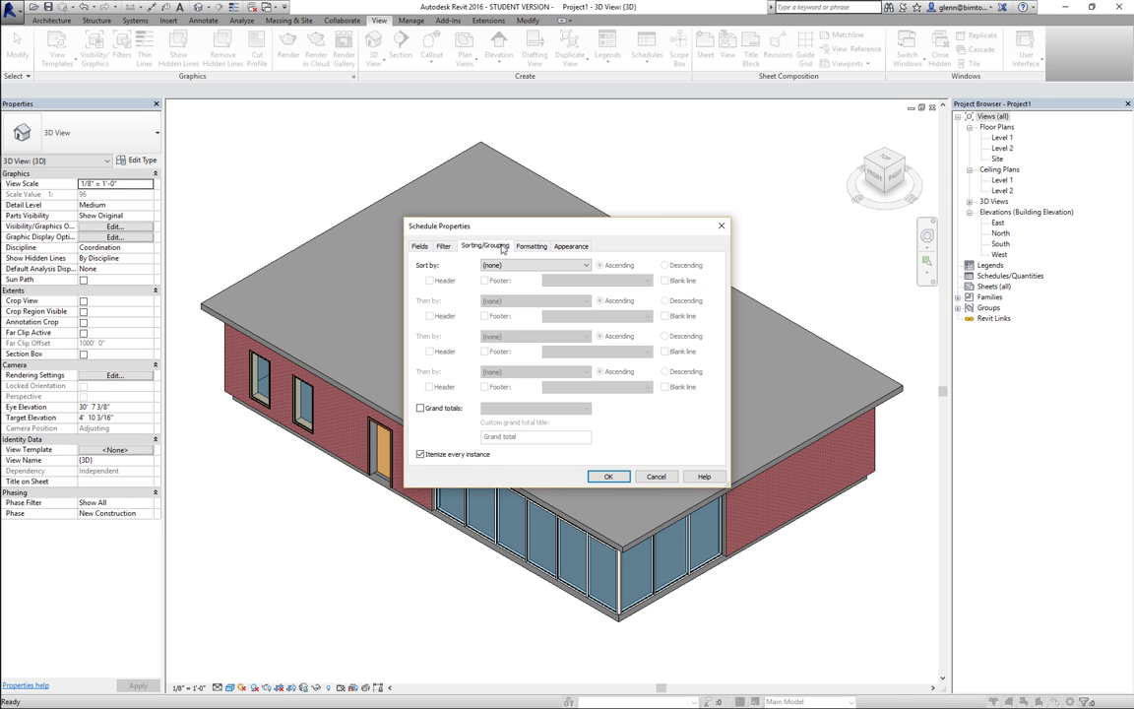
{"action": "left_click", "coordinate": [421, 409]}
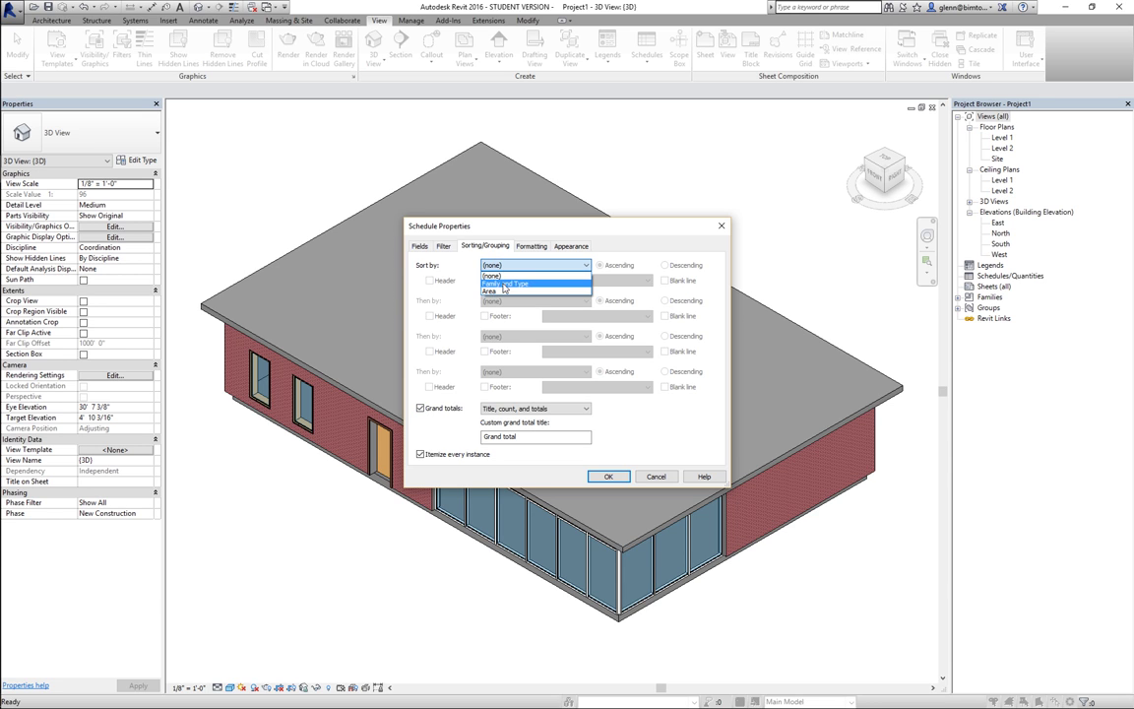
{"action": "left_click", "coordinate": [497, 288]}
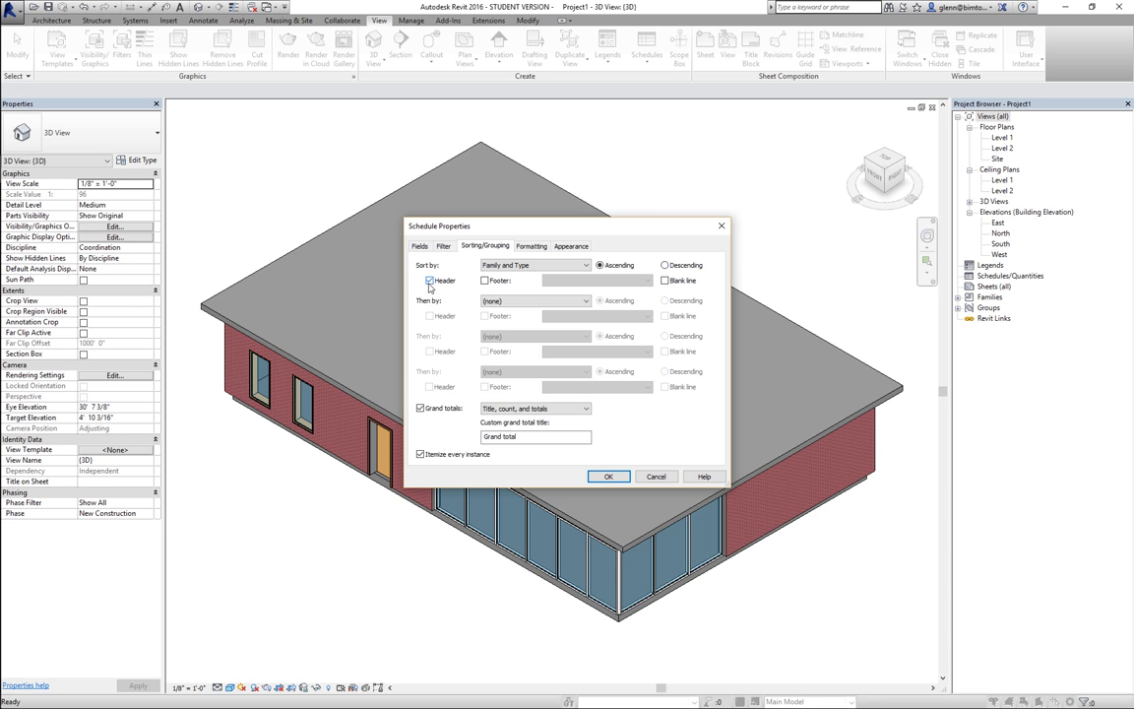
{"action": "left_click", "coordinate": [484, 282]}
- Calculate totals for the roof schedule's Area field and widen its Family and Type column to fit the full type names
{"action": "left_click", "coordinate": [524, 251]}
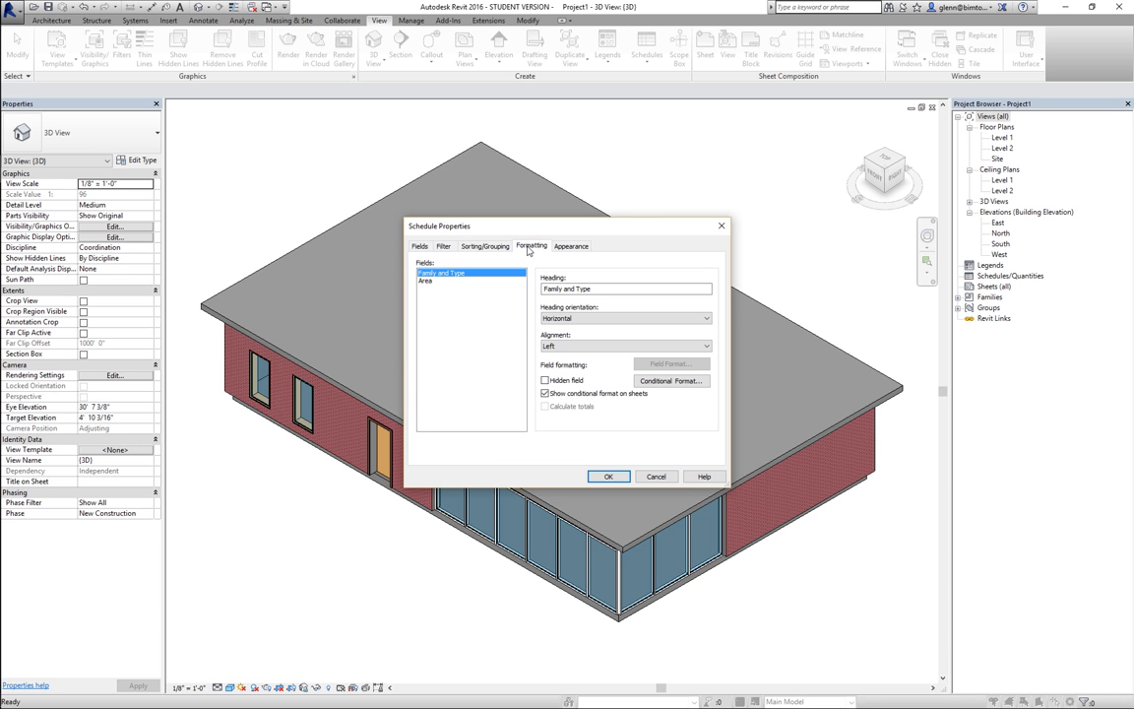
{"action": "left_click", "coordinate": [438, 281]}
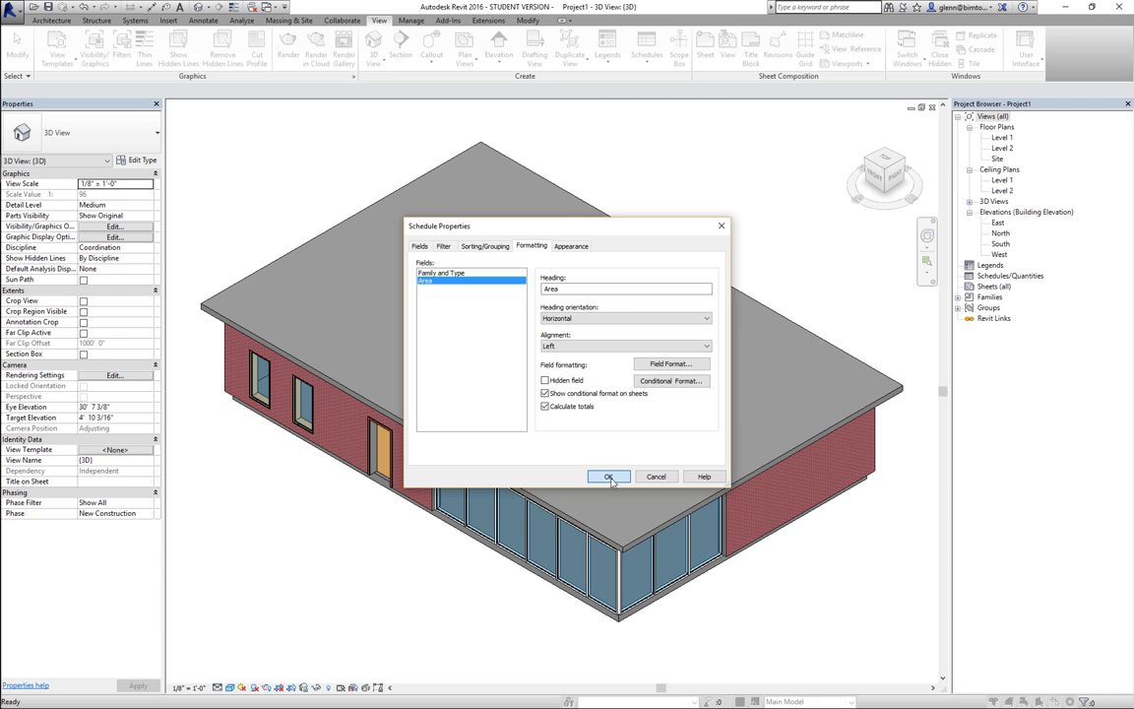
{"action": "left_click", "coordinate": [608, 477]}
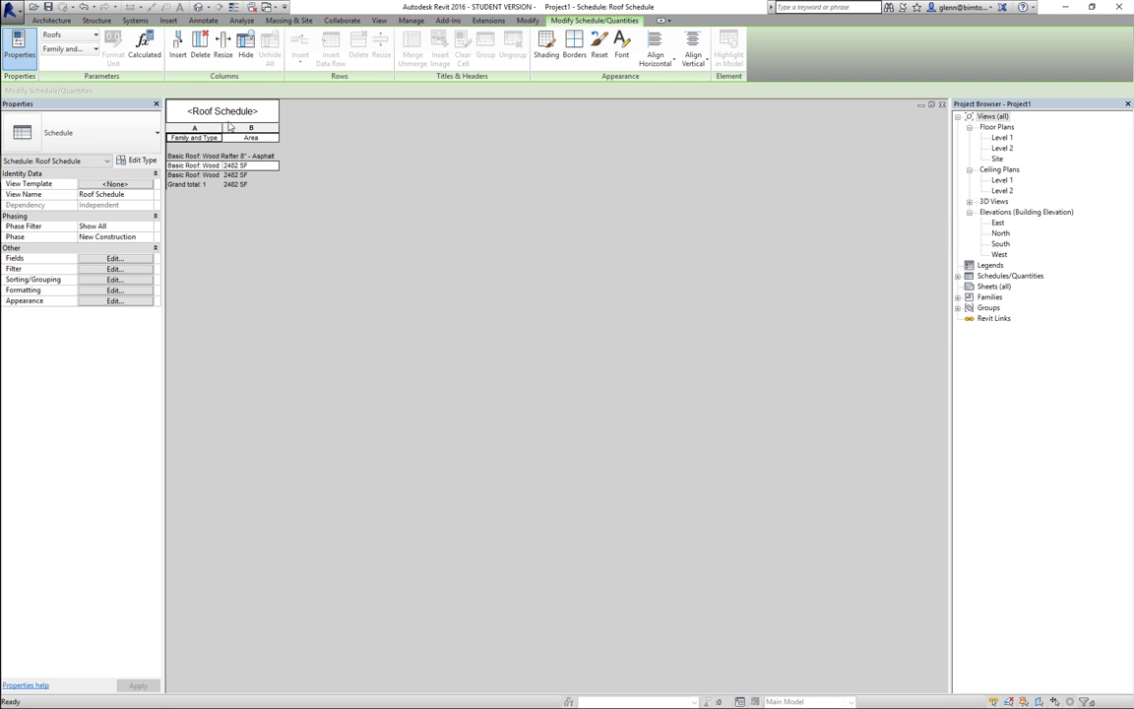
{"action": "left_click_drag", "start_coordinate": [222, 126], "coordinate": [357, 129]}
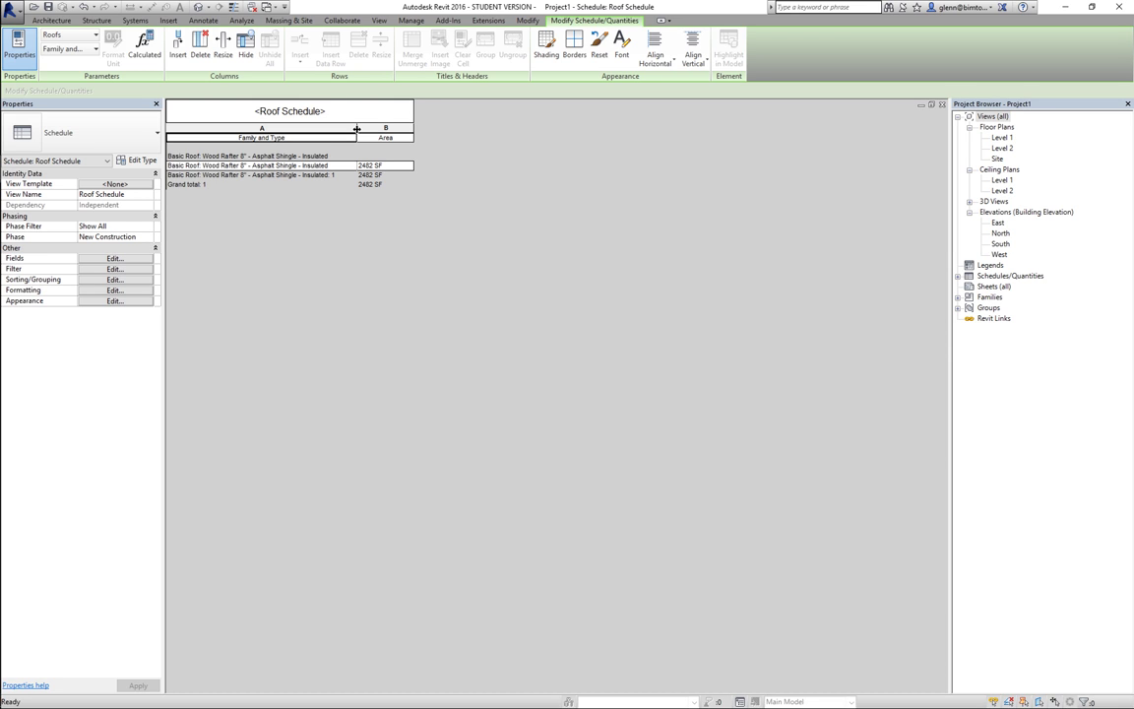
- Check which file types are offered for exporting the roof schedule as a report, and leave without saving
{"action": "left_click", "coordinate": [16, 18]}
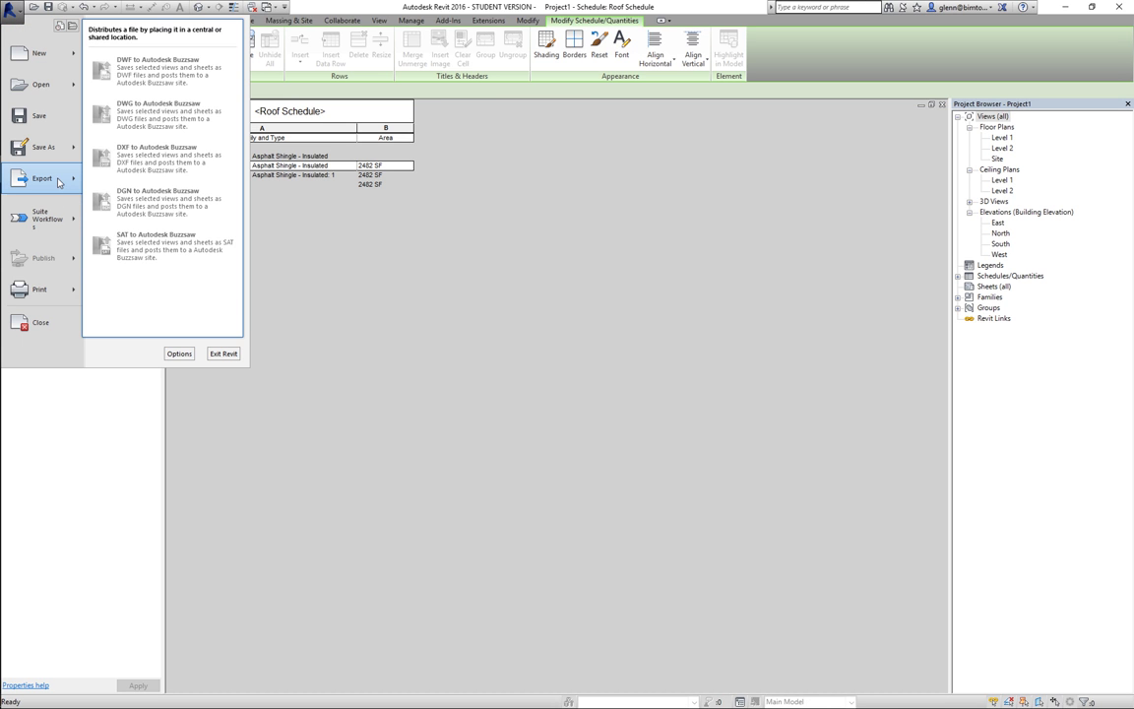
{"action": "mouse_move", "coordinate": [58, 181]}
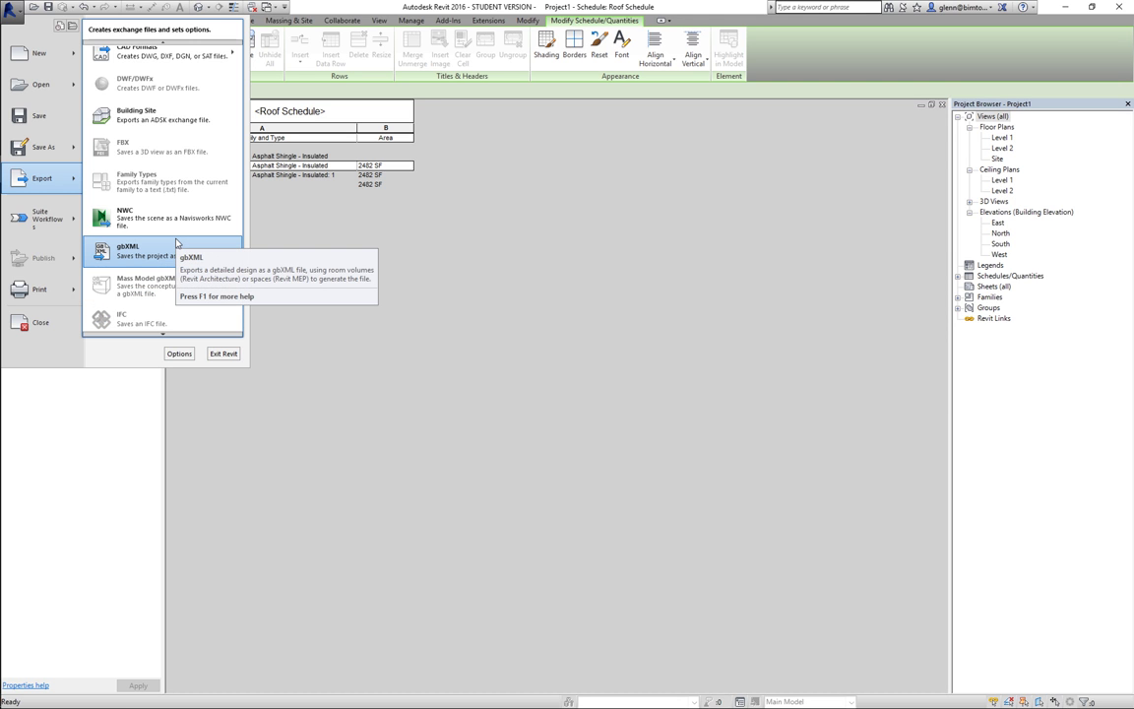
{"action": "mouse_move", "coordinate": [162, 339]}
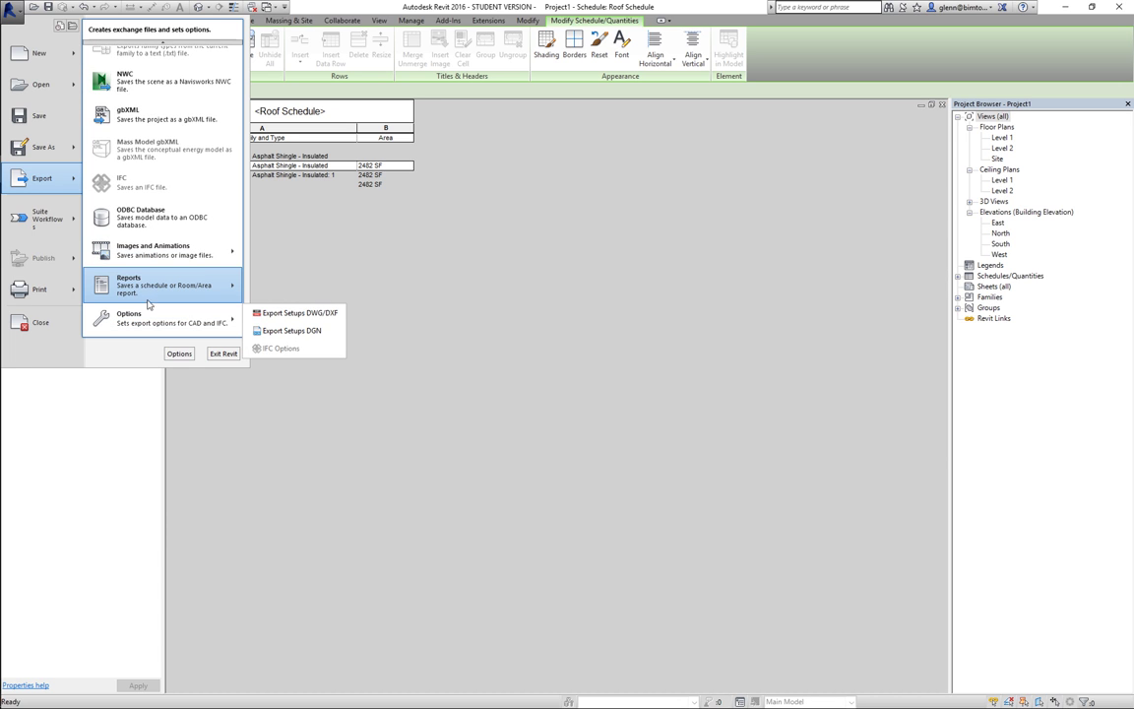
{"action": "mouse_move", "coordinate": [146, 297]}
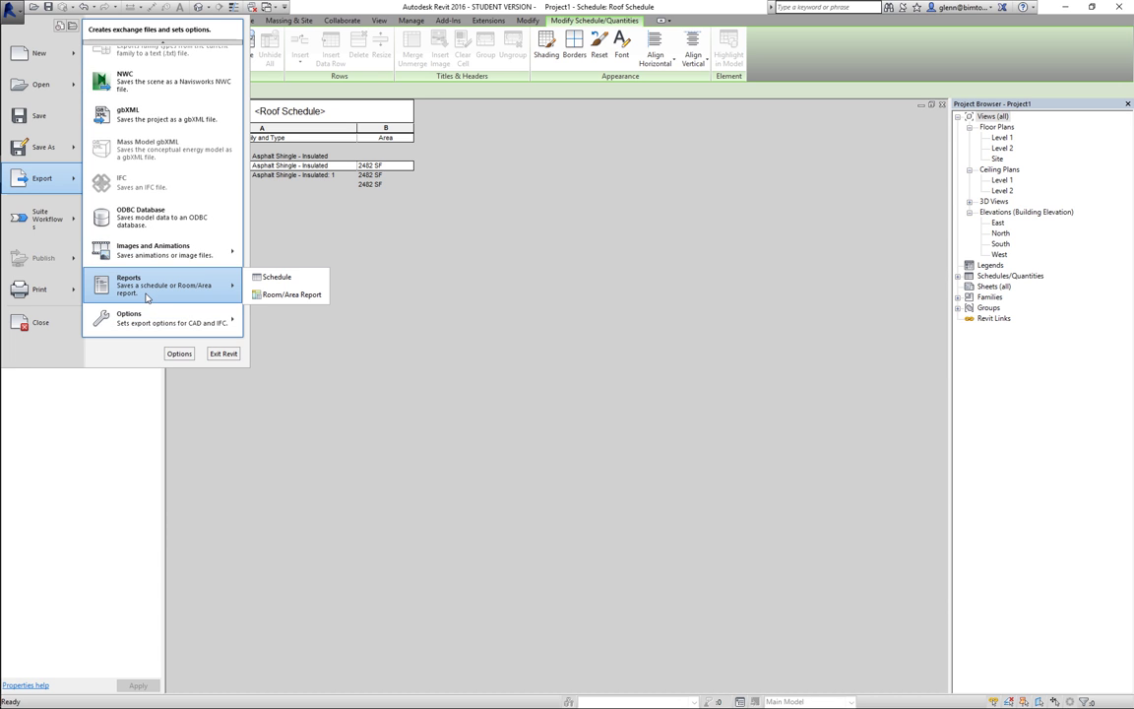
{"action": "left_click", "coordinate": [261, 281]}
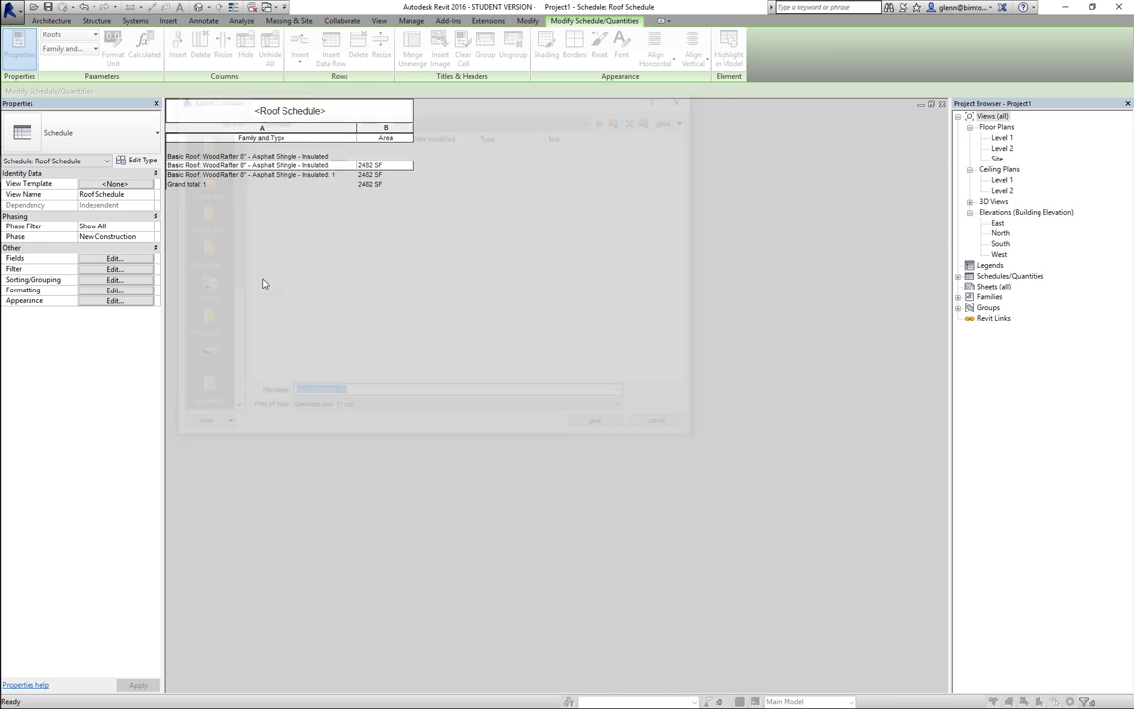
{"action": "left_click", "coordinate": [352, 412]}
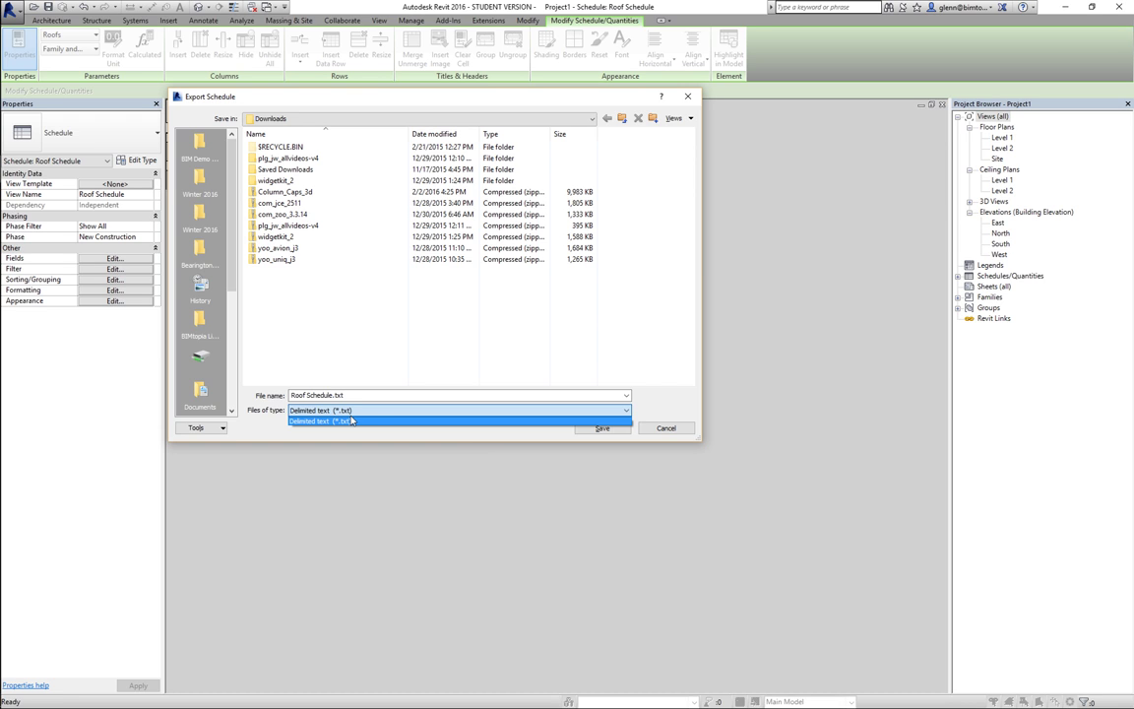
{"action": "left_click", "coordinate": [663, 433]}
{"action": "left_click", "coordinate": [665, 431]}
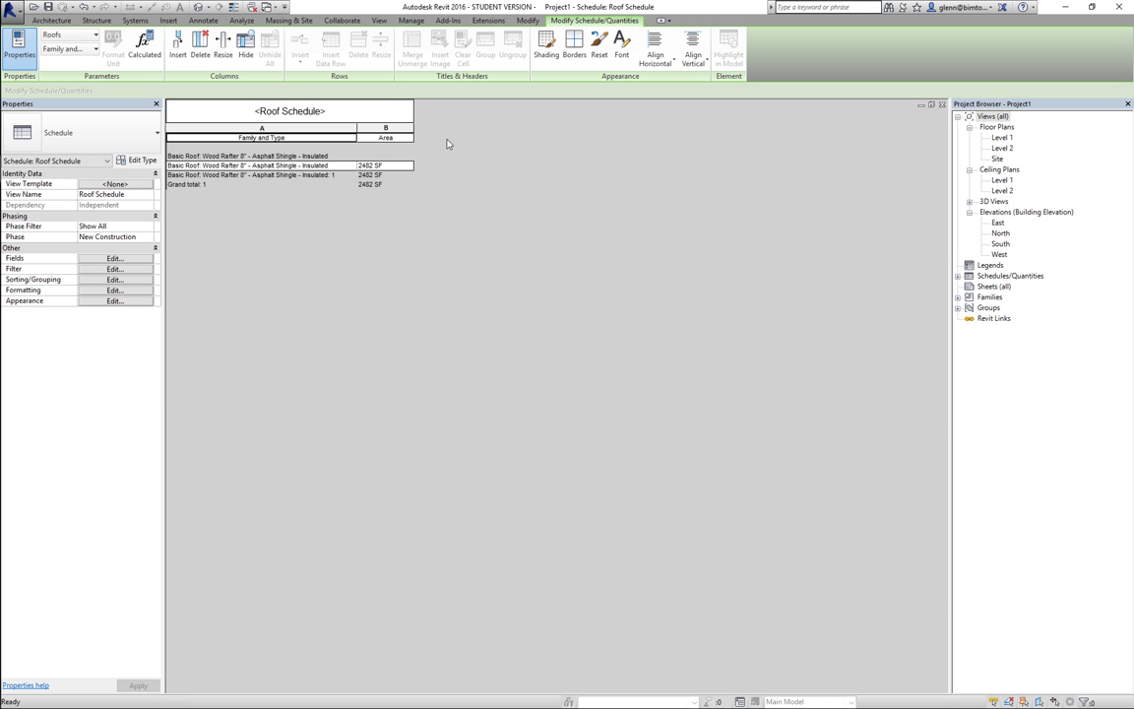
- Start a new schedule for the Walls category with the fields Family and Type and Area
{"action": "left_click", "coordinate": [379, 21]}
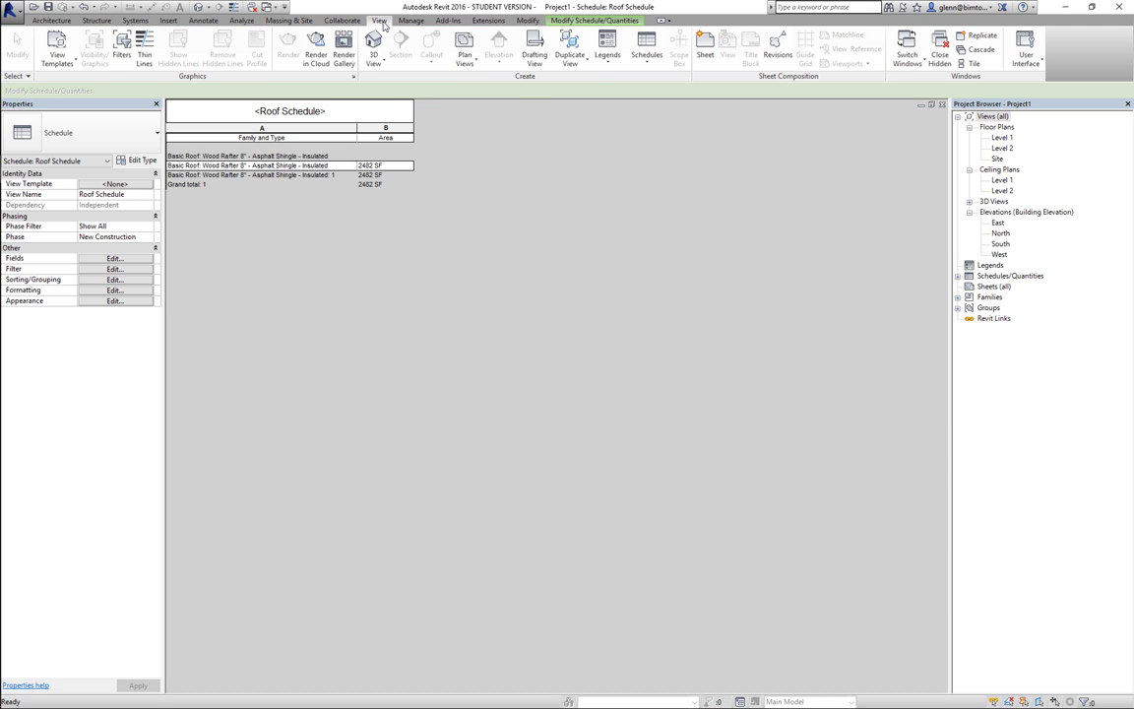
{"action": "left_click", "coordinate": [638, 61]}
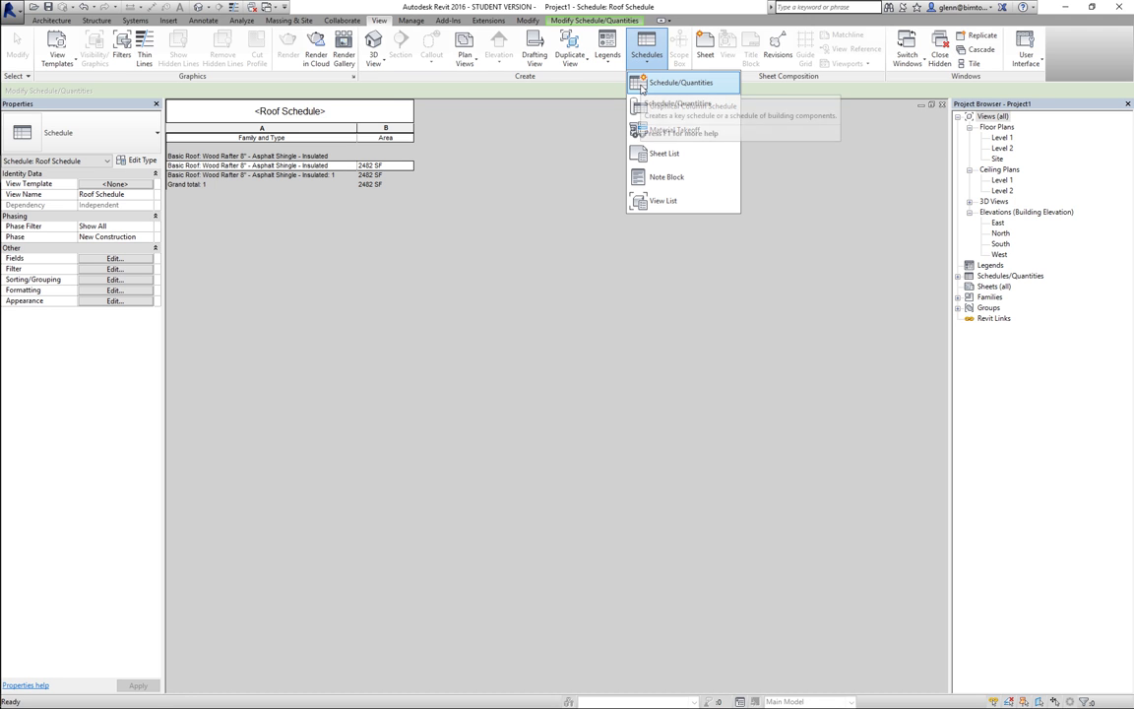
{"action": "left_click", "coordinate": [645, 84]}
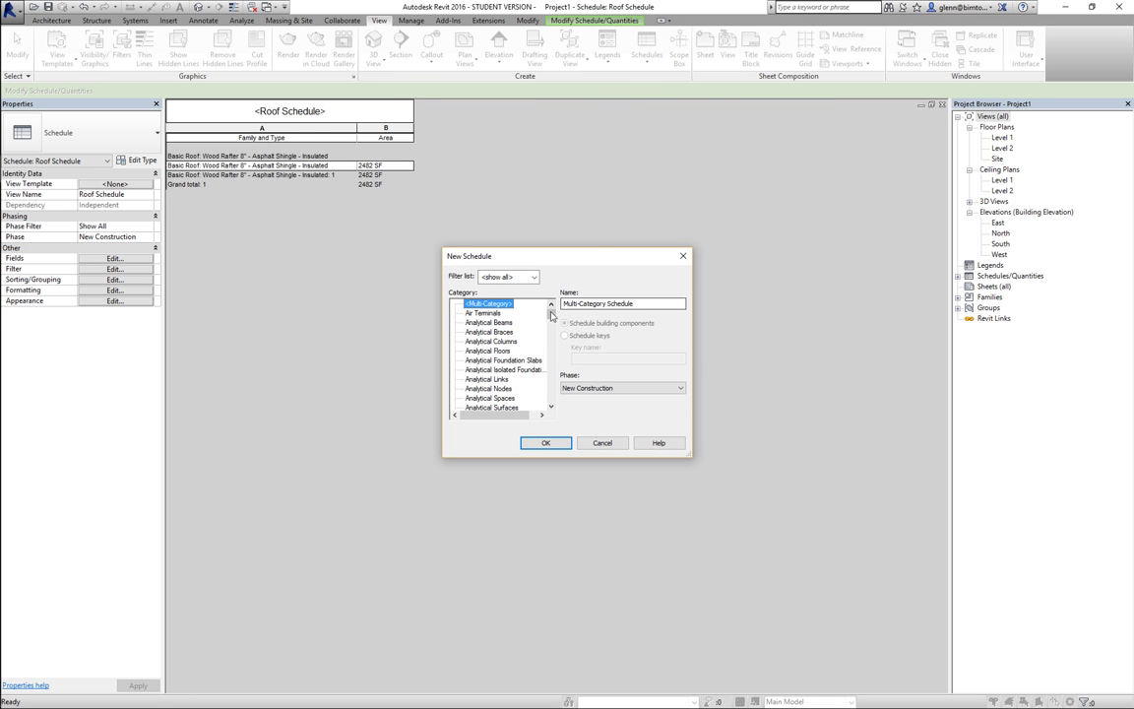
{"action": "left_click_drag", "start_coordinate": [551, 311], "coordinate": [551, 404]}
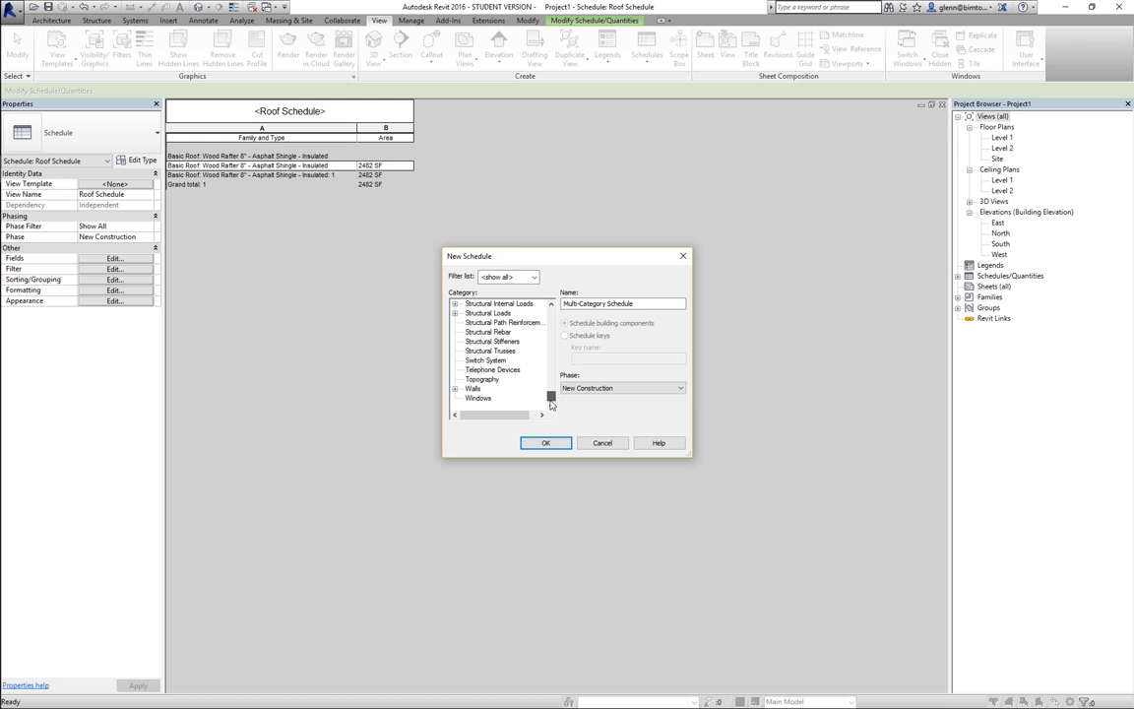
{"action": "left_click", "coordinate": [474, 387]}
{"action": "left_click", "coordinate": [545, 443]}
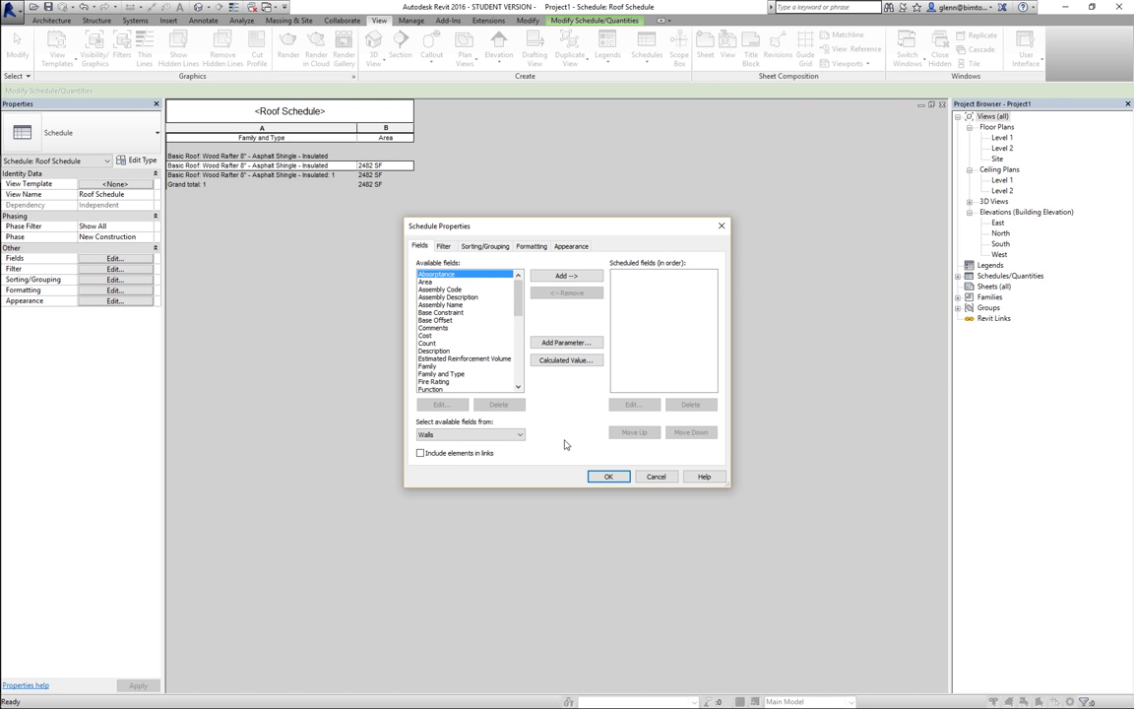
{"action": "left_click", "coordinate": [441, 375]}
{"action": "left_click", "coordinate": [555, 277]}
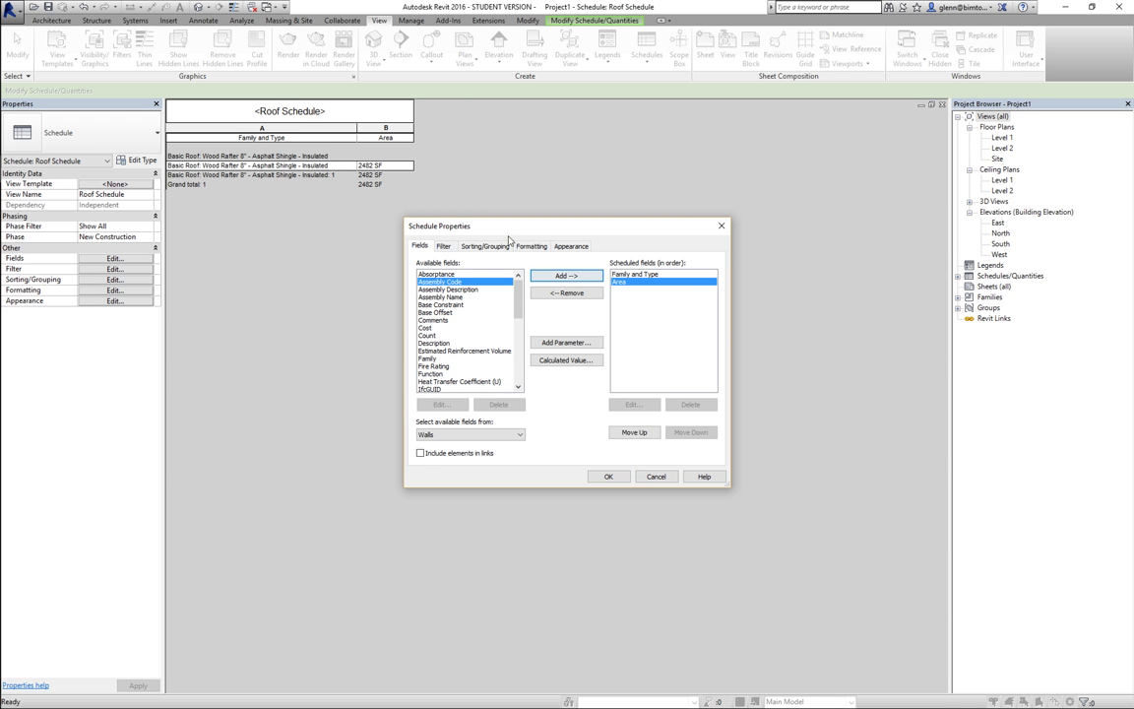
- Sort the wall schedule by Family and Type with header and footer, and include grand totals with title, count and totals
{"action": "left_click", "coordinate": [485, 246]}
{"action": "left_click", "coordinate": [483, 265]}
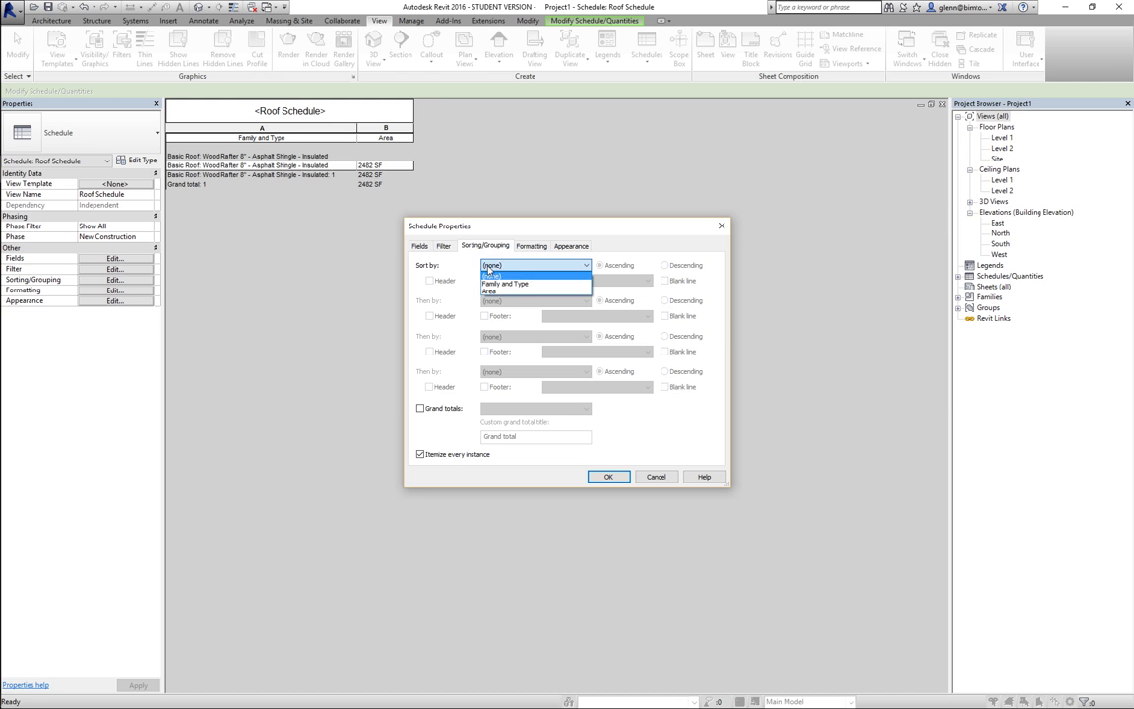
{"action": "left_click", "coordinate": [502, 275]}
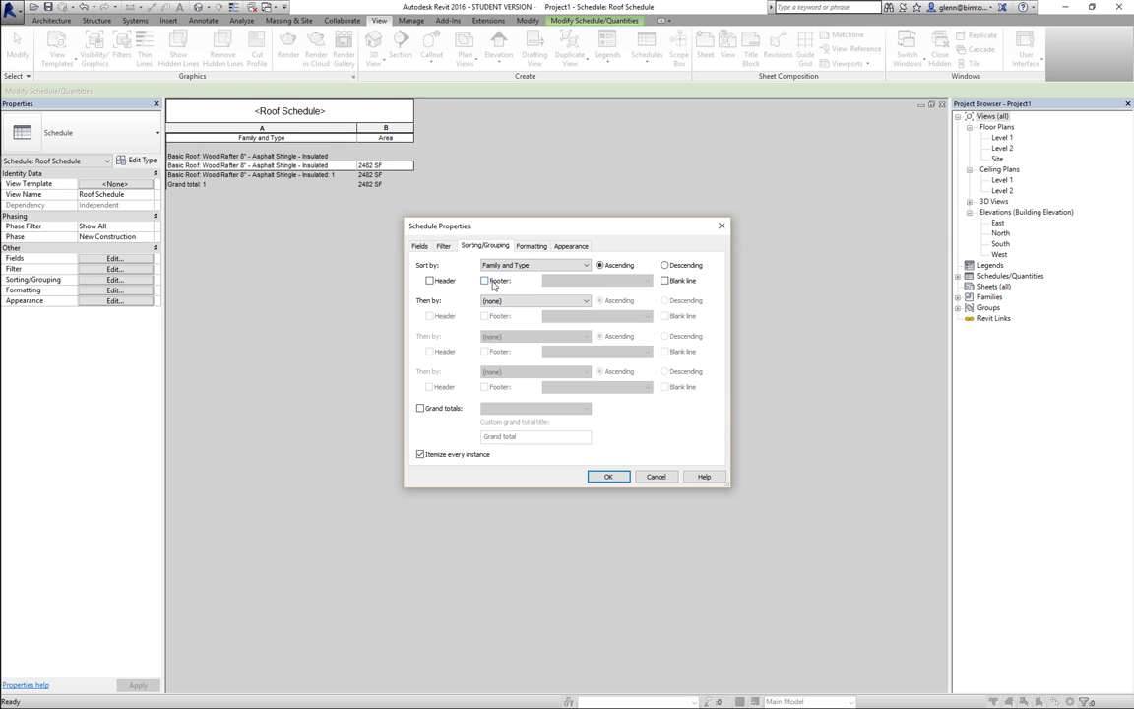
{"action": "left_click", "coordinate": [484, 281]}
{"action": "left_click", "coordinate": [429, 280]}
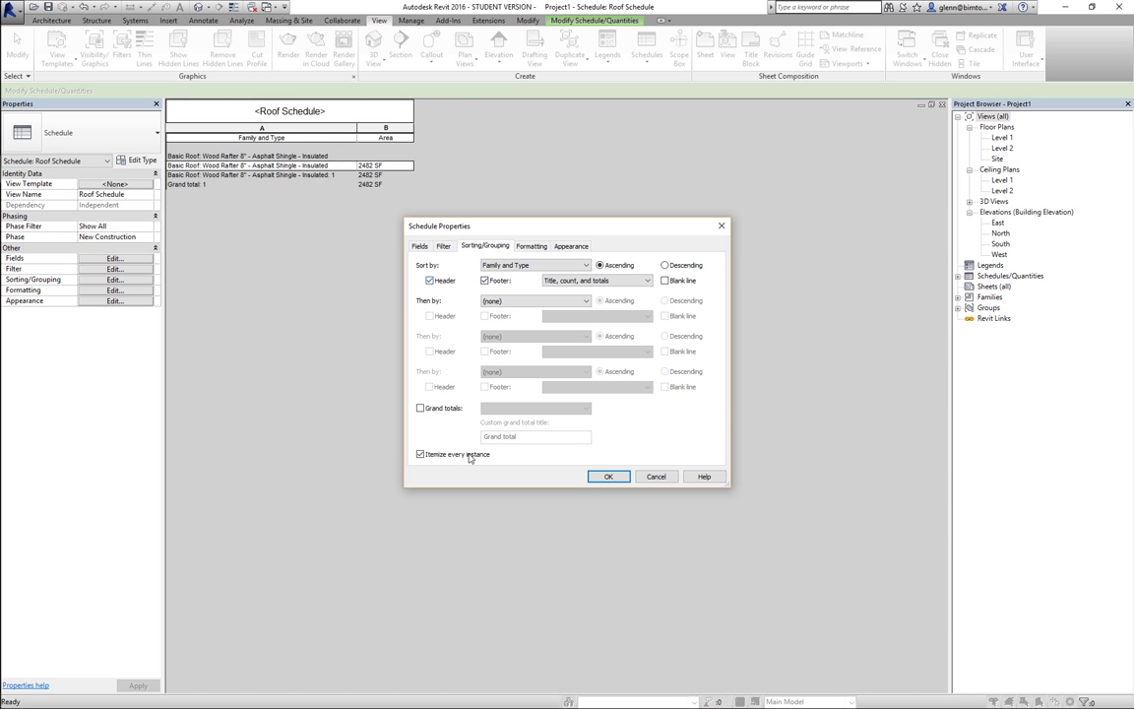
{"action": "left_click", "coordinate": [421, 408]}
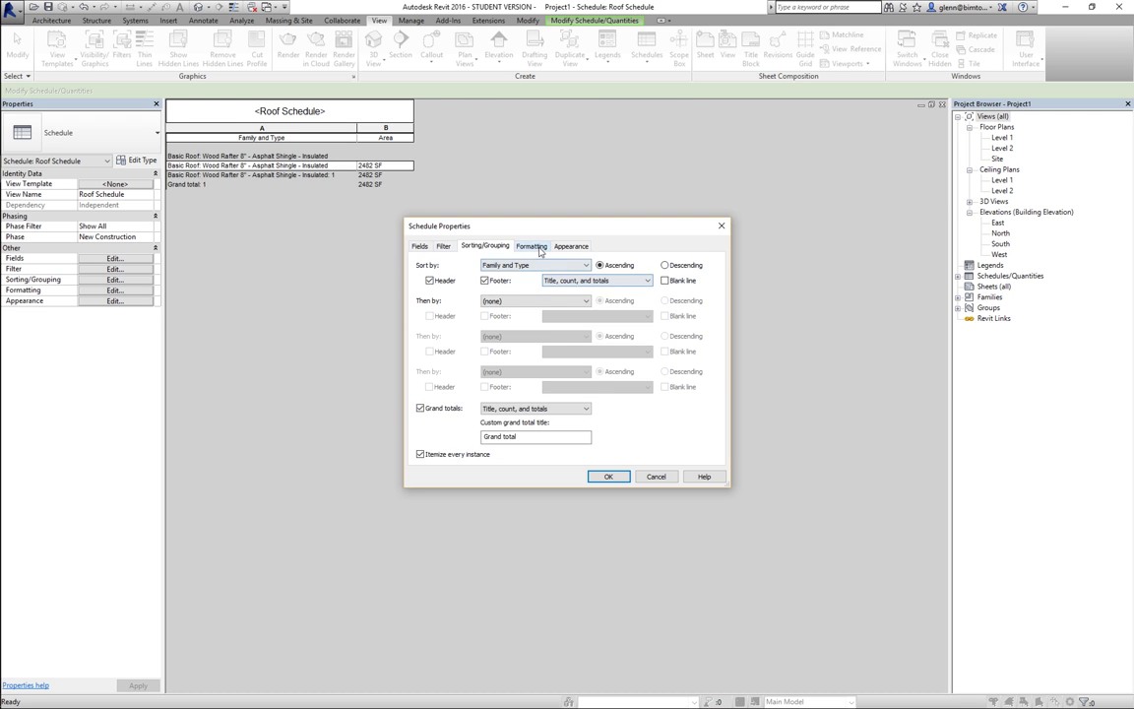
- Calculate totals for the wall schedule's Area field and widen its Family and Type column to fit the full type names
{"action": "left_click", "coordinate": [532, 245]}
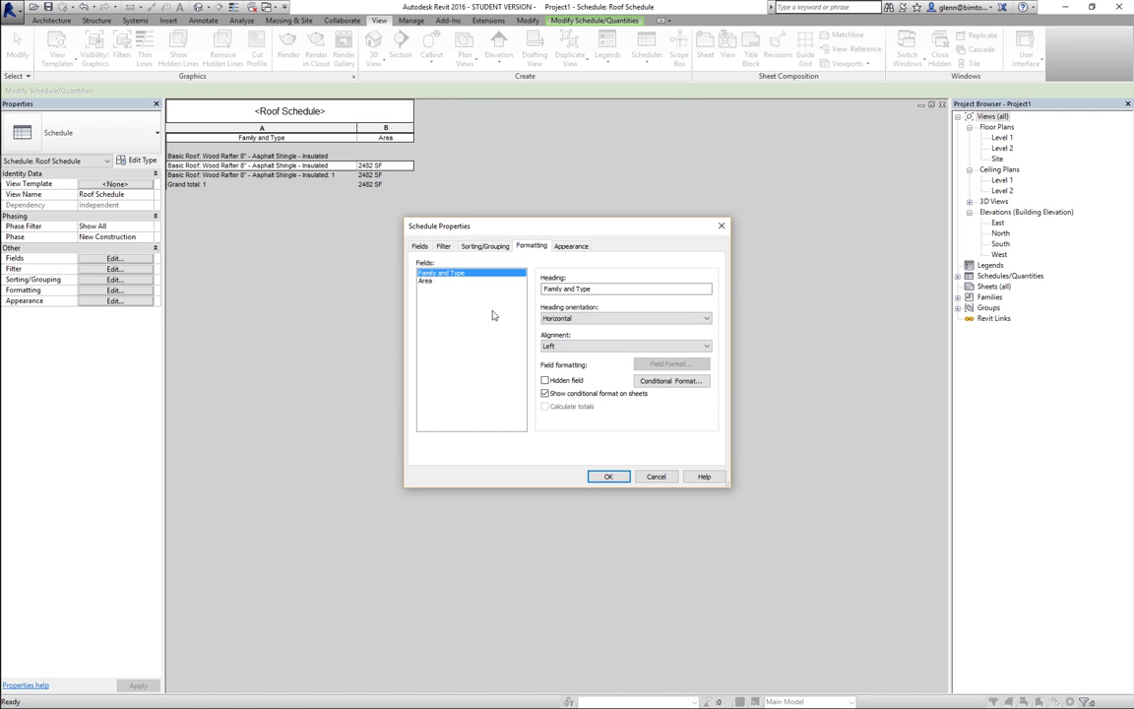
{"action": "left_click", "coordinate": [424, 282]}
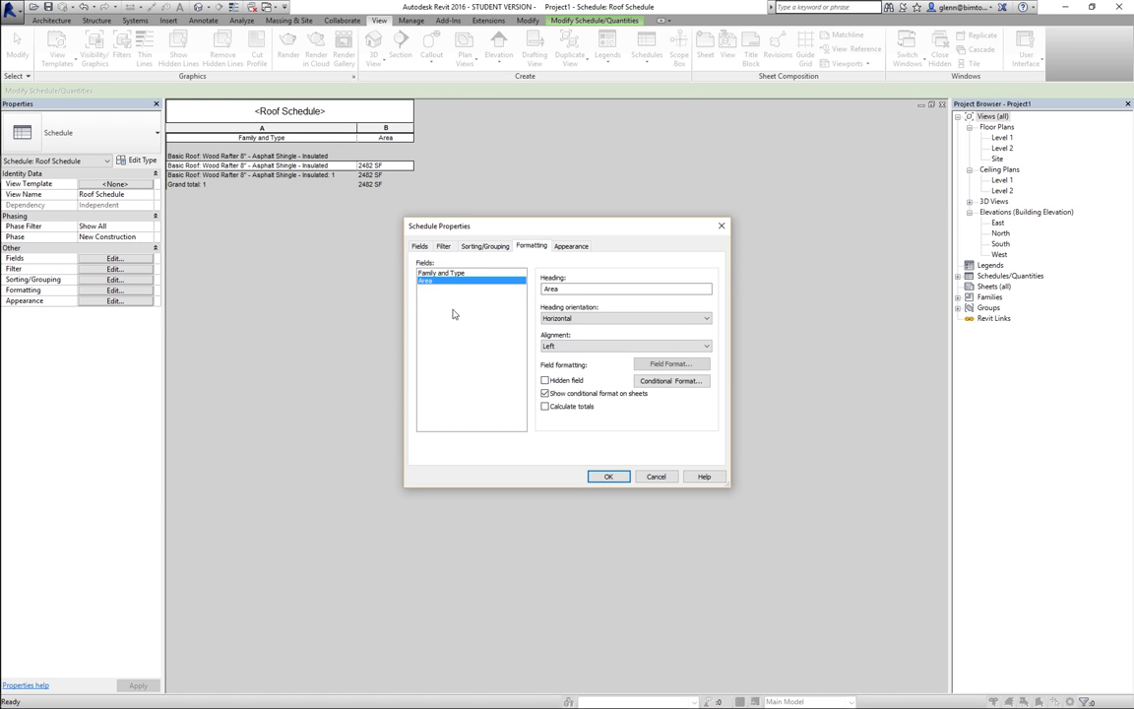
{"action": "left_click", "coordinate": [545, 407]}
{"action": "left_click", "coordinate": [611, 476]}
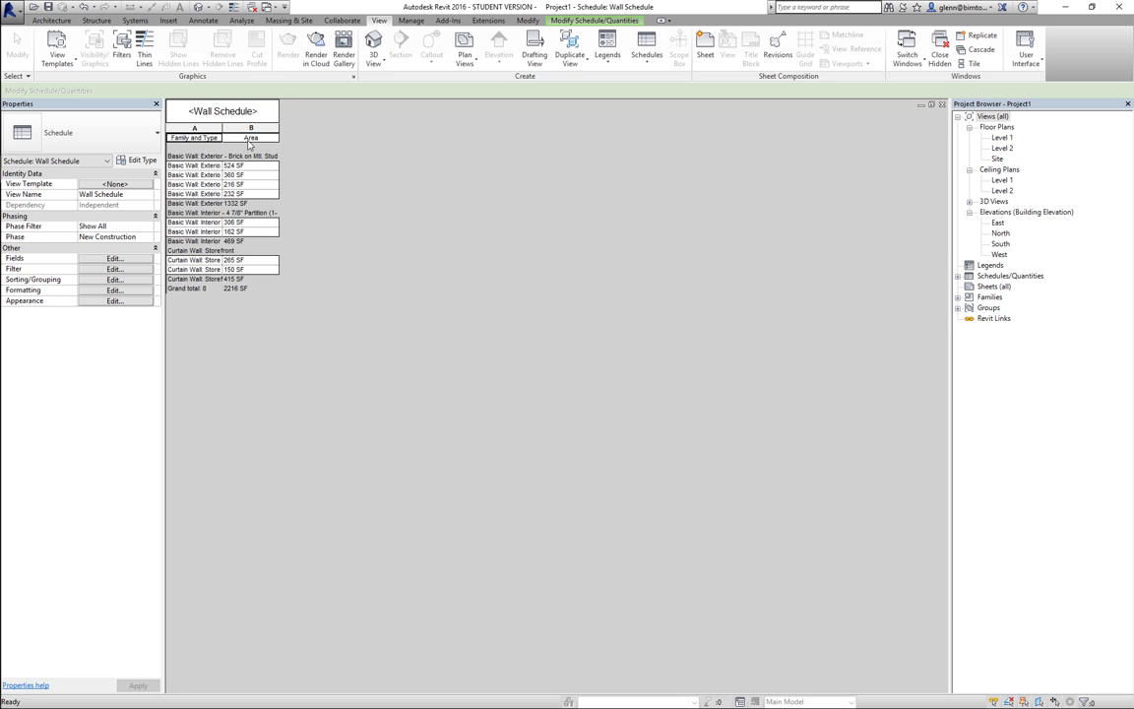
{"action": "left_click_drag", "start_coordinate": [222, 126], "coordinate": [335, 126]}
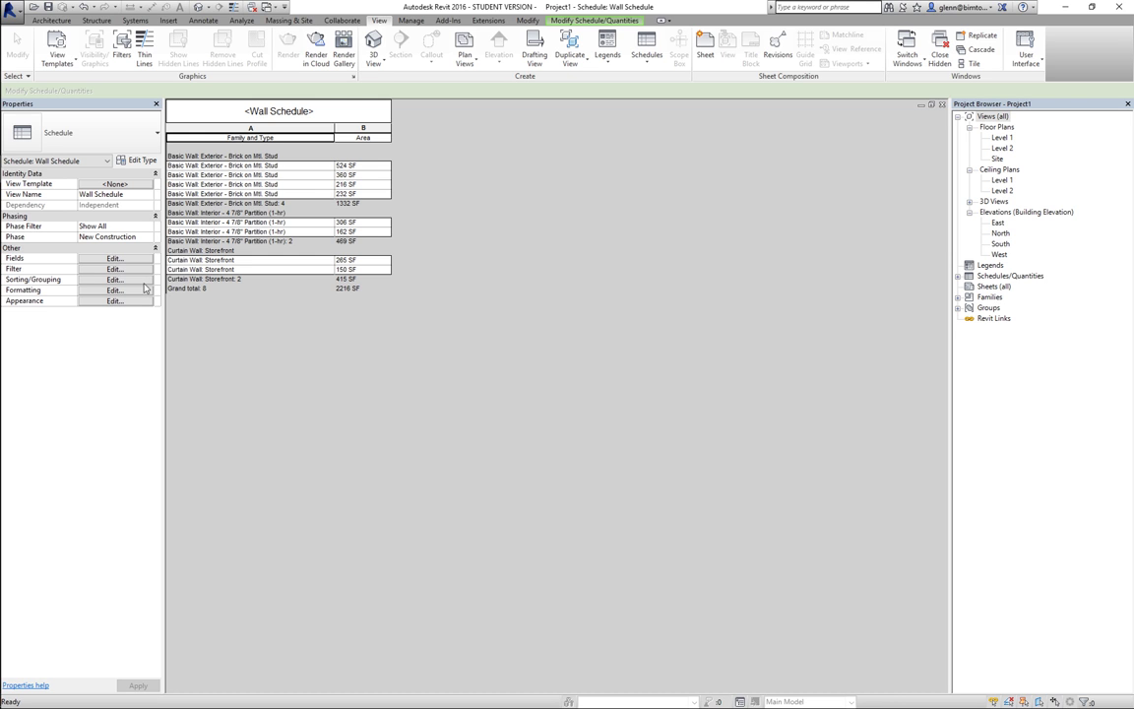
- Turn off itemizing every instance in the wall schedule so each wall type is listed on one row
{"action": "left_click", "coordinate": [138, 279]}
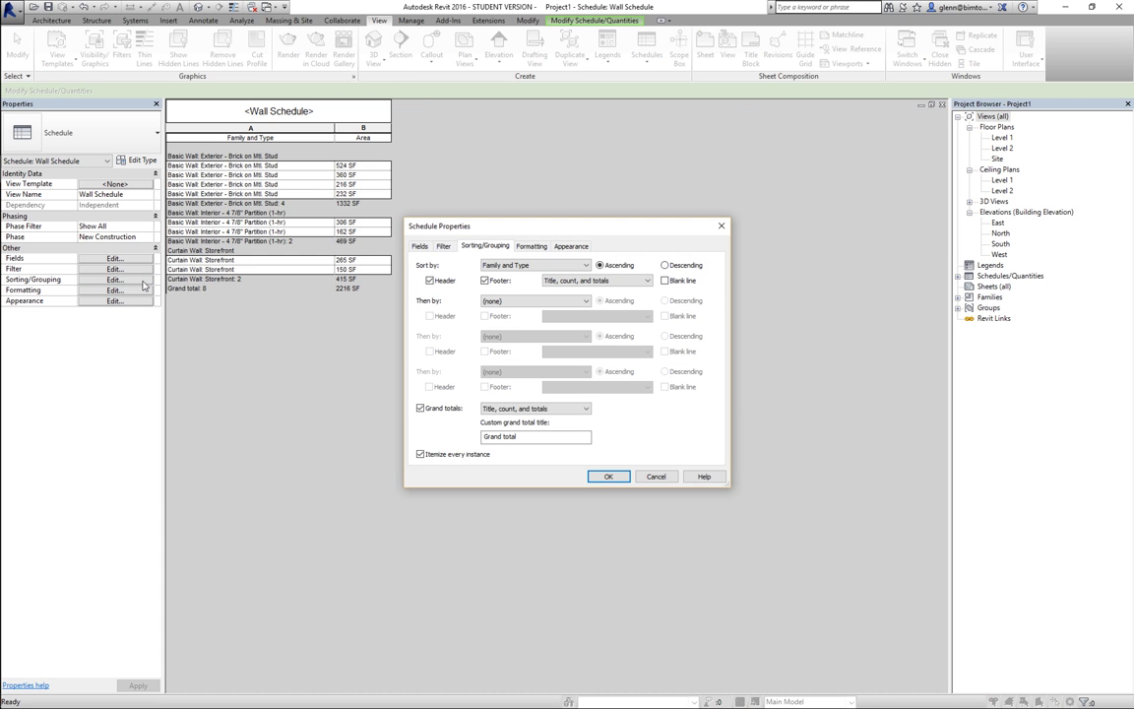
{"action": "left_click", "coordinate": [421, 455]}
{"action": "left_click", "coordinate": [608, 476]}
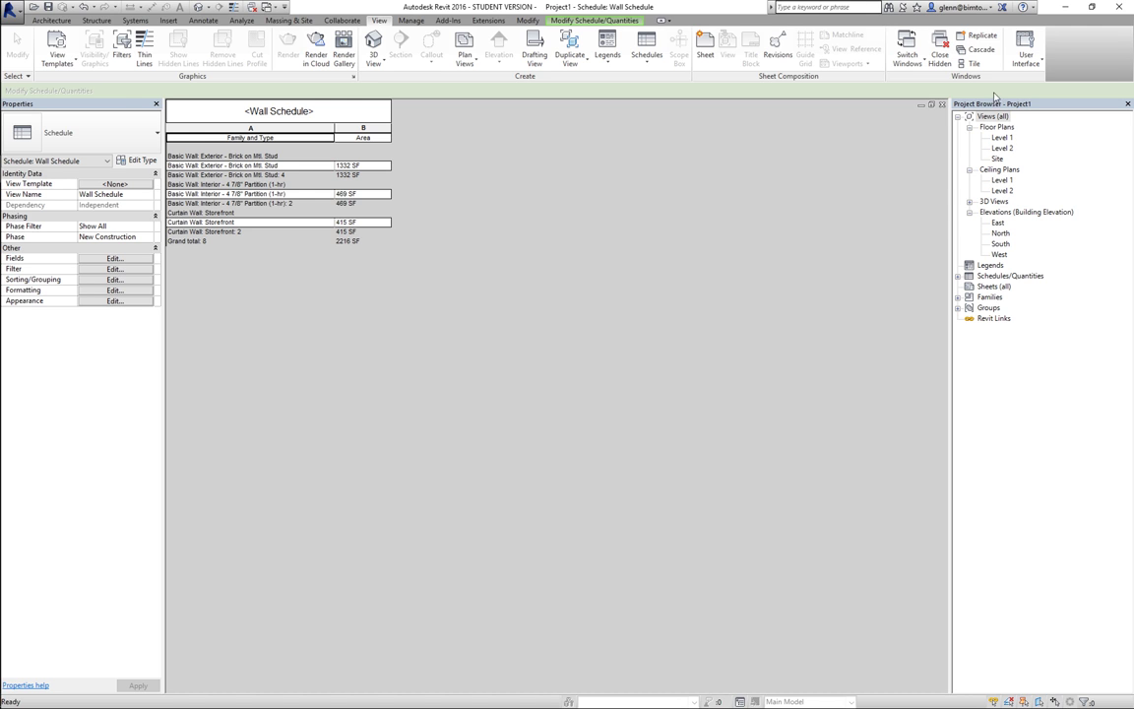
- Tile the open views and move the long interior partition in the Level 1 plan east, to about 21' from the west exterior wall
{"action": "left_click", "coordinate": [975, 64]}
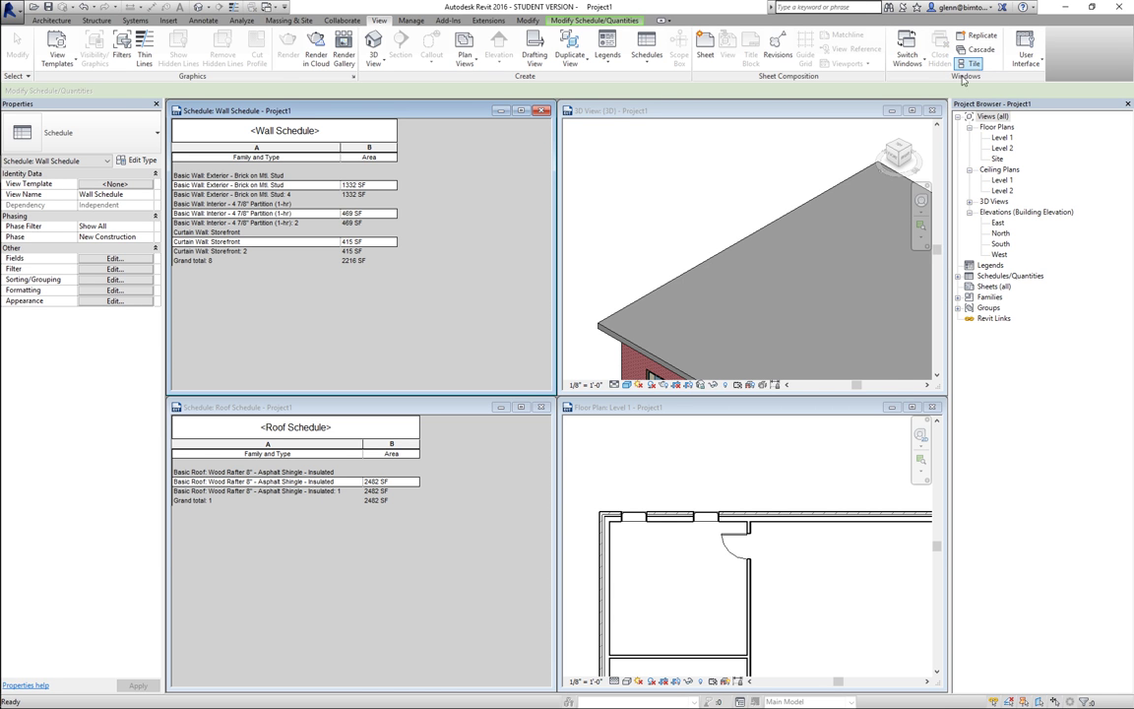
{"action": "left_click", "coordinate": [751, 594]}
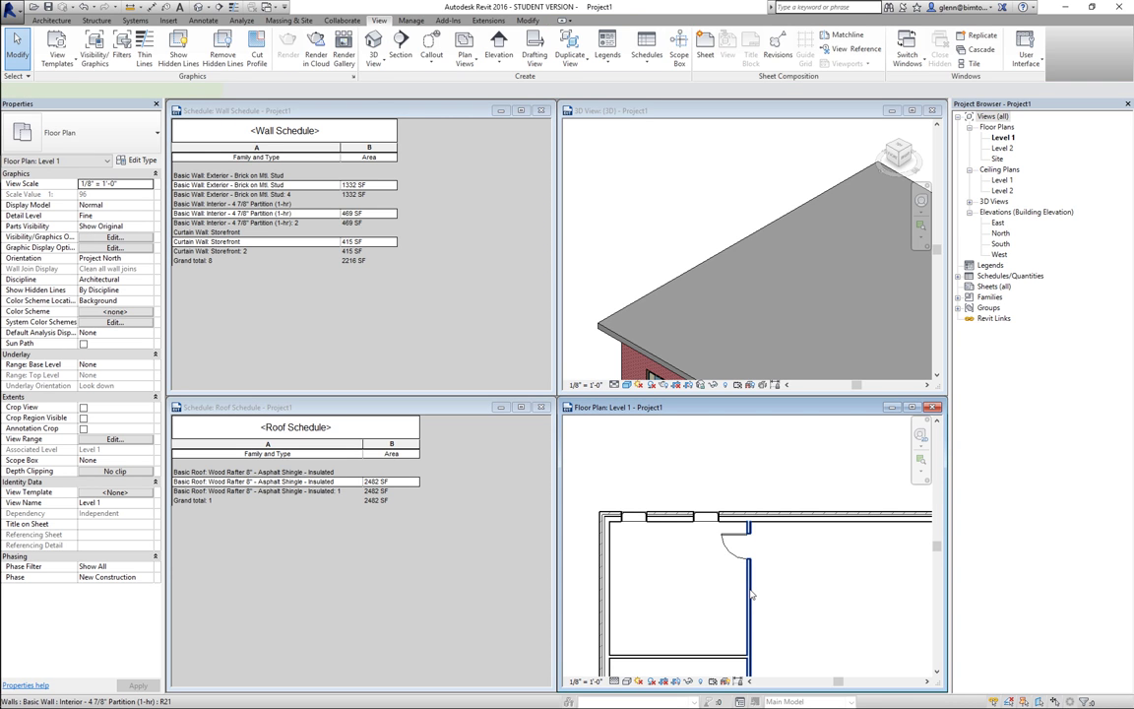
{"action": "left_click", "coordinate": [754, 590]}
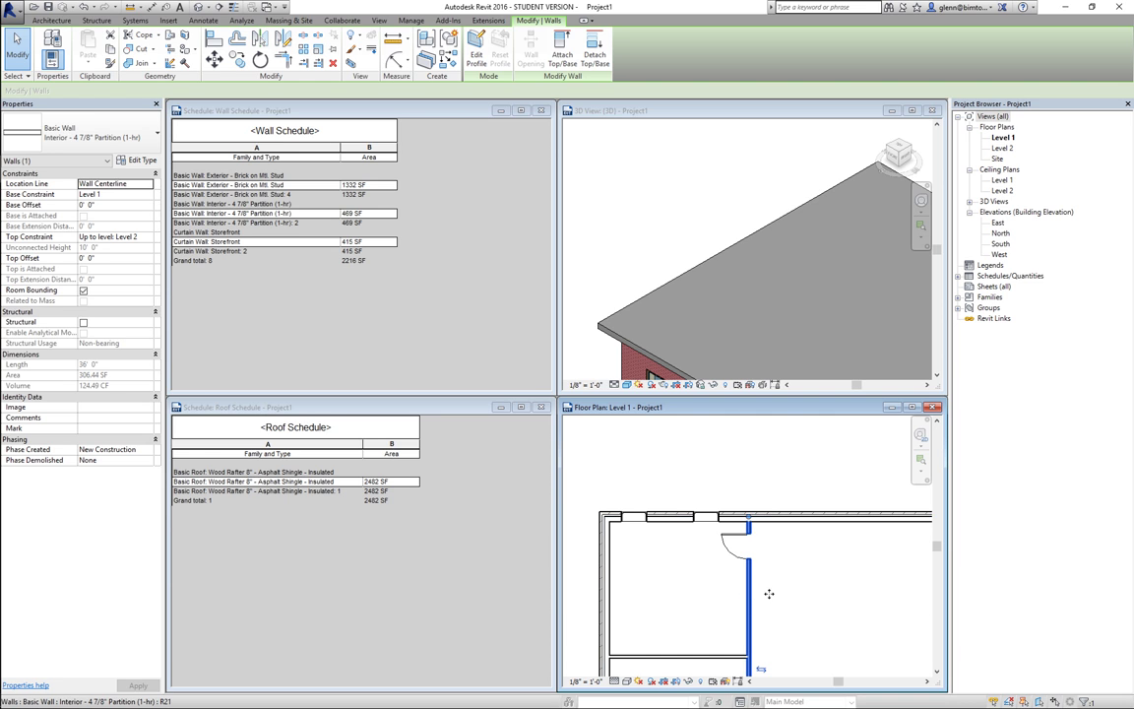
{"action": "left_click_drag", "start_coordinate": [769, 593], "coordinate": [783, 594]}
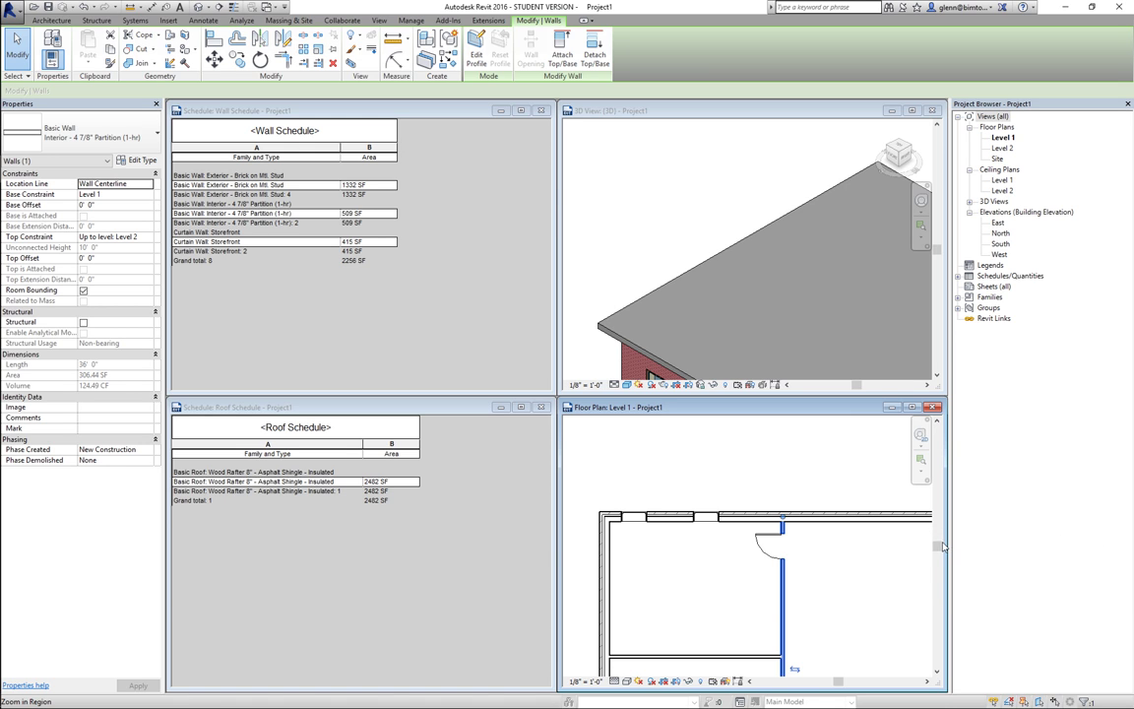
- Move the 36" x 84" door in the south exterior wall slightly east, clear of the end of the relocated partition
{"action": "left_click_drag", "start_coordinate": [936, 545], "coordinate": [940, 576]}
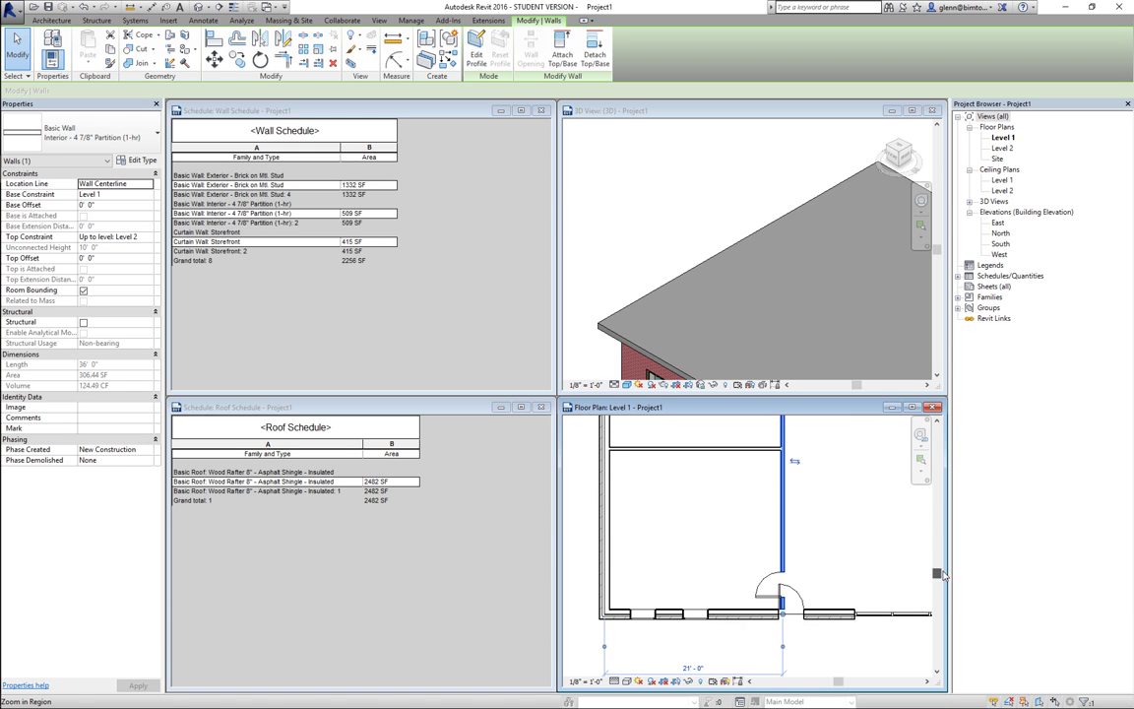
{"action": "left_click", "coordinate": [800, 602]}
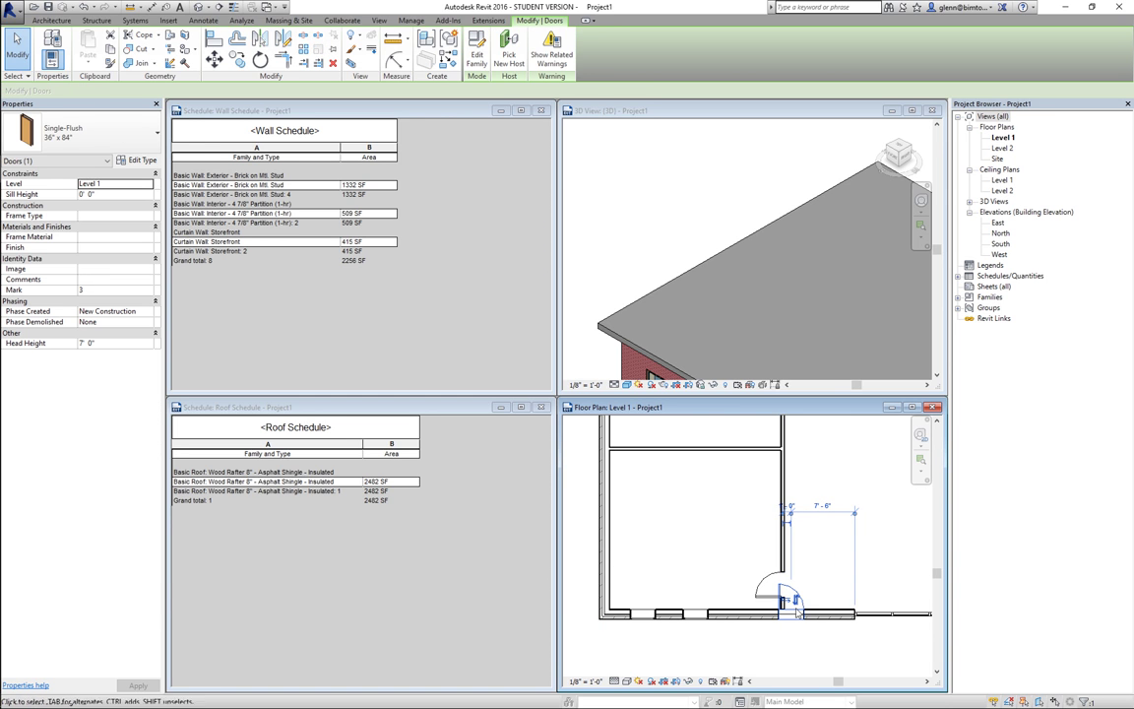
{"action": "left_click_drag", "start_coordinate": [796, 610], "coordinate": [809, 612]}
{"action": "left_click", "coordinate": [796, 634]}
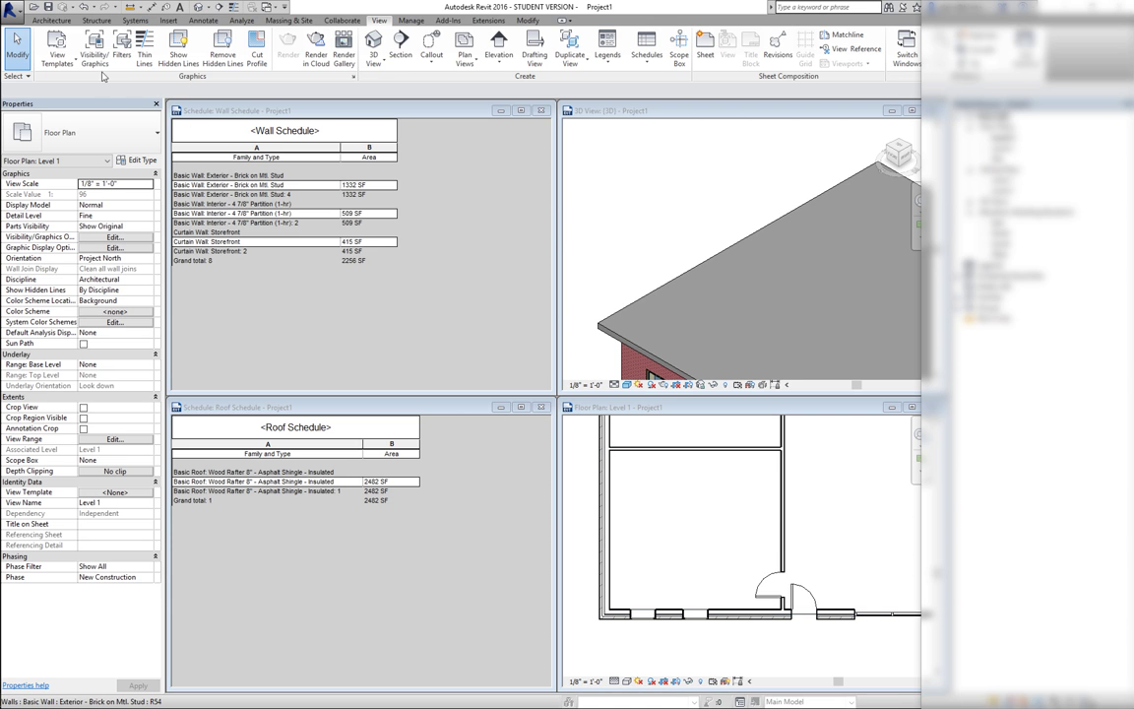
- Draw two Interior - 4 7/8" Partition walls: one south from the existing cross partition, and one 15' long west to the exterior wall
{"action": "left_click", "coordinate": [51, 20]}
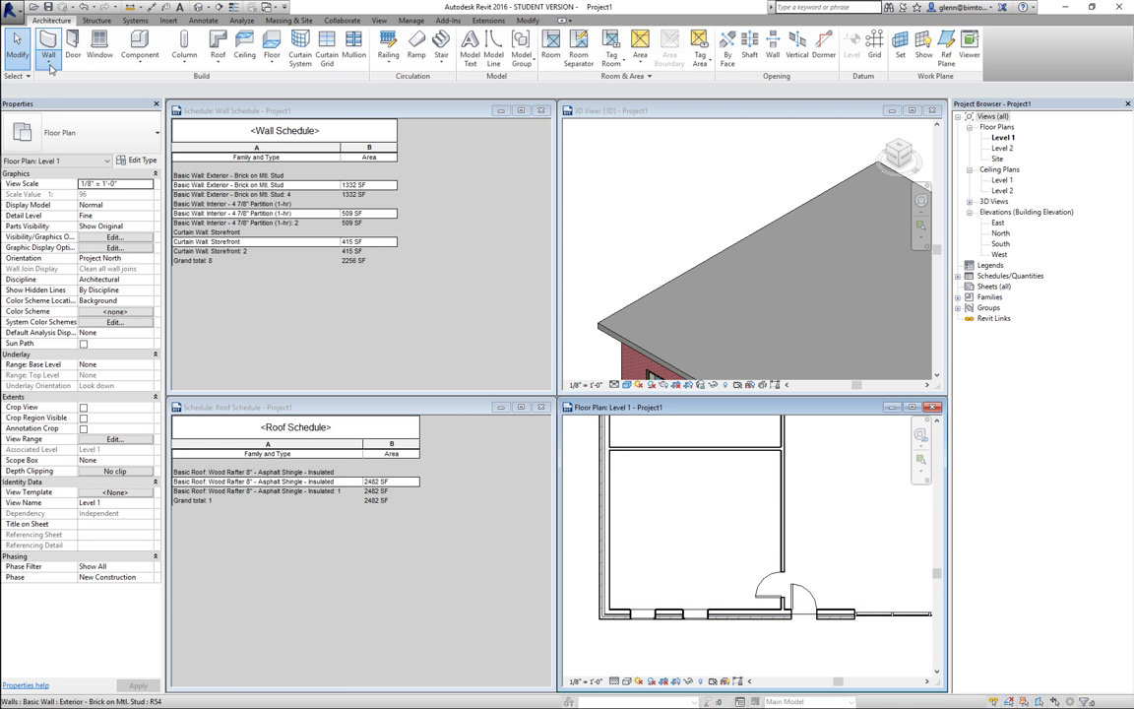
{"action": "left_click", "coordinate": [51, 61]}
{"action": "left_click", "coordinate": [53, 88]}
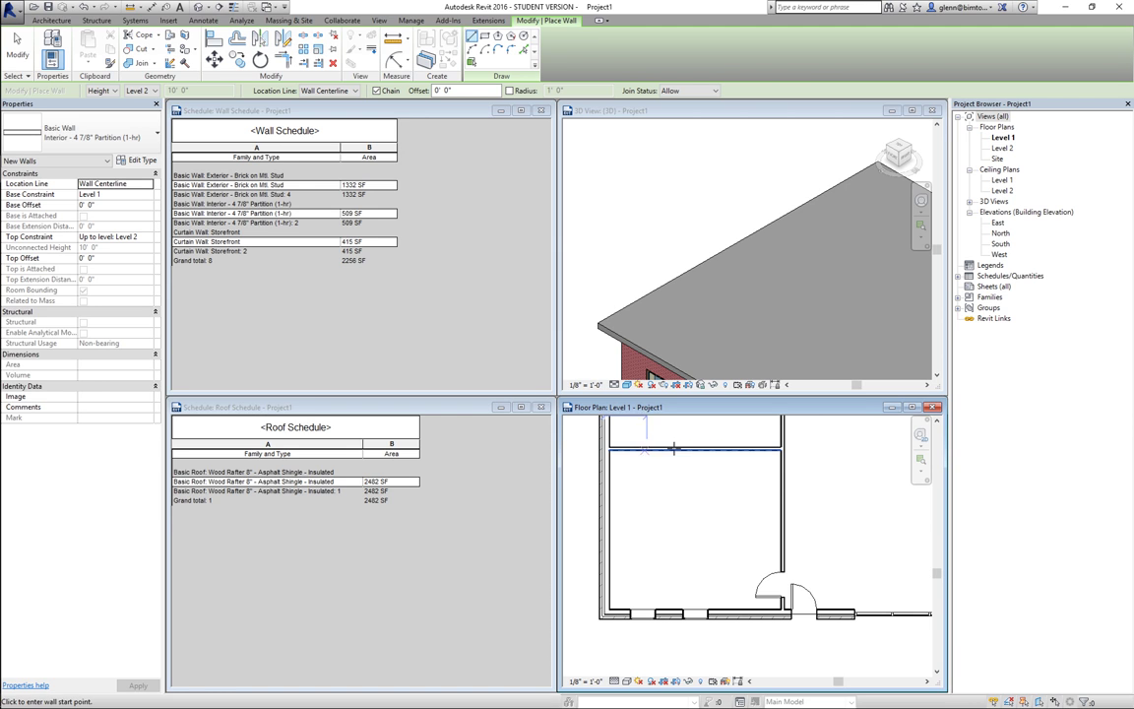
{"action": "left_click", "coordinate": [732, 450]}
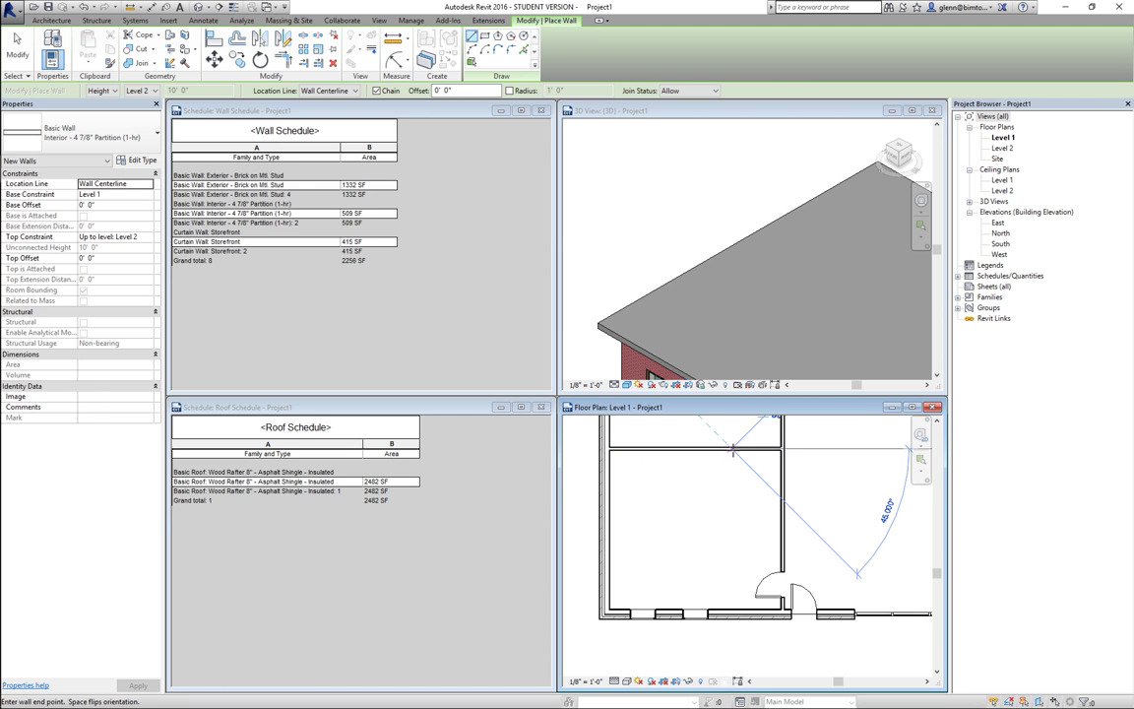
{"action": "left_click", "coordinate": [730, 492]}
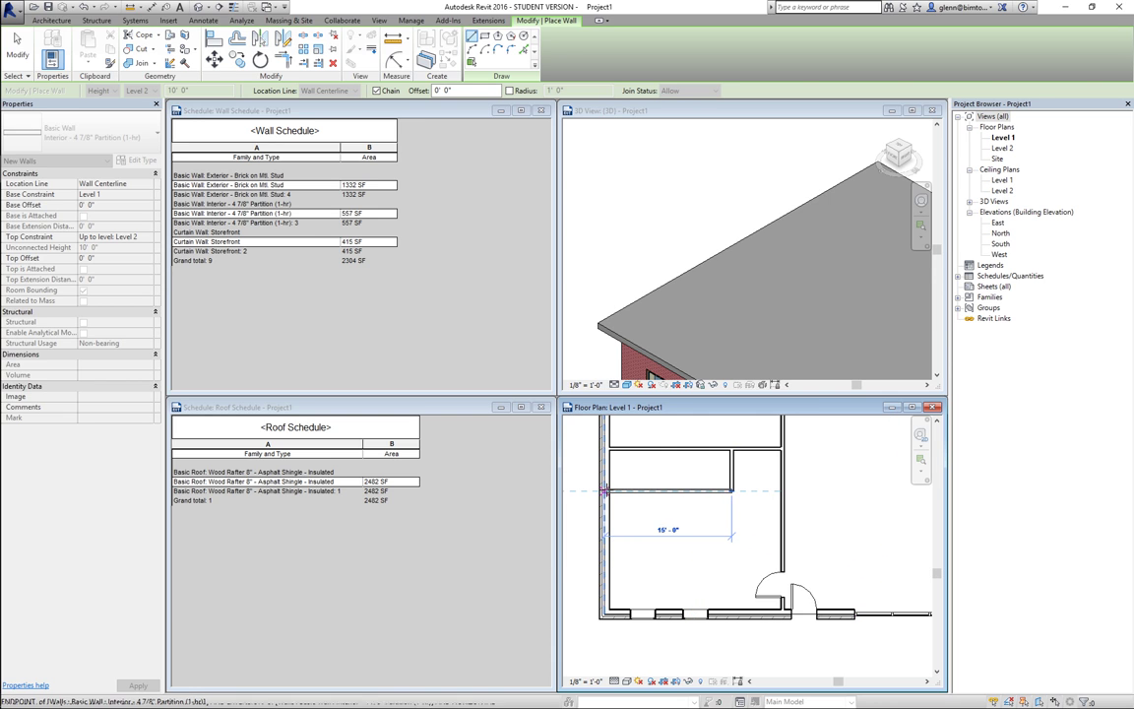
{"action": "left_click", "coordinate": [604, 490]}
{"action": "key", "text": "Escape"}
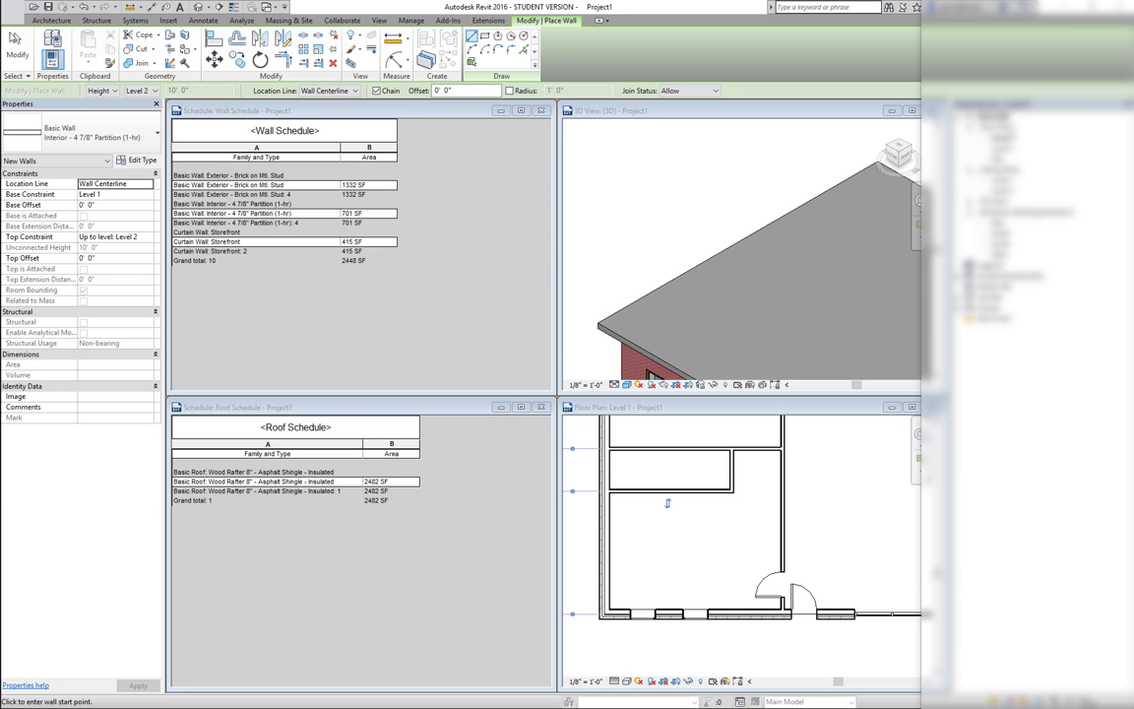
{"action": "left_click", "coordinate": [18, 44]}
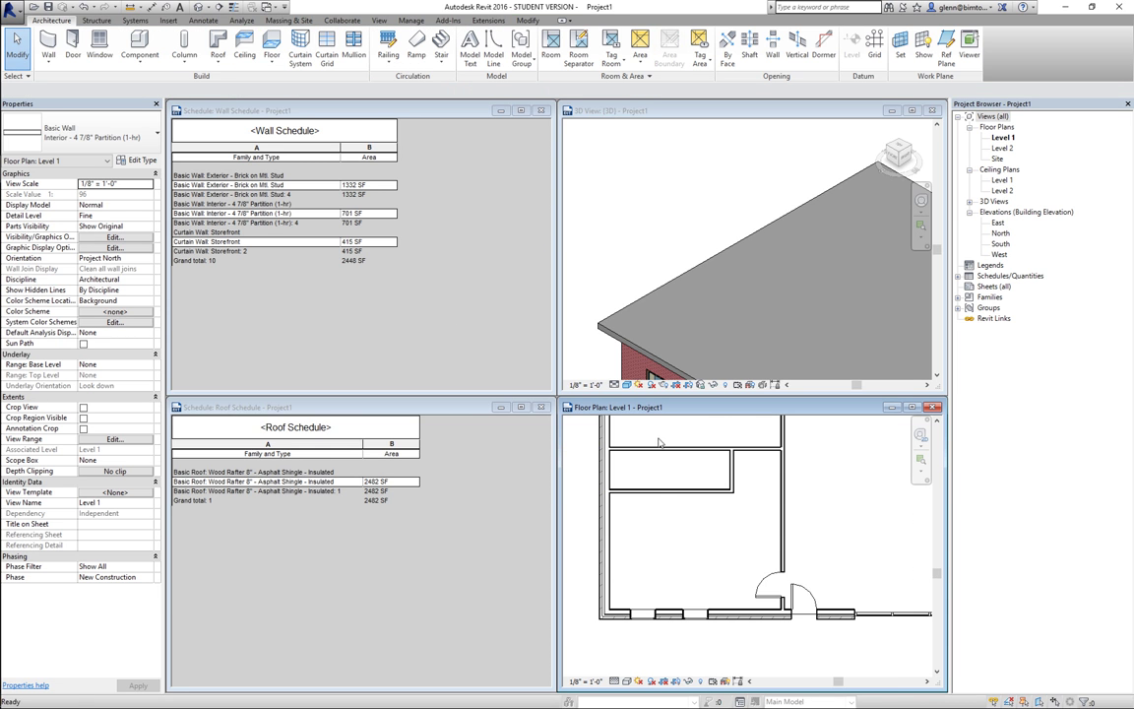
- Move the new 15' partition north to make the small room narrower, and return to the wall schedule
{"action": "left_click", "coordinate": [655, 499]}
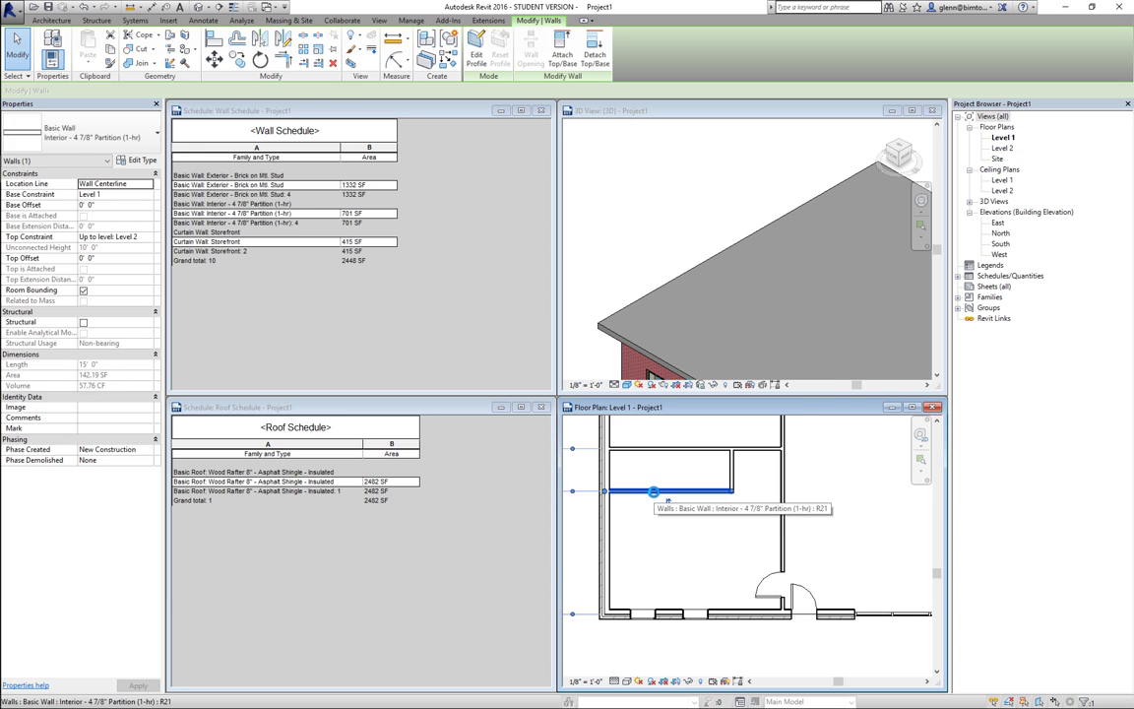
{"action": "left_click_drag", "start_coordinate": [656, 499], "coordinate": [654, 491]}
{"action": "key", "text": "Up"}
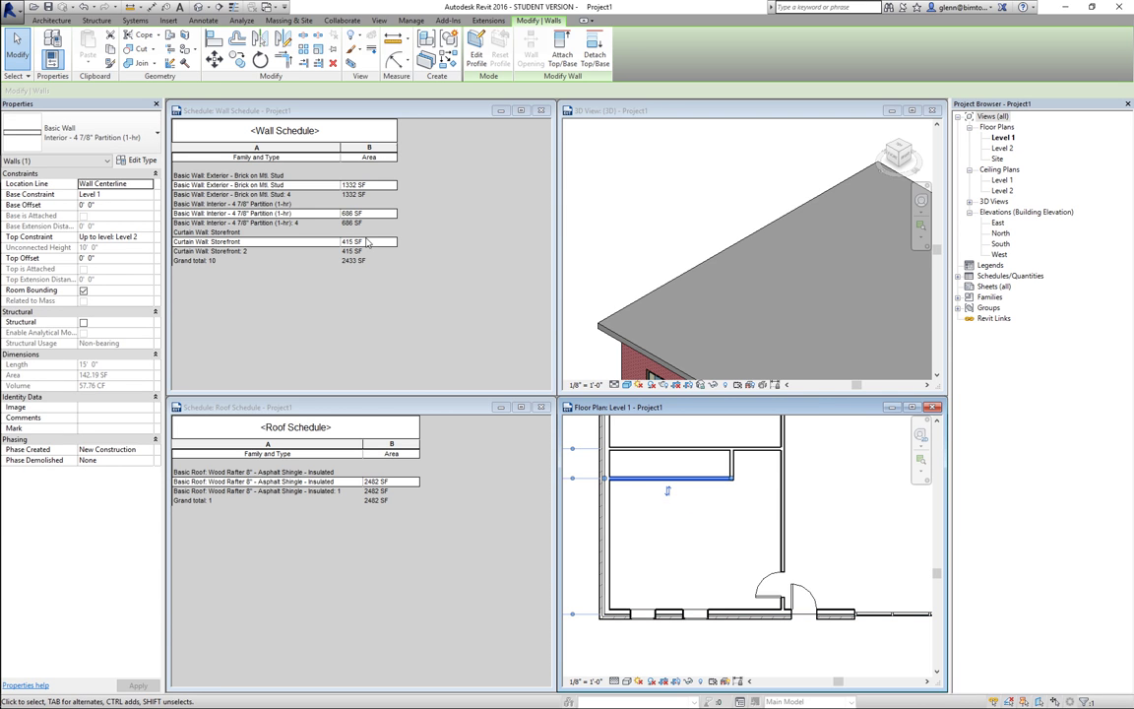
{"action": "left_click", "coordinate": [456, 360]}
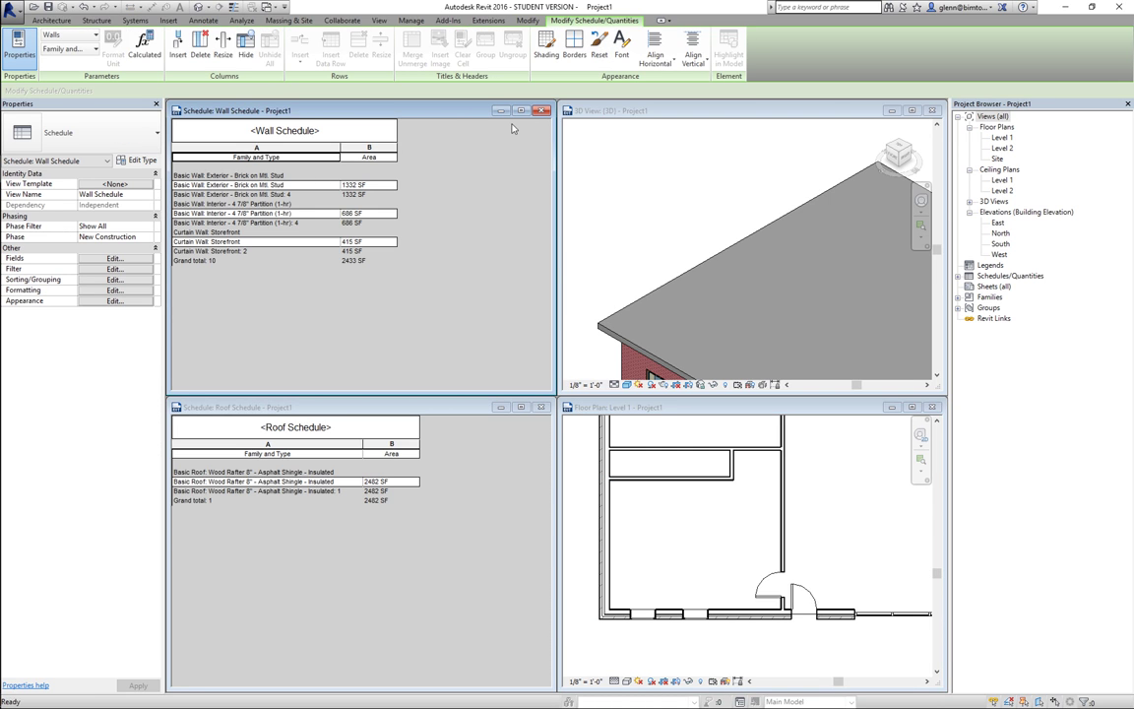
- Start a new building component schedule for the Windows category with the New Construction phase
{"action": "left_click", "coordinate": [378, 23]}
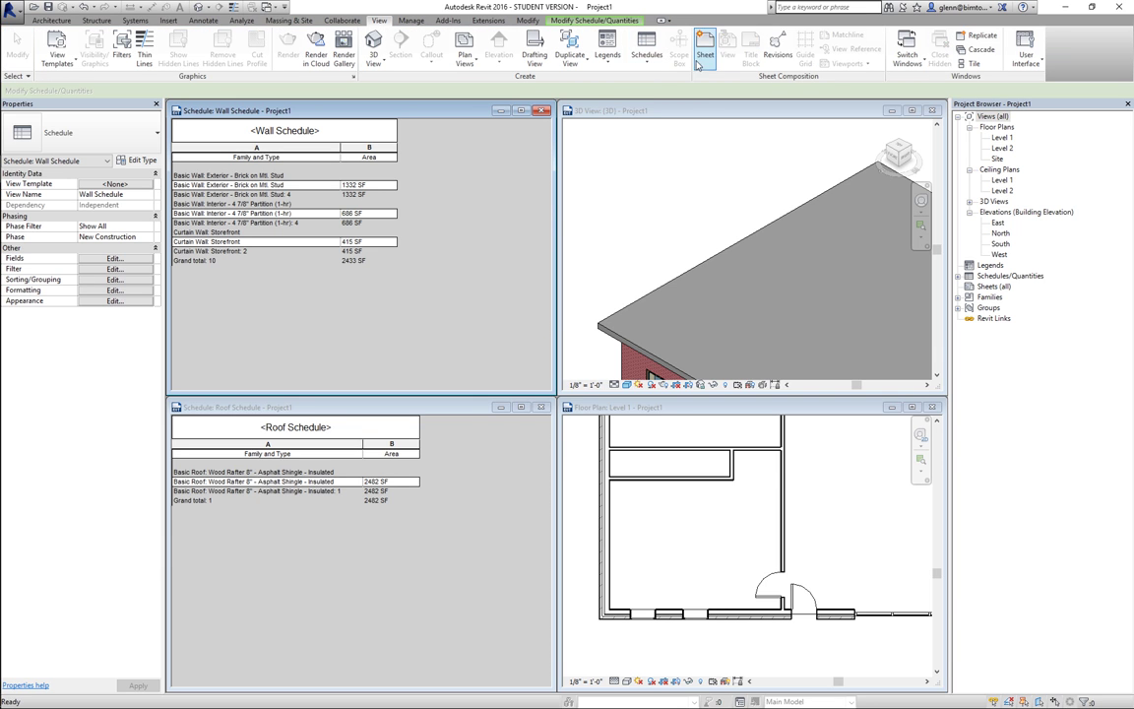
{"action": "left_click", "coordinate": [646, 61]}
{"action": "left_click", "coordinate": [657, 82]}
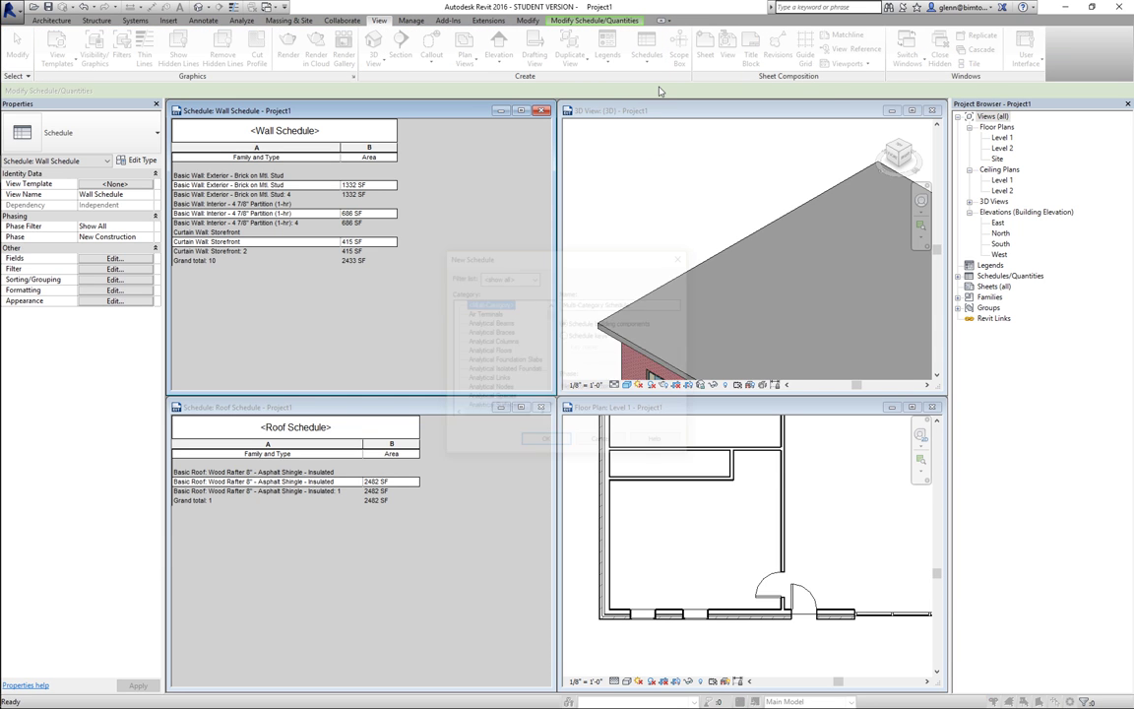
{"action": "scroll", "coordinate": [503, 364], "scroll_direction": "down", "scroll_amount": 20}
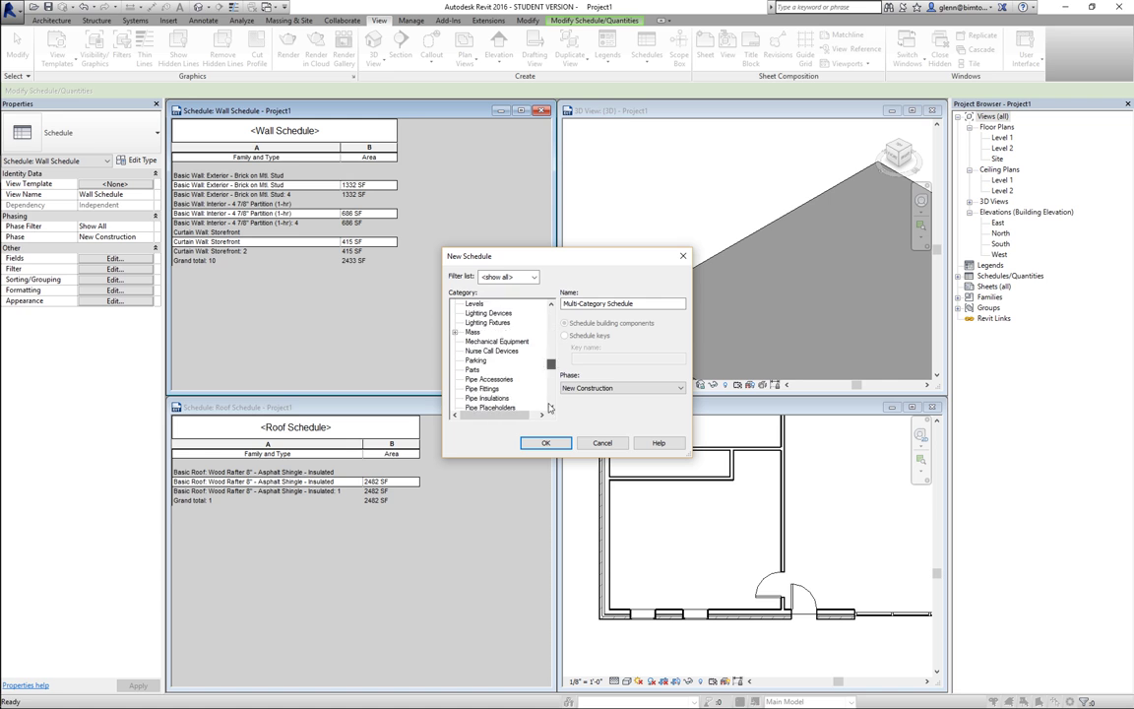
{"action": "left_click", "coordinate": [492, 401]}
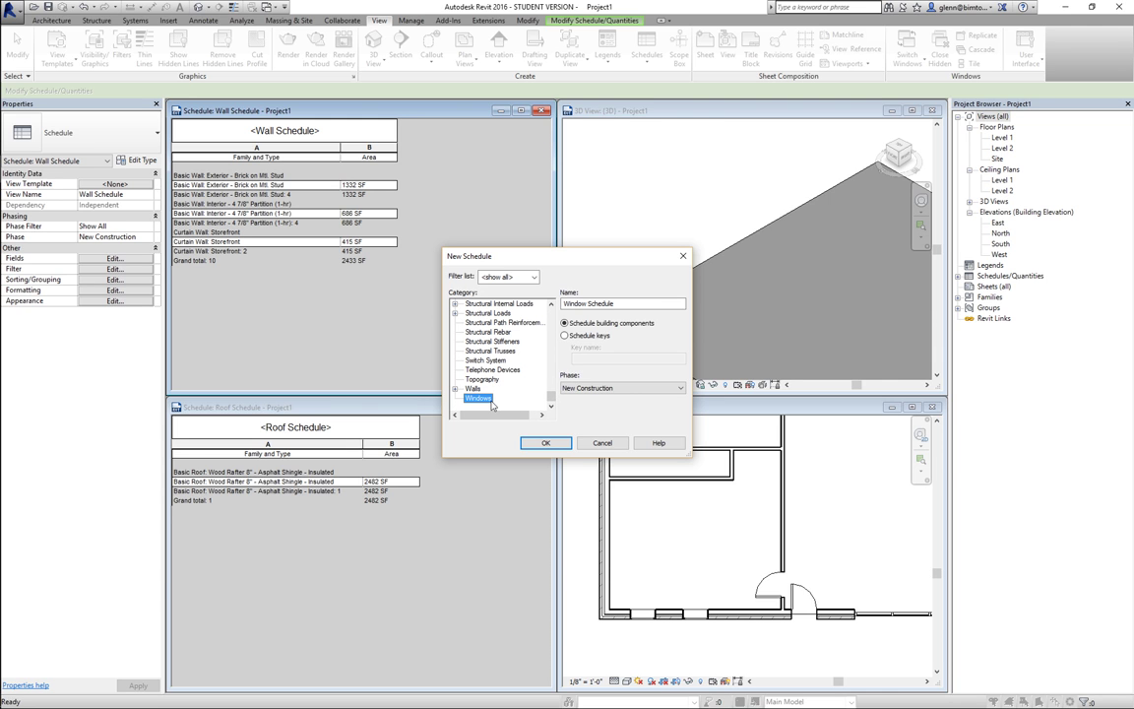
{"action": "left_click", "coordinate": [545, 442]}
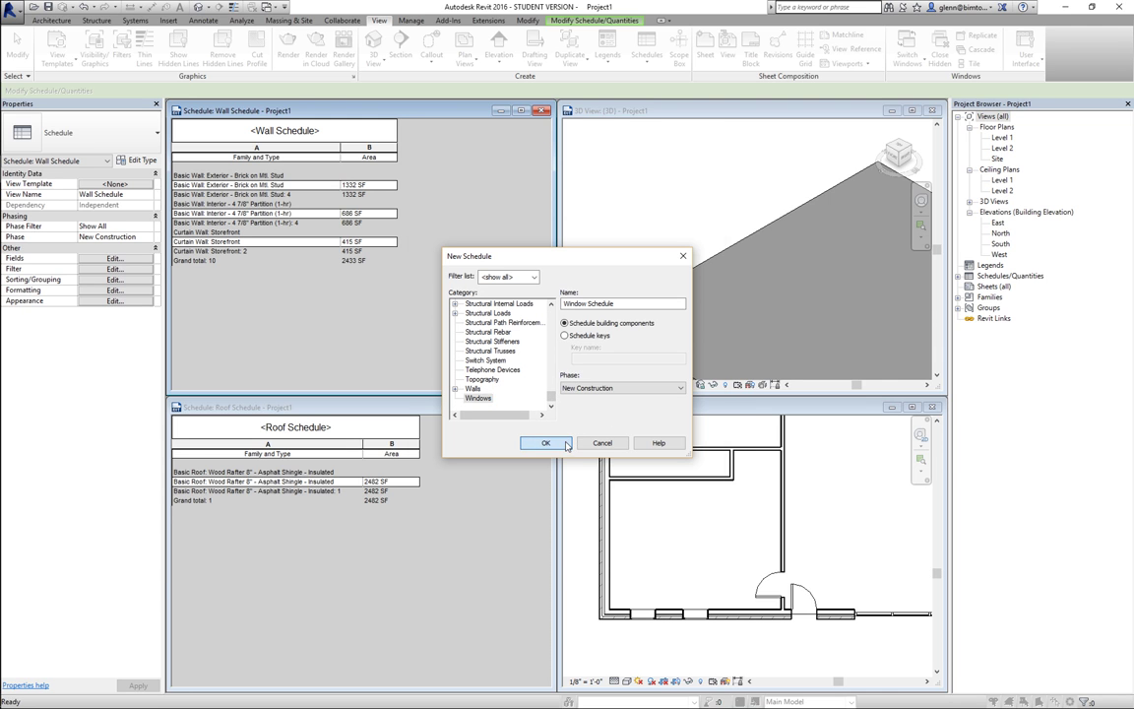
- Add the fields Family and Type, Height and Width to the window schedule and create it
{"action": "left_click", "coordinate": [440, 342]}
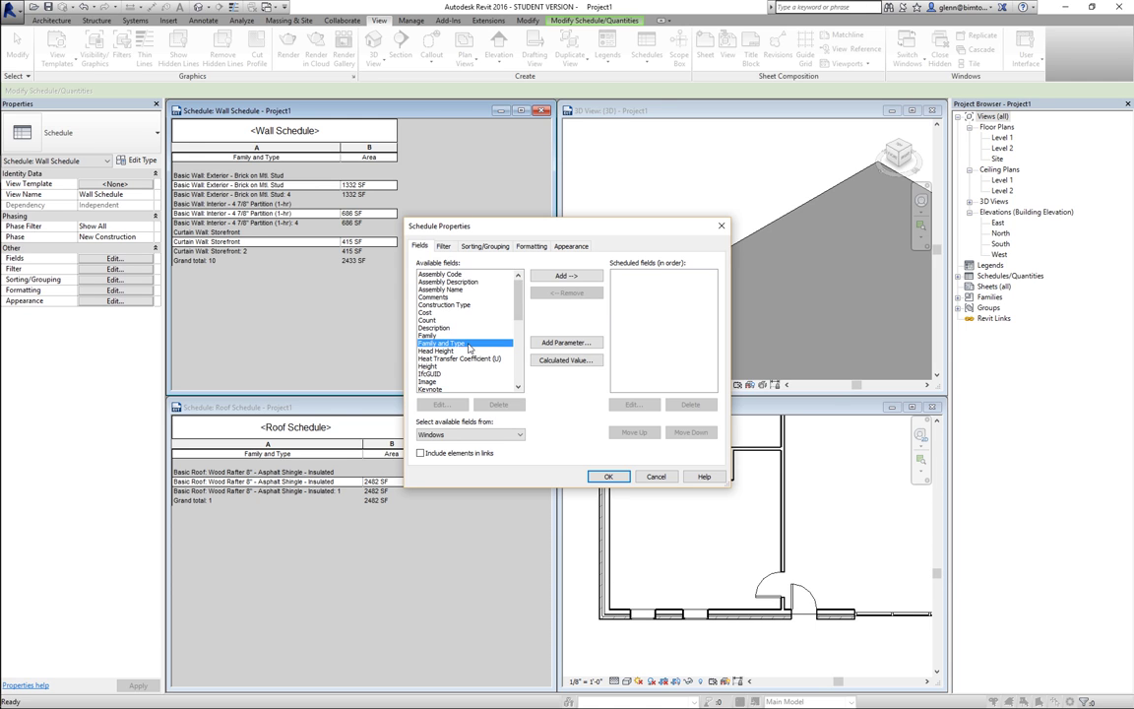
{"action": "left_click", "coordinate": [566, 276]}
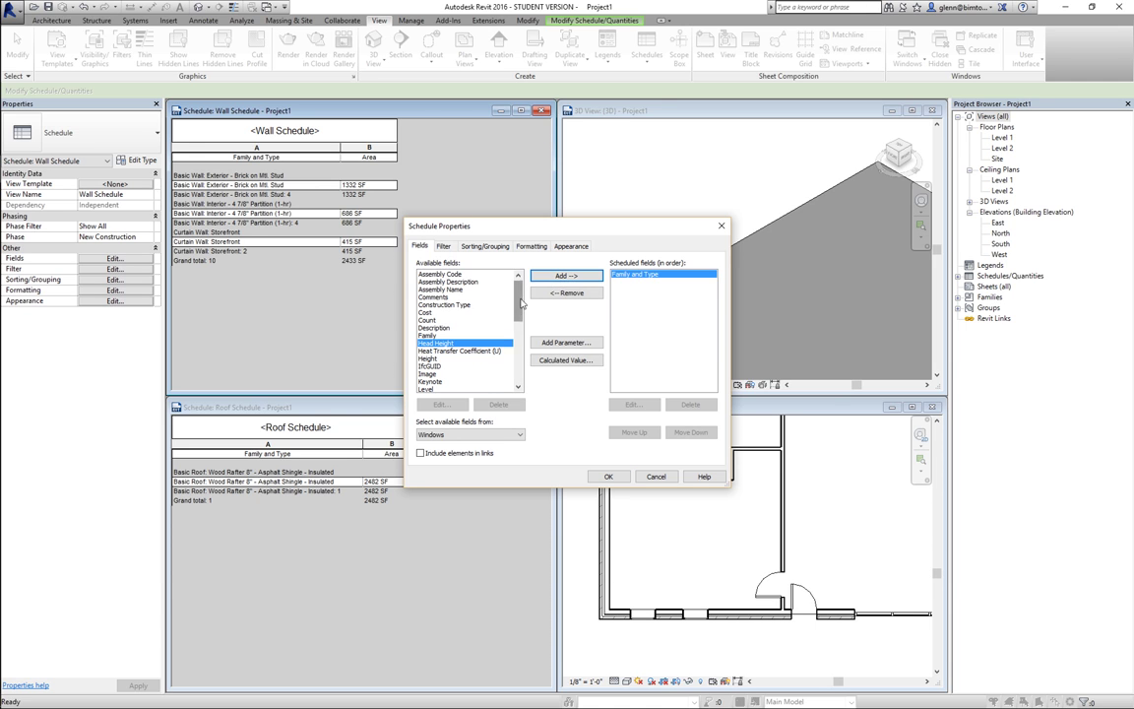
{"action": "scroll", "coordinate": [519, 333], "scroll_direction": "down", "scroll_amount": 4}
{"action": "scroll", "coordinate": [519, 333], "scroll_direction": "up", "scroll_amount": 4}
{"action": "scroll", "coordinate": [519, 325], "scroll_direction": "down", "scroll_amount": 8}
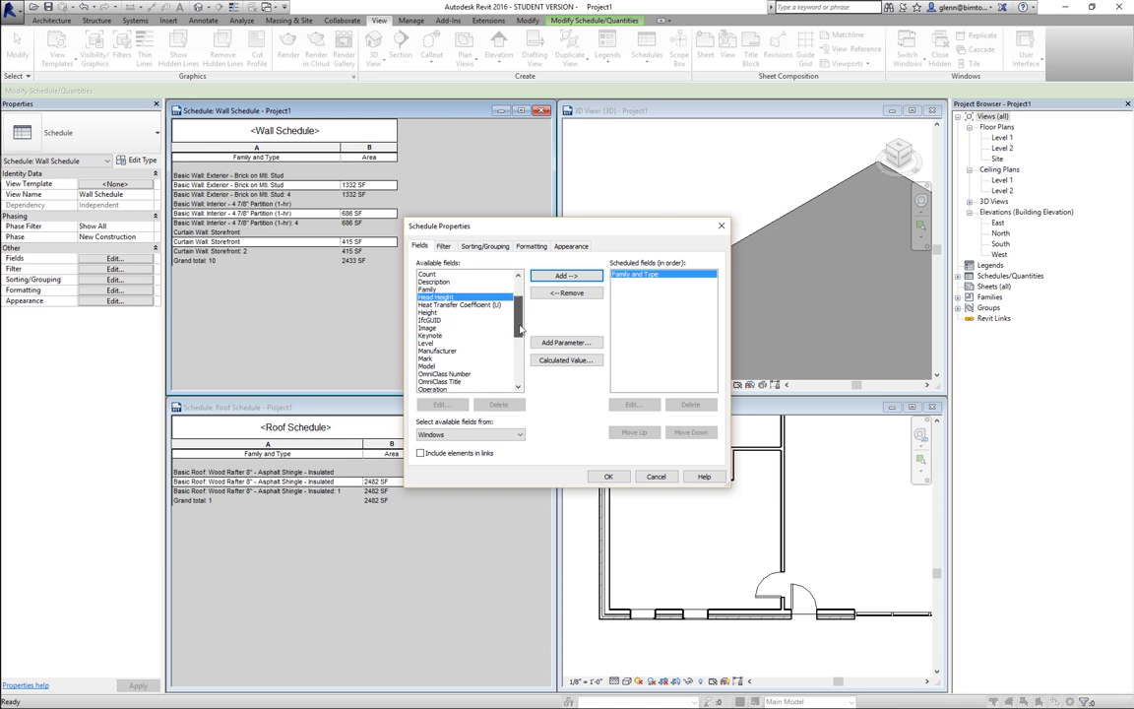
{"action": "left_click_drag", "start_coordinate": [516, 360], "coordinate": [514, 324]}
{"action": "left_click", "coordinate": [454, 281]}
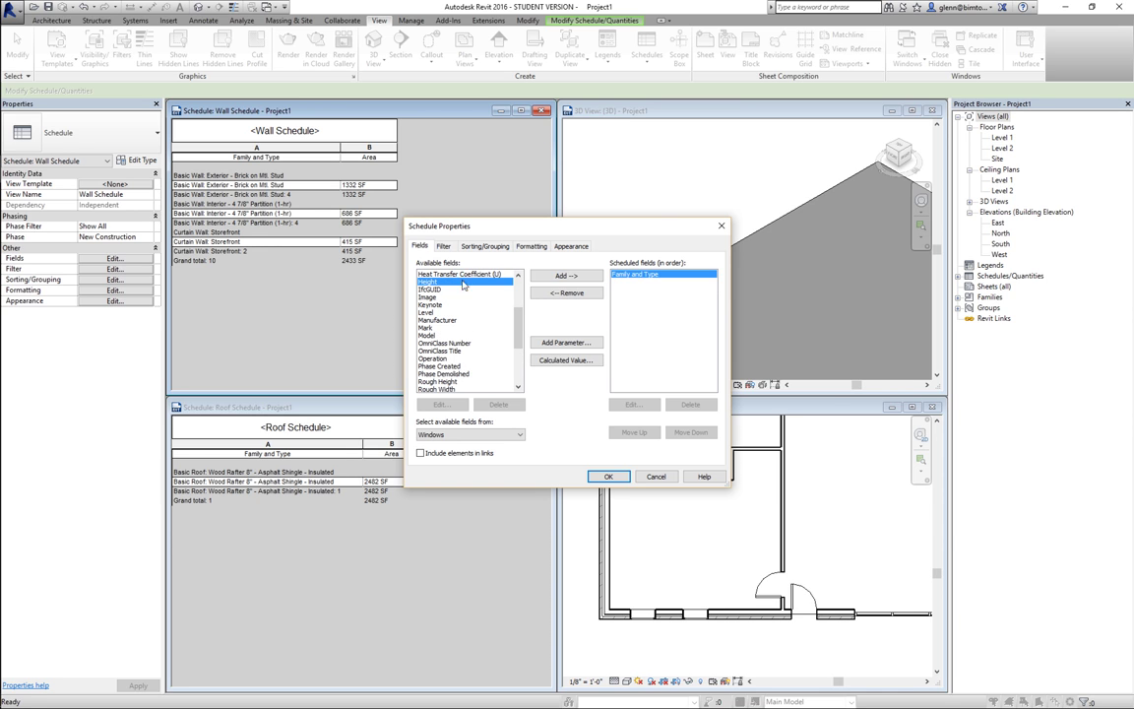
{"action": "left_click", "coordinate": [558, 275]}
{"action": "scroll", "coordinate": [521, 332], "scroll_direction": "down", "scroll_amount": 4}
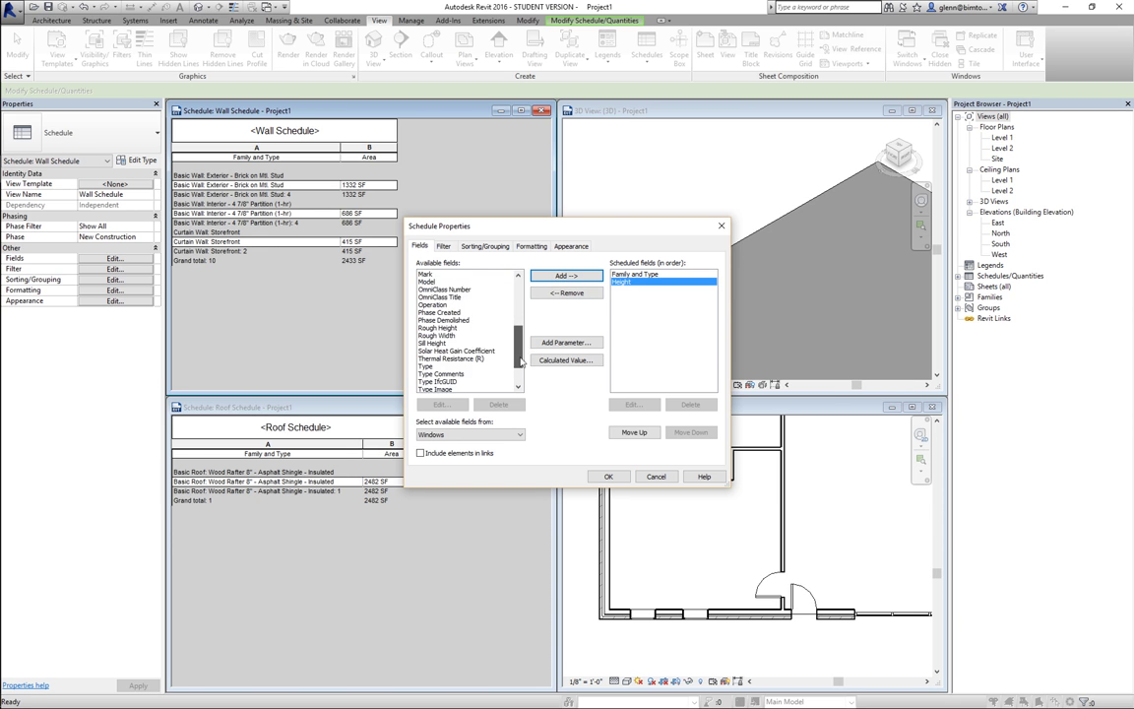
{"action": "left_click", "coordinate": [441, 382]}
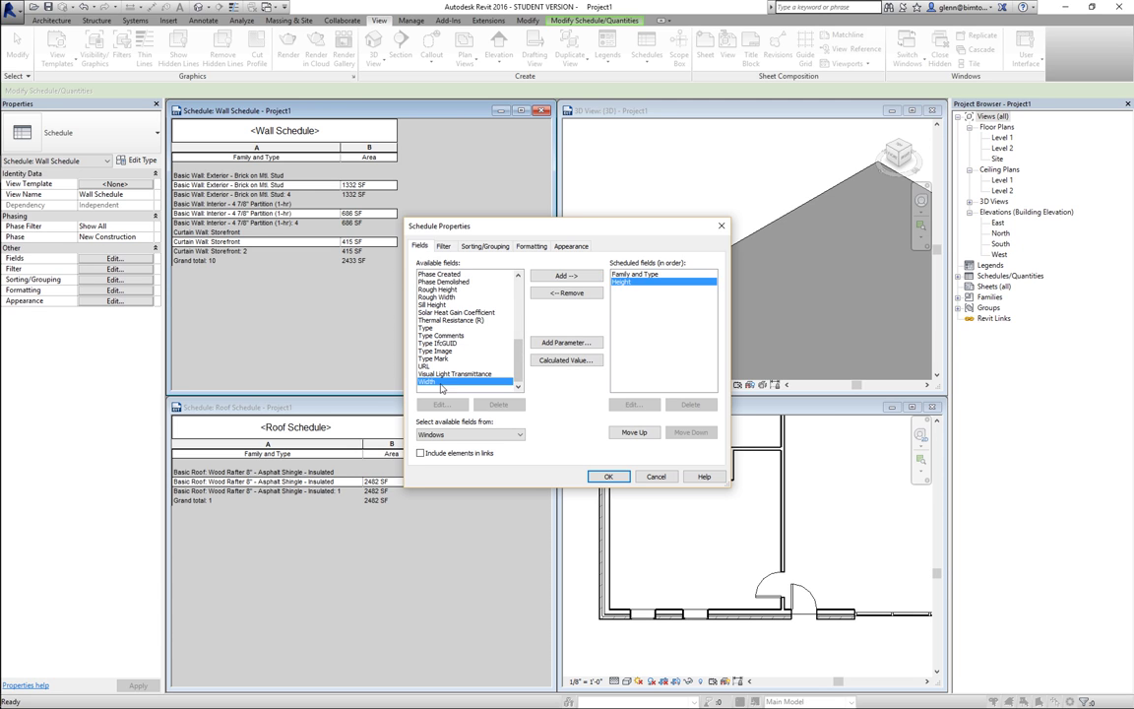
{"action": "left_click", "coordinate": [567, 278]}
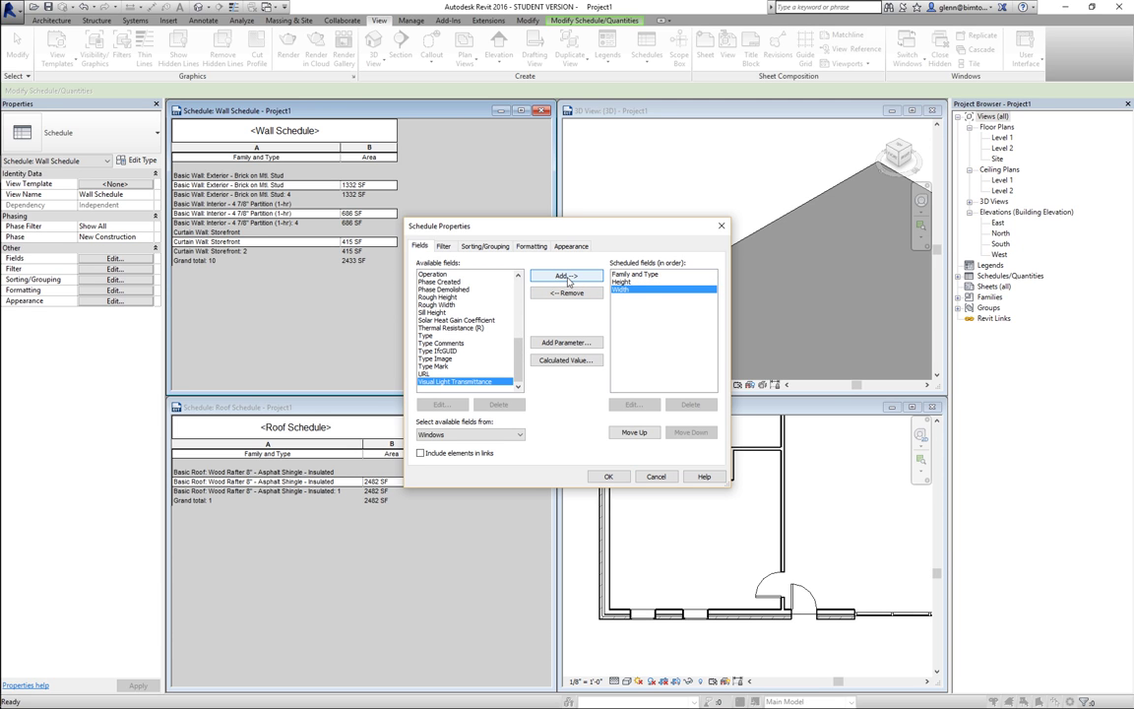
{"action": "left_click", "coordinate": [608, 477]}
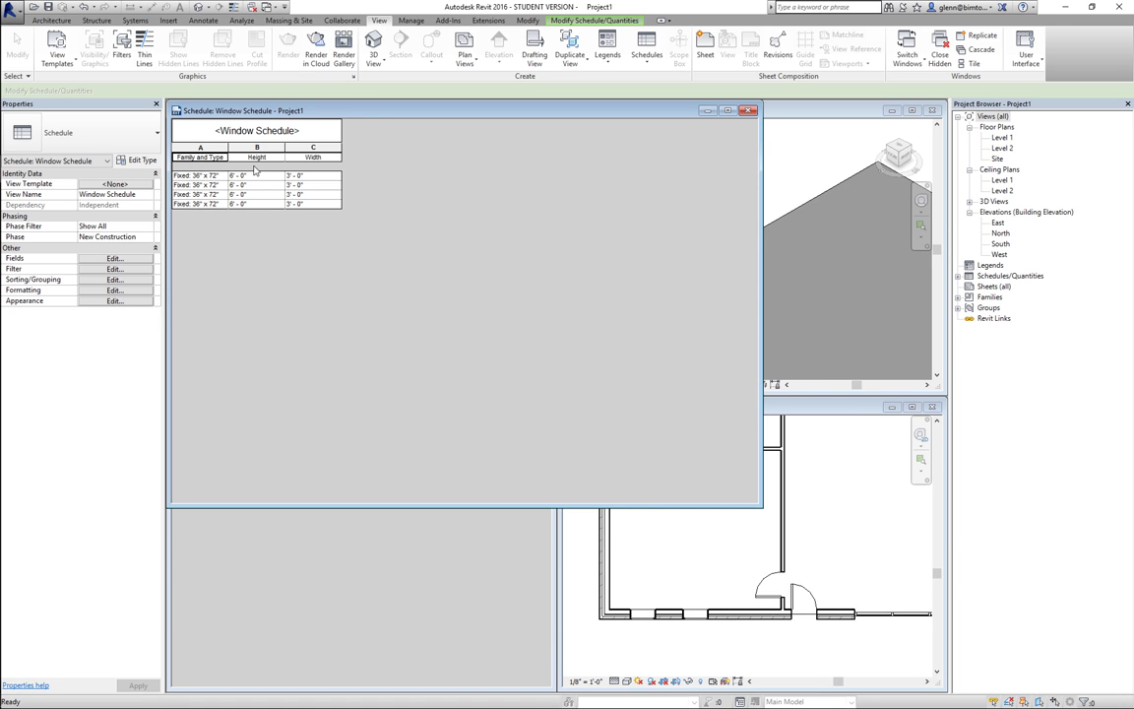
- Widen the window schedule's Family and Type column and add grand totals with title, count and totals
{"action": "left_click_drag", "start_coordinate": [227, 146], "coordinate": [254, 147]}
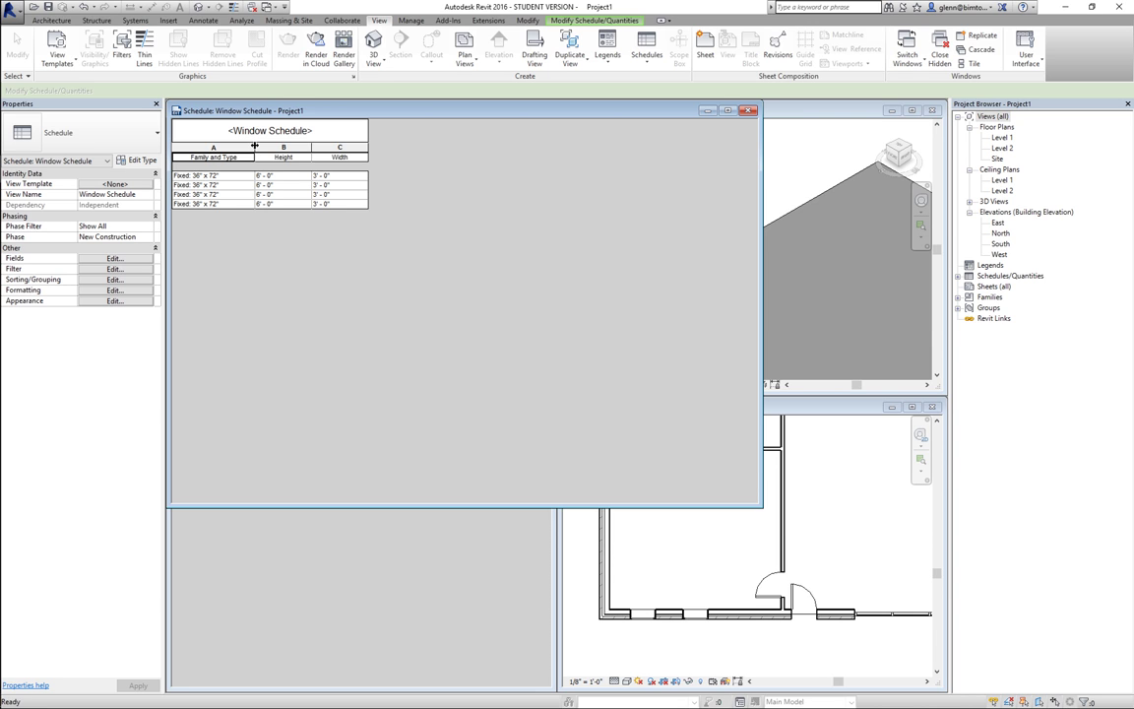
{"action": "left_click", "coordinate": [110, 281]}
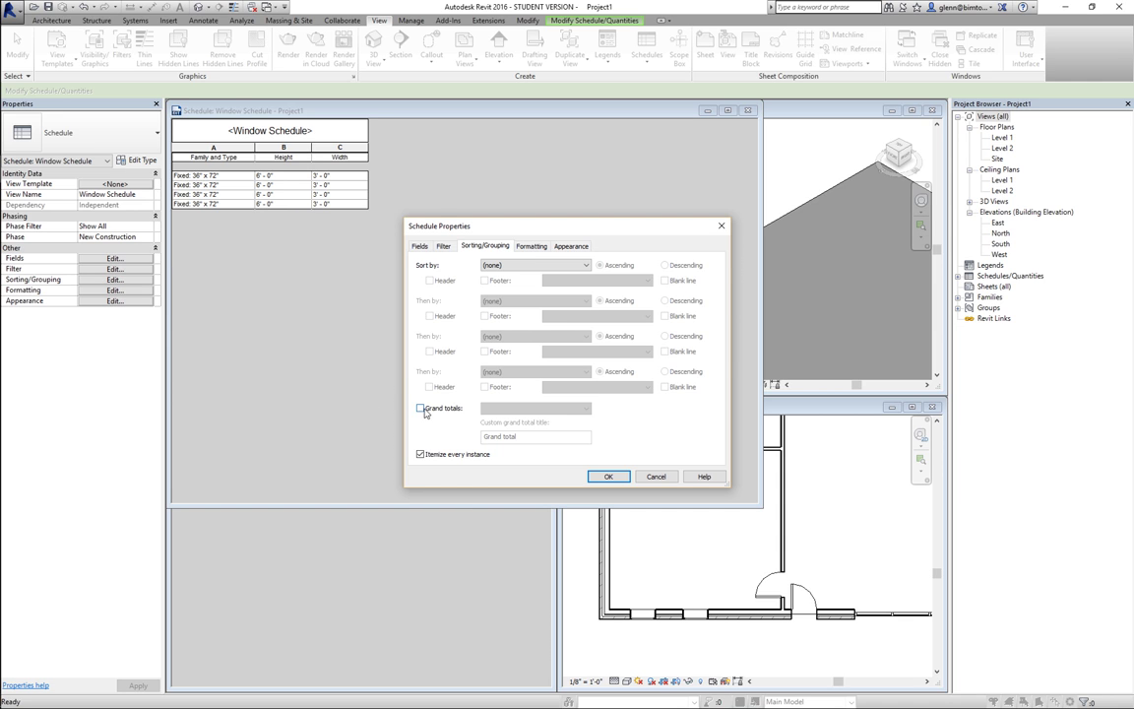
{"action": "left_click", "coordinate": [421, 409]}
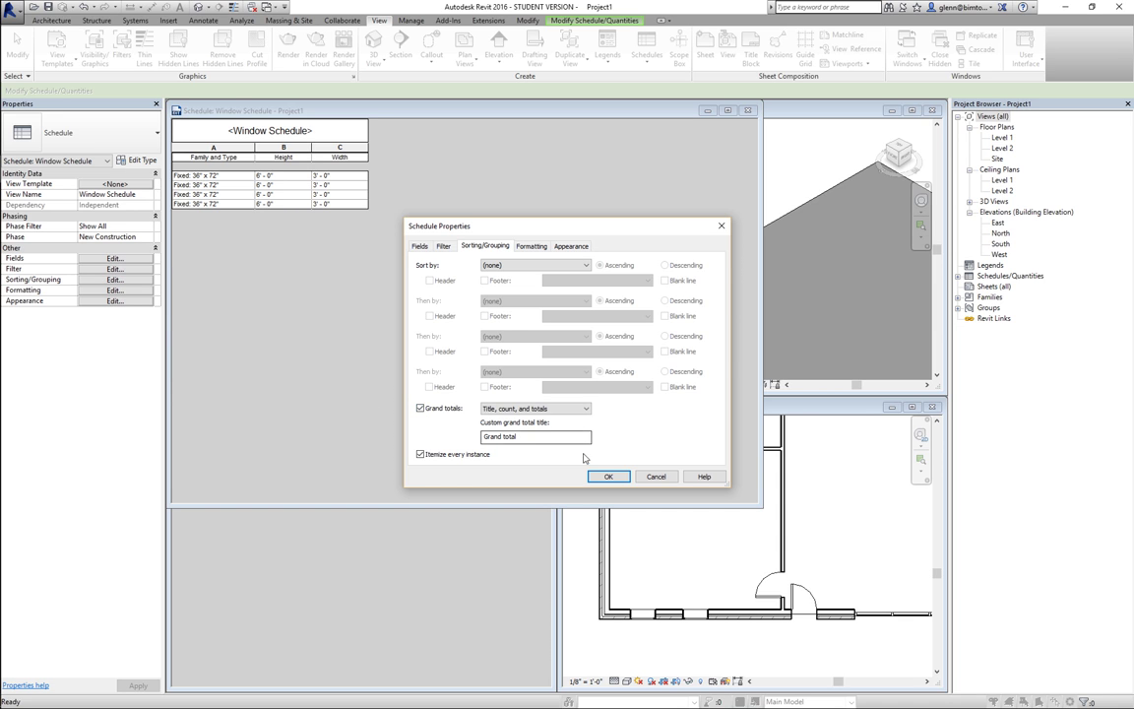
{"action": "left_click", "coordinate": [607, 477]}
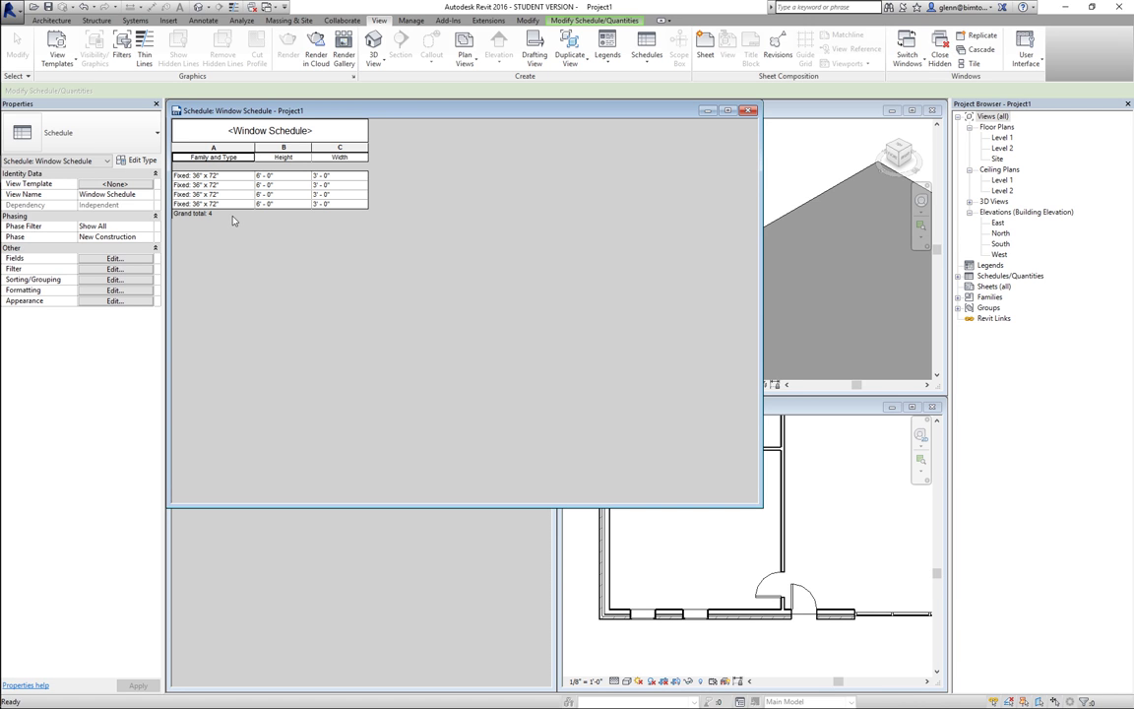
- Turn off itemizing every instance in the window schedule's sorting and grouping settings
{"action": "left_click", "coordinate": [115, 282]}
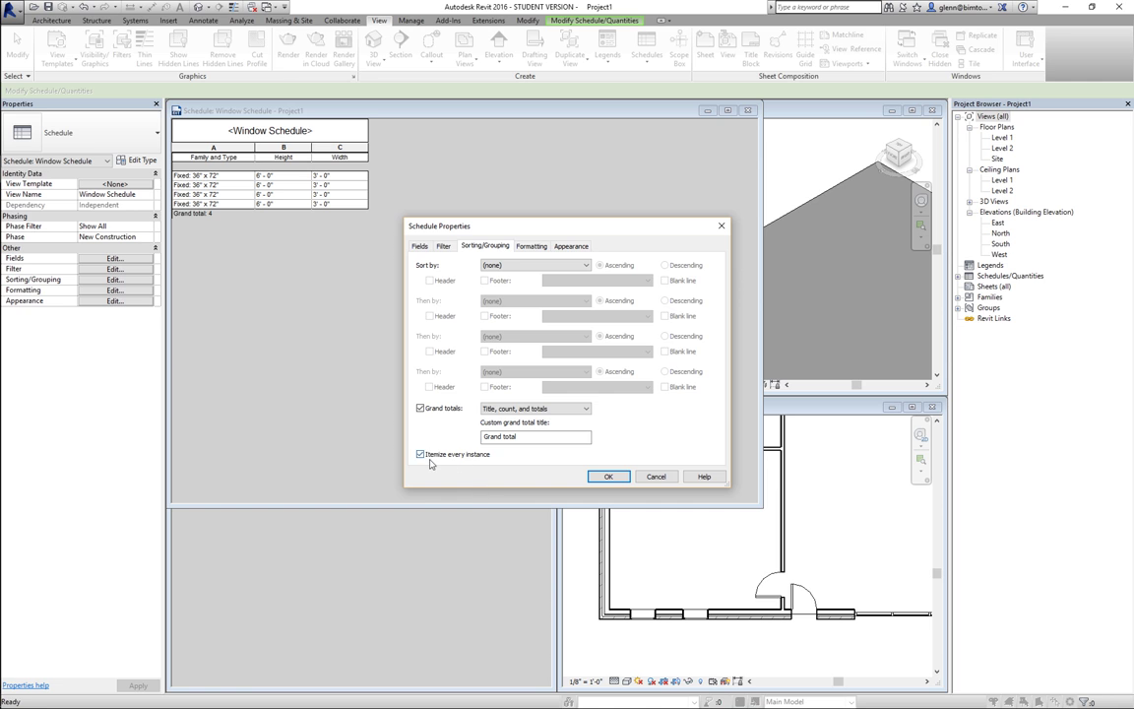
{"action": "left_click", "coordinate": [421, 454]}
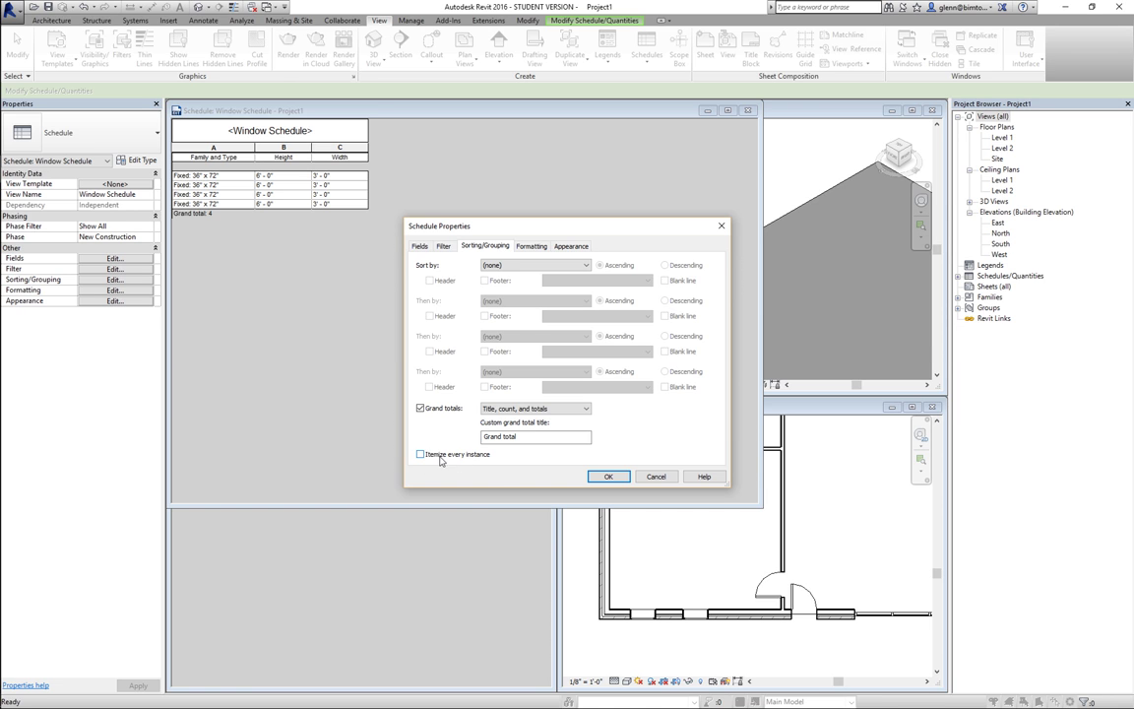
{"action": "left_click", "coordinate": [606, 476]}
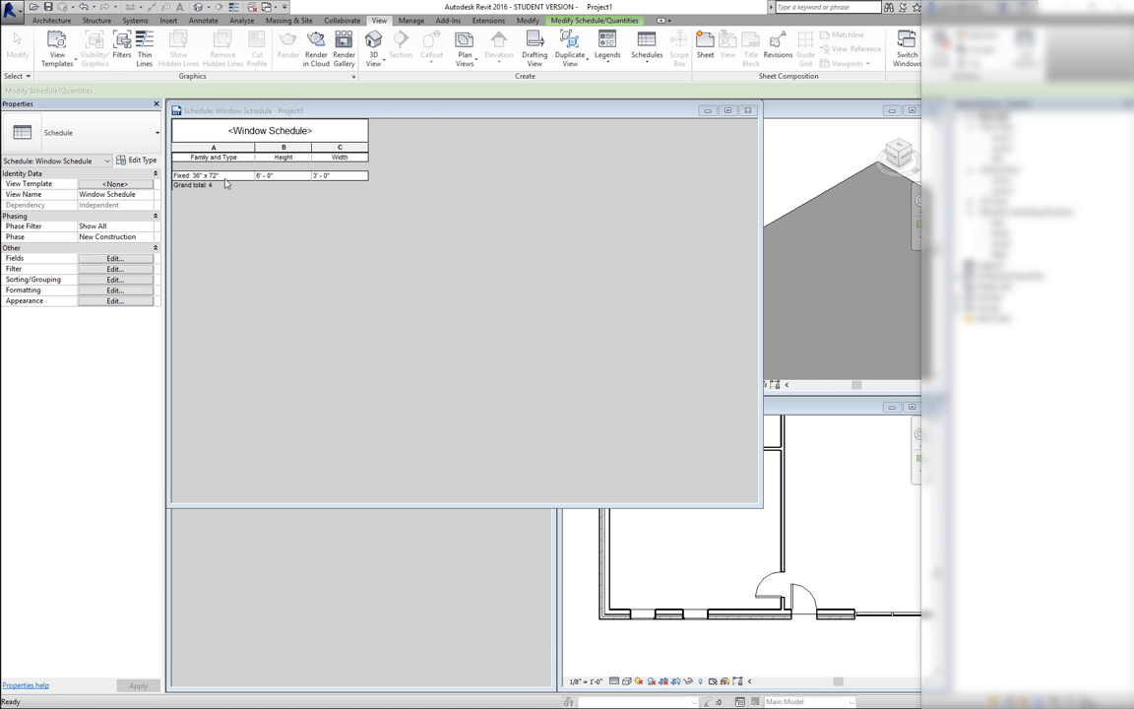
- Add the Count field to the window schedule after Width
{"action": "left_click", "coordinate": [111, 258]}
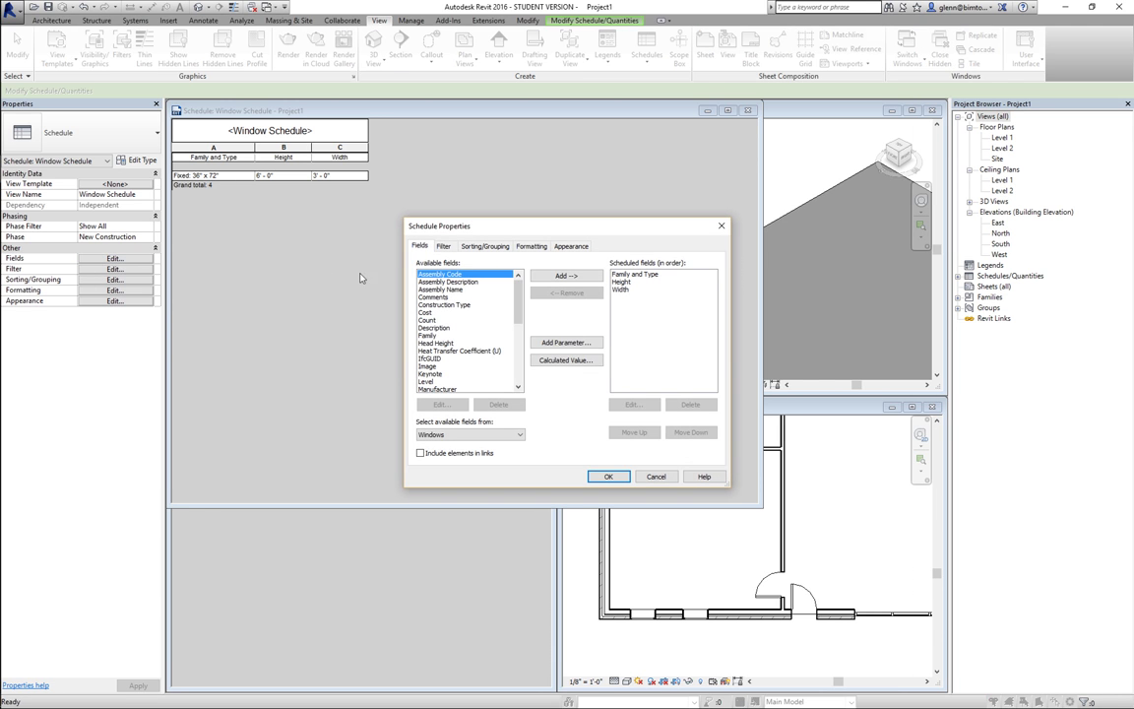
{"action": "left_click", "coordinate": [451, 320]}
{"action": "left_click", "coordinate": [556, 277]}
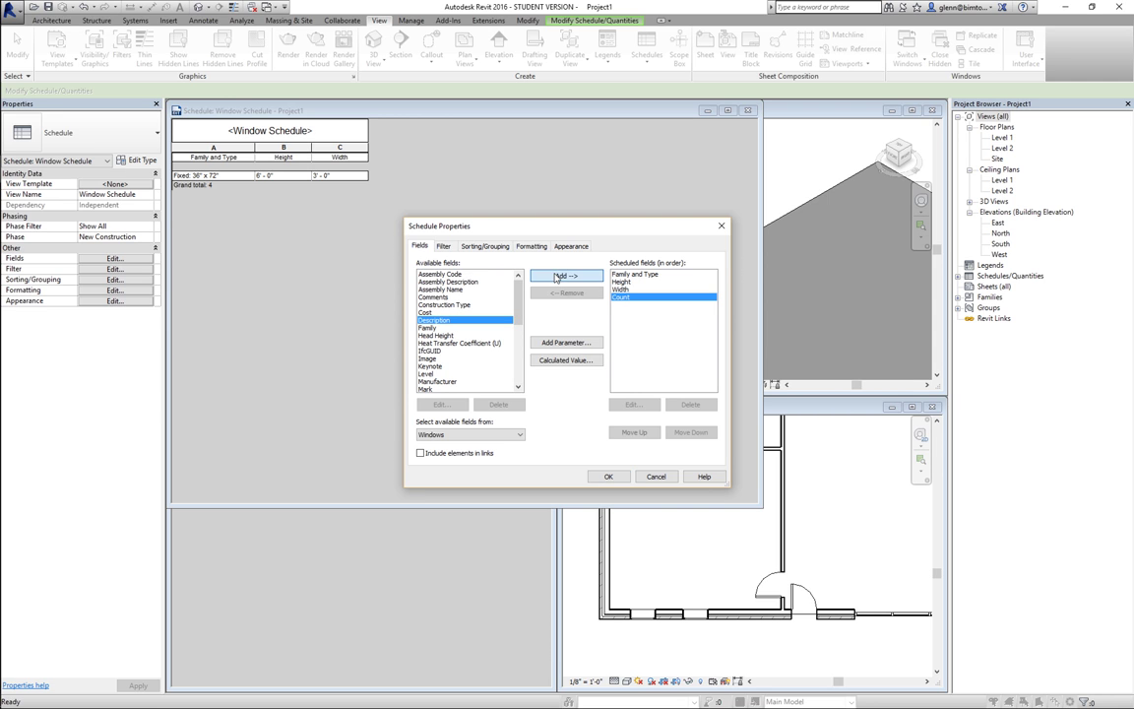
{"action": "left_click", "coordinate": [612, 476]}
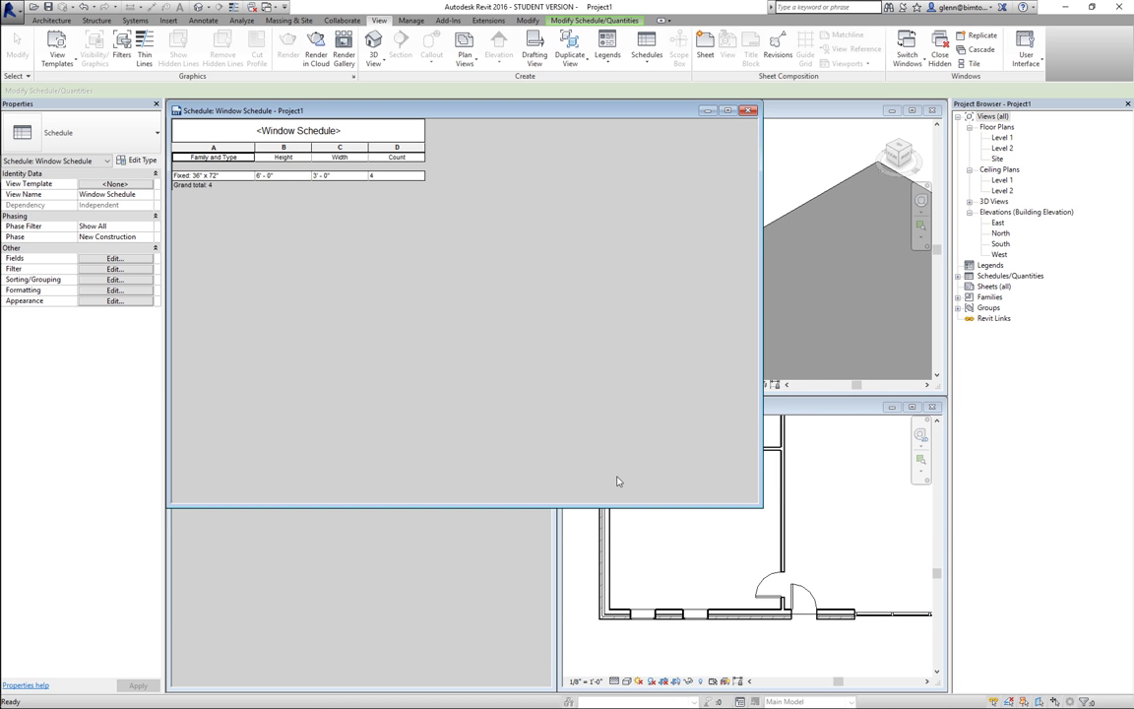
- Change the westernmost window in the lower exterior wall of the Level 1 plan to Fixed 36" x 48" and return to the window schedule
{"action": "left_click", "coordinate": [697, 626]}
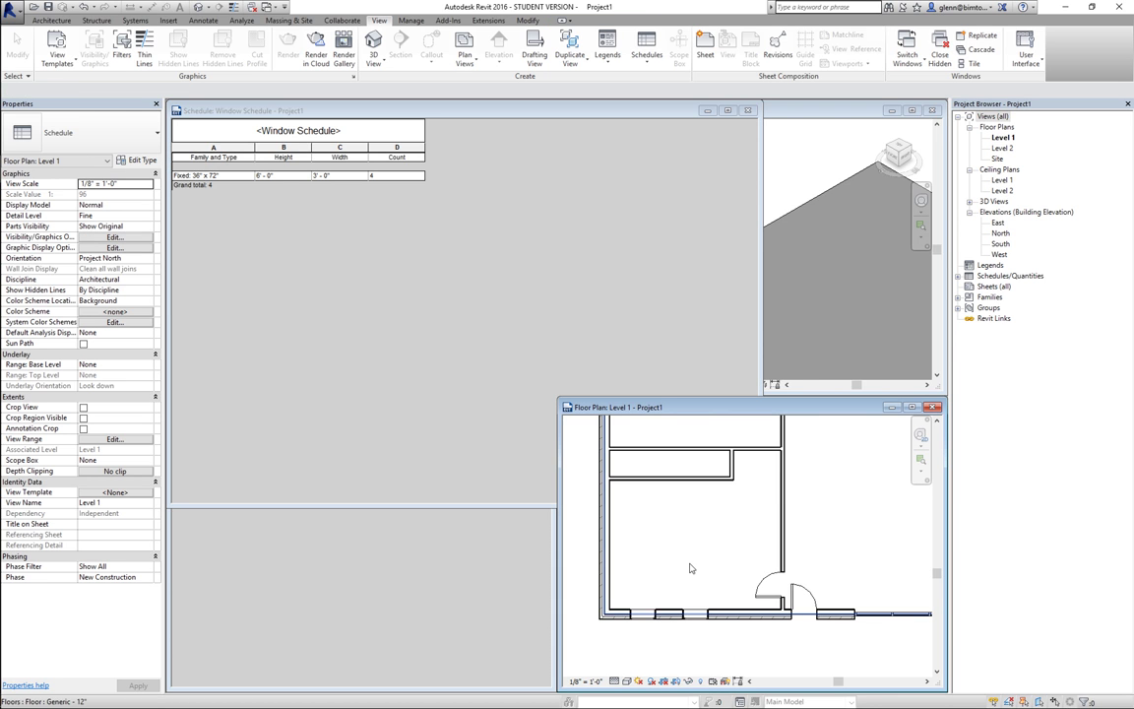
{"action": "left_click", "coordinate": [647, 617]}
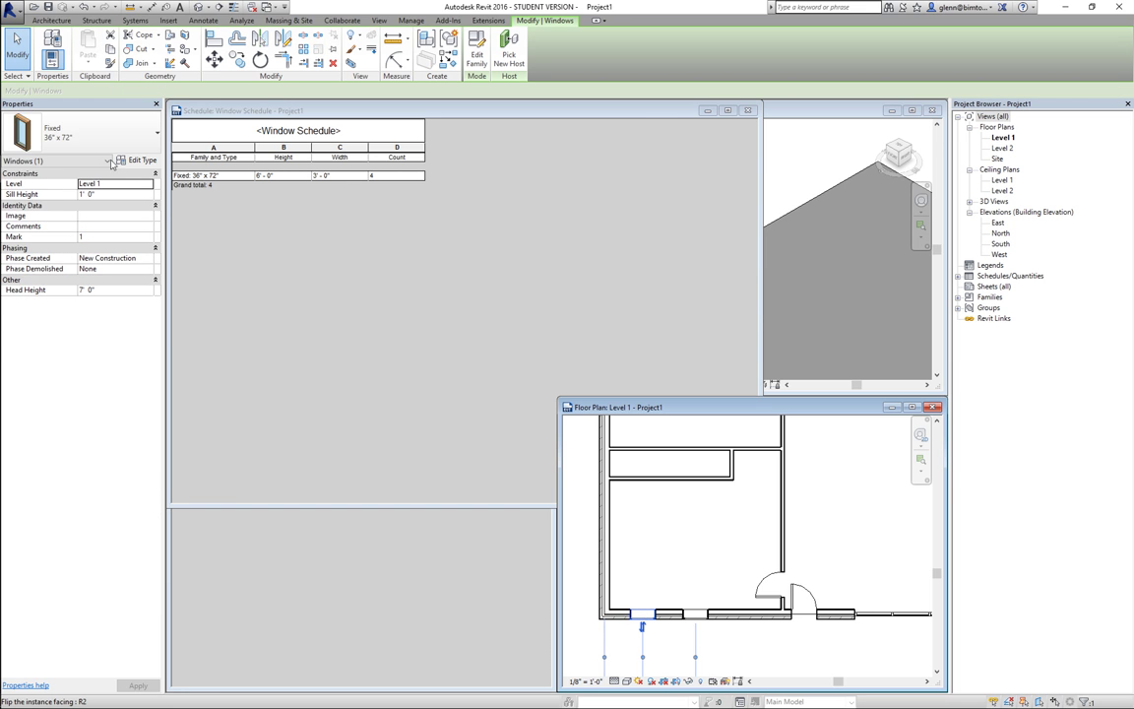
{"action": "left_click", "coordinate": [94, 135]}
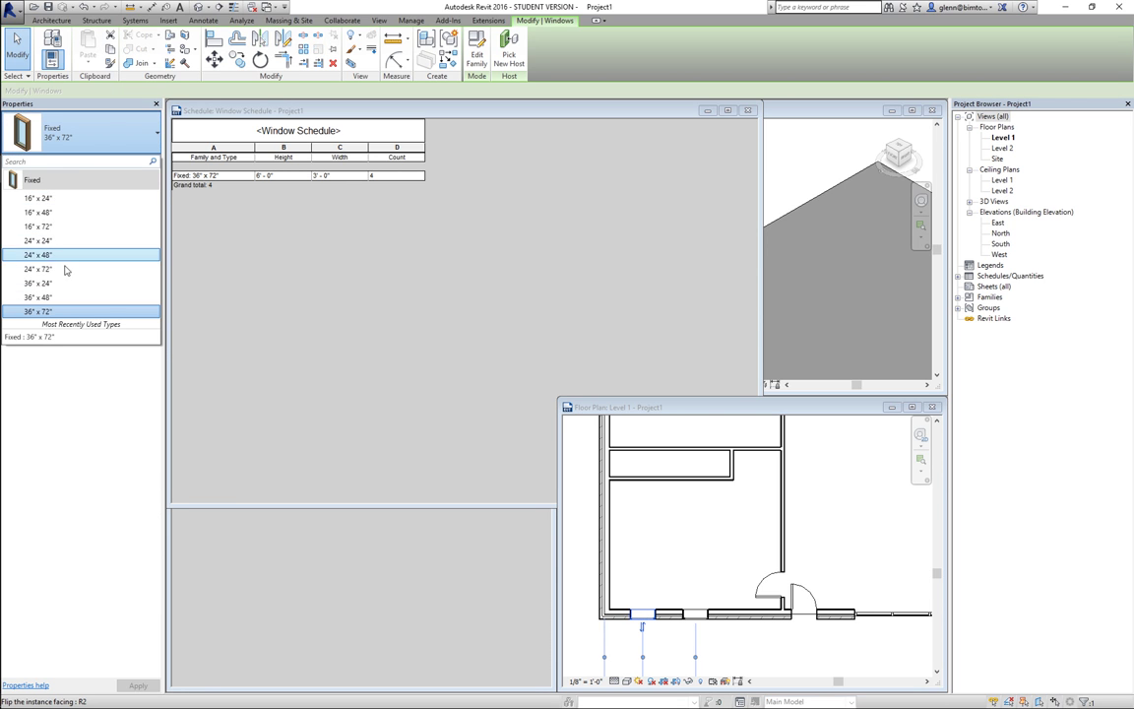
{"action": "left_click", "coordinate": [44, 296]}
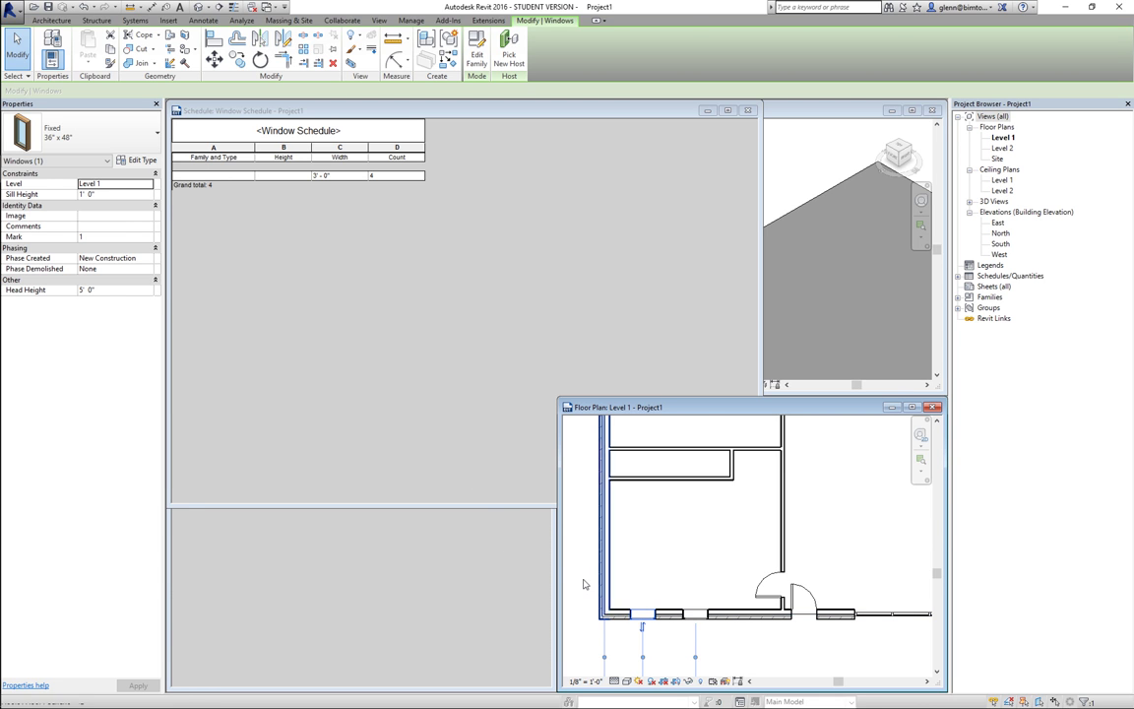
{"action": "key", "text": "Escape"}
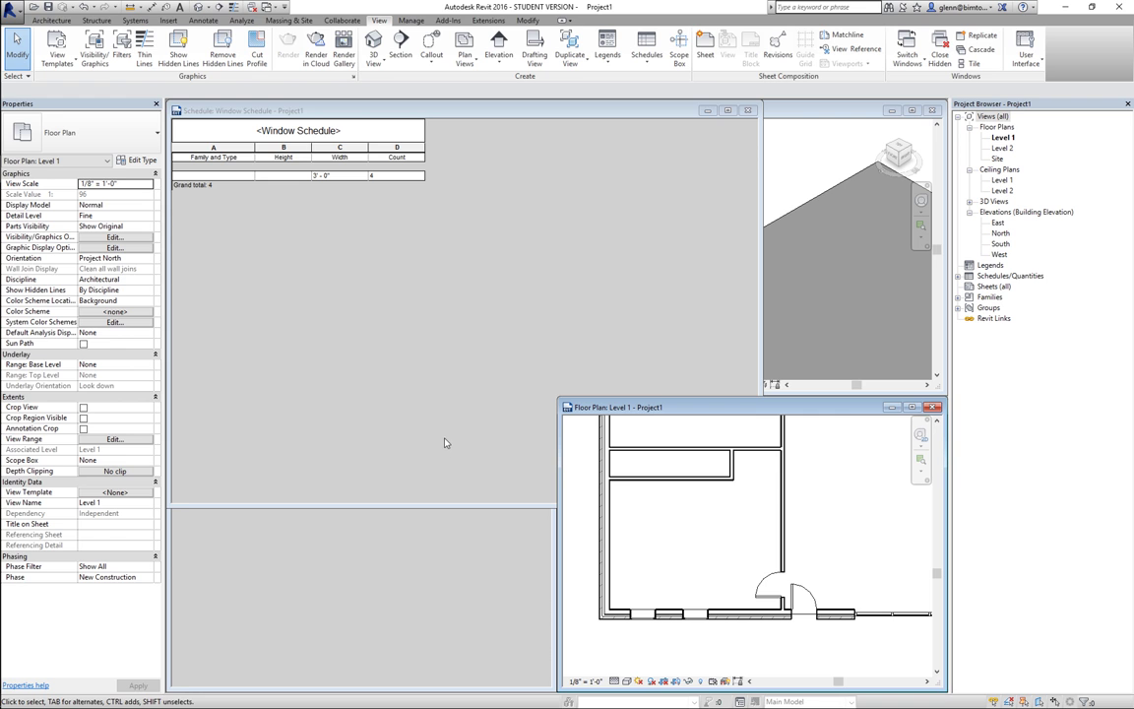
{"action": "left_click", "coordinate": [444, 443]}
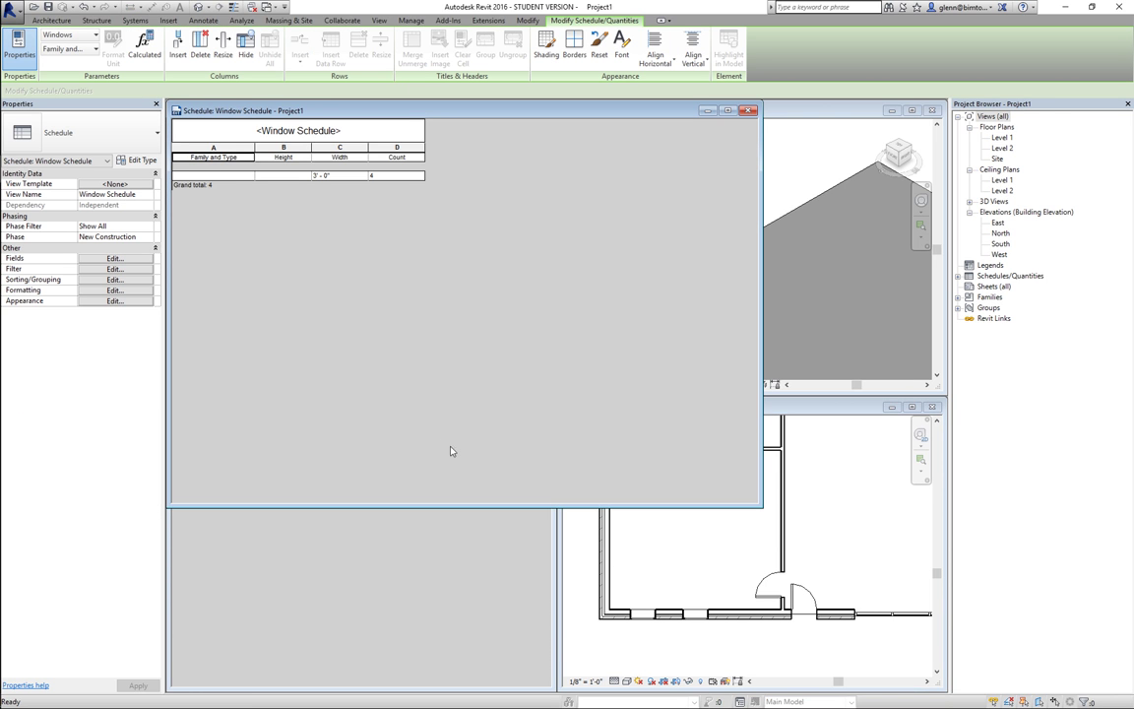
{"action": "left_click", "coordinate": [644, 636]}
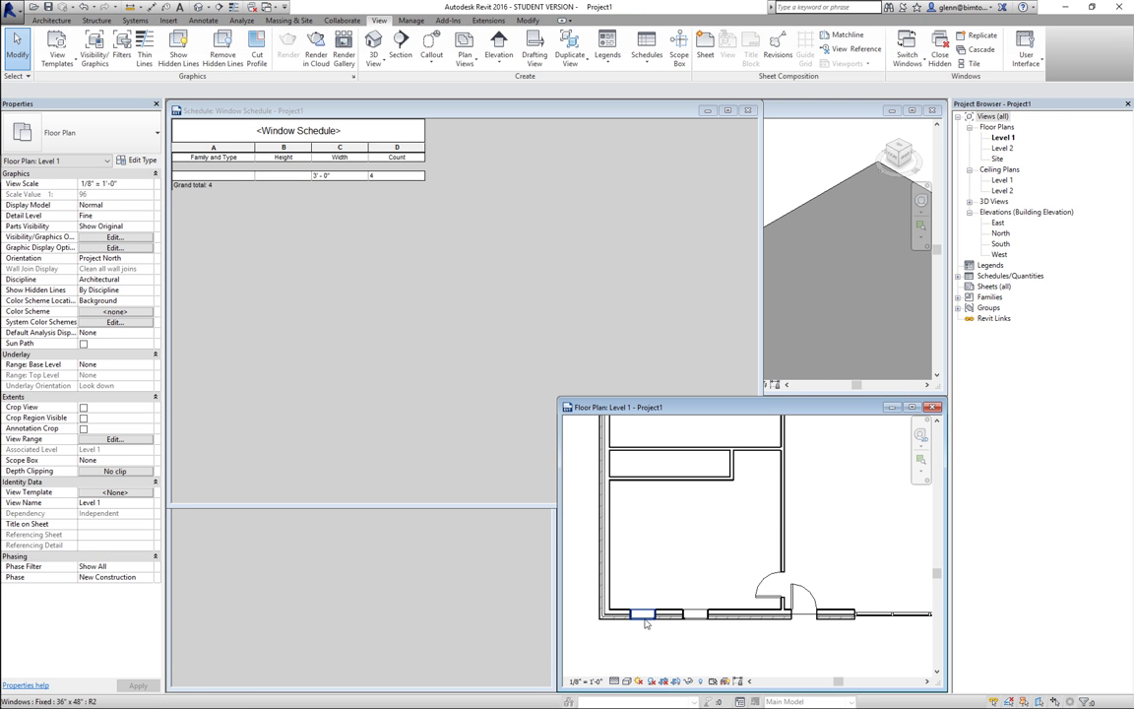
{"action": "left_click", "coordinate": [645, 621]}
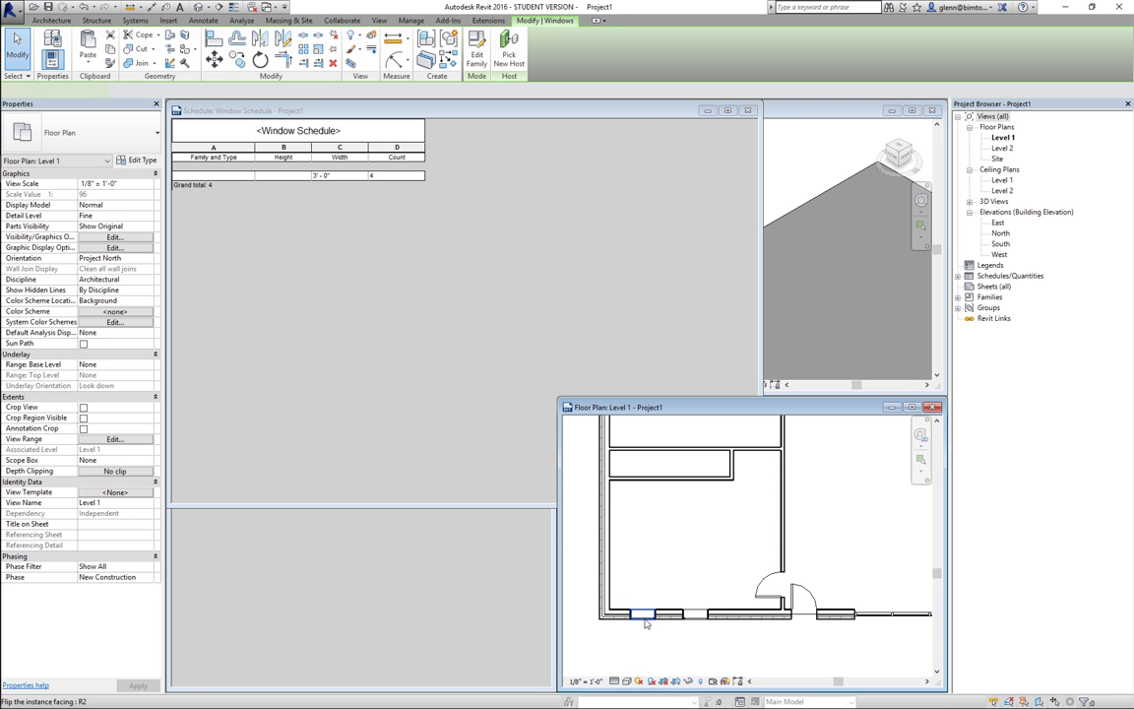
{"action": "left_click", "coordinate": [453, 440]}
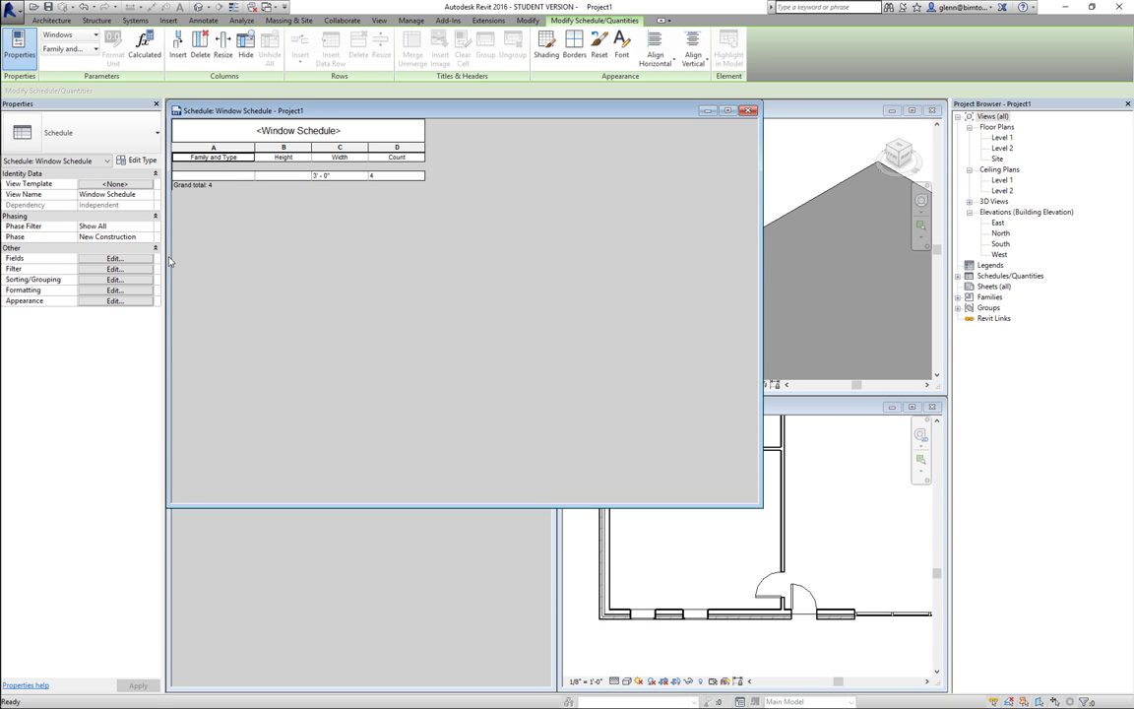
- Sort the window schedule by Family and Type, ascending, with a footer showing title, count and totals
{"action": "left_click", "coordinate": [116, 279]}
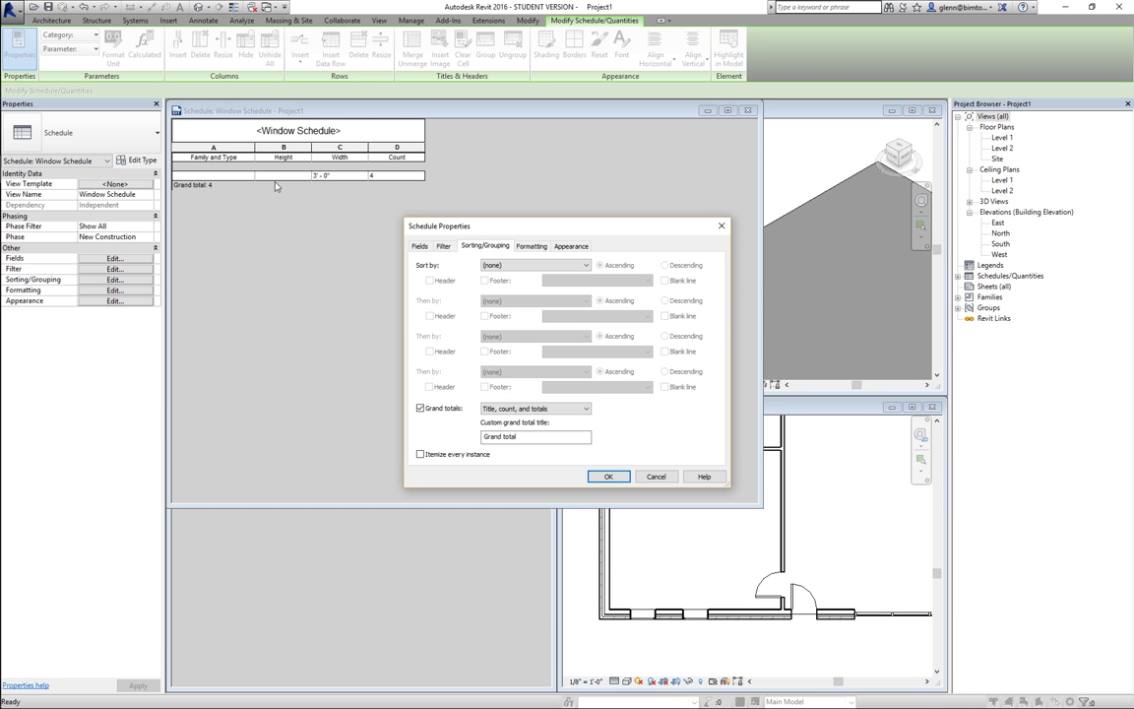
{"action": "left_click", "coordinate": [504, 265]}
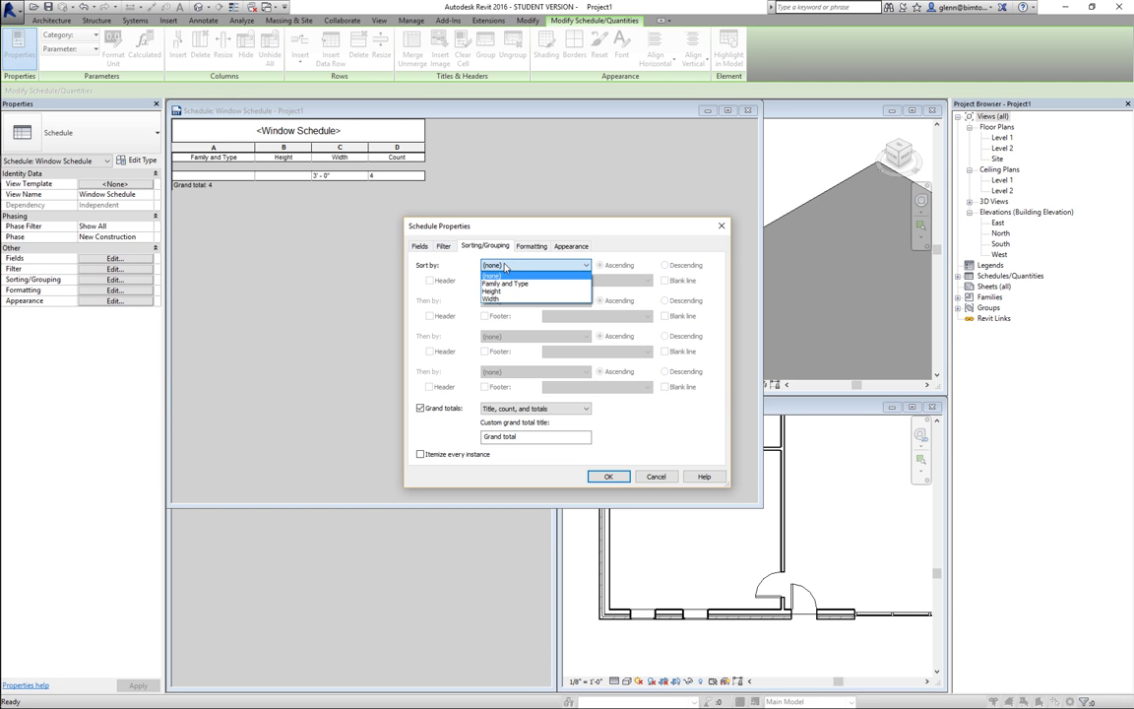
{"action": "left_click", "coordinate": [504, 285]}
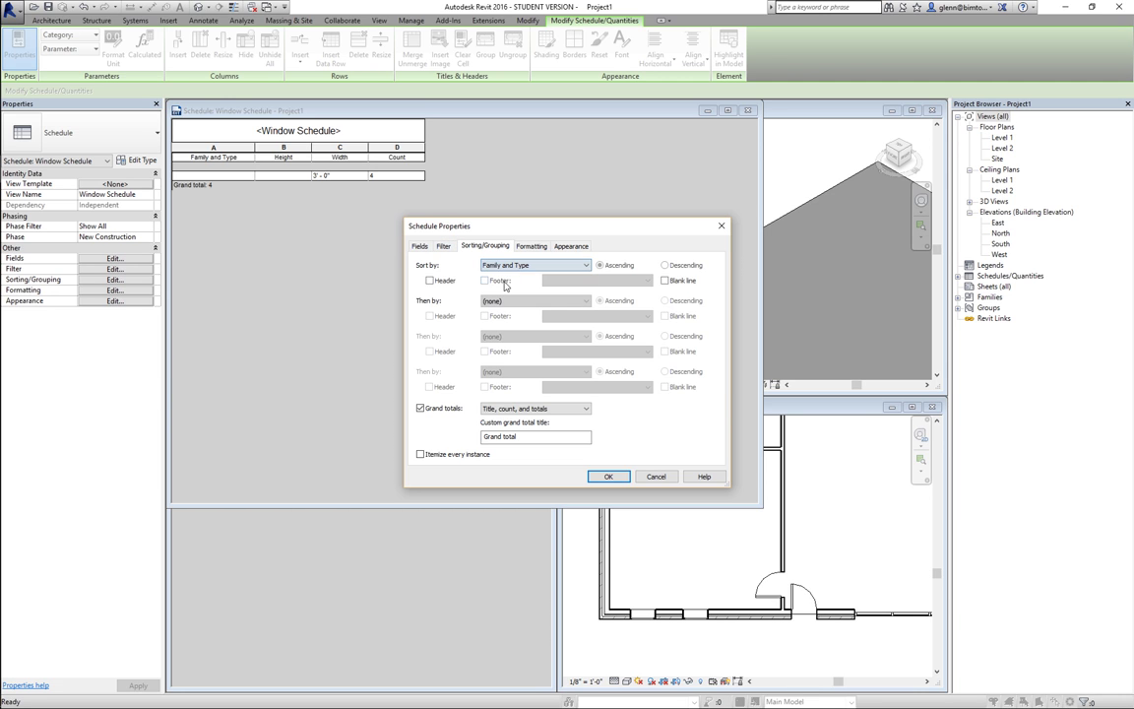
{"action": "left_click", "coordinate": [485, 280]}
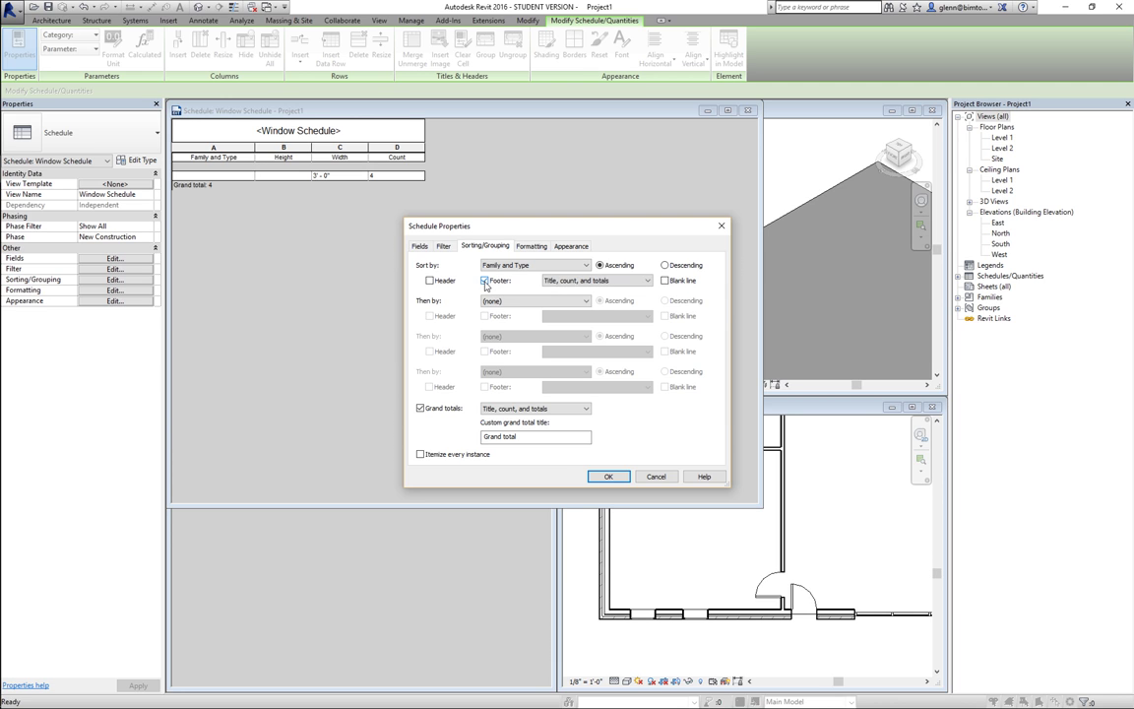
{"action": "left_click", "coordinate": [610, 476]}
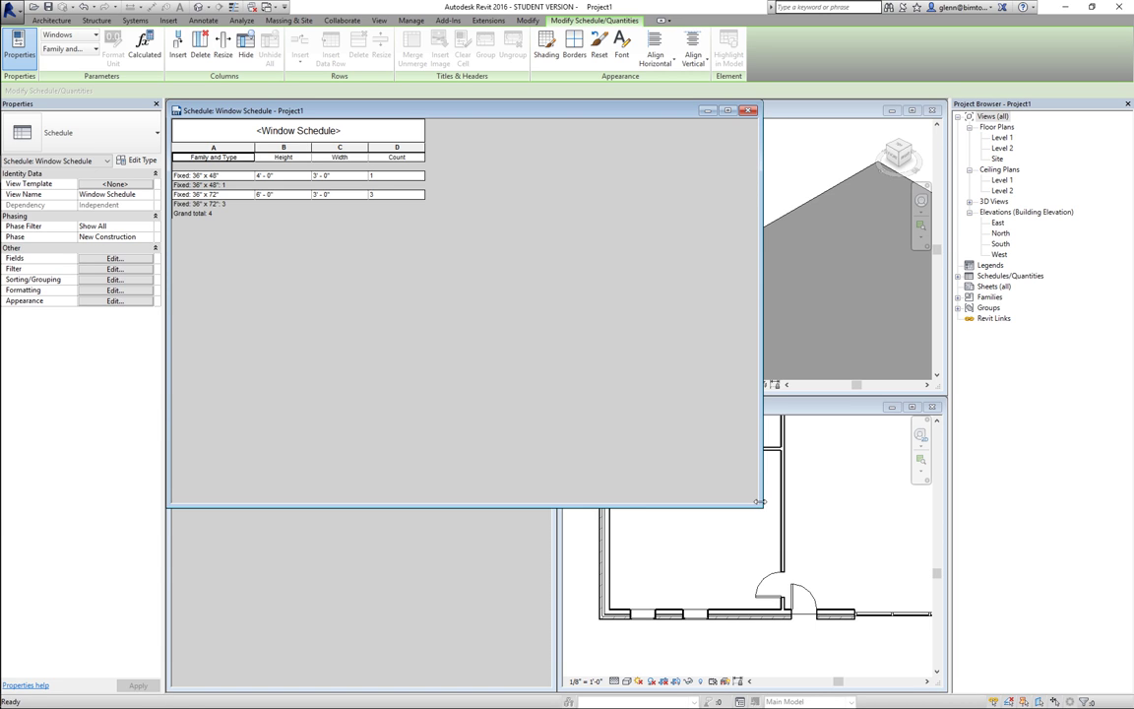
- Narrow the window schedule's view window and minimize it to uncover the other tiled views
{"action": "left_click_drag", "start_coordinate": [759, 501], "coordinate": [651, 513]}
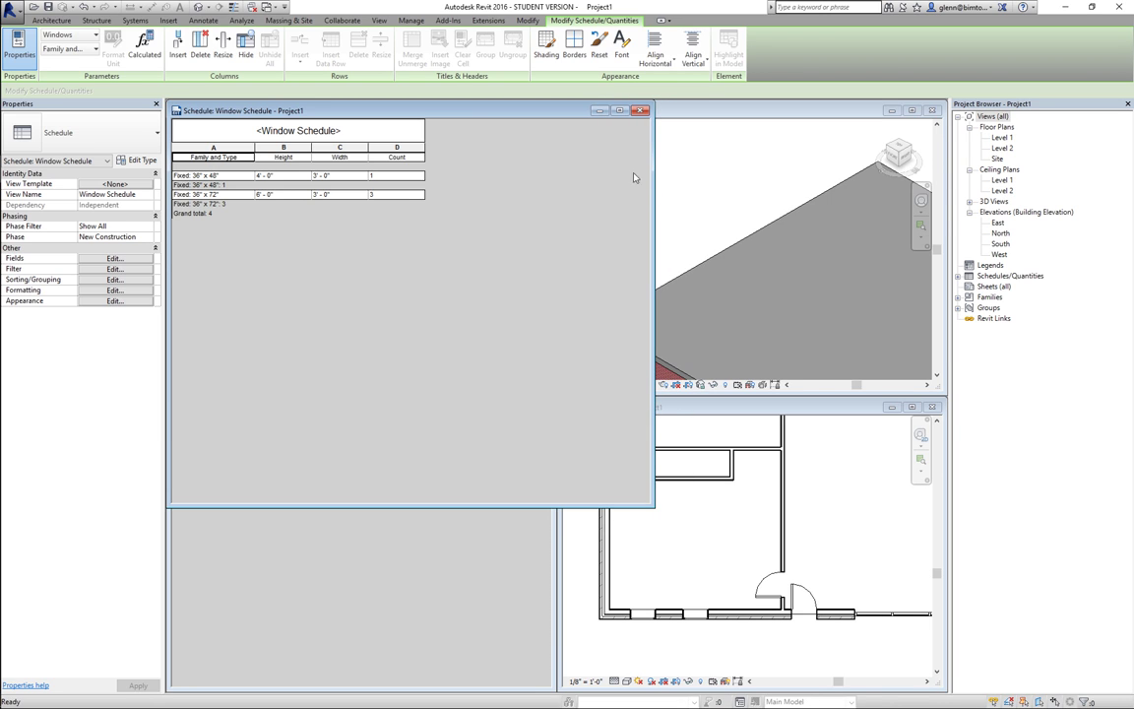
{"action": "left_click", "coordinate": [598, 110]}
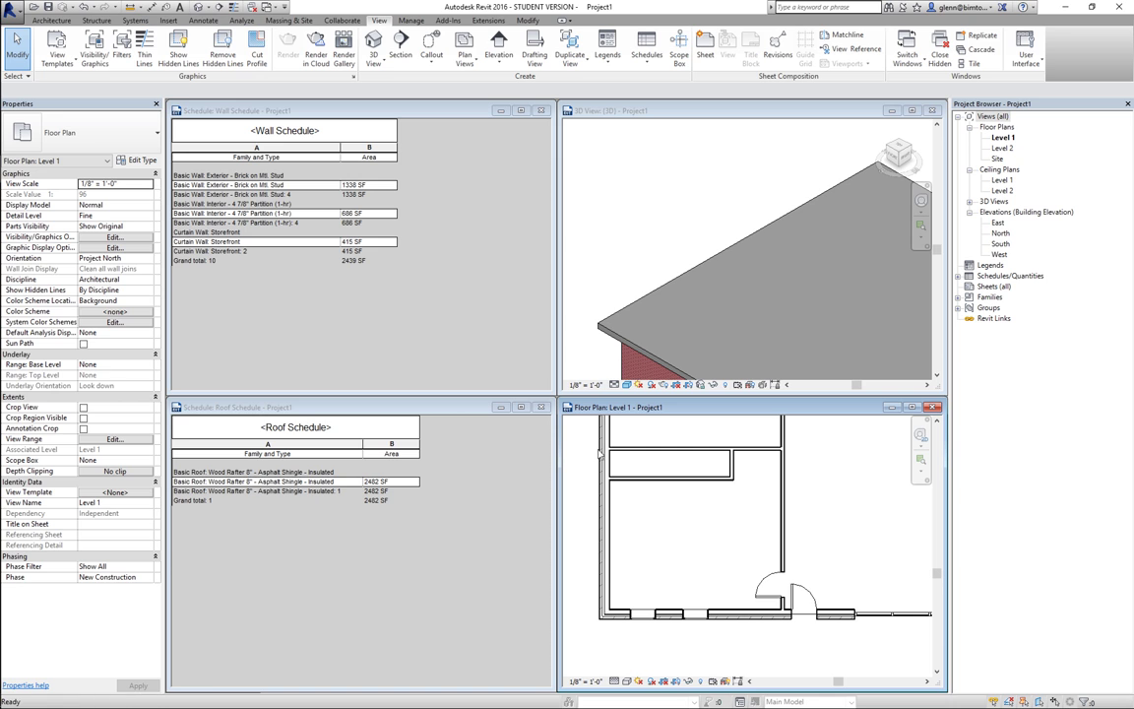
{"action": "left_click", "coordinate": [602, 540]}
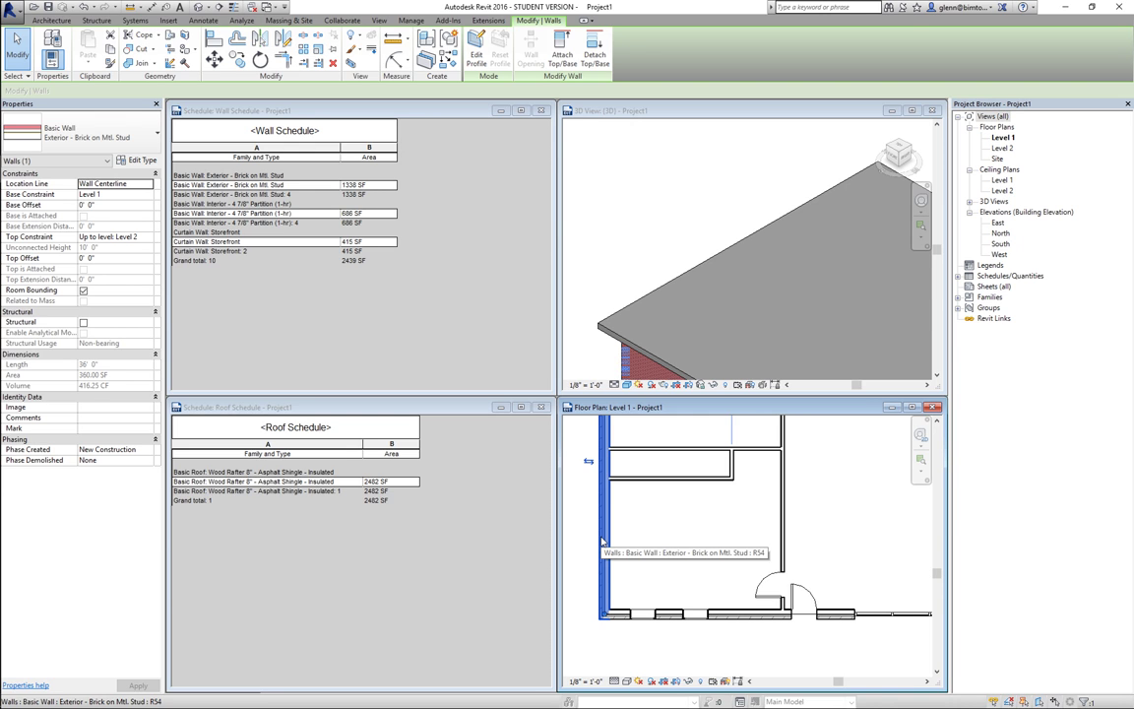
{"action": "left_click", "coordinate": [574, 510]}
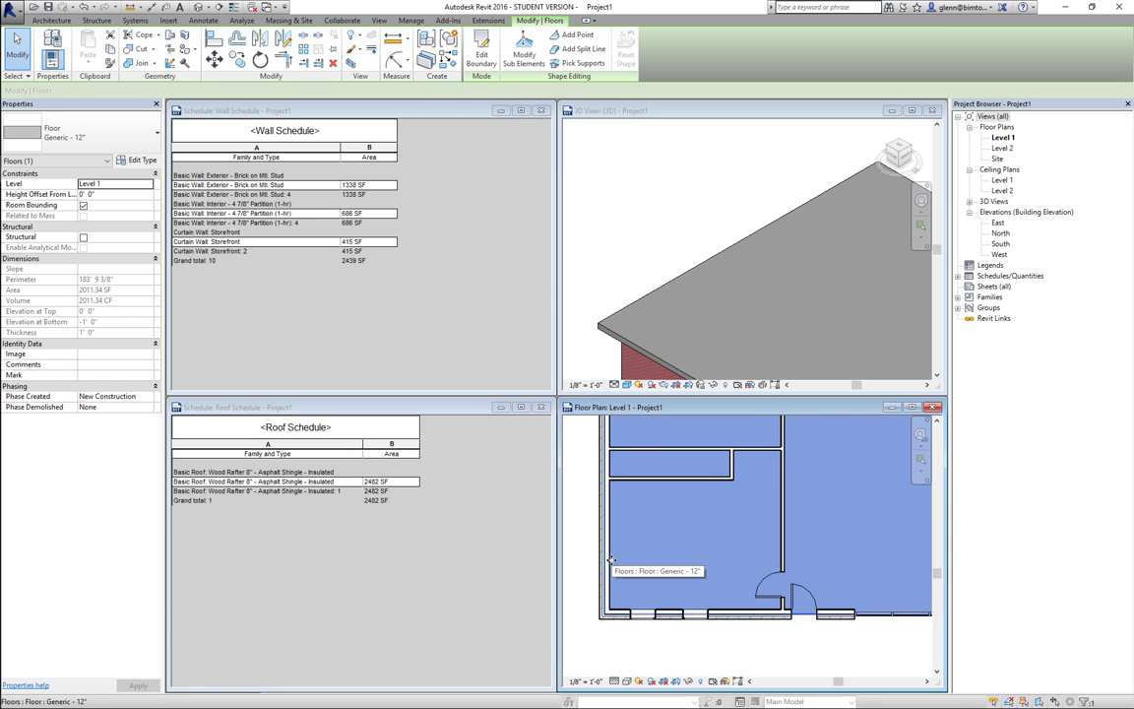
{"action": "key", "text": "Escape"}
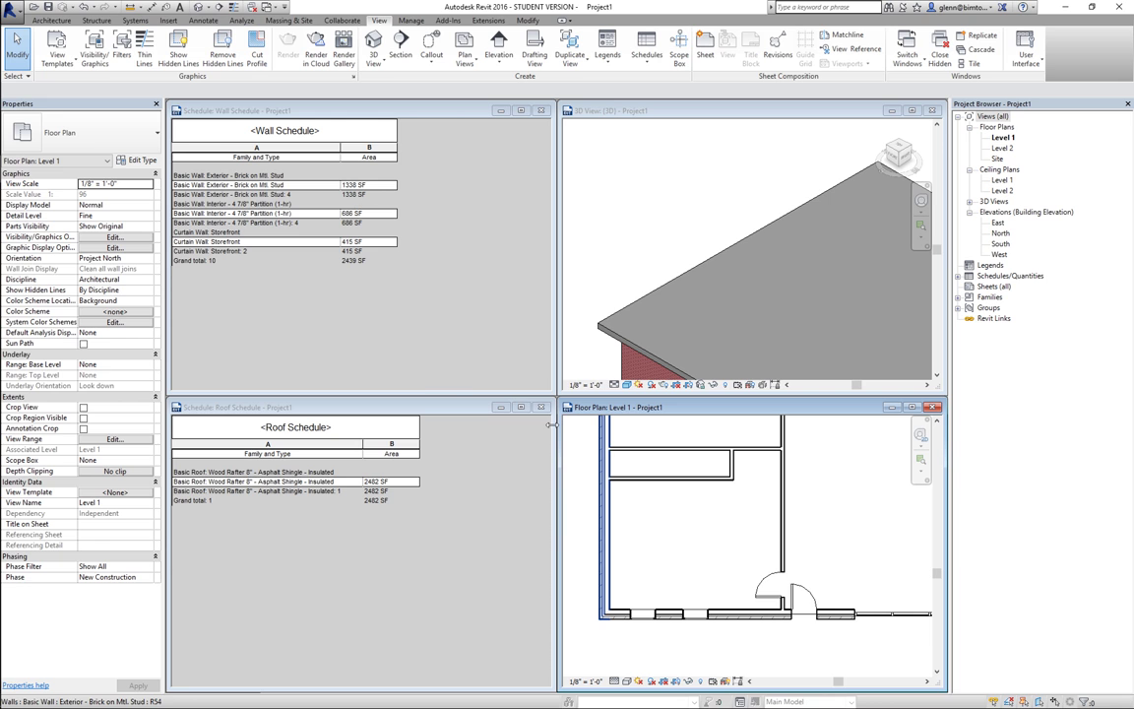
- Create parts from all Exterior - Brick on Mtl. Stud walls visible in the Level 1 plan and switch to the 3D view with nothing selected
{"action": "left_click", "coordinate": [604, 521]}
{"action": "right_click", "coordinate": [604, 522]}
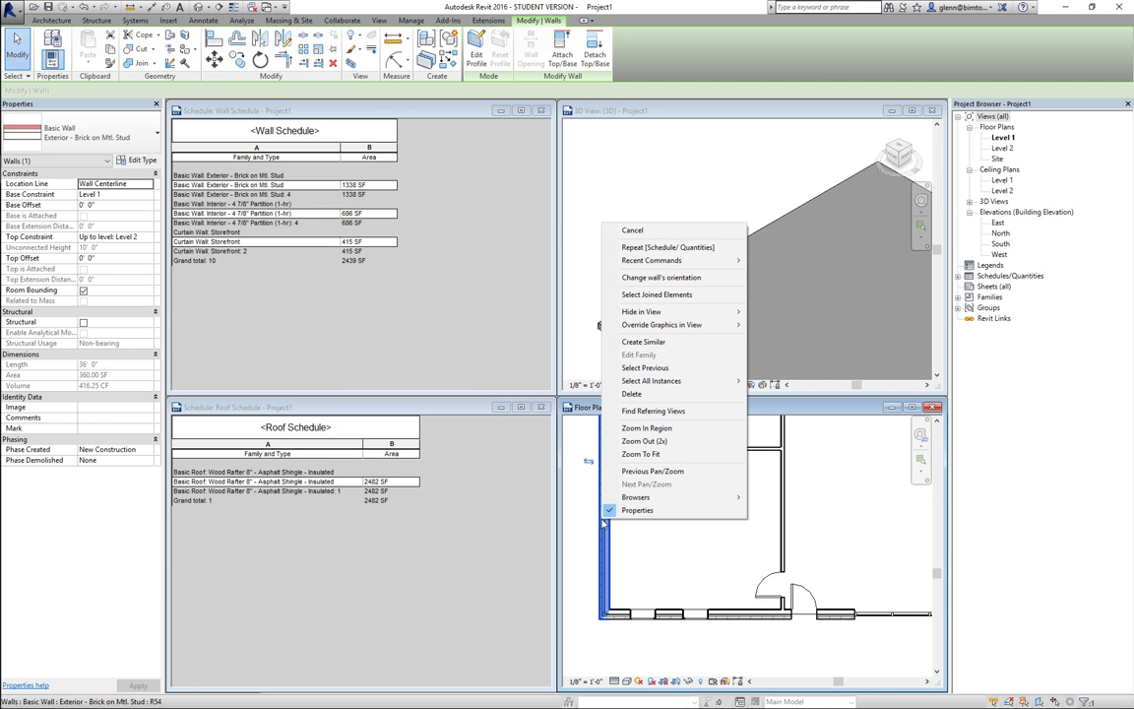
{"action": "mouse_move", "coordinate": [647, 381]}
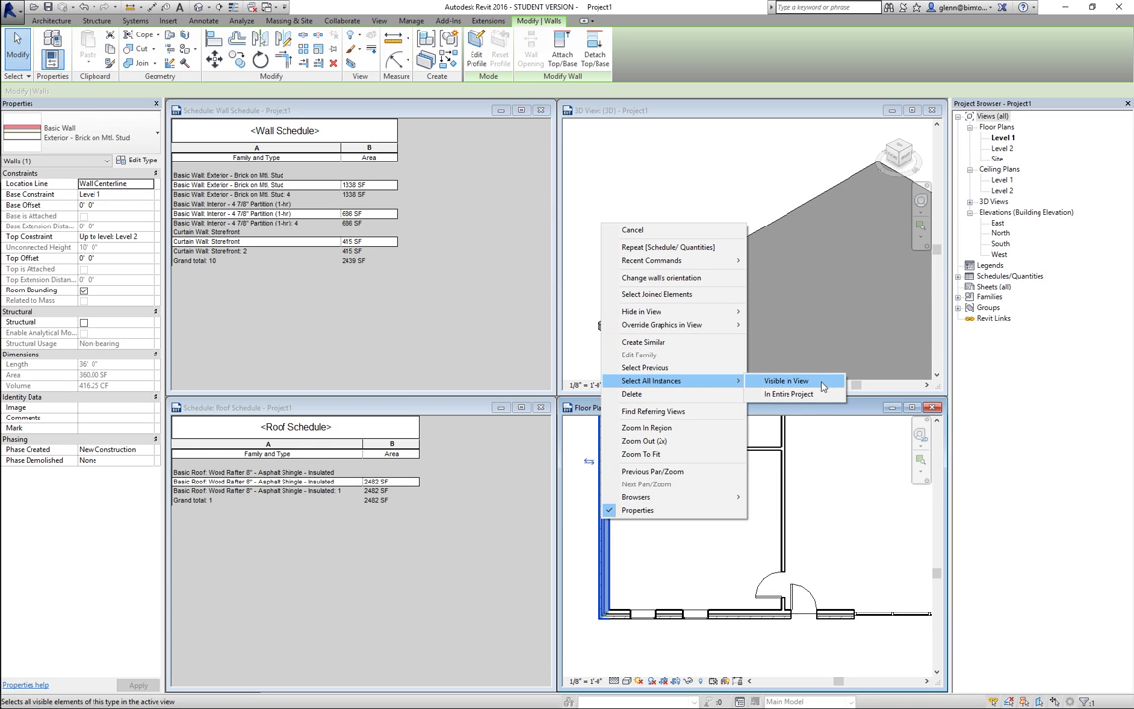
{"action": "left_click", "coordinate": [771, 381]}
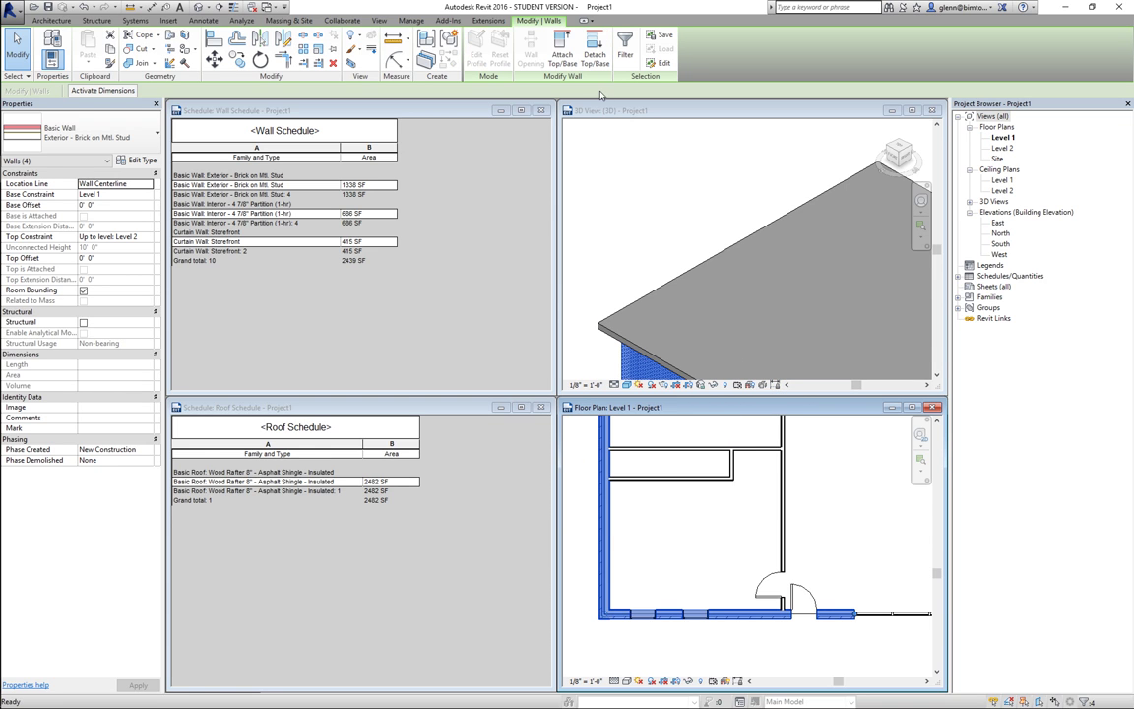
{"action": "left_click", "coordinate": [428, 61]}
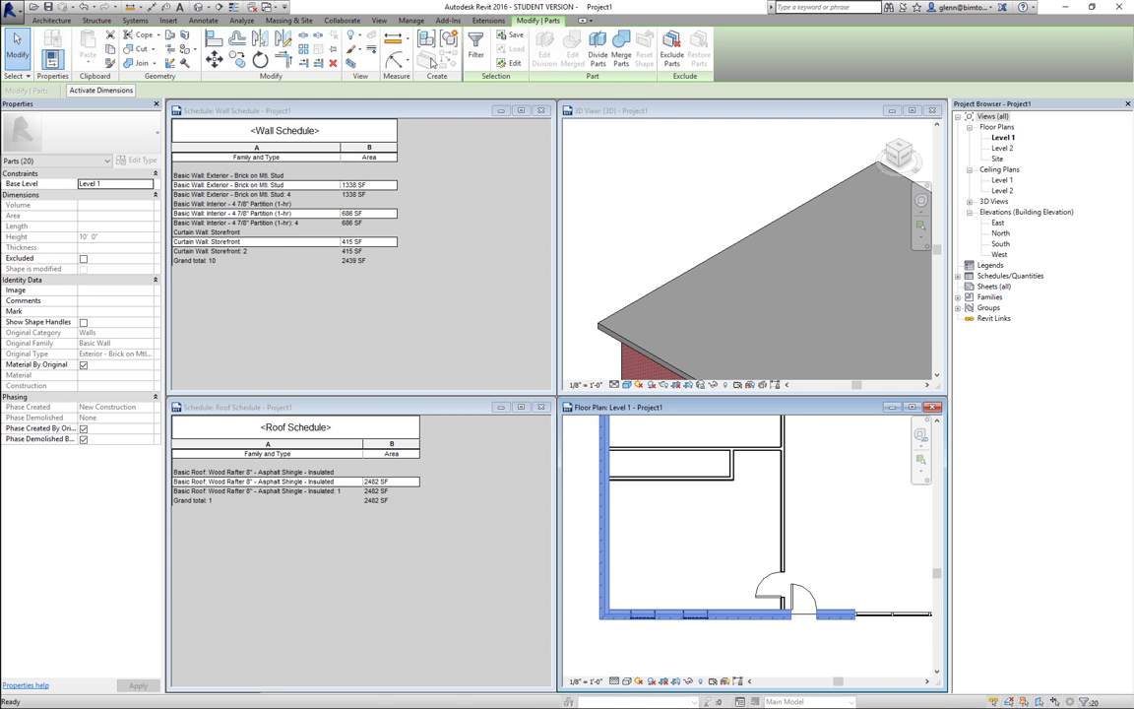
{"action": "left_click", "coordinate": [624, 229]}
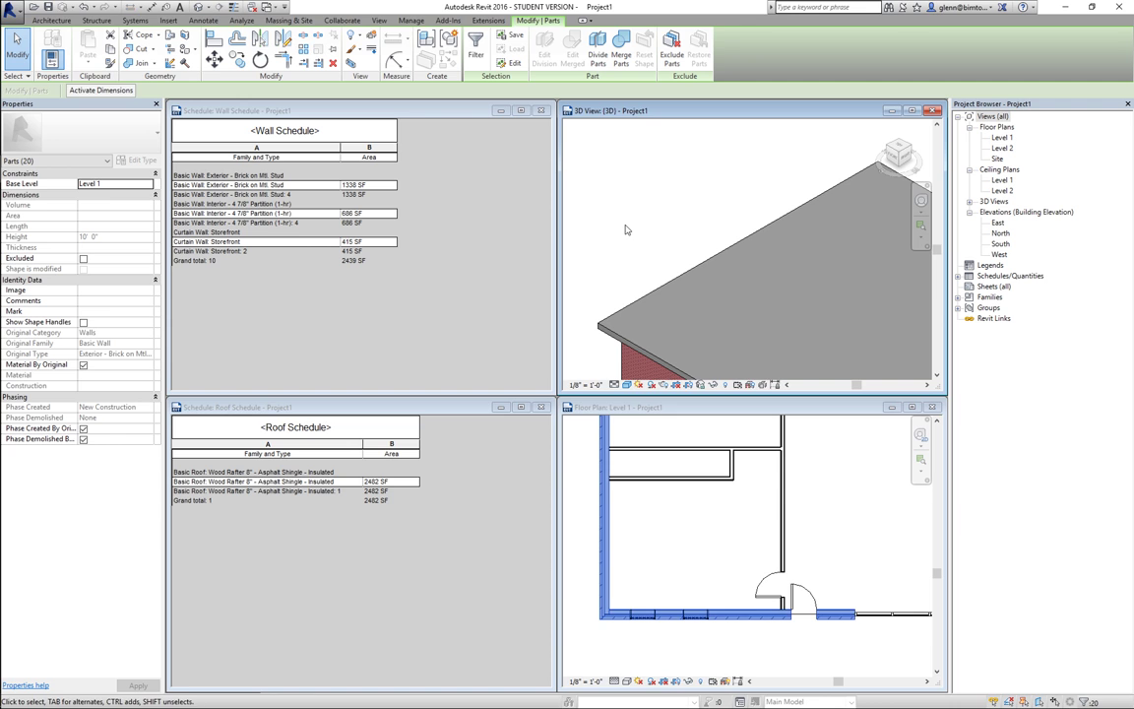
{"action": "key", "text": "Escape"}
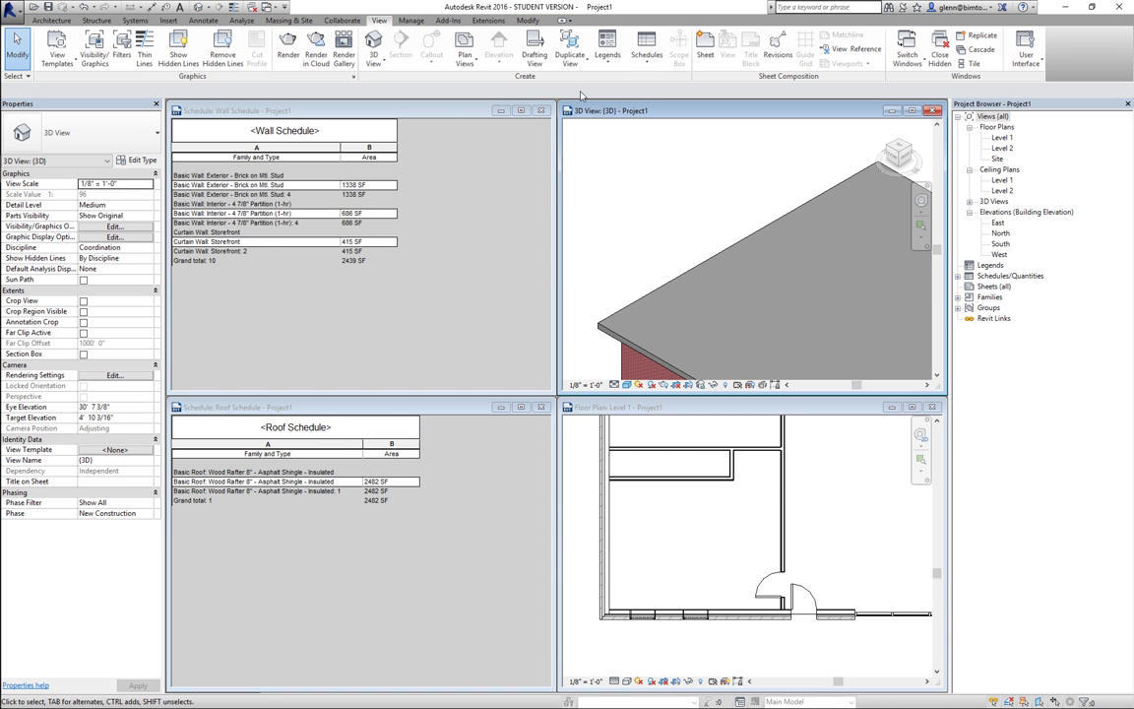
{"action": "left_click", "coordinate": [647, 54]}
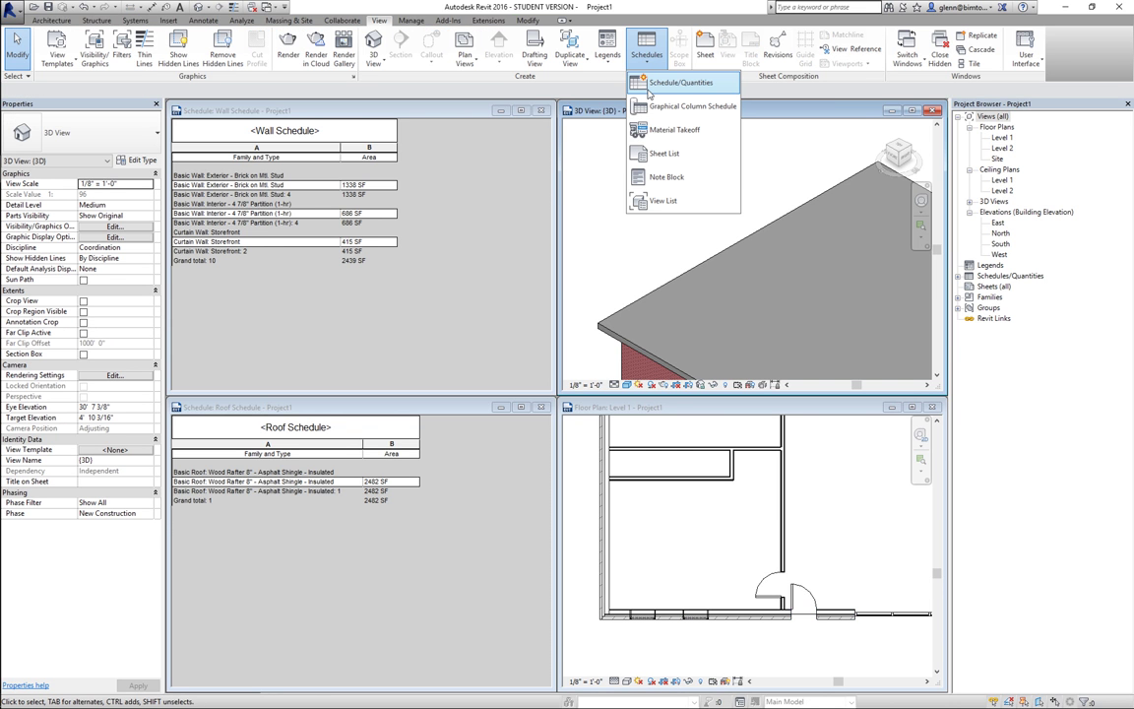
{"action": "left_click", "coordinate": [649, 86]}
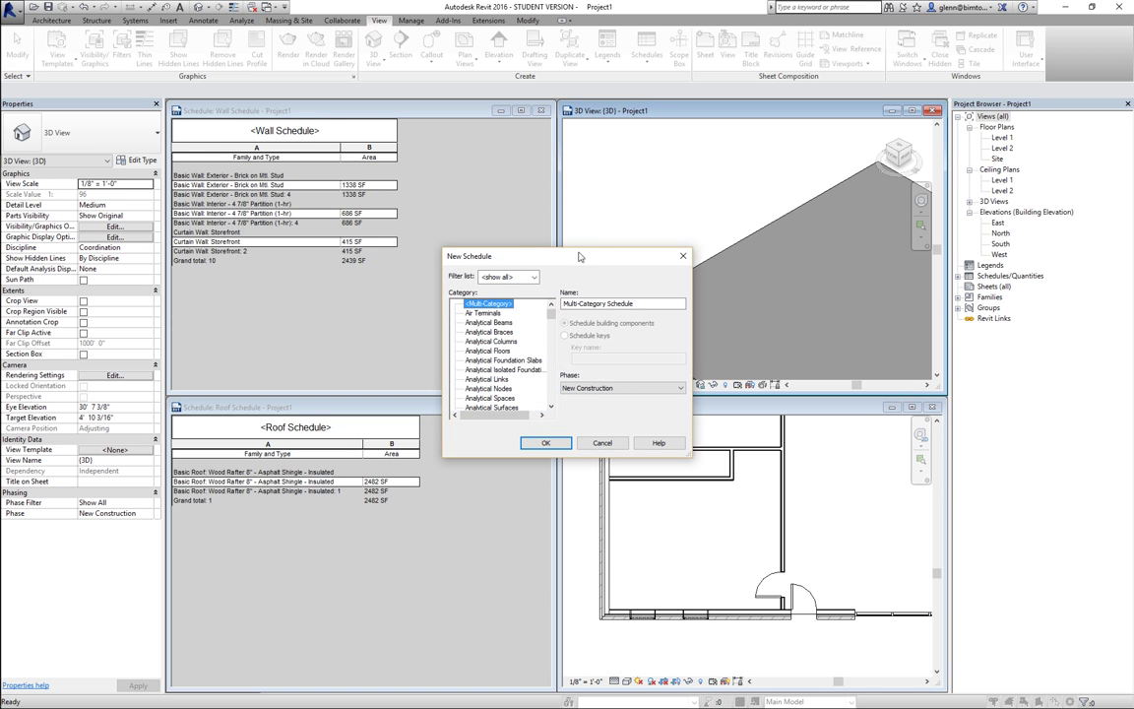
{"action": "left_click", "coordinate": [601, 442]}
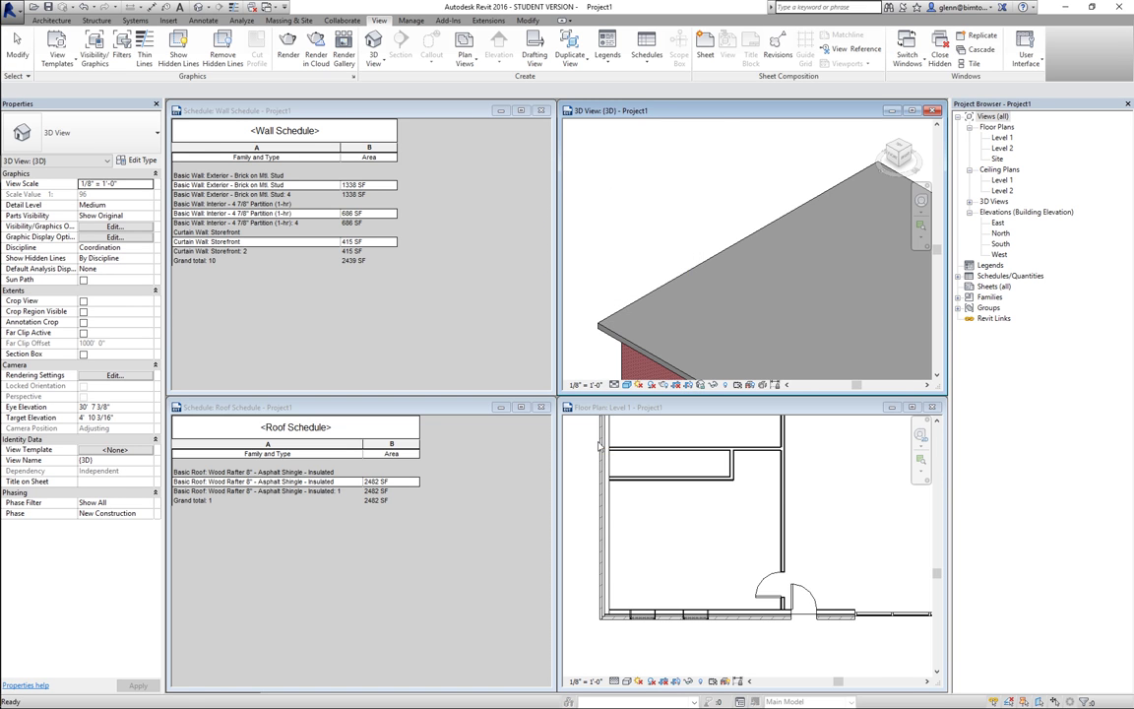
- Create a new material takeoff for the Parts category in the New Construction phase
{"action": "left_click", "coordinate": [647, 59]}
{"action": "left_click", "coordinate": [674, 130]}
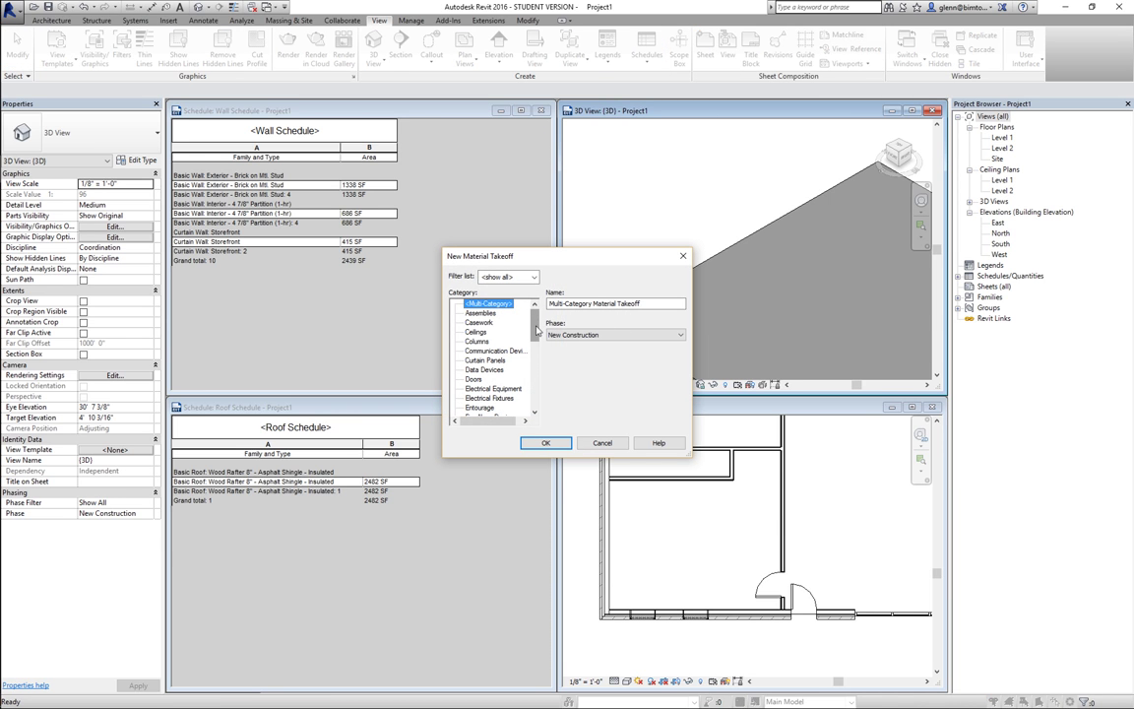
{"action": "left_click_drag", "start_coordinate": [536, 332], "coordinate": [536, 371]}
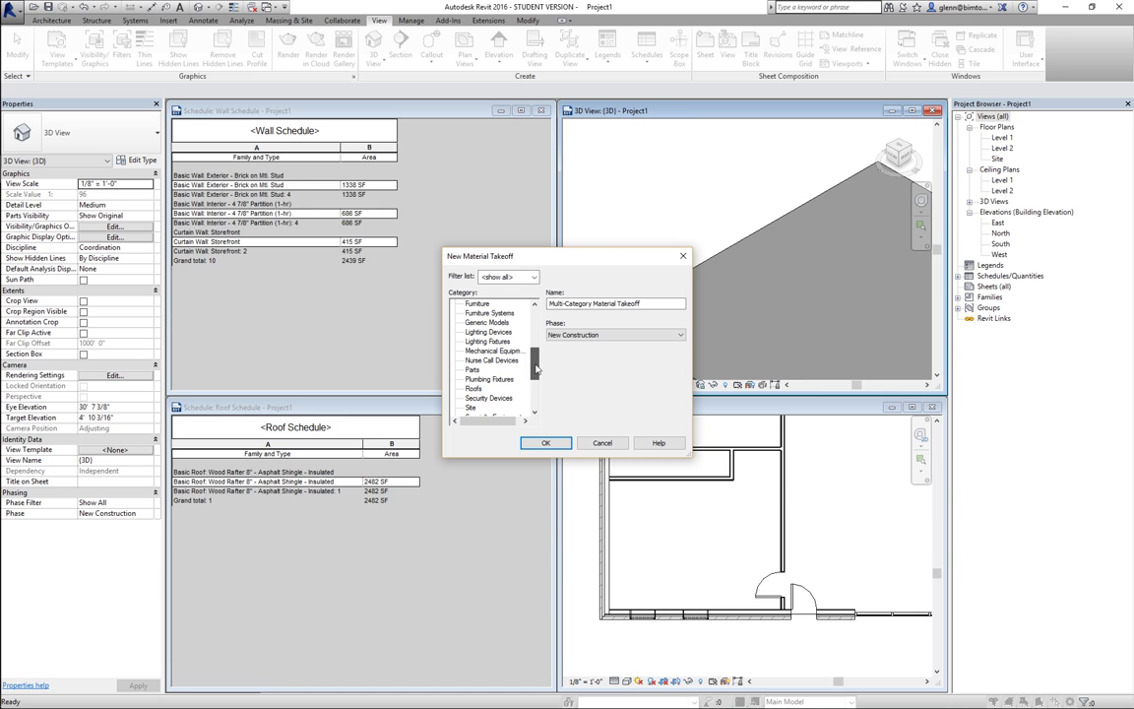
{"action": "left_click", "coordinate": [476, 370]}
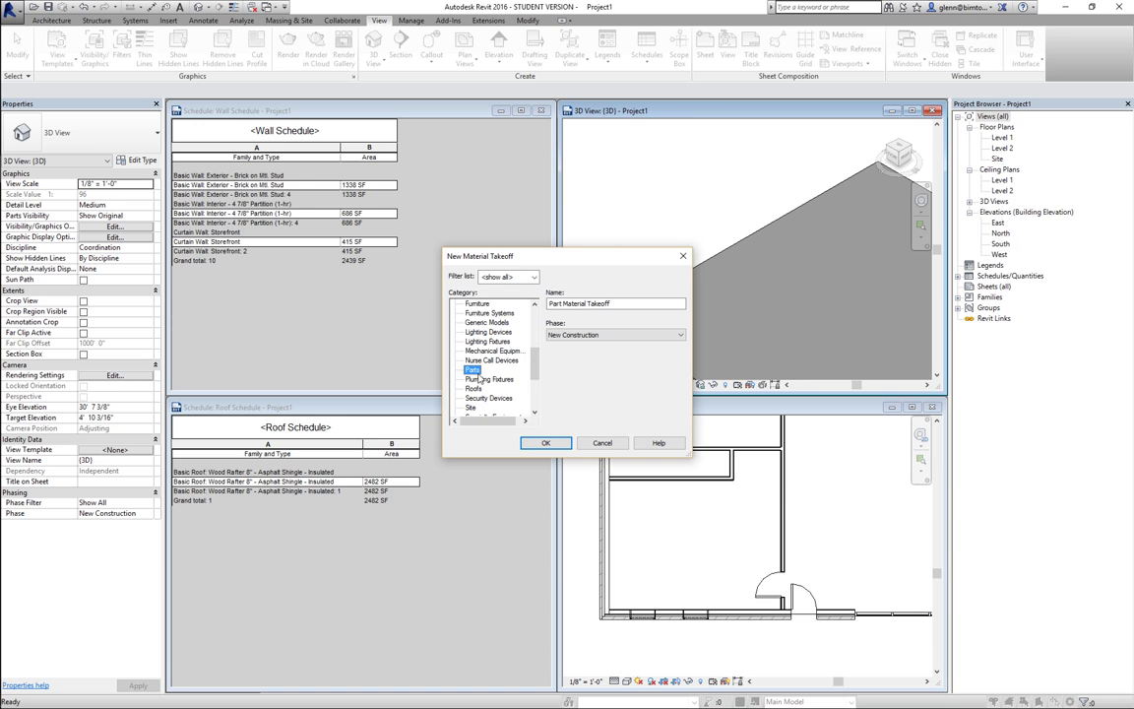
{"action": "left_click", "coordinate": [557, 444]}
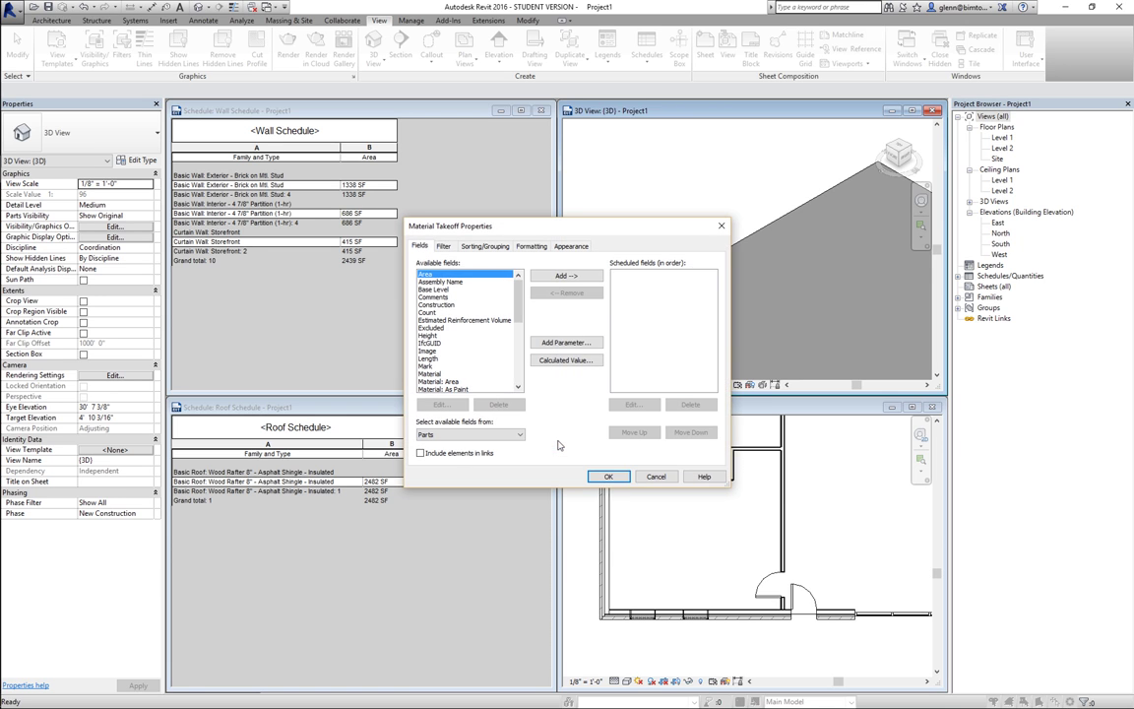
- Add the Material: Name and Material: Area fields to the part material takeoff, with the name listed first
{"action": "left_click_drag", "start_coordinate": [513, 287], "coordinate": [513, 343]}
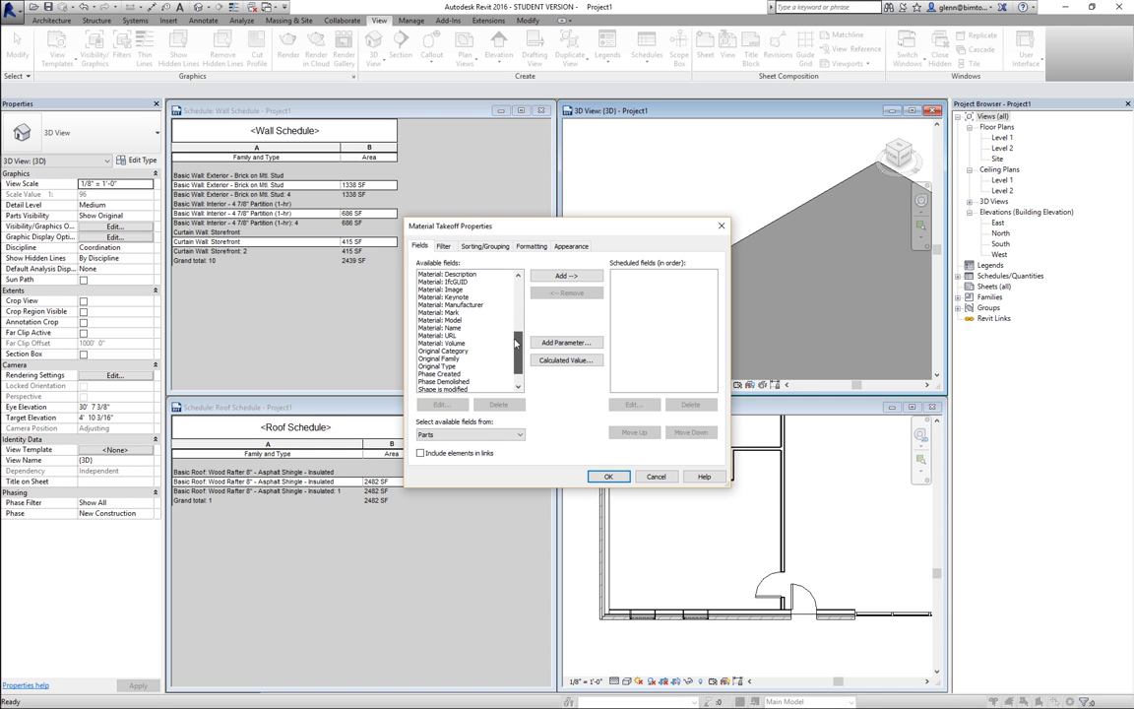
{"action": "scroll", "coordinate": [466, 304], "scroll_direction": "up", "scroll_amount": 3}
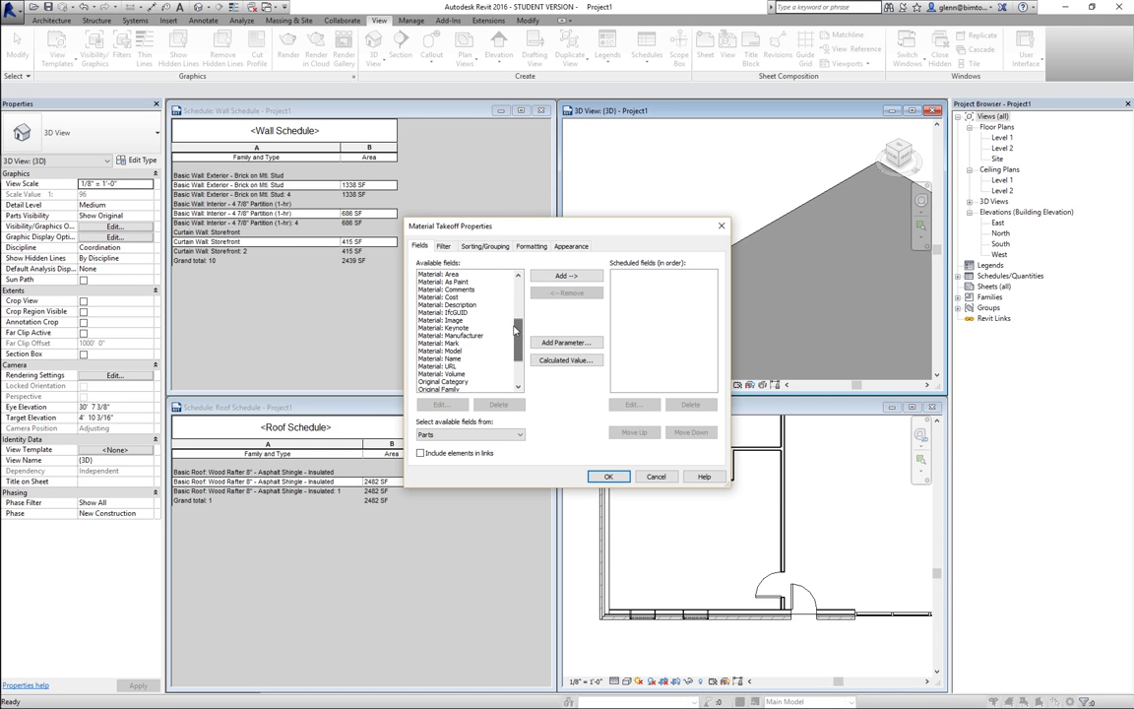
{"action": "left_click", "coordinate": [455, 274]}
{"action": "left_click", "coordinate": [566, 275]}
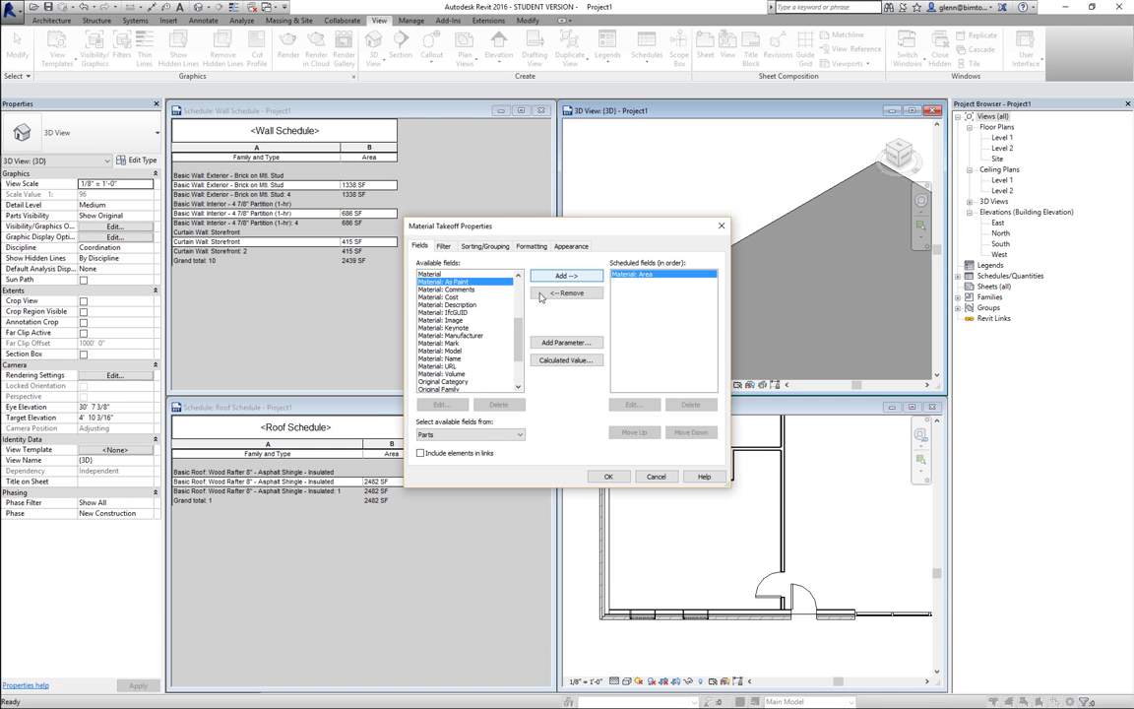
{"action": "left_click_drag", "start_coordinate": [518, 335], "coordinate": [518, 316]}
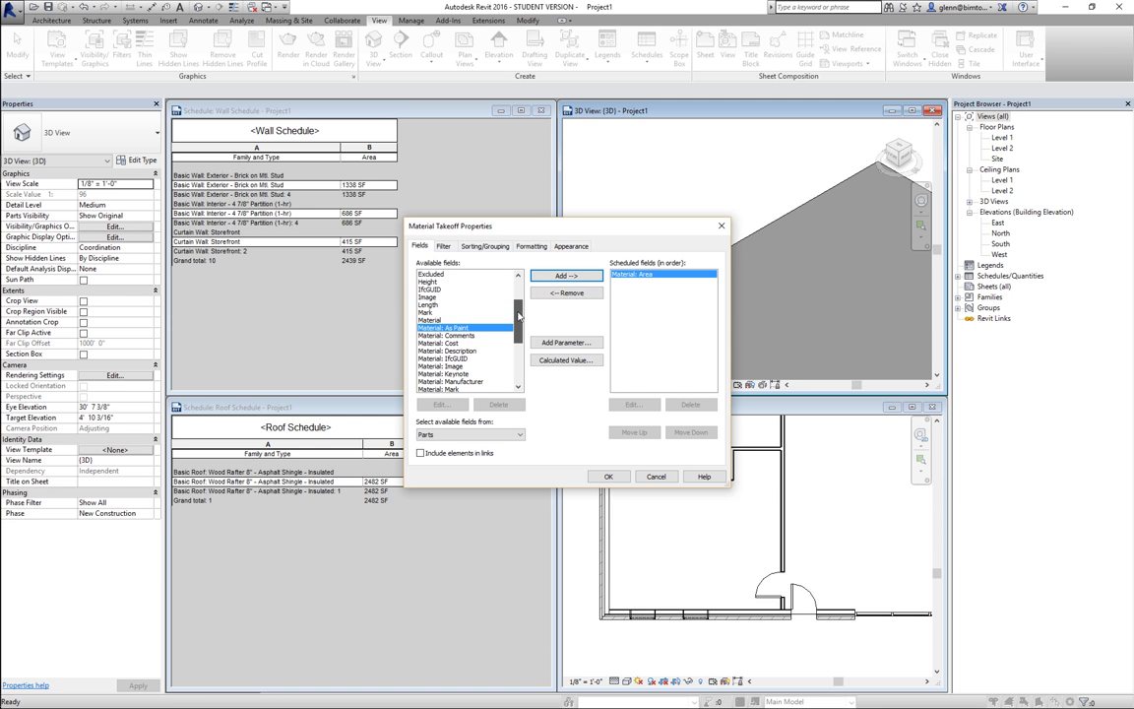
{"action": "scroll", "coordinate": [467, 324], "scroll_direction": "down", "scroll_amount": 1}
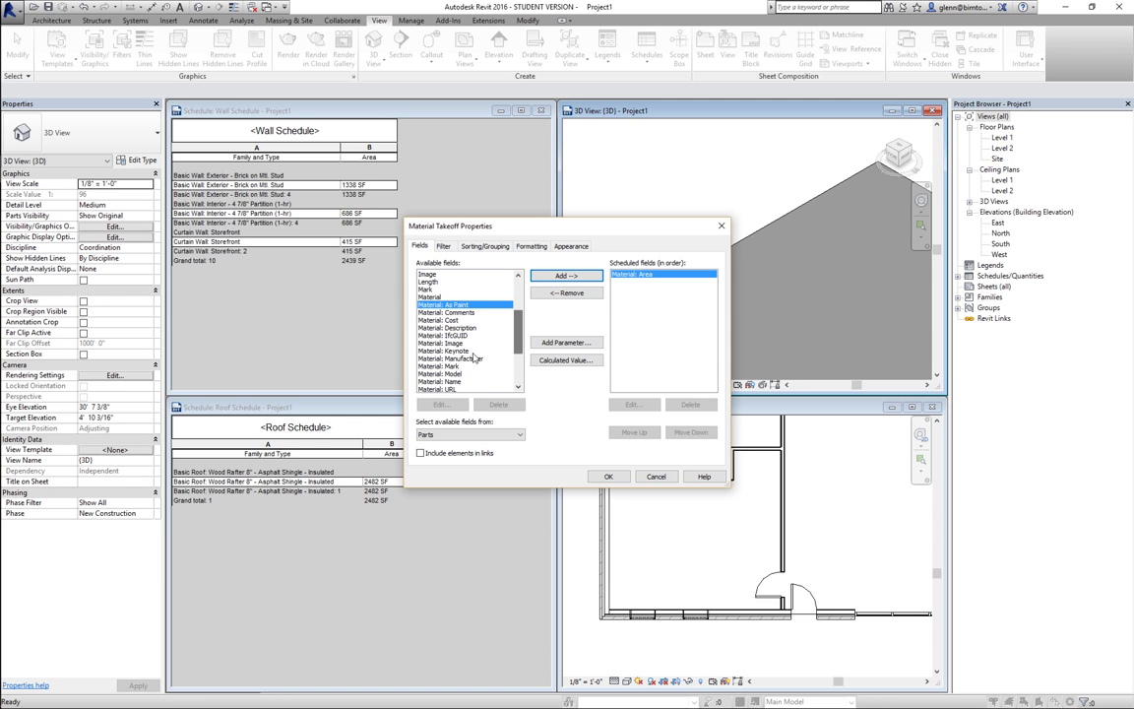
{"action": "left_click", "coordinate": [452, 381]}
{"action": "left_click", "coordinate": [566, 276]}
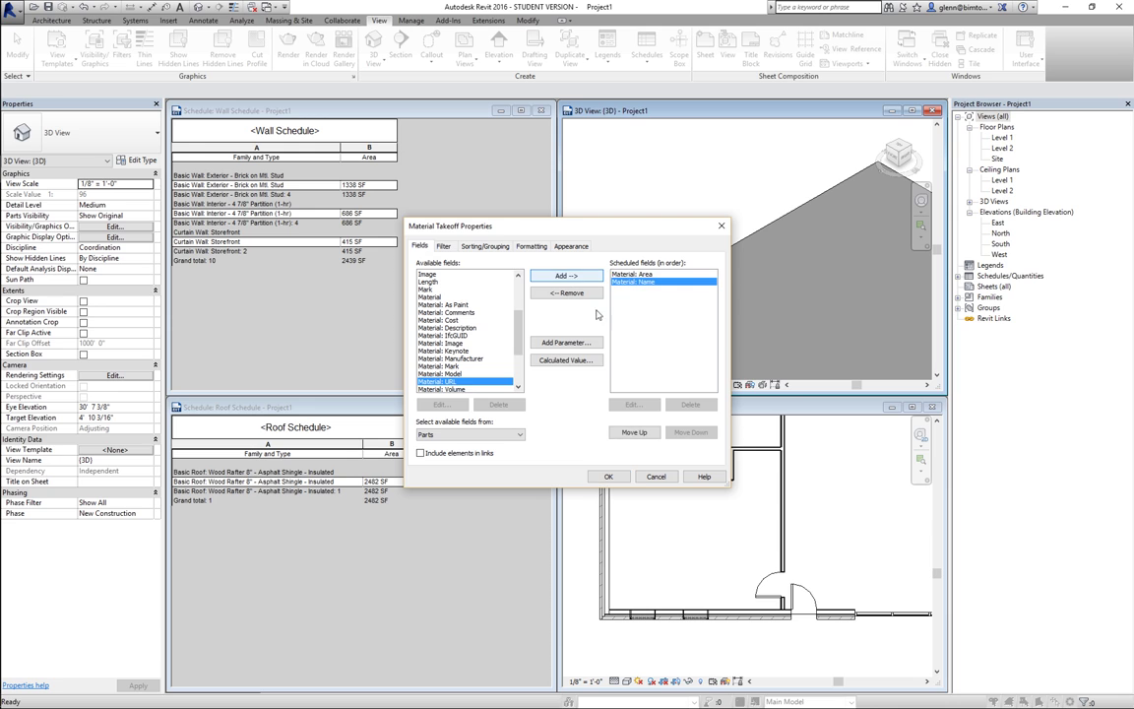
- Sort the takeoff by Material: Name, ascending, with a header, a footer showing title, count and totals, and matching grand totals
{"action": "left_click", "coordinate": [486, 246]}
{"action": "left_click", "coordinate": [534, 264]}
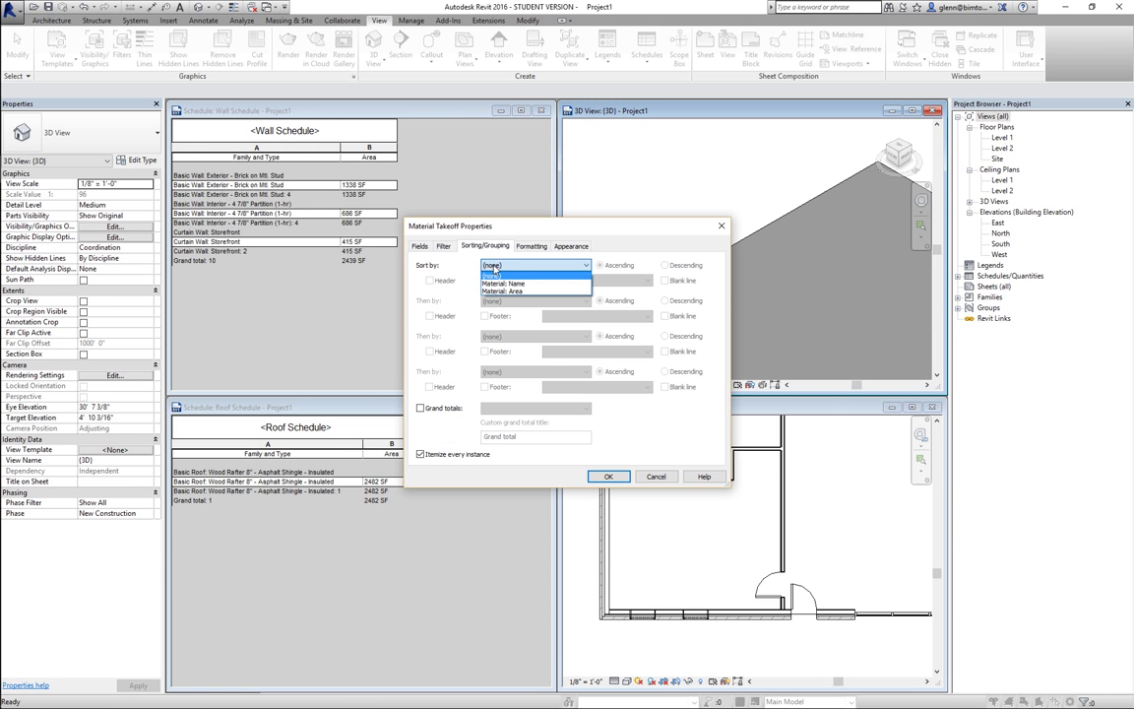
{"action": "left_click", "coordinate": [497, 288]}
{"action": "left_click", "coordinate": [485, 281]}
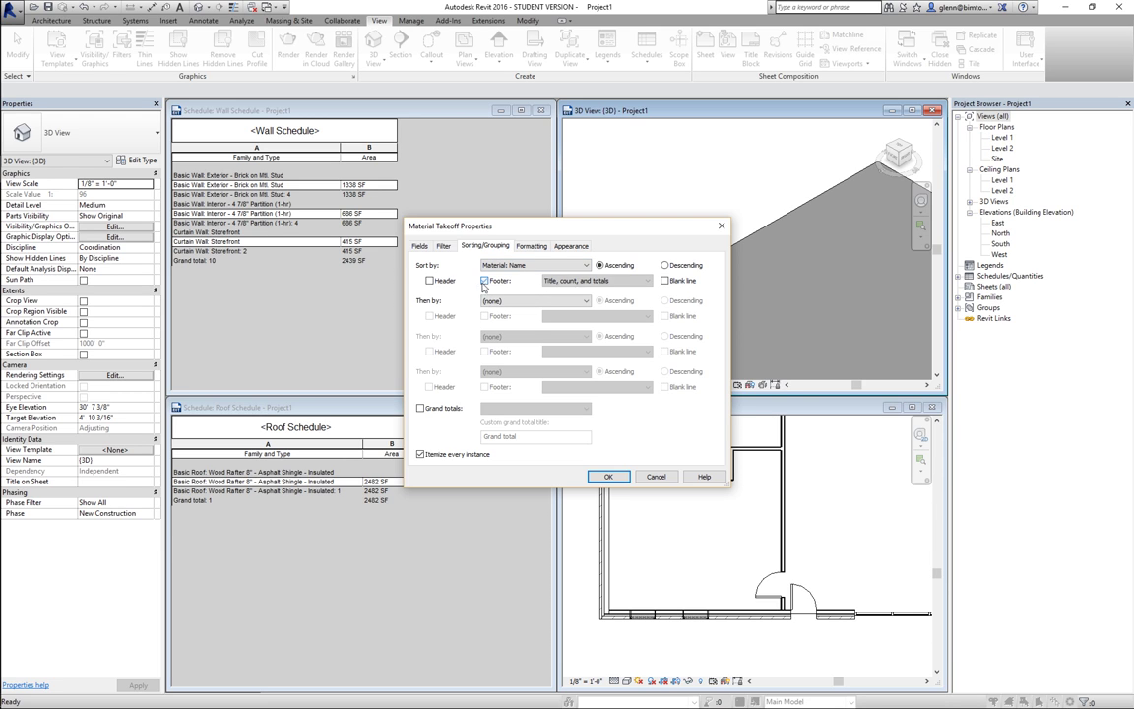
{"action": "left_click", "coordinate": [429, 281]}
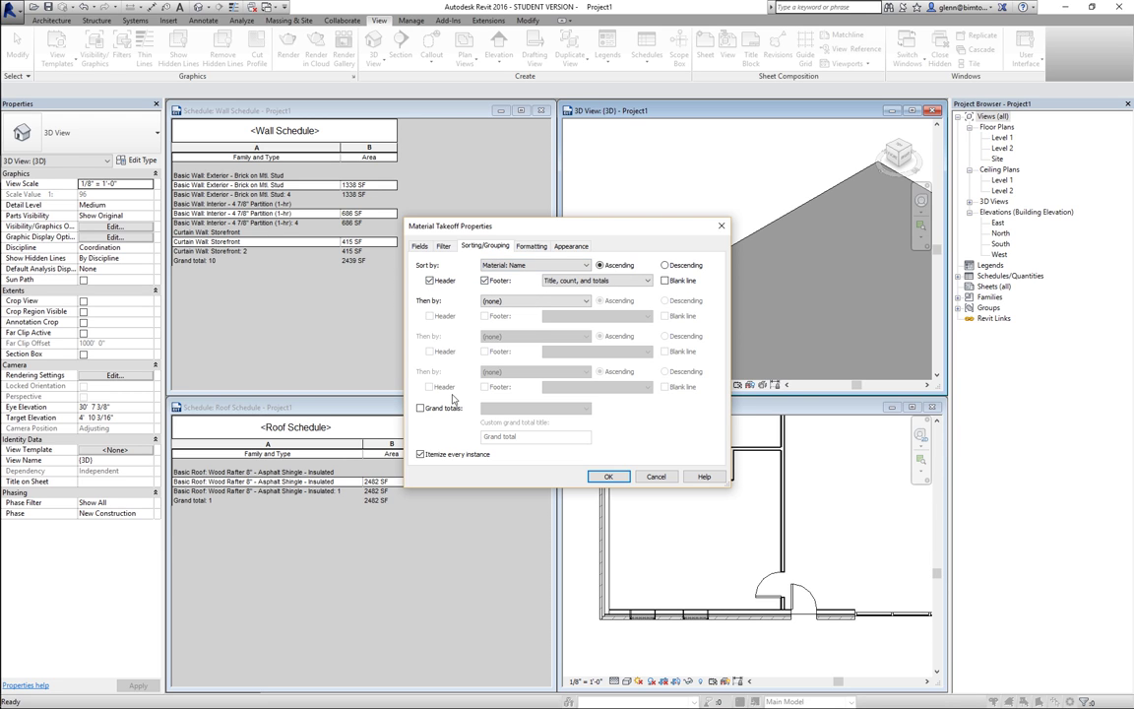
{"action": "left_click", "coordinate": [421, 409]}
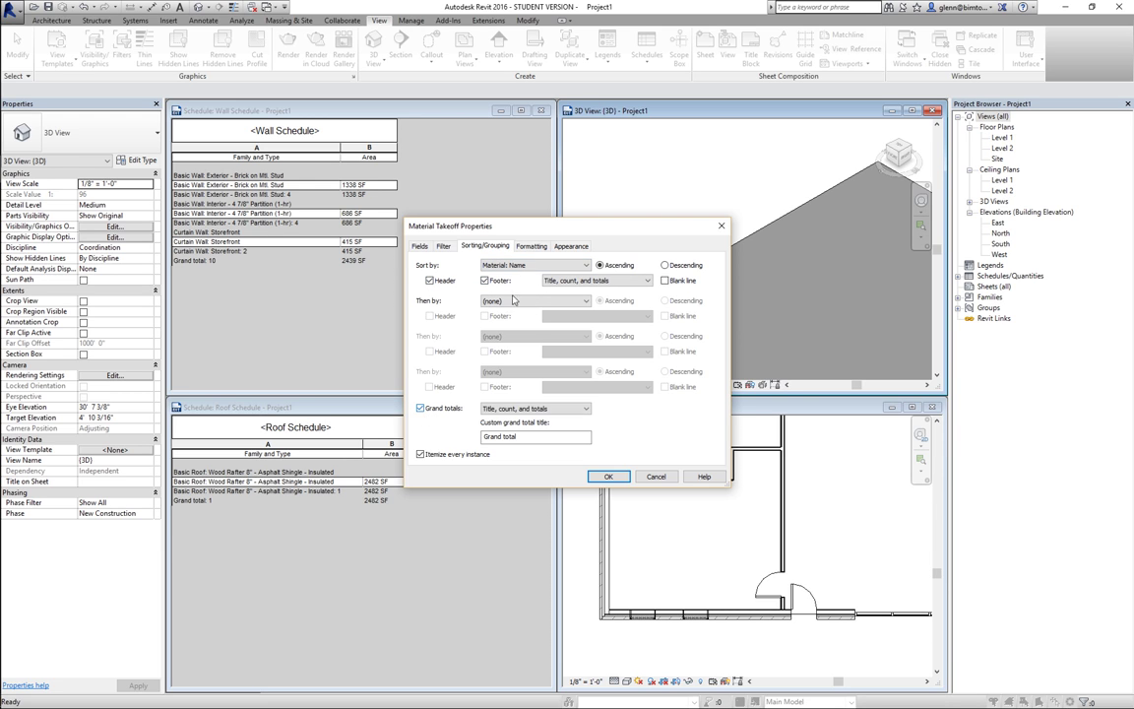
- Turn on calculated totals for the Material: Area field and generate the part material takeoff
{"action": "left_click", "coordinate": [531, 246]}
{"action": "left_click", "coordinate": [469, 281]}
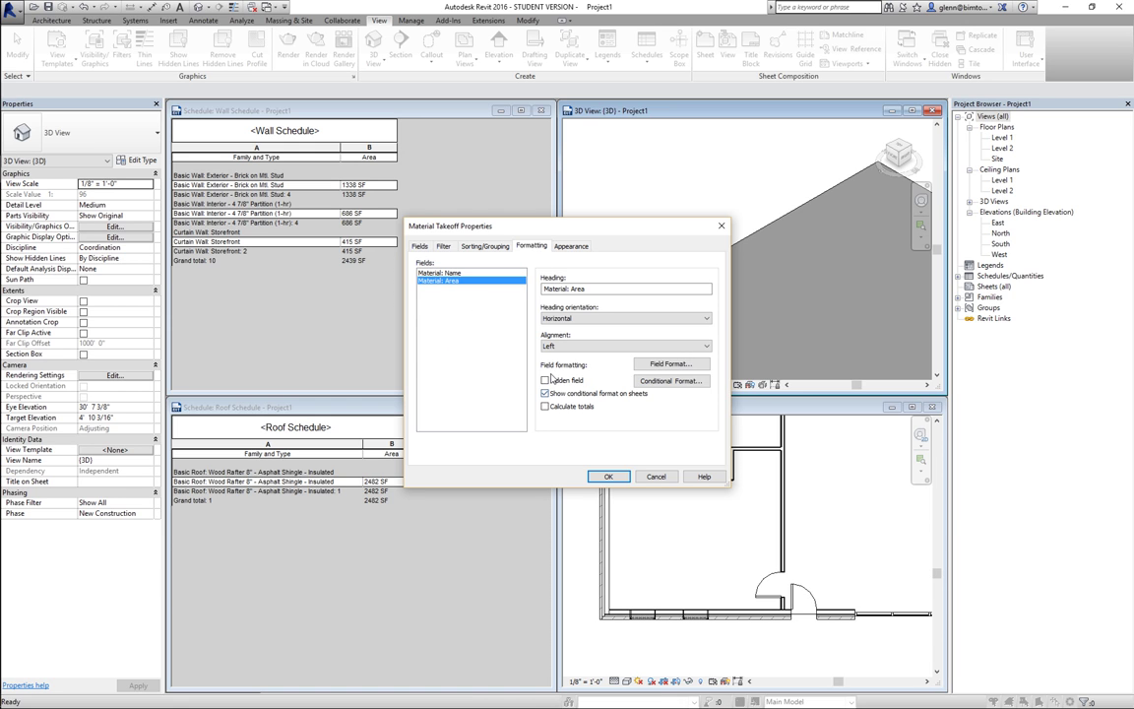
{"action": "left_click", "coordinate": [605, 478]}
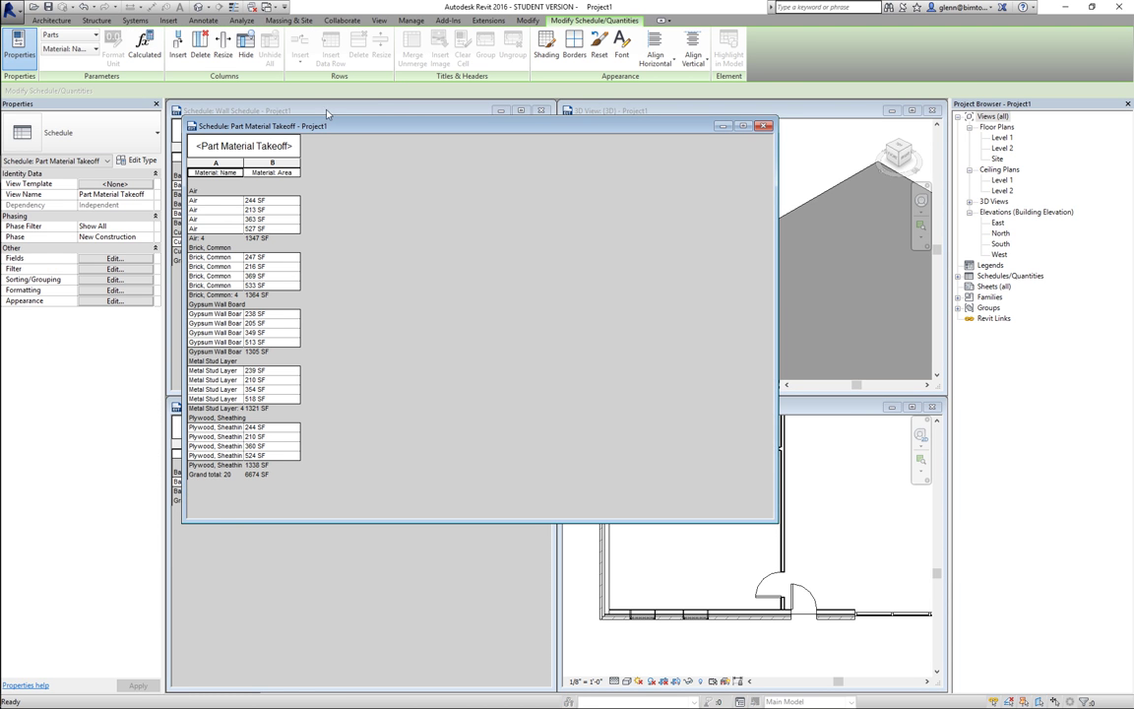
- Move the part material takeoff window clear of the wall schedule for comparison and minimize it
{"action": "left_click_drag", "start_coordinate": [286, 126], "coordinate": [316, 126]}
{"action": "left_click_drag", "start_coordinate": [473, 147], "coordinate": [764, 136]}
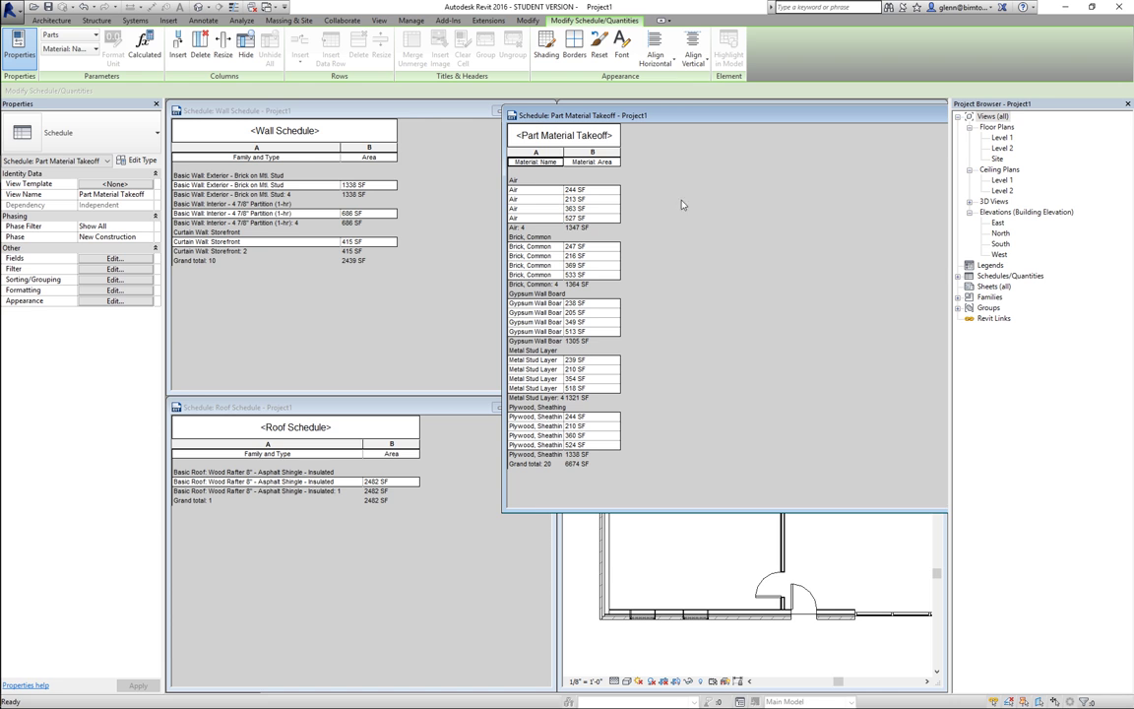
{"action": "left_click_drag", "start_coordinate": [630, 114], "coordinate": [456, 190]}
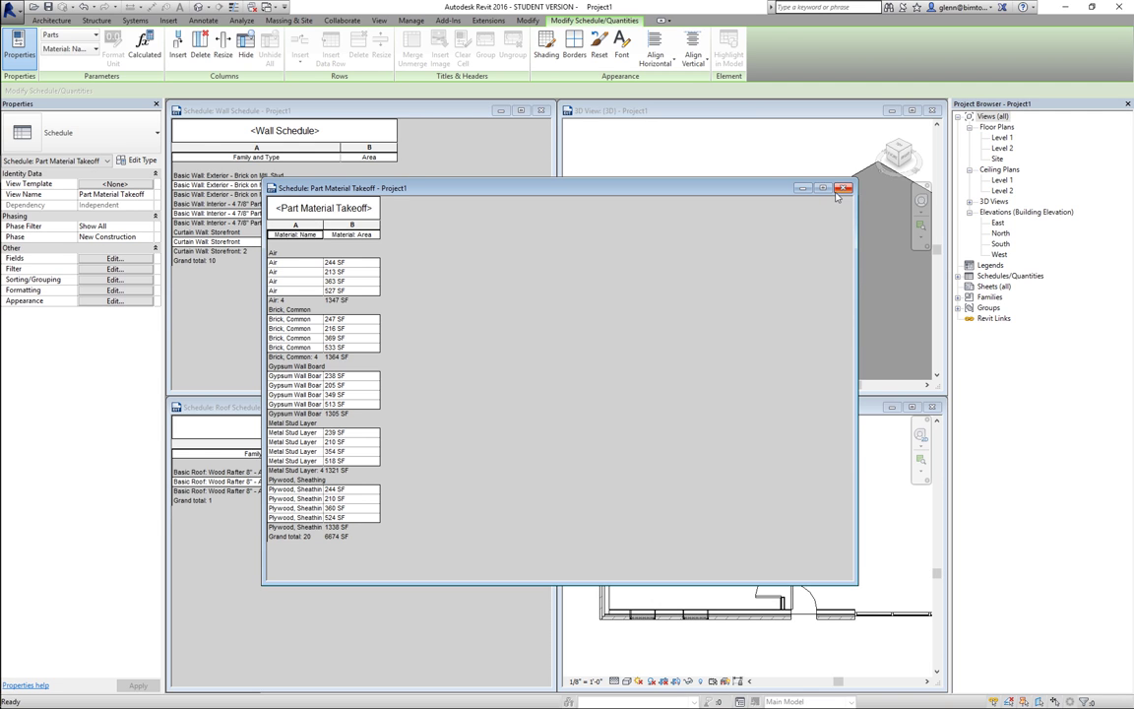
{"action": "left_click", "coordinate": [802, 188]}
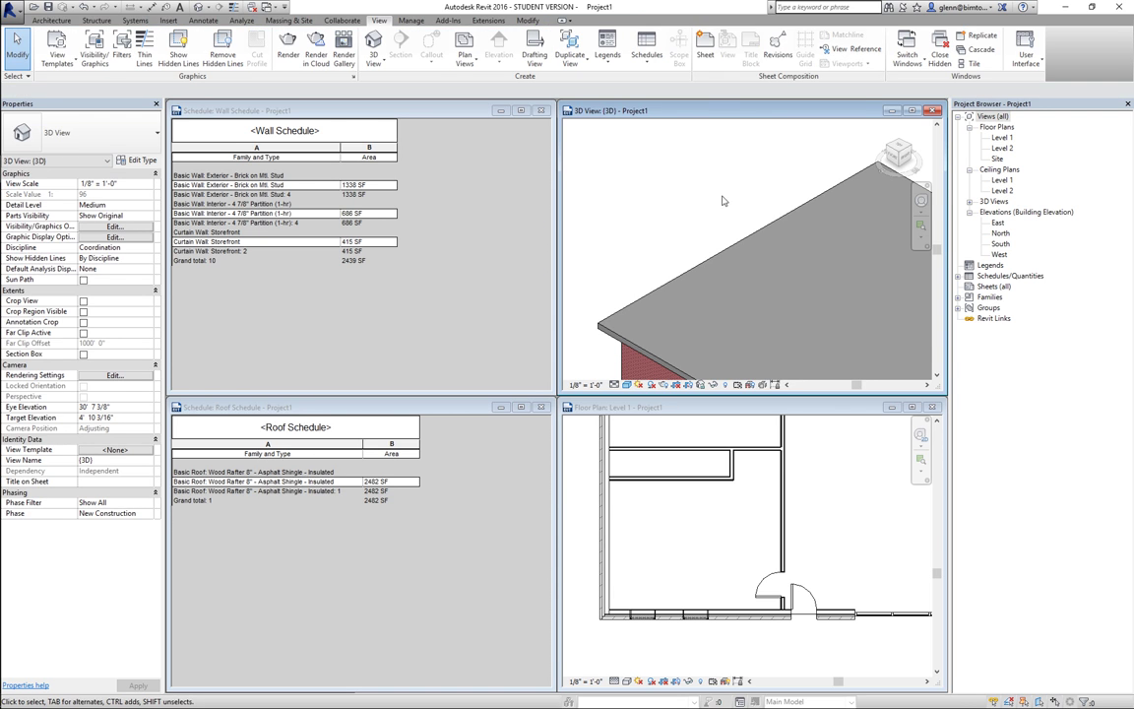
- Maximize the 3D view and export the whole building to the Desktop as a Navisworks .nwc file named Feb 8 Sample Bldg
{"action": "left_click", "coordinate": [912, 112]}
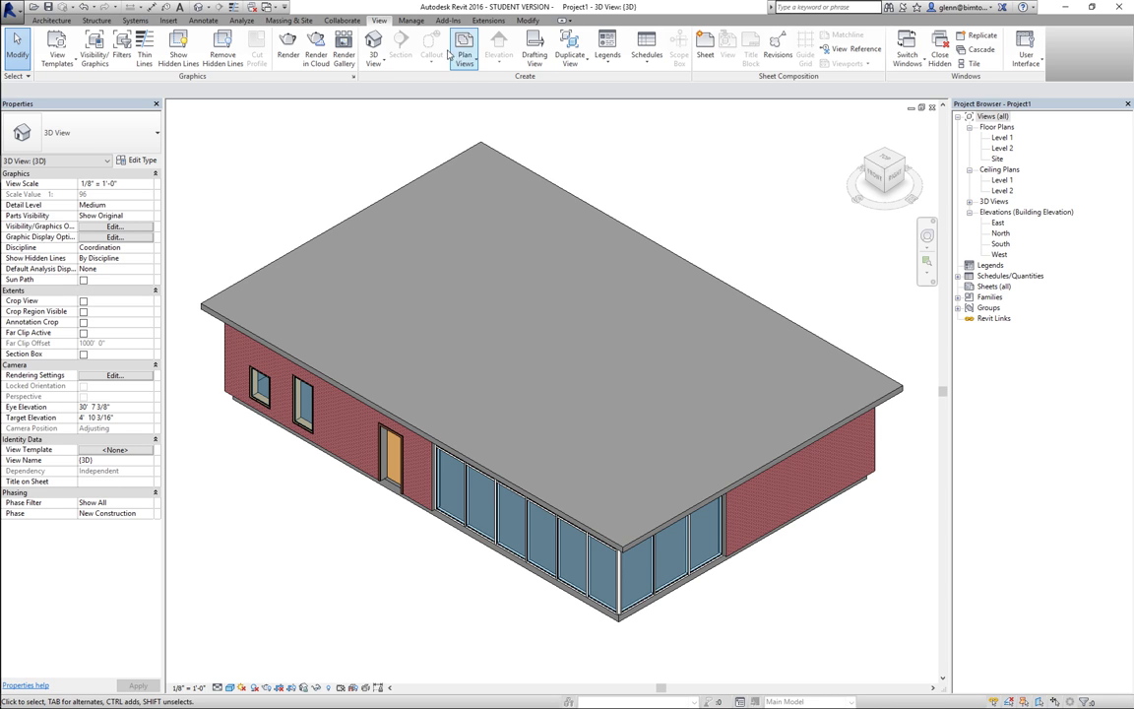
{"action": "scroll", "coordinate": [399, 25], "scroll_direction": "down", "scroll_amount": 2}
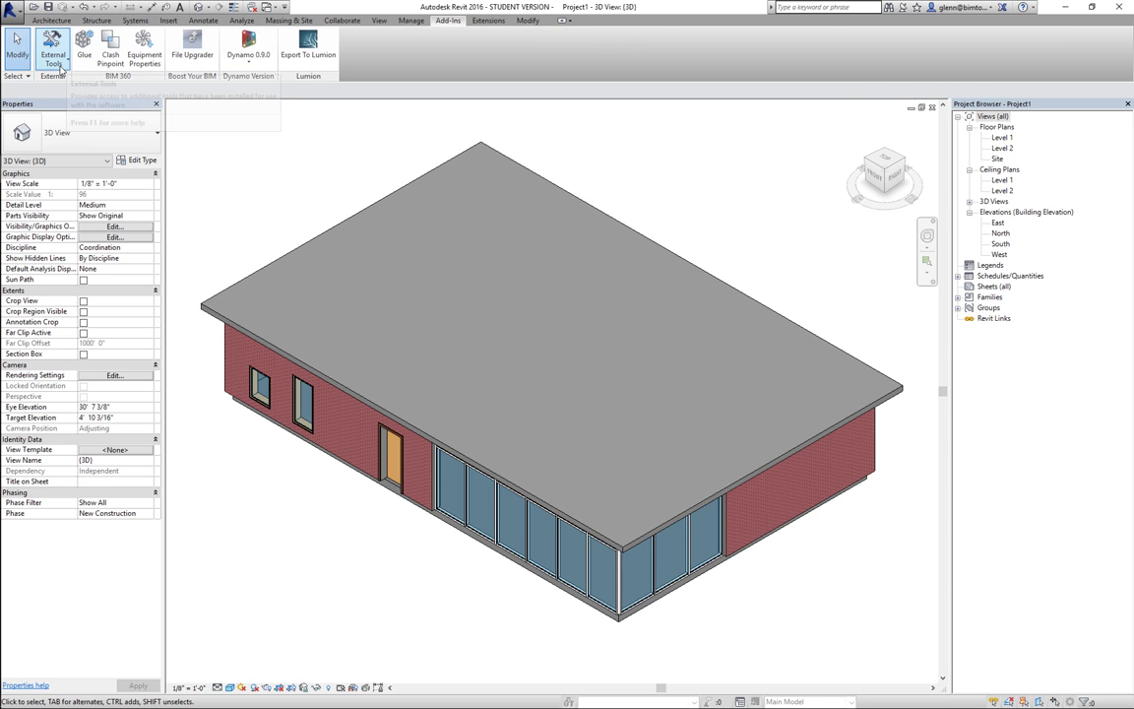
{"action": "left_click", "coordinate": [54, 54]}
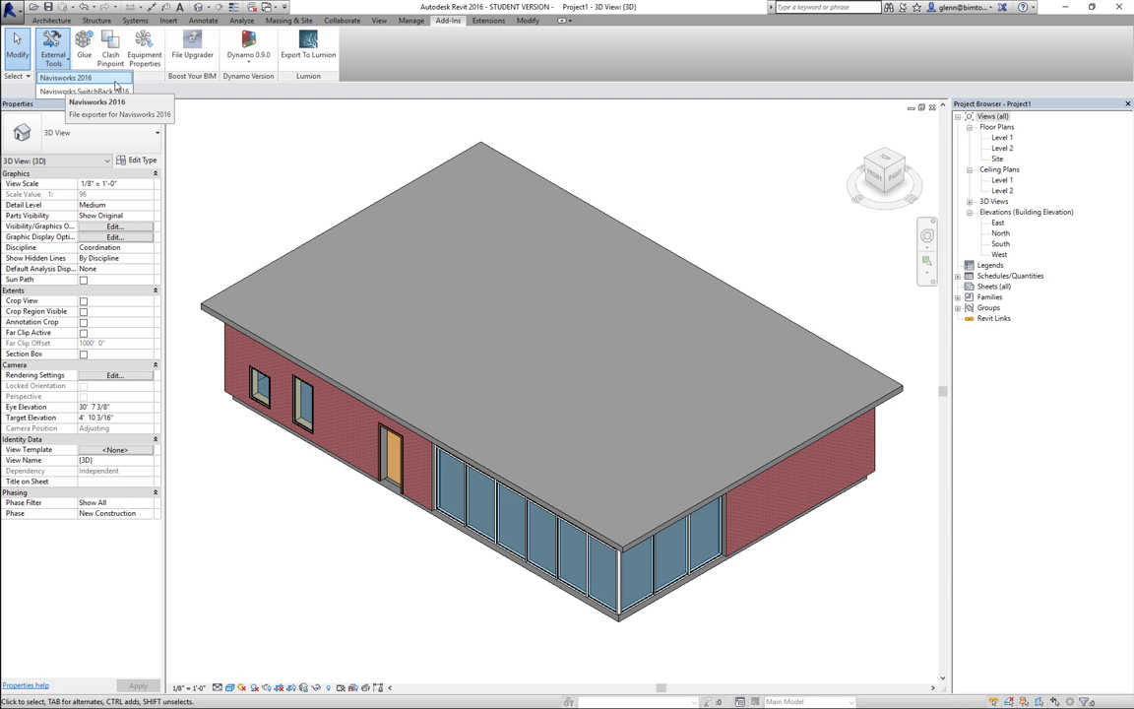
{"action": "left_click", "coordinate": [114, 81]}
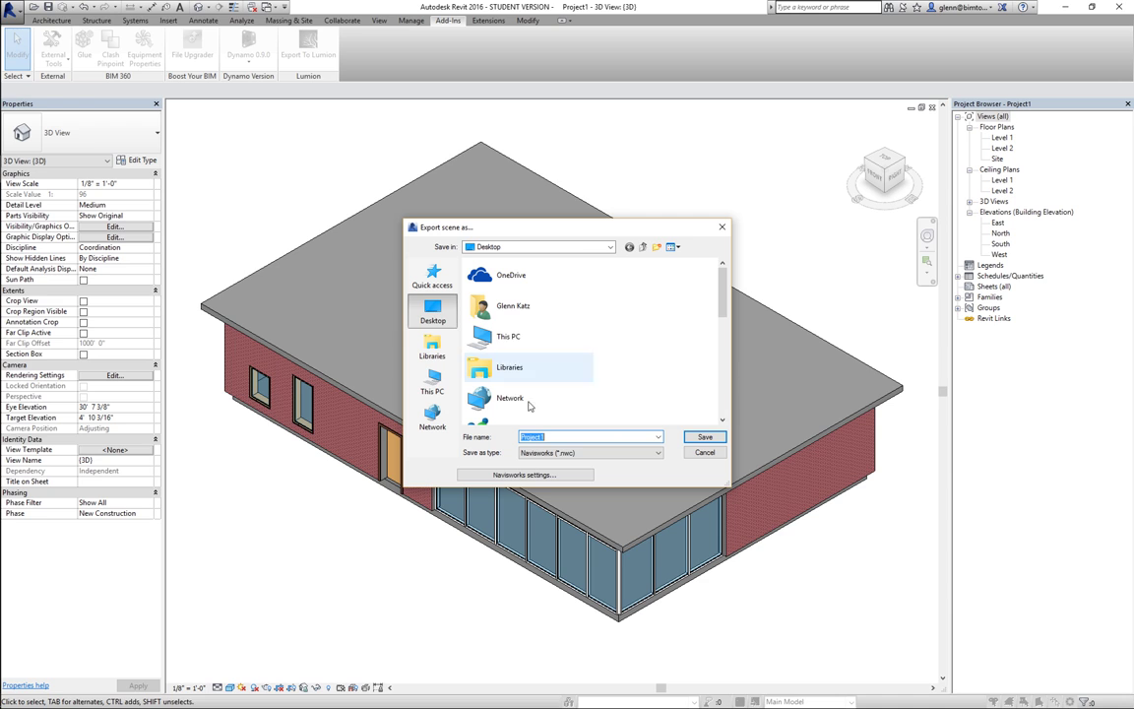
{"action": "left_click", "coordinate": [556, 439]}
{"action": "double_click", "coordinate": [556, 439]}
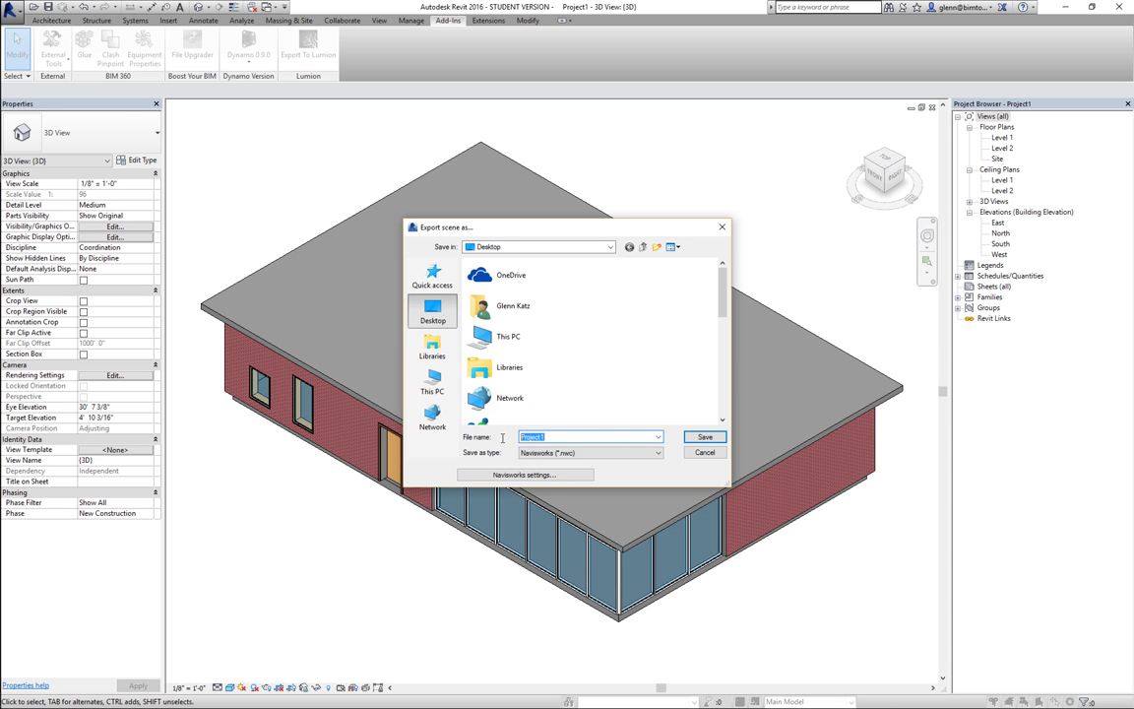
{"action": "key", "text": "BackSpace"}
{"action": "type", "text": "Feb 8 Sample Bldg"}
{"action": "key", "text": "Return"}
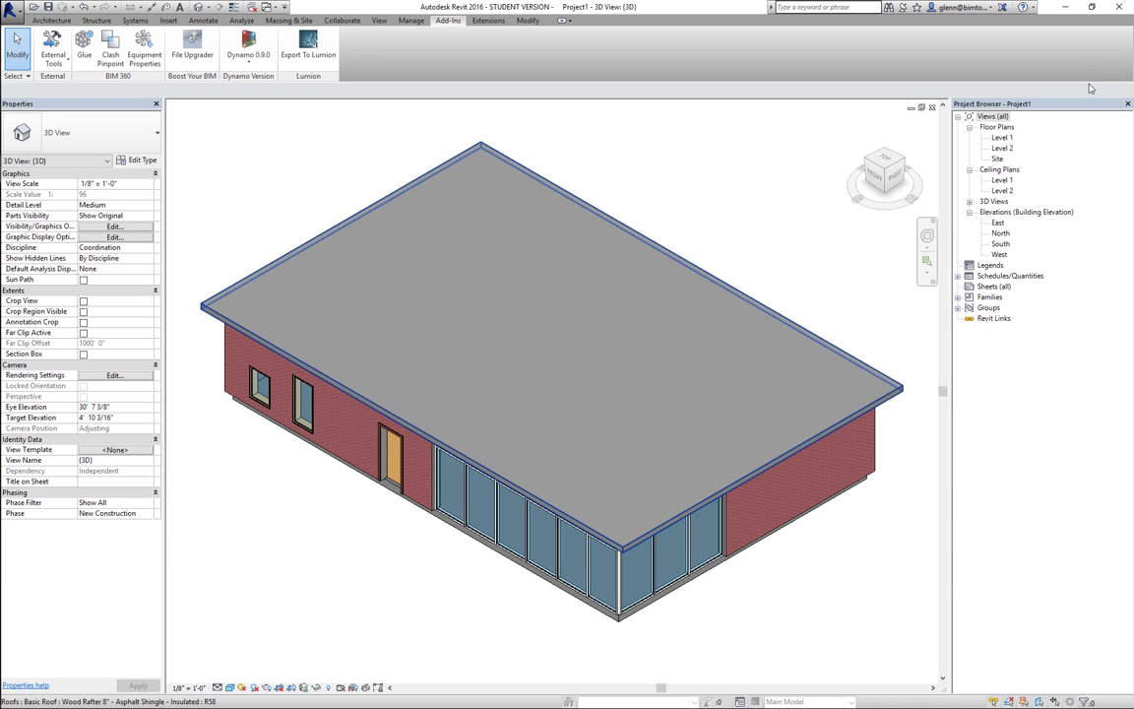
- Switch to Navisworks Manage 2016 and close the Quantification Workbook, Item Catalog, Resource Catalog, Saved Viewpoints, Properties and Sets windows, keeping the Selection Tree
{"action": "left_click", "coordinate": [1067, 11]}
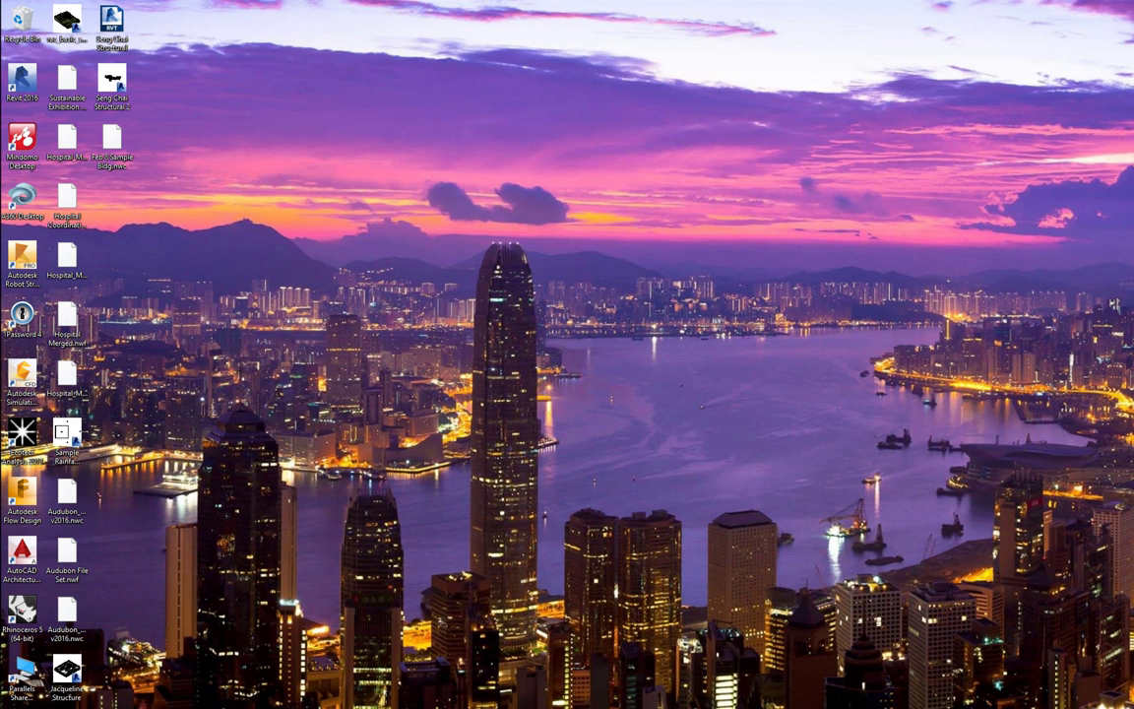
{"action": "mouse_move", "coordinate": [2, 254]}
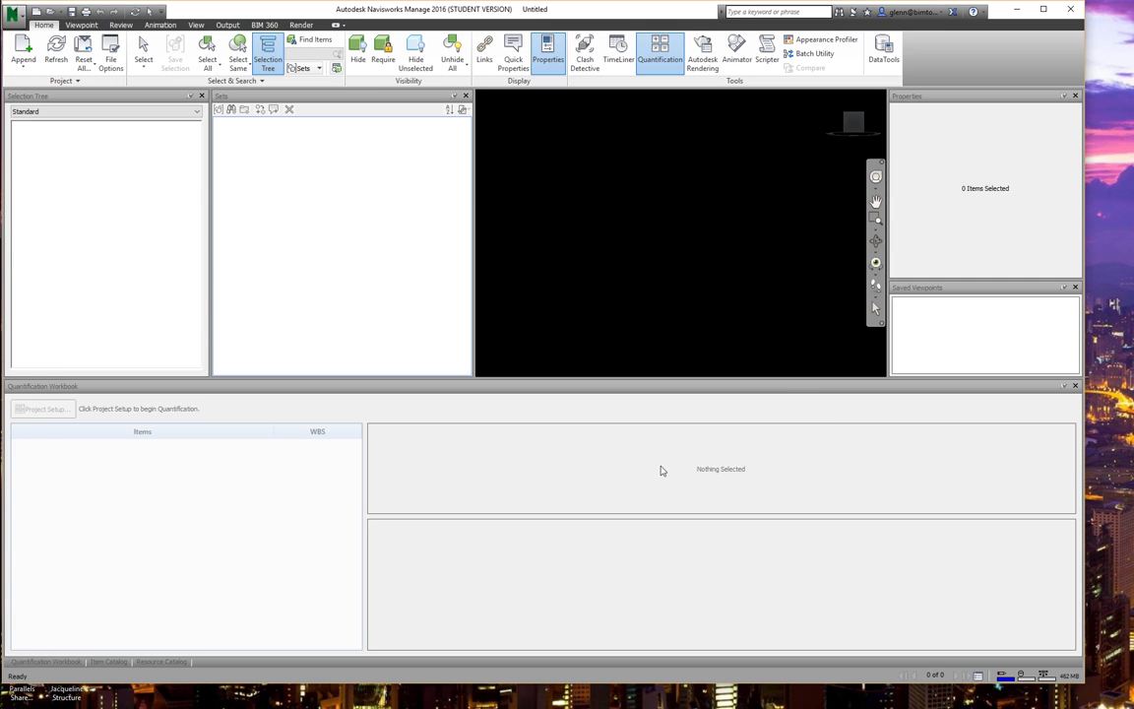
{"action": "left_click", "coordinate": [1076, 386]}
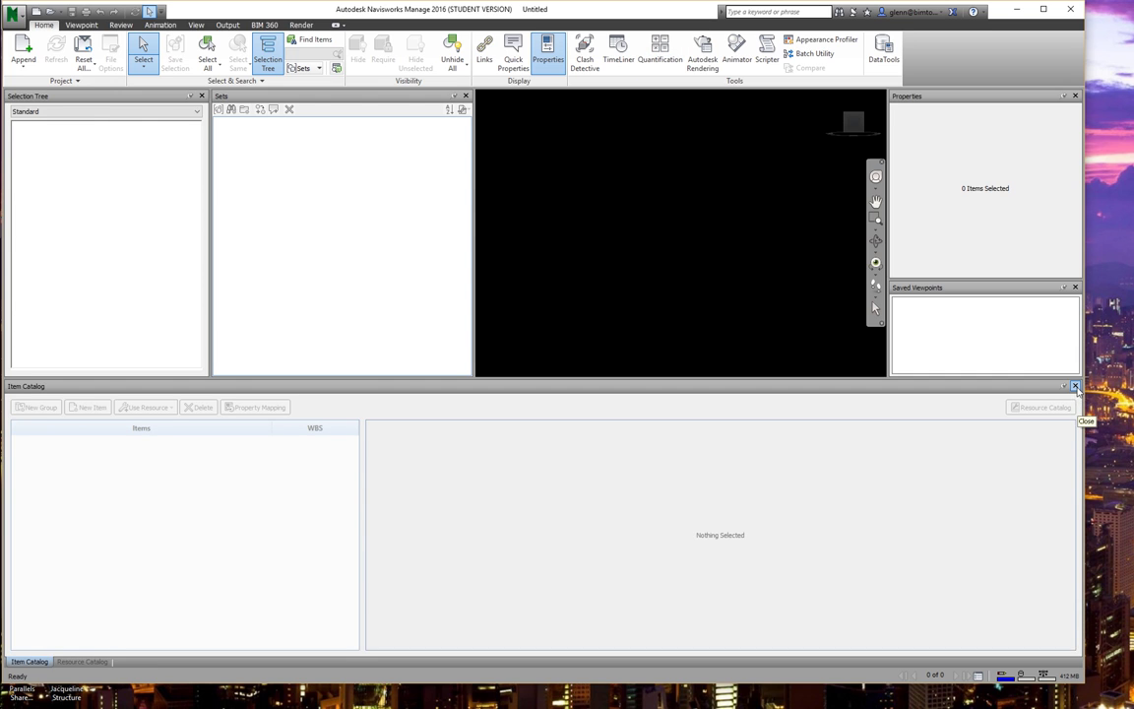
{"action": "left_click", "coordinate": [1076, 386]}
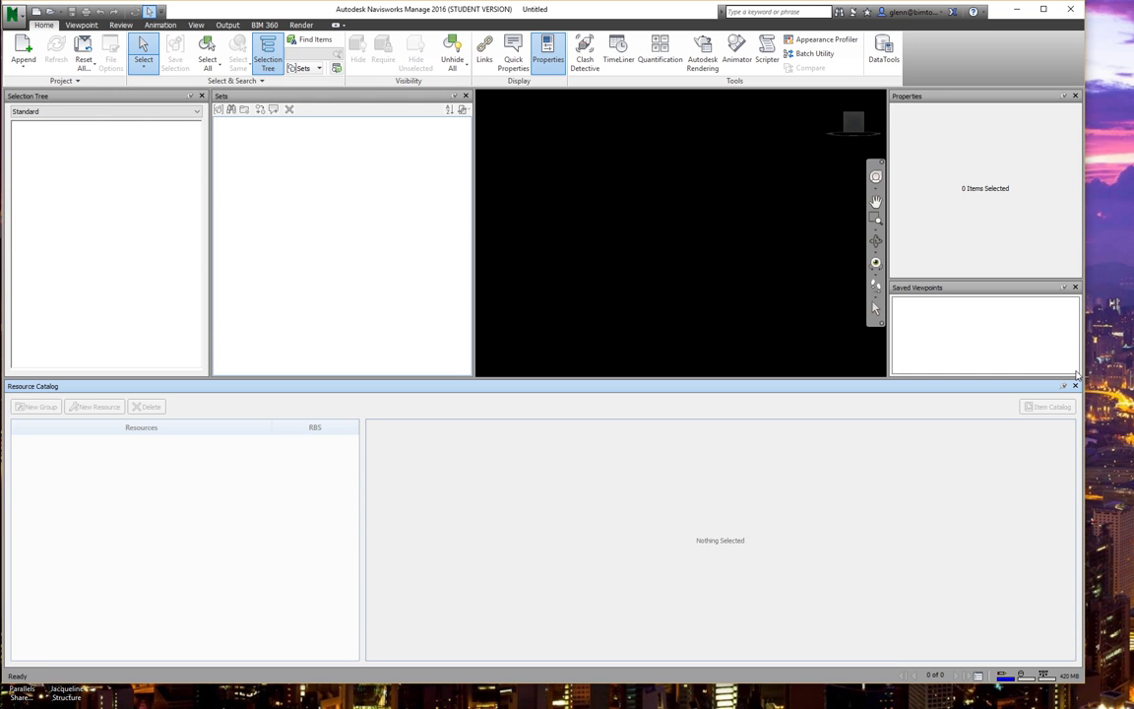
{"action": "left_click", "coordinate": [1075, 287]}
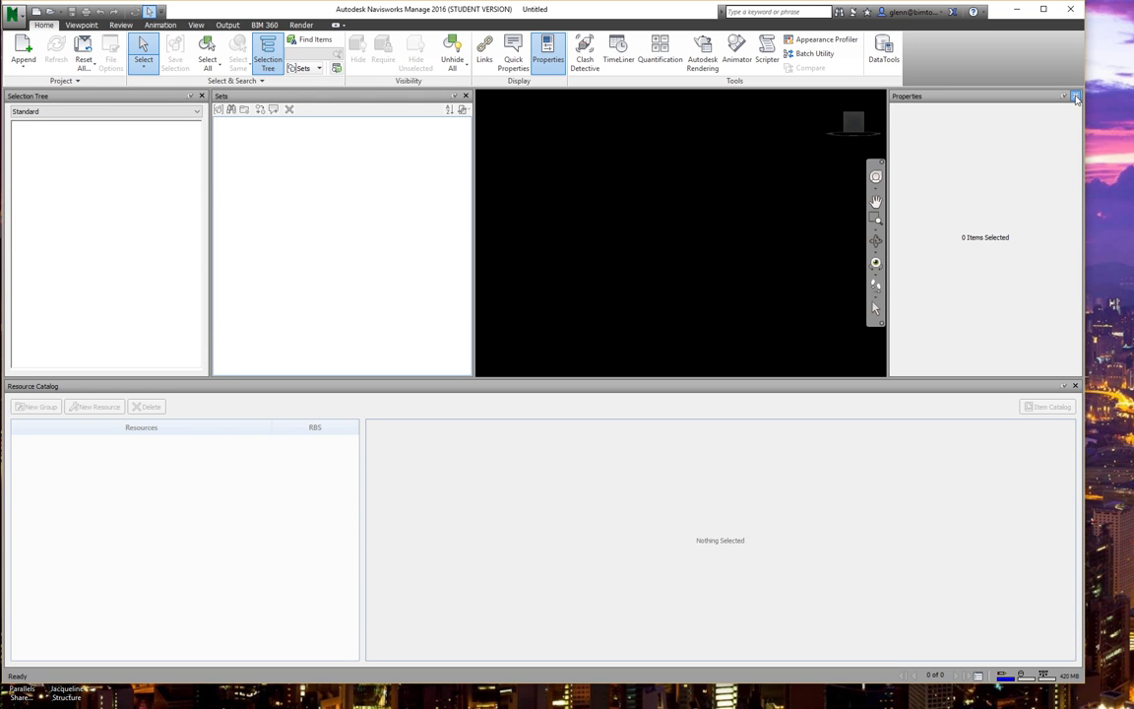
{"action": "left_click", "coordinate": [1075, 386]}
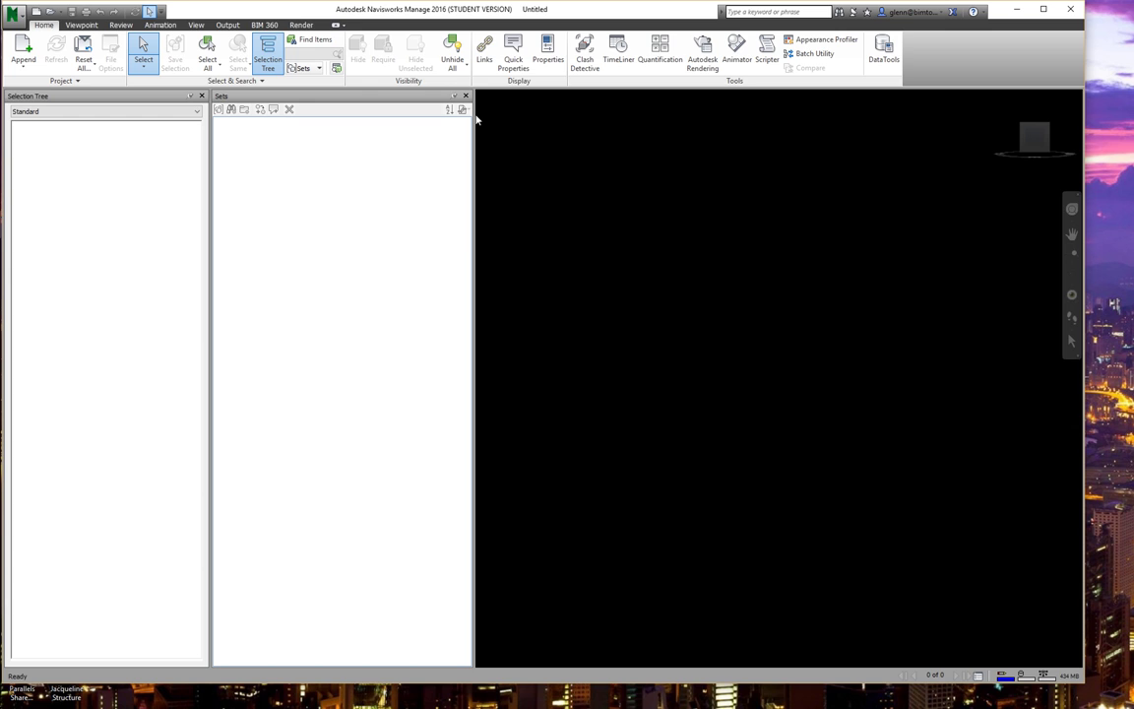
{"action": "left_click", "coordinate": [466, 95]}
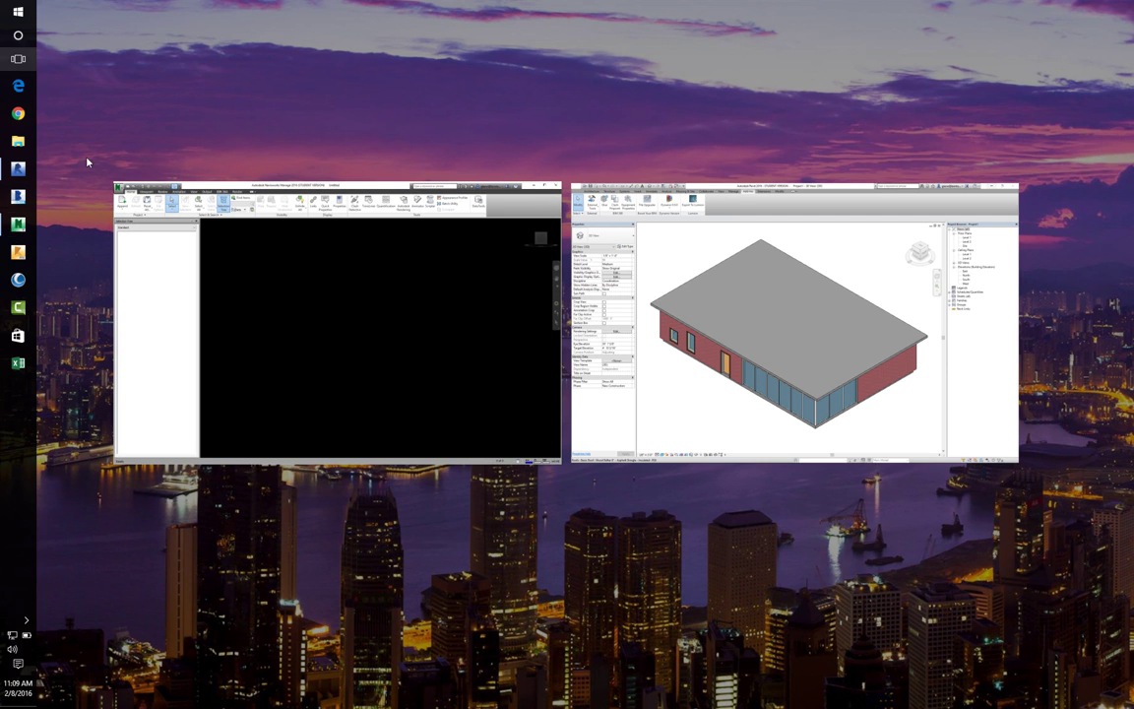
{"action": "left_click", "coordinate": [164, 264]}
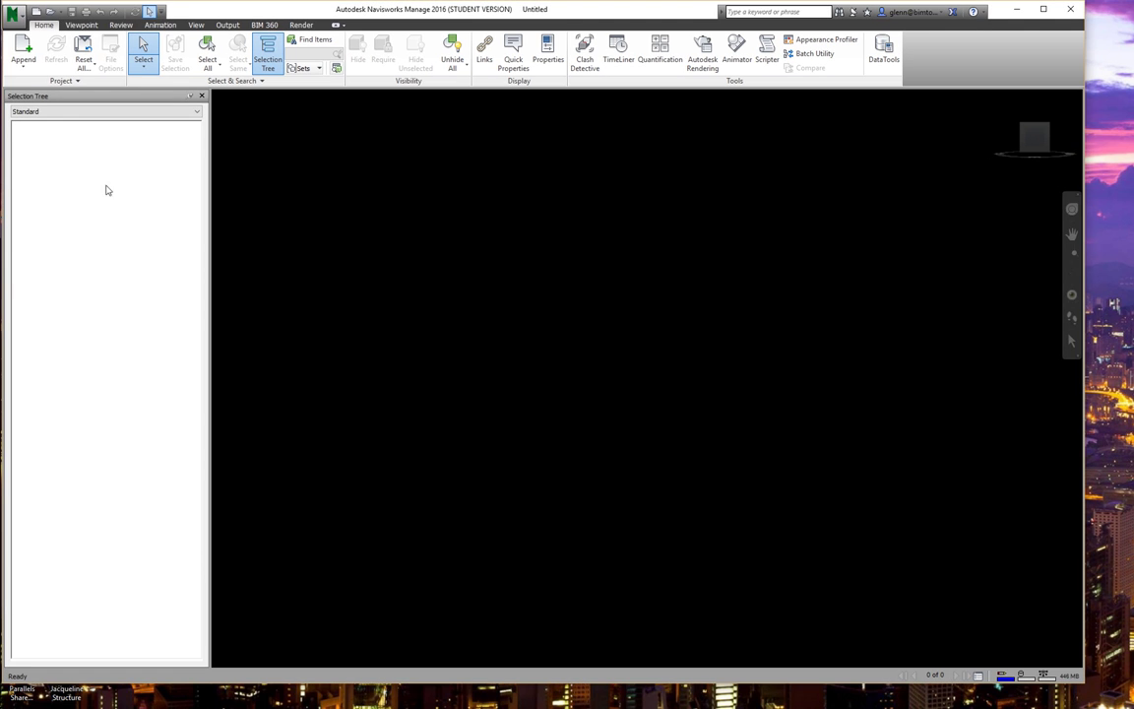
- Append Feb 8 Sample Bldg.nwc from the Desktop and show the building in the home view
{"action": "left_click", "coordinate": [30, 66]}
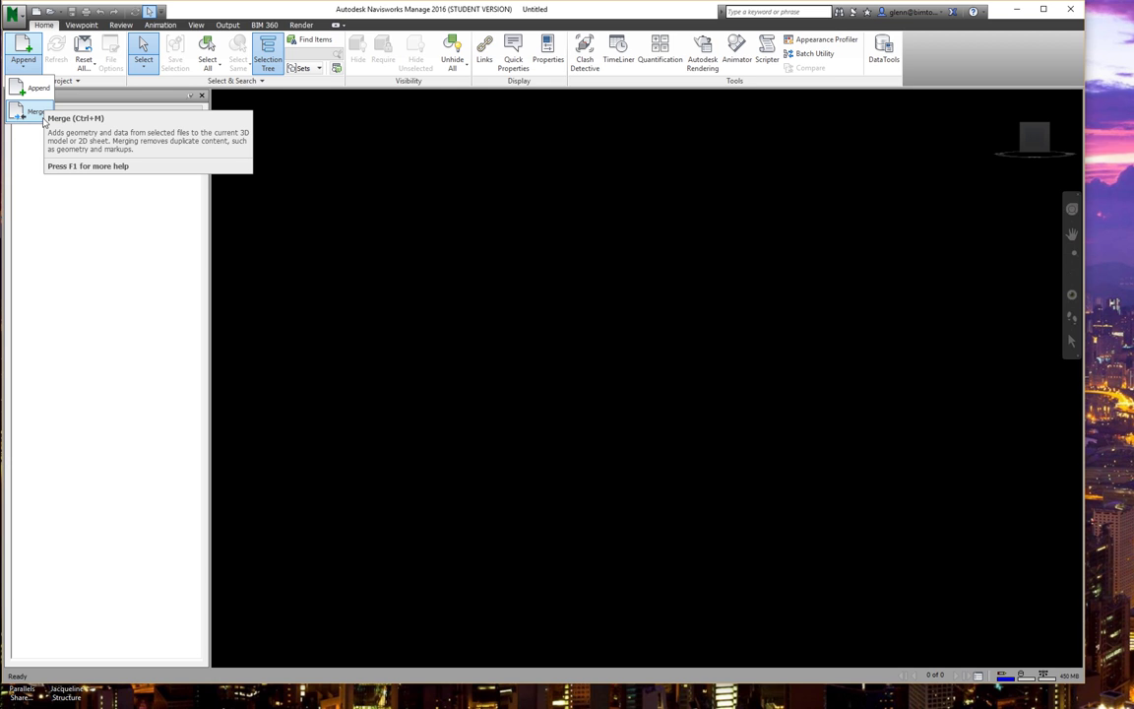
{"action": "left_click", "coordinate": [37, 89]}
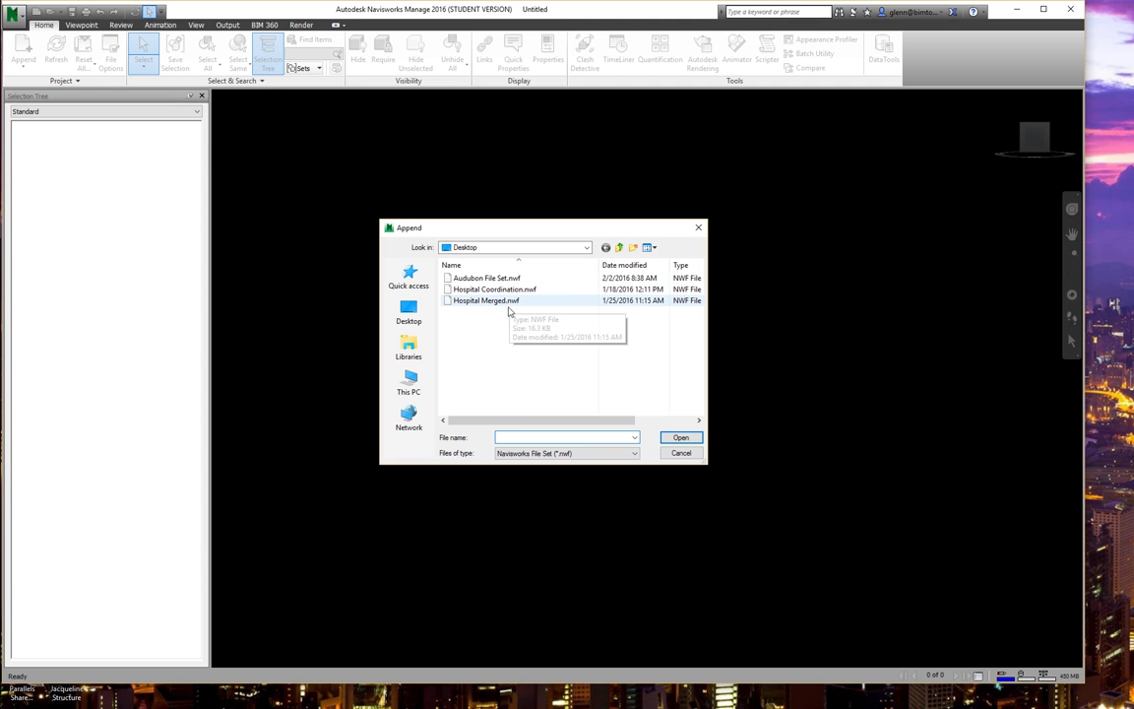
{"action": "left_click", "coordinate": [524, 453]}
{"action": "left_click", "coordinate": [526, 473]}
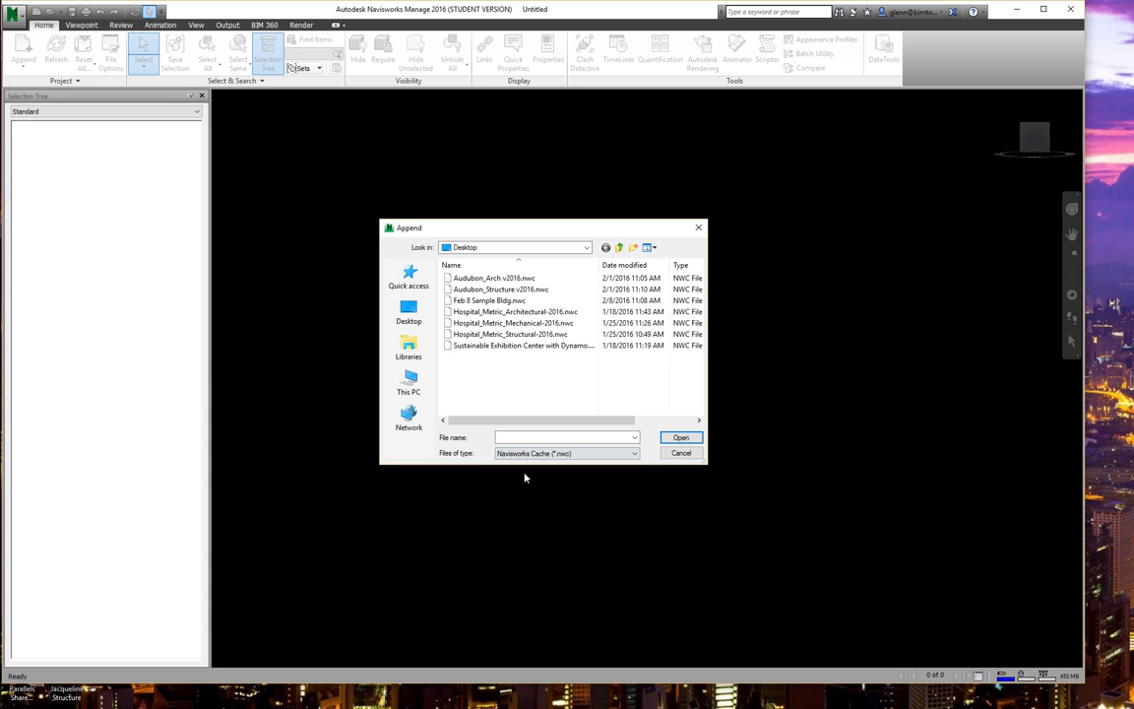
{"action": "left_click", "coordinate": [489, 301]}
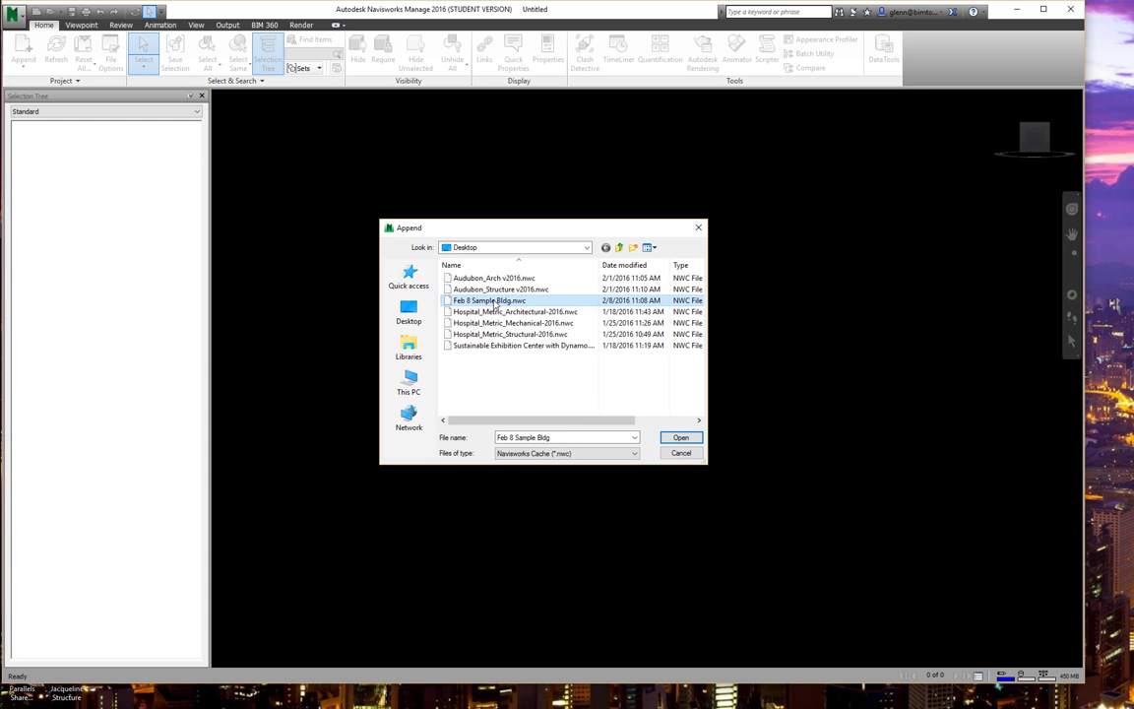
{"action": "left_click", "coordinate": [682, 440]}
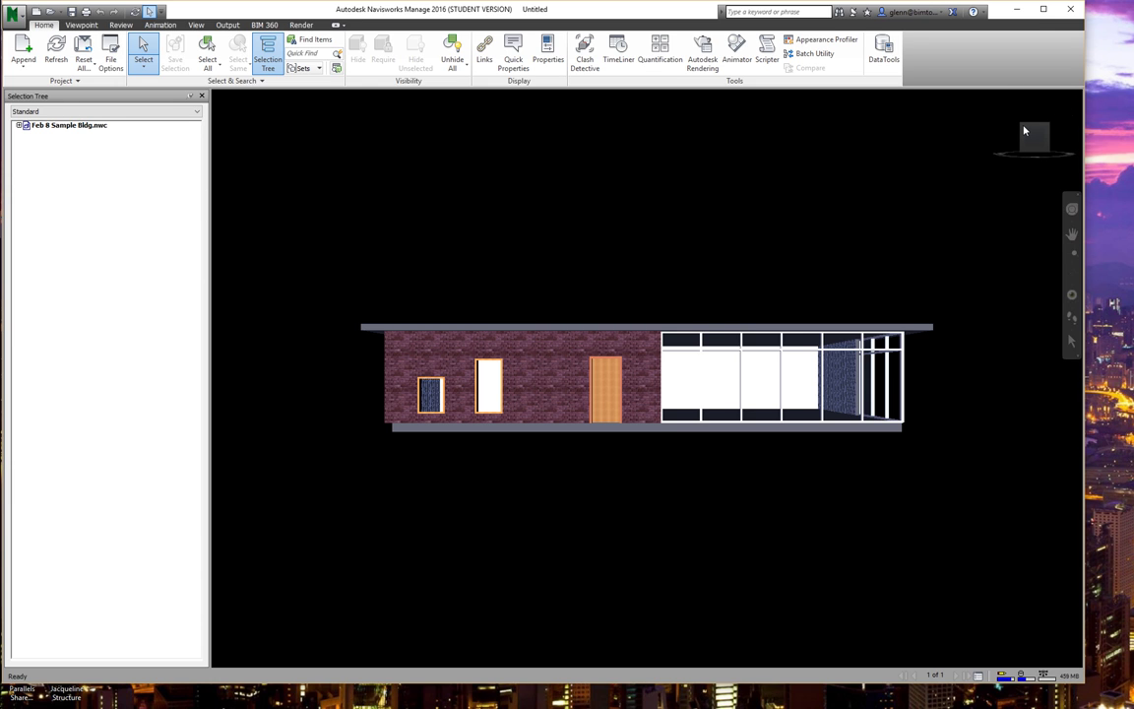
{"action": "mouse_move", "coordinate": [1032, 148]}
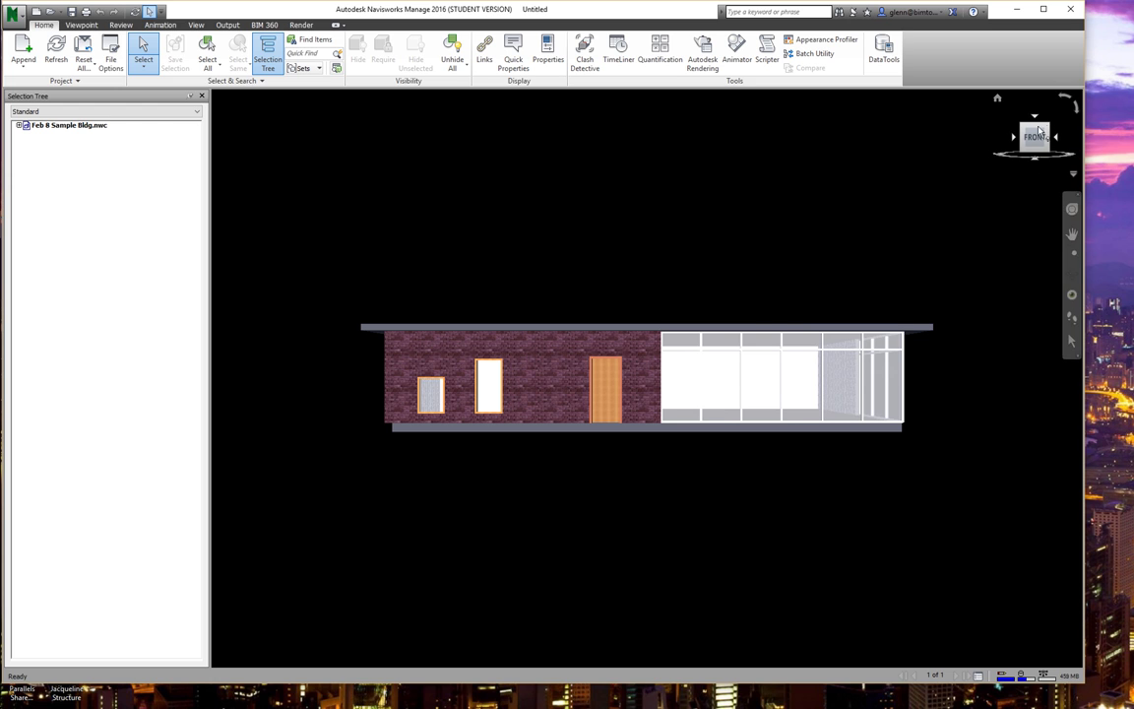
{"action": "left_click", "coordinate": [997, 101]}
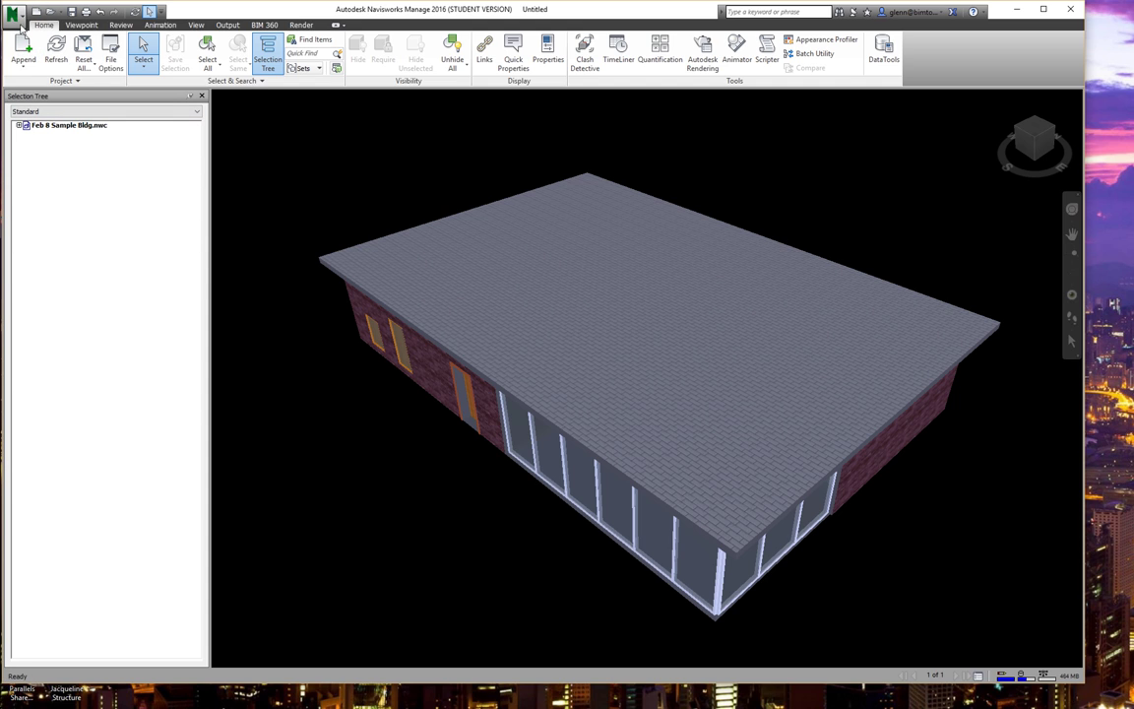
- Save the project to the Desktop as a Navisworks File Set (.nwf) named Feb 8 Quanitification
{"action": "left_click", "coordinate": [17, 20]}
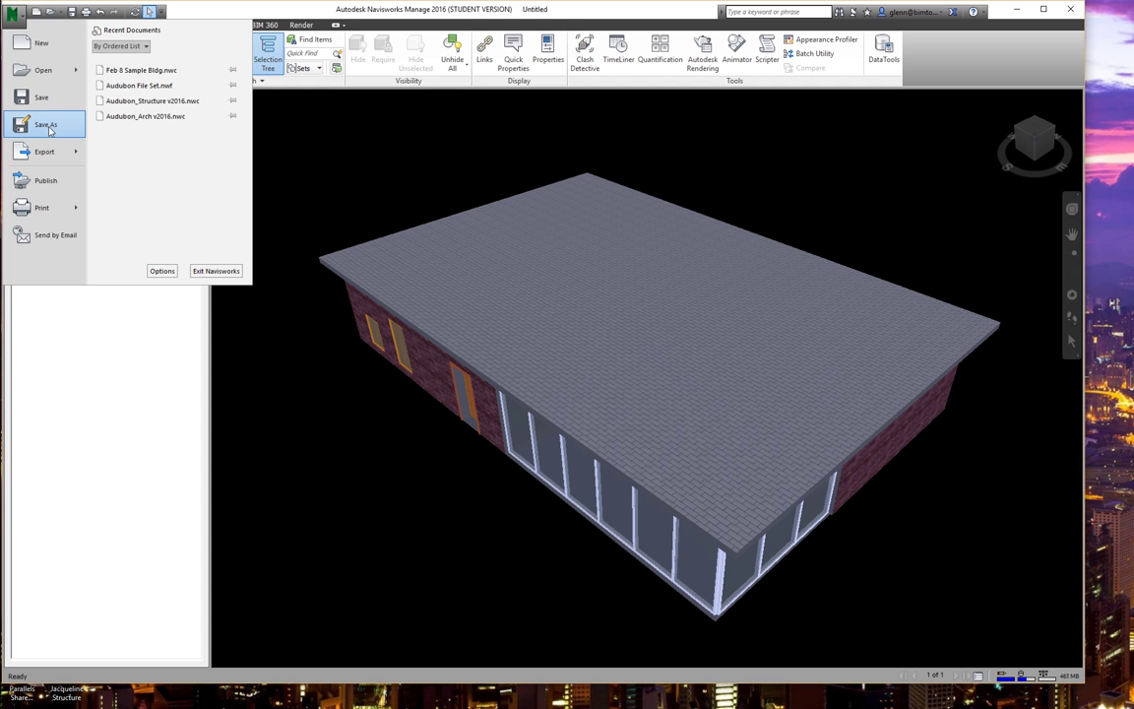
{"action": "left_click", "coordinate": [47, 127]}
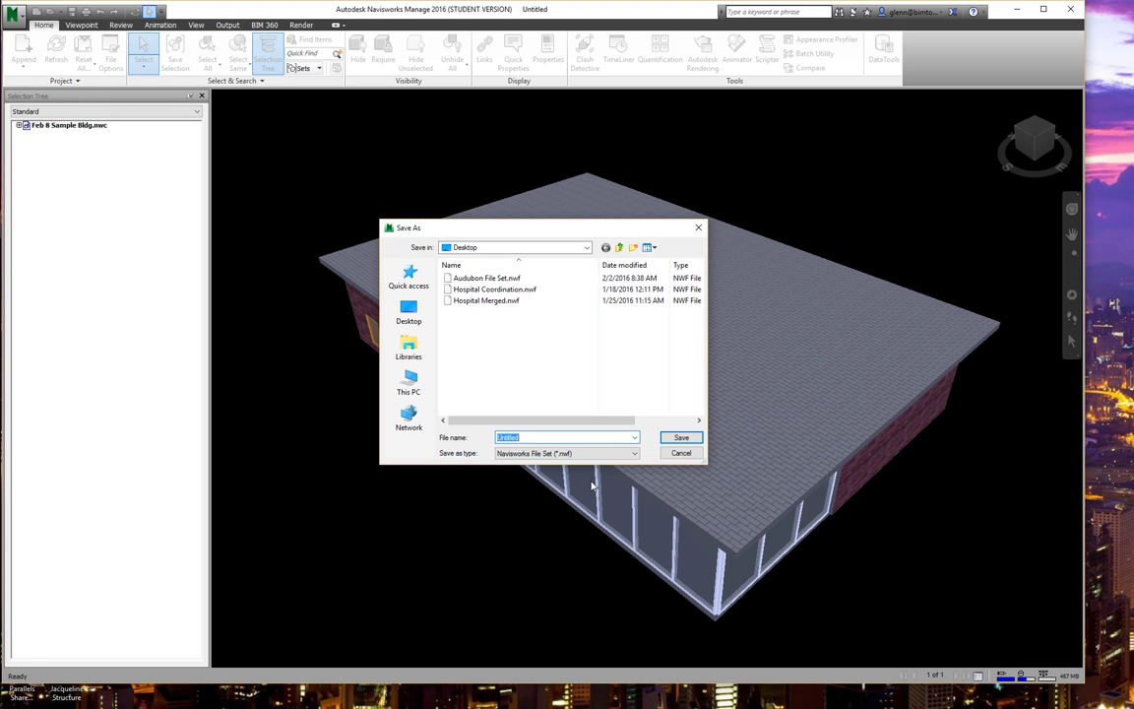
{"action": "left_click", "coordinate": [555, 437]}
{"action": "double_click", "coordinate": [554, 437]}
{"action": "type", "text": "Feb 8"}
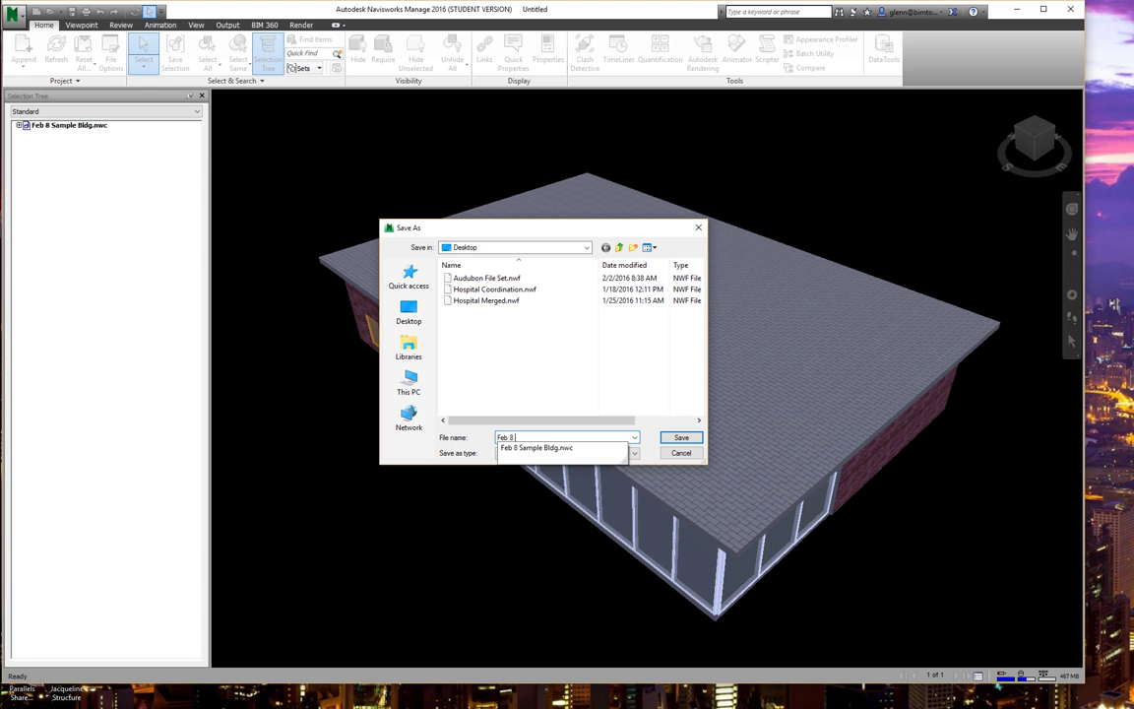
{"action": "type", "text": " Quanit"}
{"action": "type", "text": "f"}
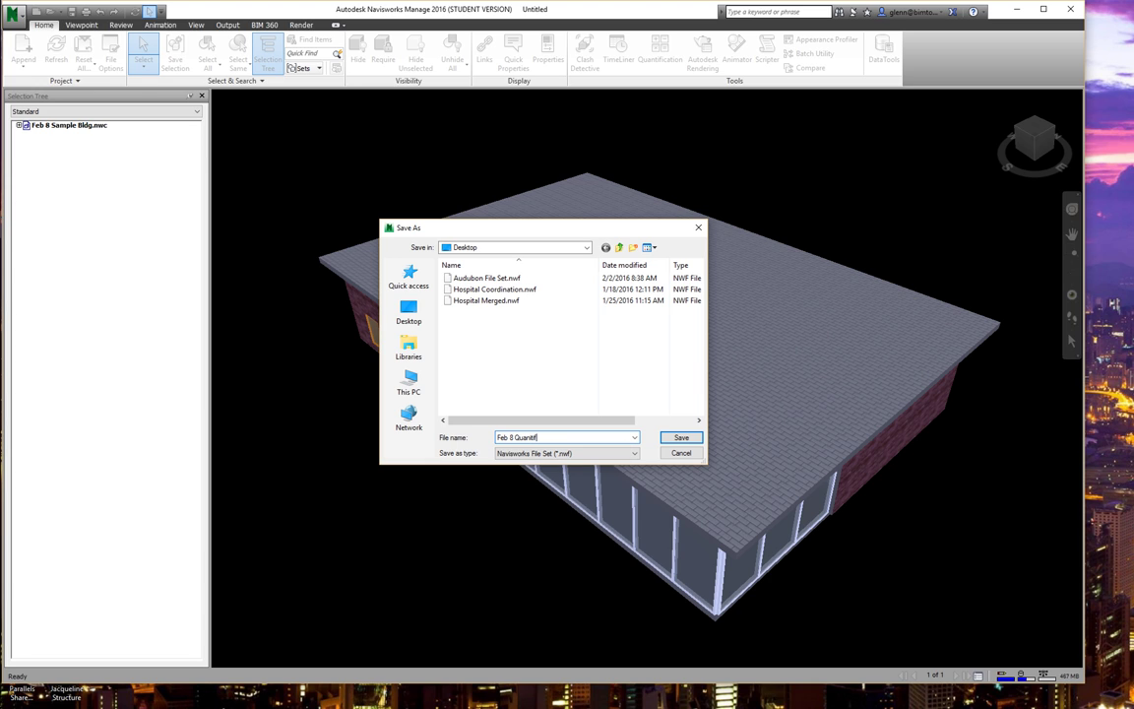
{"action": "type", "text": "ication"}
{"action": "key", "text": "Return"}
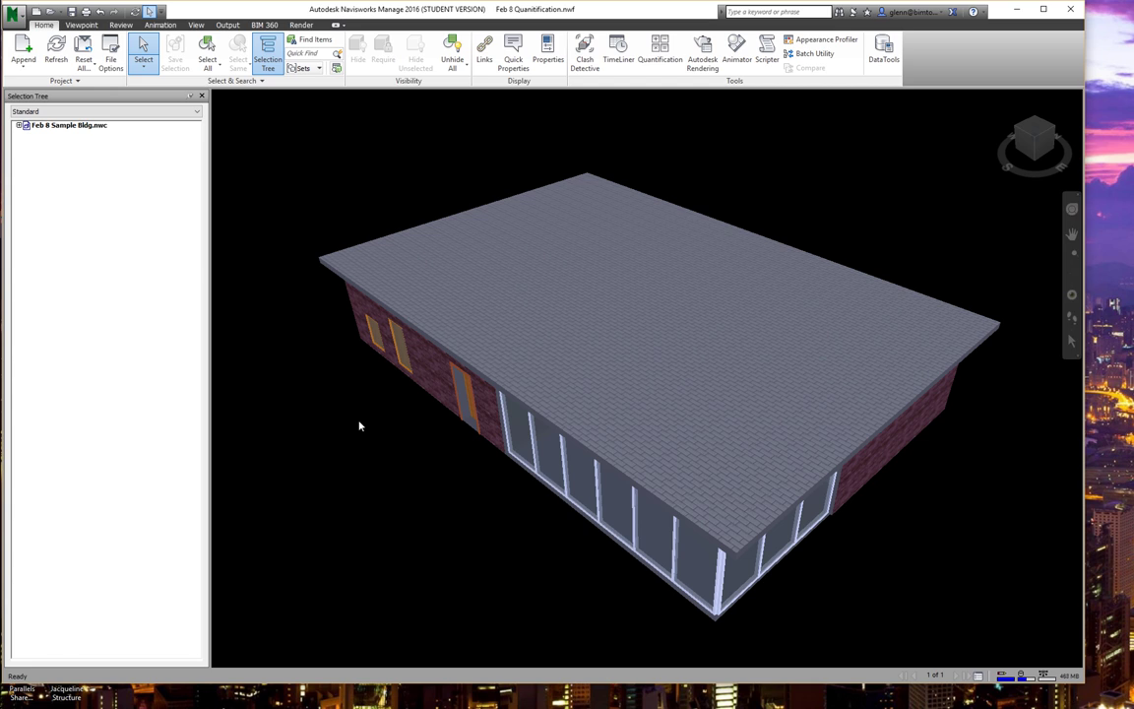
- Expand the building file's Level 1, Level 2 and Roofs branches in the Selection Tree
{"action": "left_click", "coordinate": [19, 126]}
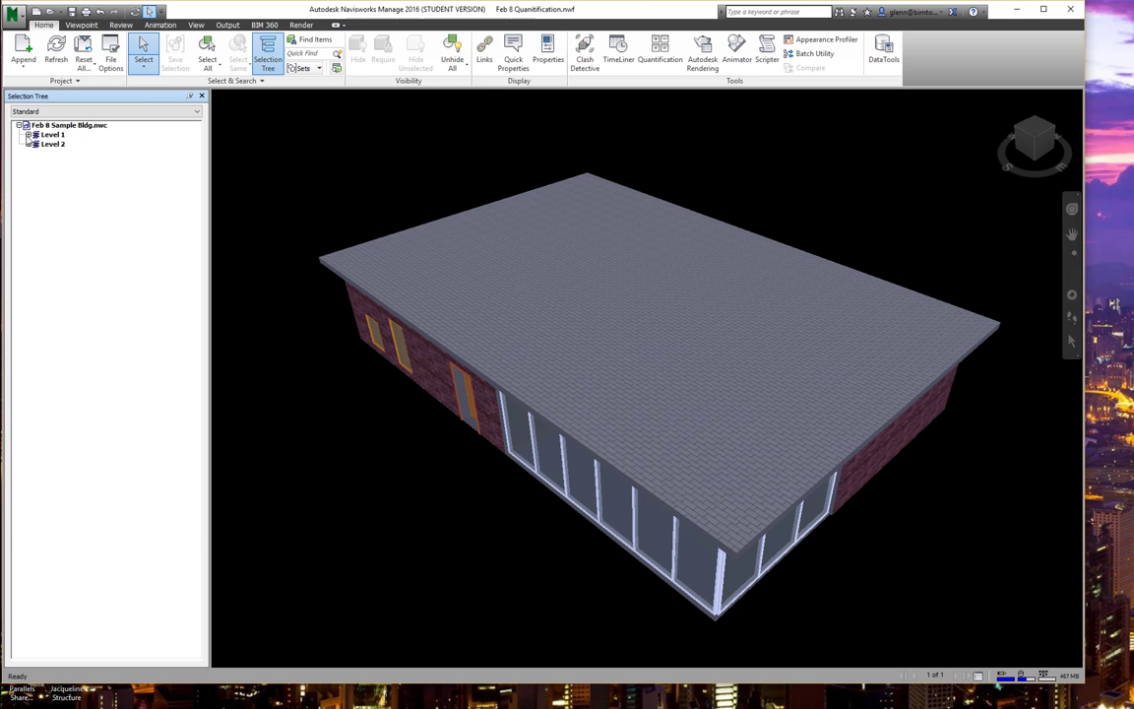
{"action": "left_click", "coordinate": [29, 135]}
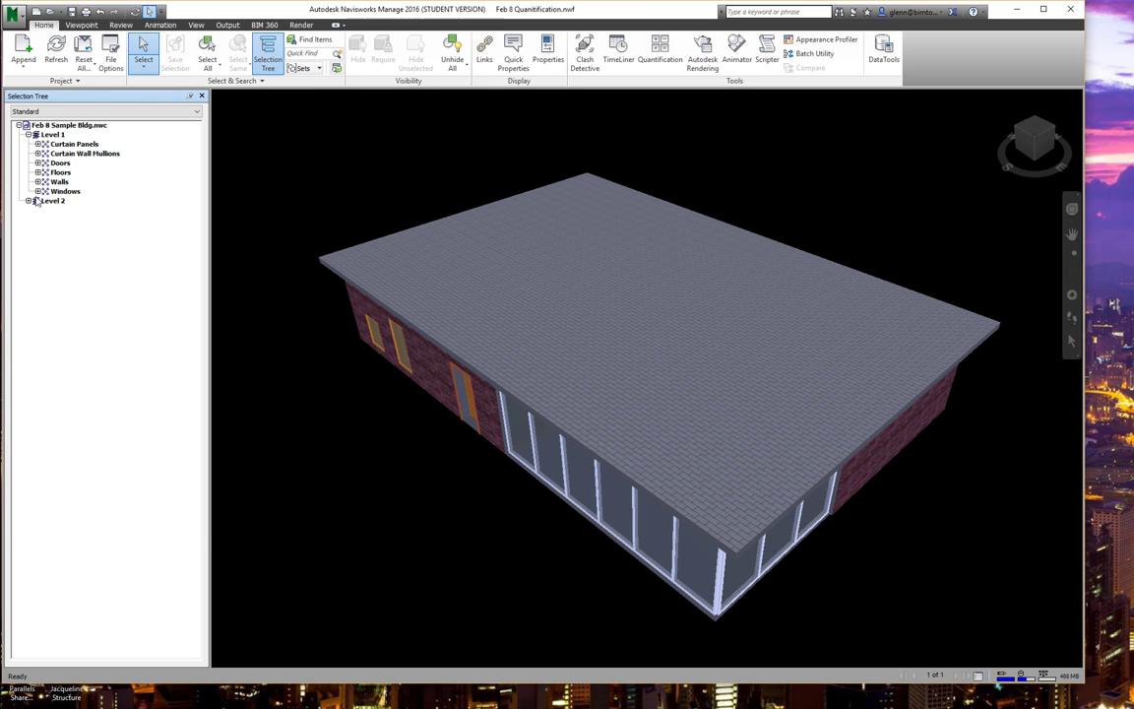
{"action": "left_click", "coordinate": [28, 200]}
{"action": "left_click", "coordinate": [37, 211]}
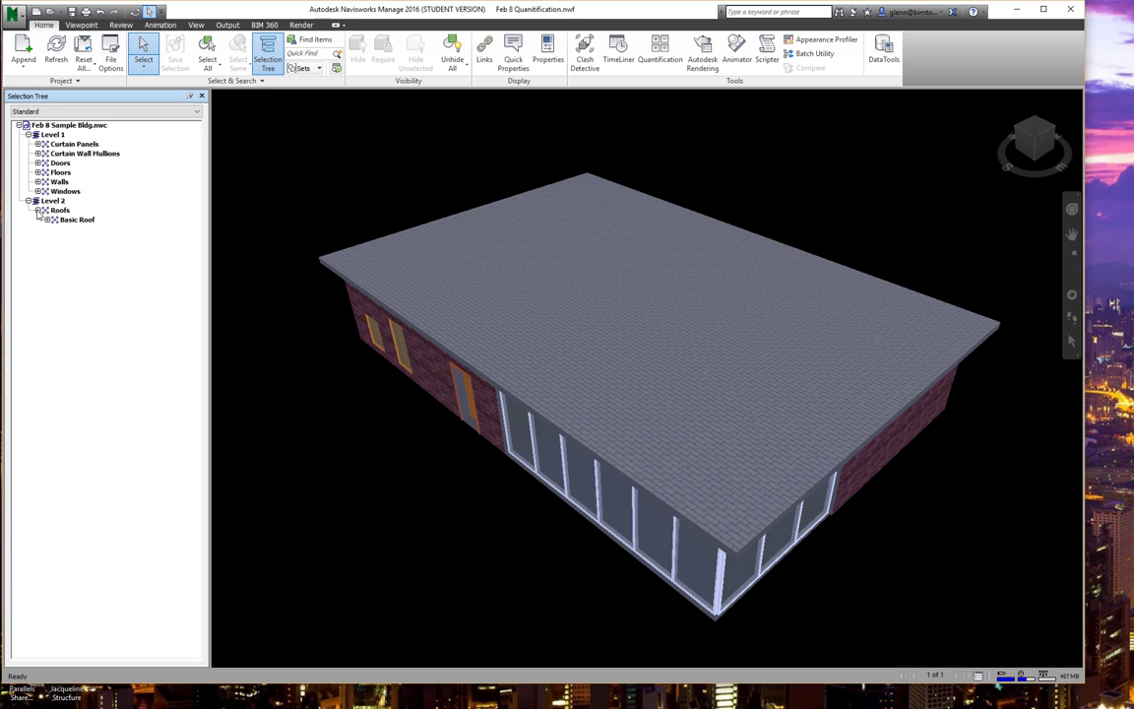
- Highlight the Level 1 Curtain Panels, Curtain Wall Mullions and Doors in the model one after another
{"action": "left_click", "coordinate": [88, 146]}
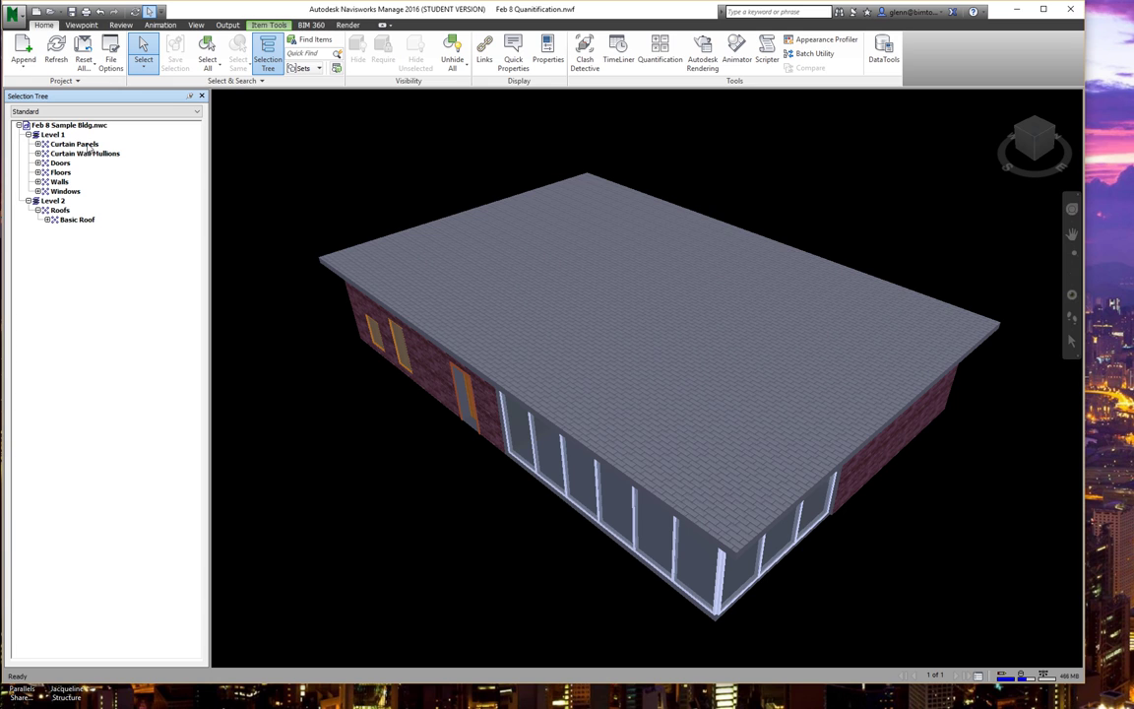
{"action": "left_click", "coordinate": [89, 146]}
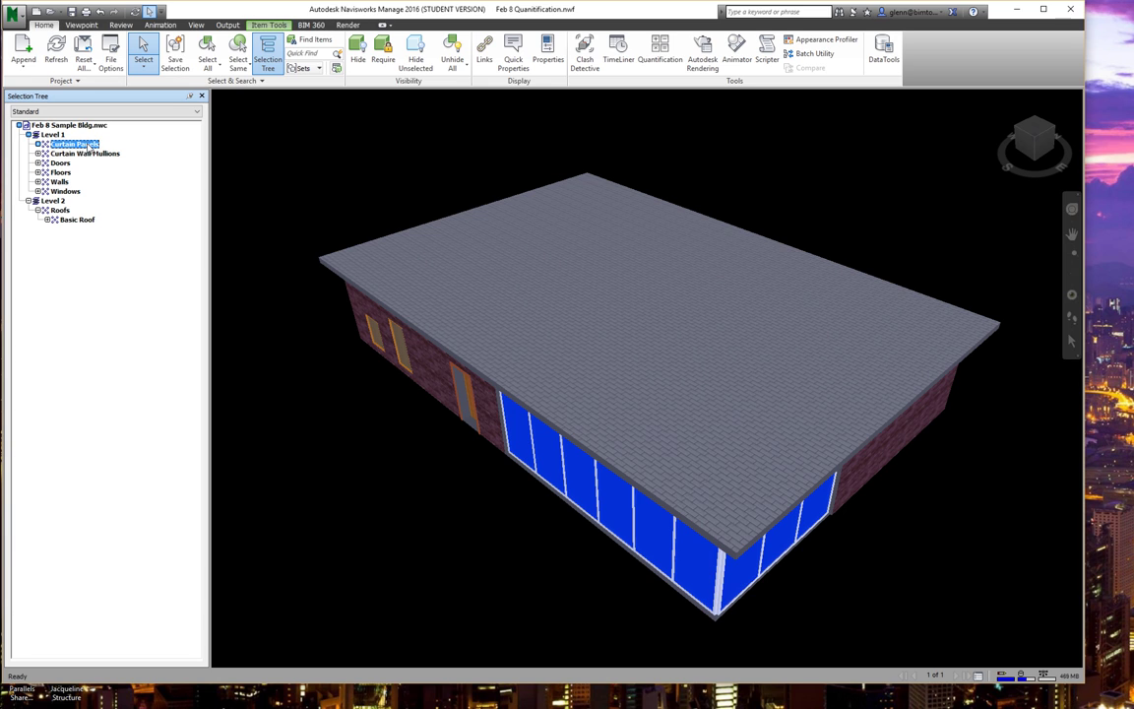
{"action": "left_click", "coordinate": [88, 155]}
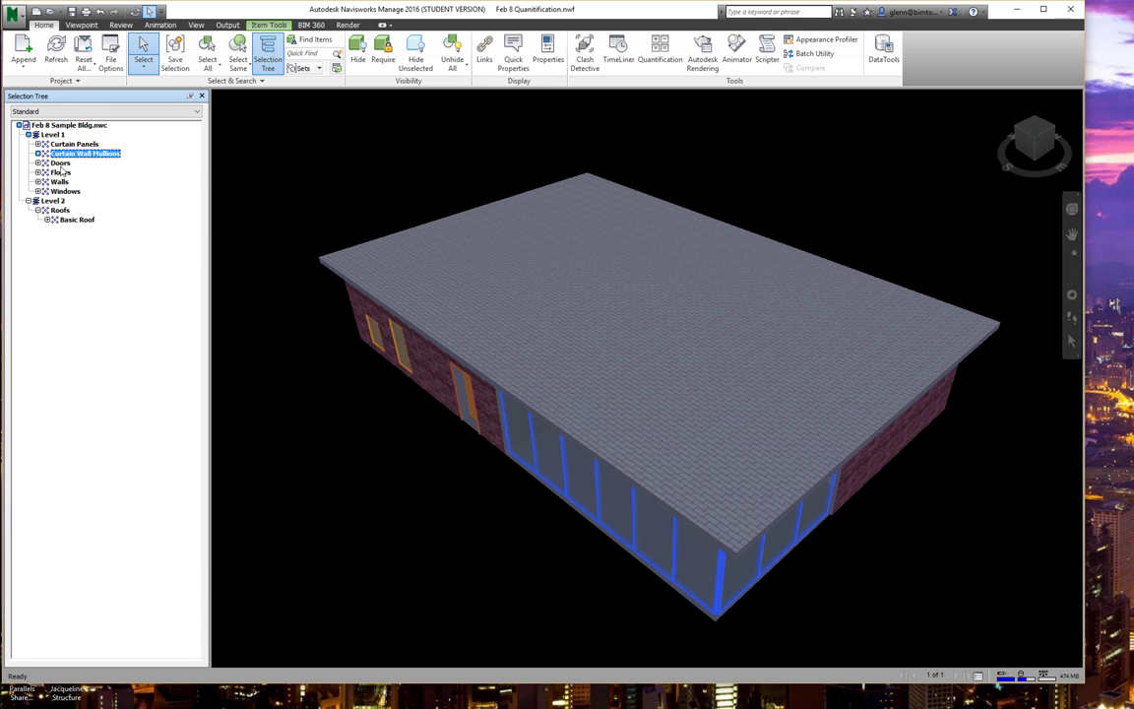
{"action": "left_click", "coordinate": [60, 164]}
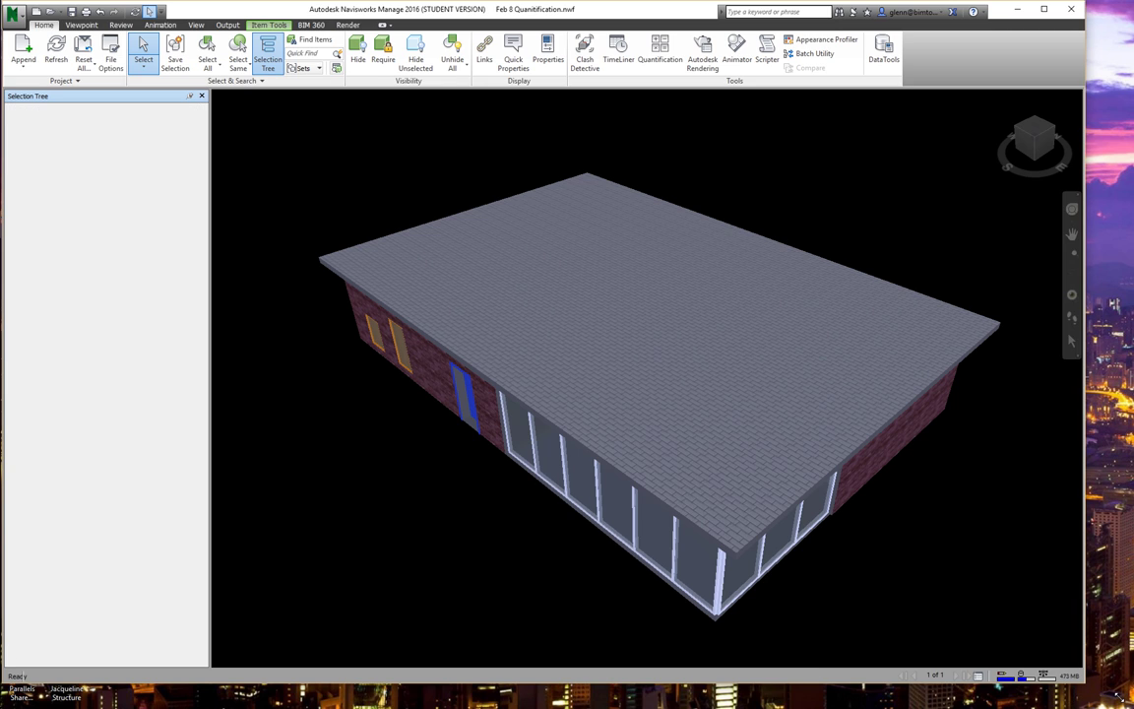
- Enlarge the application window and open the Quantification Workbook, with the Sheet Browser closed
{"action": "left_click_drag", "start_coordinate": [1117, 694], "coordinate": [1127, 698]}
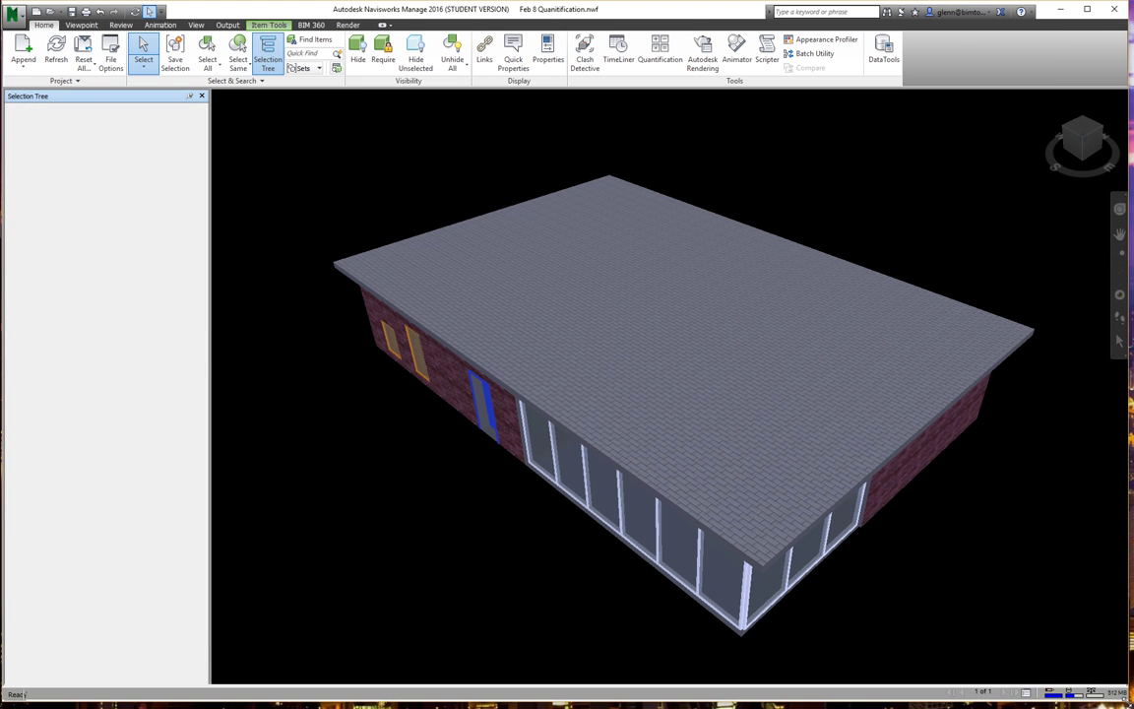
{"action": "left_click", "coordinate": [661, 54]}
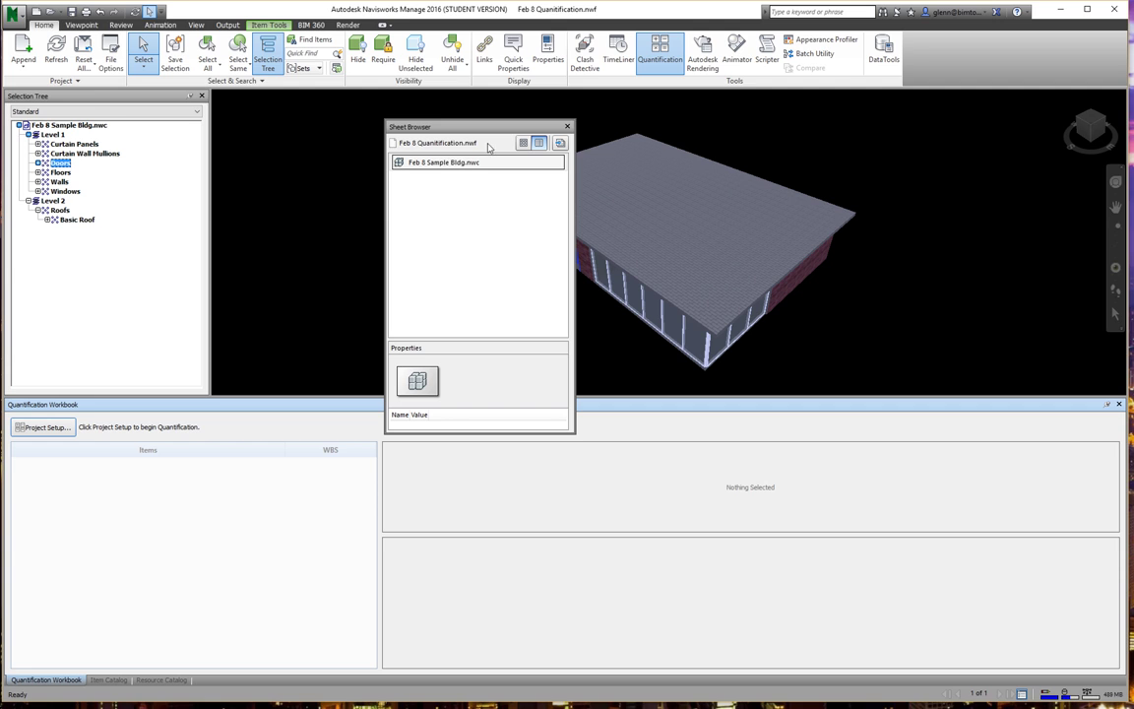
{"action": "left_click", "coordinate": [568, 128]}
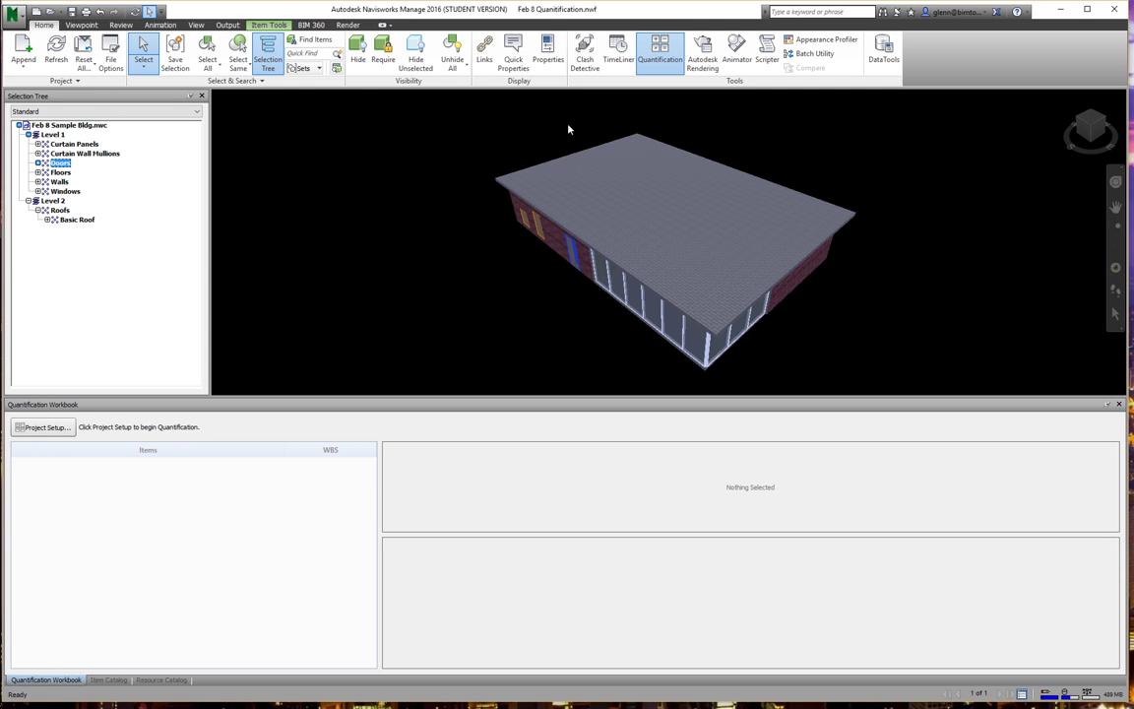
- Start the Quantification project setup, postpone the getting started tutorials and use None as the takeoff catalog
{"action": "left_click", "coordinate": [59, 429]}
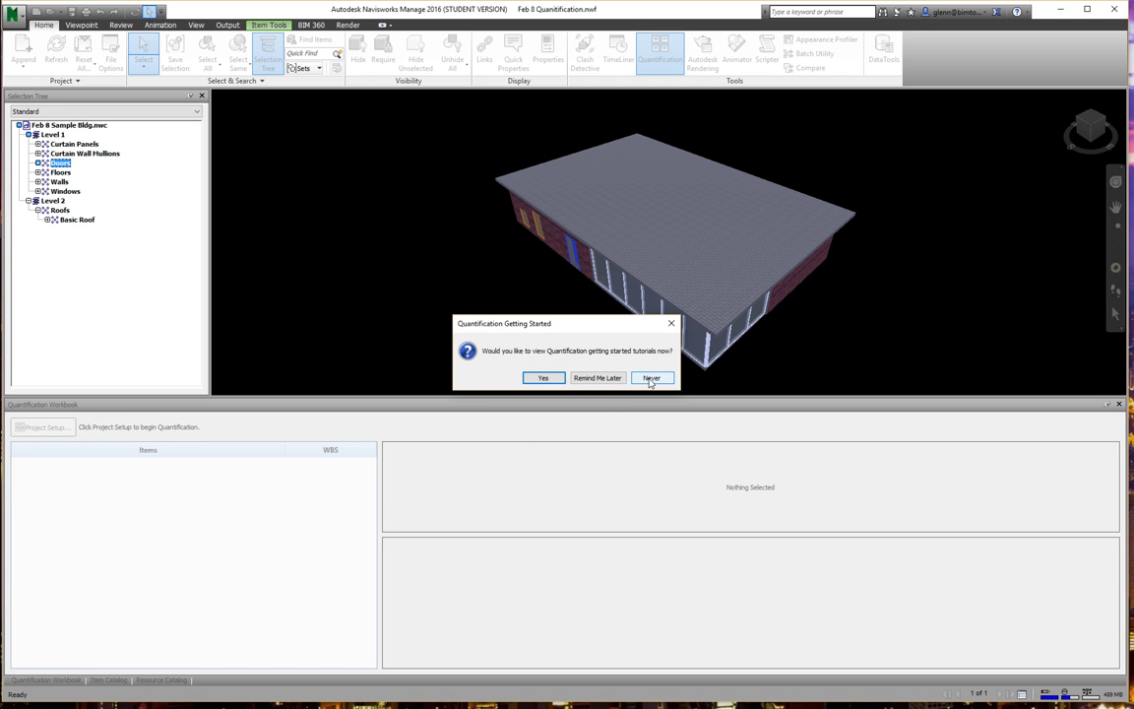
{"action": "left_click", "coordinate": [597, 378]}
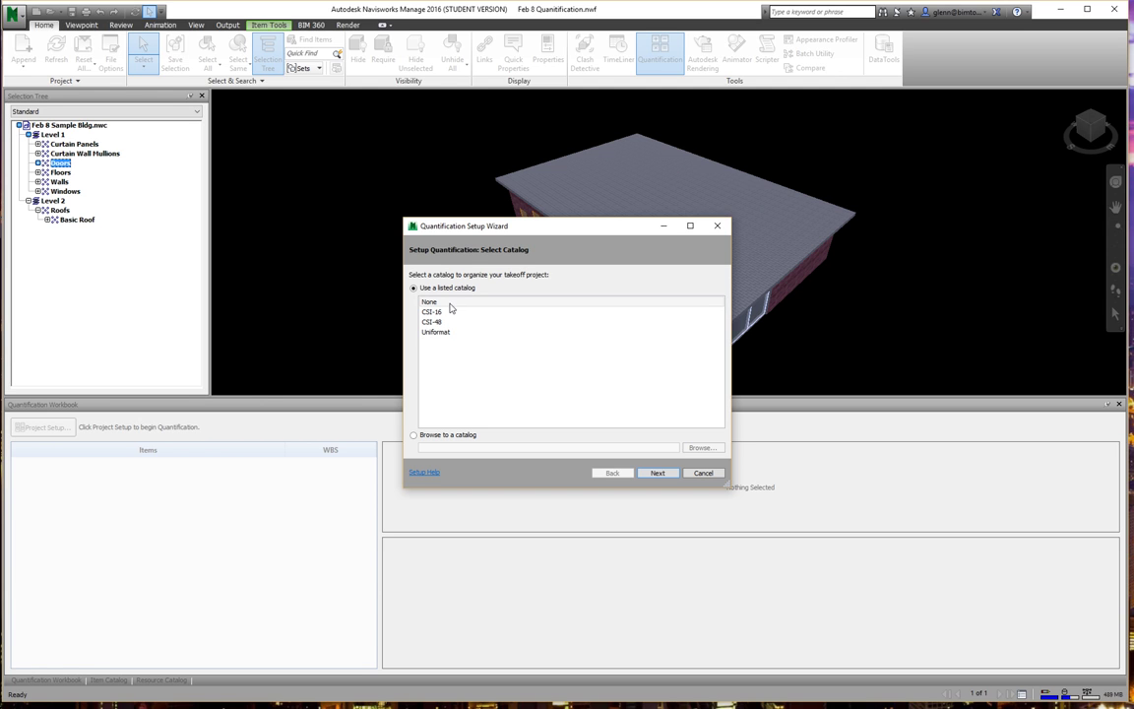
{"action": "left_click", "coordinate": [438, 312]}
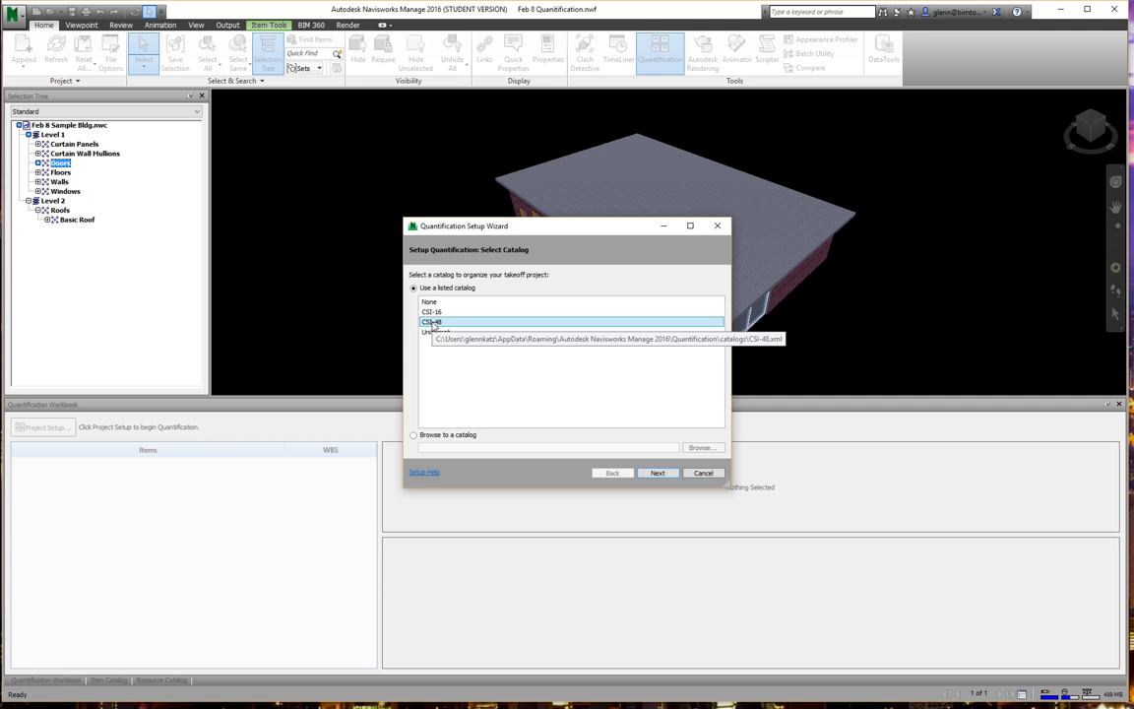
{"action": "left_click", "coordinate": [433, 334]}
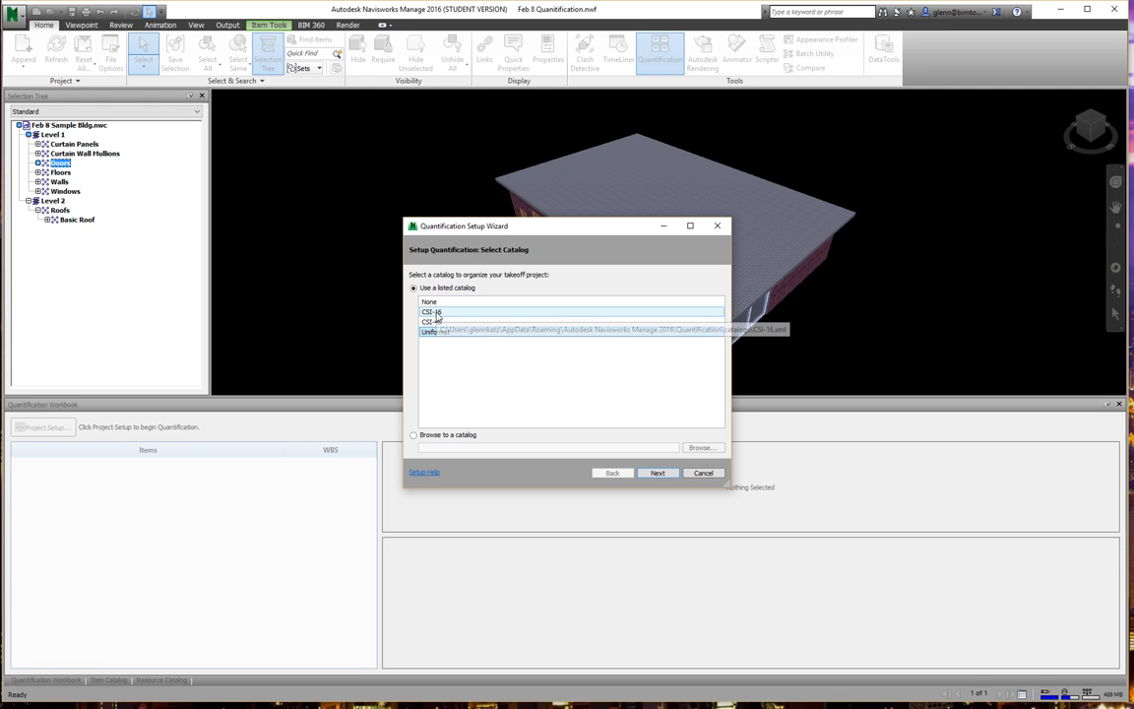
{"action": "left_click", "coordinate": [437, 313]}
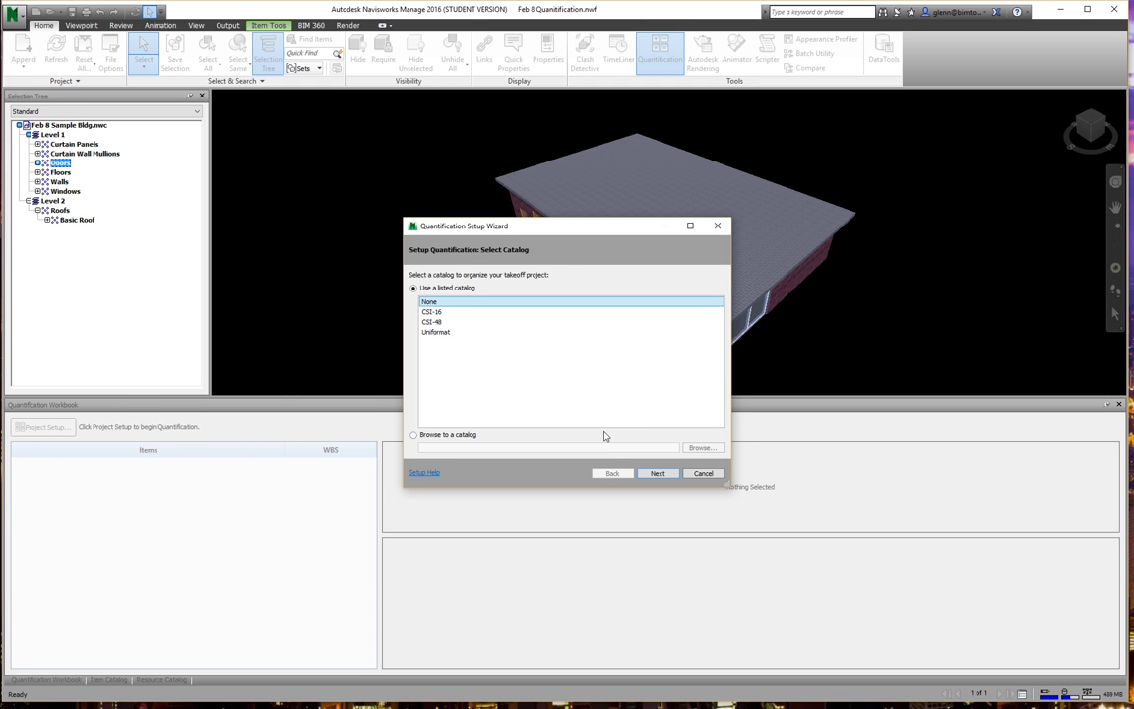
{"action": "left_click", "coordinate": [661, 473]}
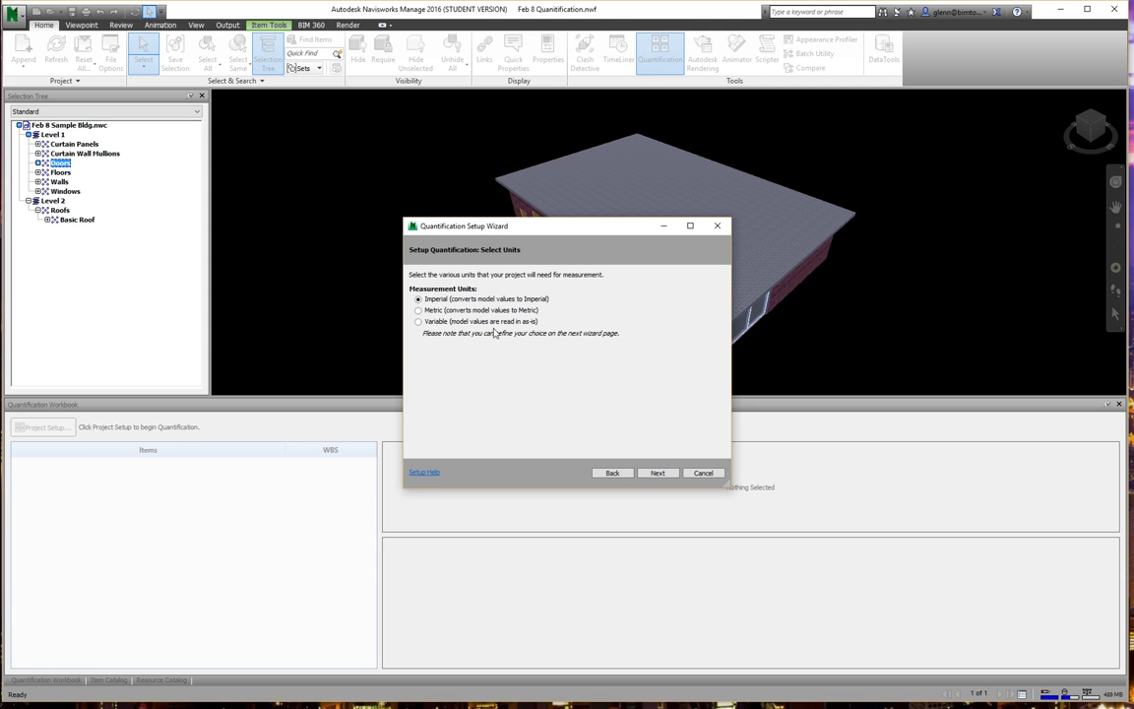
- Accept Imperial measurement units and all general takeoff properties, and finish creating the takeoff database
{"action": "left_click", "coordinate": [657, 474]}
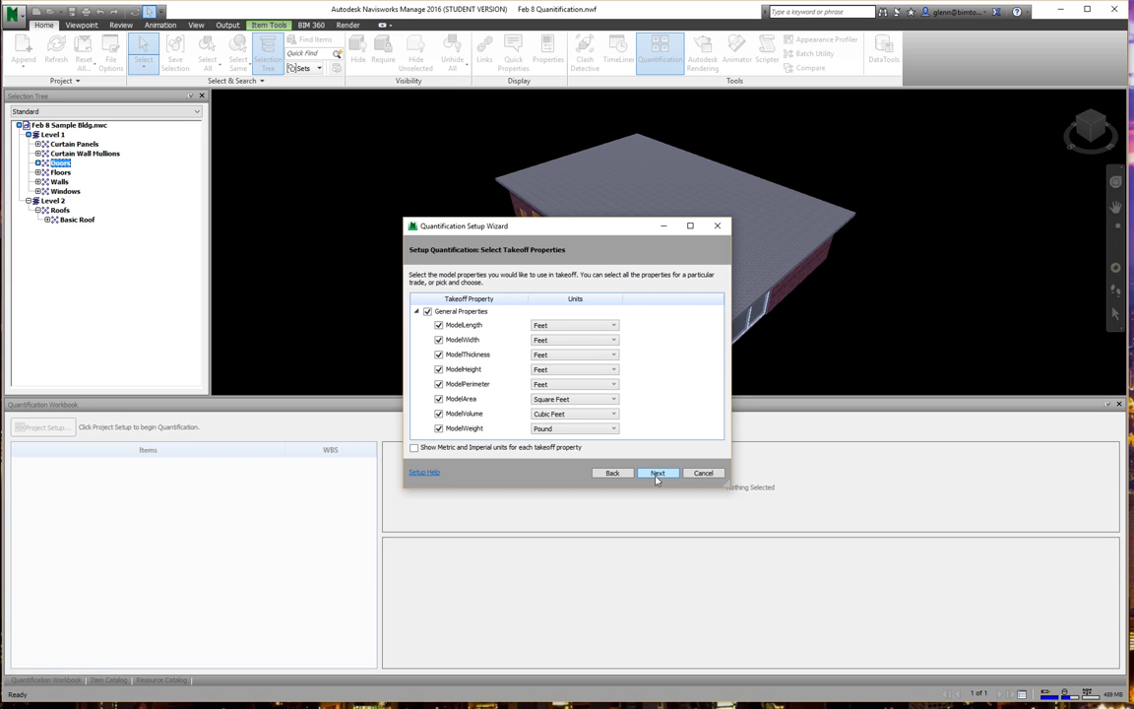
{"action": "left_click", "coordinate": [658, 473]}
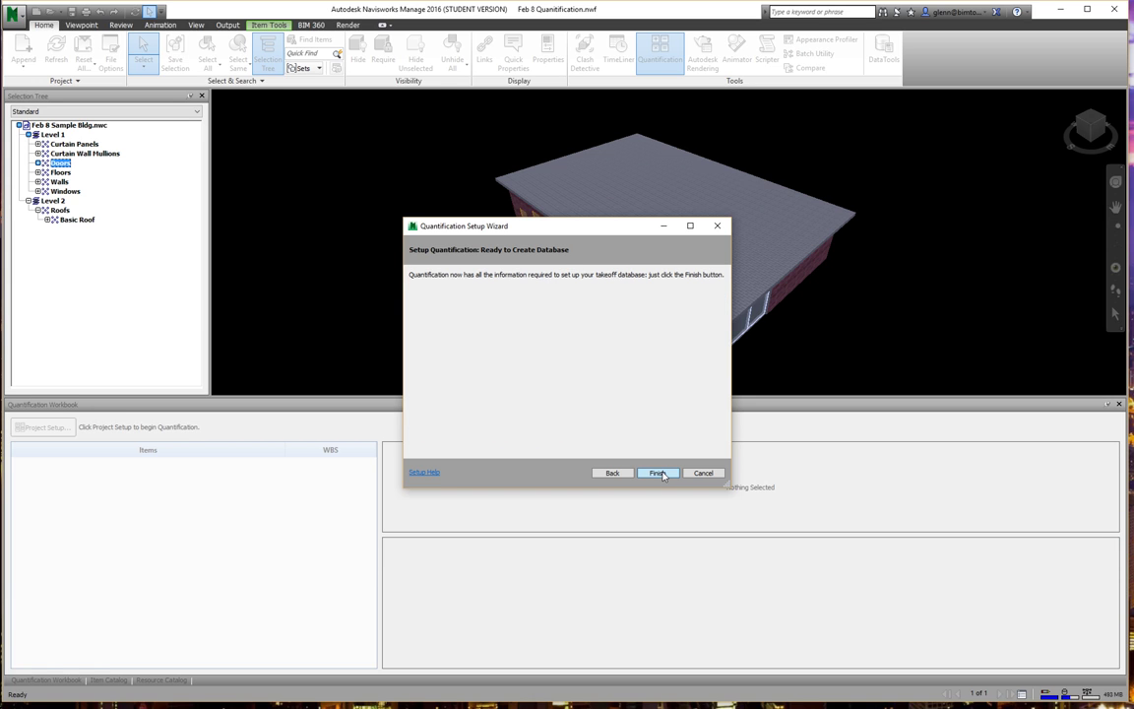
{"action": "left_click", "coordinate": [657, 473]}
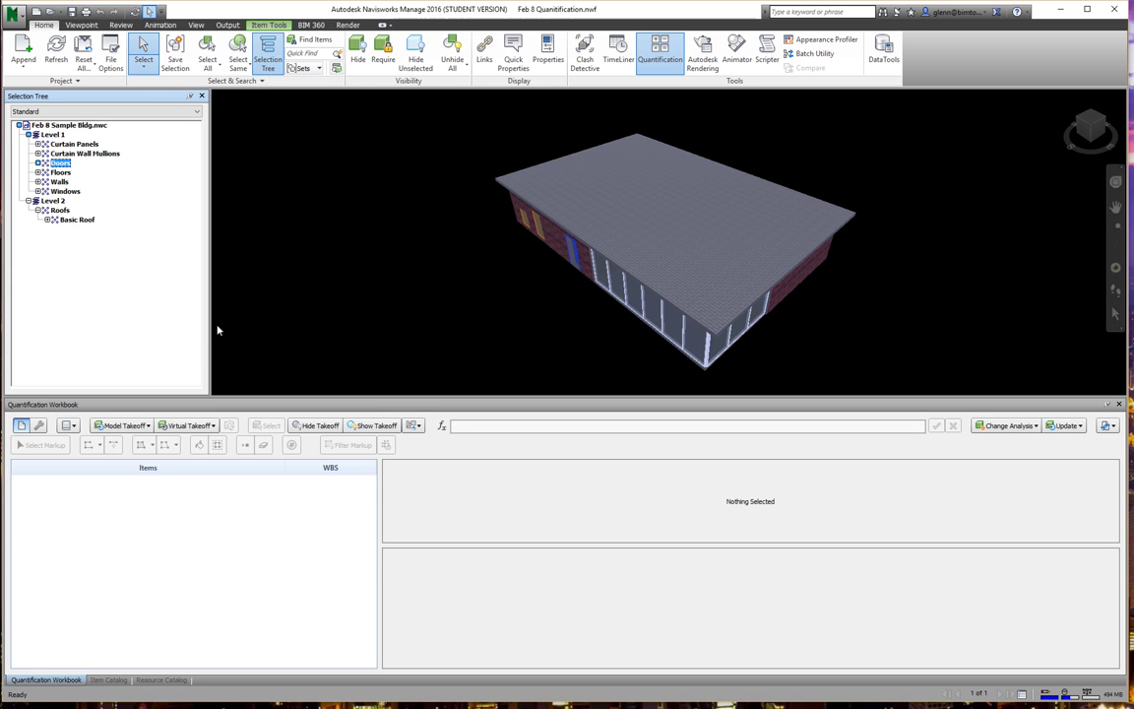
- Select the Level 2 Basic Roof and expand it down to its Asphalt Shingle and wood joist/rafter structure layers
{"action": "left_click", "coordinate": [78, 220]}
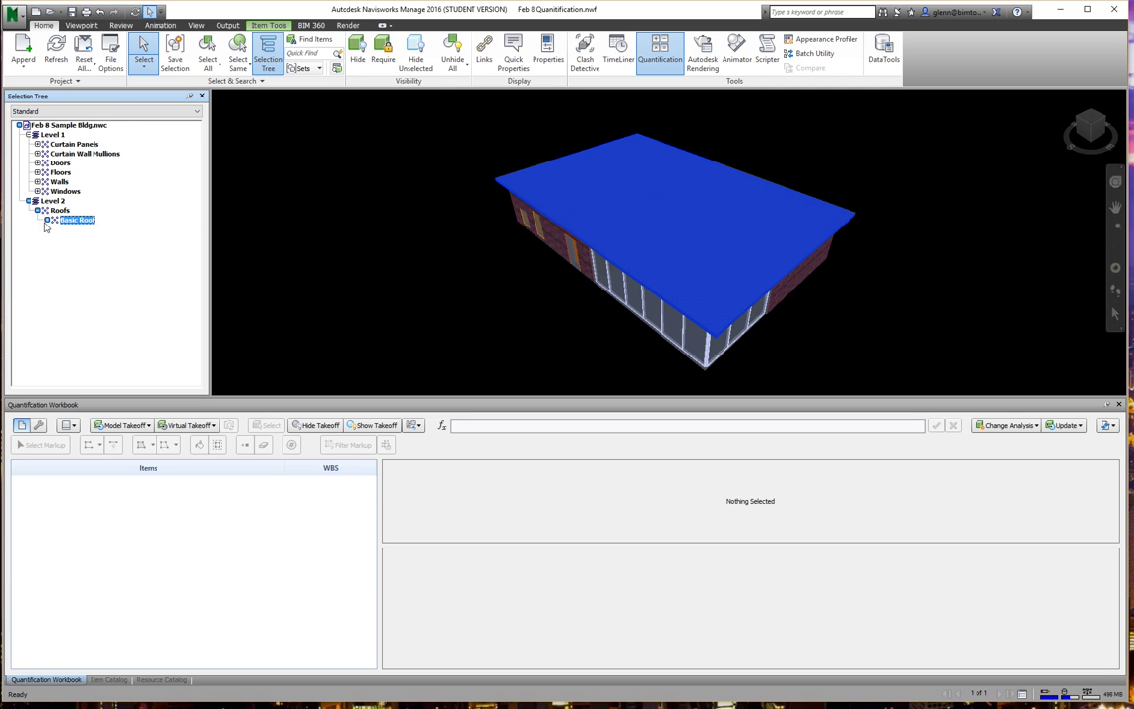
{"action": "left_click", "coordinate": [47, 221]}
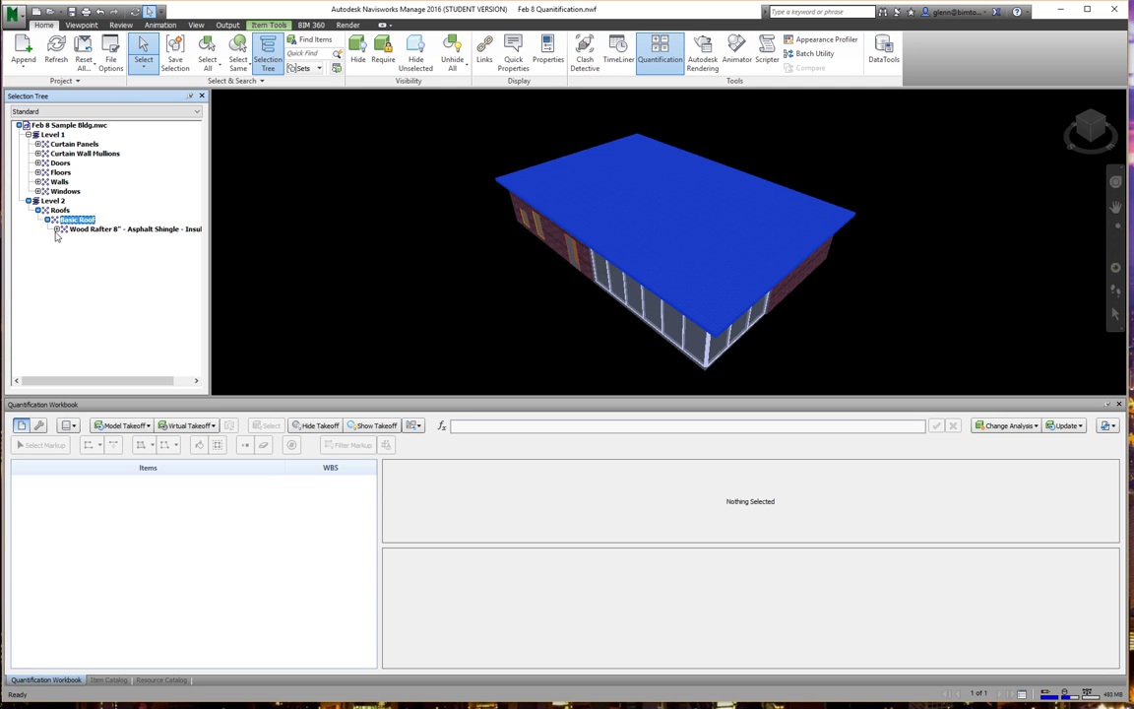
{"action": "left_click", "coordinate": [66, 238]}
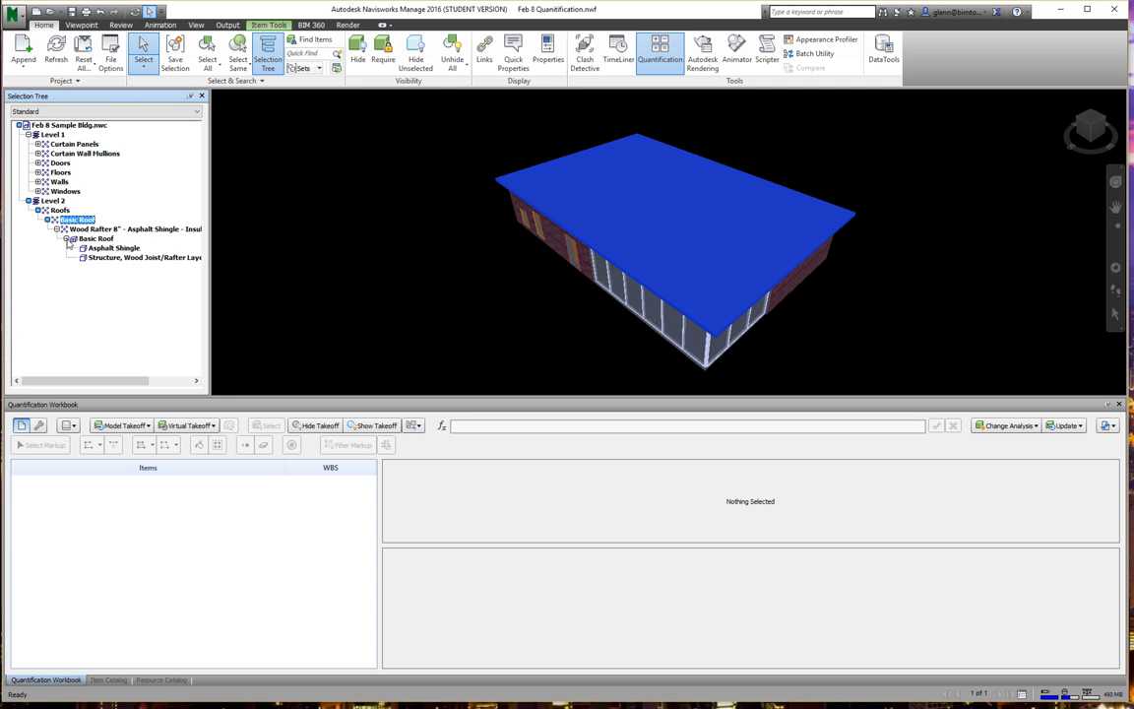
{"action": "left_click", "coordinate": [72, 266]}
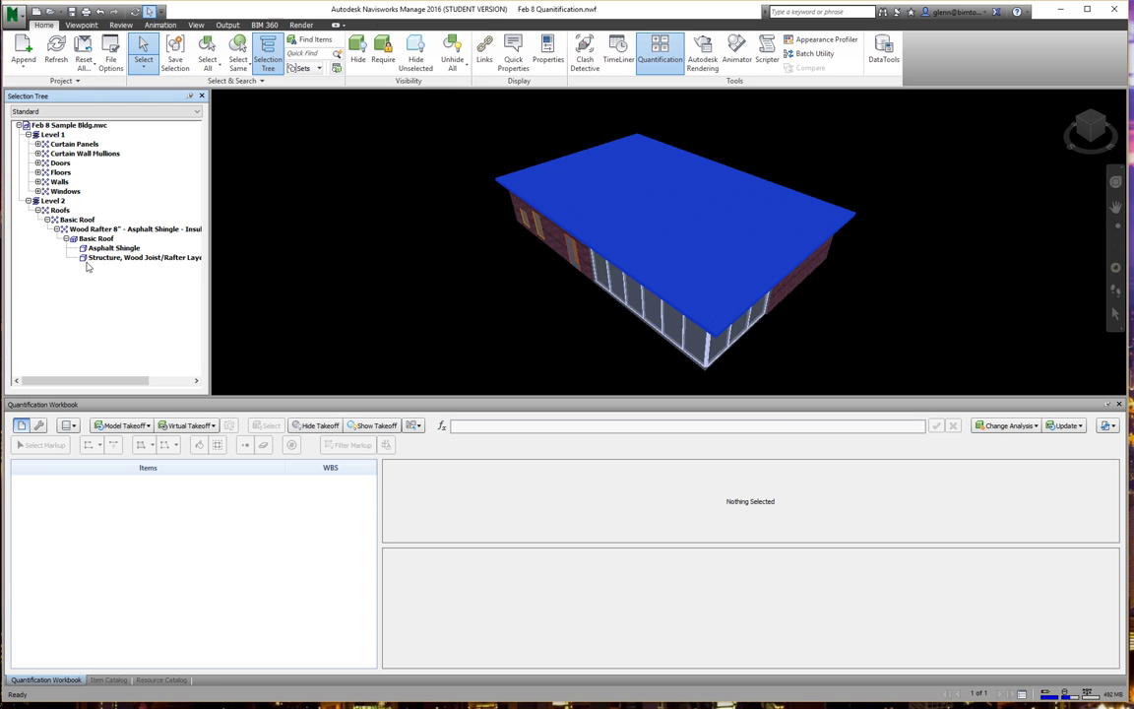
- Select the Wood Rafter 8" - Asphalt Shingle roof type under Level 2 and review the available Model Takeoff options
{"action": "left_click", "coordinate": [102, 230]}
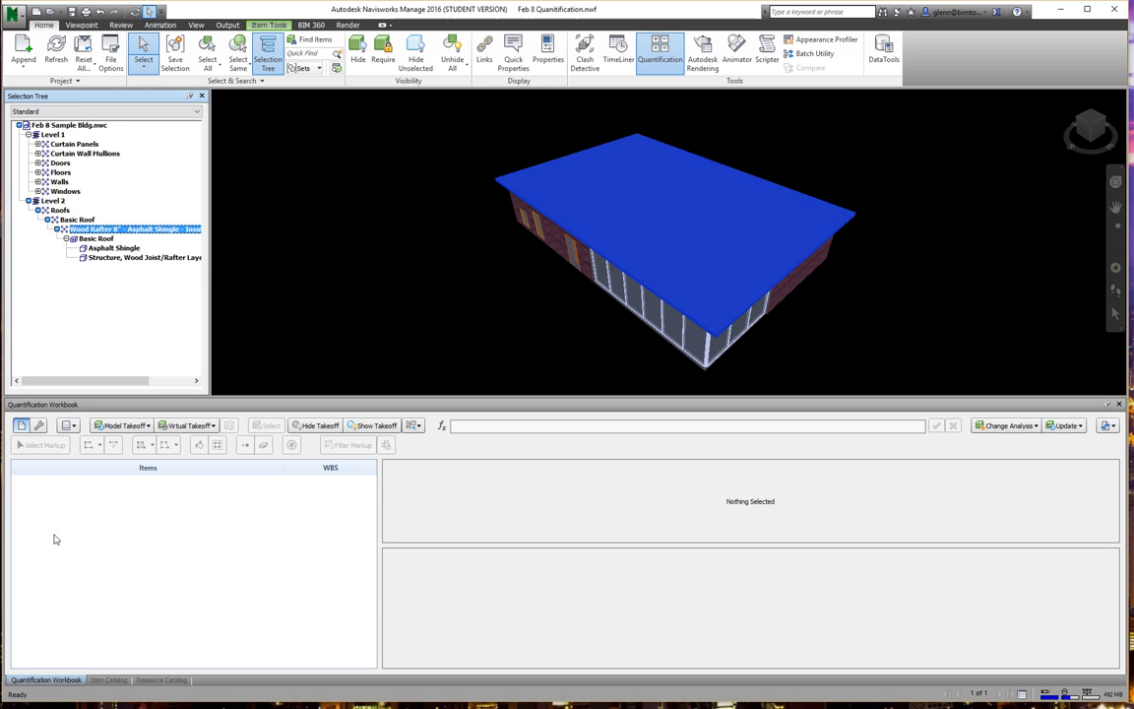
{"action": "left_click", "coordinate": [83, 551]}
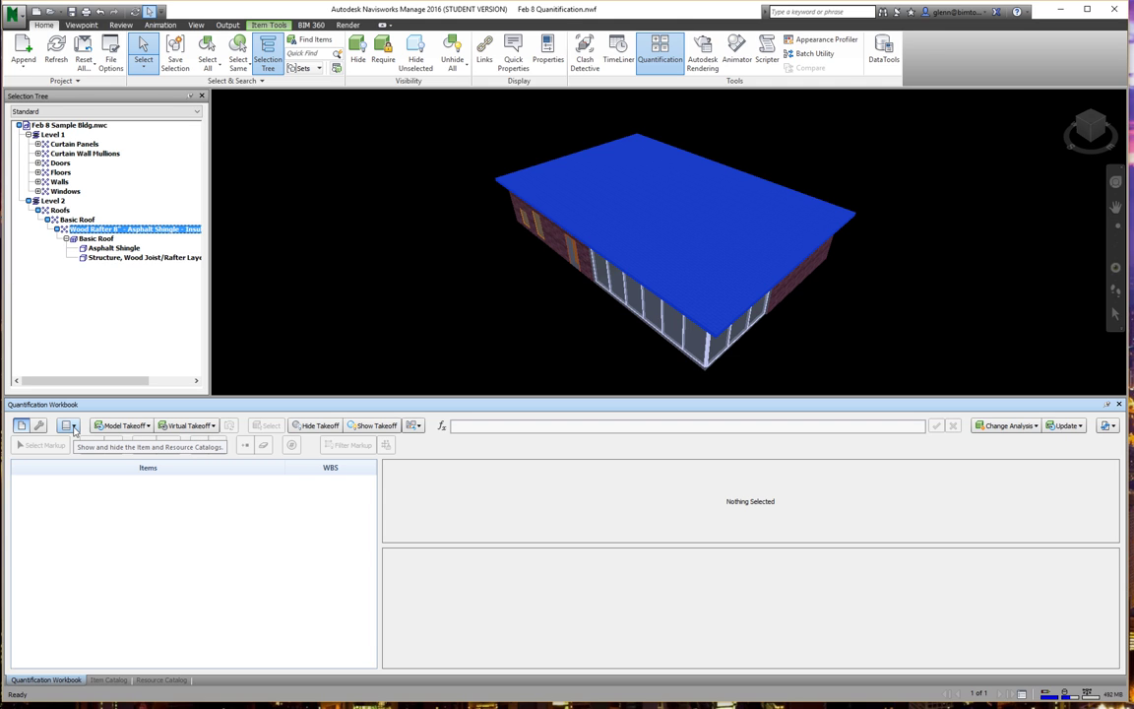
{"action": "left_click", "coordinate": [26, 431]}
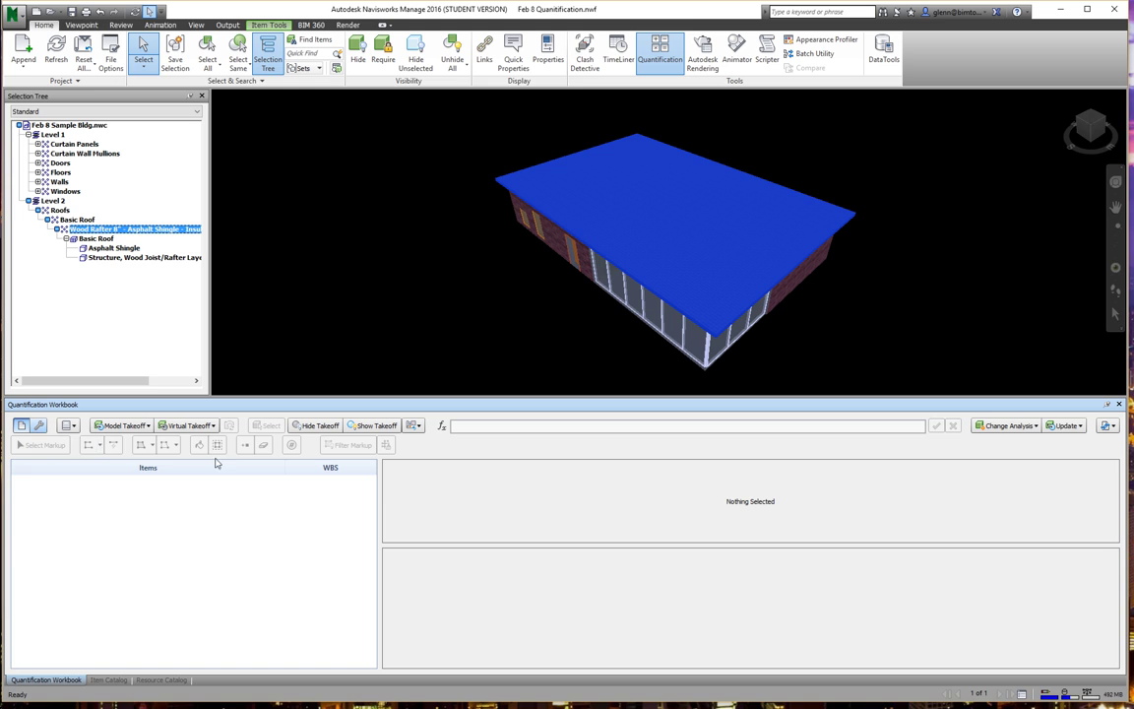
{"action": "left_click", "coordinate": [149, 425]}
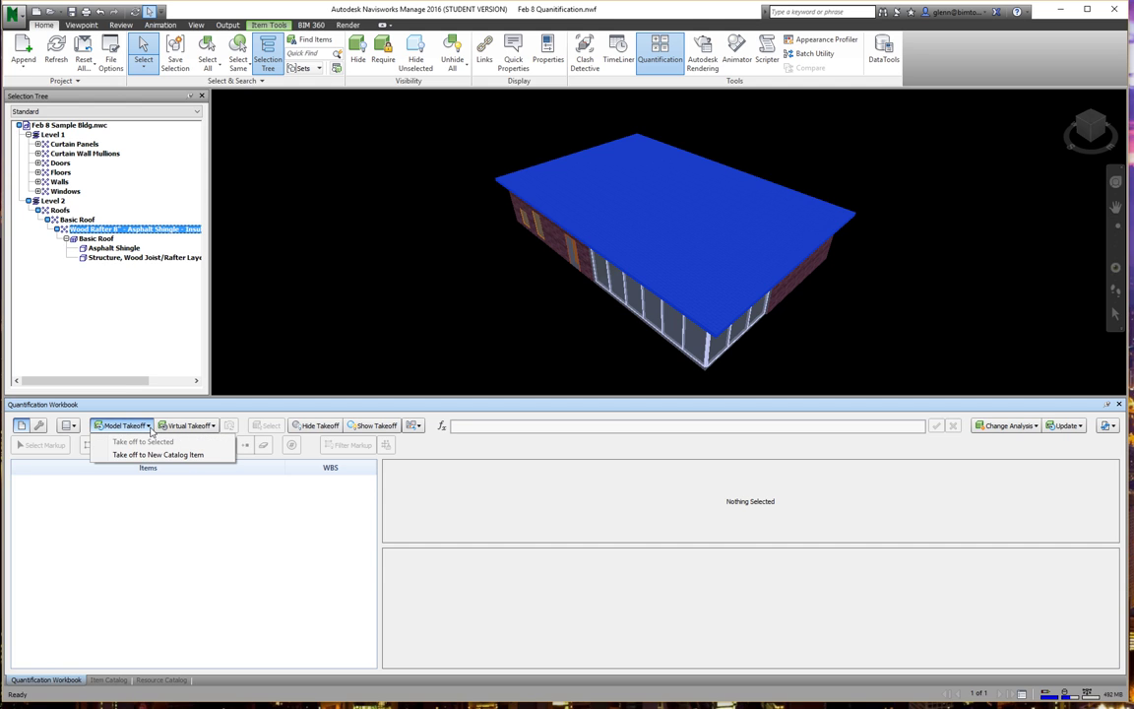
{"action": "left_click", "coordinate": [143, 553]}
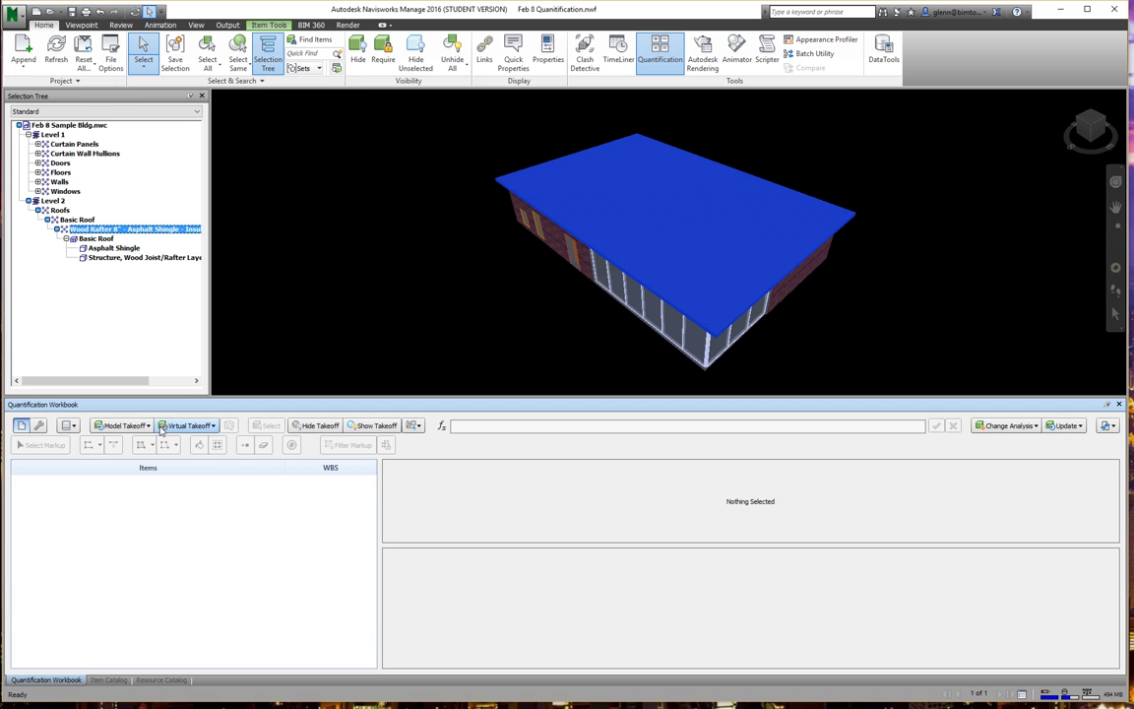
- Hide the Item Catalog and show it again so that it opens in front of the Quantification Workbook
{"action": "left_click", "coordinate": [74, 426]}
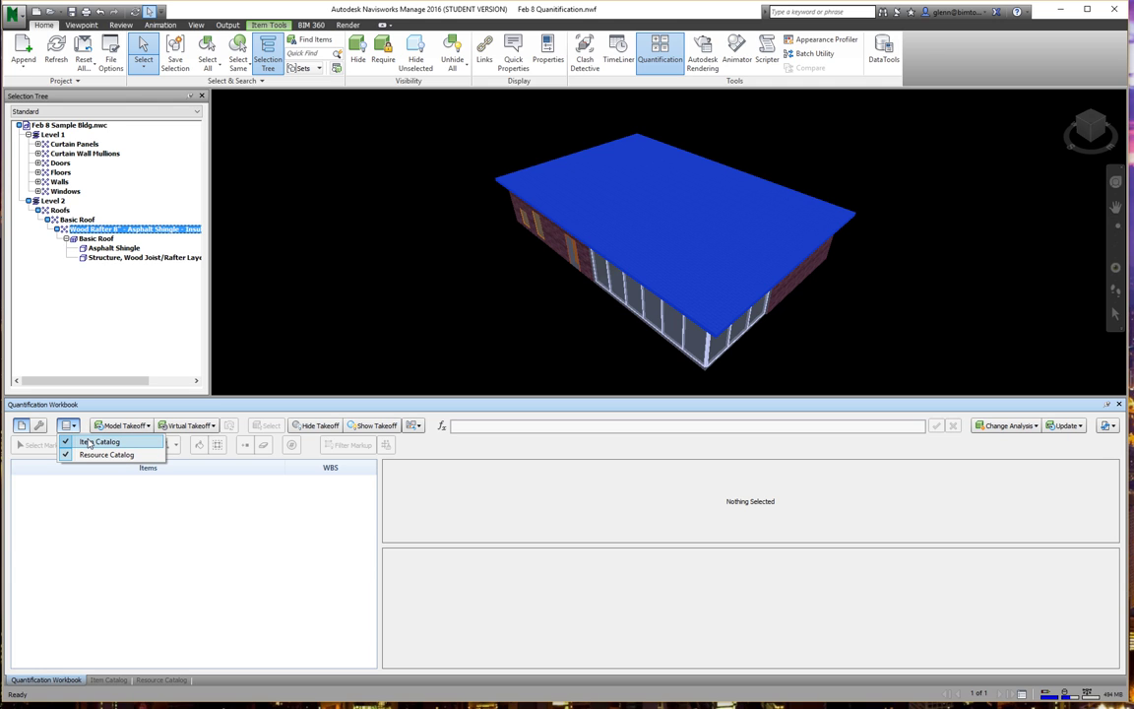
{"action": "left_click", "coordinate": [109, 554]}
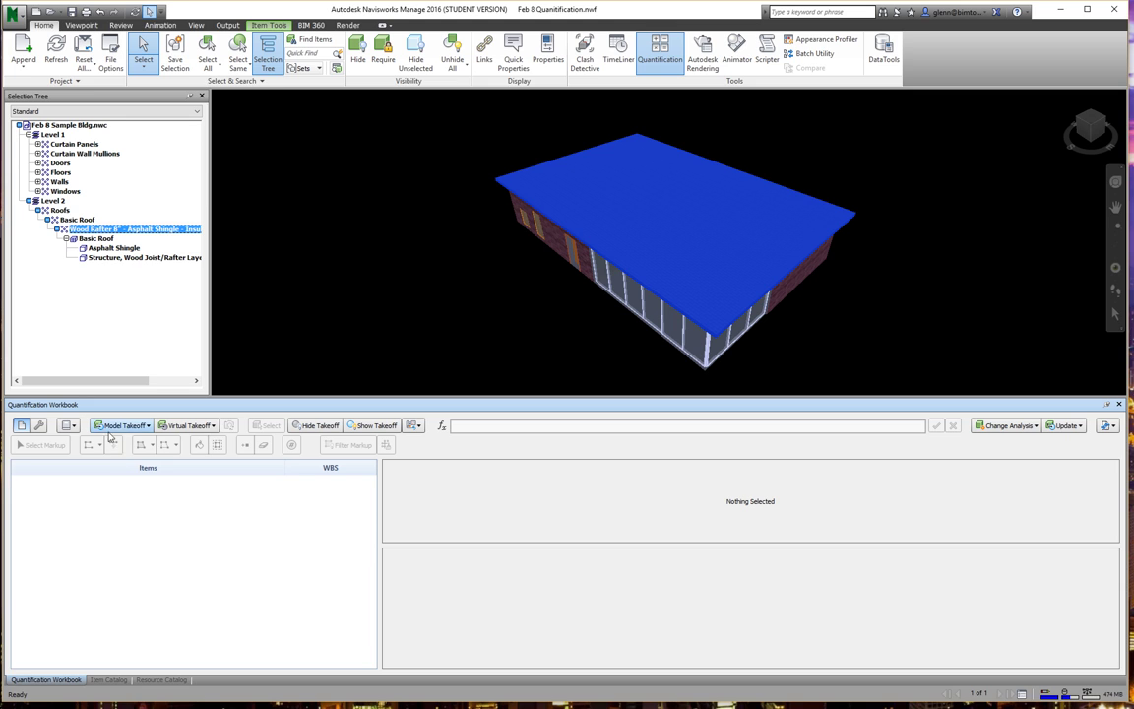
{"action": "left_click", "coordinate": [72, 427]}
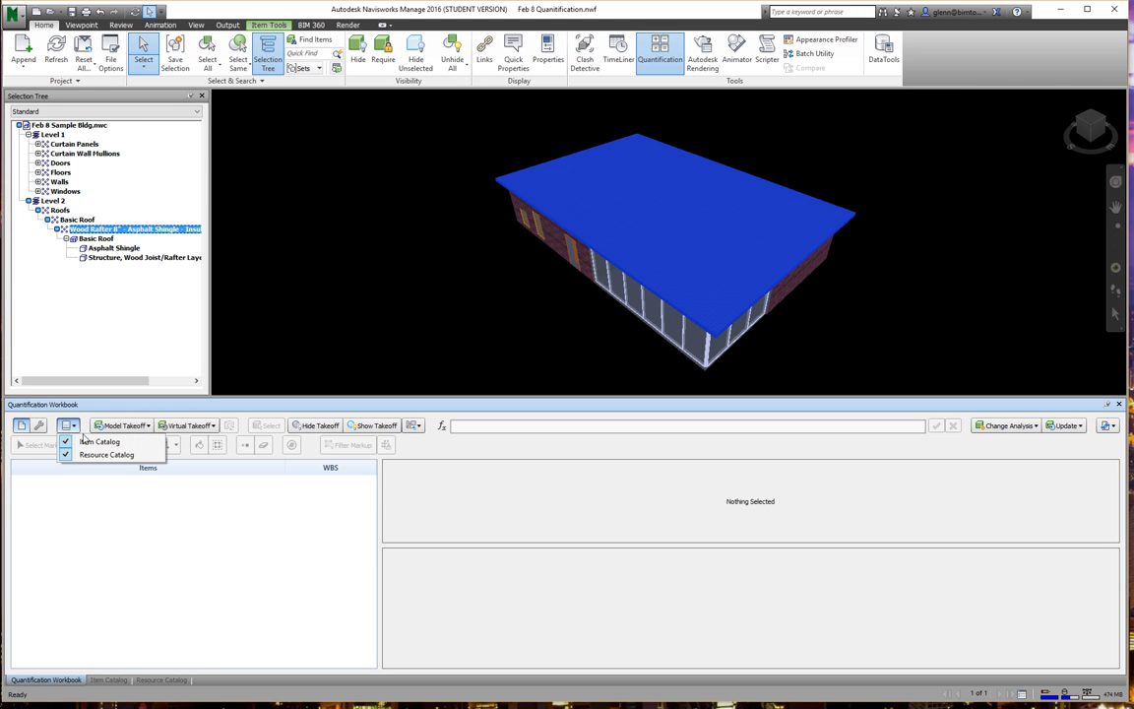
{"action": "left_click", "coordinate": [86, 444]}
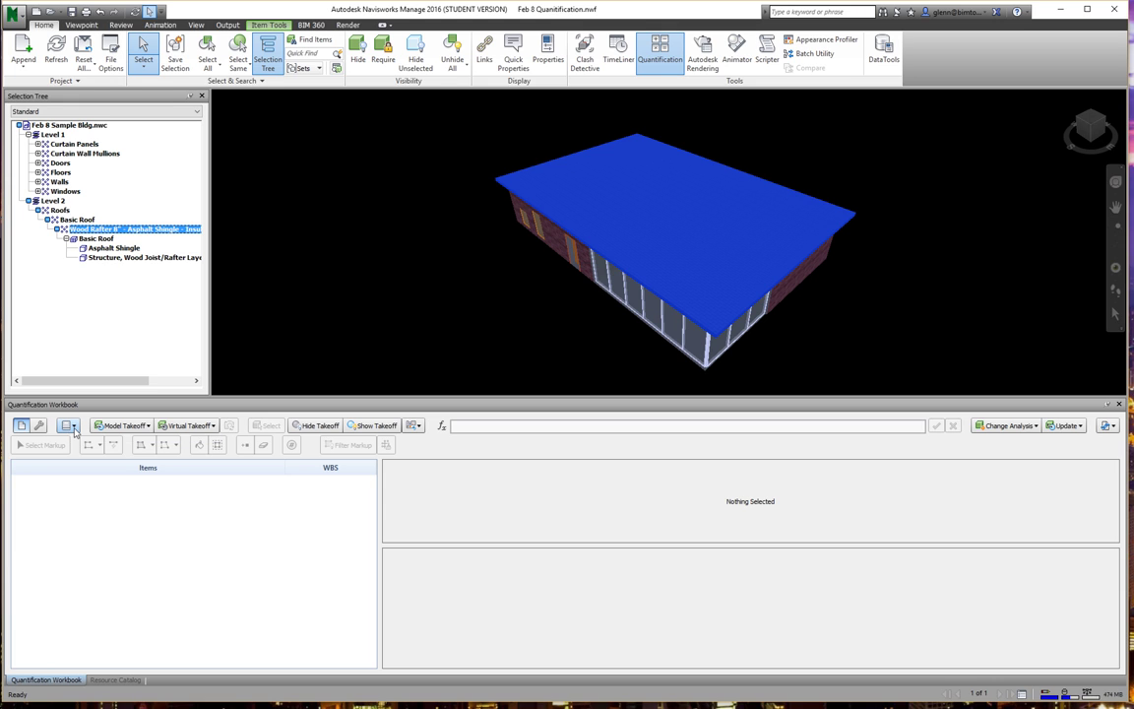
{"action": "left_click", "coordinate": [73, 428]}
{"action": "left_click", "coordinate": [98, 442]}
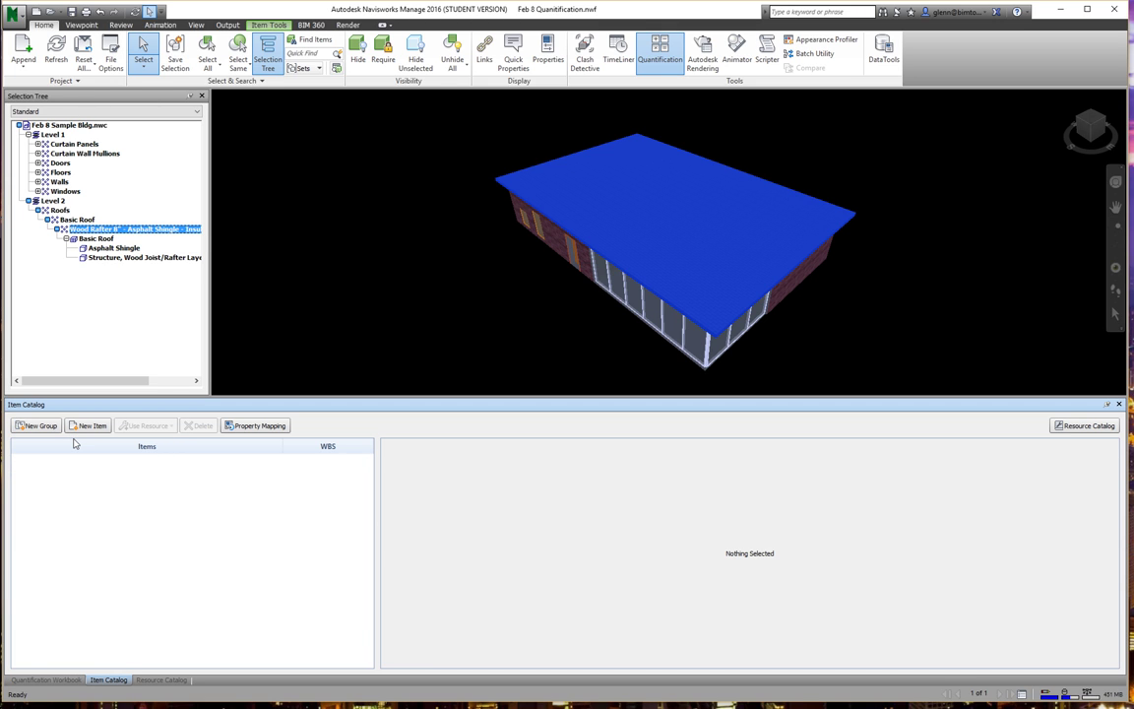
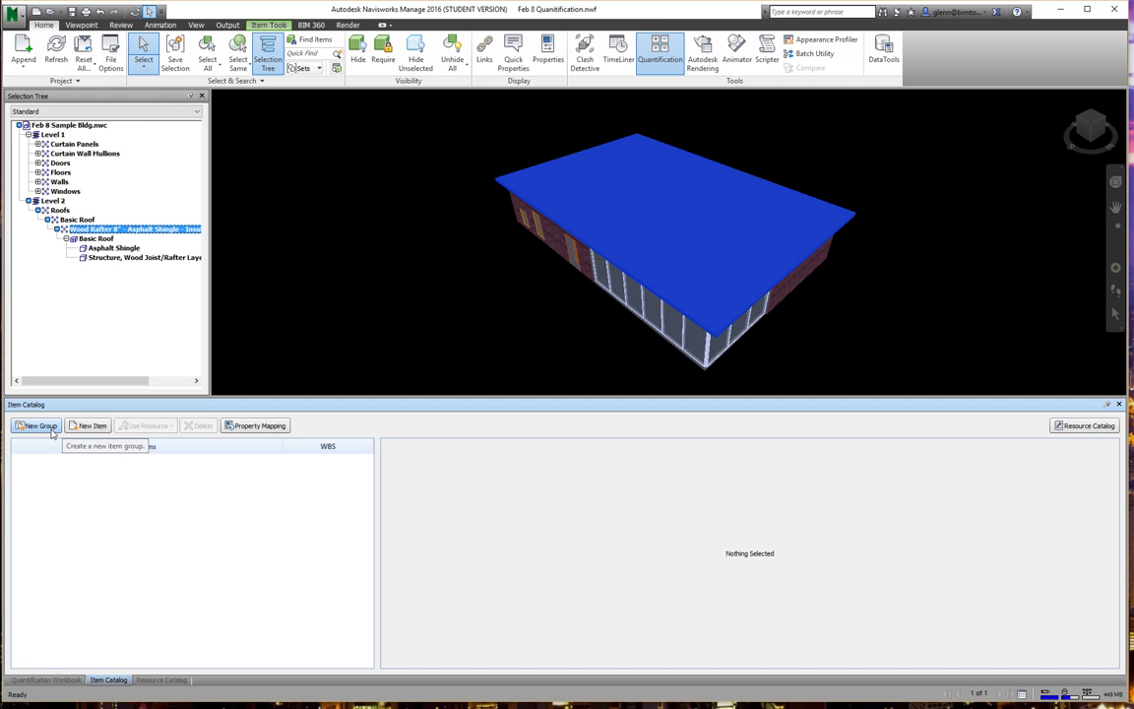
- Create a top-level group named Roofing in the Item Catalog
{"action": "left_click", "coordinate": [40, 425]}
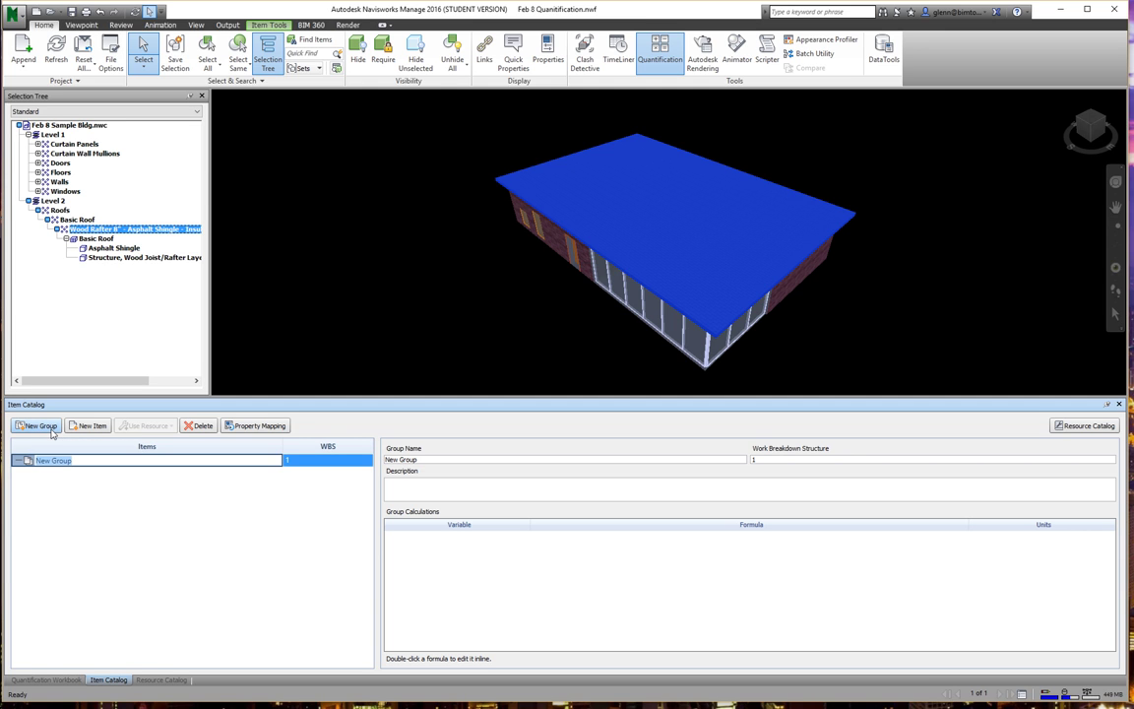
{"action": "type", "text": "Roofing"}
{"action": "left_click", "coordinate": [82, 522]}
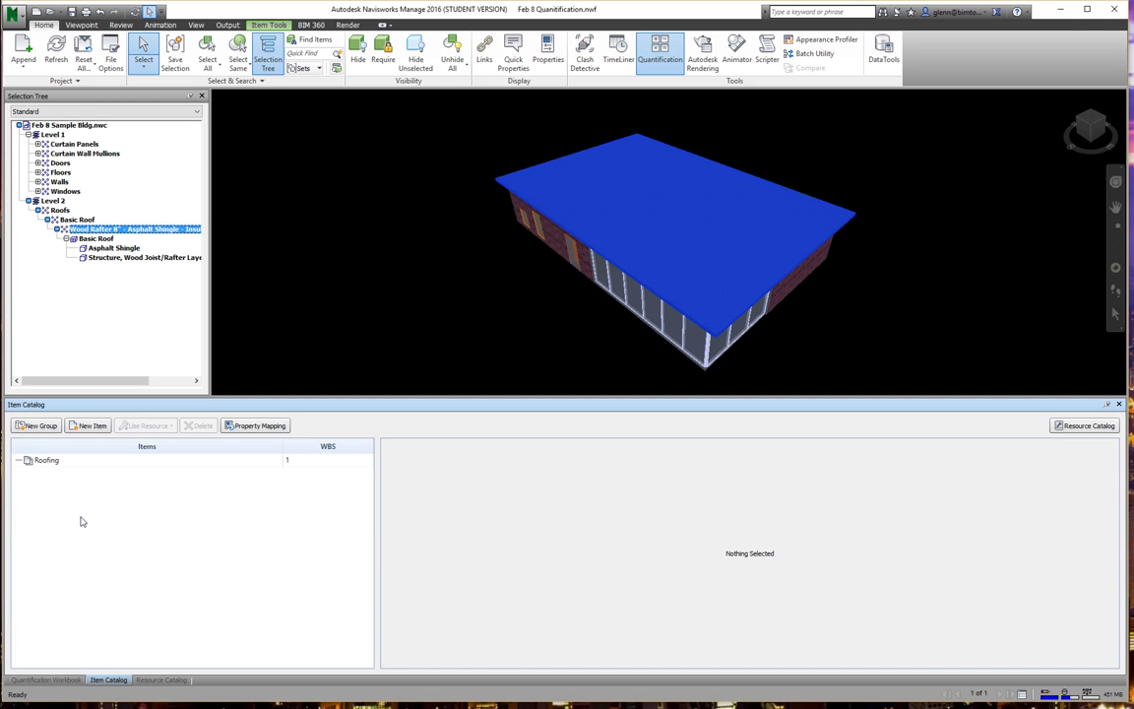
- Add an item named Flat Roofs inside the Roofing group
{"action": "left_click", "coordinate": [43, 461]}
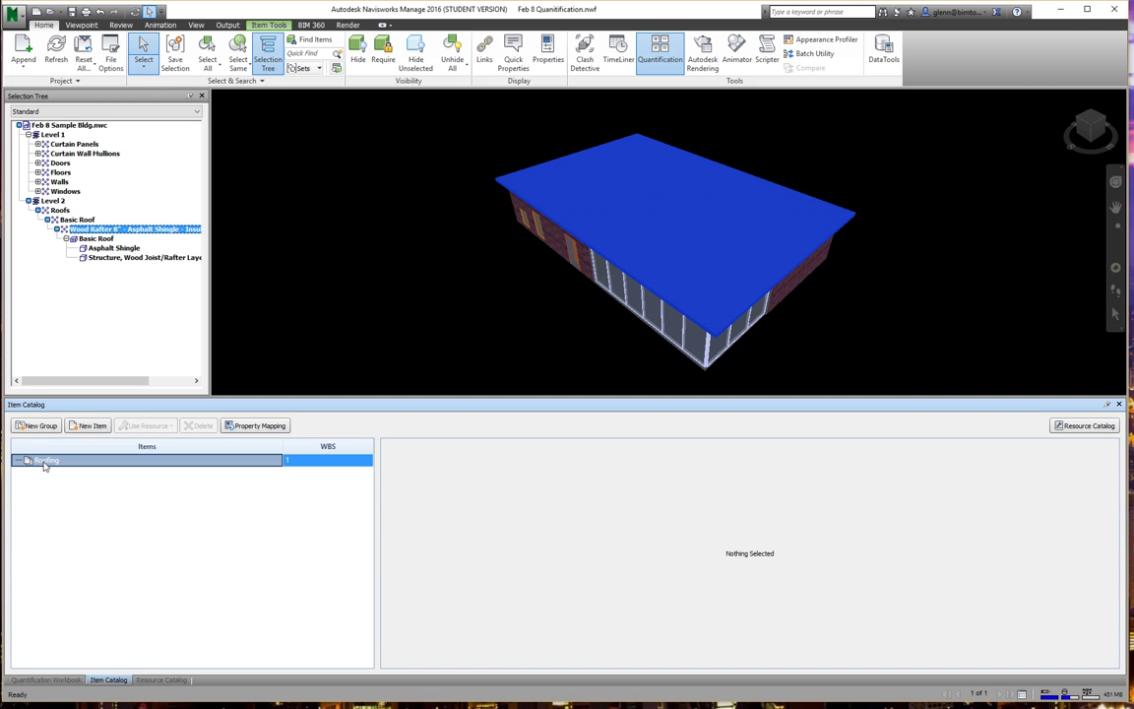
{"action": "left_click", "coordinate": [89, 425]}
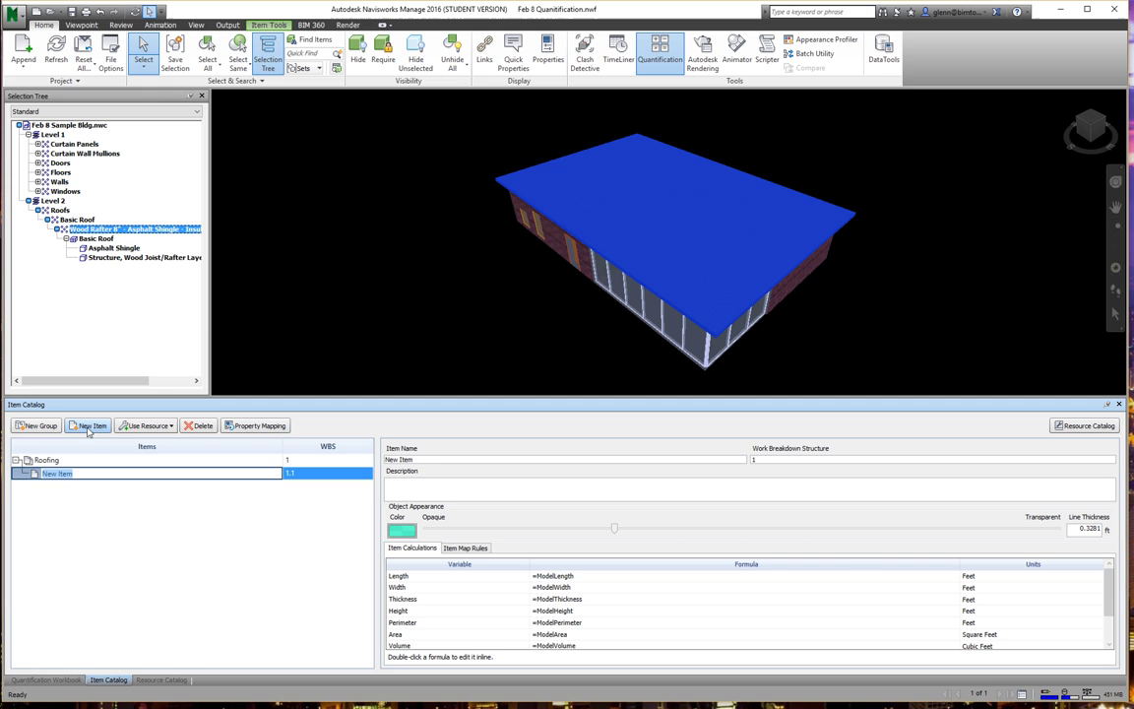
{"action": "left_click", "coordinate": [85, 478]}
{"action": "left_click_drag", "start_coordinate": [86, 478], "coordinate": [36, 475]}
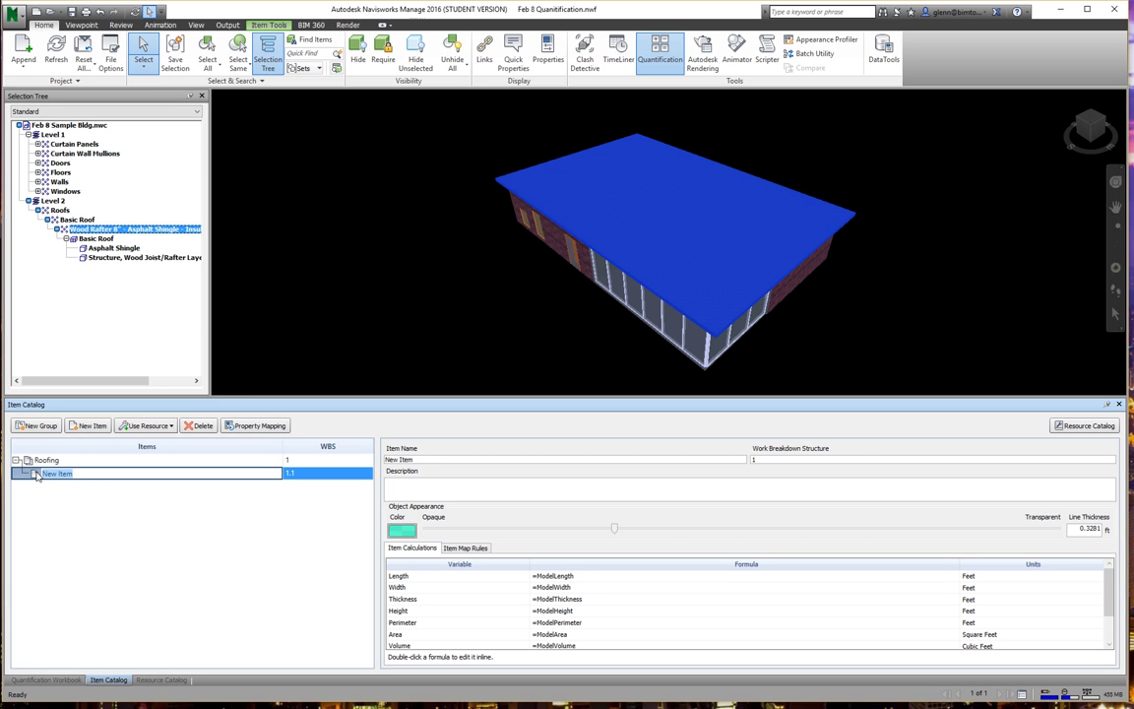
{"action": "type", "text": "Flat Roofs"}
{"action": "left_click", "coordinate": [169, 588]}
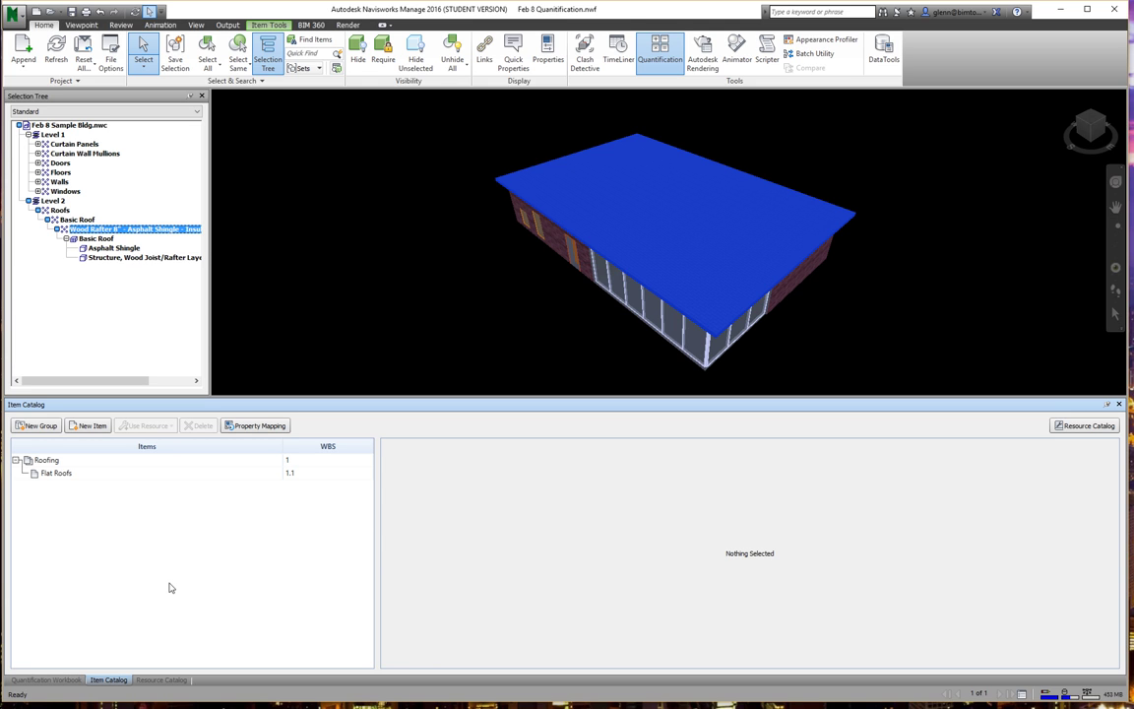
- Create a second top-level catalog group named Walls
{"action": "left_click", "coordinate": [46, 427]}
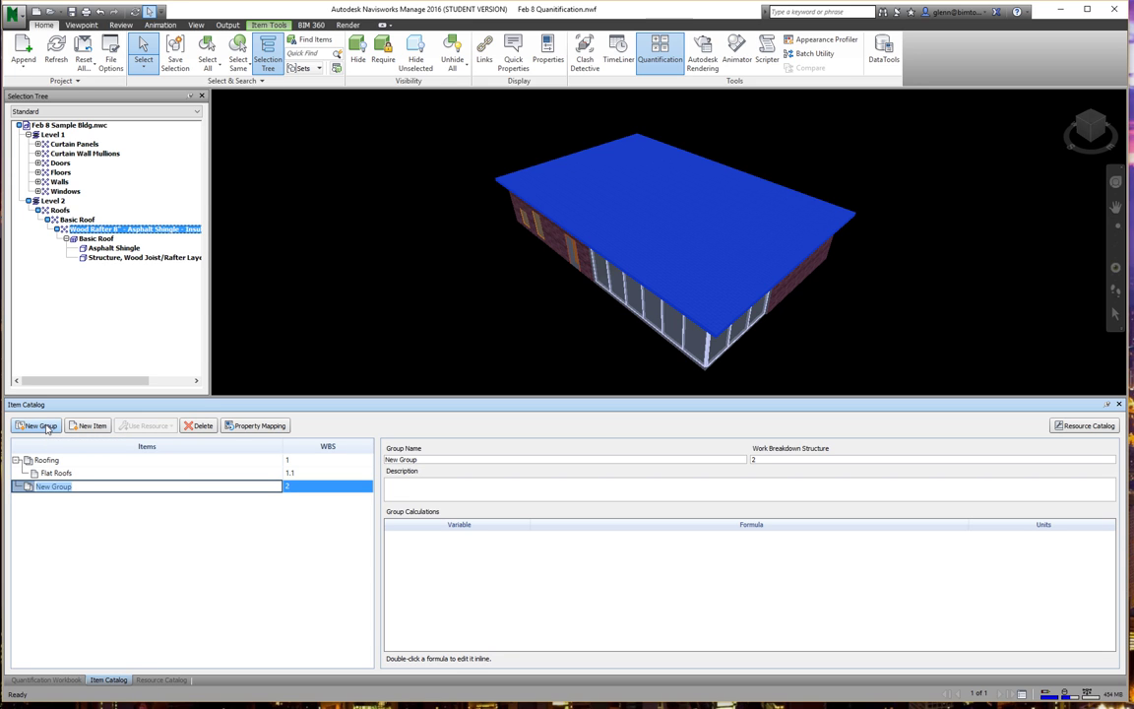
{"action": "type", "text": "Walls"}
{"action": "key", "text": "Return"}
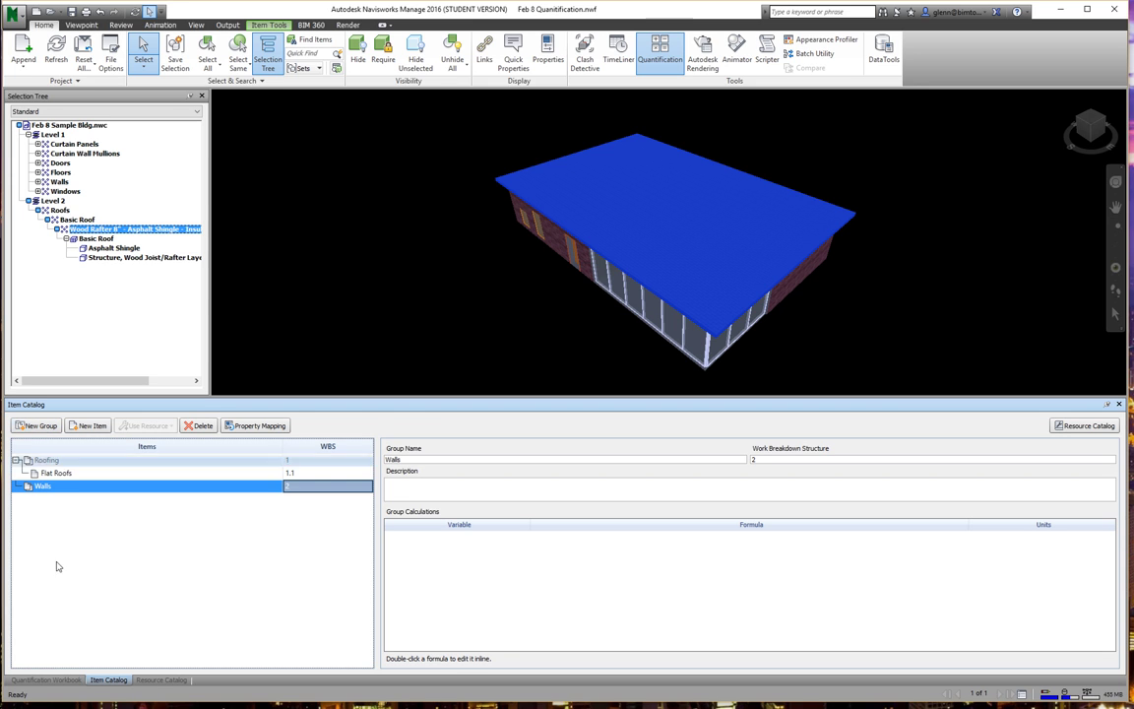
{"action": "left_click", "coordinate": [59, 581]}
- Add two items named Brick Walls and Curtain Walls inside the Walls group
{"action": "left_click", "coordinate": [43, 488]}
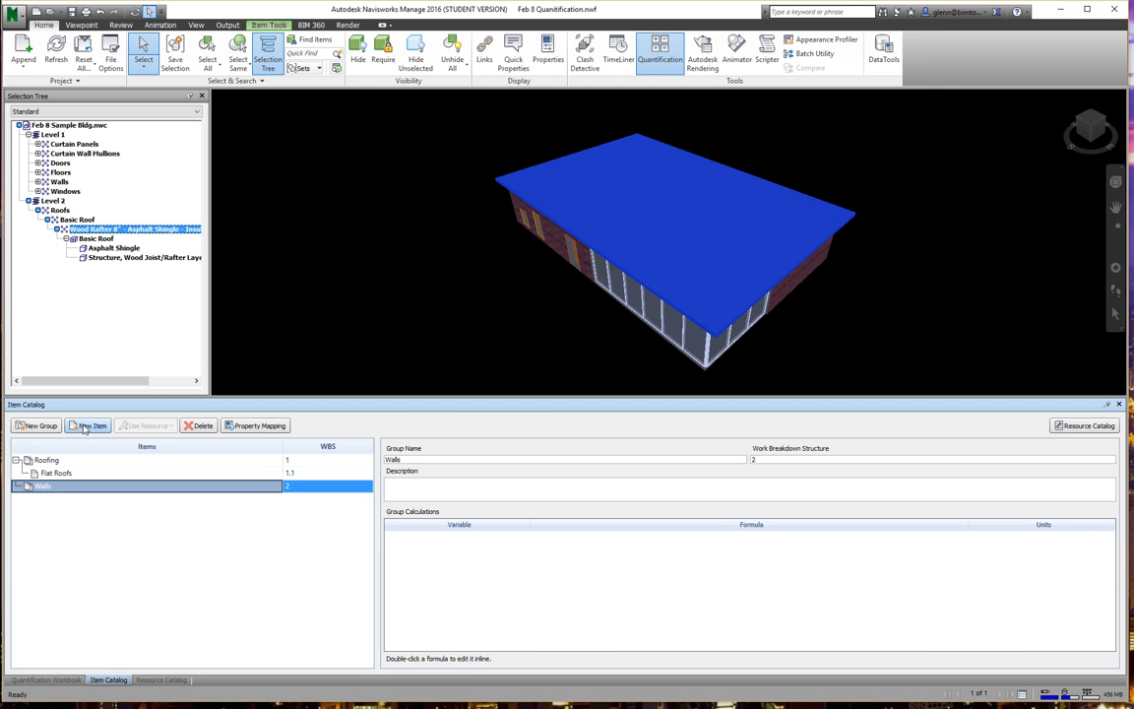
{"action": "left_click", "coordinate": [87, 426]}
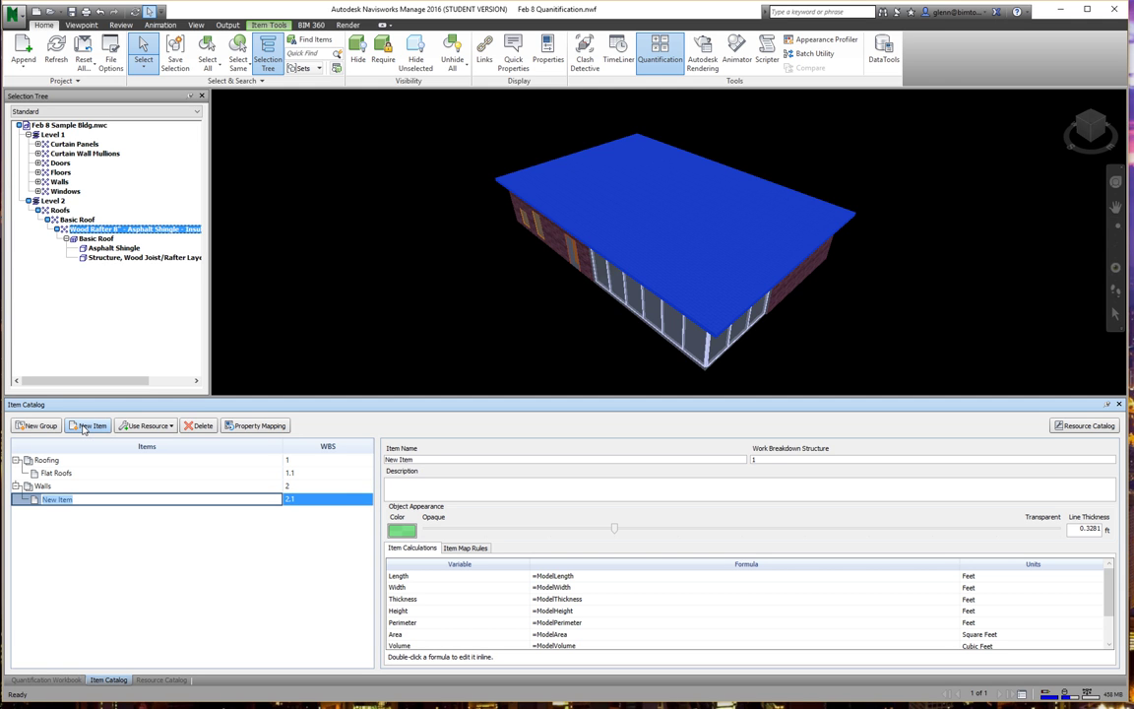
{"action": "type", "text": "Brick Walls"}
{"action": "key", "text": "Return"}
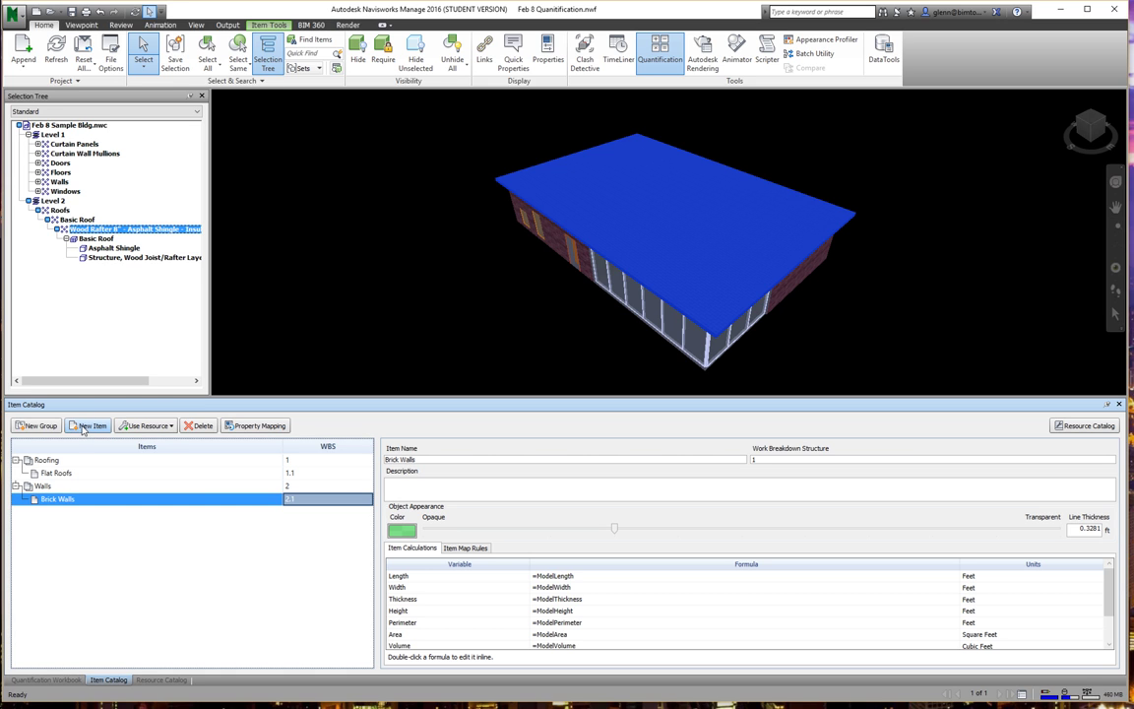
{"action": "left_click", "coordinate": [42, 487]}
{"action": "left_click", "coordinate": [87, 426]}
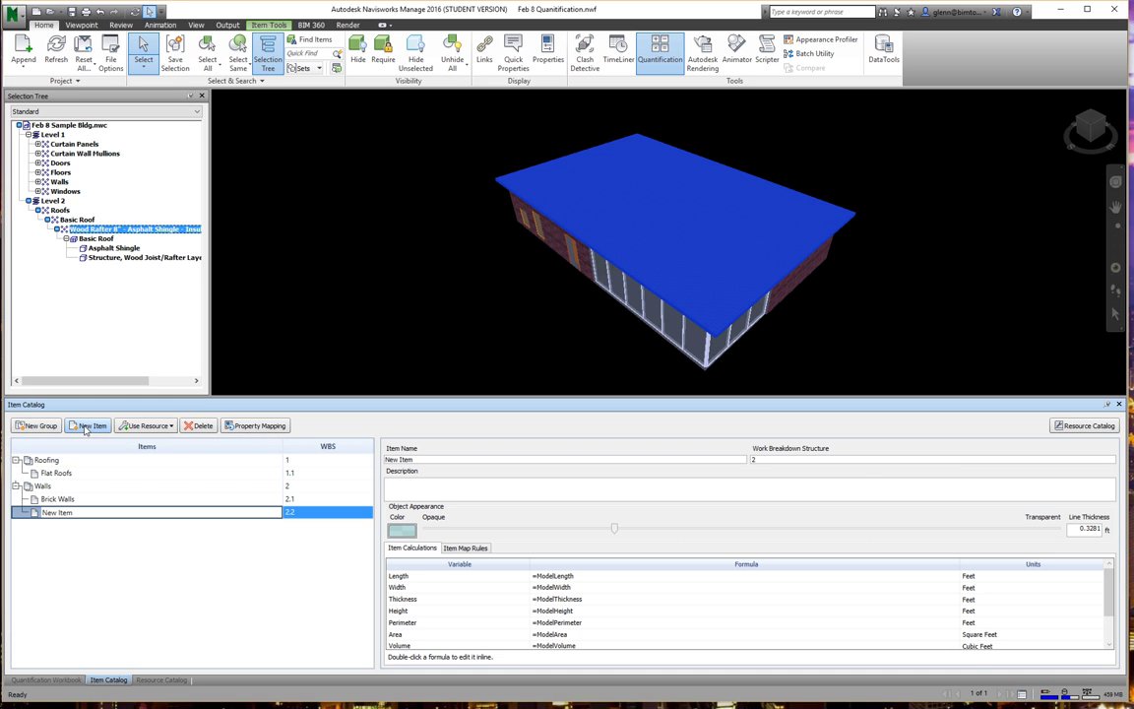
{"action": "type", "text": "Curtain Walls"}
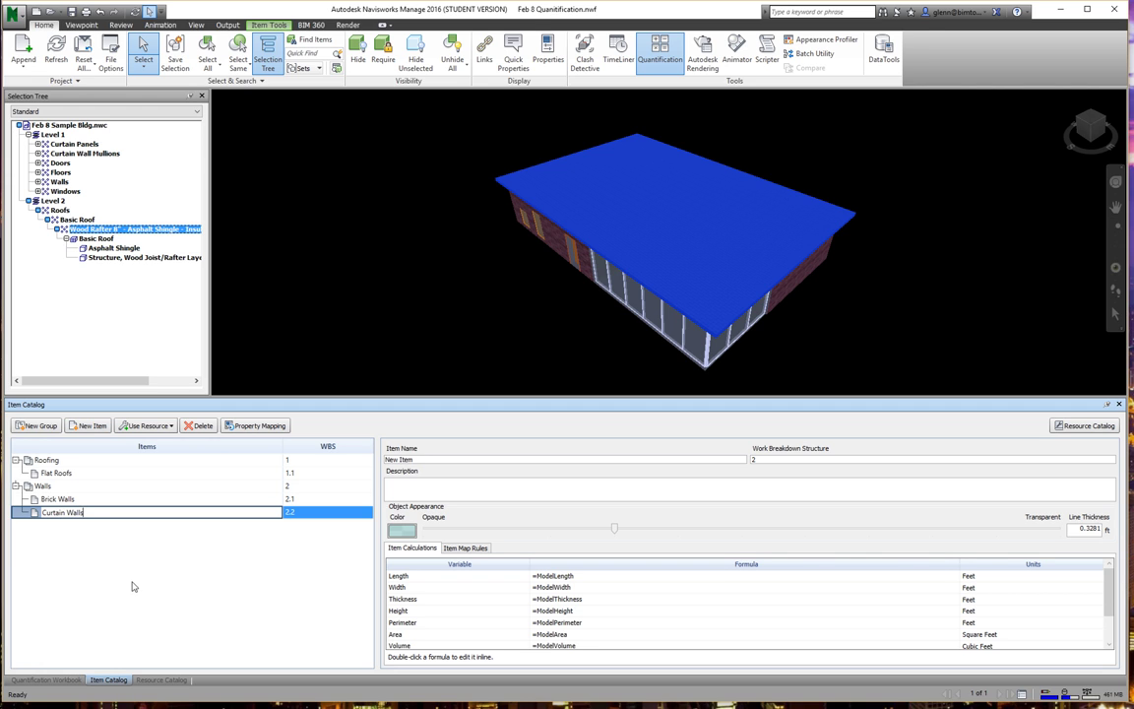
{"action": "left_click", "coordinate": [131, 585]}
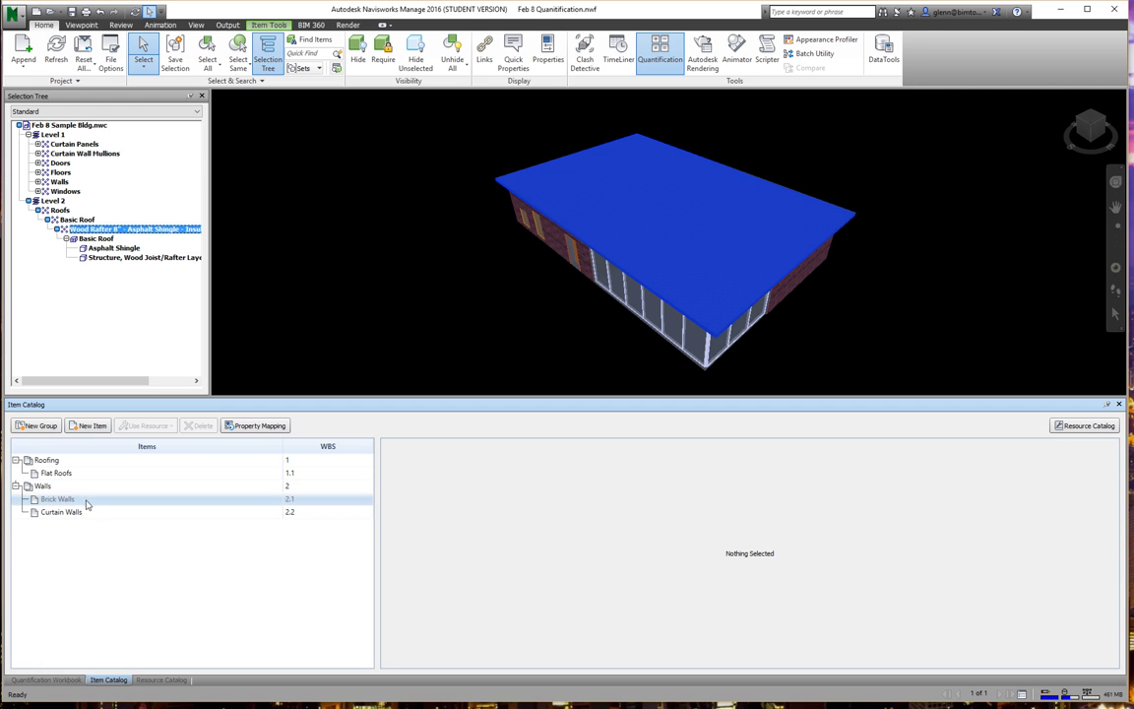
{"action": "left_click", "coordinate": [56, 487]}
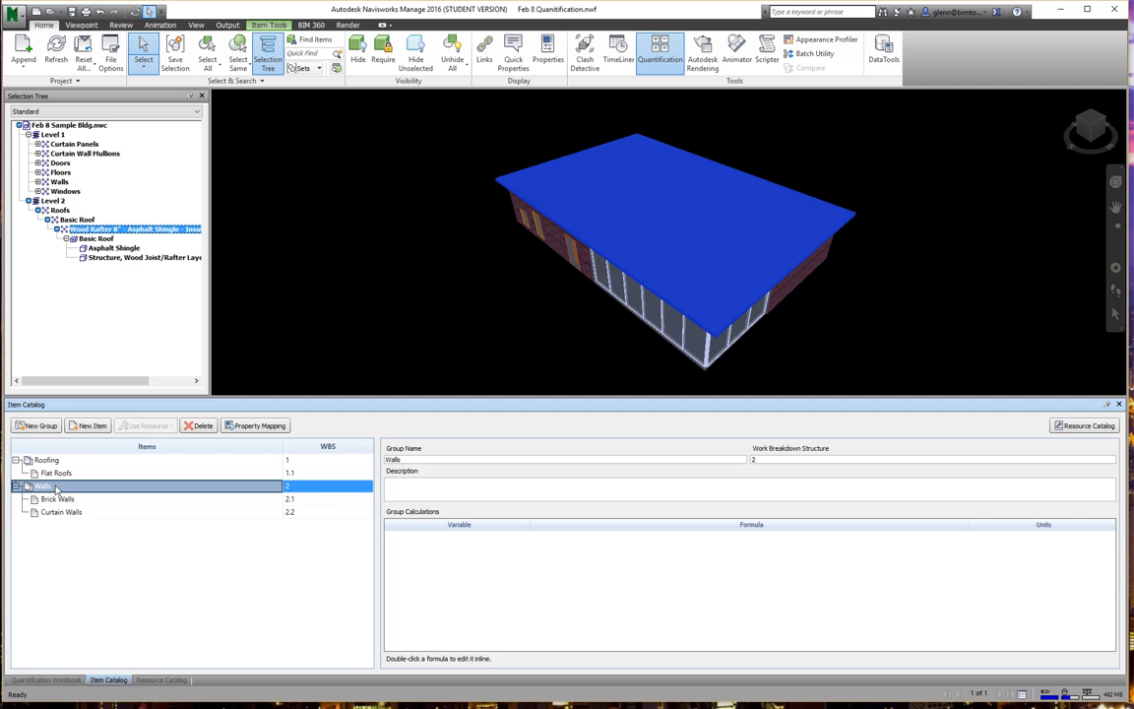
{"action": "left_click", "coordinate": [44, 425]}
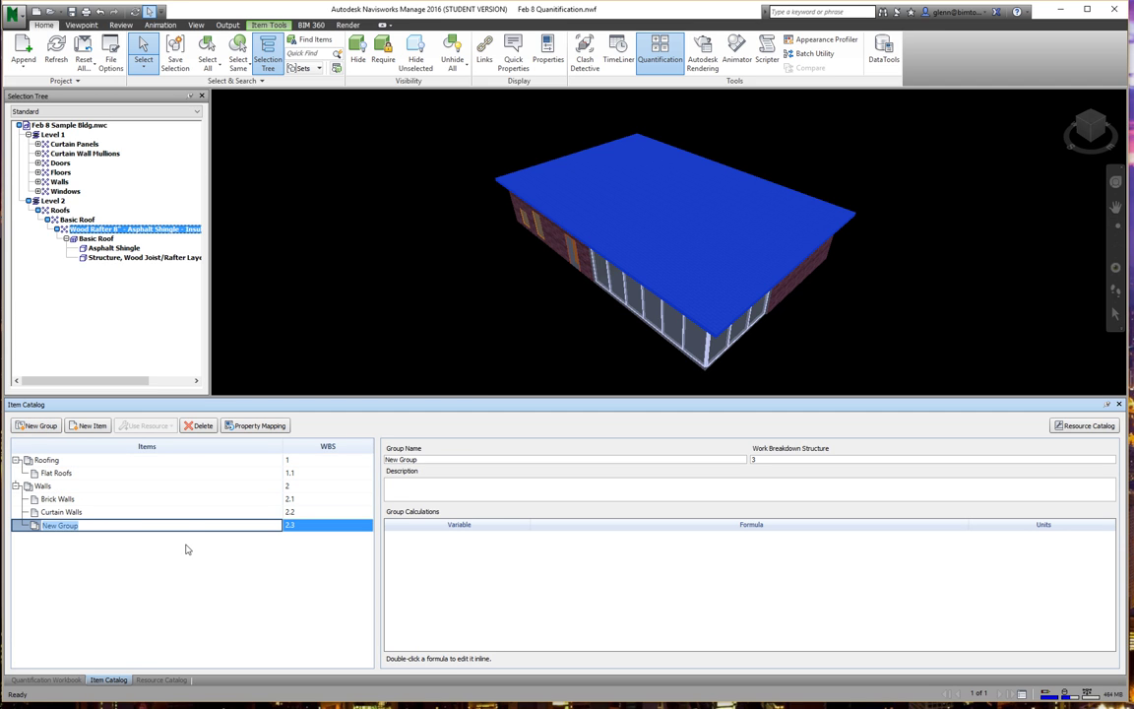
{"action": "left_click", "coordinate": [197, 426]}
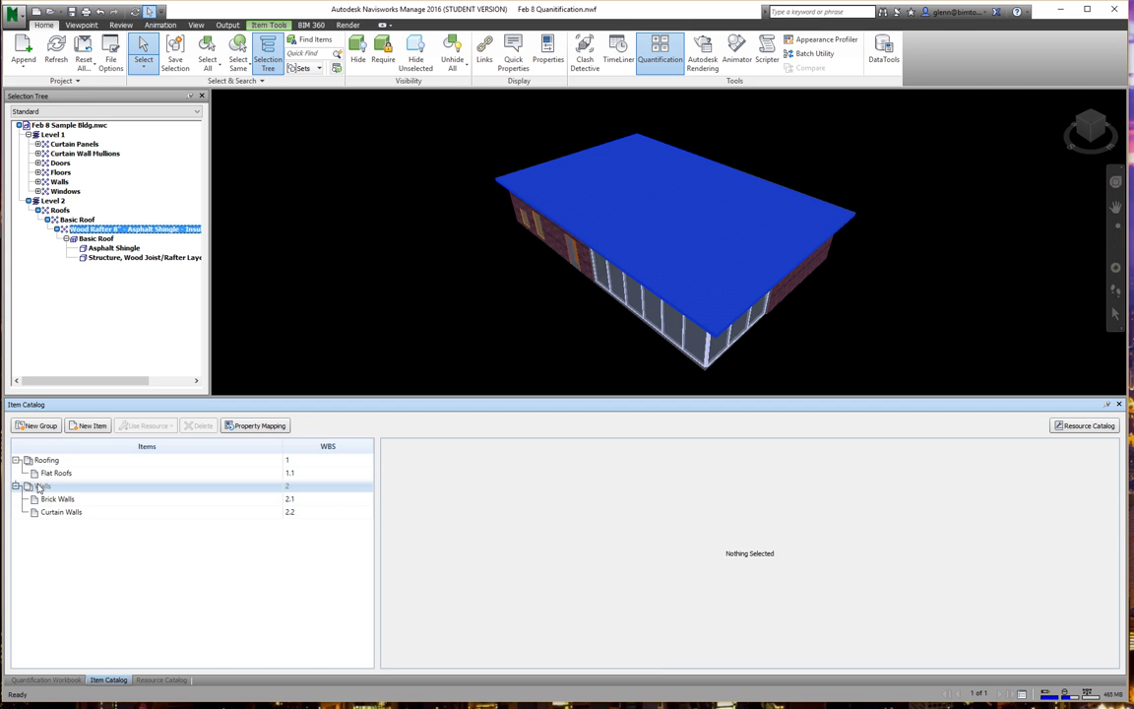
{"action": "left_click", "coordinate": [44, 426]}
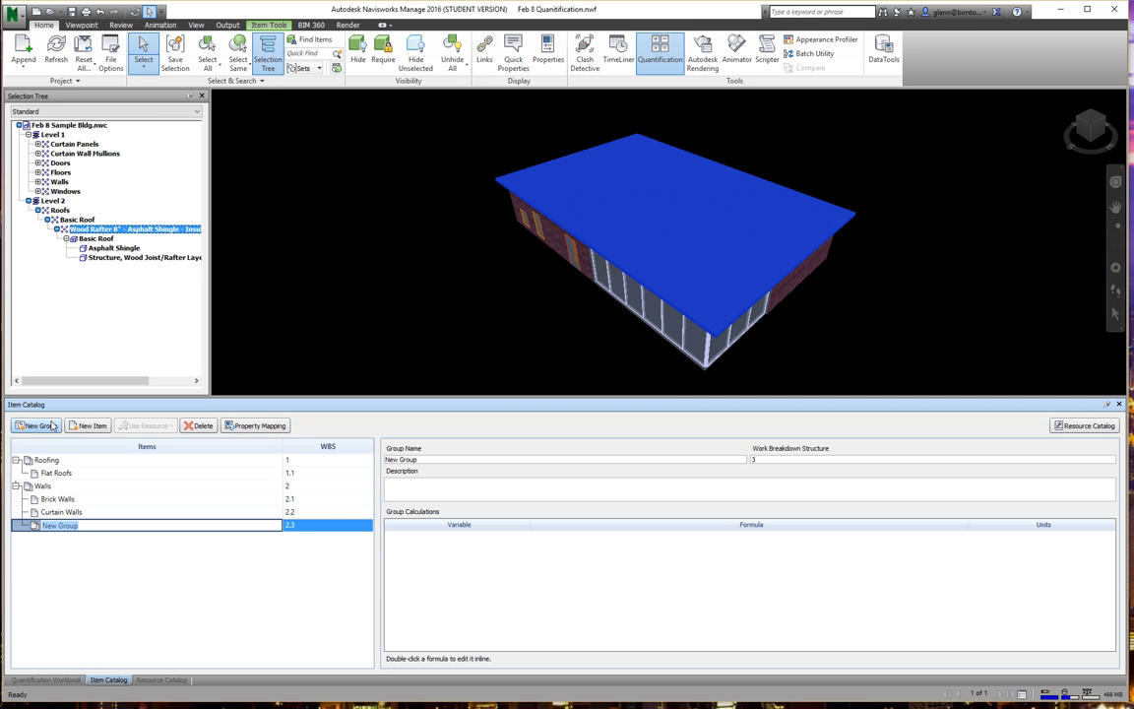
{"action": "left_click", "coordinate": [43, 551]}
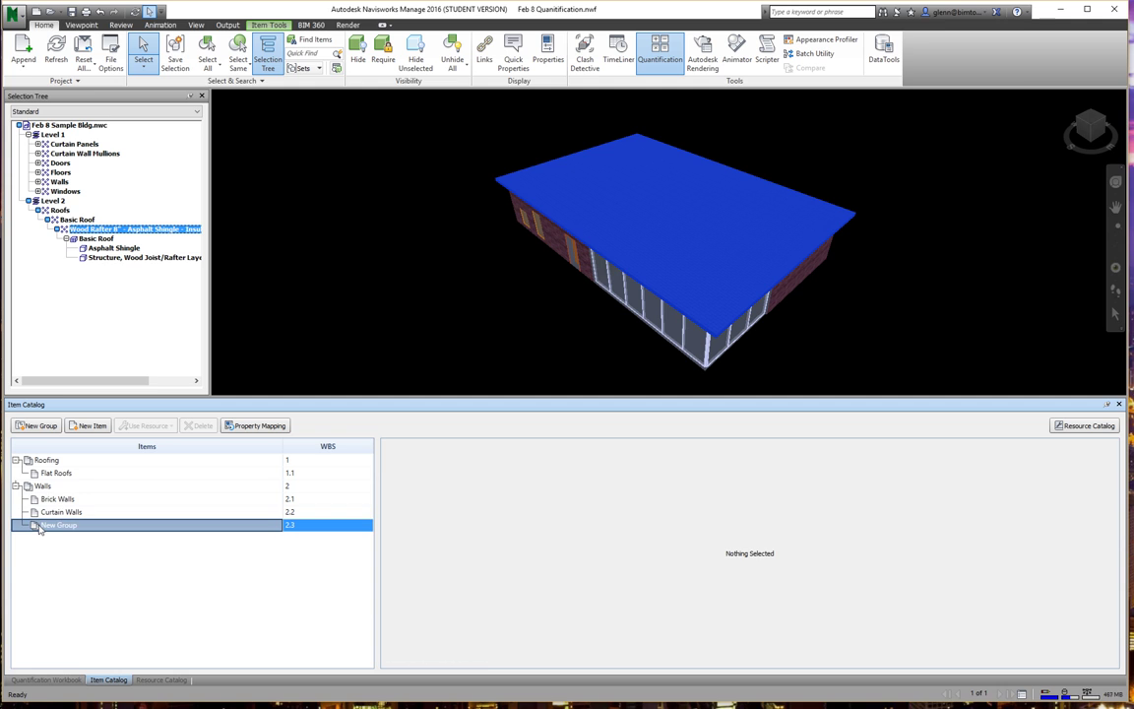
{"action": "left_click", "coordinate": [40, 526]}
{"action": "left_click", "coordinate": [197, 425]}
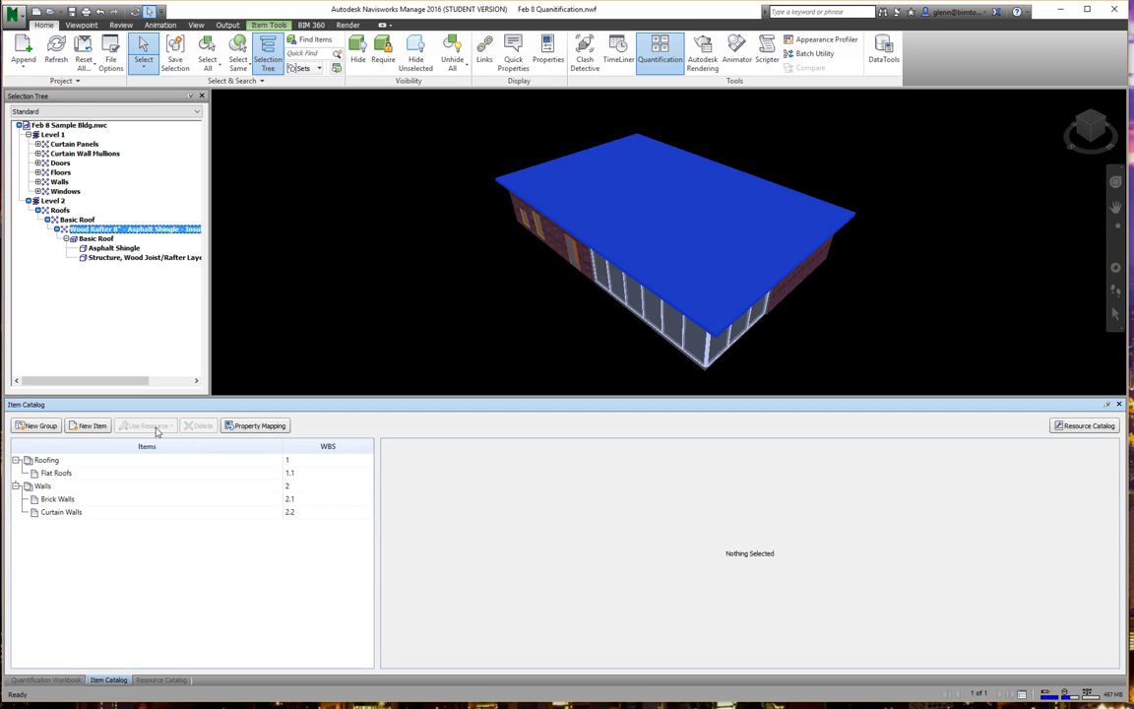
- With no catalog entry selected, create a third top-level group named Windows
{"action": "left_click", "coordinate": [44, 425]}
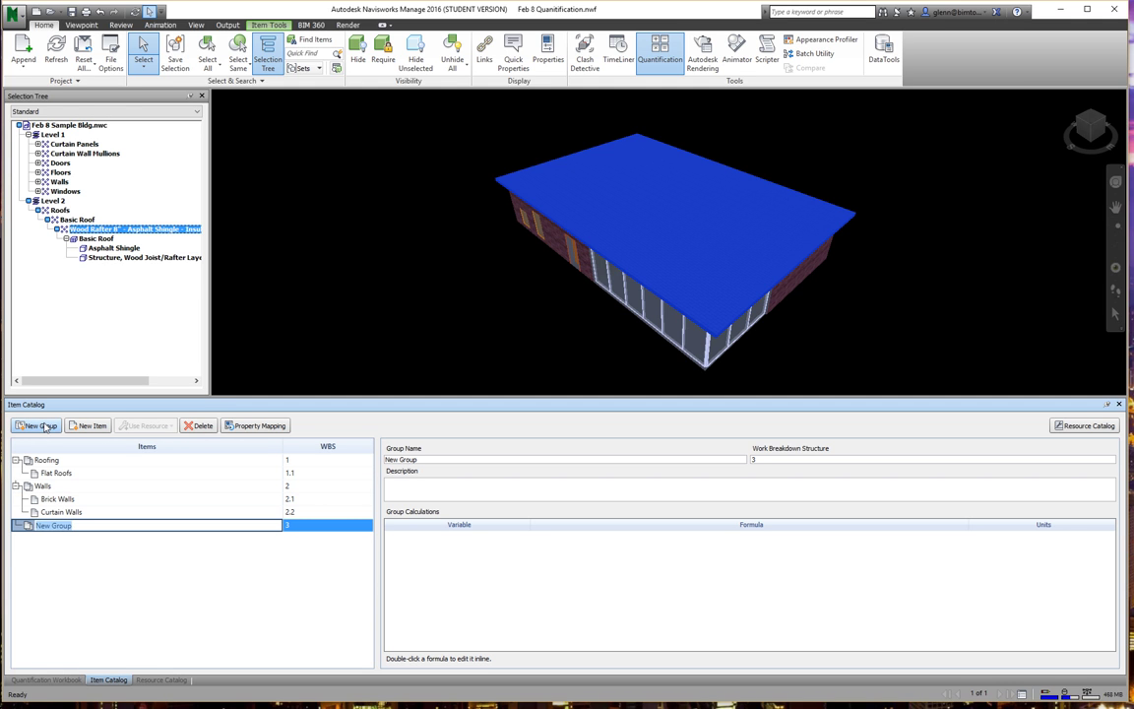
{"action": "type", "text": "Windows"}
{"action": "key", "text": "Return"}
{"action": "left_click", "coordinate": [44, 425]}
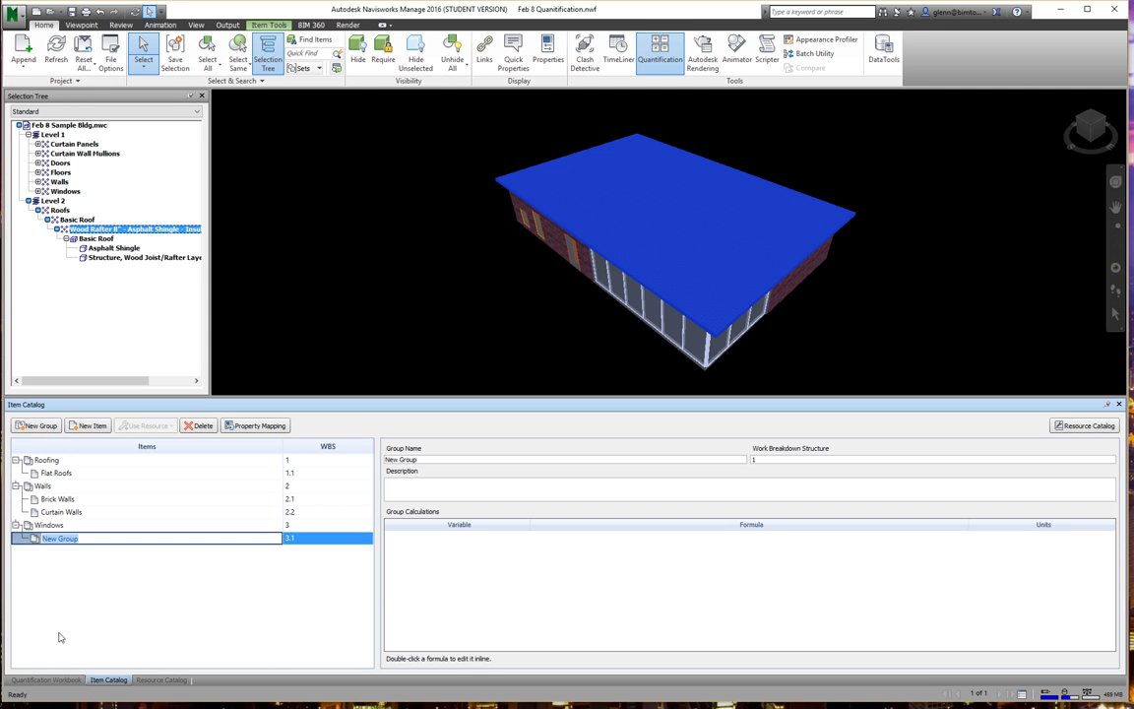
{"action": "left_click", "coordinate": [40, 586]}
{"action": "left_click", "coordinate": [40, 538]}
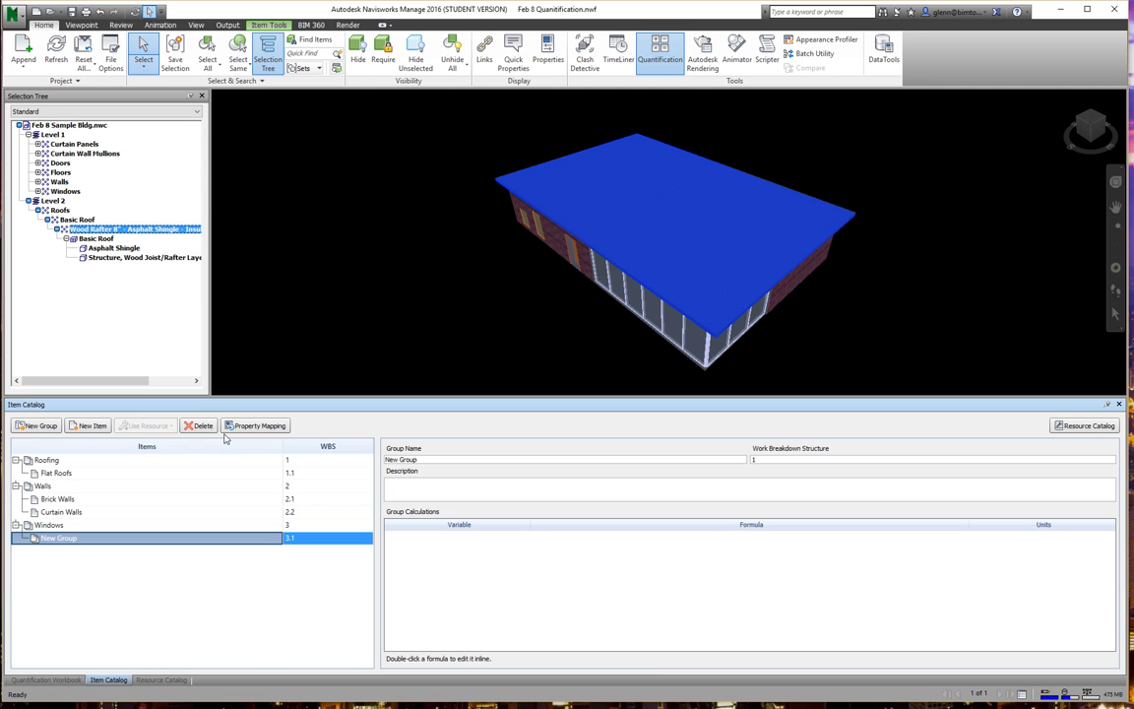
{"action": "left_click", "coordinate": [200, 425]}
- Create two more top-level catalog groups named Doors and Foundations, leaving no catalog entry selected
{"action": "left_click", "coordinate": [52, 426]}
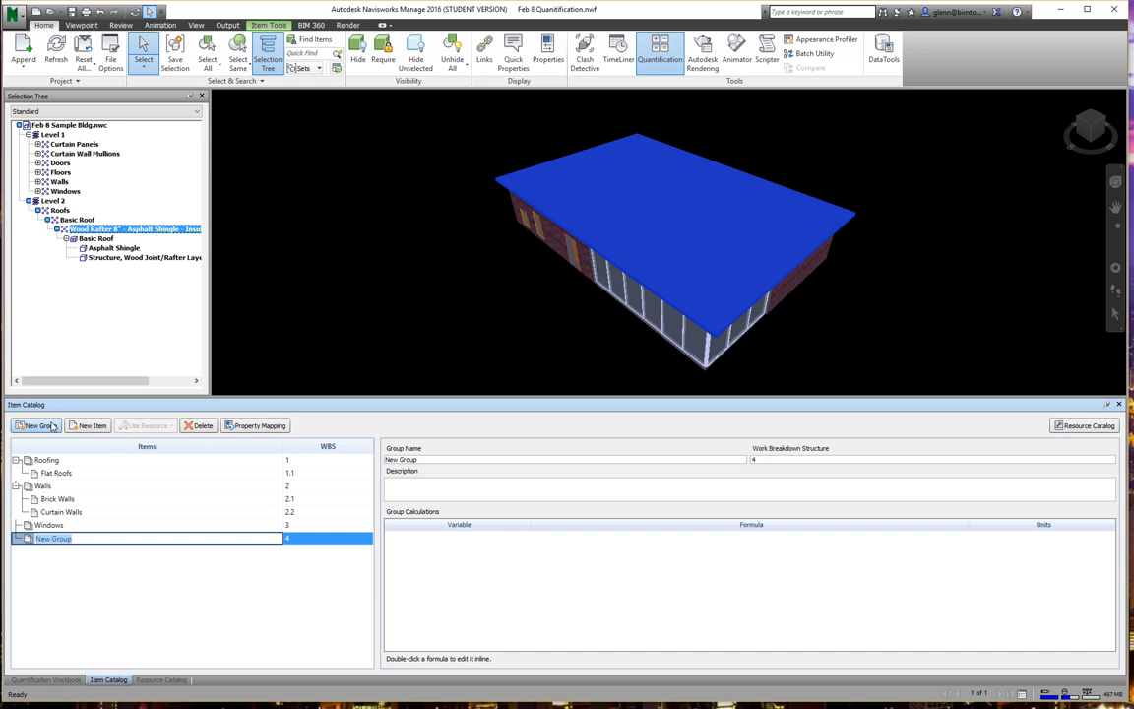
{"action": "type", "text": "Doors"}
{"action": "left_click", "coordinate": [76, 572]}
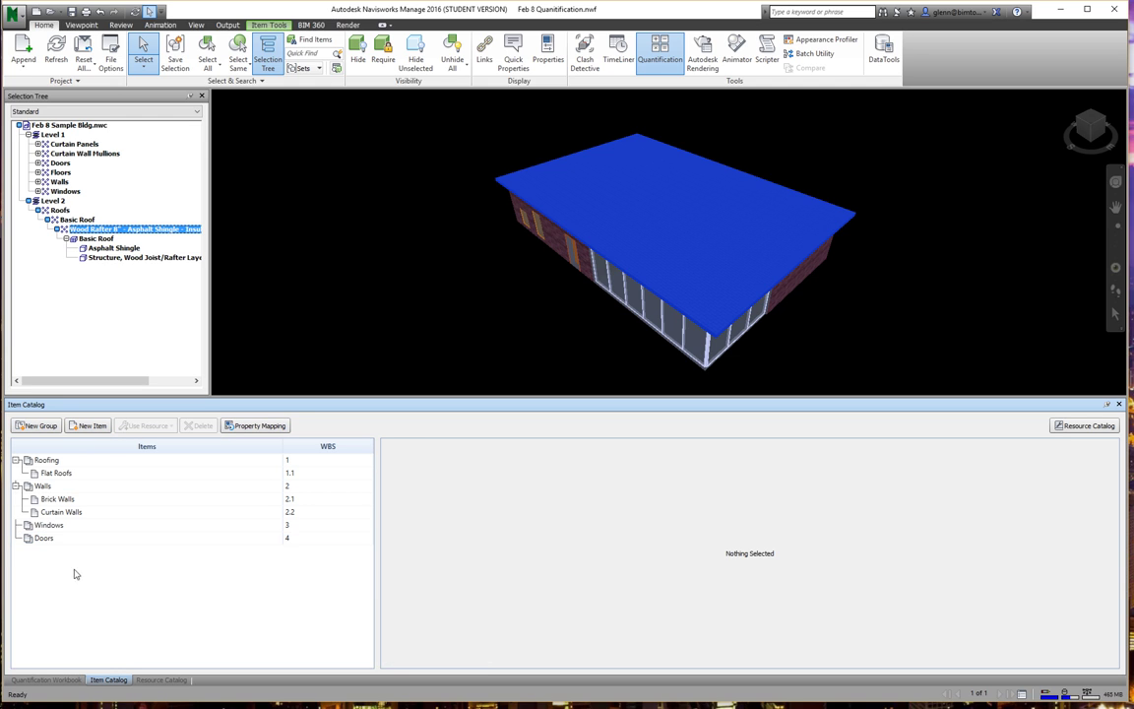
{"action": "left_click", "coordinate": [42, 427]}
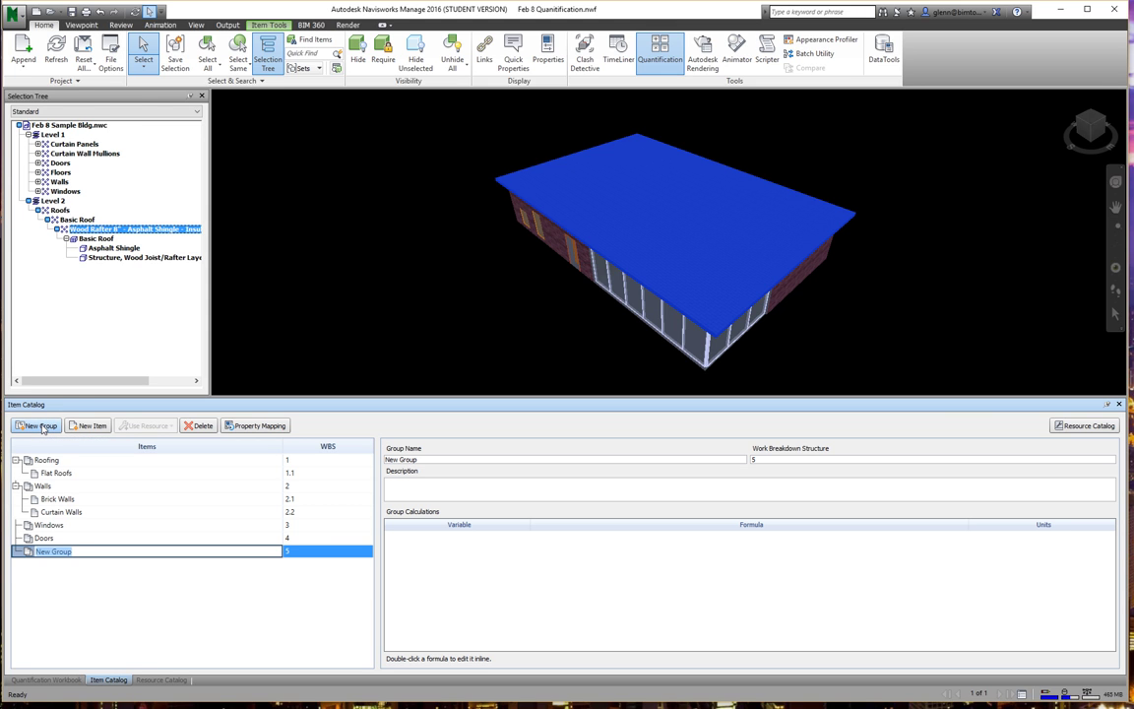
{"action": "type", "text": "Foundations"}
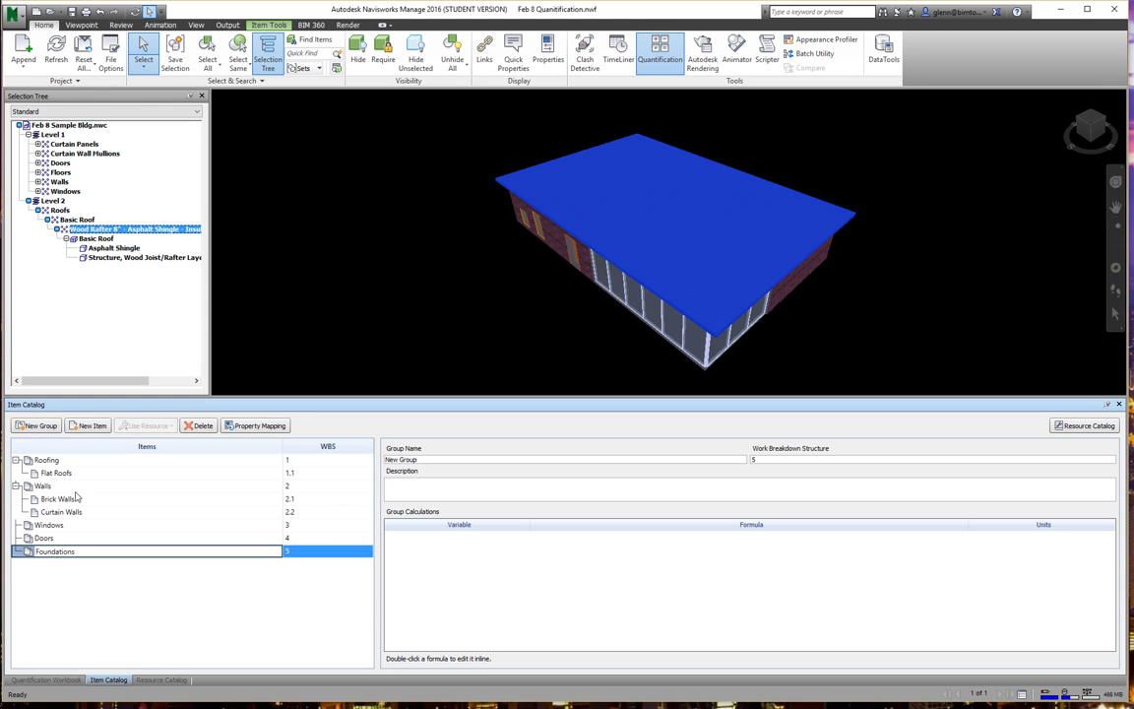
{"action": "left_click", "coordinate": [142, 633]}
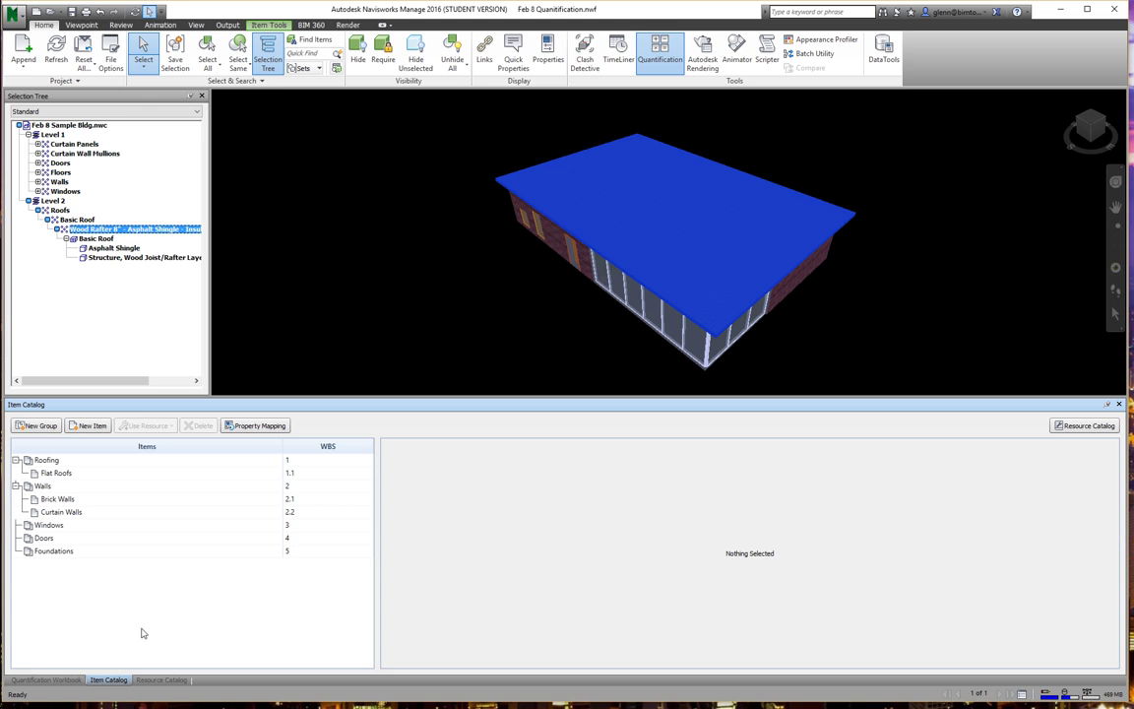
- Add an item named Big Windows inside the Windows group, and insert a second new item in the same group
{"action": "left_click", "coordinate": [44, 552]}
{"action": "left_click", "coordinate": [49, 527]}
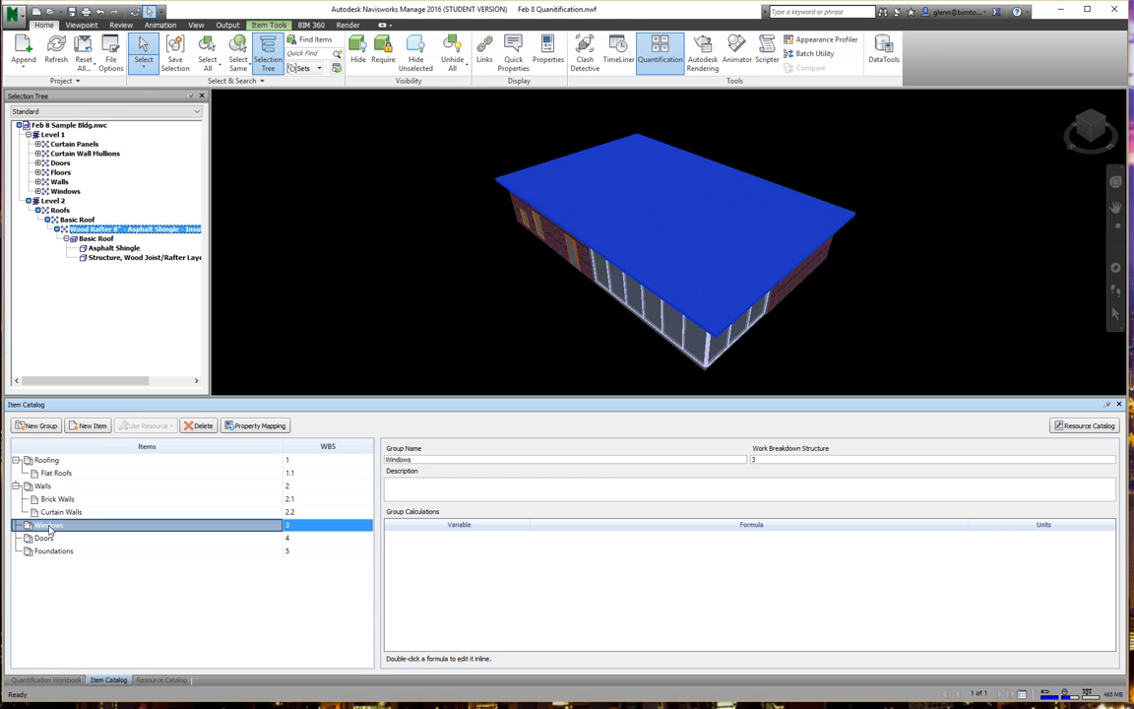
{"action": "left_click", "coordinate": [80, 429]}
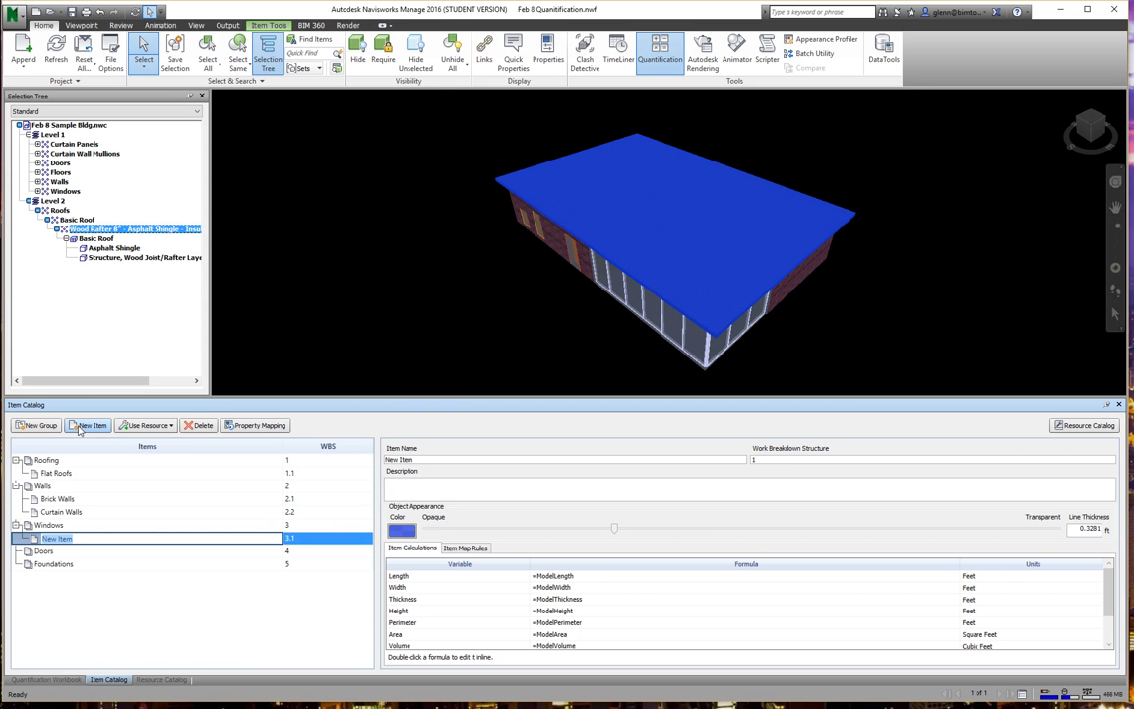
{"action": "type", "text": "Big Windows"}
{"action": "key", "text": "Return"}
{"action": "key", "text": "Up"}
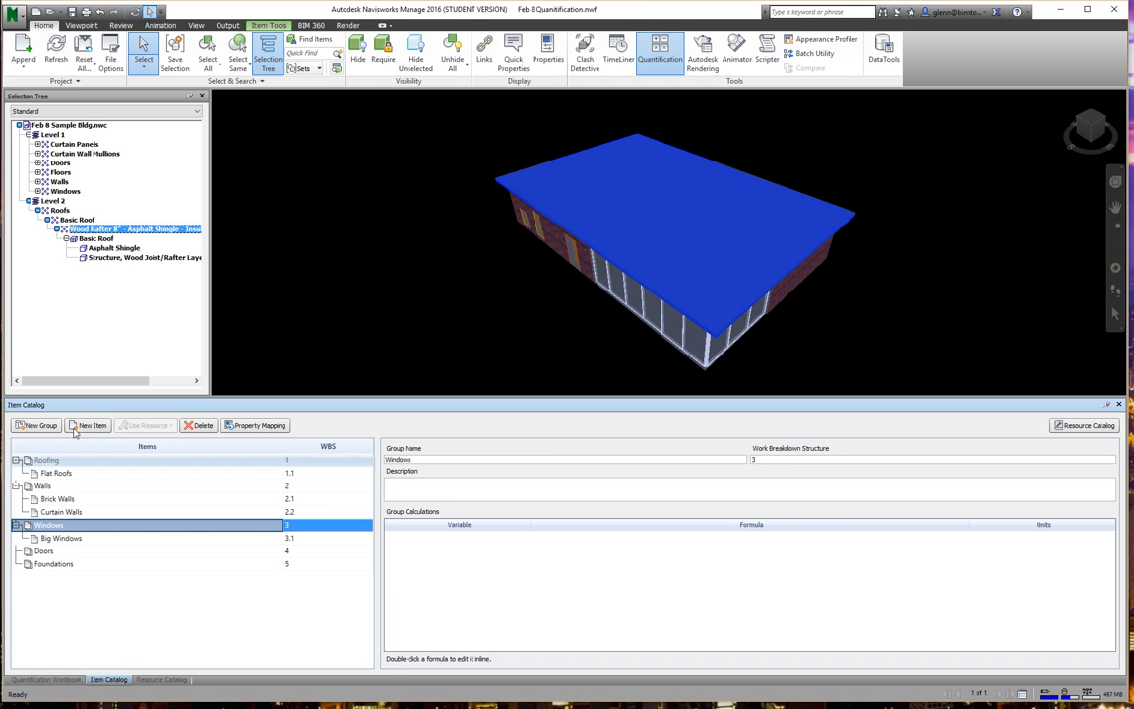
{"action": "left_click", "coordinate": [78, 427]}
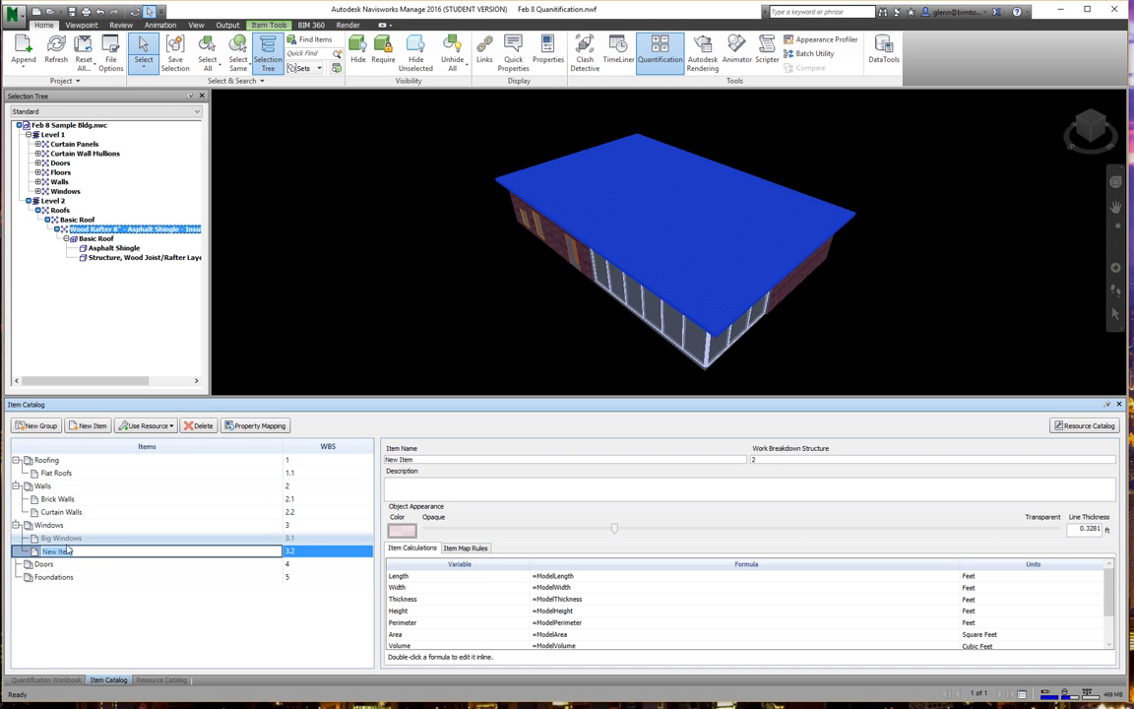
- Name the new Windows item Small Windows and add an item named Exterior Doors to the Doors group
{"action": "type", "text": "Small Windows"}
{"action": "key", "text": "Return"}
{"action": "key", "text": "Down"}
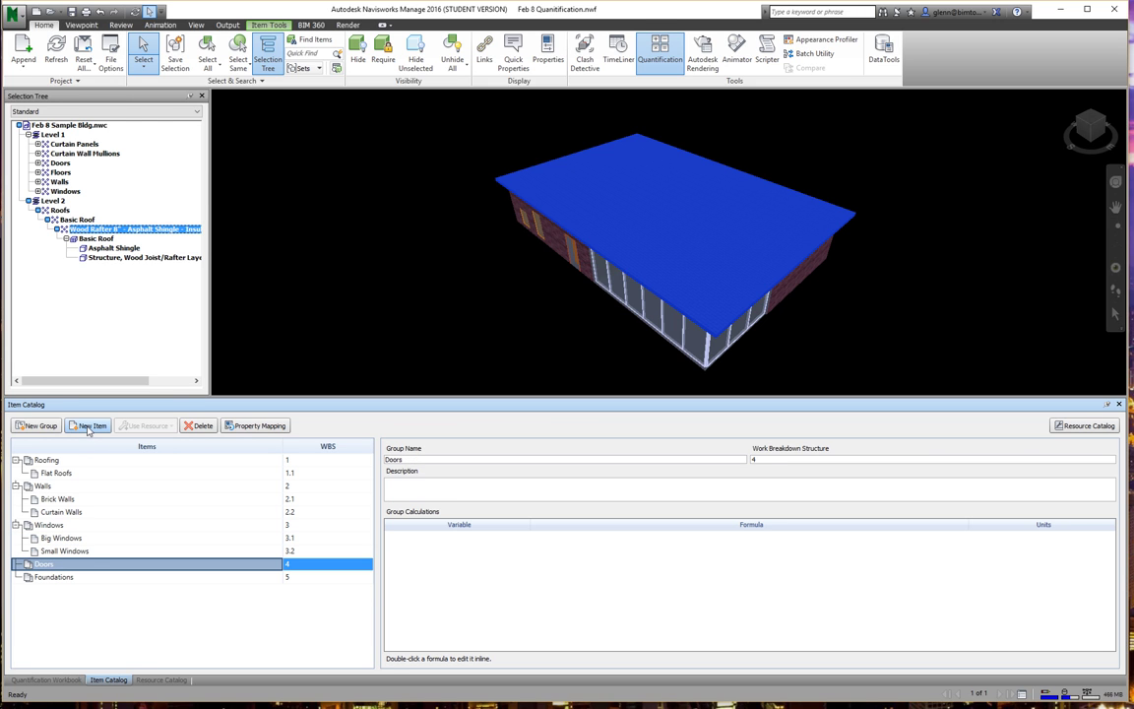
{"action": "left_click", "coordinate": [89, 427]}
{"action": "type", "text": "Exterior"}
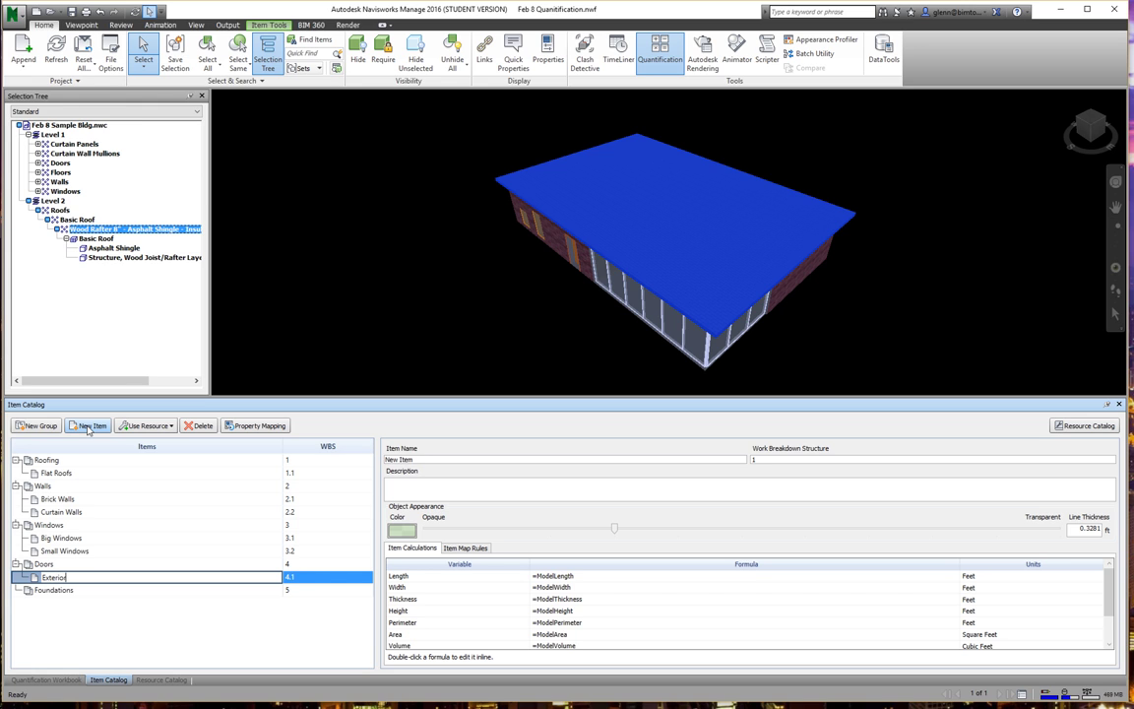
{"action": "type", "text": " Doors"}
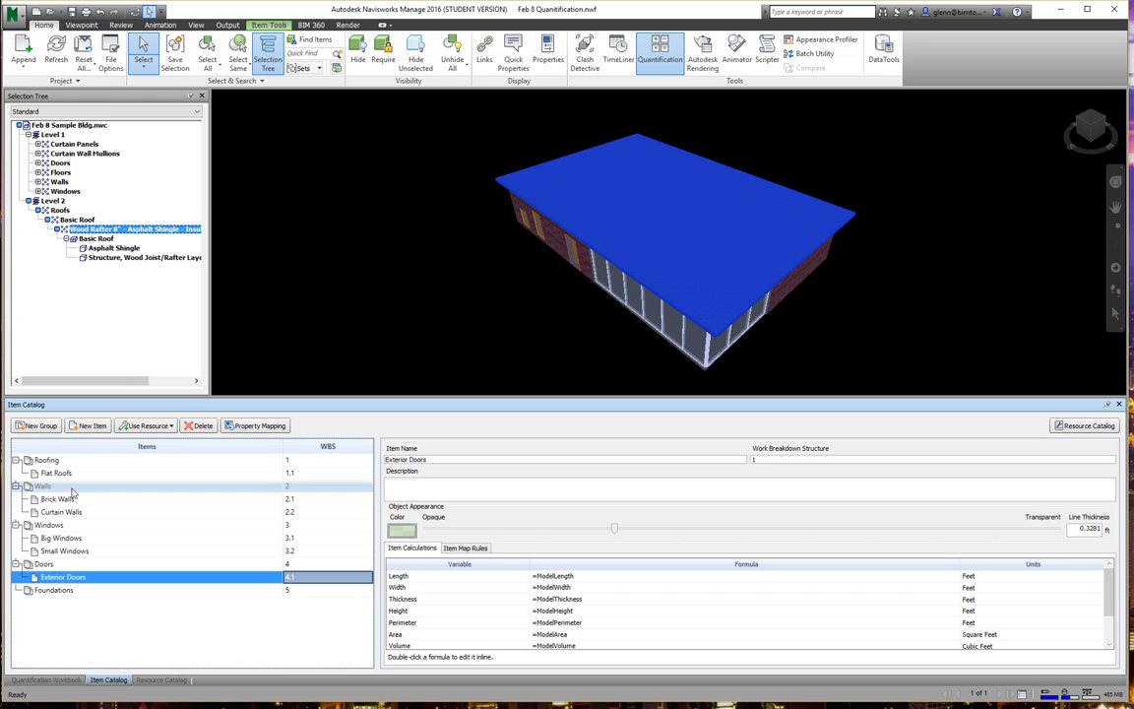
- Add a second item named Interior Doors to the Doors group, leaving no catalog entry selected
{"action": "left_click", "coordinate": [39, 567]}
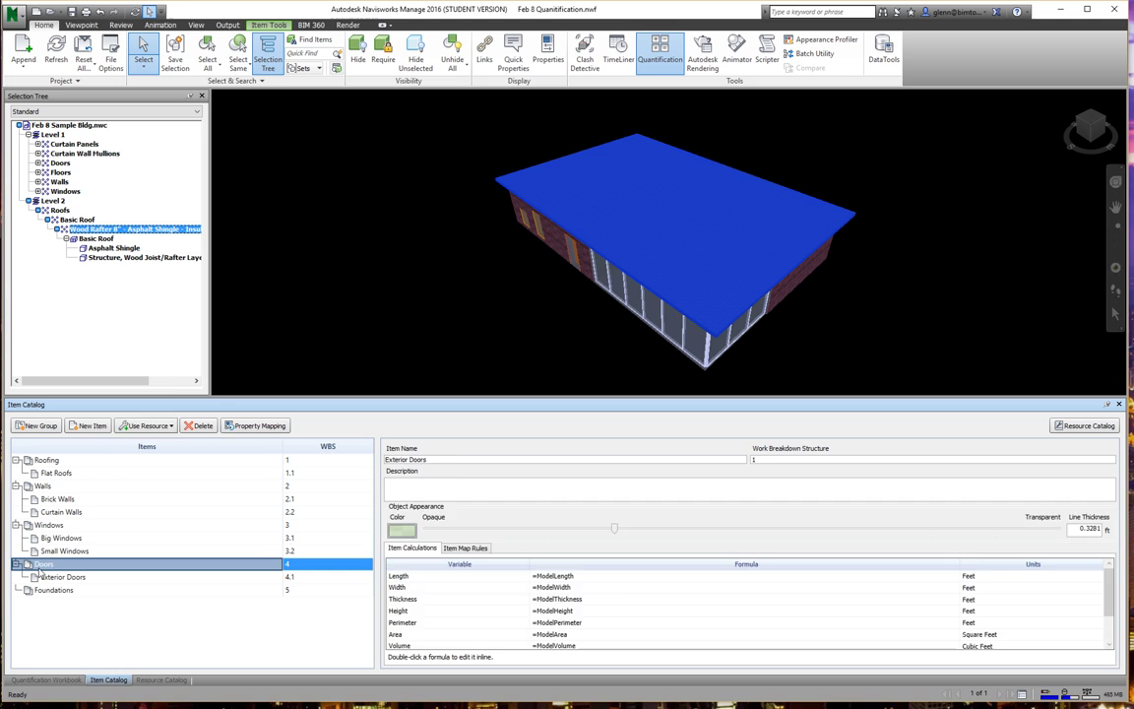
{"action": "left_click", "coordinate": [92, 426]}
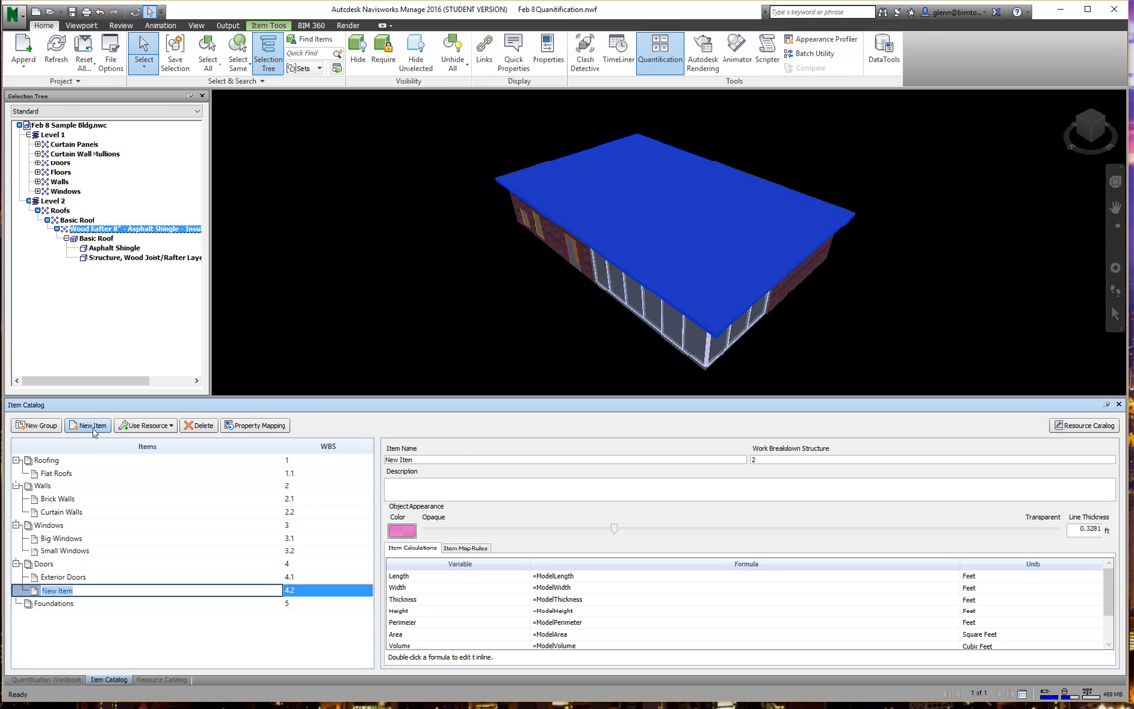
{"action": "type", "text": "Interior Doors"}
{"action": "key", "text": "Return"}
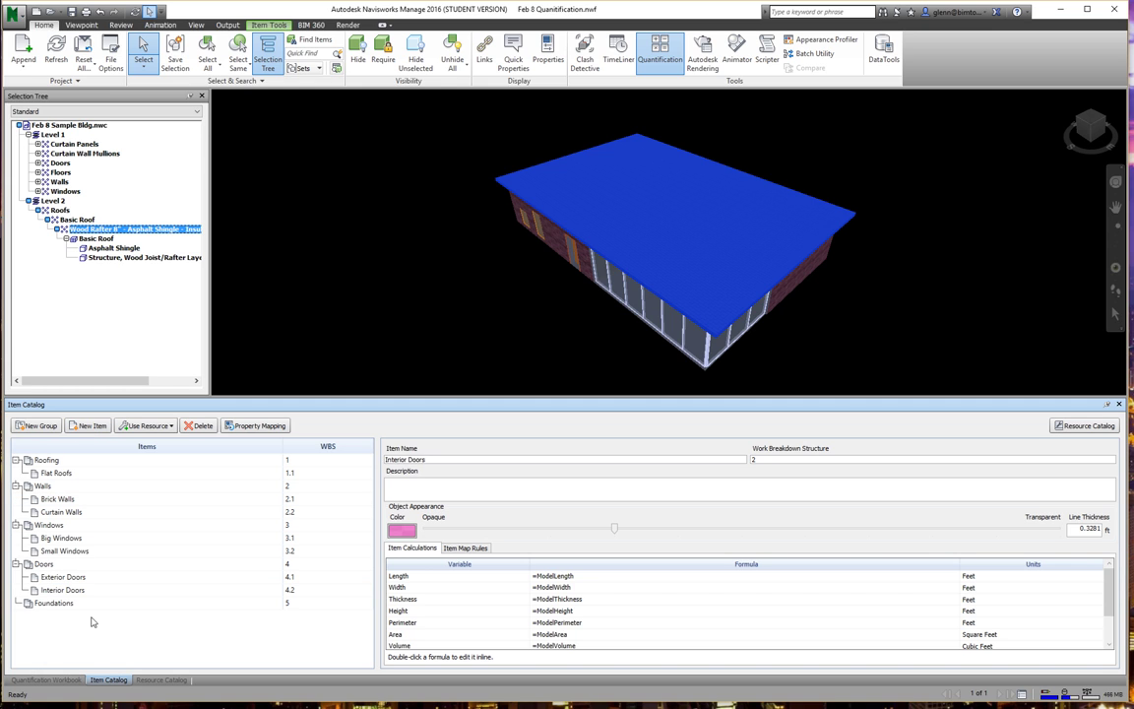
{"action": "left_click", "coordinate": [91, 621]}
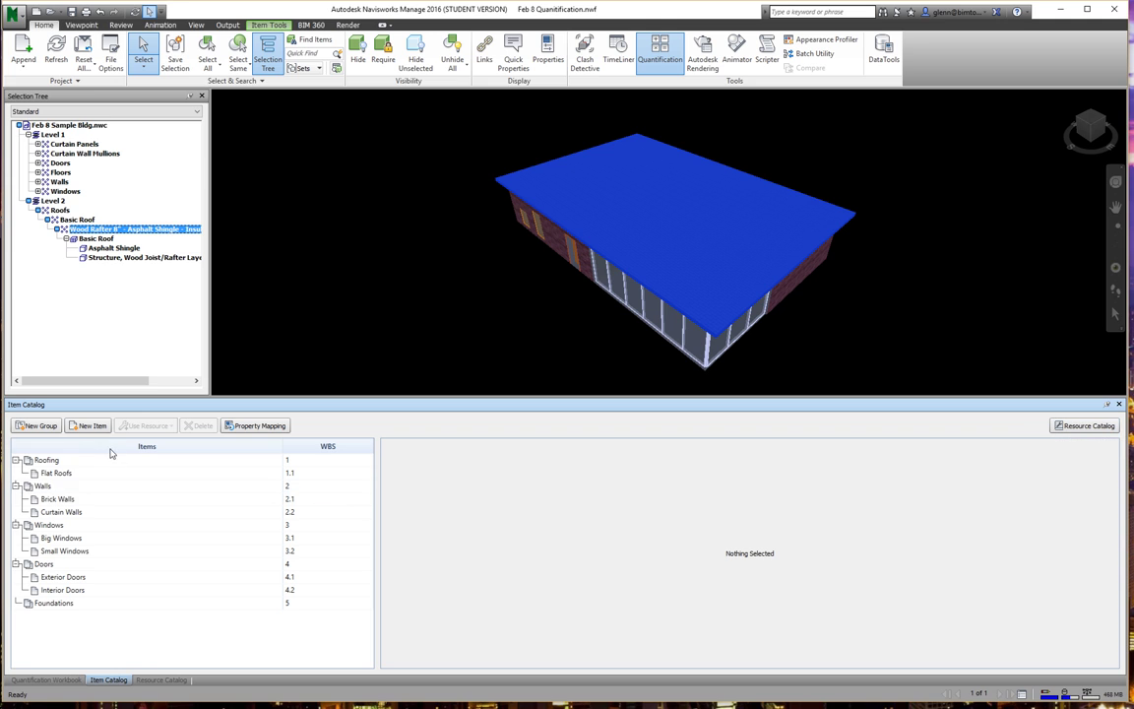
- Compare the contents of the Quantification Workbook, Item Catalog and Resource Catalog
{"action": "left_click", "coordinate": [47, 680]}
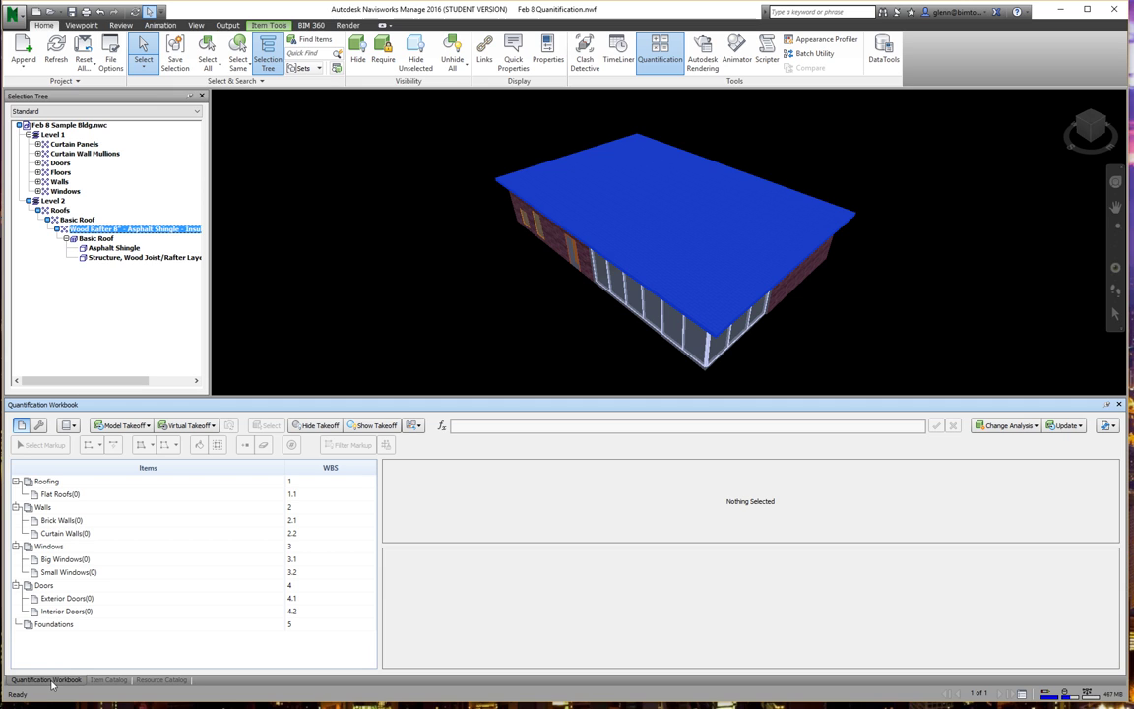
{"action": "left_click", "coordinate": [110, 680]}
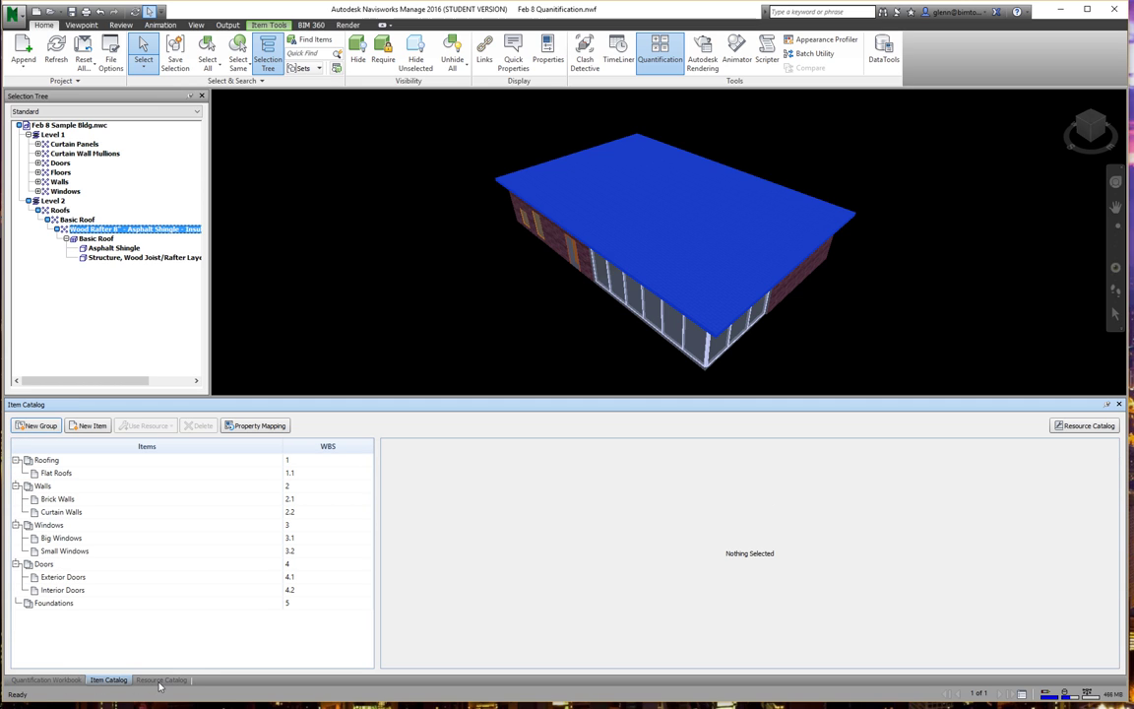
{"action": "left_click", "coordinate": [157, 680]}
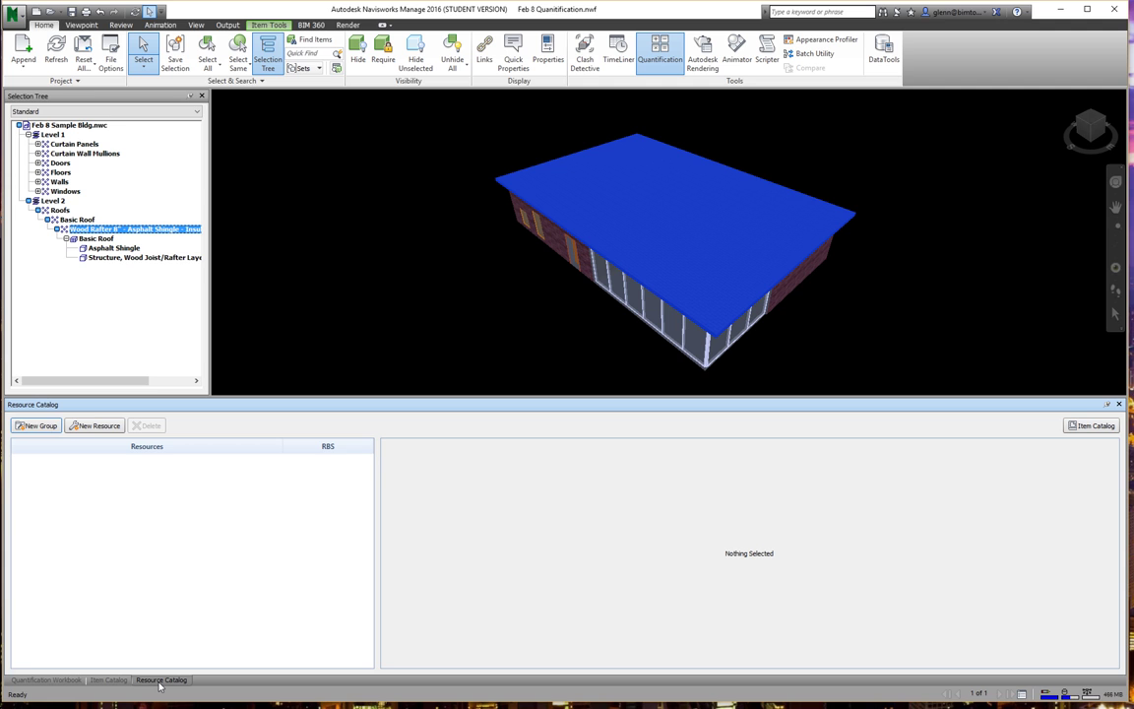
{"action": "left_click", "coordinate": [57, 680]}
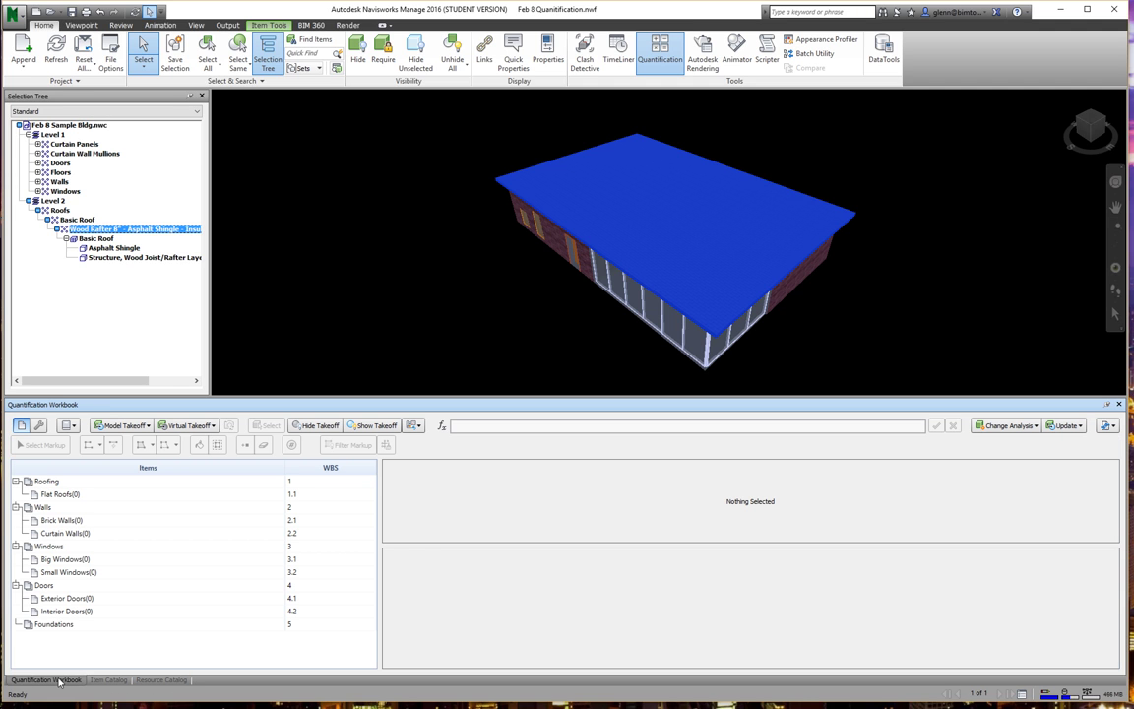
{"action": "left_click", "coordinate": [94, 680]}
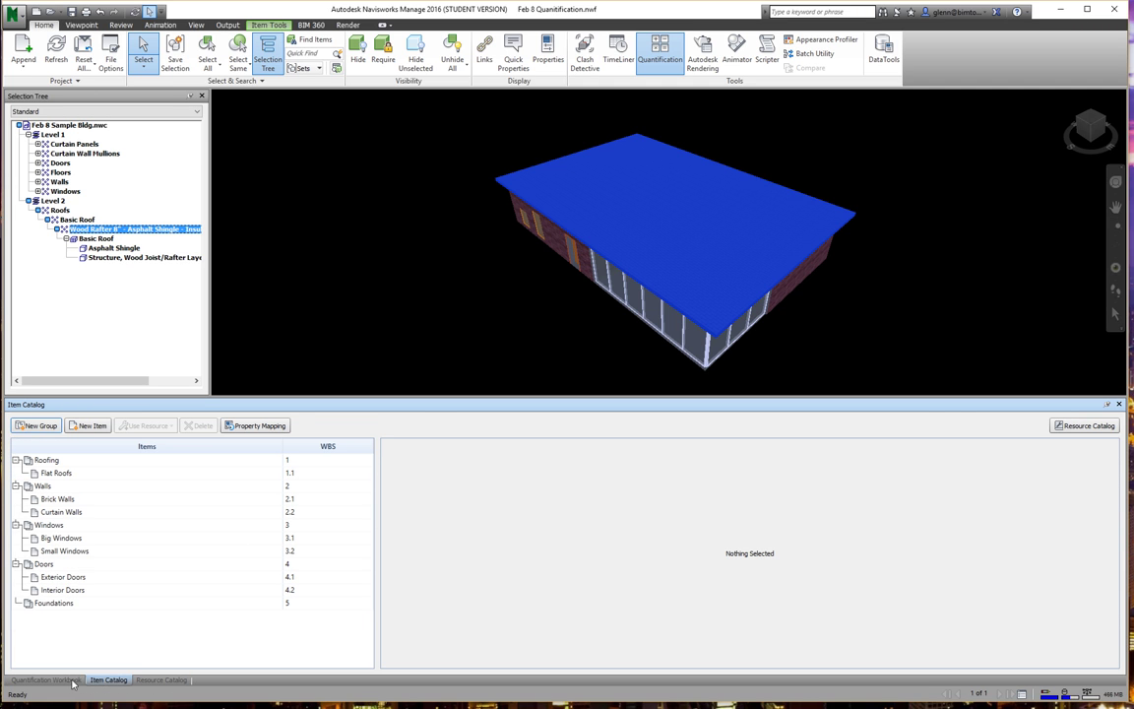
- In the Quantification Workbook, take off the Level 2 Basic Roof object to the Flat Roofs item
{"action": "left_click", "coordinate": [67, 681]}
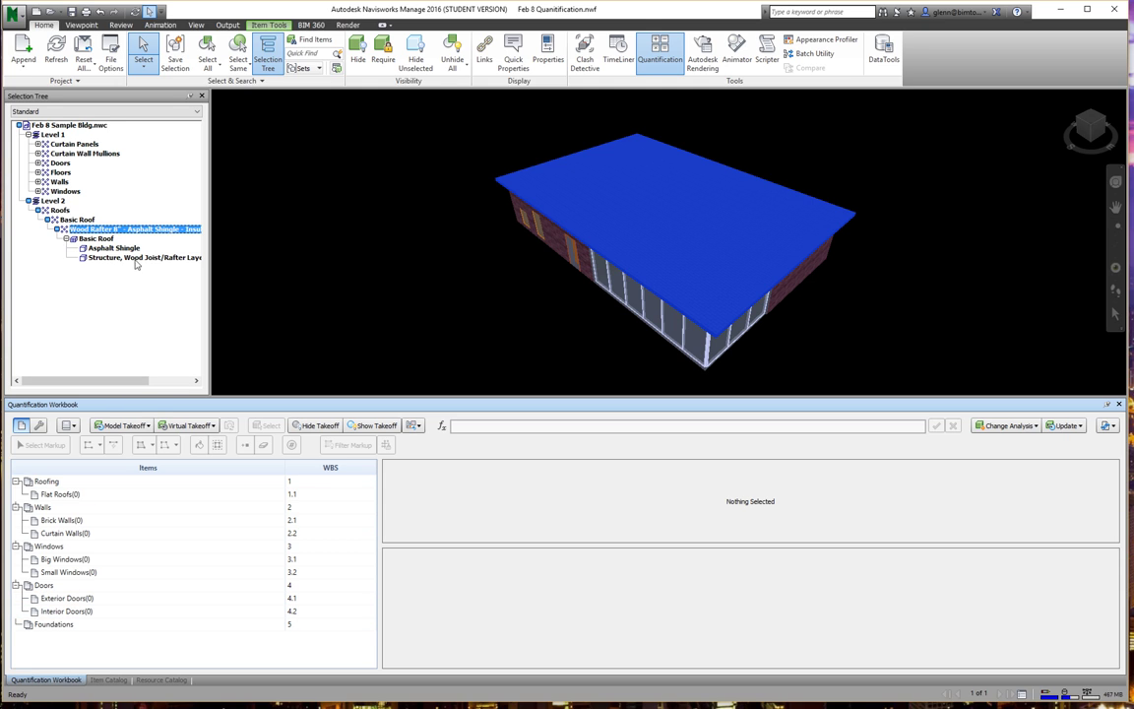
{"action": "left_click", "coordinate": [96, 239]}
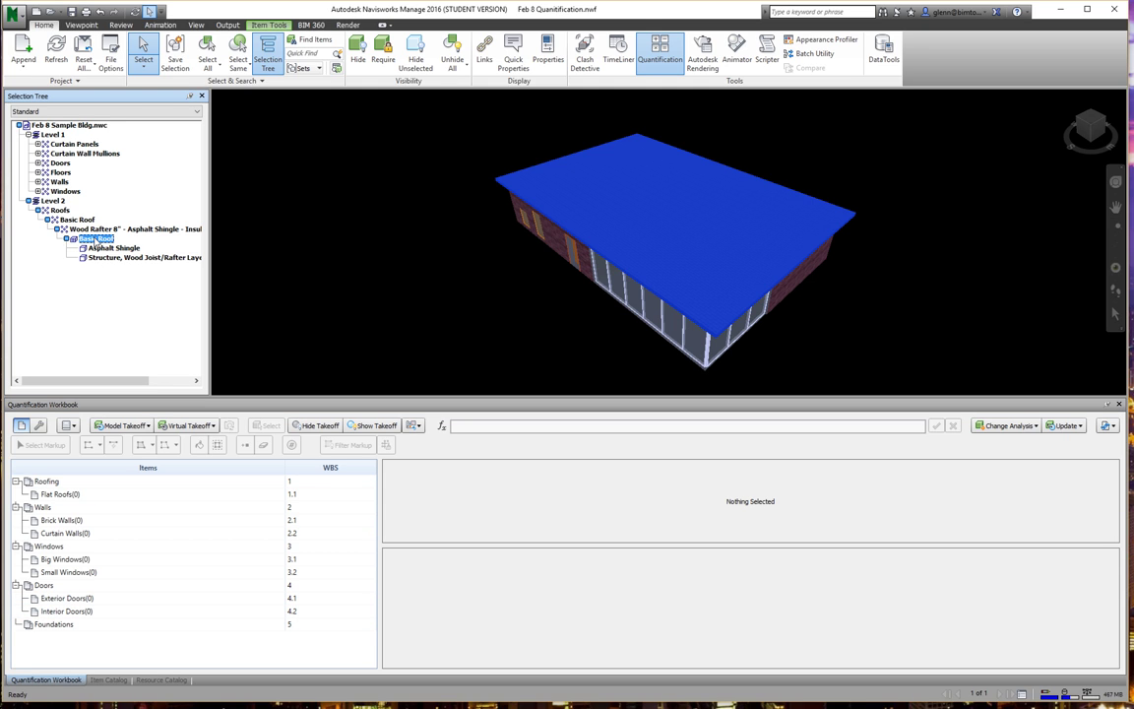
{"action": "left_click_drag", "start_coordinate": [75, 244], "coordinate": [60, 500]}
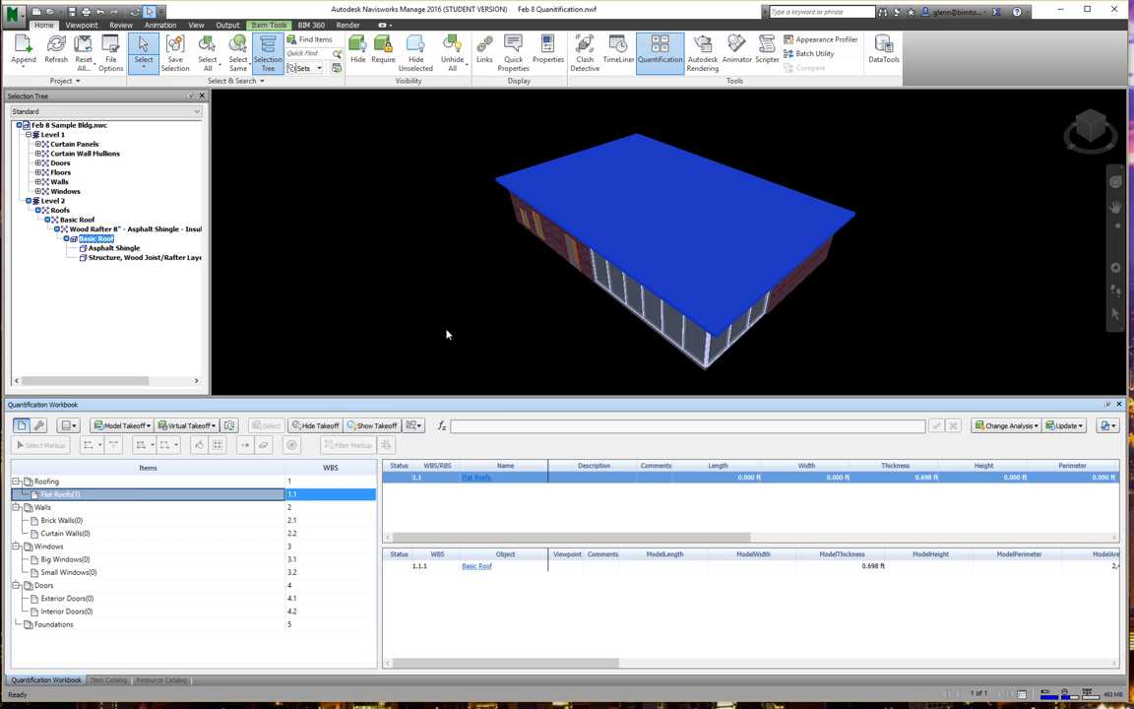
- Check the roof takeoff by switching Hide Takeoff and Show Takeoff on and off, and clear the model selection
{"action": "left_click", "coordinate": [309, 426]}
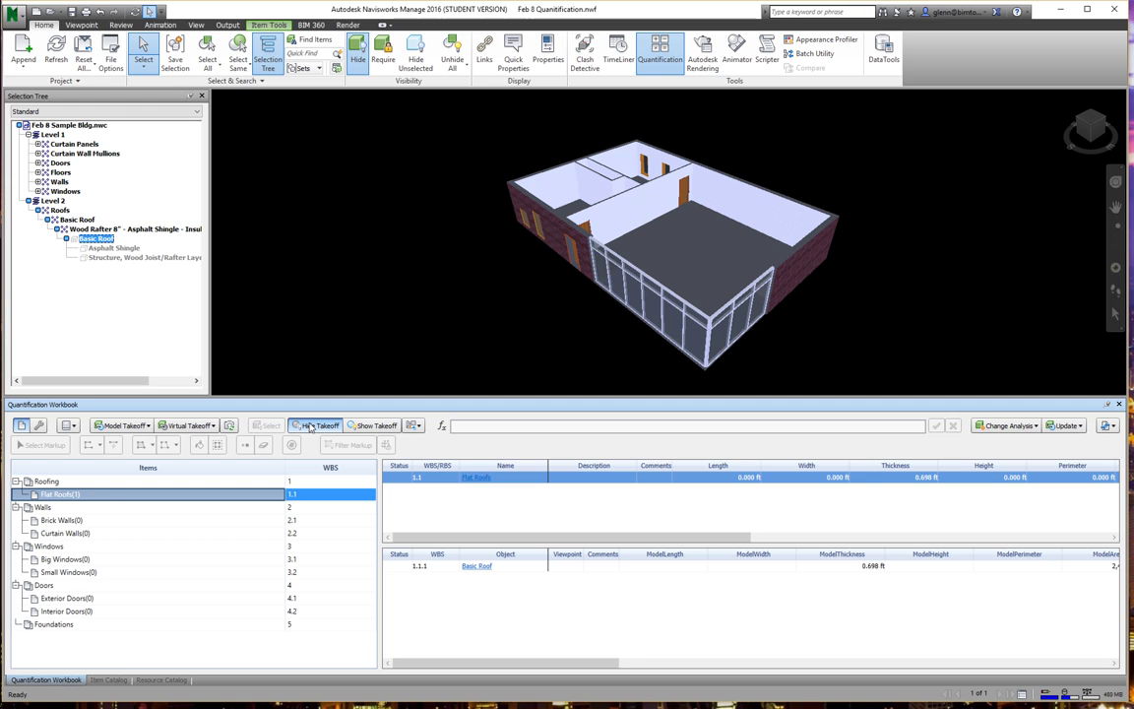
{"action": "left_click", "coordinate": [311, 426]}
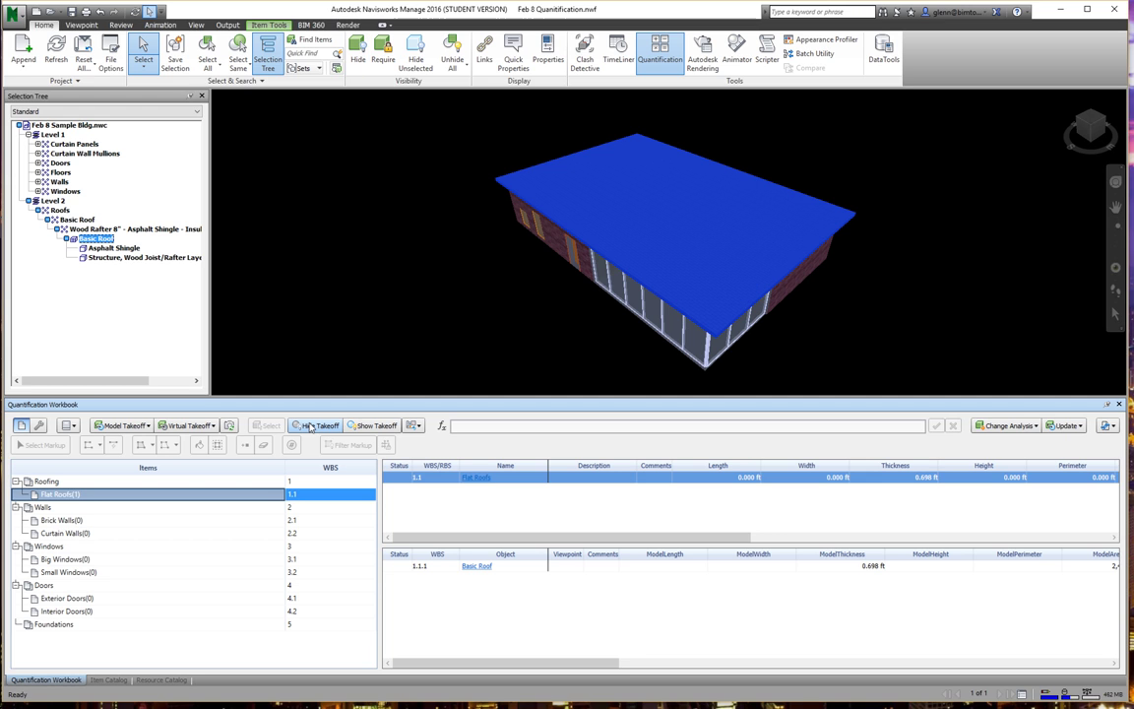
{"action": "left_click", "coordinate": [360, 426]}
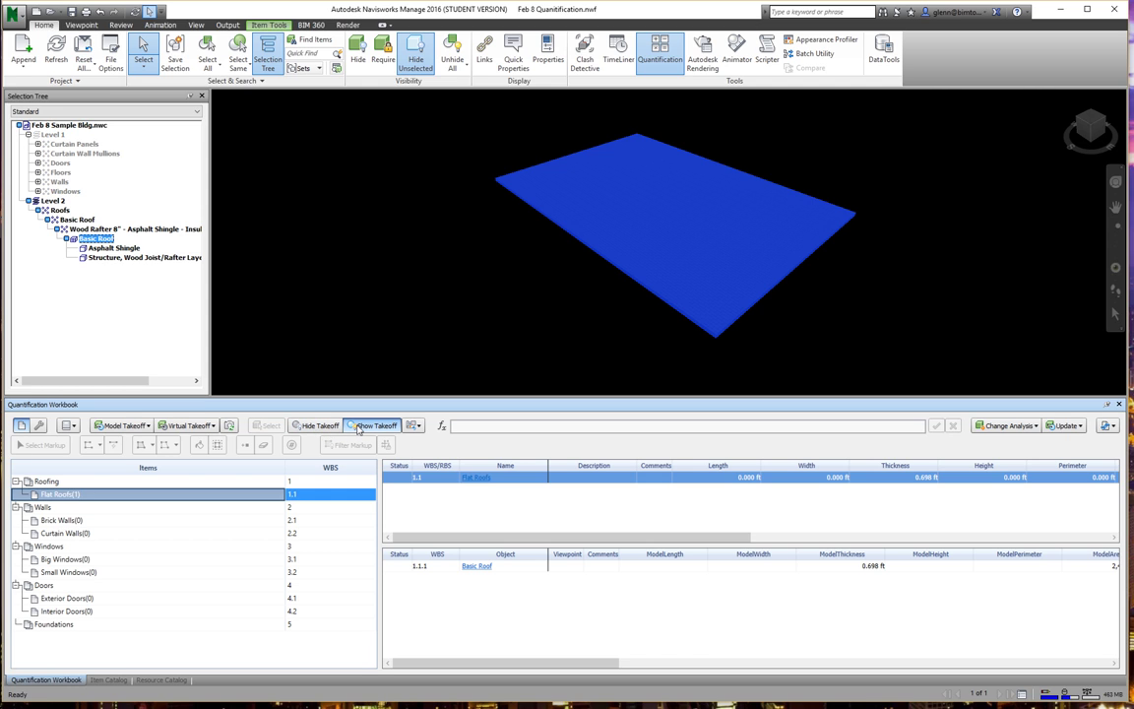
{"action": "left_click", "coordinate": [359, 427]}
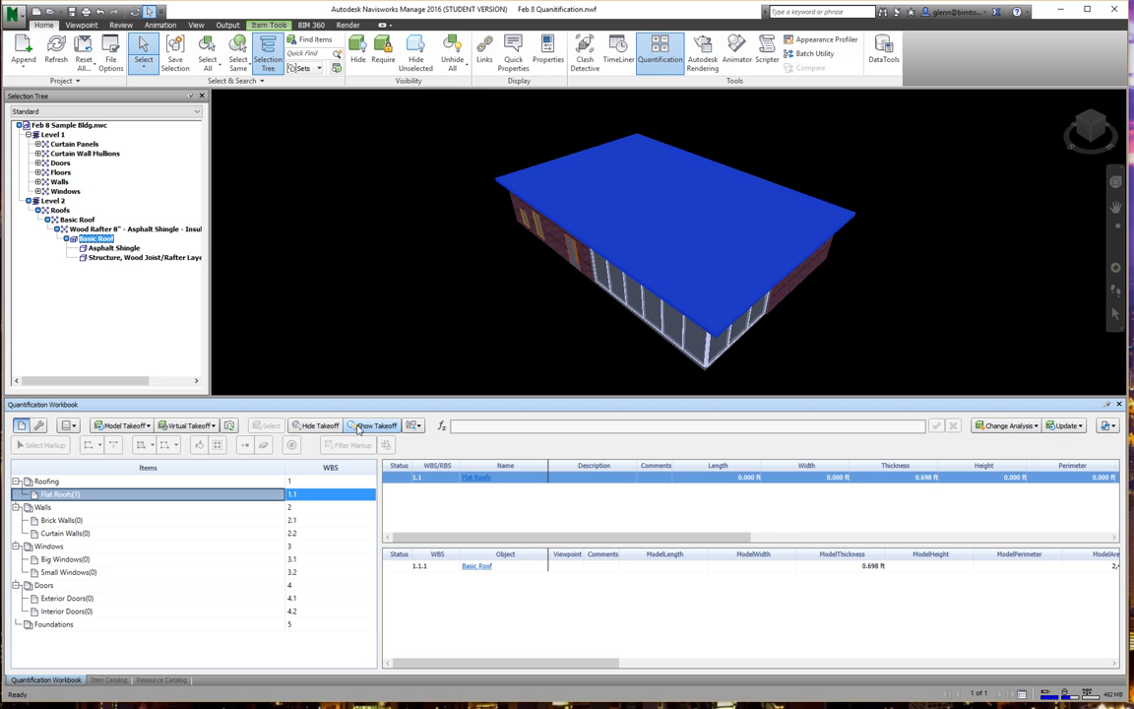
{"action": "left_click", "coordinate": [343, 365]}
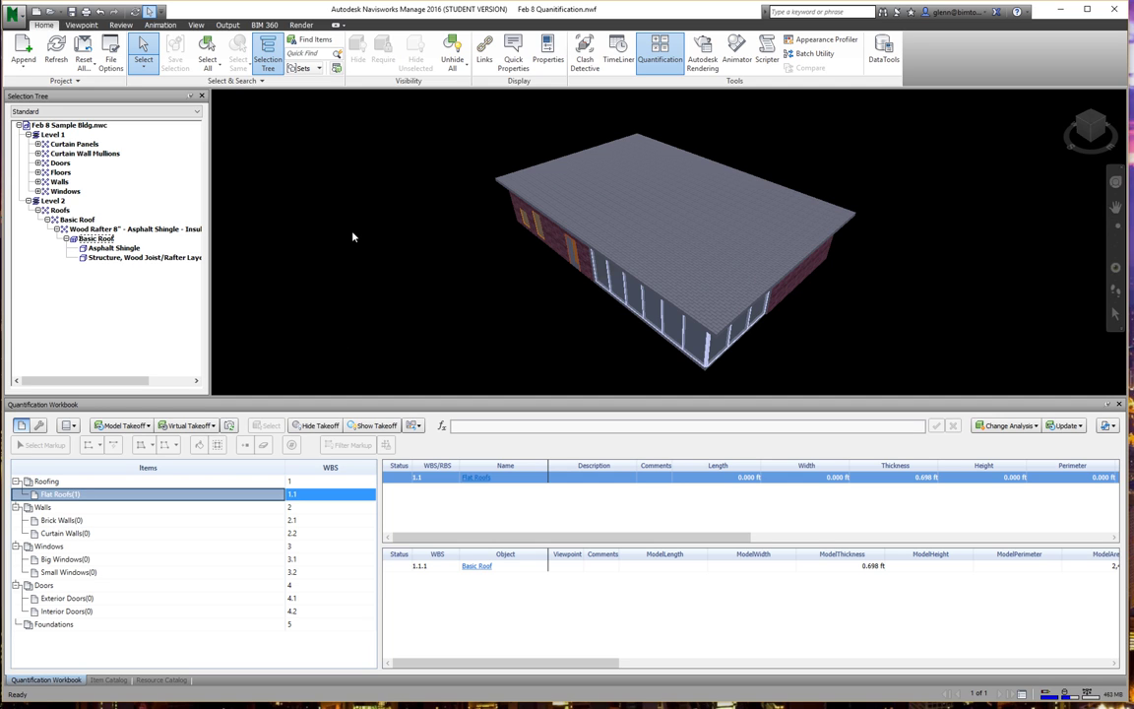
- Take off the Level 1 fixed windows of type 36" x 72" to the Big Windows item
{"action": "left_click", "coordinate": [38, 191]}
{"action": "left_click", "coordinate": [48, 201]}
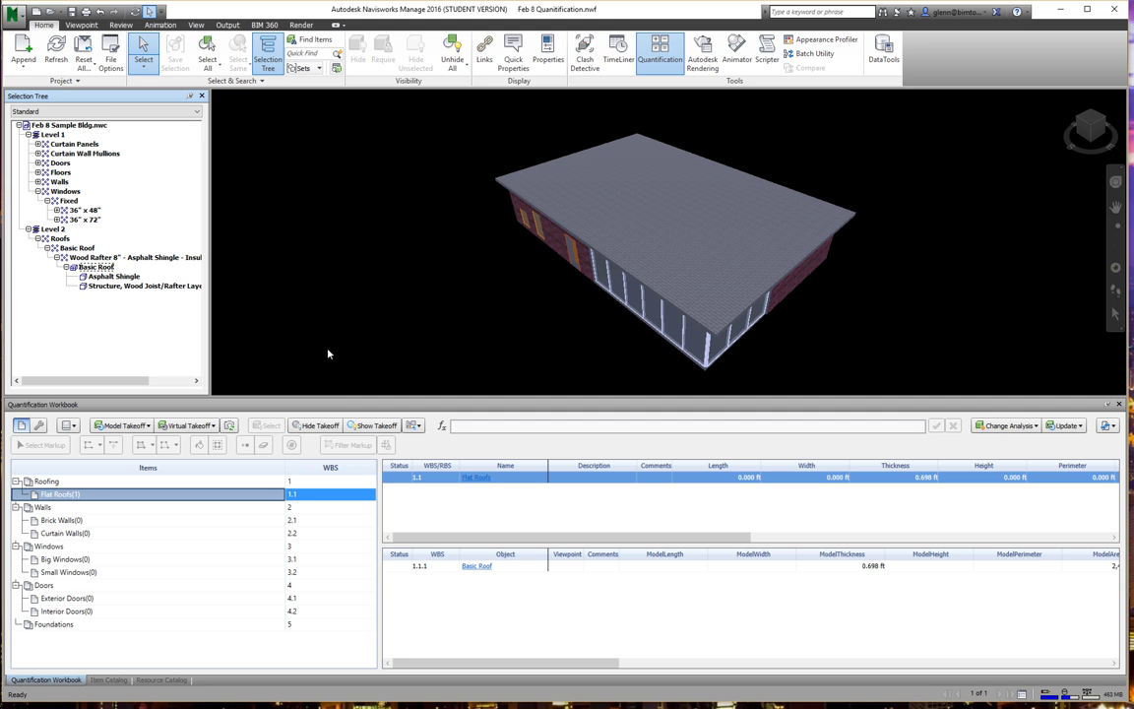
{"action": "left_click", "coordinate": [314, 426]}
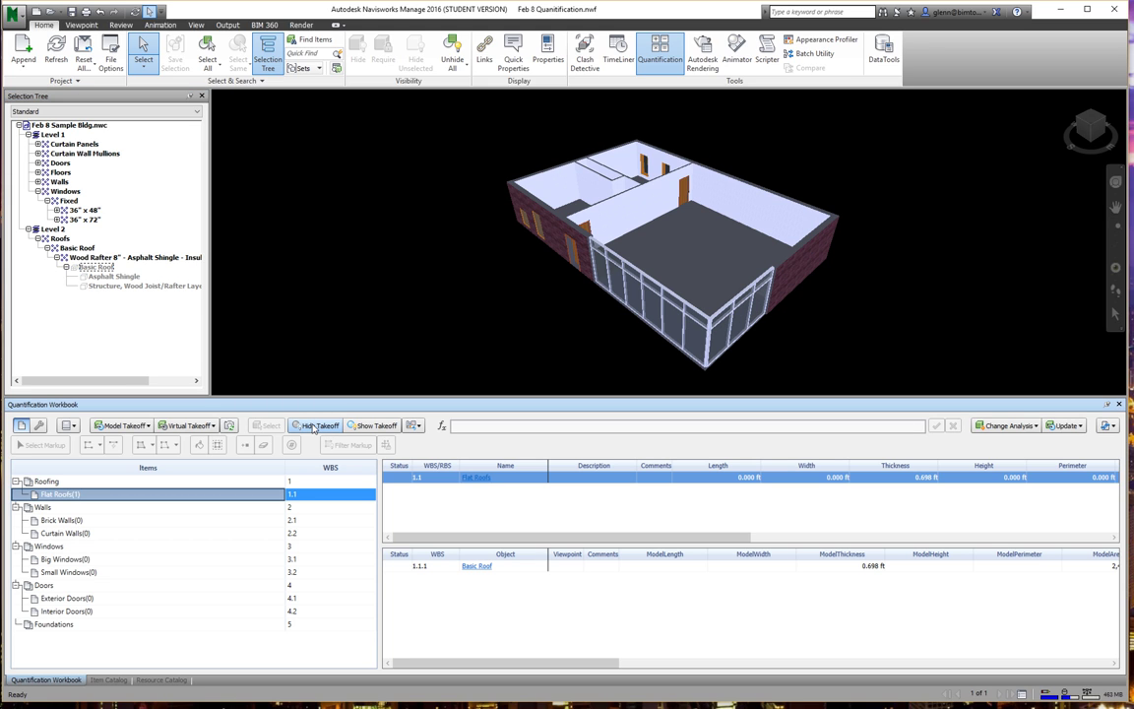
{"action": "left_click", "coordinate": [86, 218]}
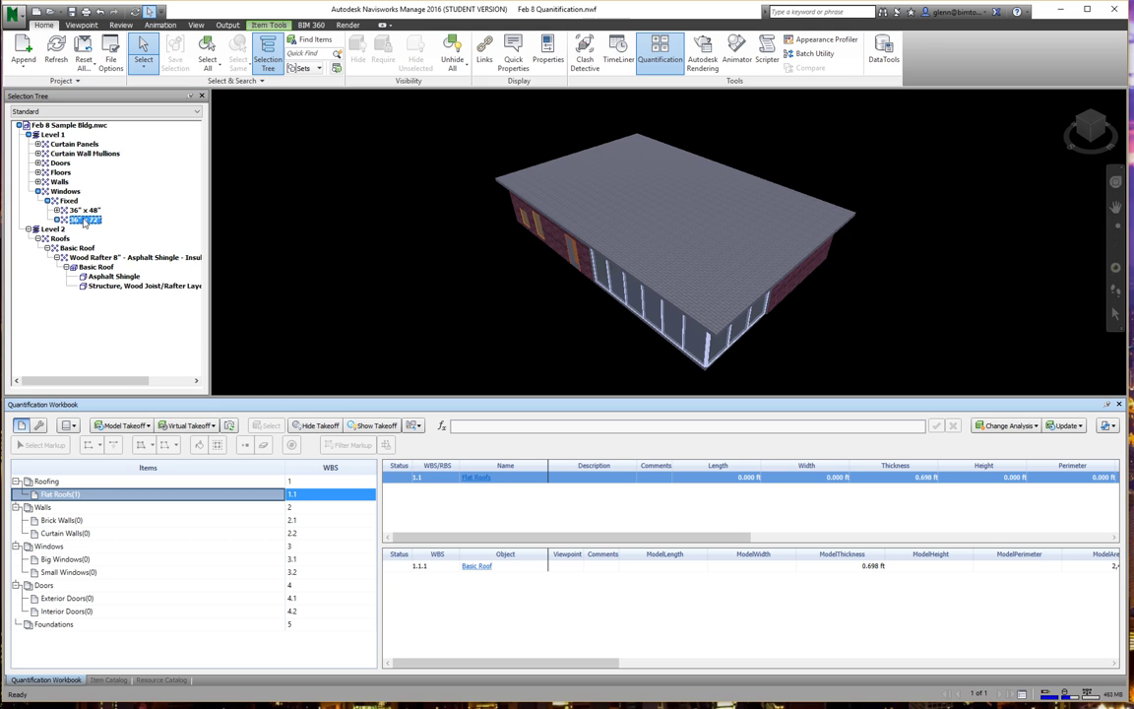
{"action": "left_click_drag", "start_coordinate": [61, 219], "coordinate": [71, 563]}
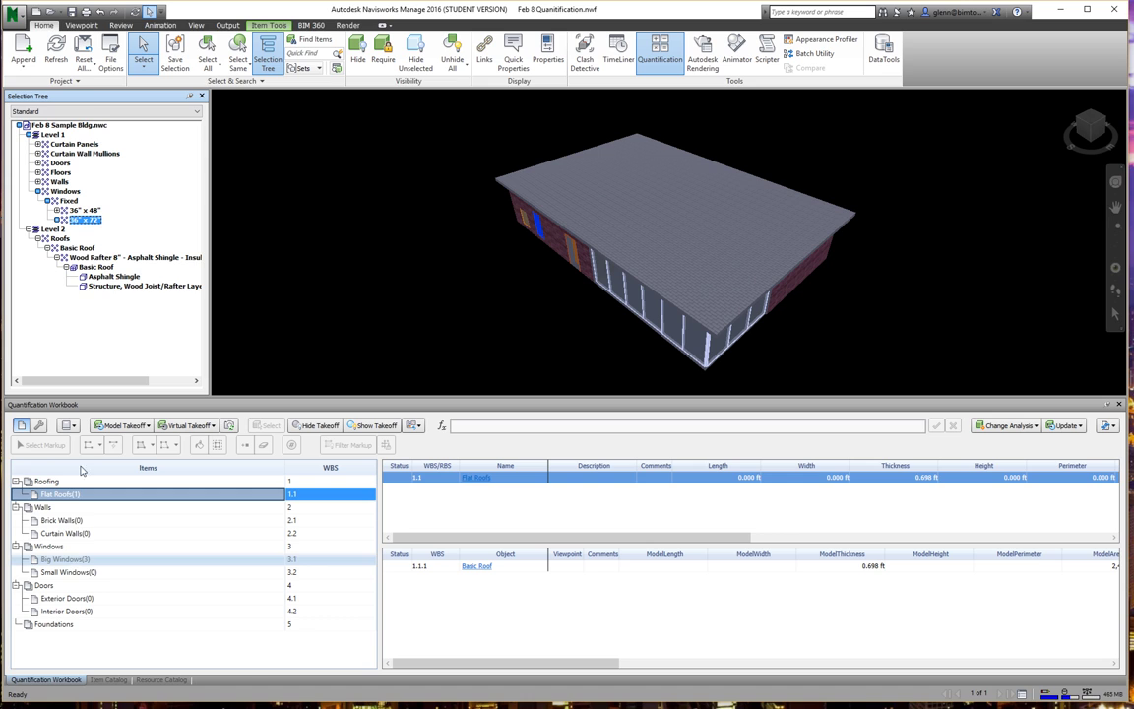
- Take off the 36" x 48" fixed windows to the Small Windows item, and show the Big Windows quantities
{"action": "left_click", "coordinate": [89, 217], "text": "ctrl"}
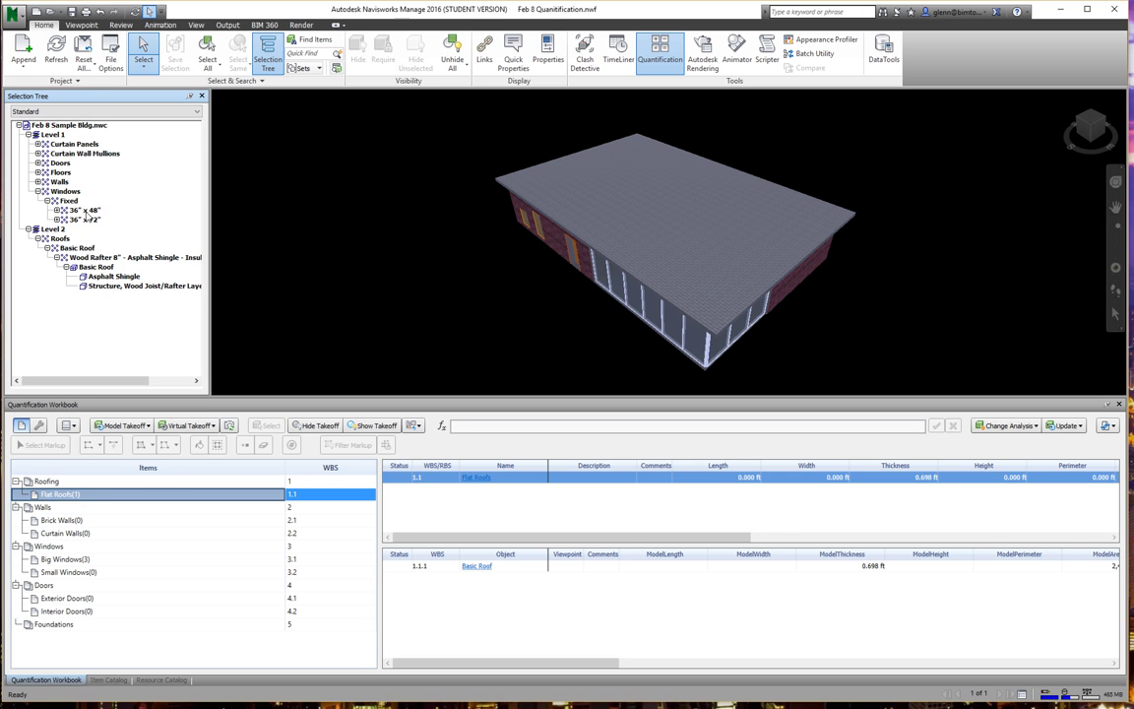
{"action": "left_click_drag", "start_coordinate": [84, 211], "coordinate": [68, 573]}
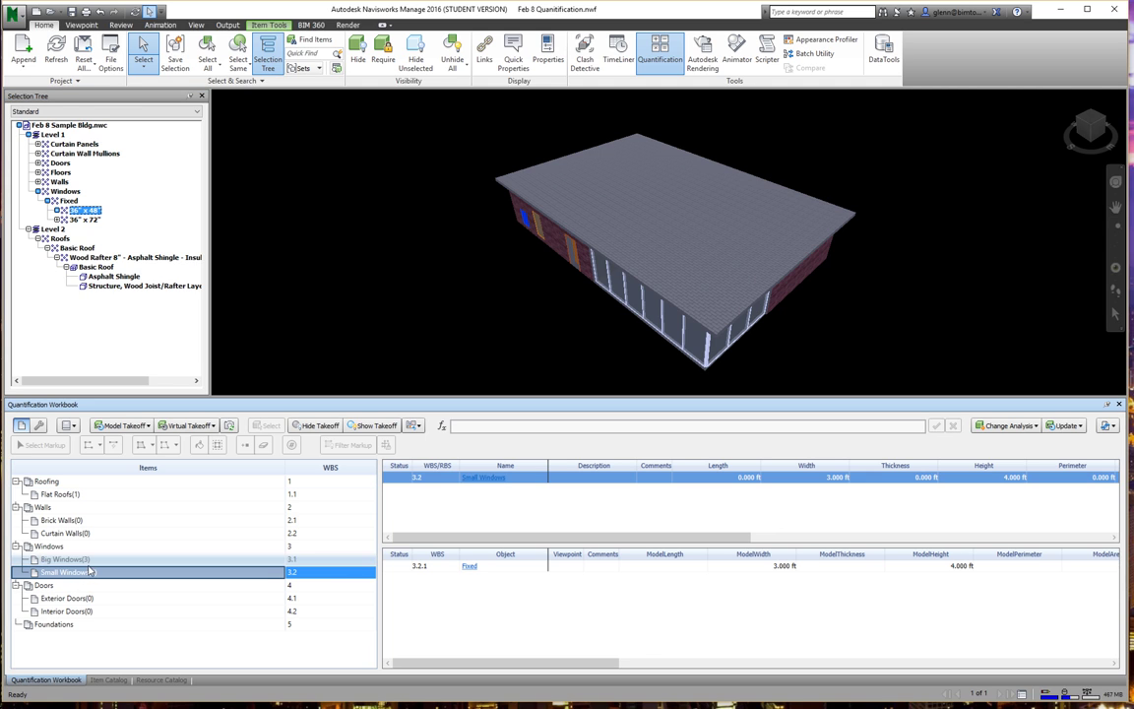
{"action": "left_click", "coordinate": [65, 559]}
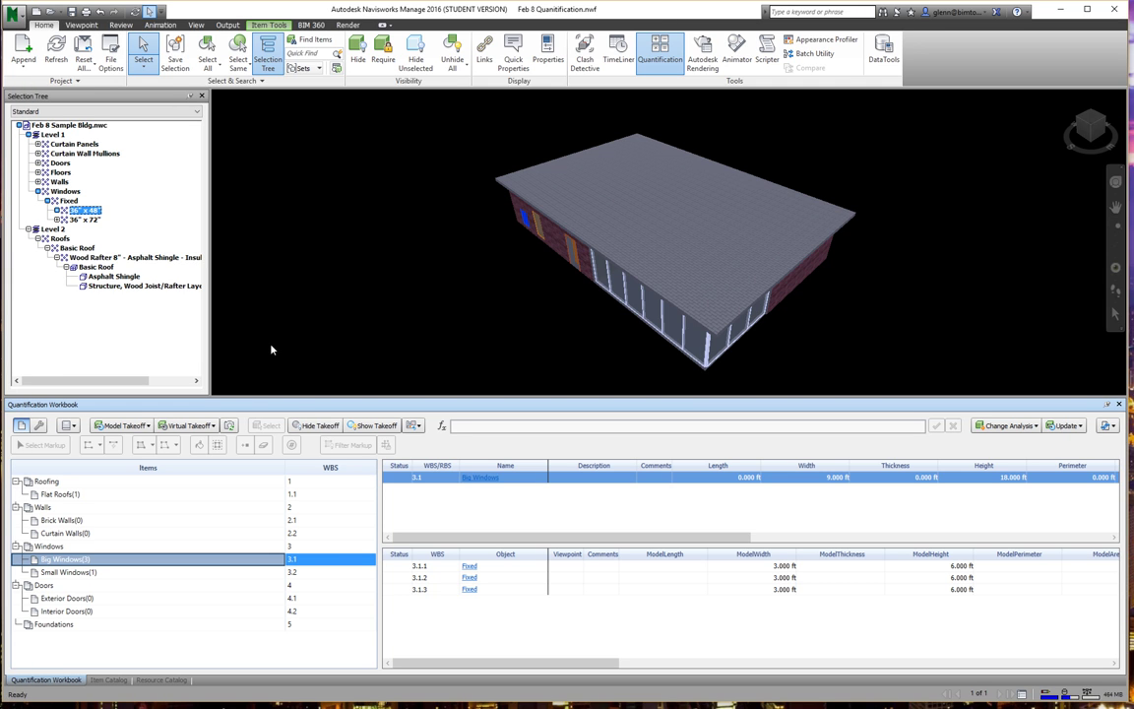
- Hide the taken-off objects and take off the Exterior - Brick on Mtl. Stud walls to the Brick Walls item
{"action": "left_click", "coordinate": [310, 427]}
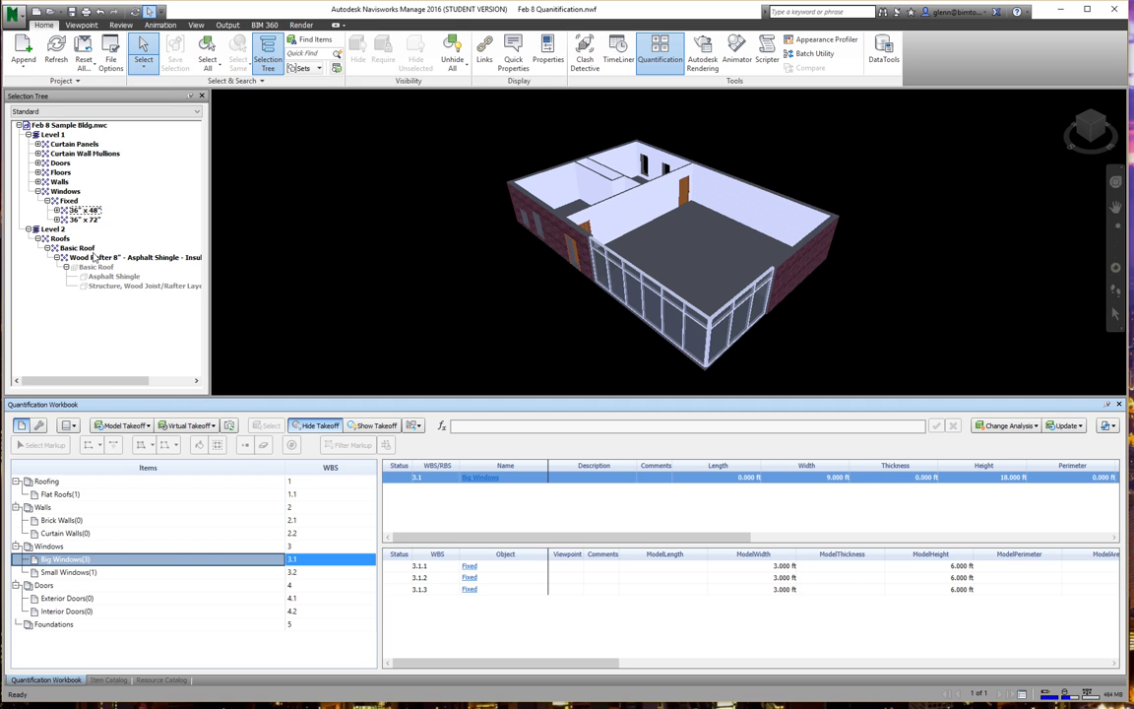
{"action": "left_click", "coordinate": [37, 191]}
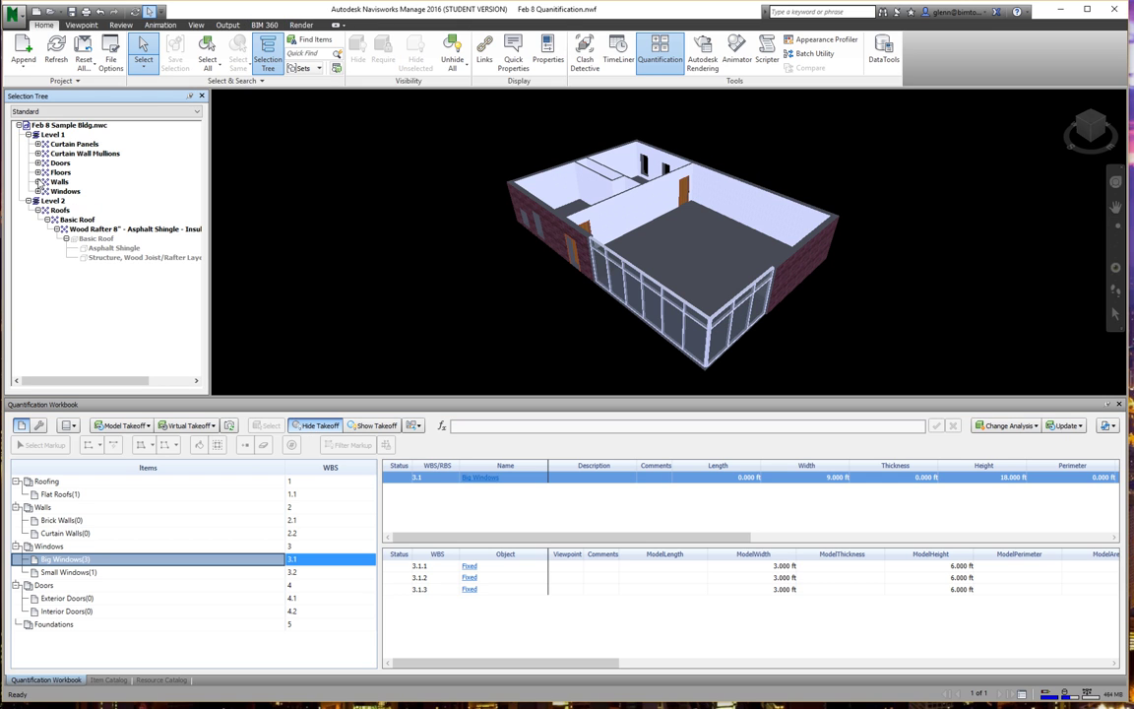
{"action": "left_click", "coordinate": [37, 181]}
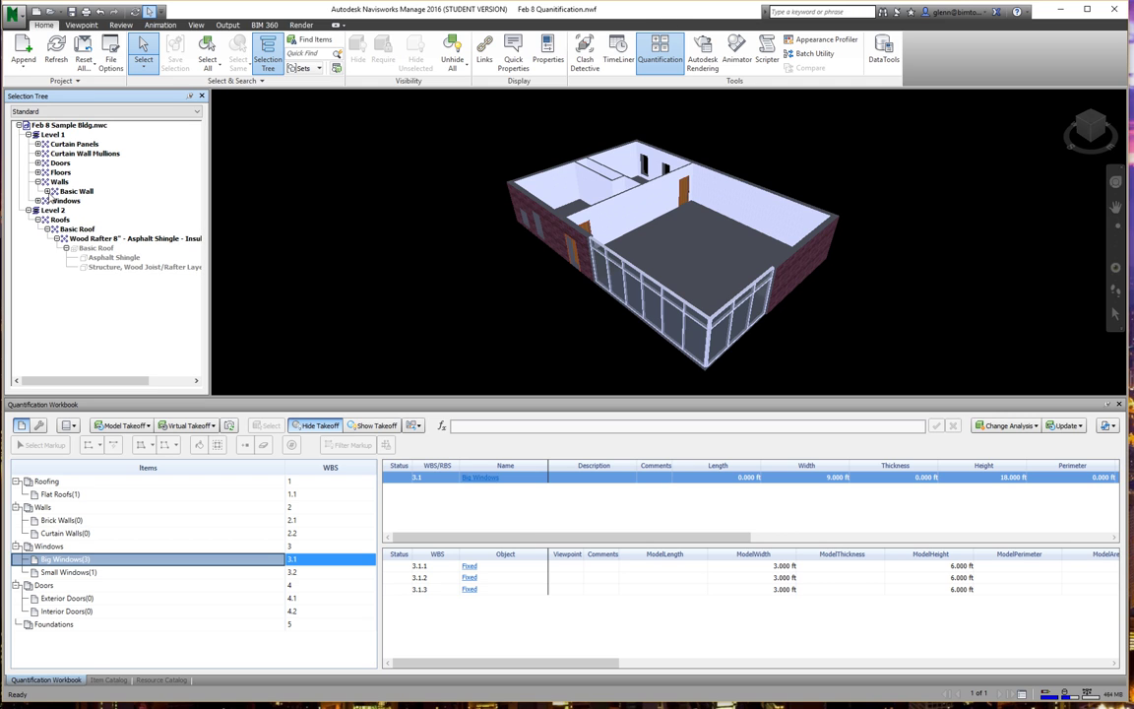
{"action": "left_click", "coordinate": [47, 191]}
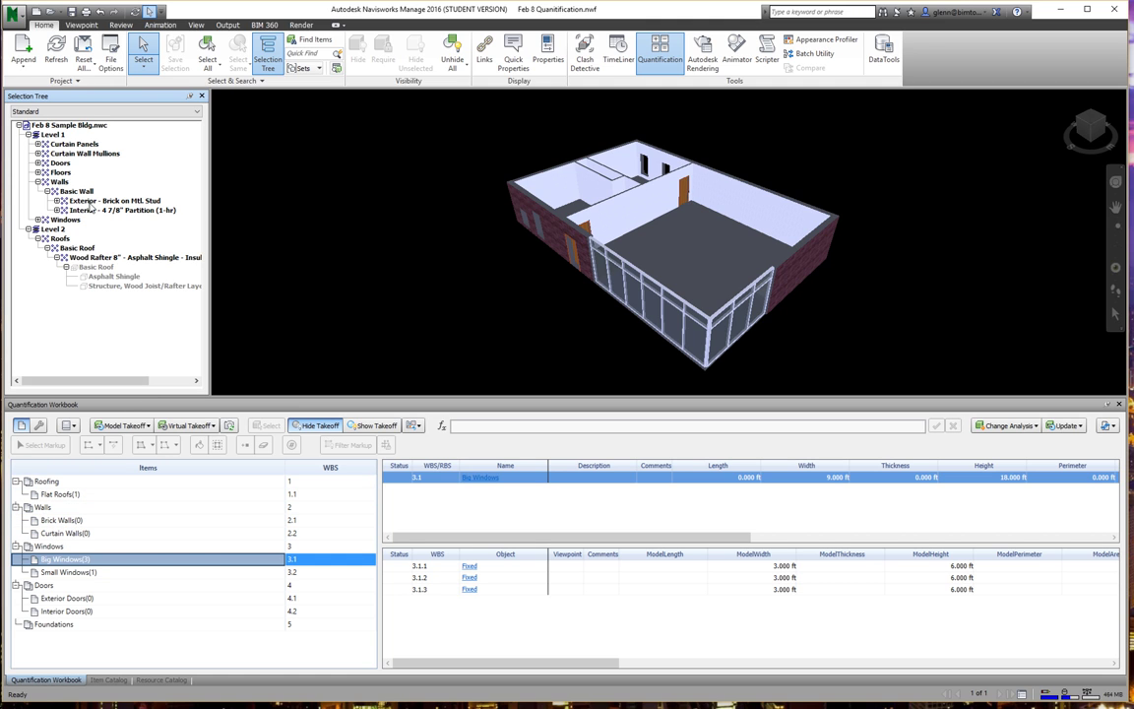
{"action": "left_click", "coordinate": [90, 202]}
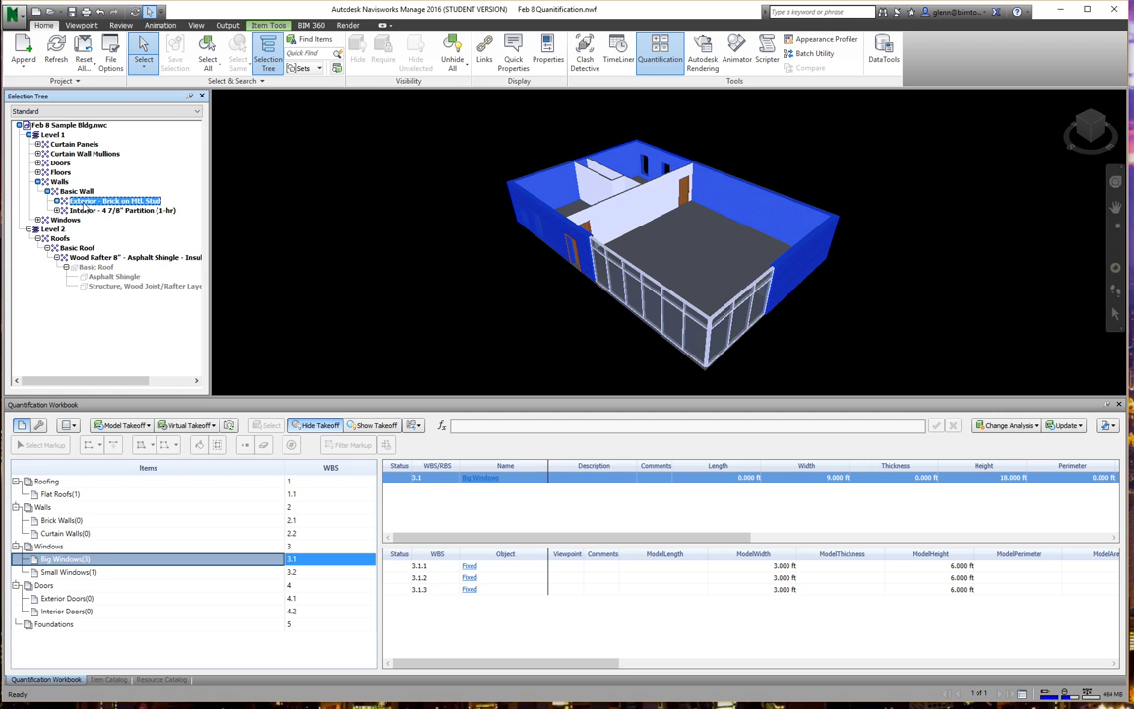
{"action": "left_click_drag", "start_coordinate": [49, 263], "coordinate": [67, 529]}
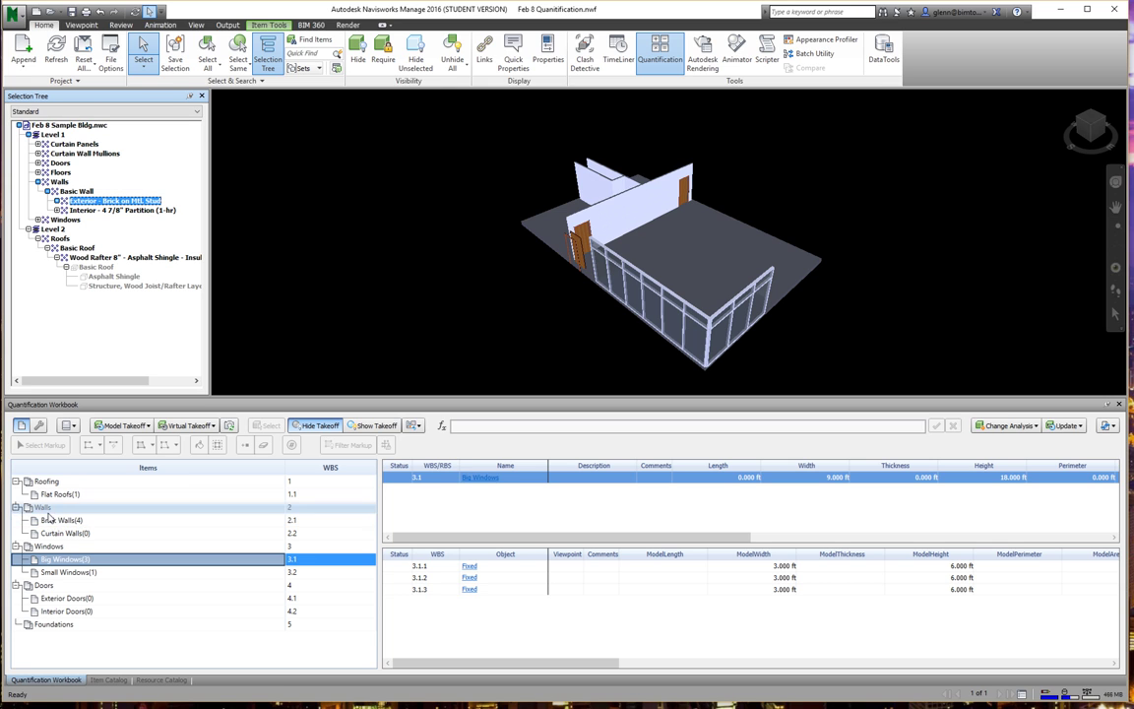
- Examine the Brick Walls takeoff quantities, including the area and volume of the individual walls
{"action": "left_click", "coordinate": [59, 522]}
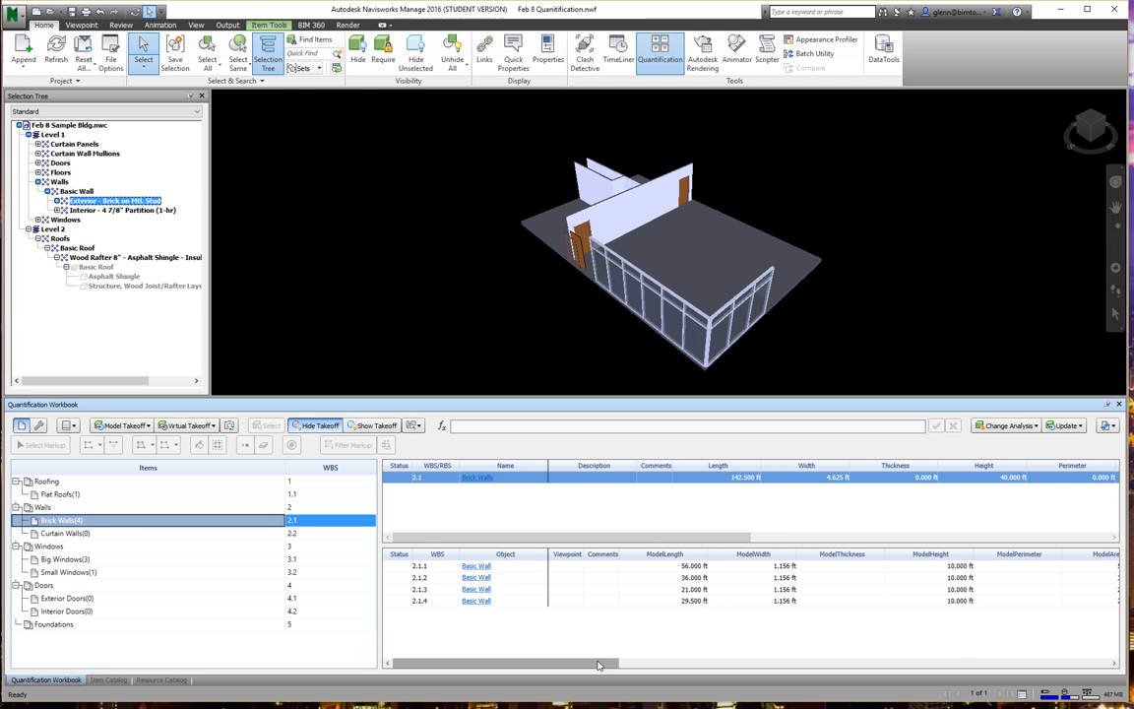
{"action": "left_click_drag", "start_coordinate": [598, 665], "coordinate": [787, 666]}
{"action": "left_click_drag", "start_coordinate": [718, 537], "coordinate": [823, 538]}
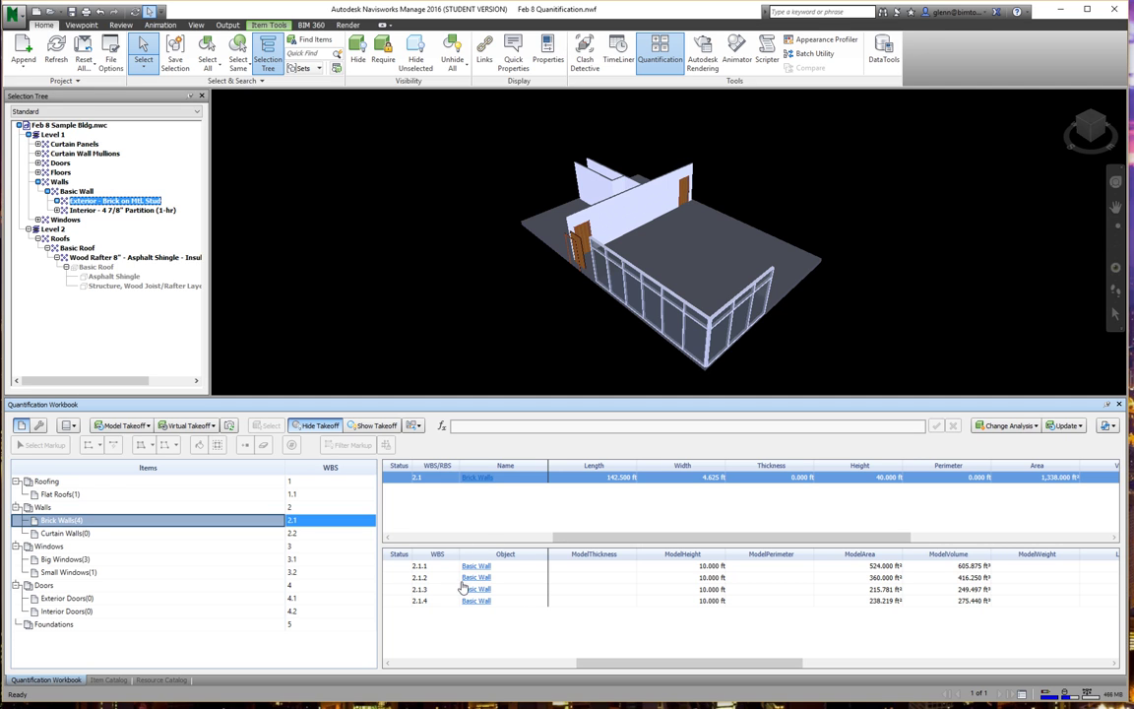
- Add an item named Interior Walls to the Walls group of the item catalog
{"action": "left_click_drag", "start_coordinate": [686, 540], "coordinate": [737, 540]}
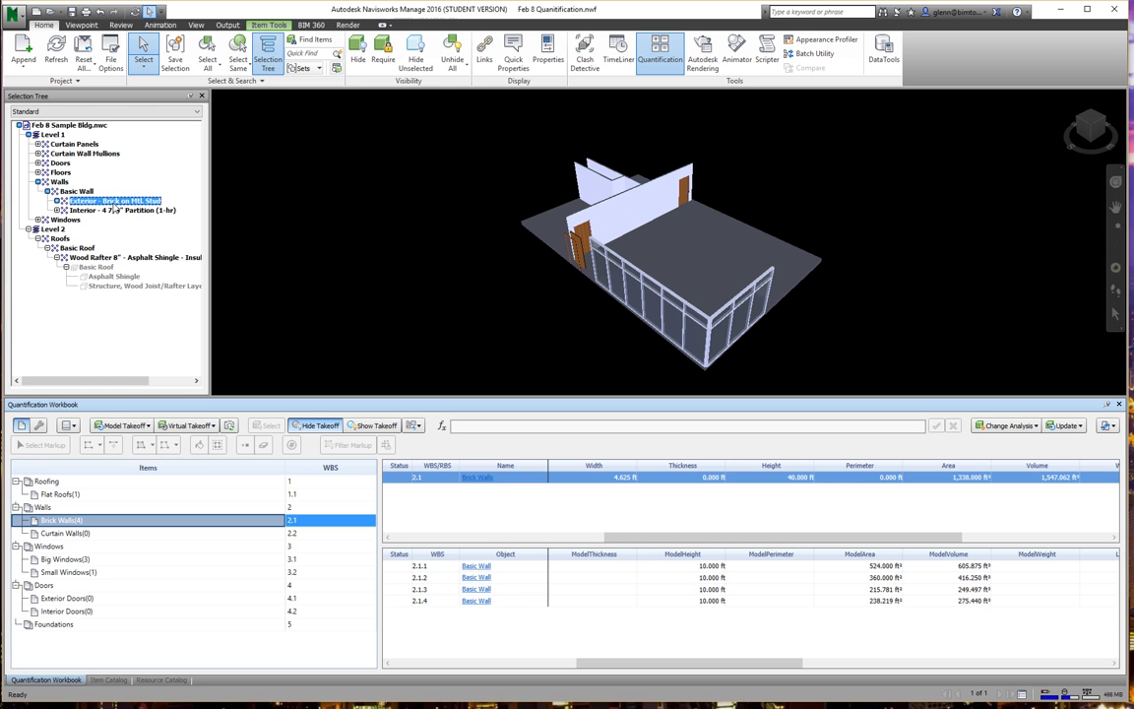
{"action": "left_click", "coordinate": [54, 405]}
{"action": "left_click", "coordinate": [44, 508]}
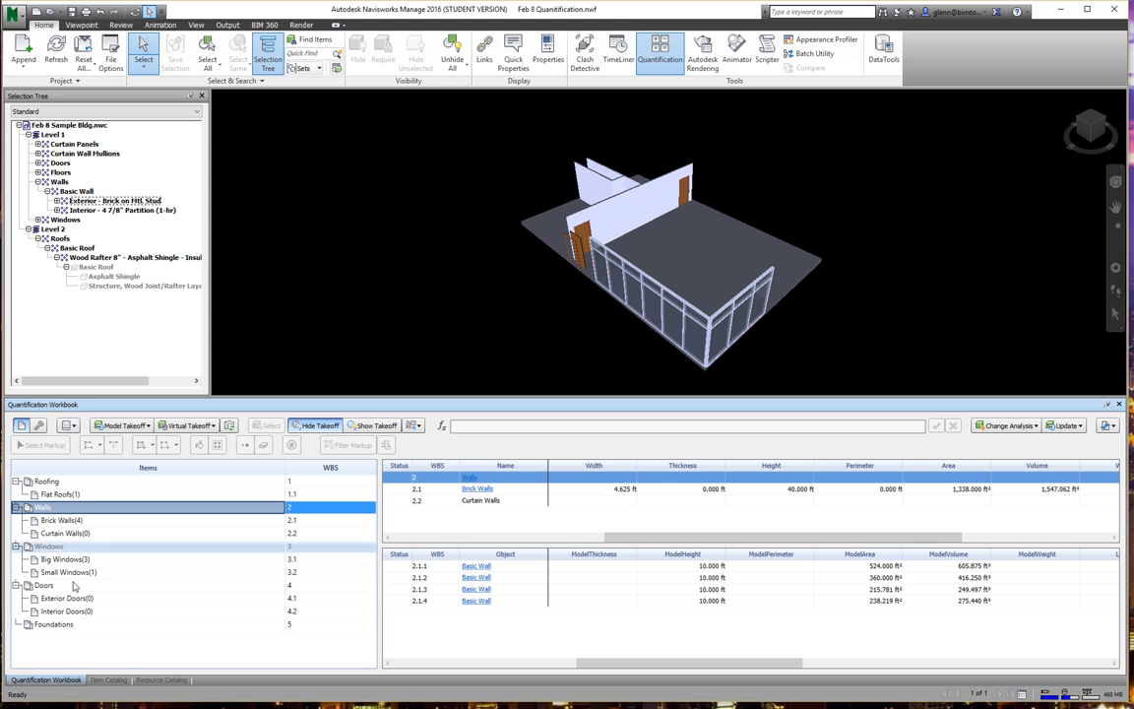
{"action": "left_click", "coordinate": [99, 680]}
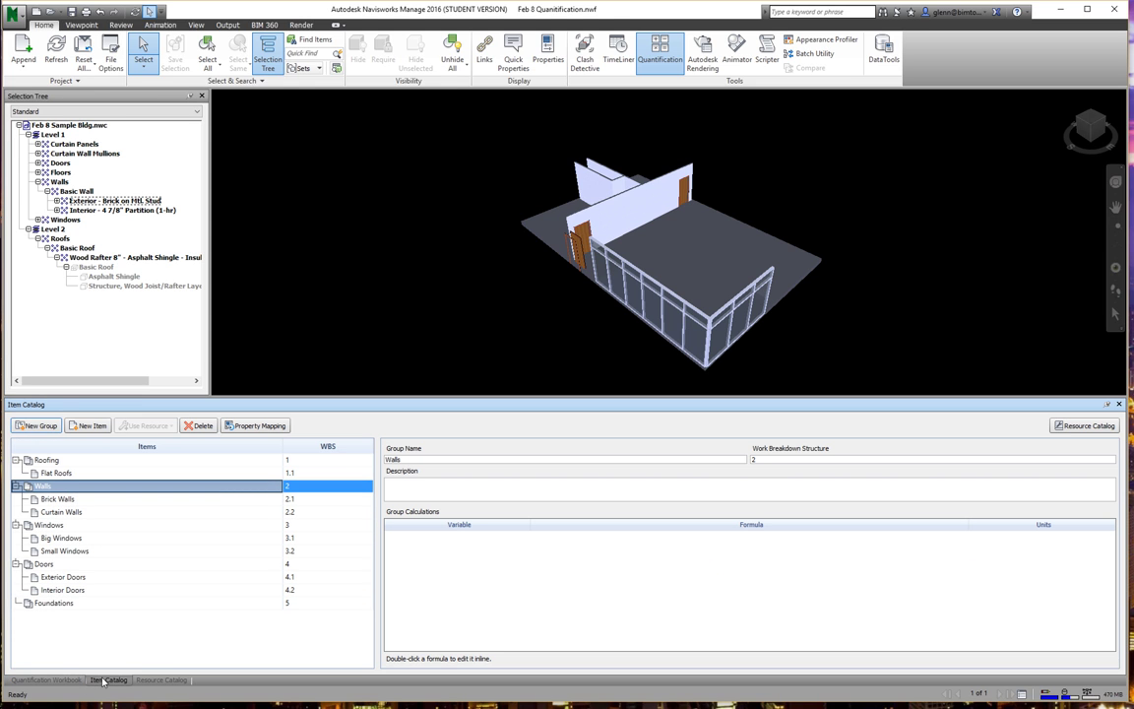
{"action": "left_click", "coordinate": [79, 428]}
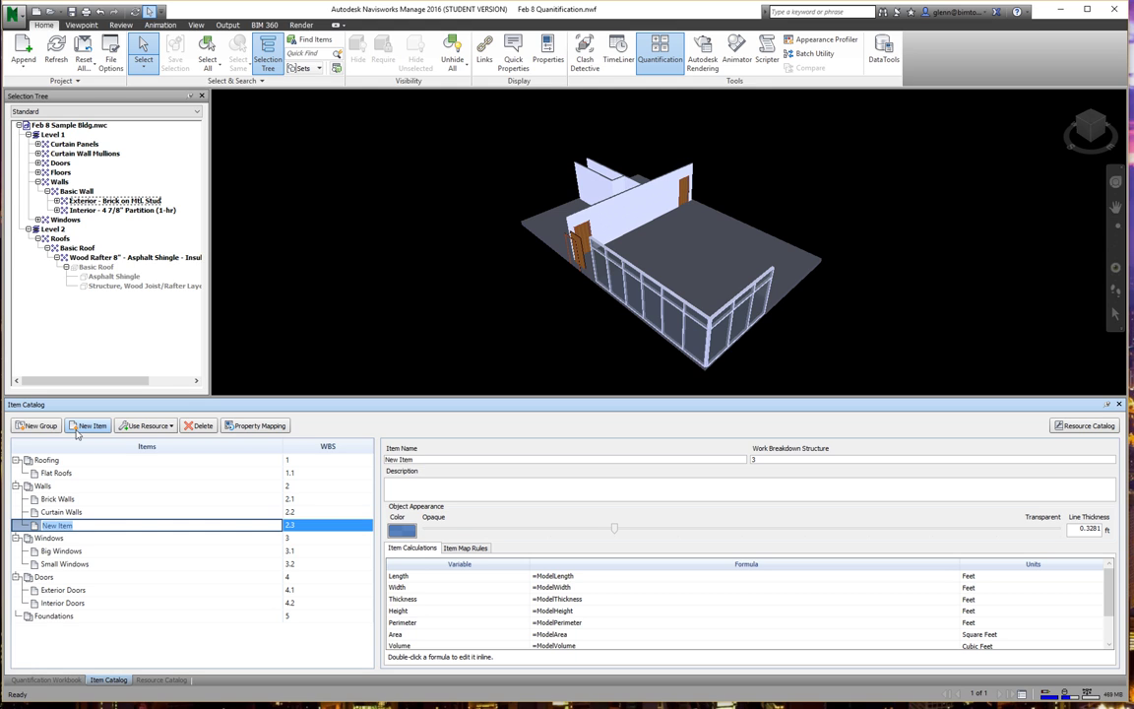
{"action": "type", "text": "Interior Walls"}
{"action": "left_click", "coordinate": [186, 597]}
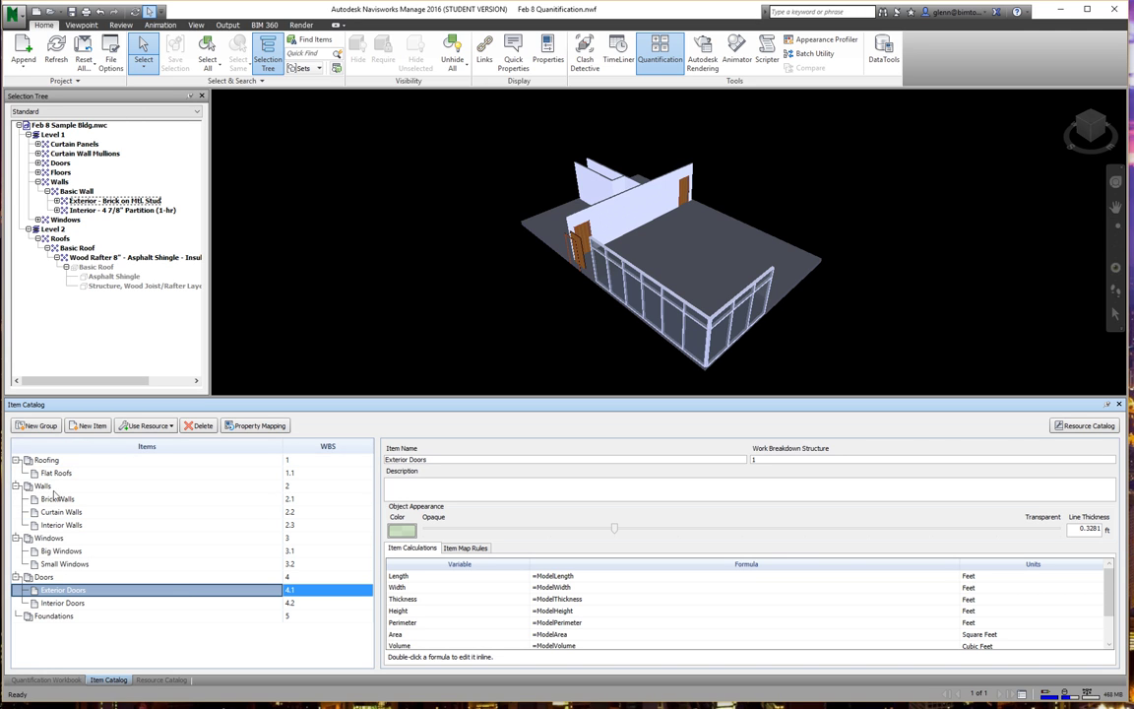
- Take off the Level 1 Interior - 4 7/8" Partition (1-hr) walls to the Interior Walls item
{"action": "left_click", "coordinate": [46, 679]}
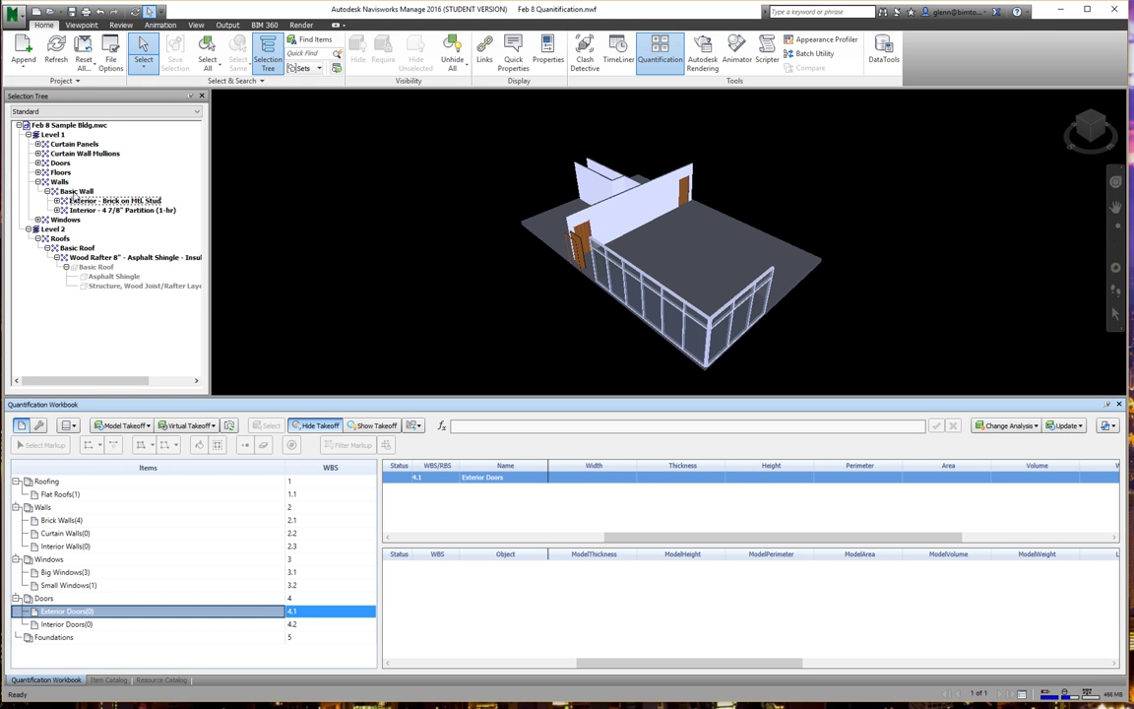
{"action": "left_click", "coordinate": [65, 200]}
{"action": "left_click", "coordinate": [67, 209]}
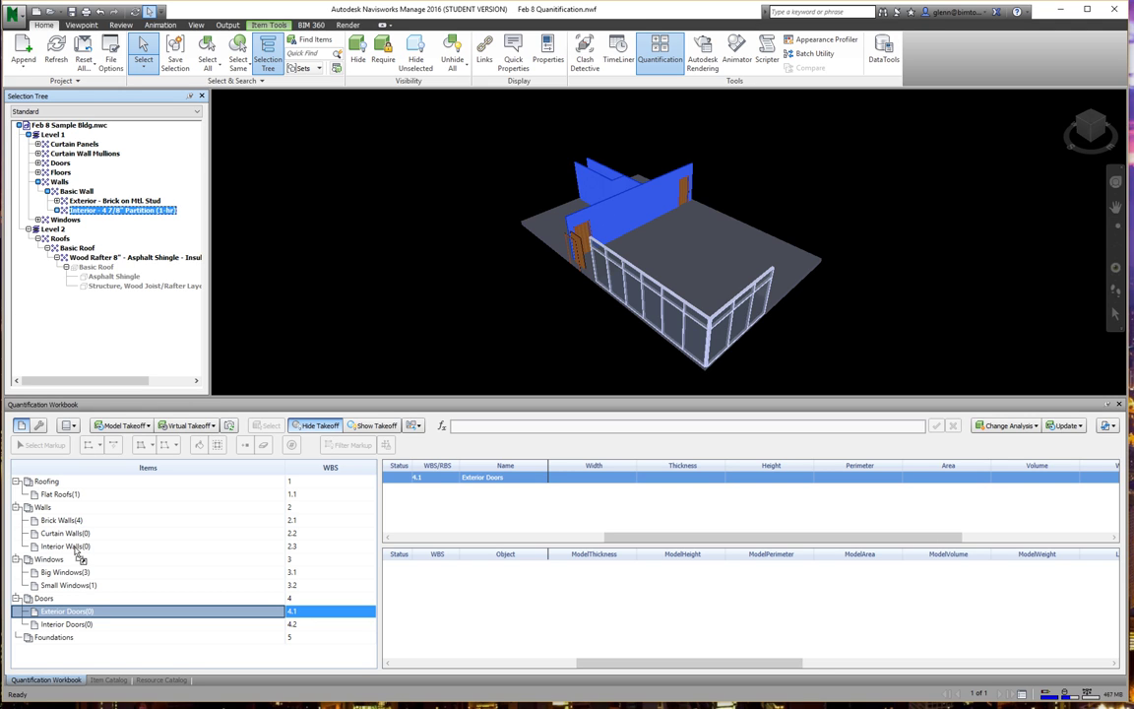
{"action": "left_click_drag", "start_coordinate": [74, 552], "coordinate": [74, 552]}
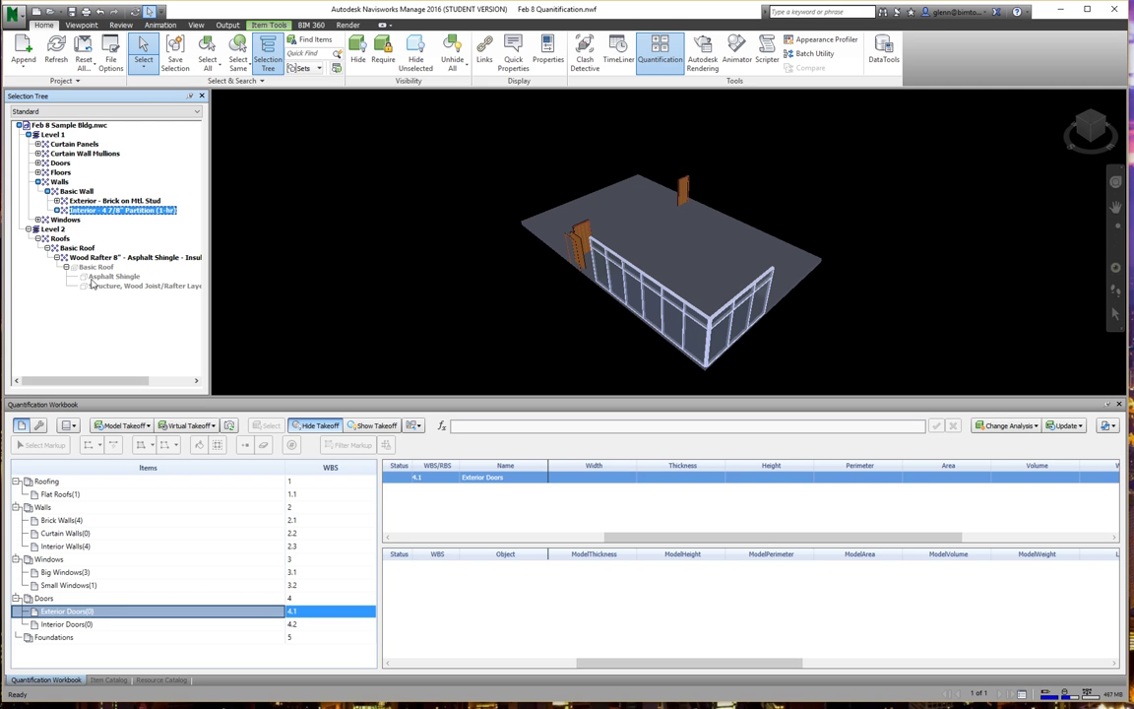
- Take off the first two Level 1 Single-Flush 36" x 84" doors to the Interior Doors item and the third to Exterior Doors
{"action": "left_click", "coordinate": [38, 162]}
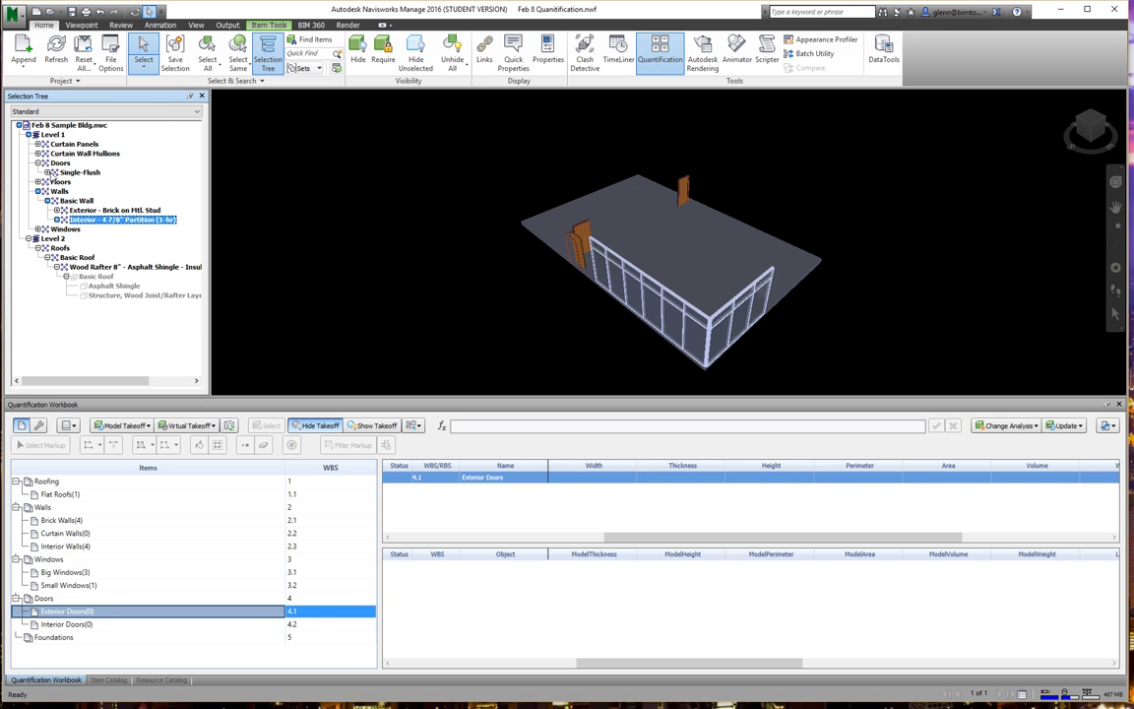
{"action": "left_click", "coordinate": [53, 172]}
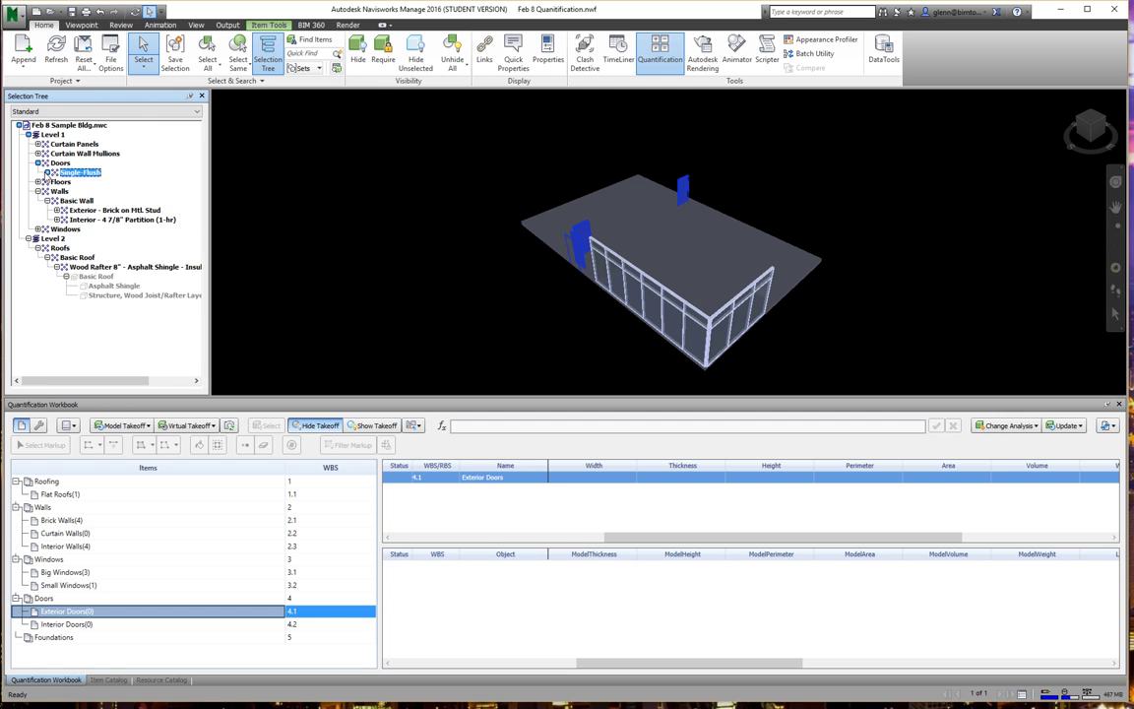
{"action": "left_click", "coordinate": [46, 172]}
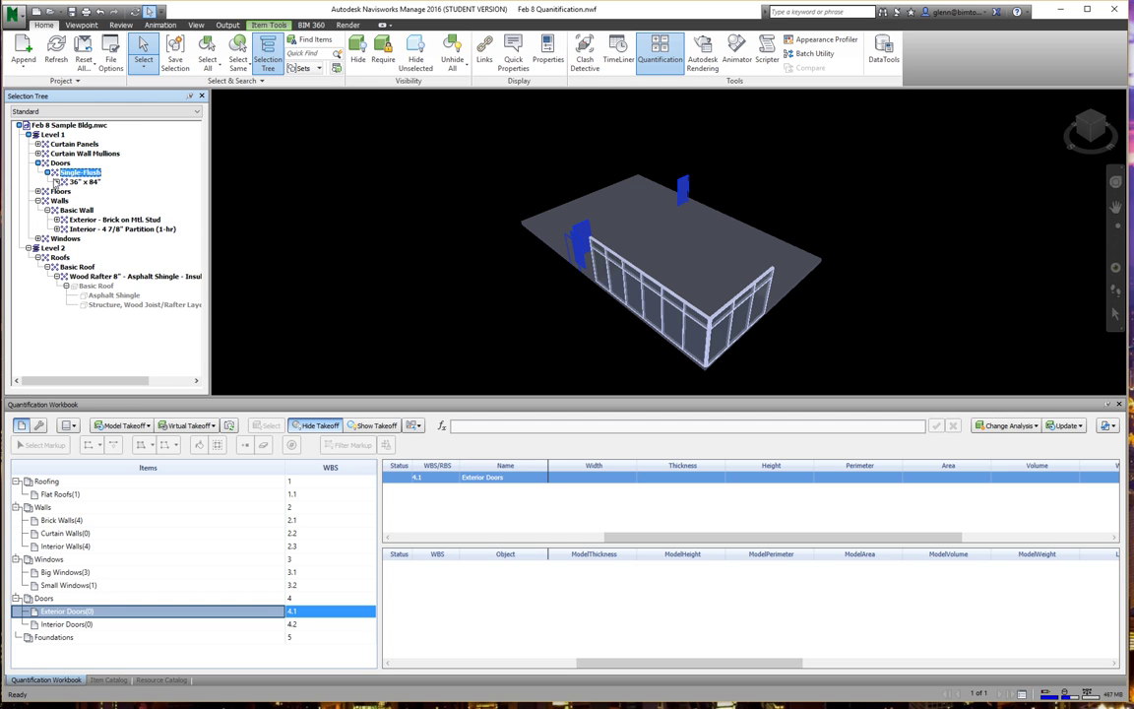
{"action": "left_click", "coordinate": [57, 182]}
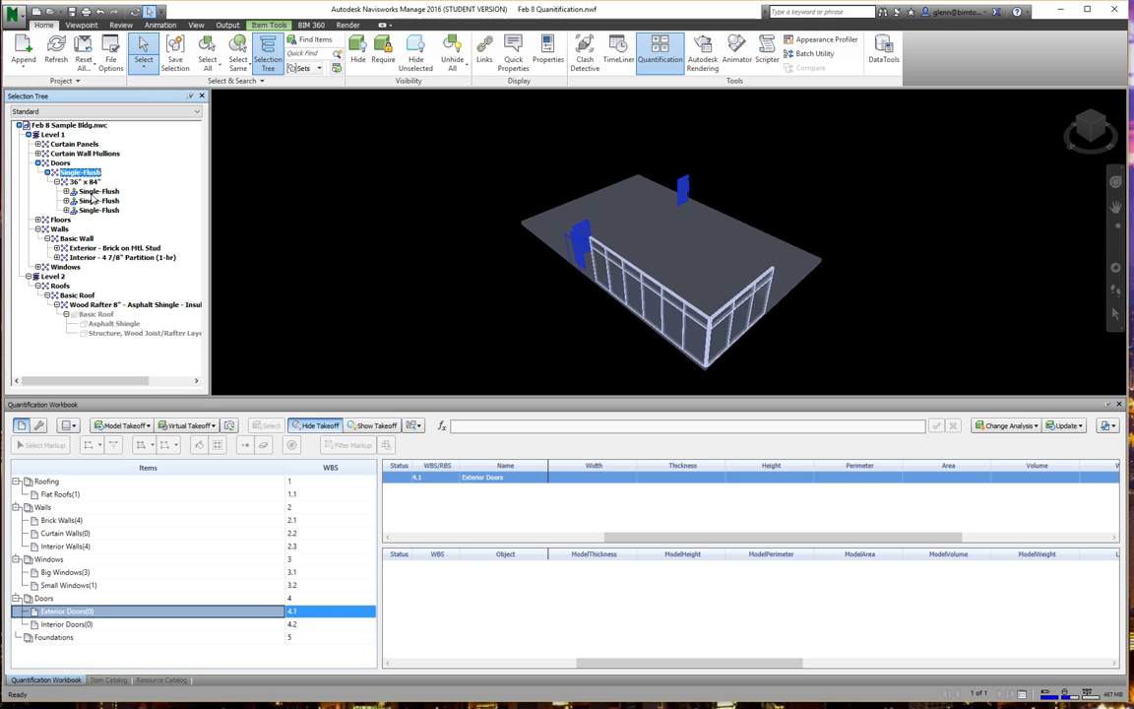
{"action": "left_click", "coordinate": [93, 193]}
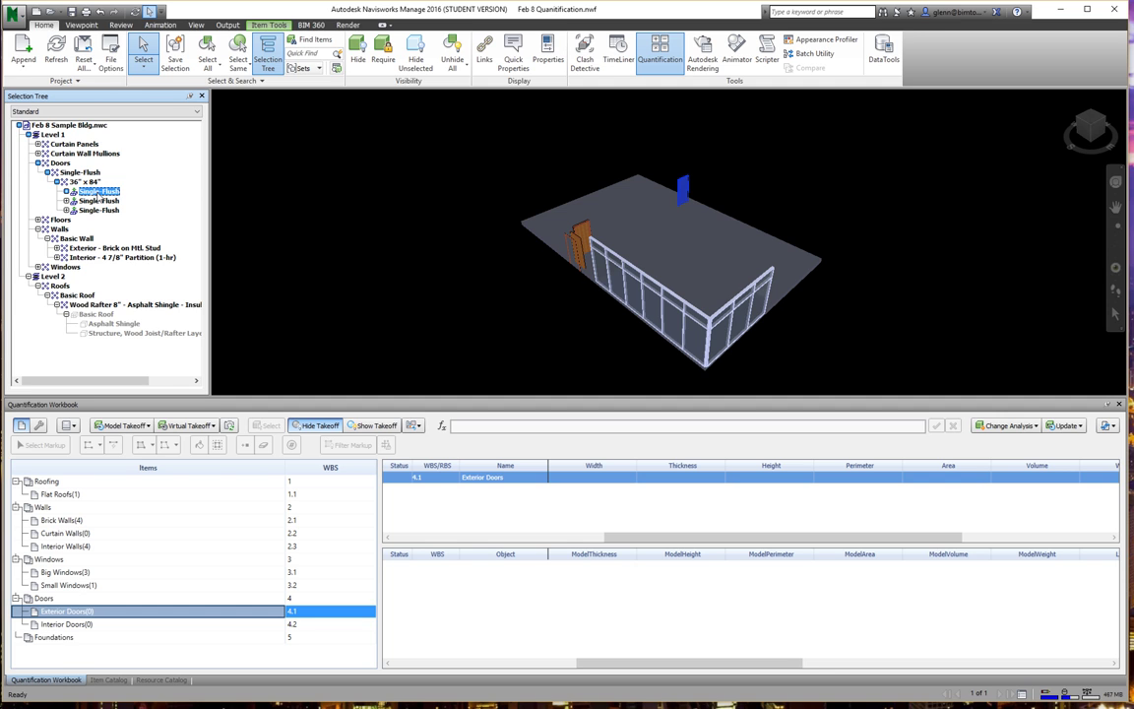
{"action": "left_click_drag", "start_coordinate": [97, 195], "coordinate": [66, 625]}
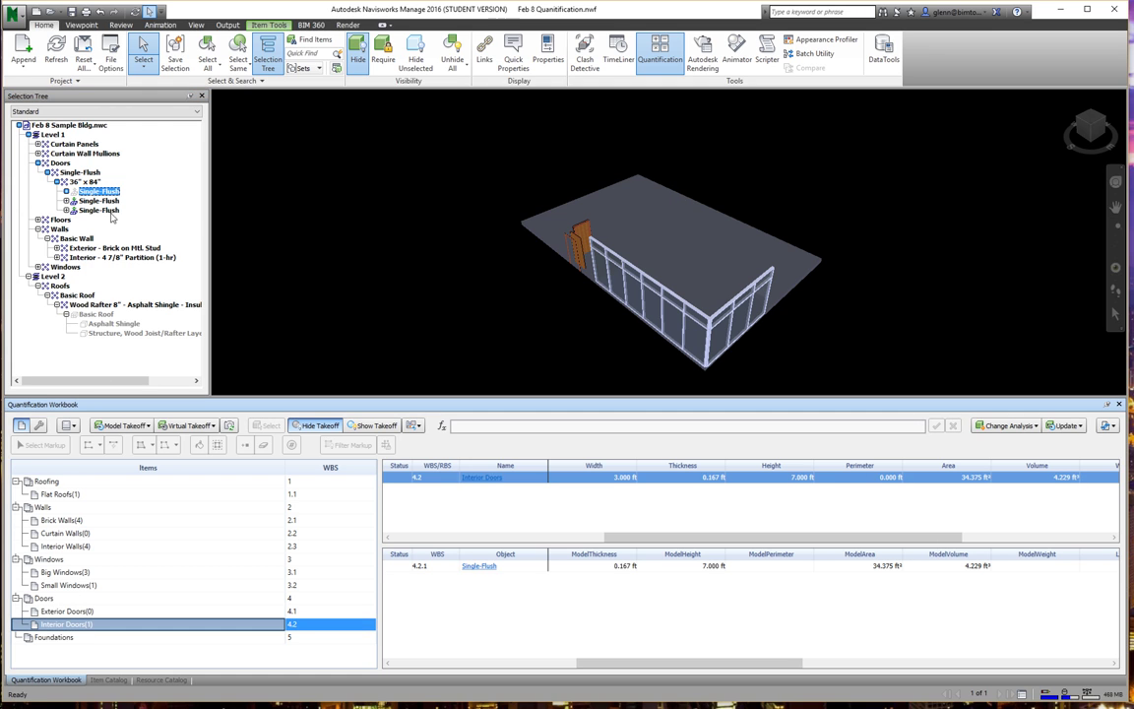
{"action": "left_click", "coordinate": [98, 201]}
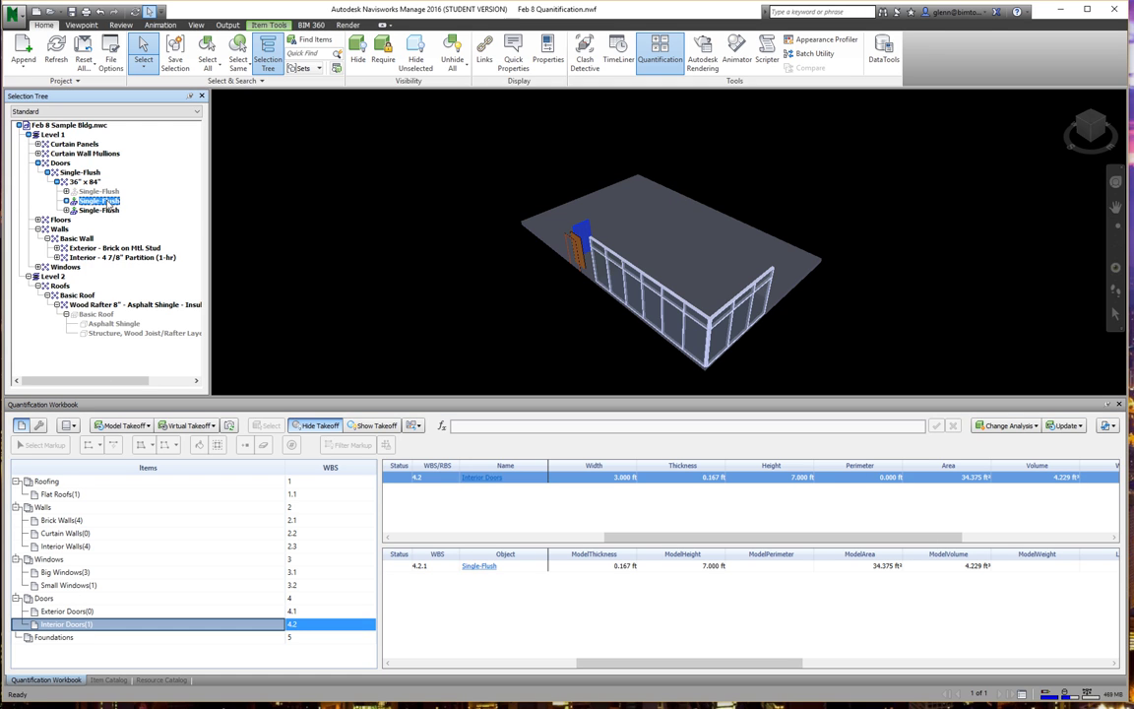
{"action": "left_click_drag", "start_coordinate": [106, 202], "coordinate": [72, 627]}
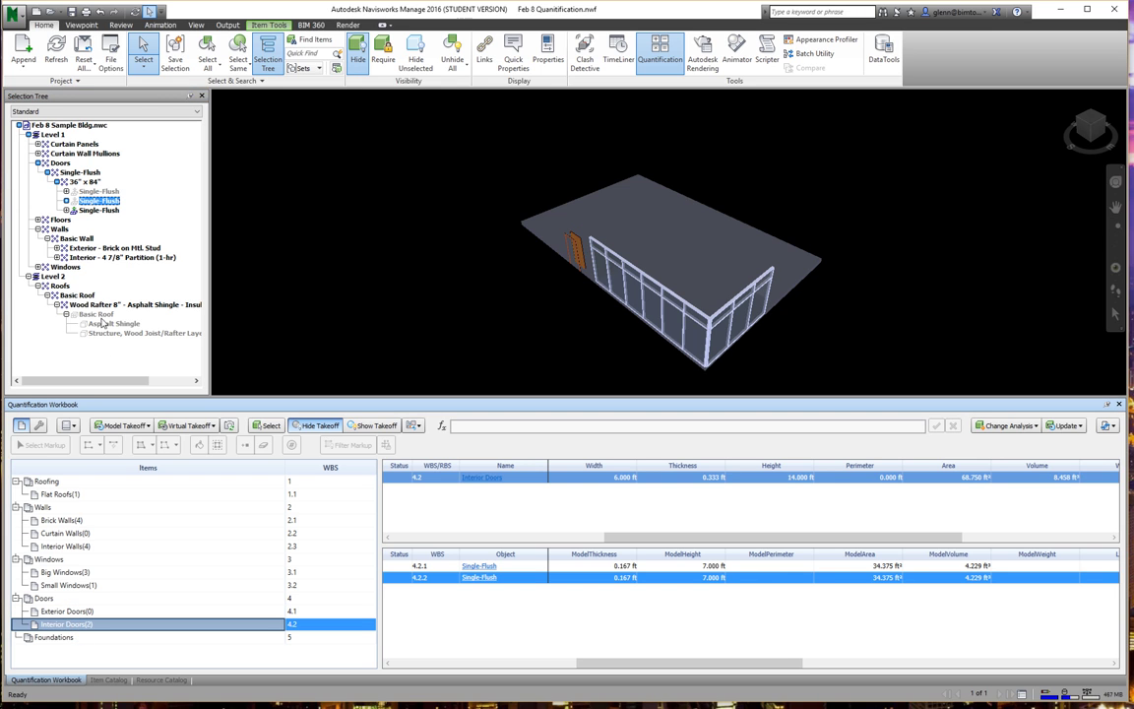
{"action": "left_click", "coordinate": [98, 209]}
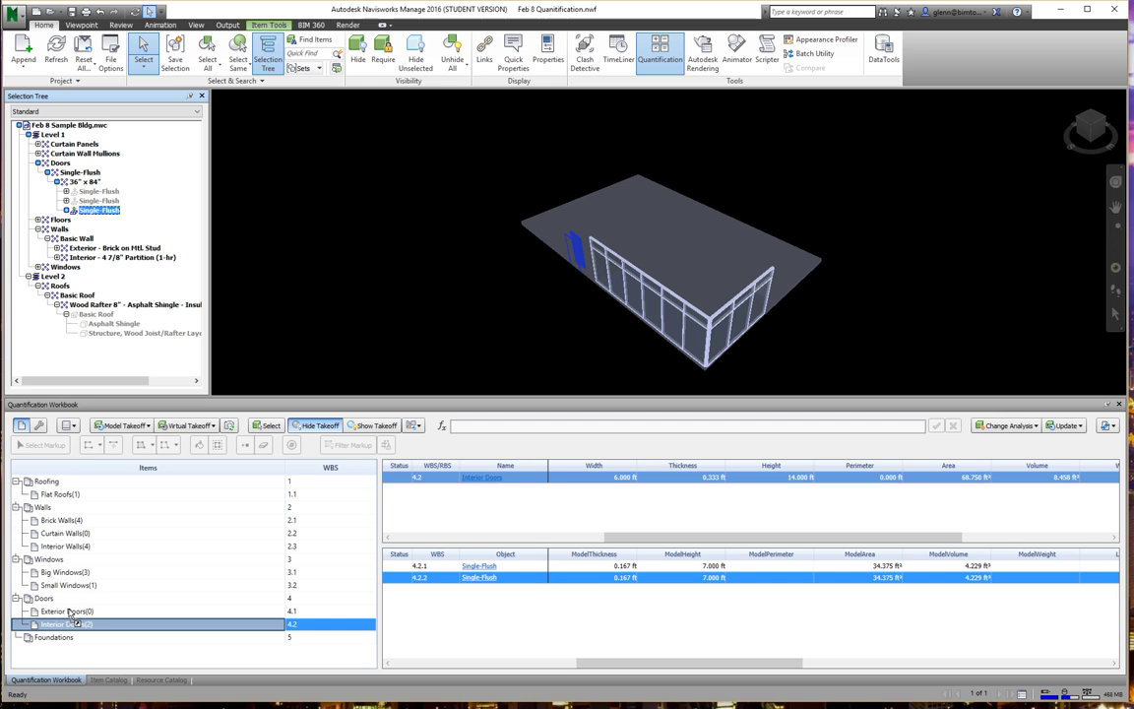
{"action": "left_click_drag", "start_coordinate": [69, 614], "coordinate": [69, 612]}
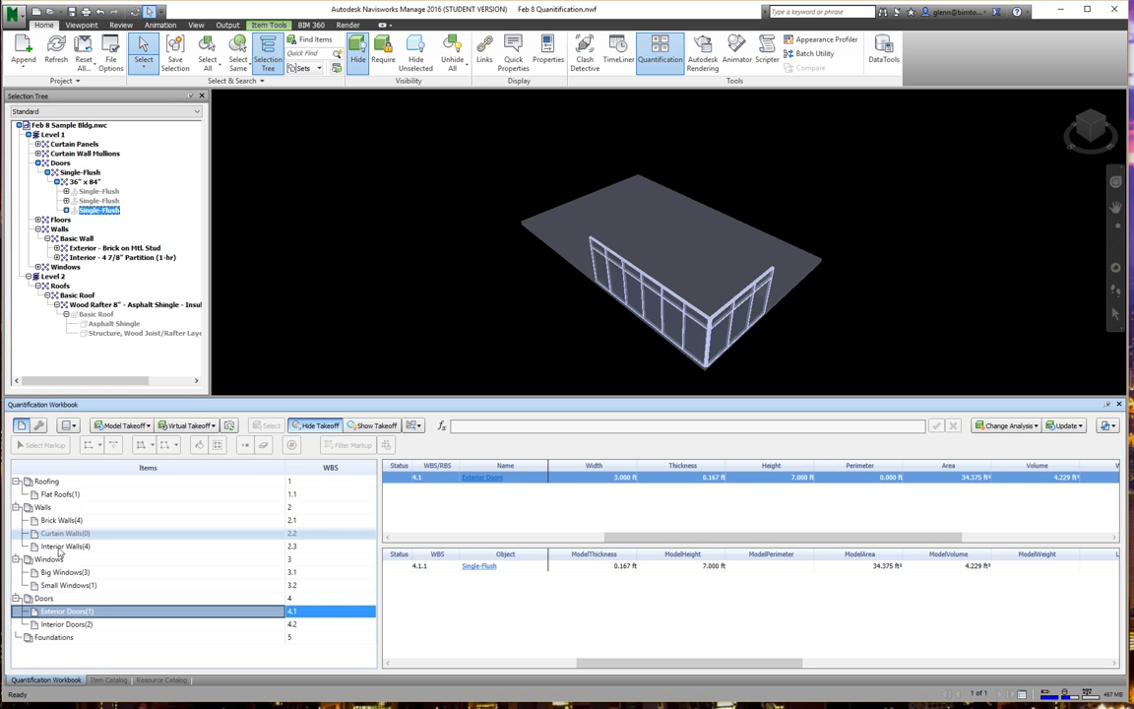
- Create a subgroup named Curtain Wall Parts within the Walls group of the item catalog
{"action": "left_click", "coordinate": [107, 679]}
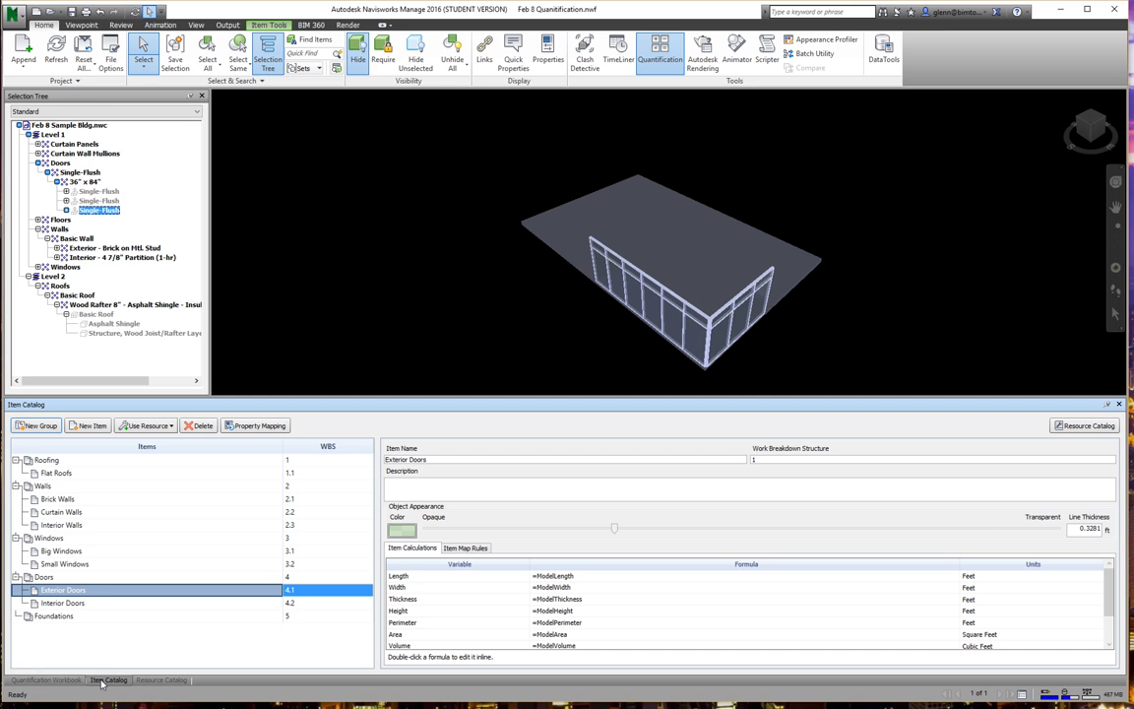
{"action": "left_click", "coordinate": [44, 487]}
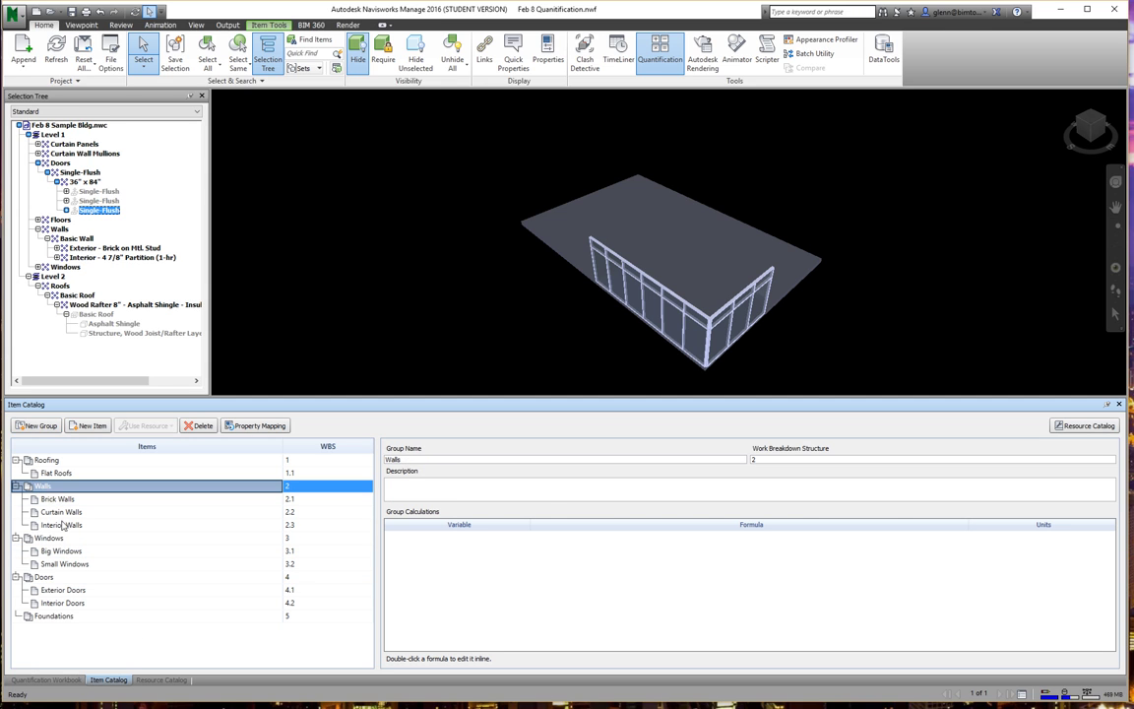
{"action": "left_click", "coordinate": [37, 426]}
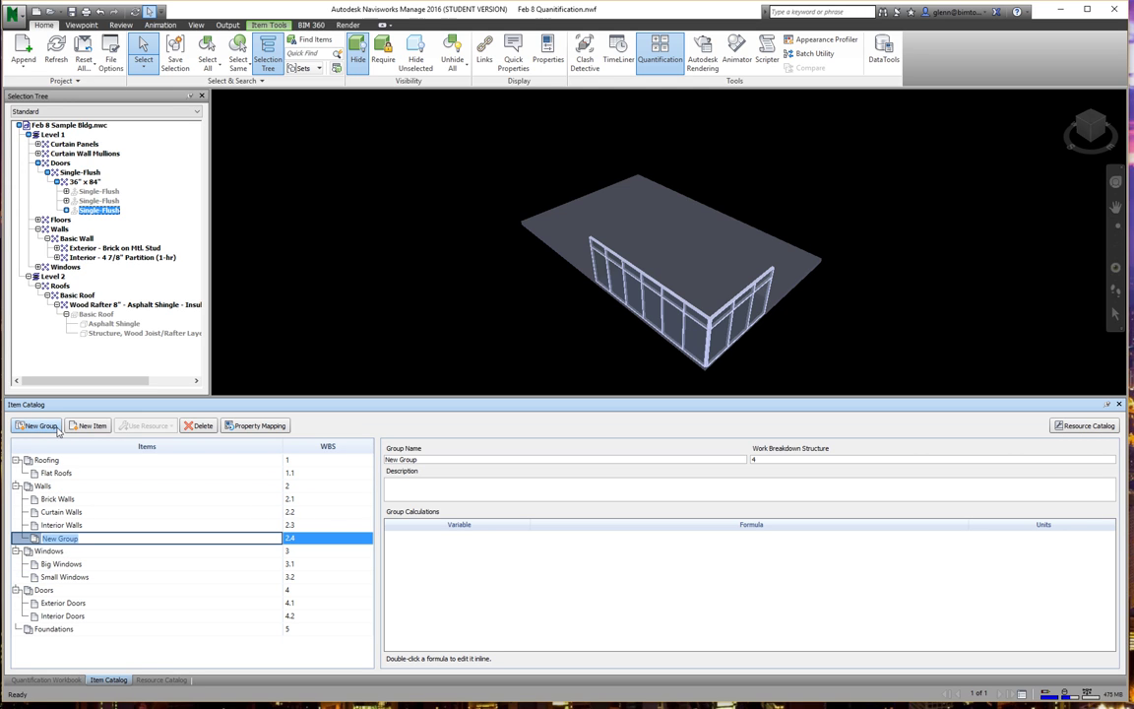
{"action": "type", "text": "Curtain Wall Parts"}
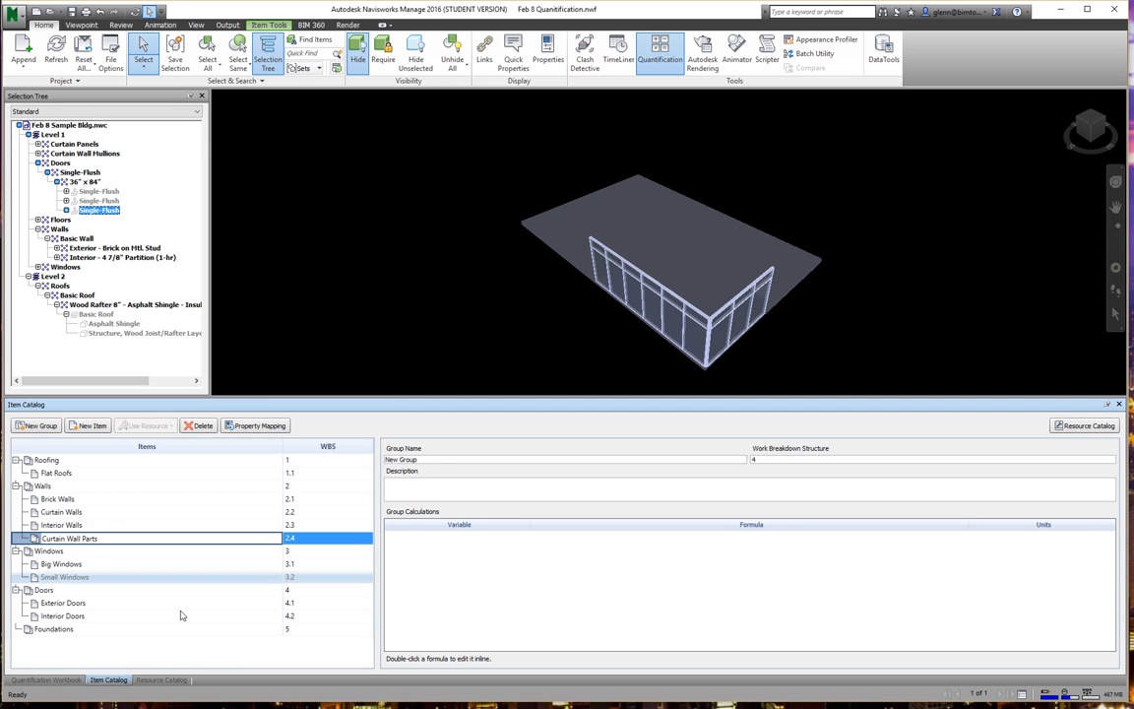
{"action": "left_click", "coordinate": [69, 615]}
- Add an item named Curtain Panels to the Curtain Wall Parts group
{"action": "left_click", "coordinate": [76, 539]}
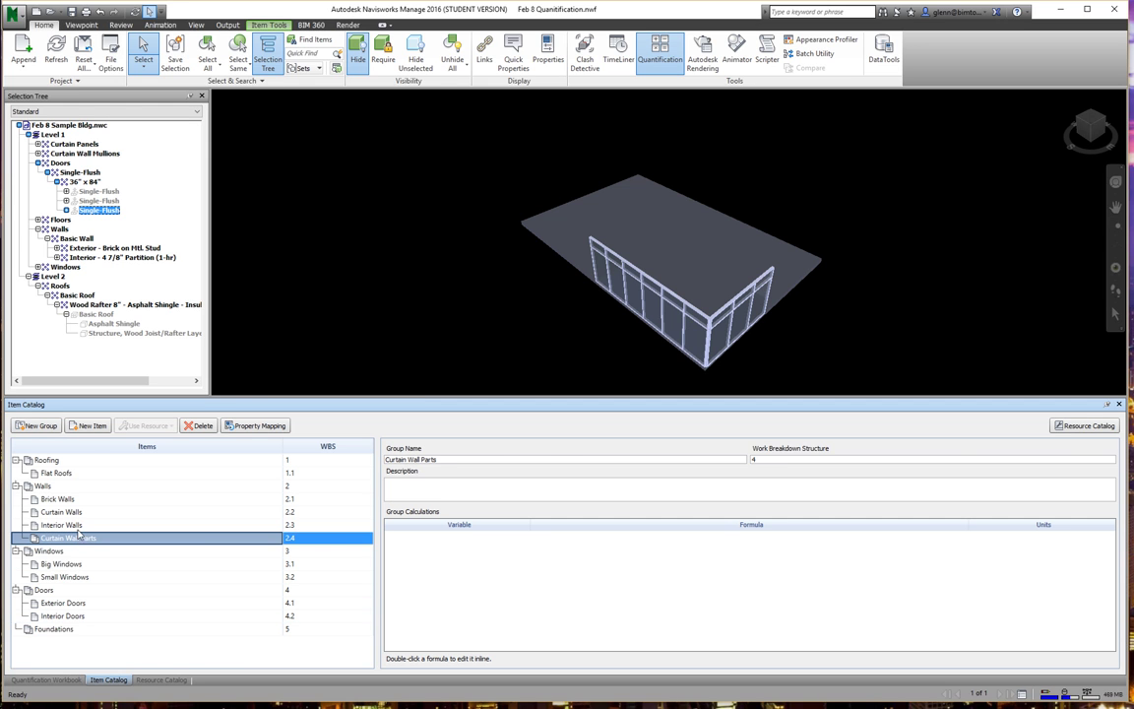
{"action": "left_click", "coordinate": [92, 425]}
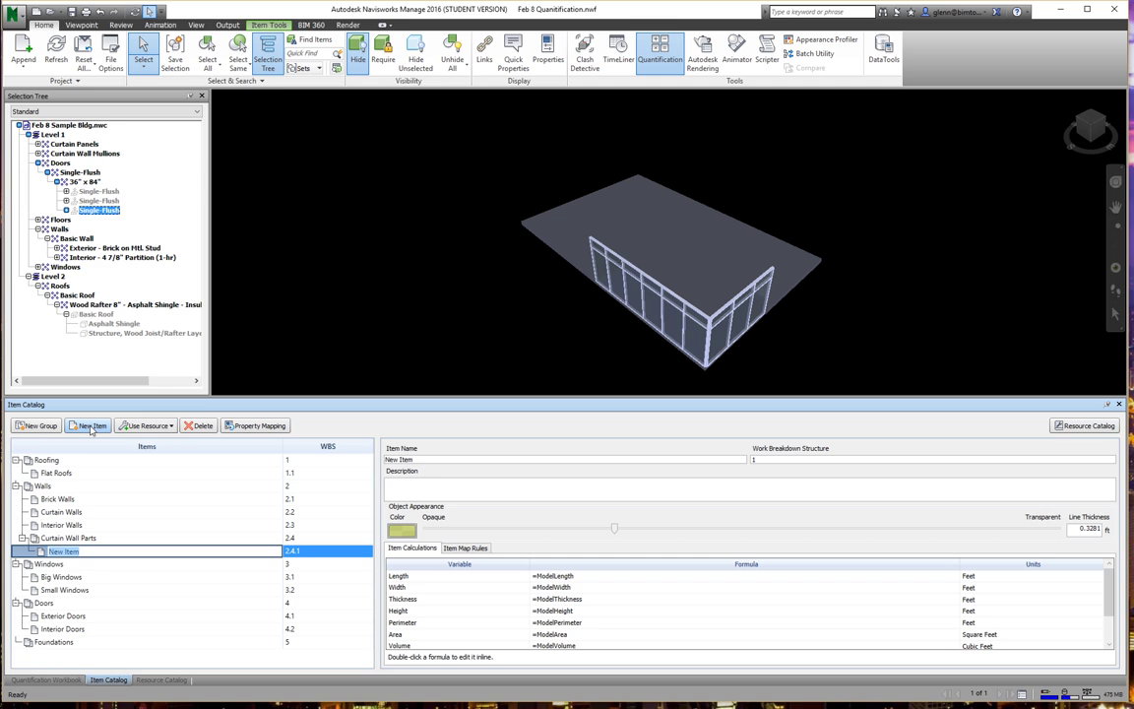
{"action": "type", "text": "Curtain Panels"}
{"action": "left_click", "coordinate": [108, 603]}
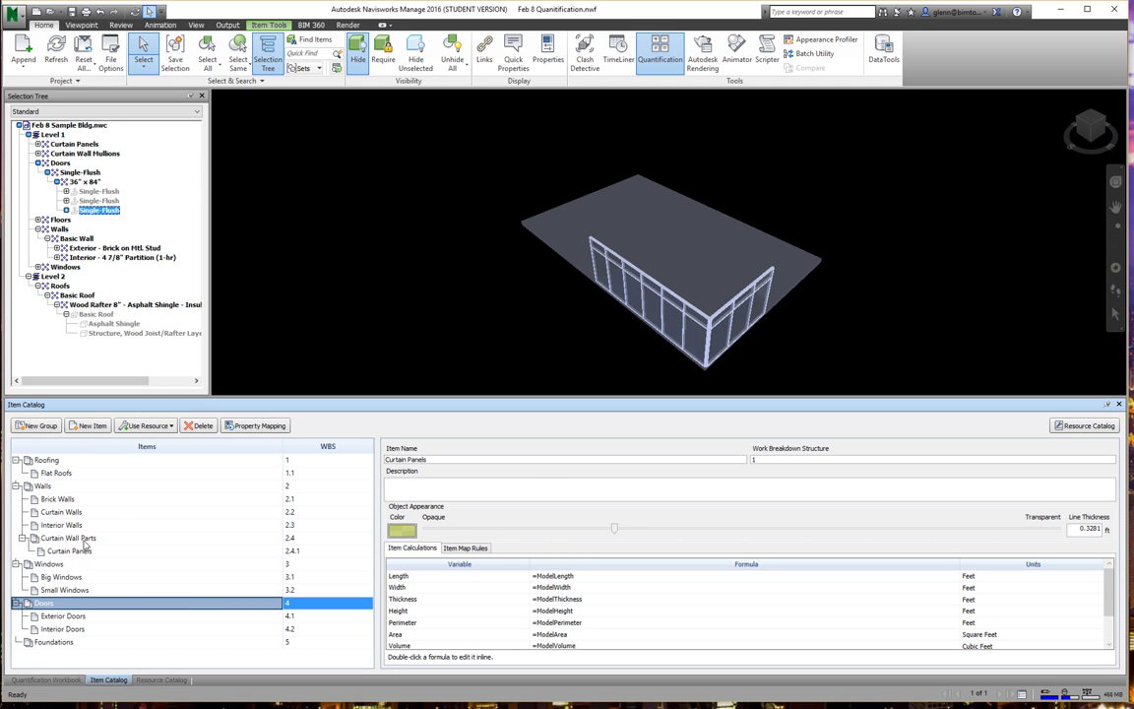
- Add a Curtain Wall Mullions item to the Curtain Wall Parts group, and delete the Curtain Walls item from the Walls group
{"action": "left_click", "coordinate": [74, 538]}
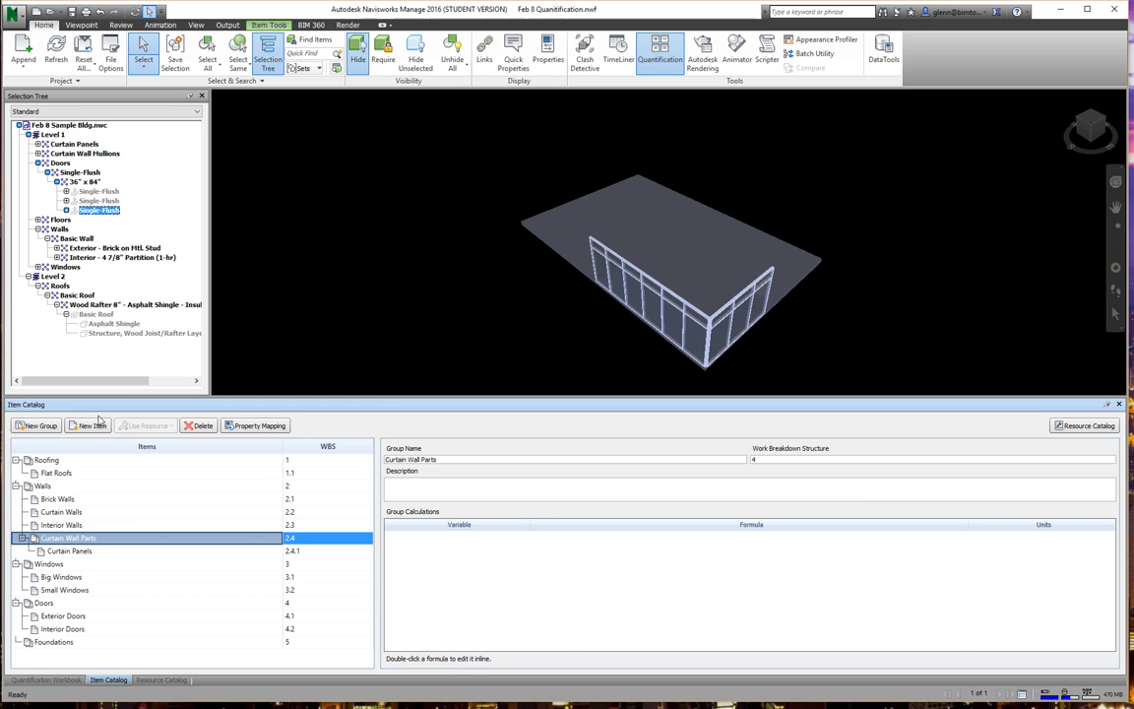
{"action": "left_click", "coordinate": [93, 425]}
{"action": "type", "text": "Cu"}
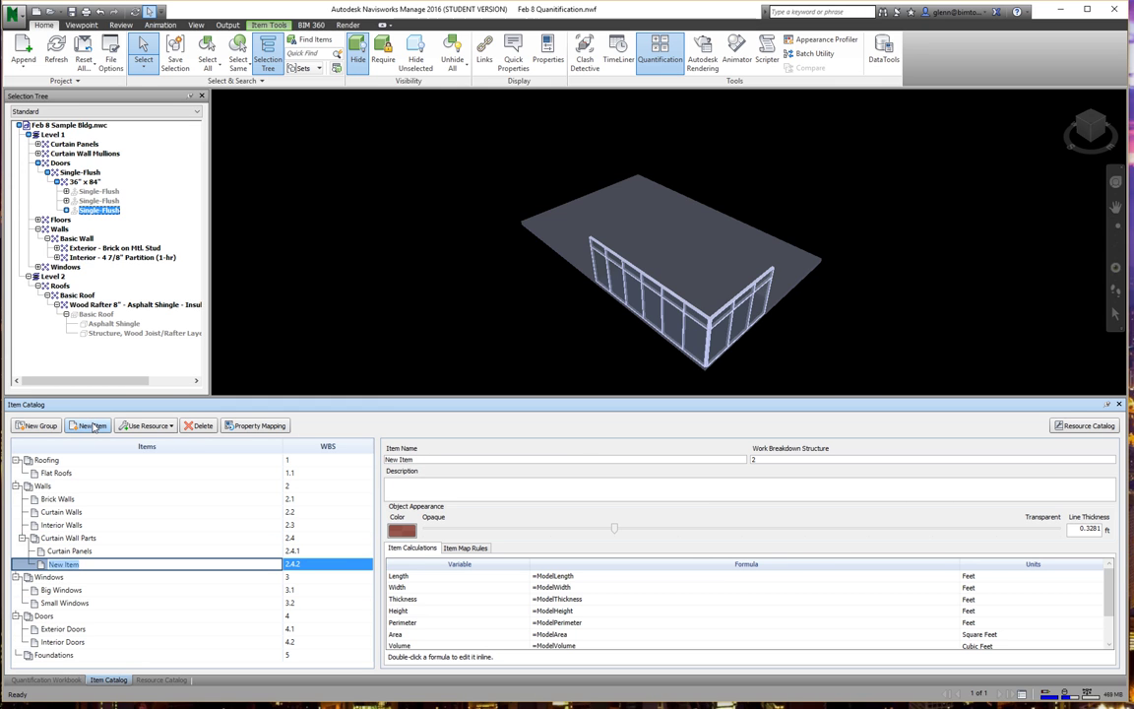
{"action": "type", "text": "rtain Wal"}
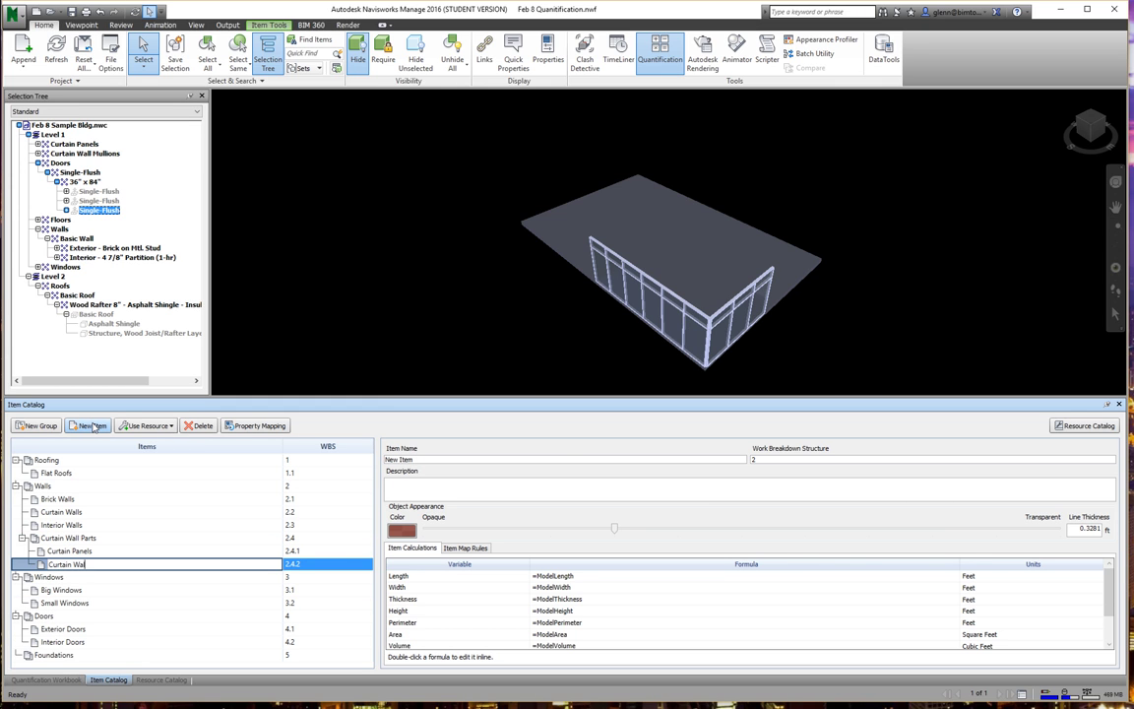
{"action": "type", "text": "l Mullions"}
{"action": "key", "text": "Return"}
{"action": "left_click", "coordinate": [155, 604]}
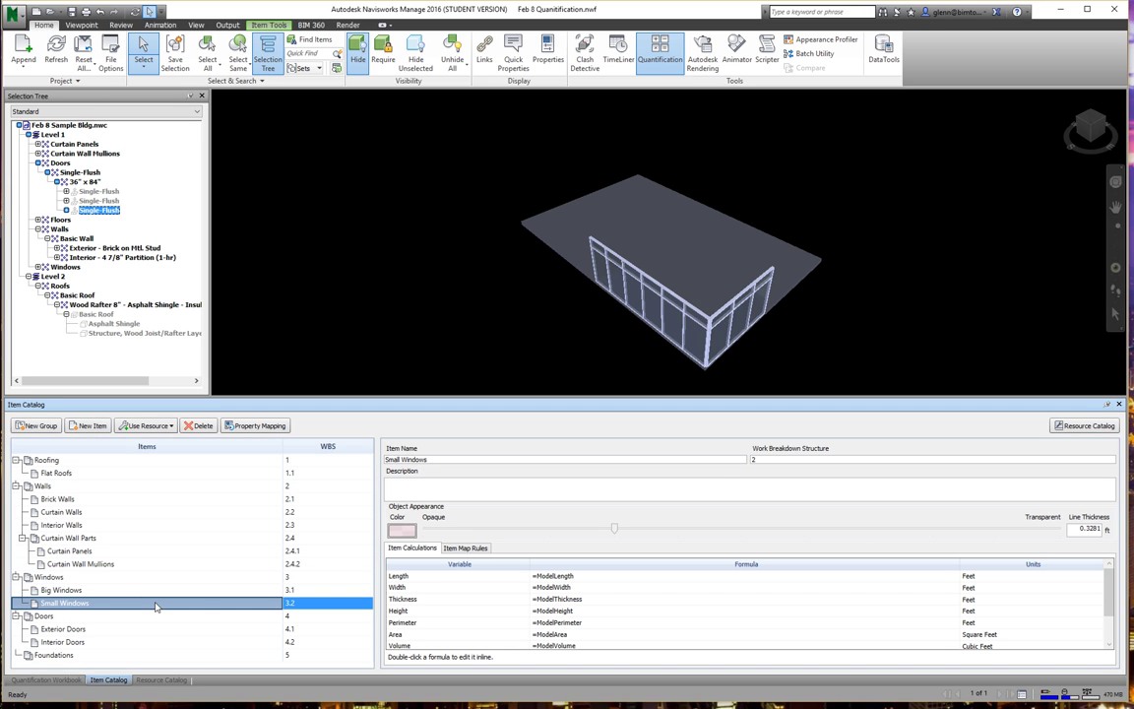
{"action": "left_click", "coordinate": [69, 513]}
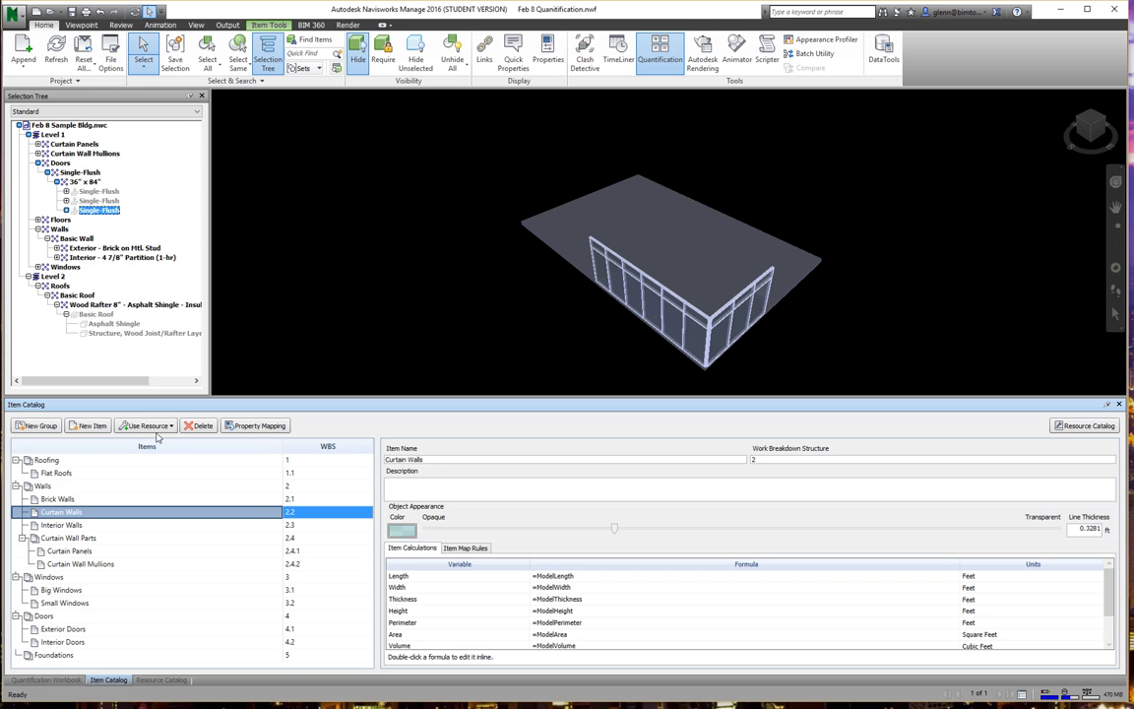
{"action": "left_click", "coordinate": [197, 426]}
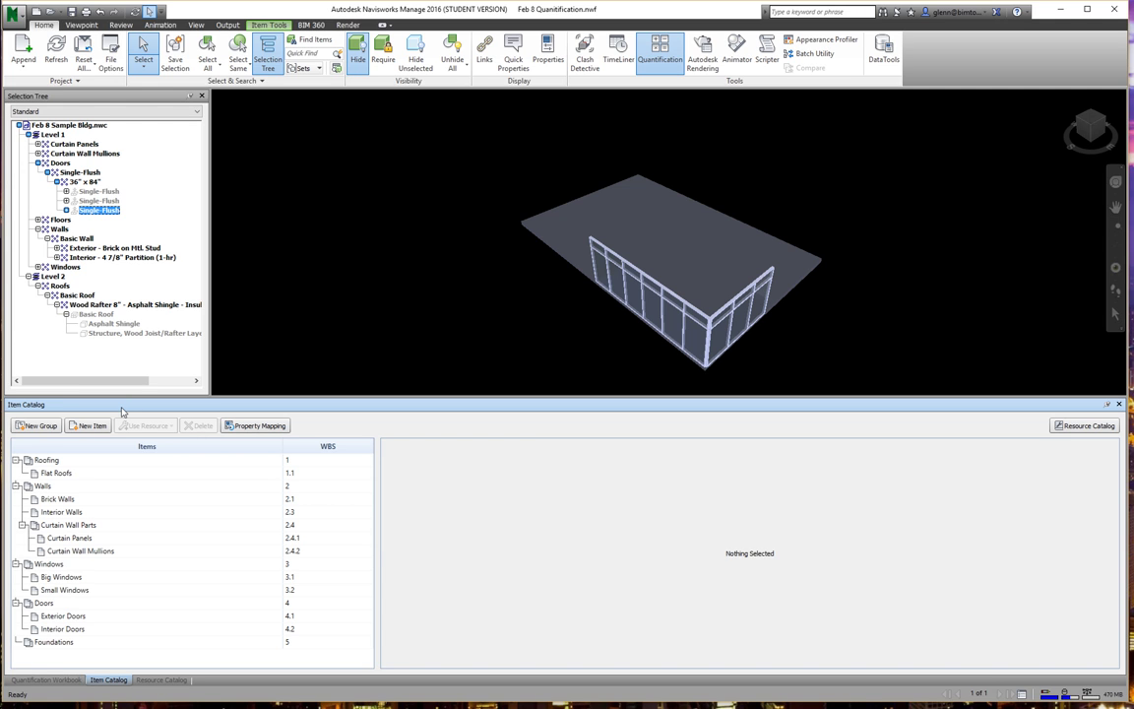
- Take off the Level 1 2.5" x 5" rectangular mullions to the Curtain Wall Mullions item in the quantification workbook
{"action": "left_click", "coordinate": [57, 679]}
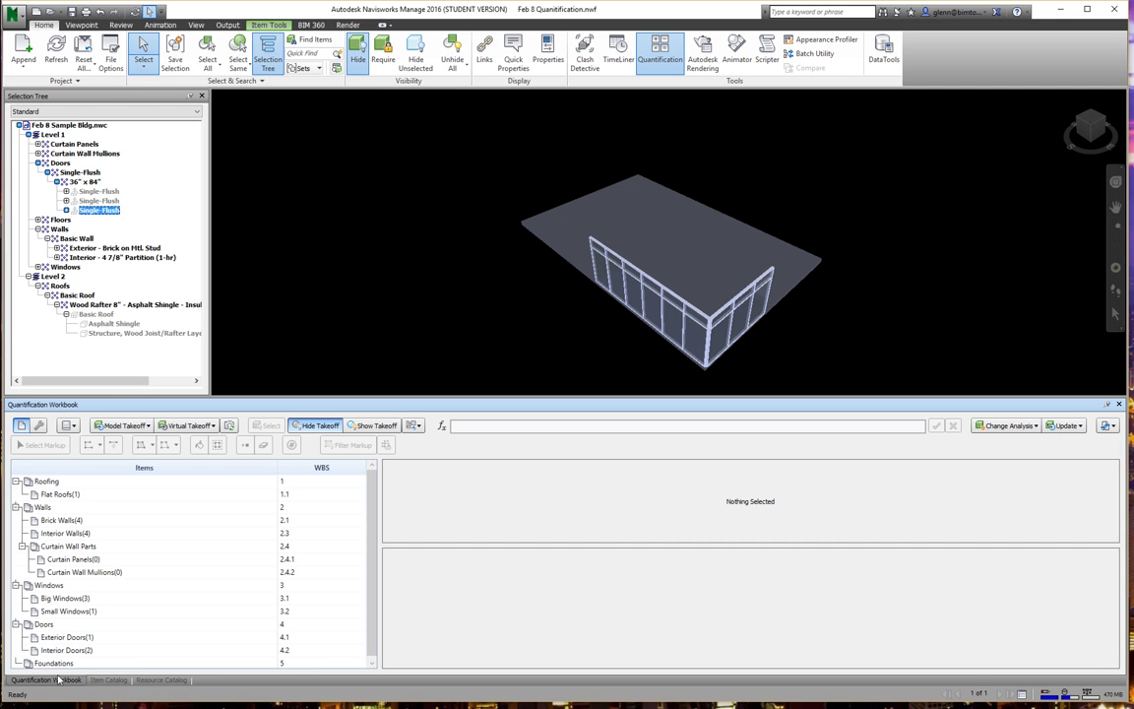
{"action": "left_click", "coordinate": [71, 154]}
{"action": "left_click", "coordinate": [40, 154]}
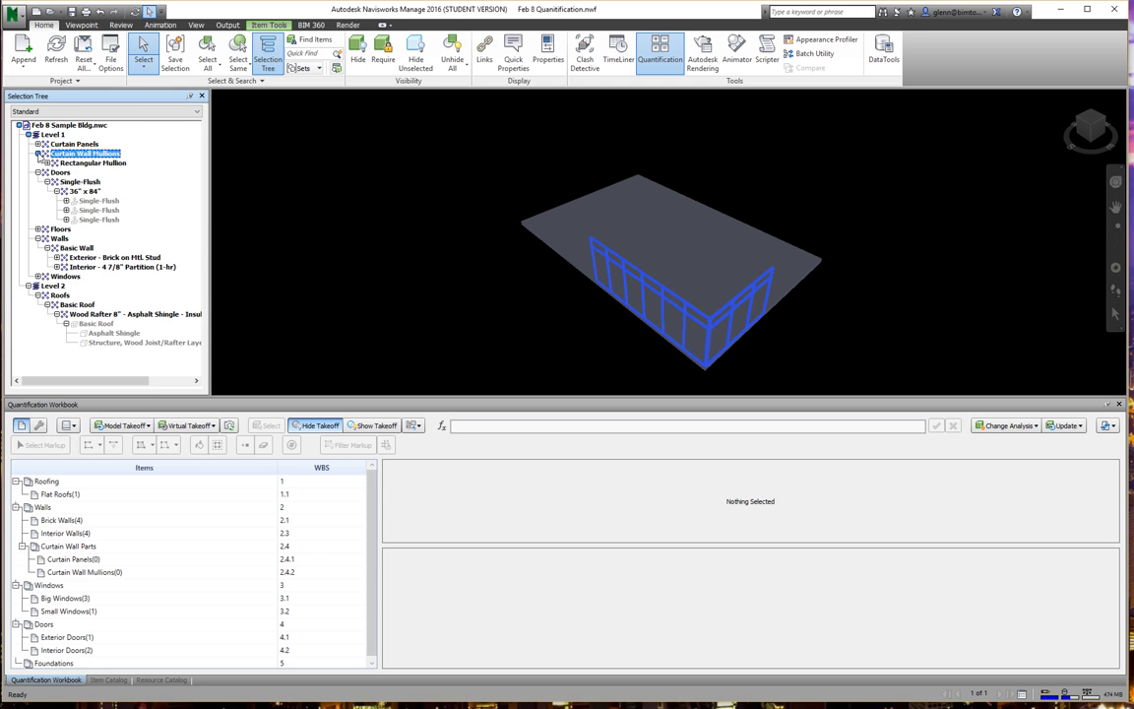
{"action": "left_click", "coordinate": [75, 165]}
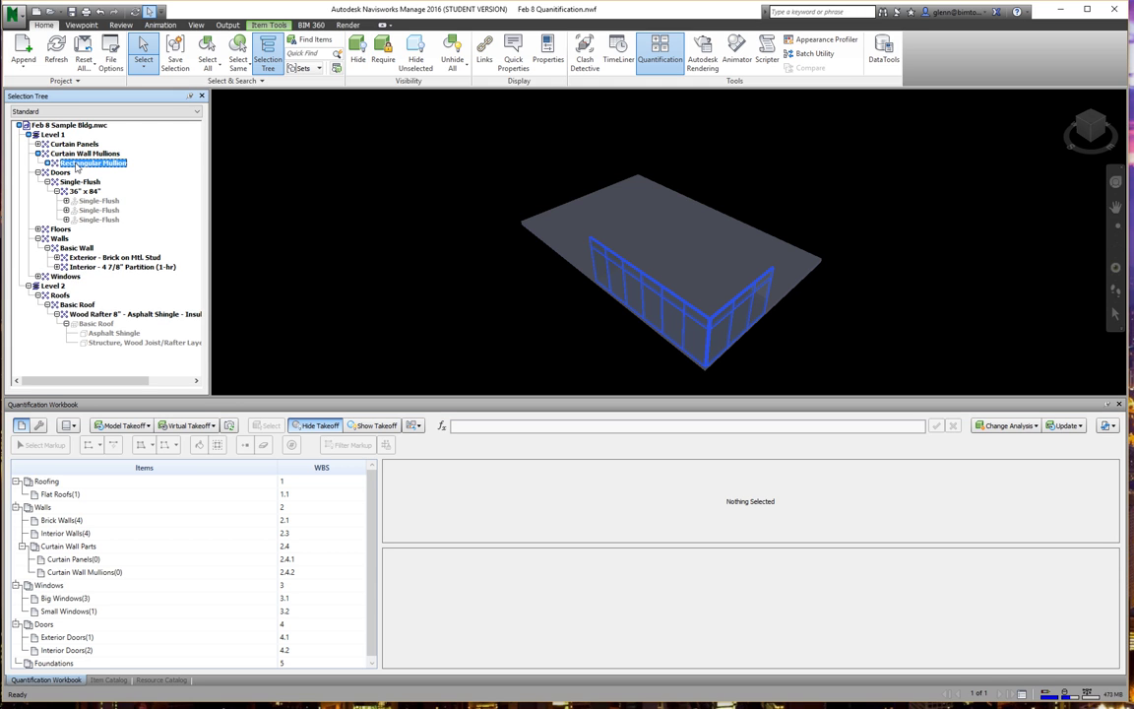
{"action": "mouse_move", "coordinate": [76, 167]}
{"action": "left_mouse_down"}
{"action": "mouse_move", "coordinate": [94, 503]}
{"action": "mouse_move", "coordinate": [94, 574]}
{"action": "mouse_move", "coordinate": [83, 572]}
{"action": "mouse_move", "coordinate": [81, 516]}
{"action": "mouse_move", "coordinate": [76, 577]}
{"action": "mouse_move", "coordinate": [46, 573]}
{"action": "mouse_move", "coordinate": [85, 184]}
{"action": "mouse_move", "coordinate": [67, 146]}
{"action": "mouse_move", "coordinate": [47, 164]}
{"action": "mouse_move", "coordinate": [73, 173]}
{"action": "left_mouse_up"}
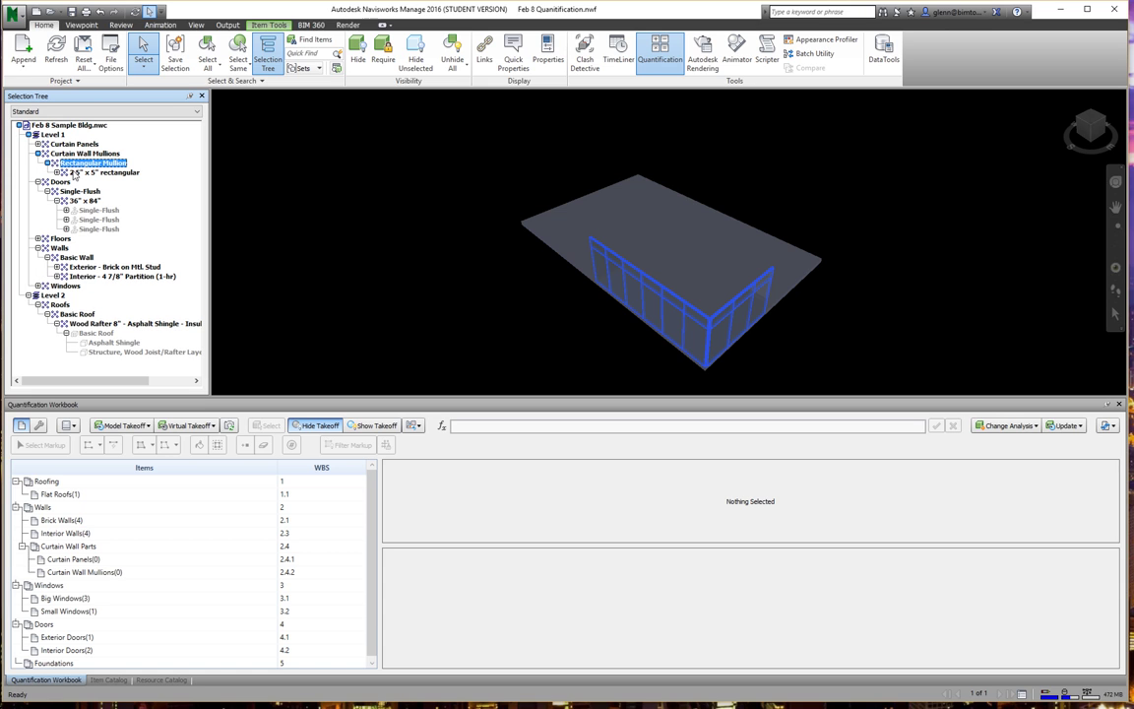
{"action": "left_click", "coordinate": [75, 173]}
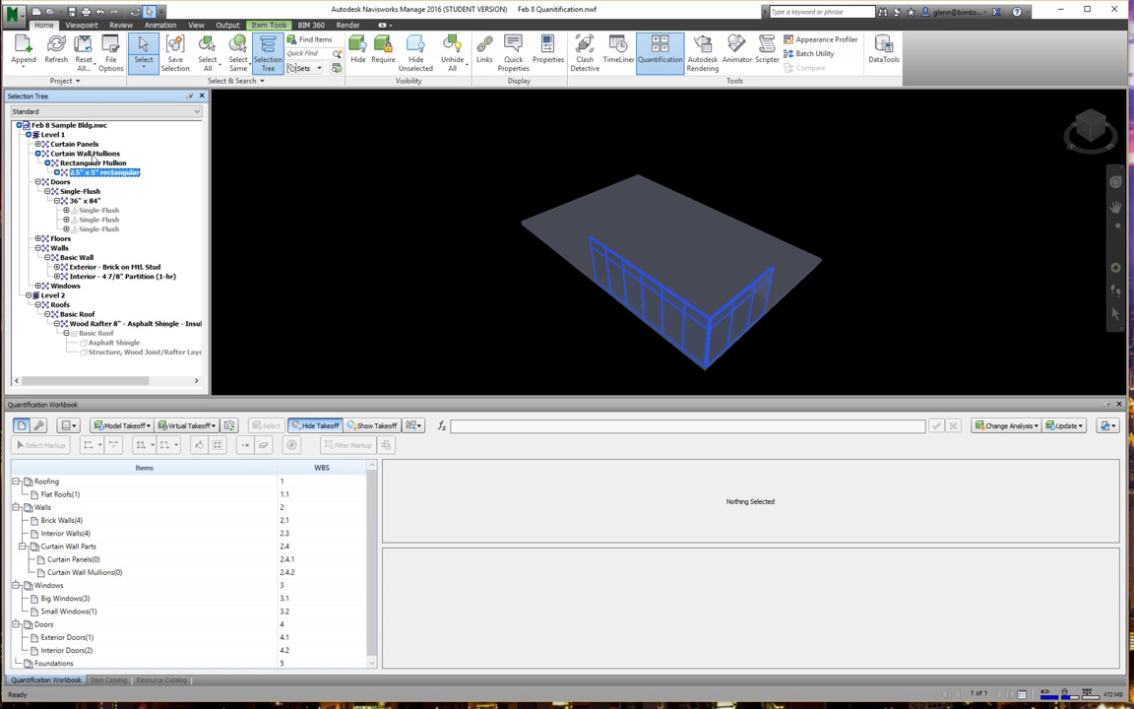
{"action": "left_click", "coordinate": [57, 172]}
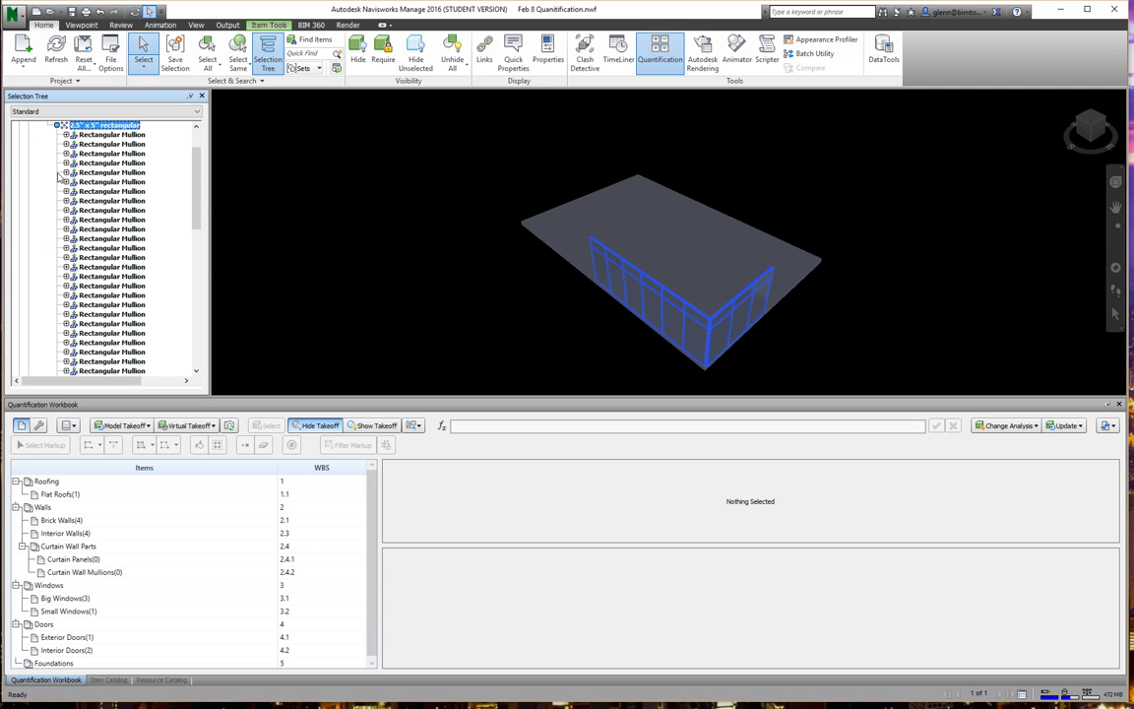
{"action": "left_click", "coordinate": [57, 125]}
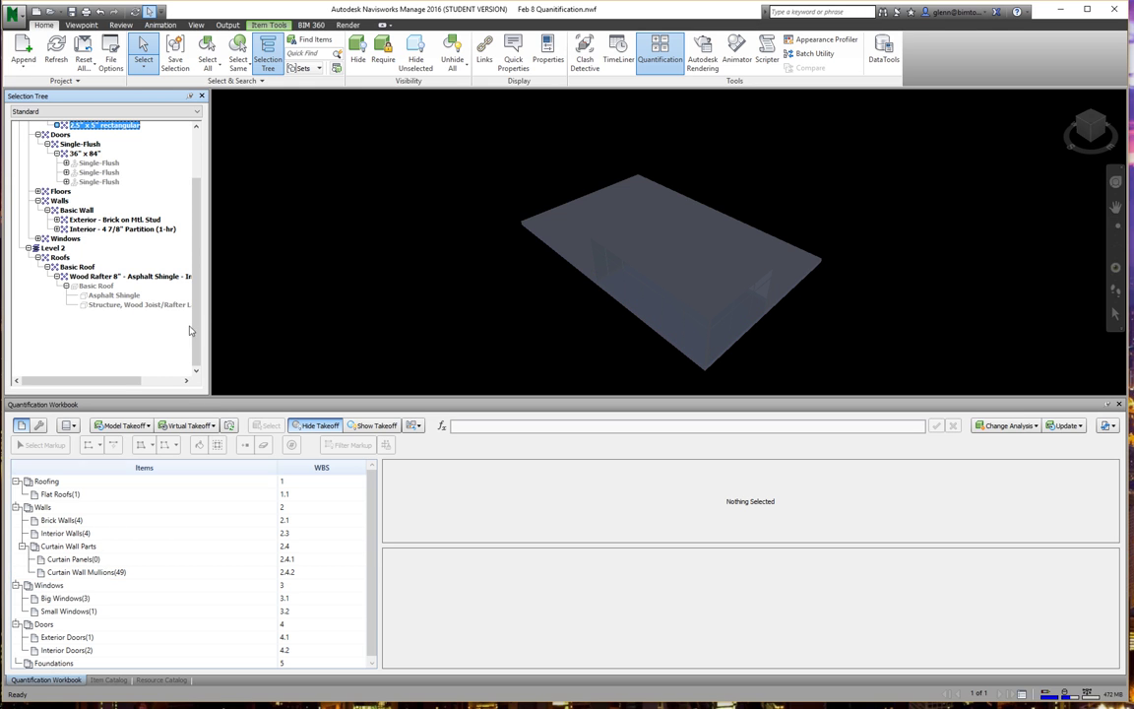
- Take off the Level 1 Glazed system panels to the Curtain Panels item
{"action": "scroll", "coordinate": [198, 313], "scroll_direction": "up", "scroll_amount": 2}
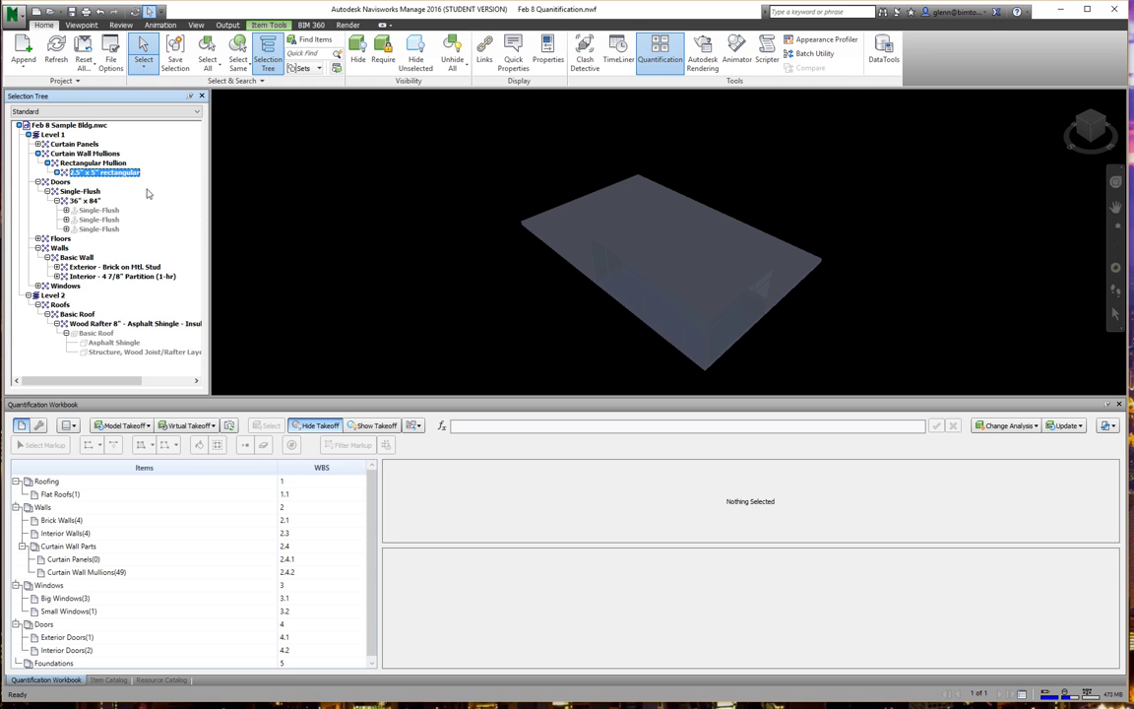
{"action": "left_click", "coordinate": [39, 143]}
{"action": "left_click", "coordinate": [55, 162]}
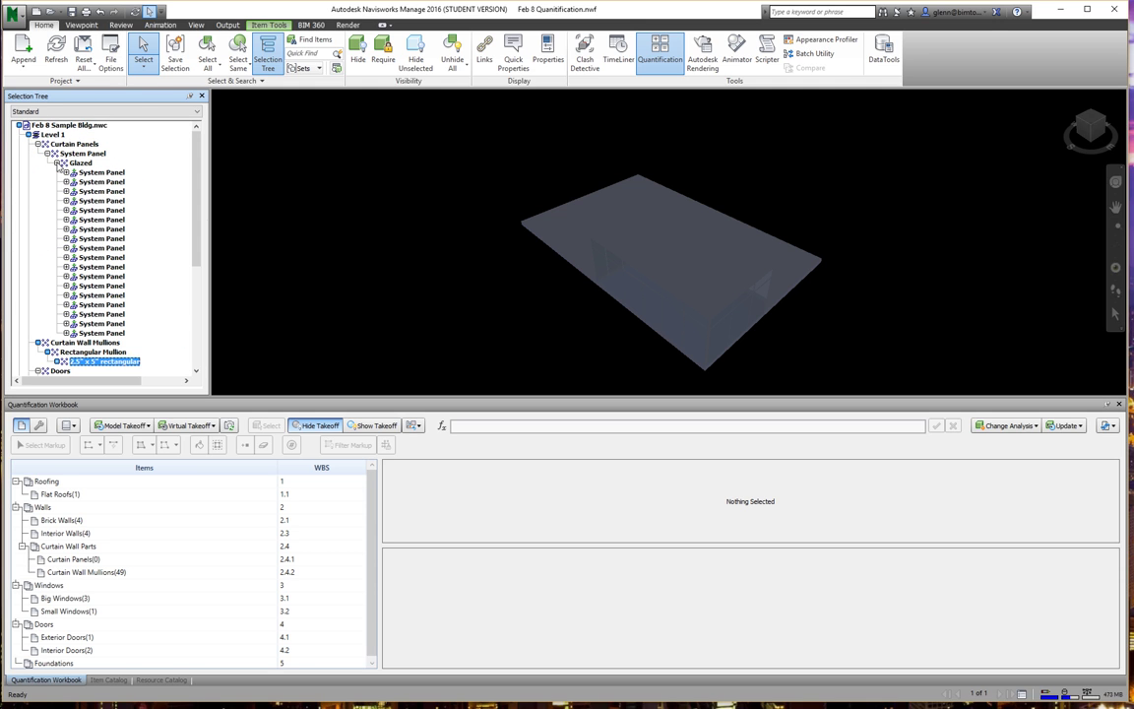
{"action": "left_click", "coordinate": [56, 163]}
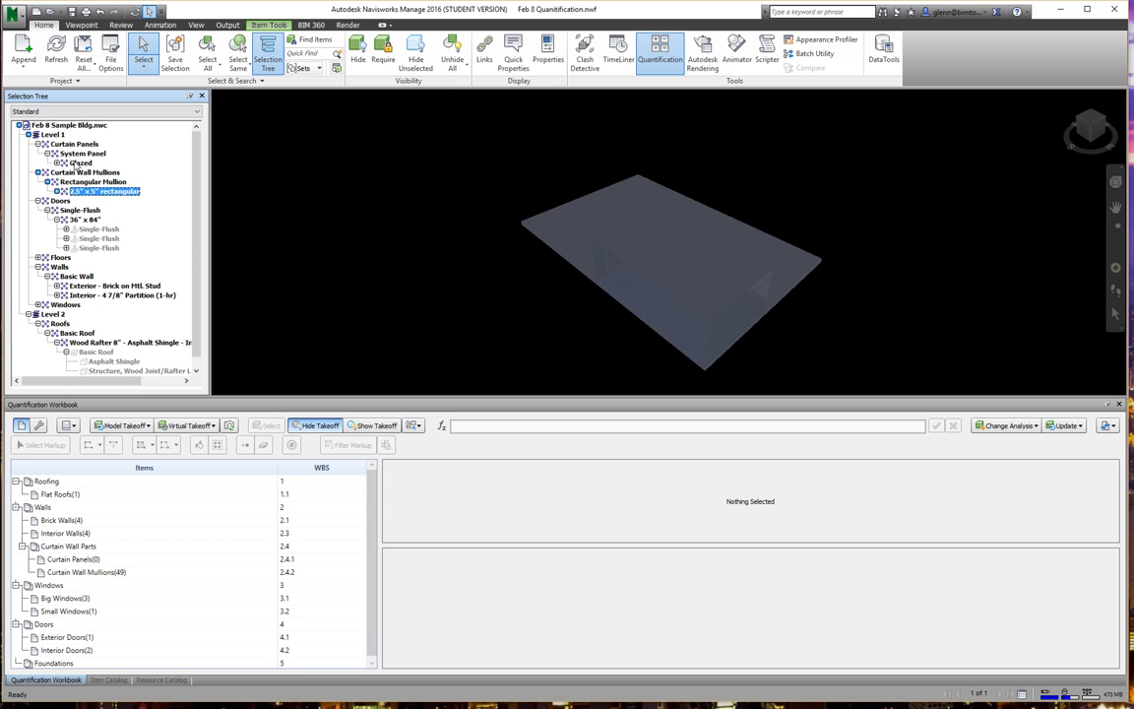
{"action": "left_click", "coordinate": [77, 162]}
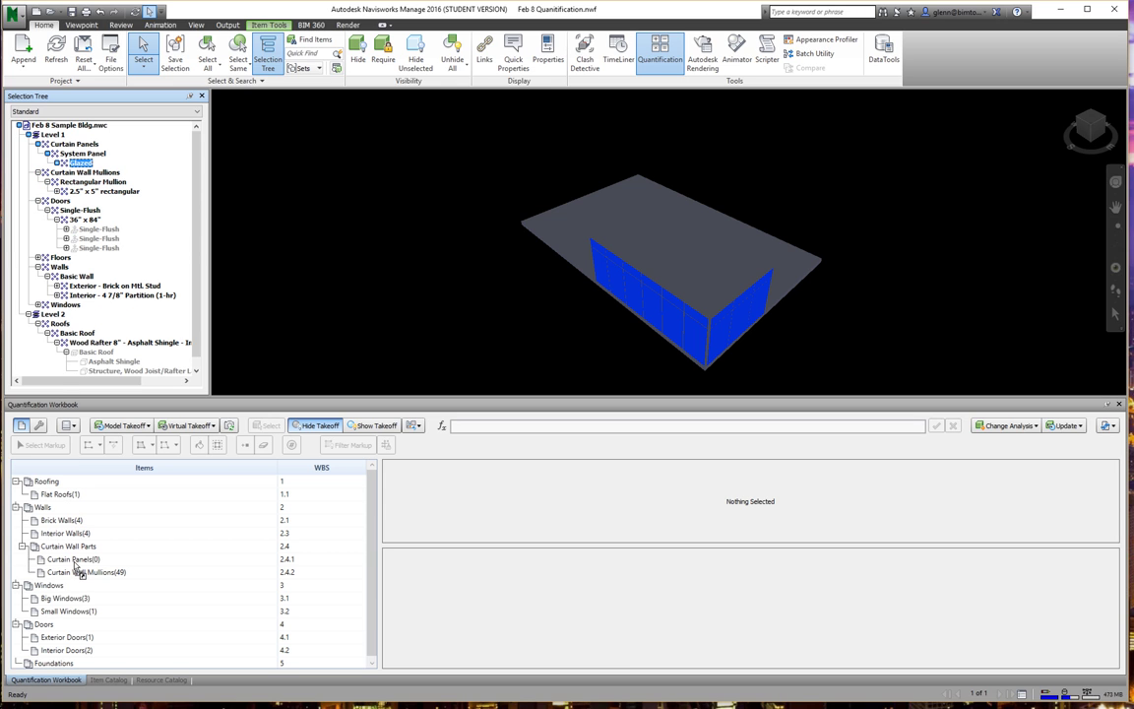
{"action": "left_click_drag", "start_coordinate": [76, 564], "coordinate": [77, 563]}
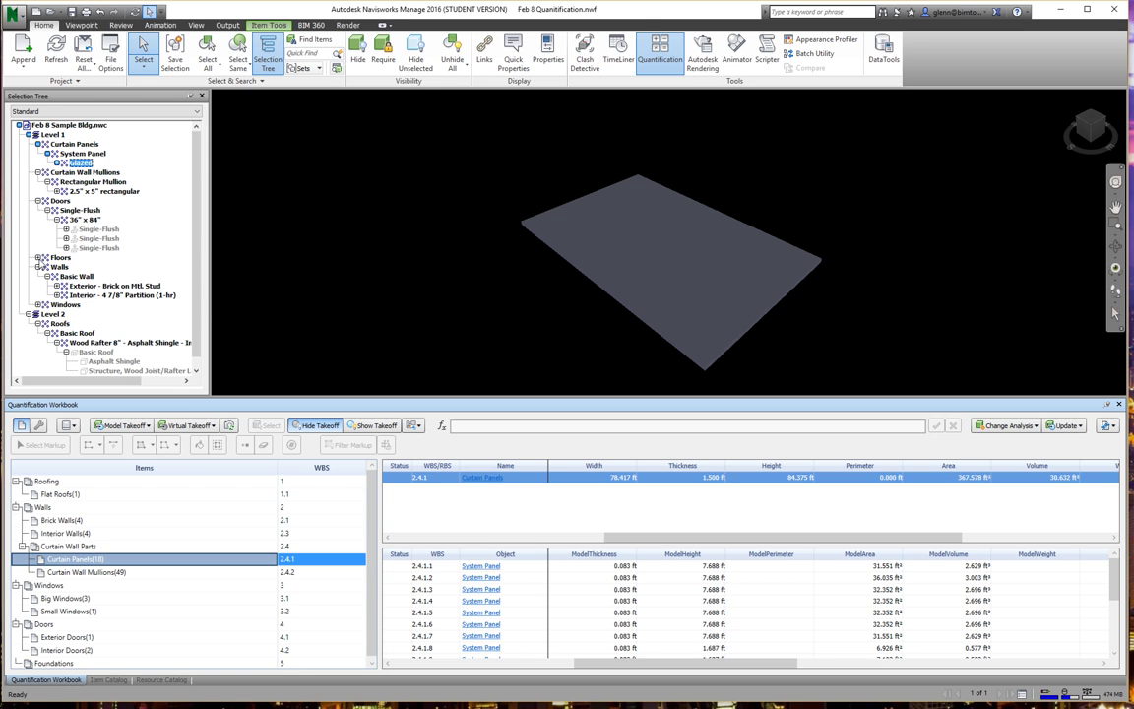
- Select the Level 1 floor in the model and add an item named Floor Slabs to the Foundations group of the item catalog
{"action": "left_click", "coordinate": [38, 257]}
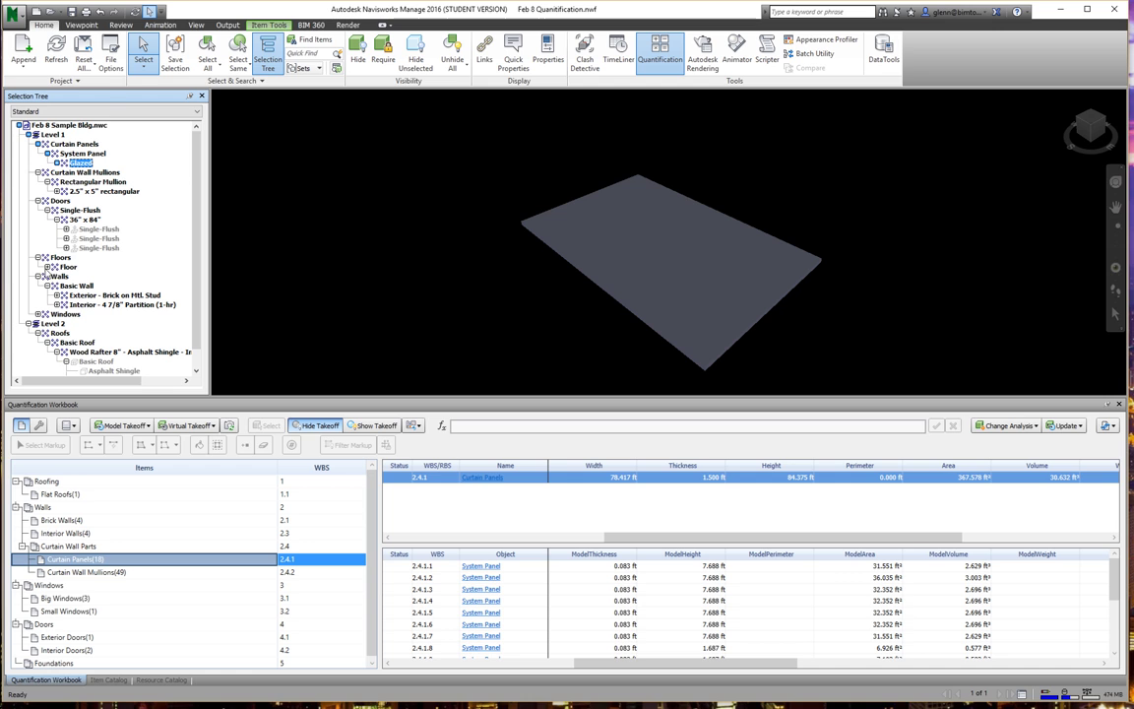
{"action": "left_click", "coordinate": [68, 267]}
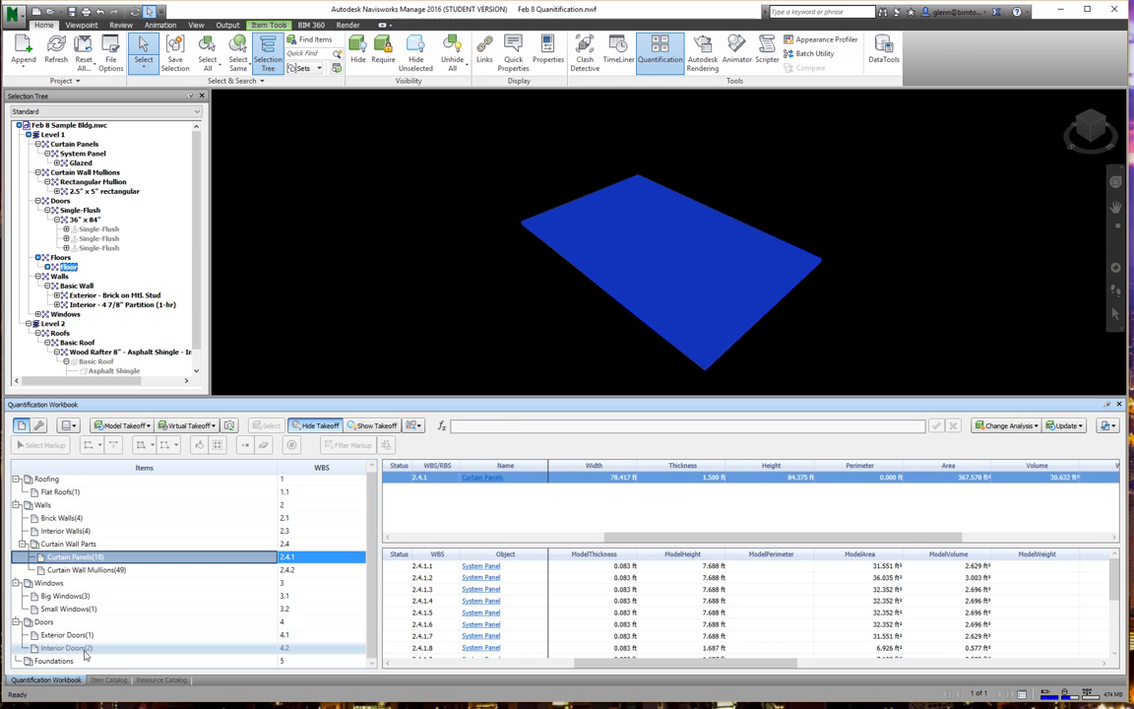
{"action": "left_click", "coordinate": [109, 680]}
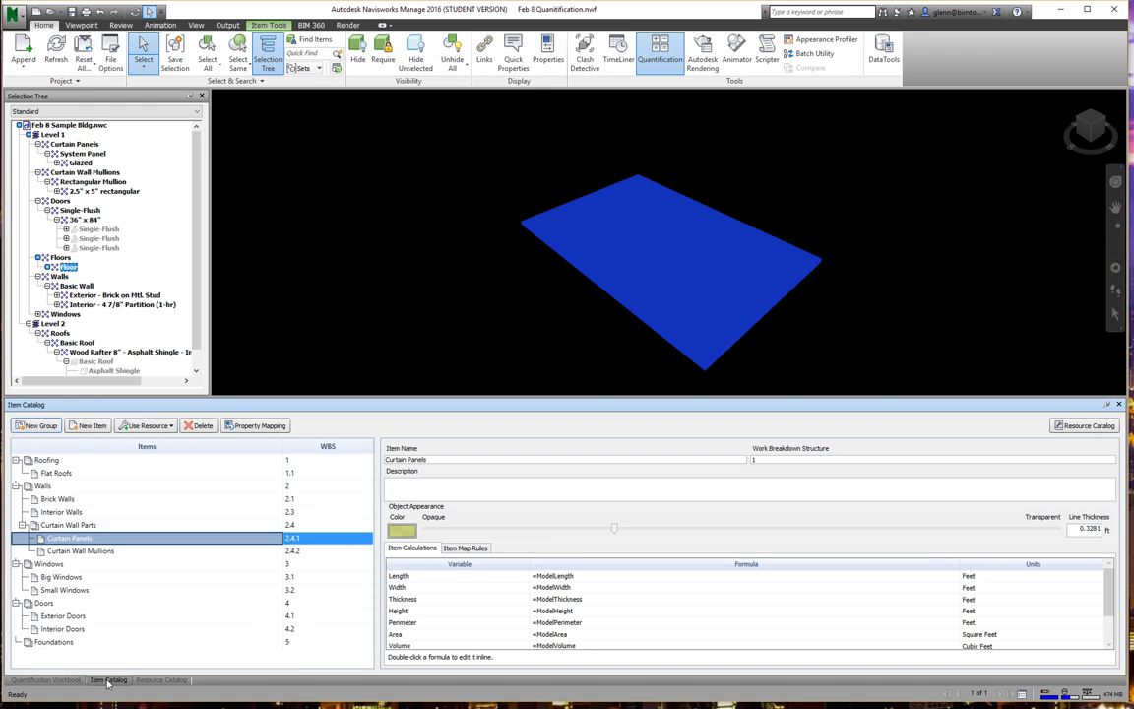
{"action": "left_click", "coordinate": [53, 641]}
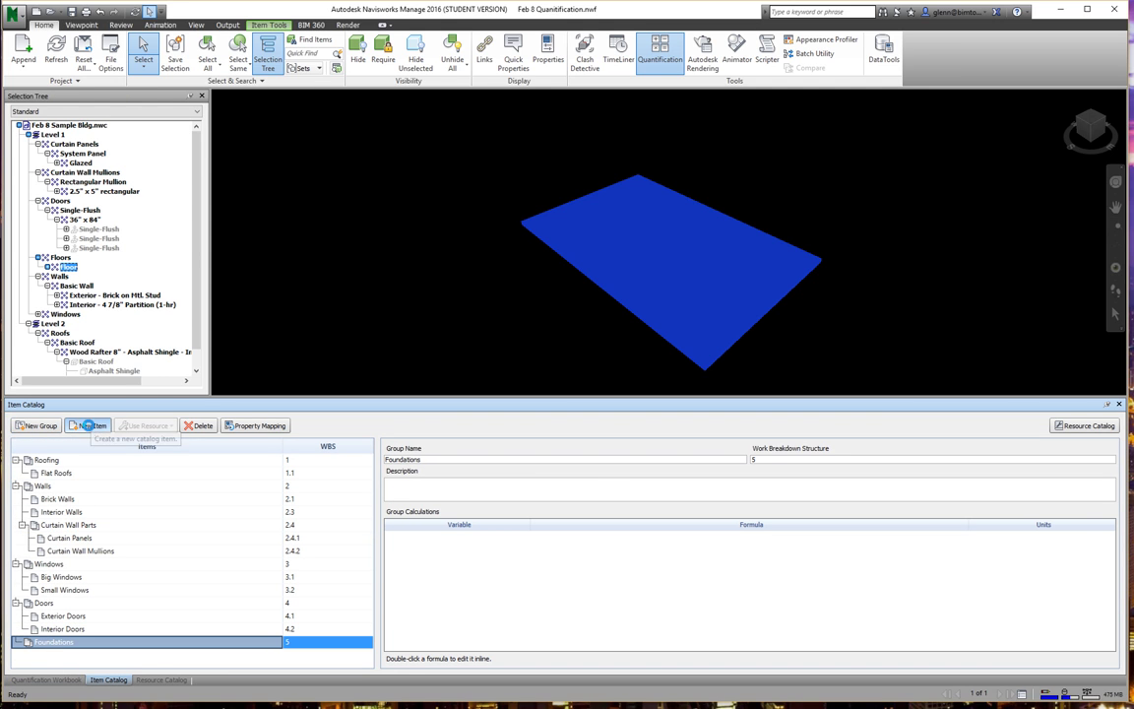
{"action": "left_click", "coordinate": [91, 425]}
{"action": "type", "text": "Flo"}
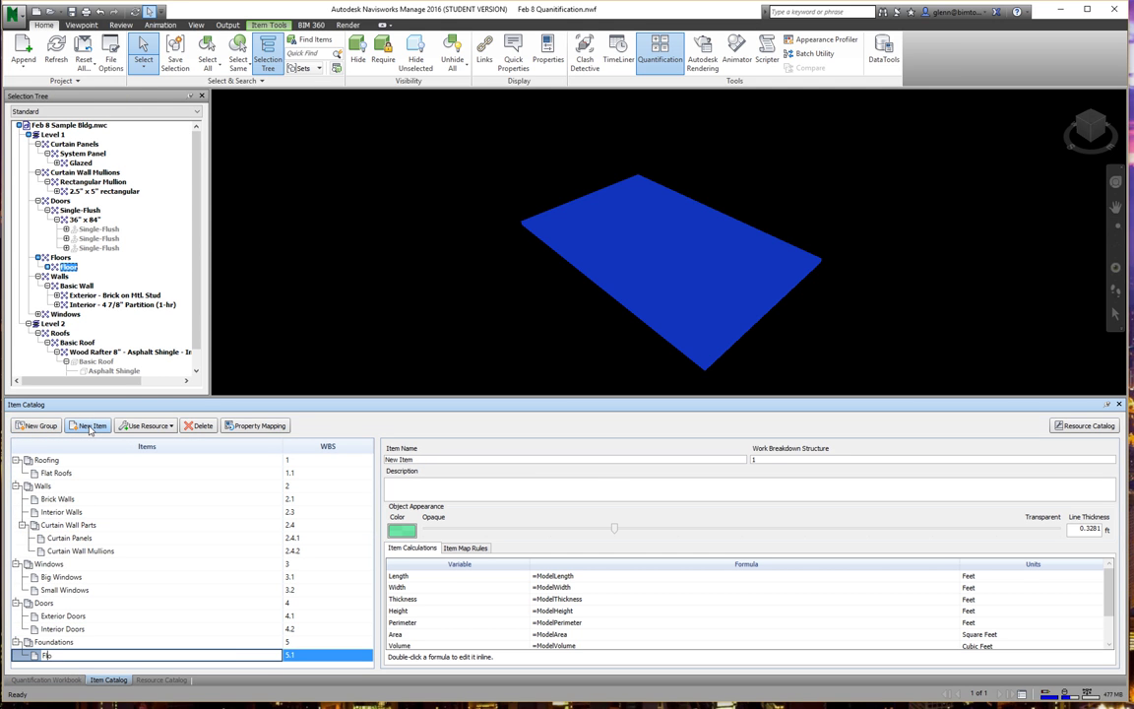
{"action": "type", "text": "or Slabs"}
{"action": "key", "text": "Return"}
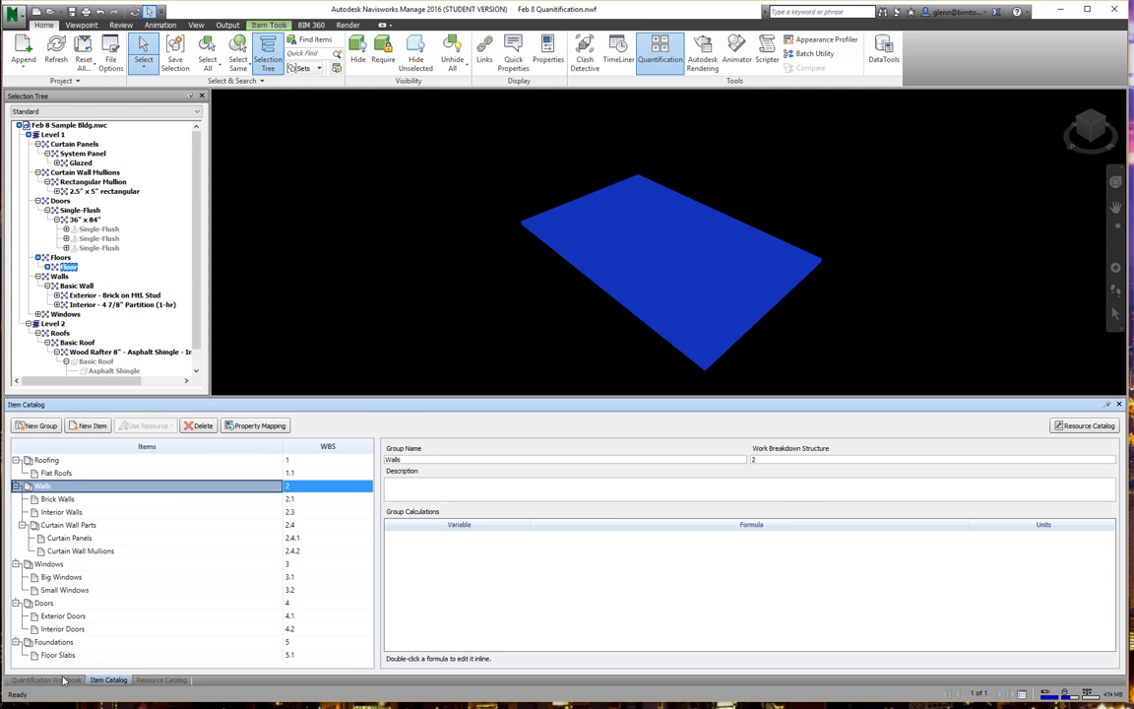
- Take off the Level 1 Generic - 12" floor to the Floor Slabs item and save the file
{"action": "left_click", "coordinate": [65, 679]}
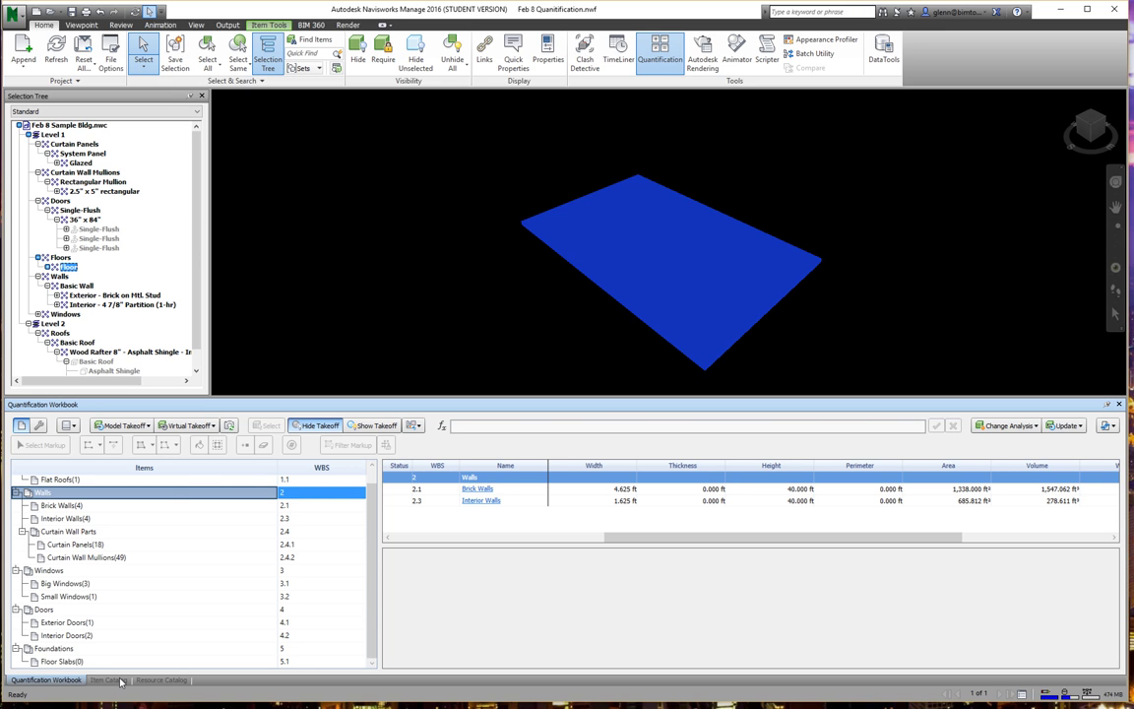
{"action": "left_click", "coordinate": [109, 680]}
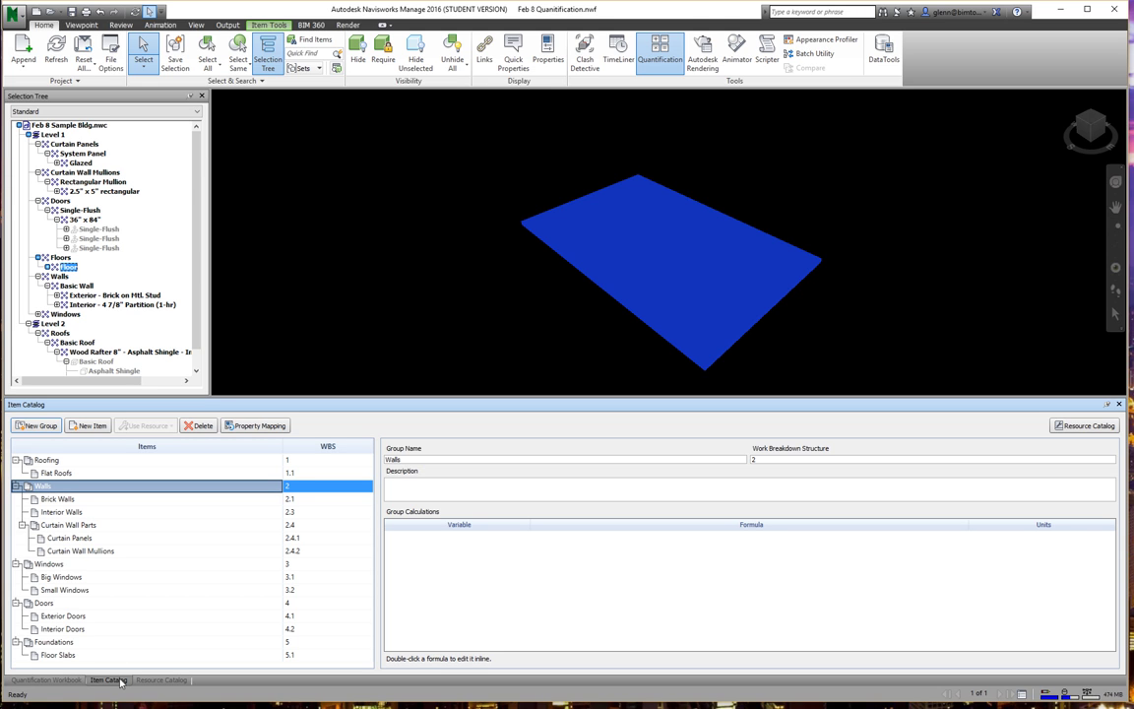
{"action": "left_click", "coordinate": [71, 680]}
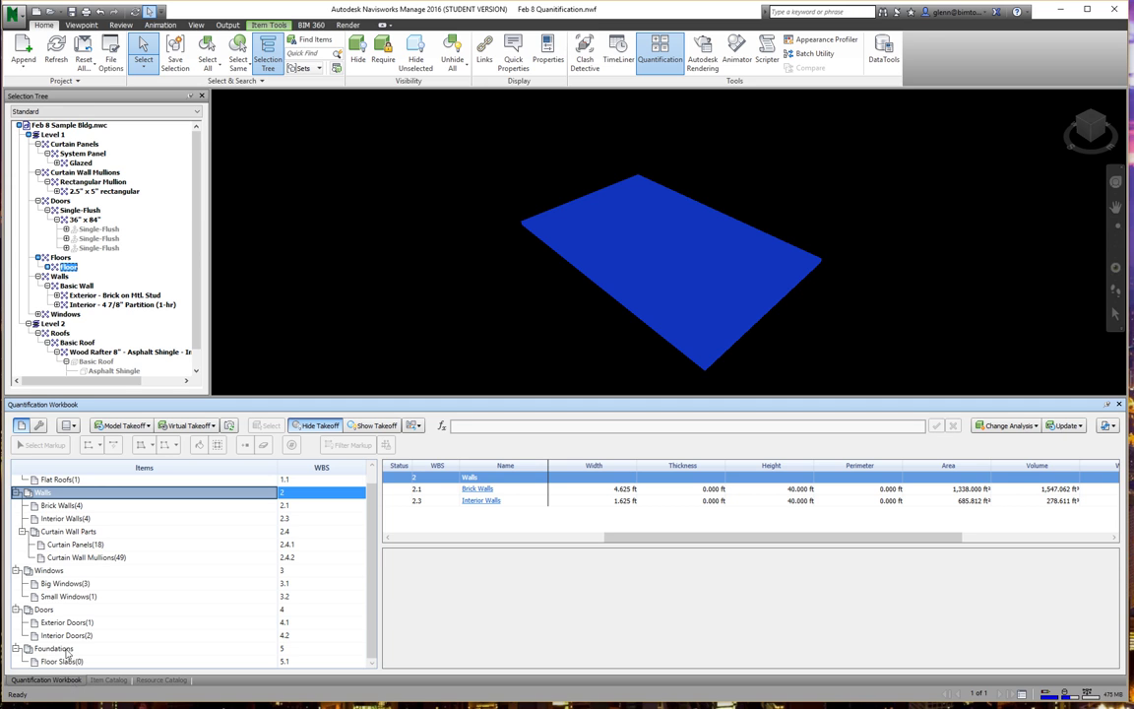
{"action": "left_click", "coordinate": [47, 267]}
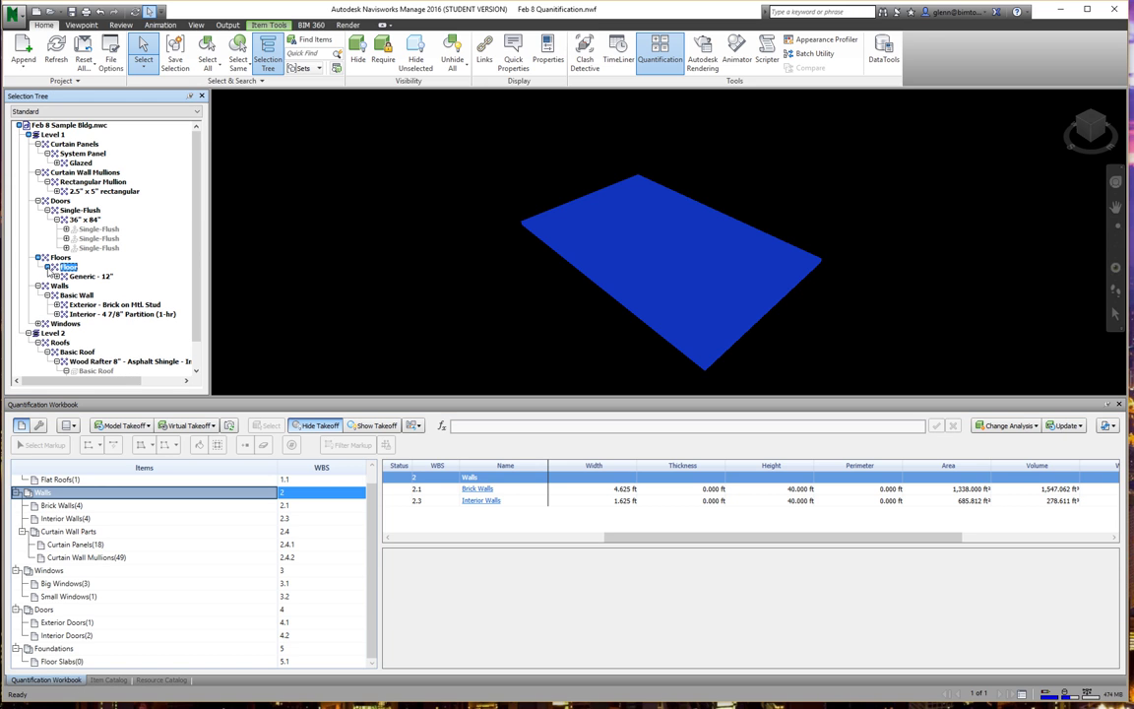
{"action": "left_click", "coordinate": [74, 277]}
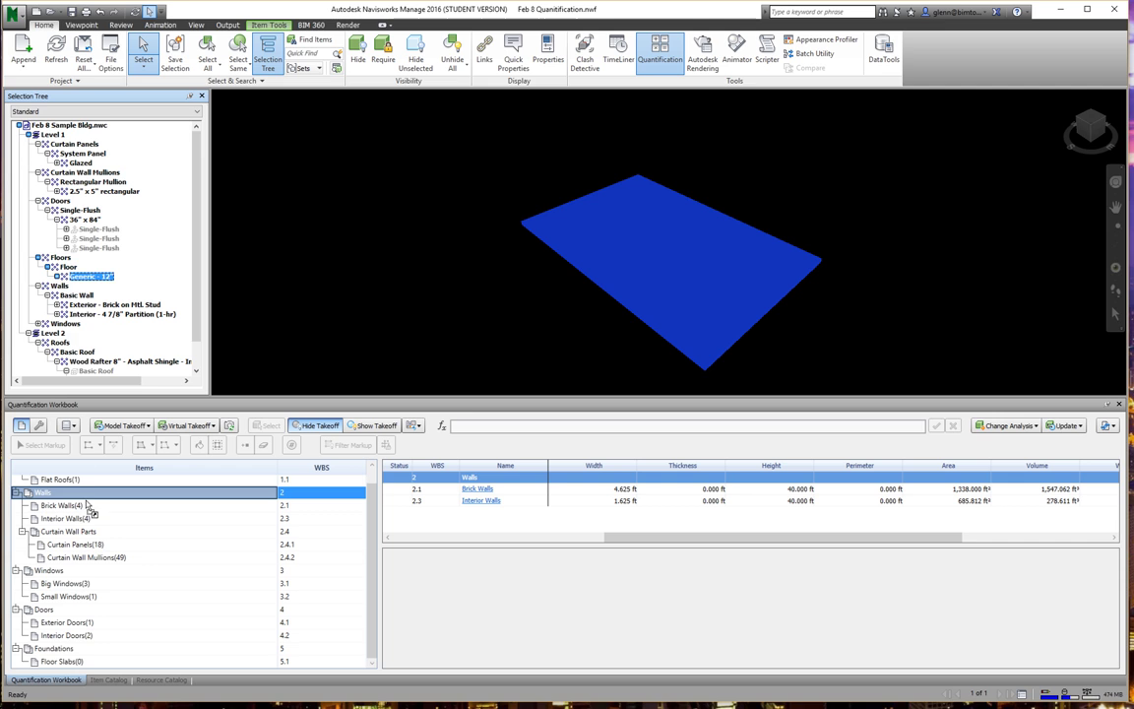
{"action": "left_click_drag", "start_coordinate": [69, 668], "coordinate": [69, 667]}
{"action": "left_click", "coordinate": [67, 662]}
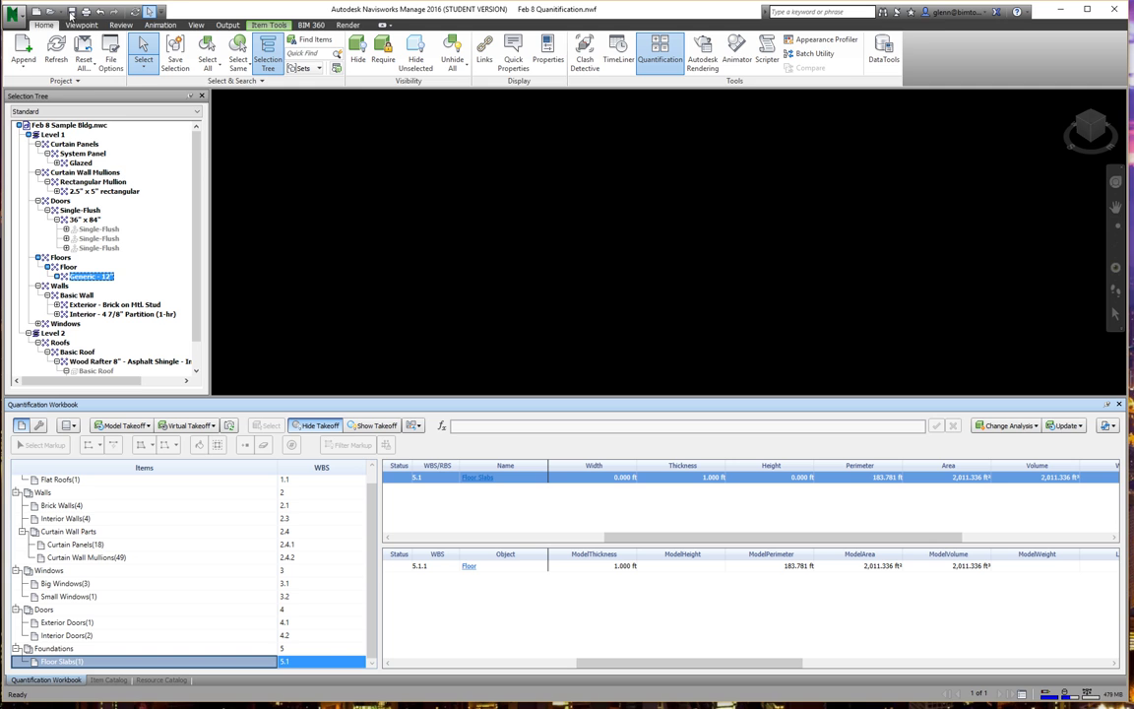
{"action": "left_click", "coordinate": [70, 13]}
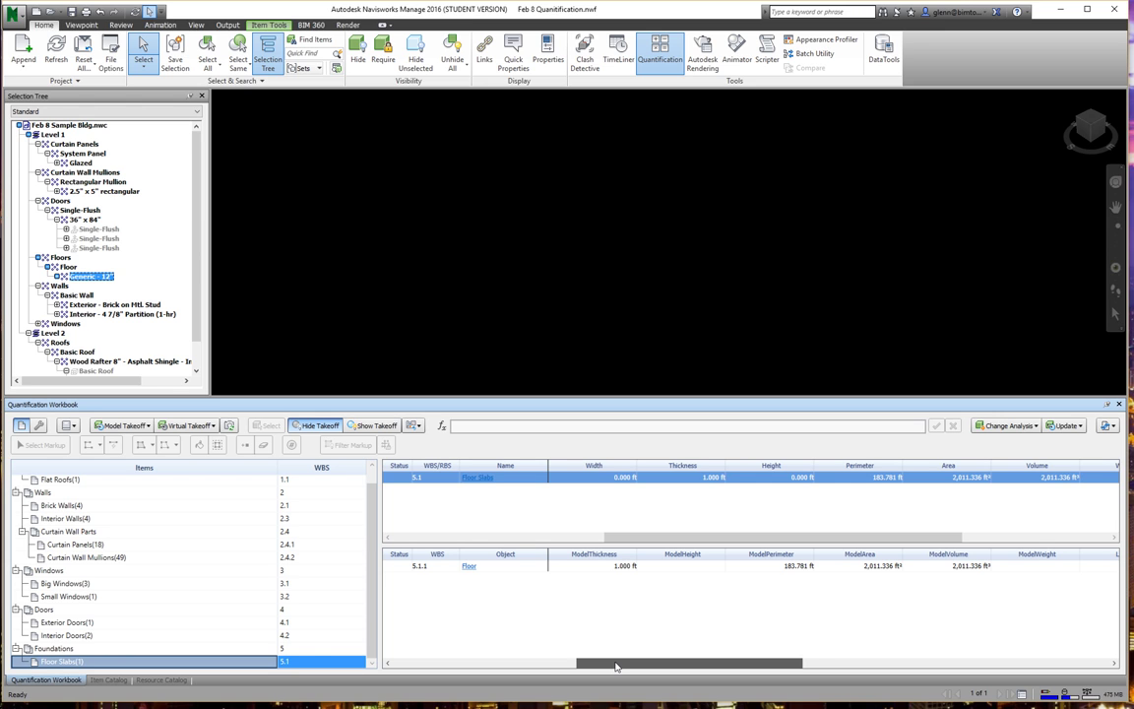
- Examine the takeoff quantities of the Floor Slabs and Exterior Doors items, including the count and primary quantity of the exterior doors
{"action": "left_click_drag", "start_coordinate": [615, 666], "coordinate": [622, 667]}
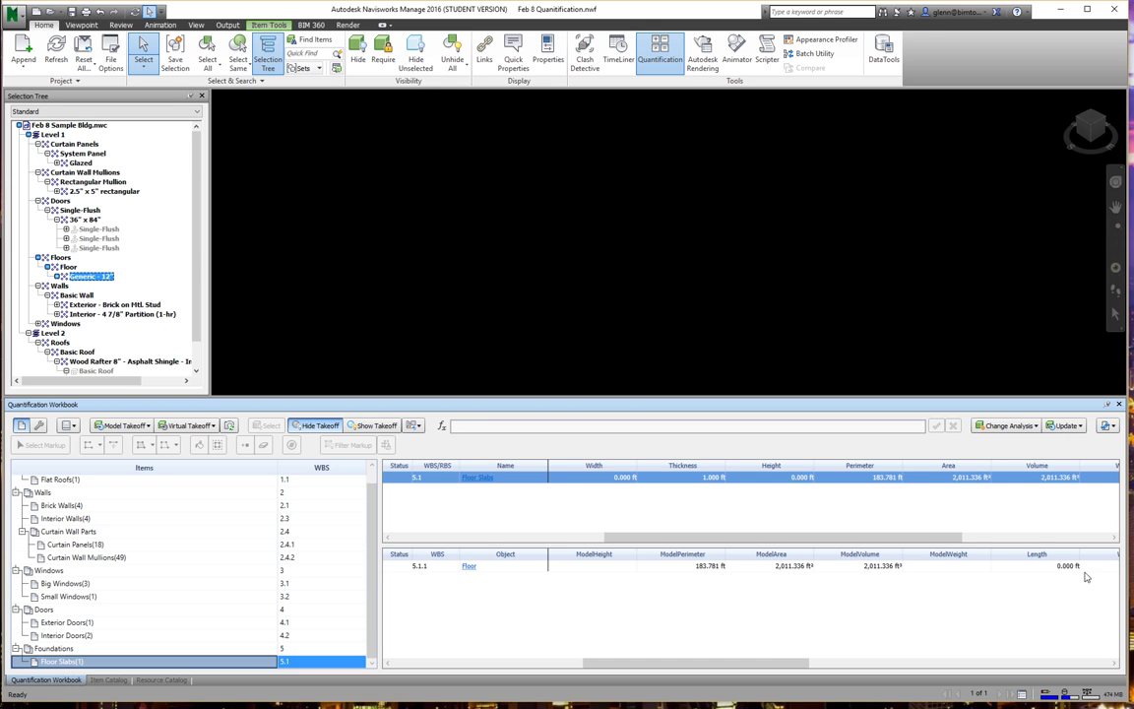
{"action": "left_click_drag", "start_coordinate": [802, 665], "coordinate": [527, 637]}
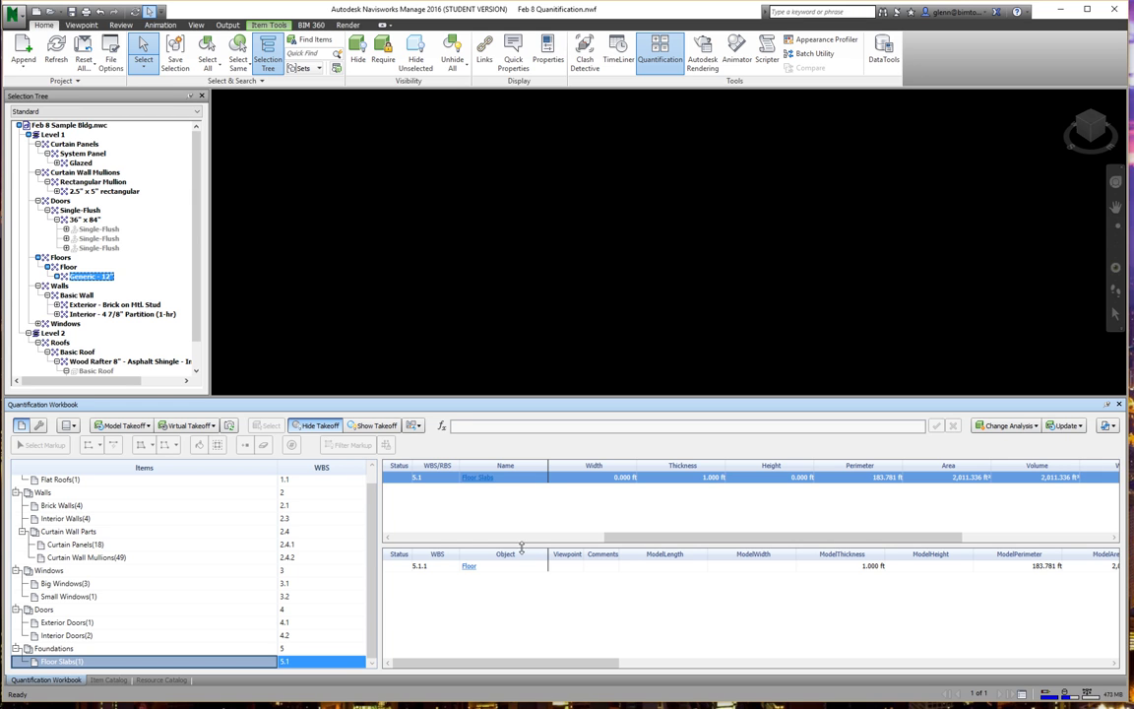
{"action": "left_click", "coordinate": [428, 567]}
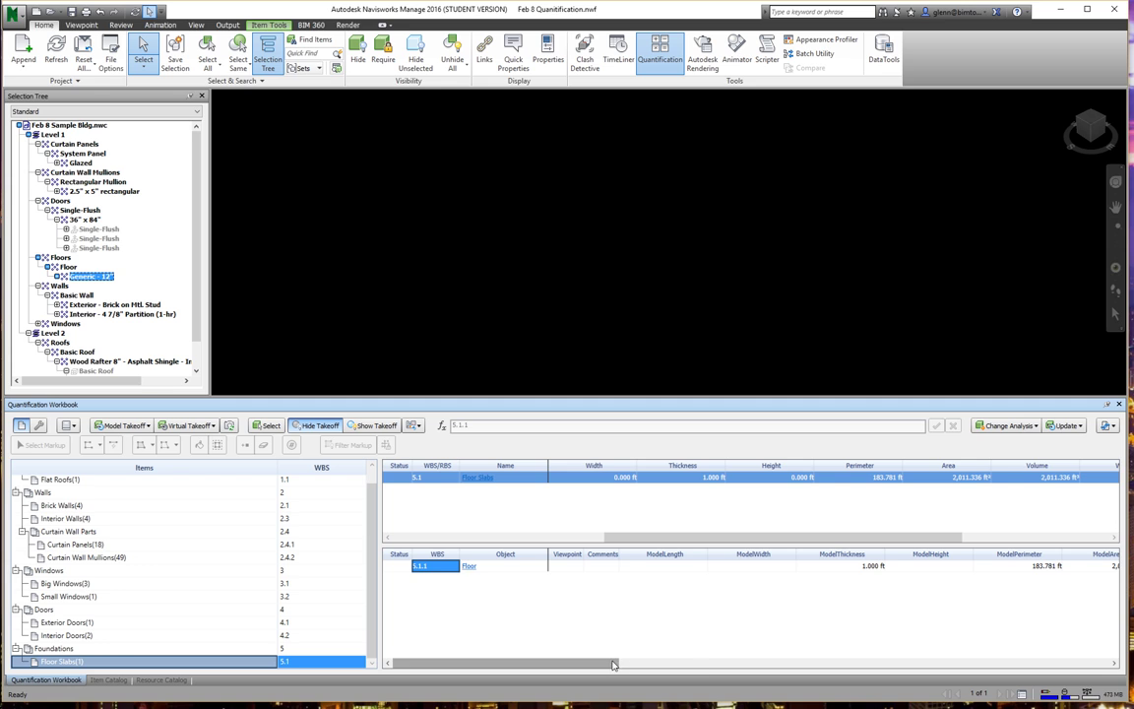
{"action": "left_click_drag", "start_coordinate": [626, 666], "coordinate": [700, 667]}
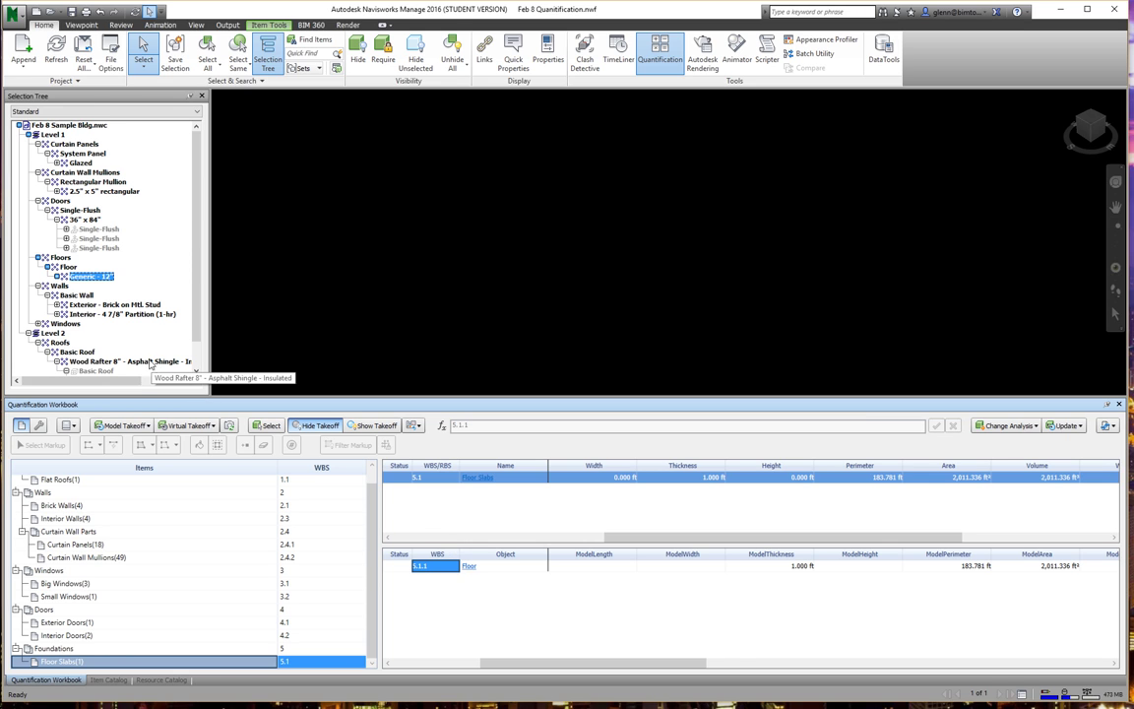
{"action": "left_click", "coordinate": [97, 624]}
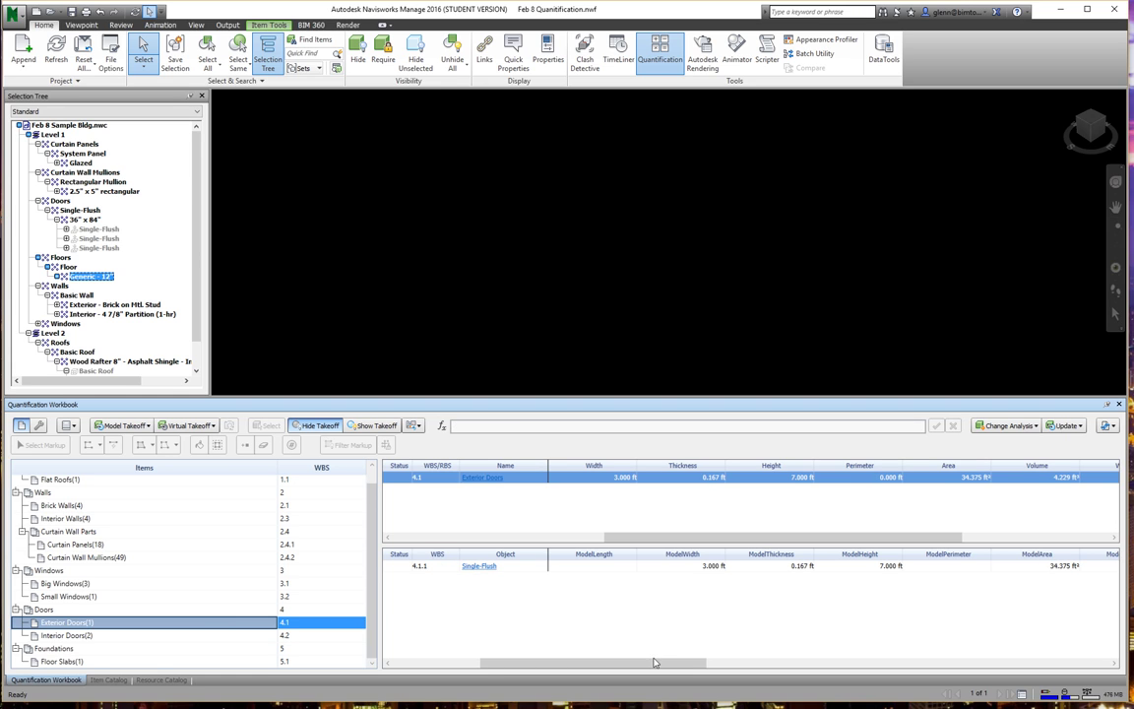
{"action": "left_click_drag", "start_coordinate": [654, 667], "coordinate": [869, 661]}
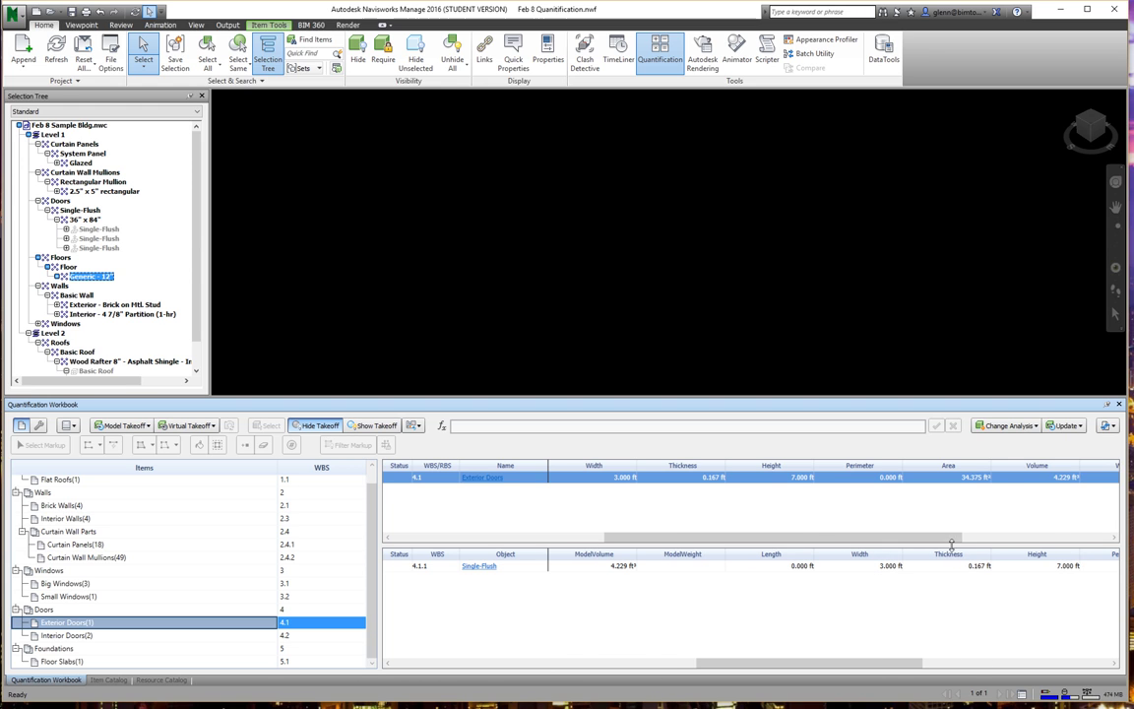
{"action": "left_click_drag", "start_coordinate": [950, 543], "coordinate": [1063, 538]}
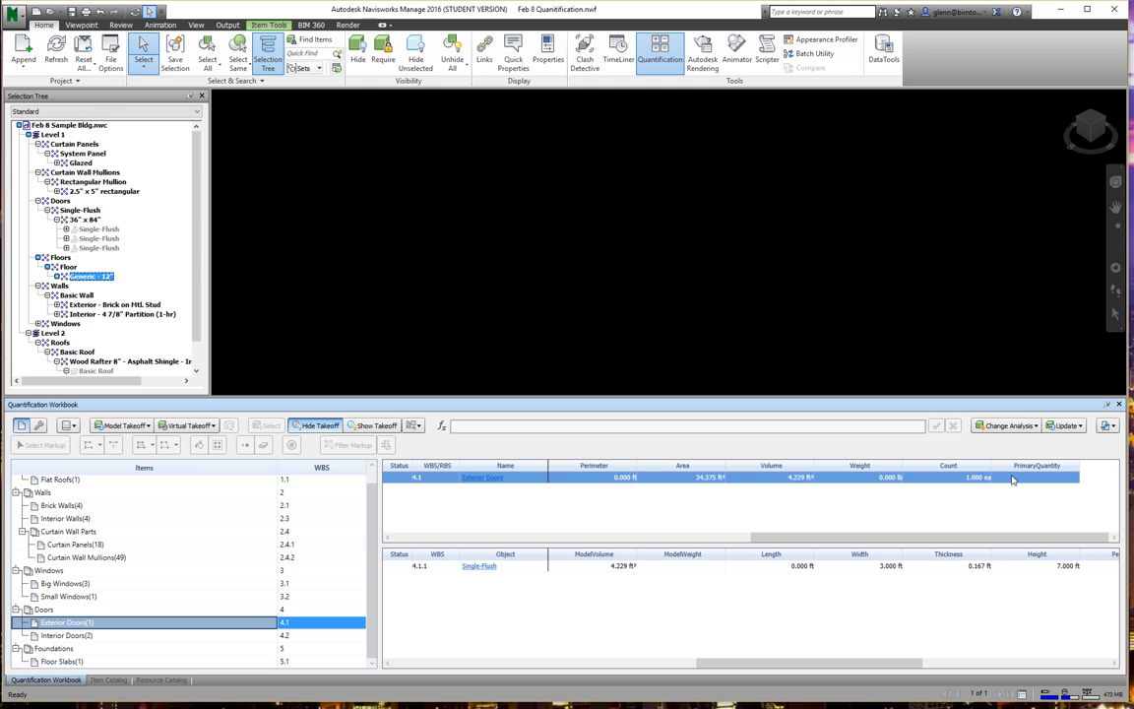
- Set the primary quantity formula of the Exterior Doors item to =Count with Each as its unit, and check it in the workbook
{"action": "left_click", "coordinate": [120, 680]}
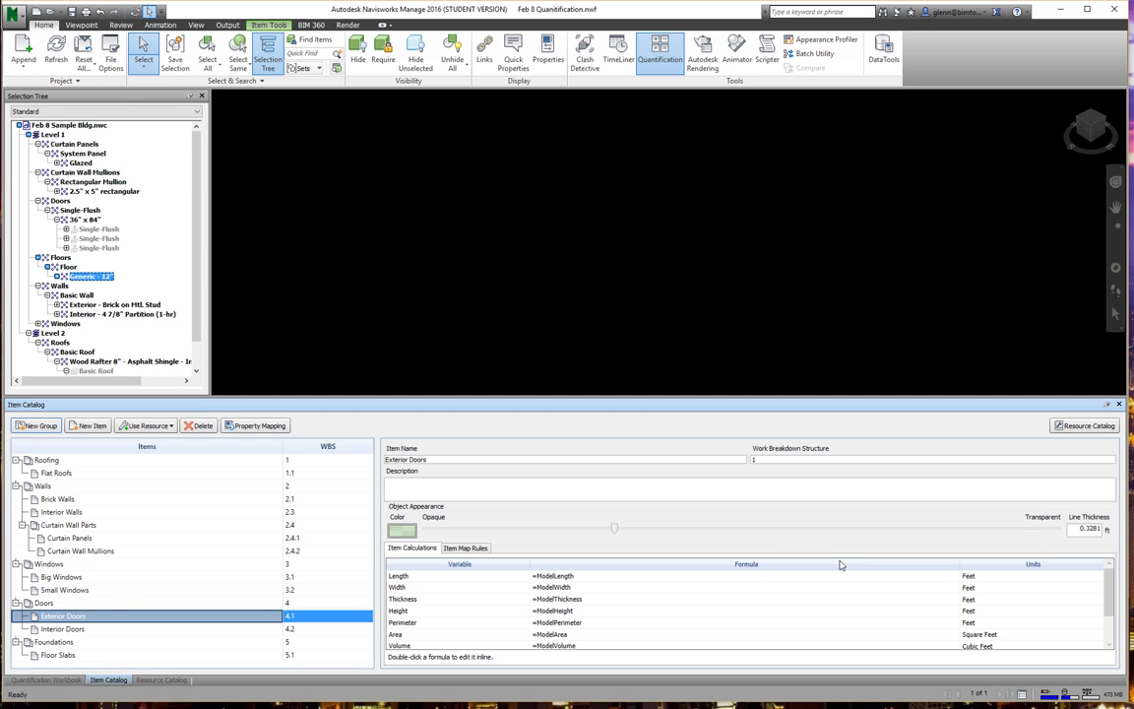
{"action": "left_click_drag", "start_coordinate": [1109, 593], "coordinate": [1110, 634]}
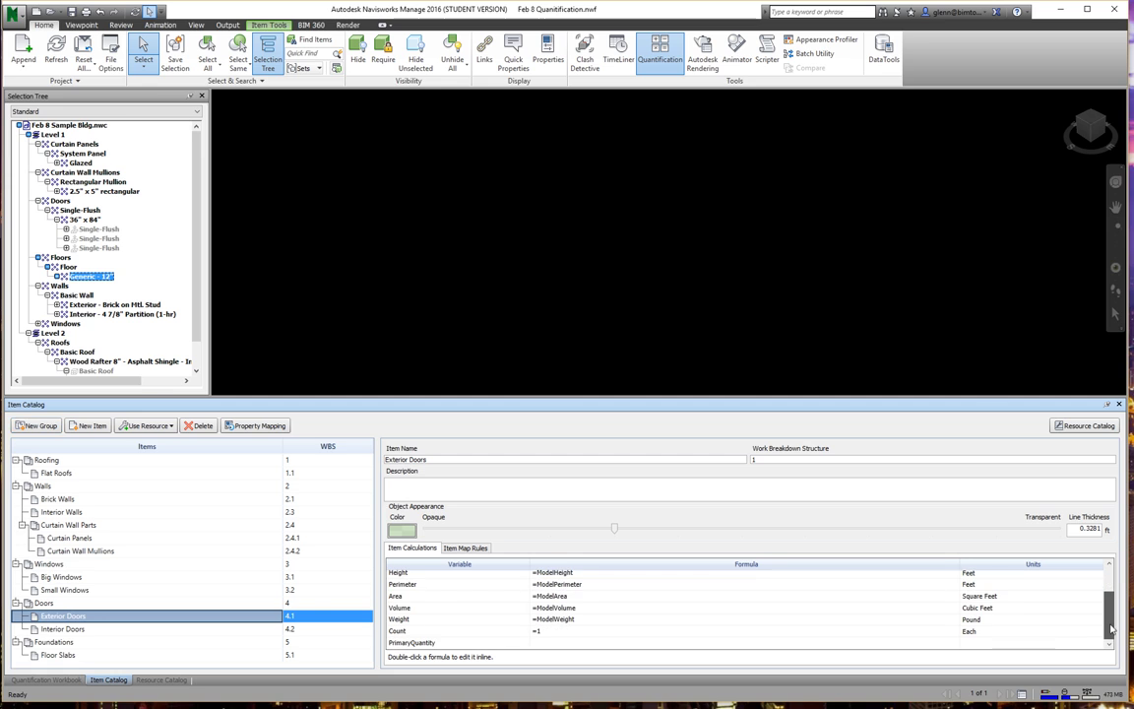
{"action": "left_click", "coordinate": [562, 645]}
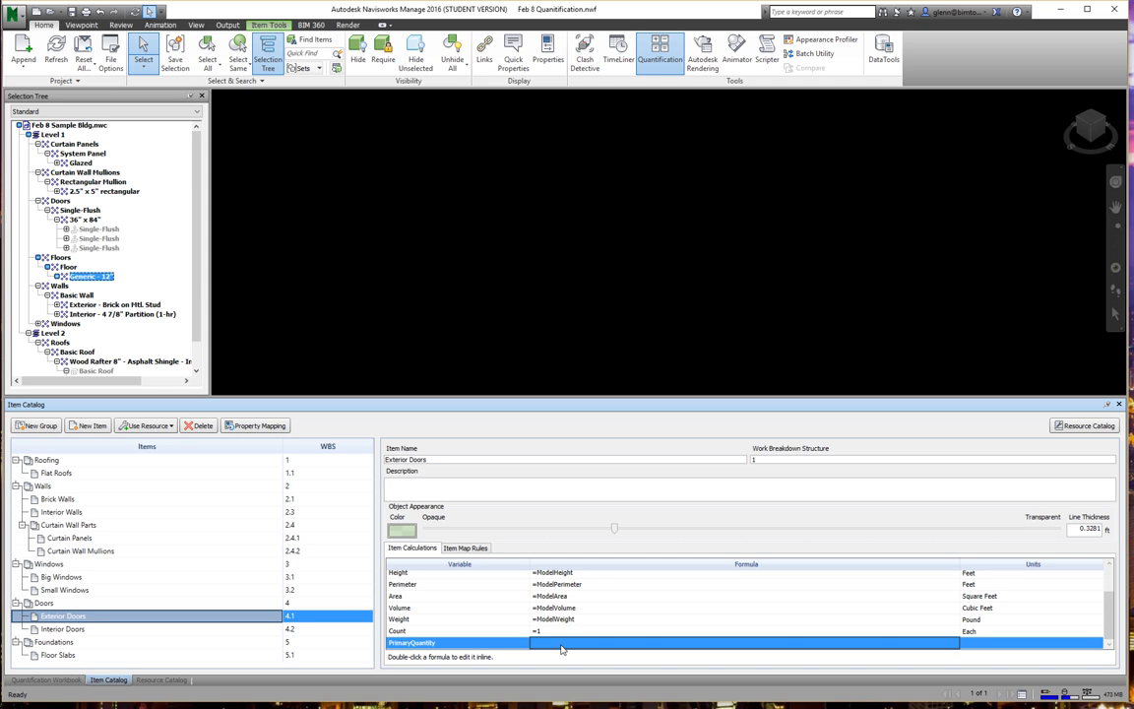
{"action": "double_click", "coordinate": [562, 647]}
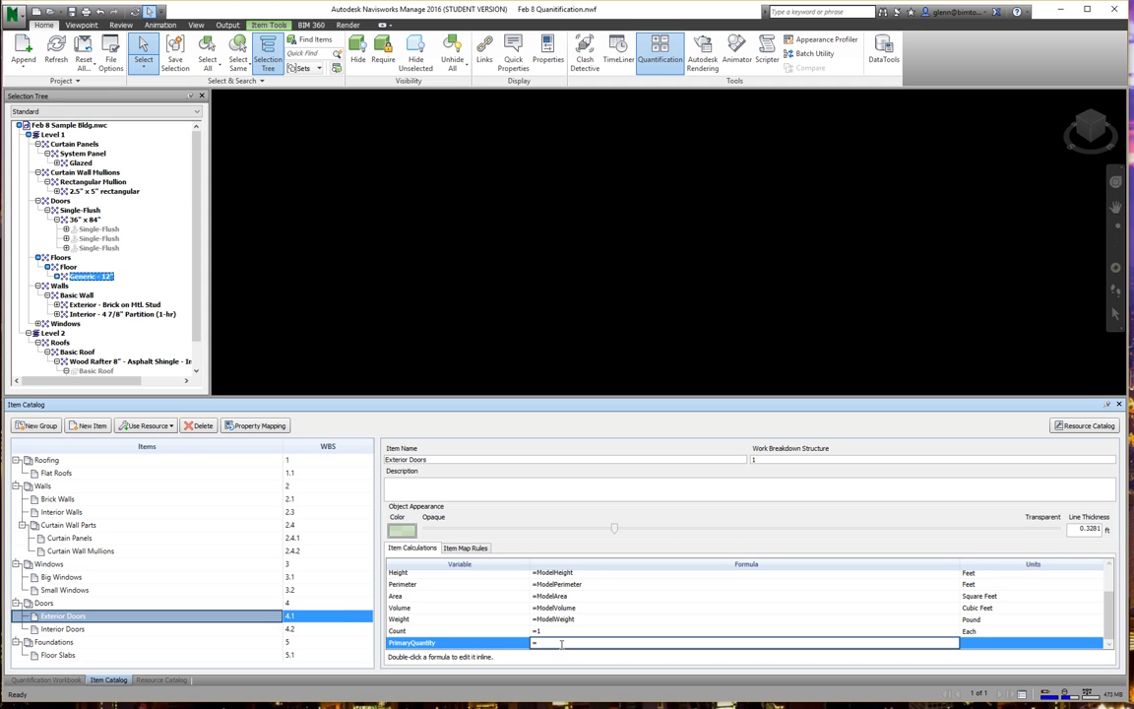
{"action": "type", "text": "Count"}
{"action": "key", "text": "Return"}
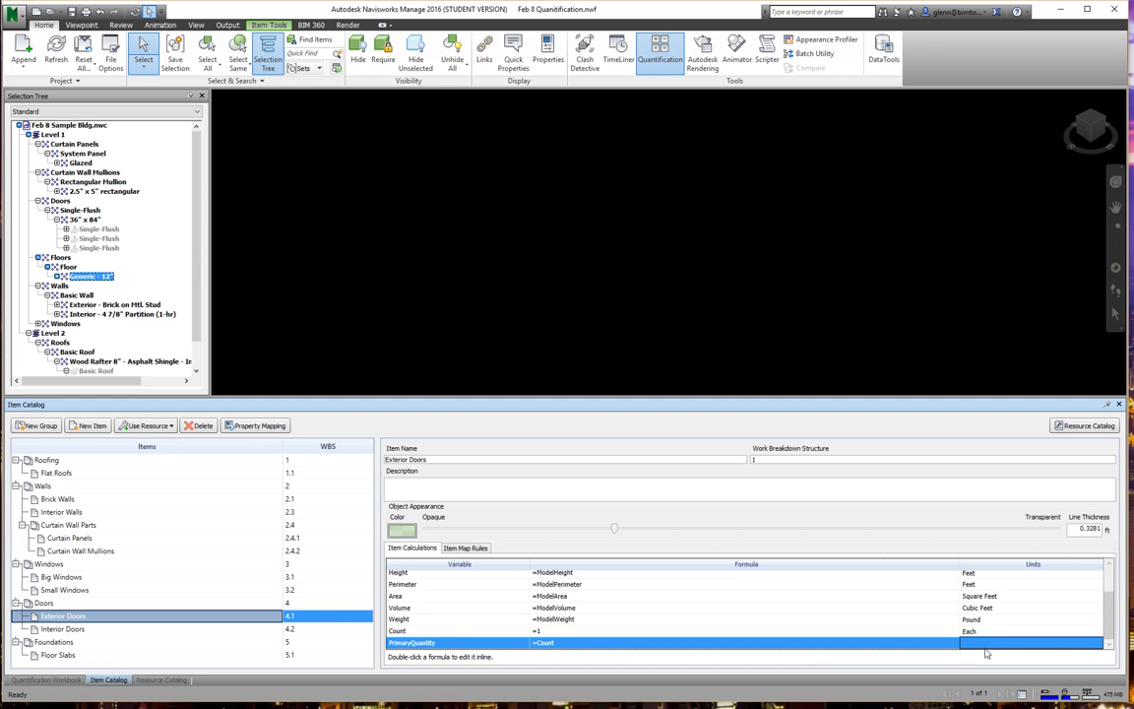
{"action": "left_click", "coordinate": [1045, 646]}
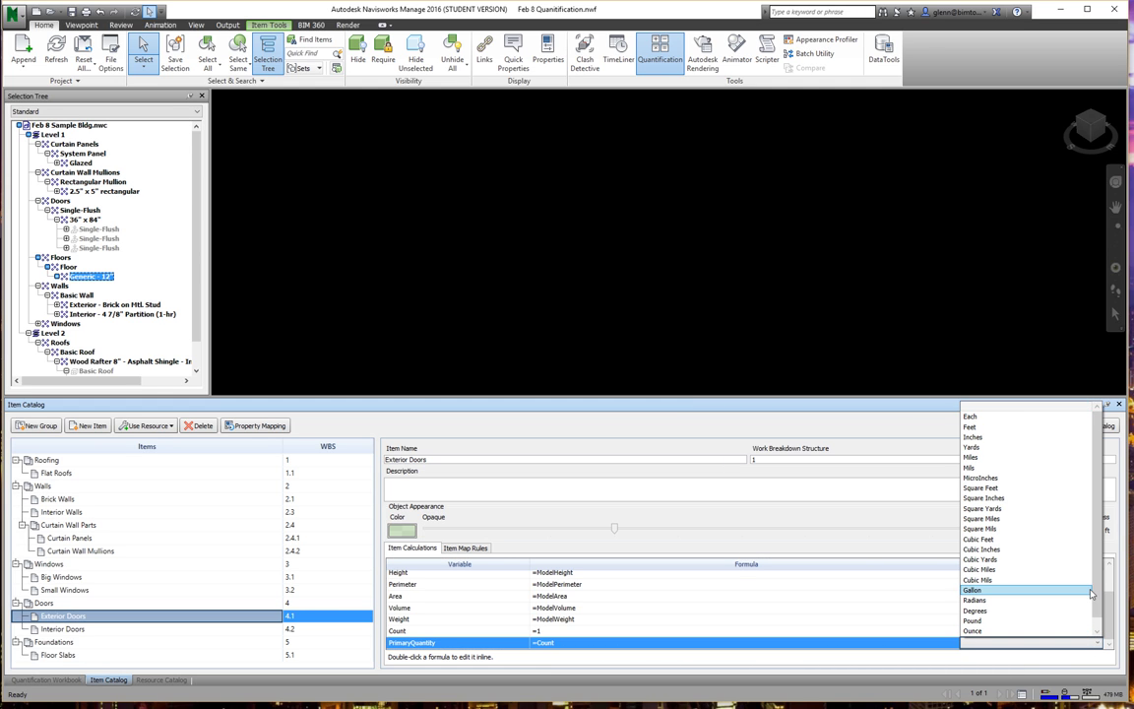
{"action": "left_click", "coordinate": [1004, 415]}
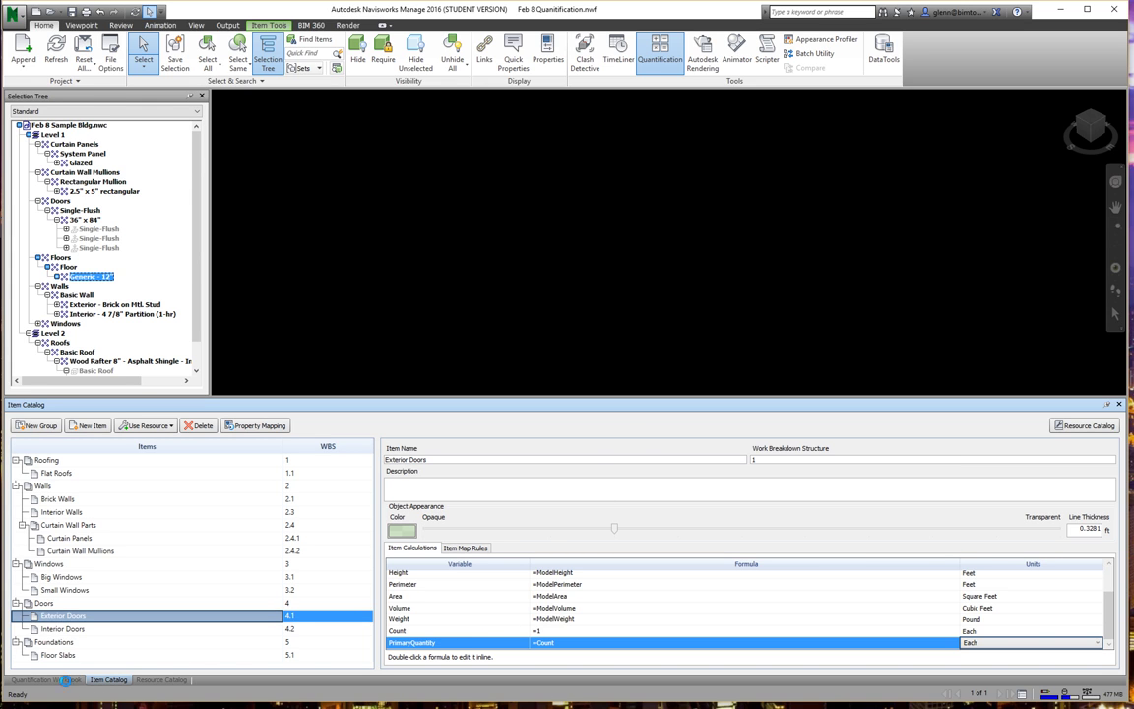
{"action": "key", "text": "Escape"}
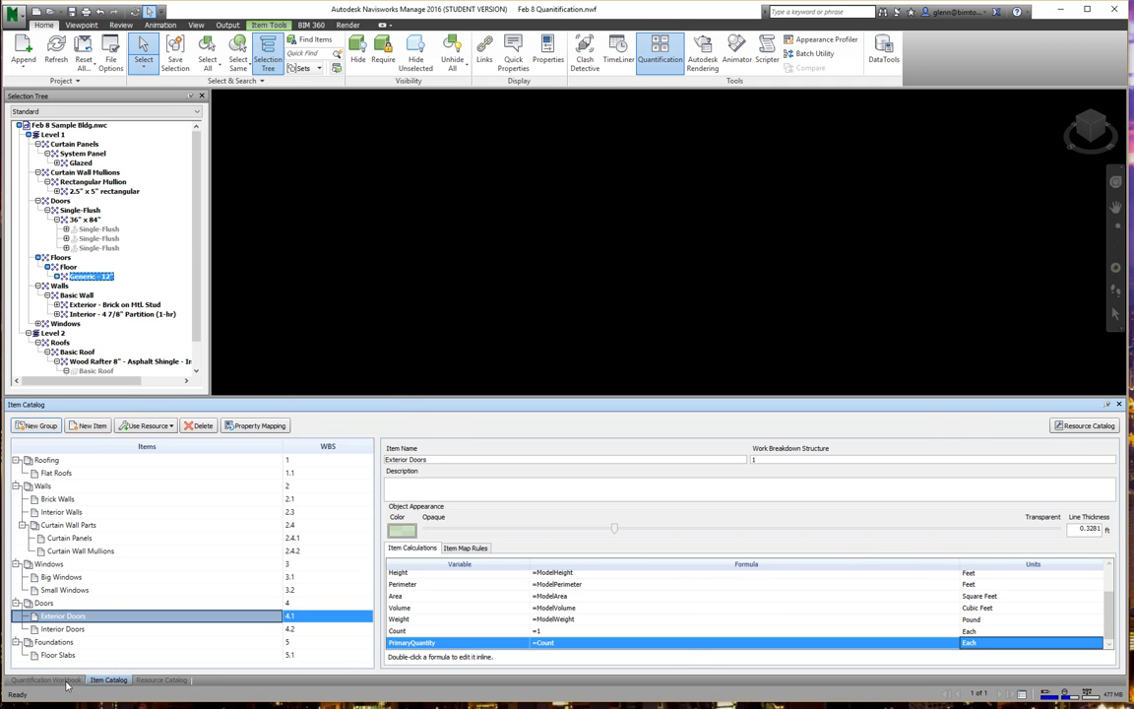
{"action": "left_click", "coordinate": [46, 681]}
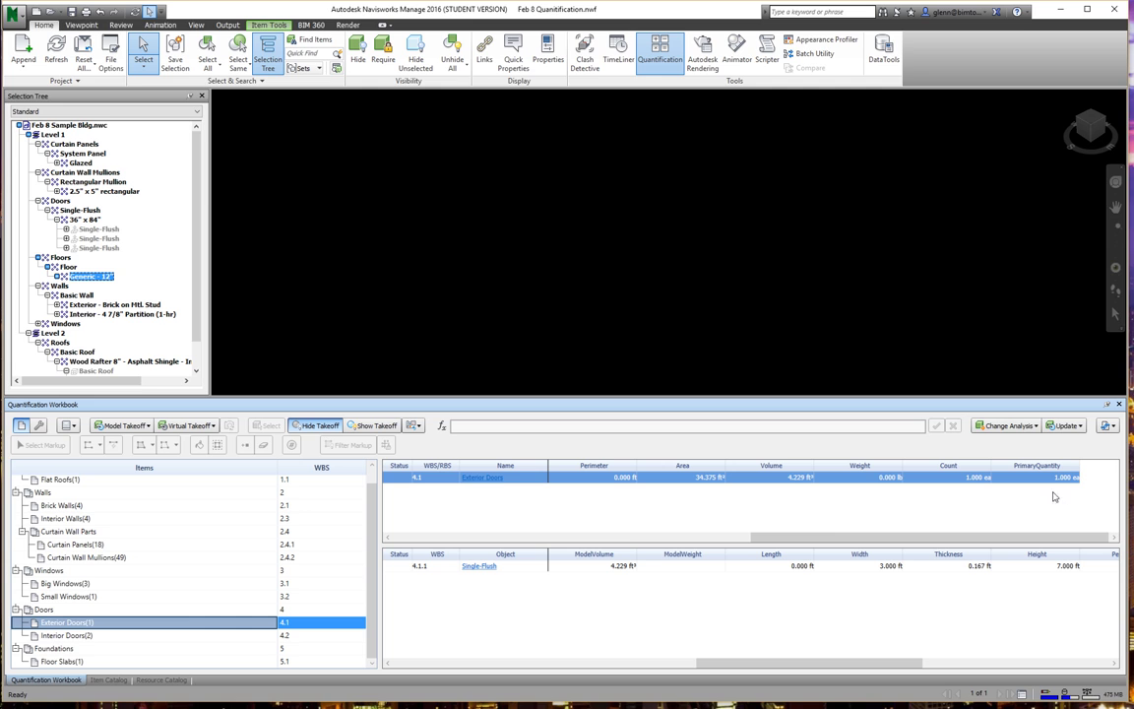
- Set the primary quantity formula of the Interior Doors item to =Count in the item catalog
{"action": "left_click", "coordinate": [60, 636]}
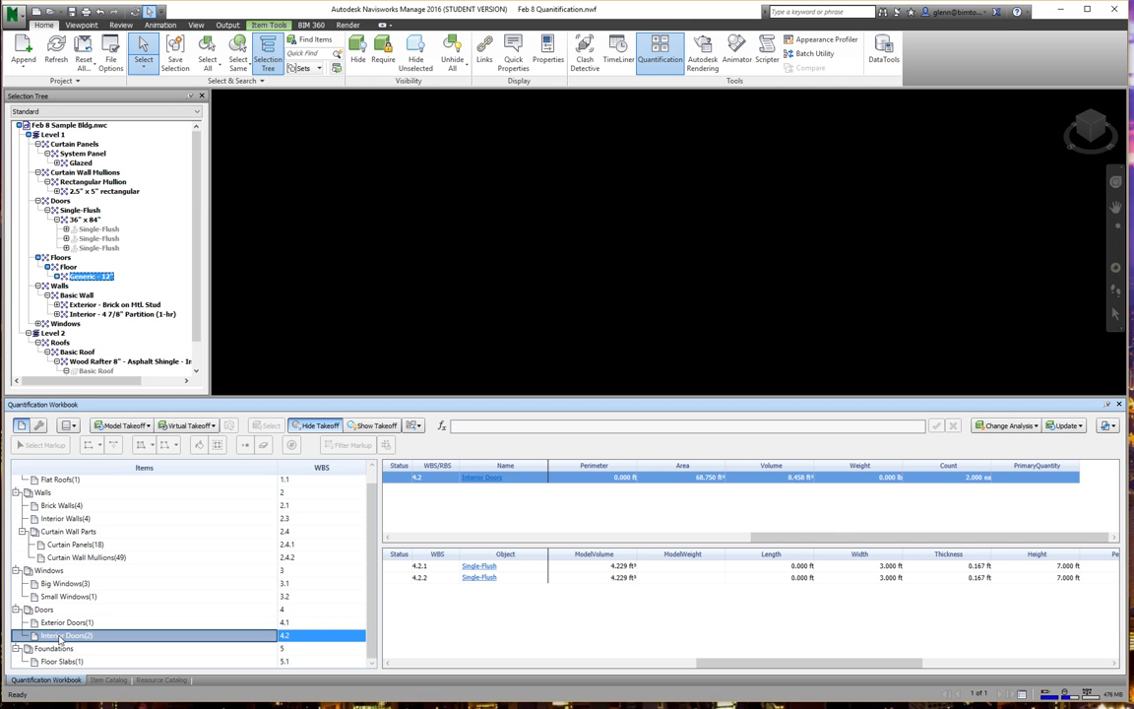
{"action": "left_click", "coordinate": [109, 679]}
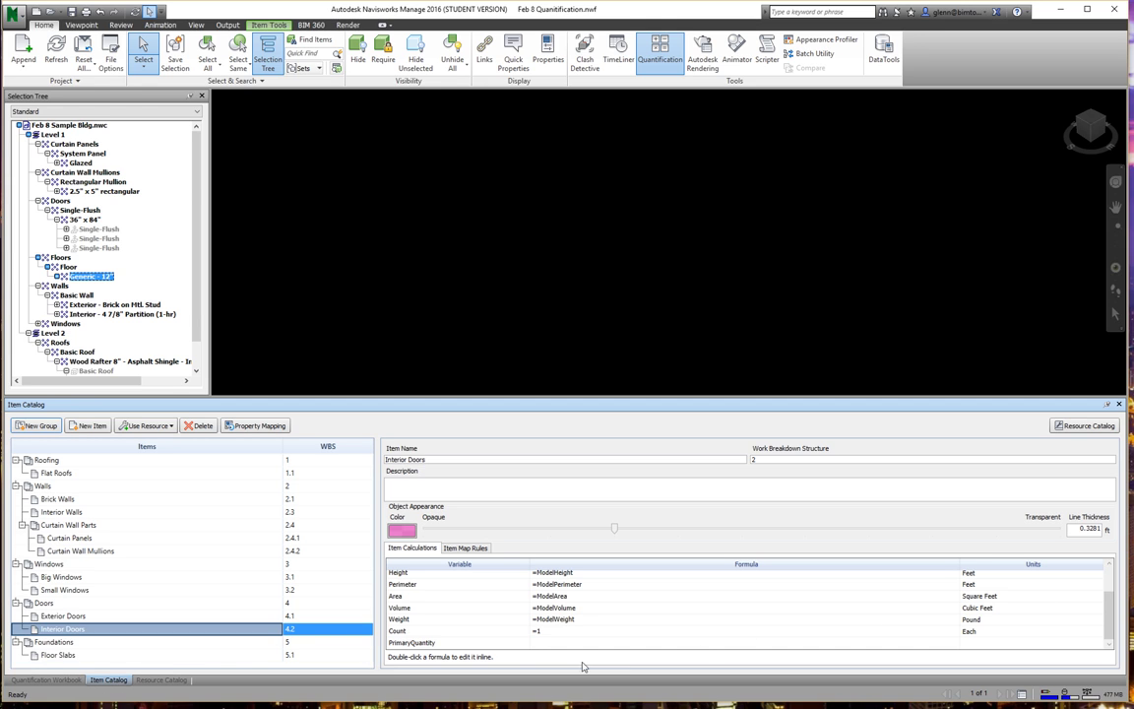
{"action": "left_click", "coordinate": [556, 644]}
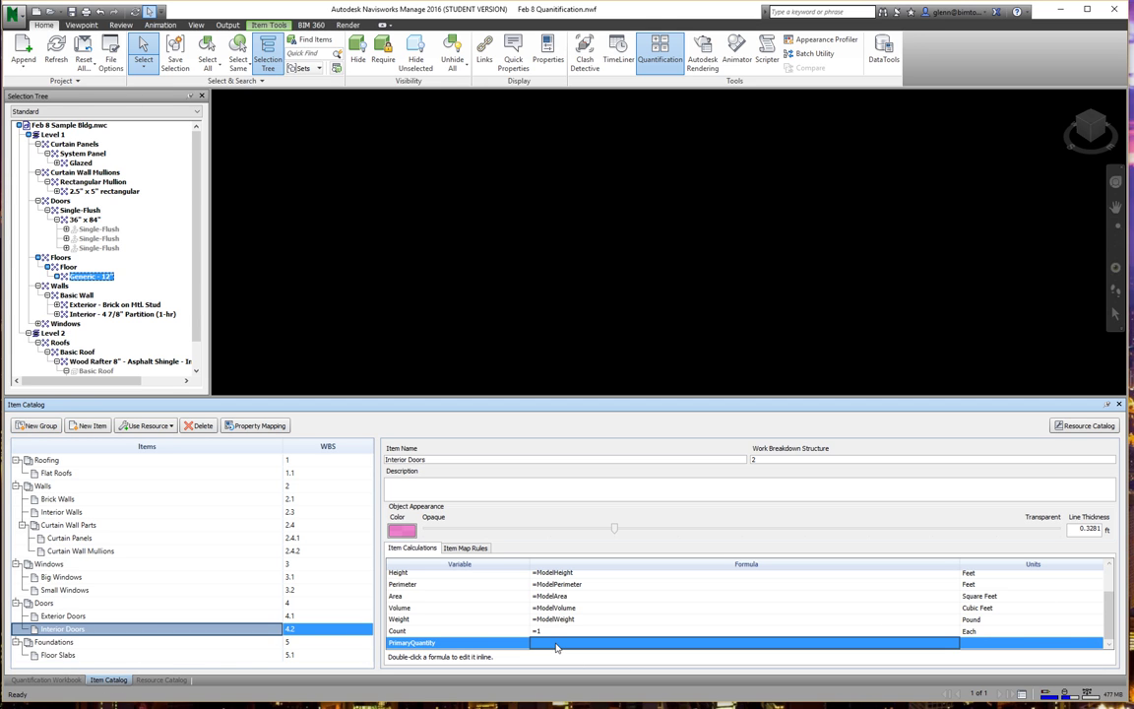
{"action": "double_click", "coordinate": [557, 643]}
{"action": "type", "text": "=Count"}
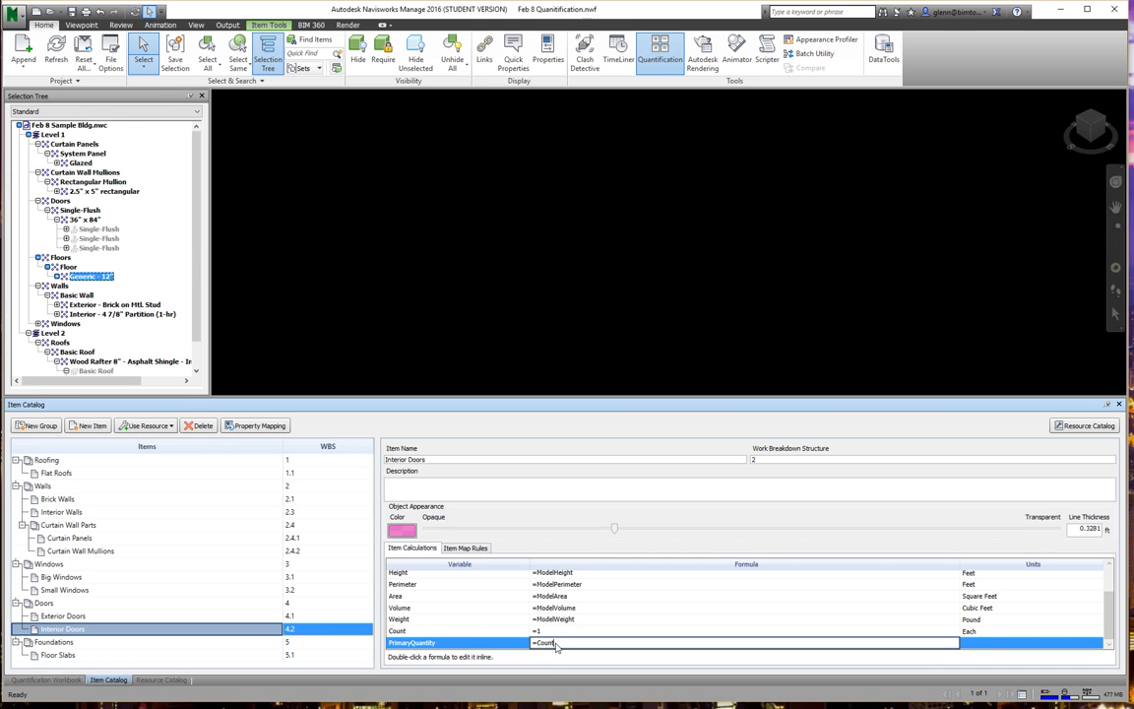
{"action": "key", "text": "Return"}
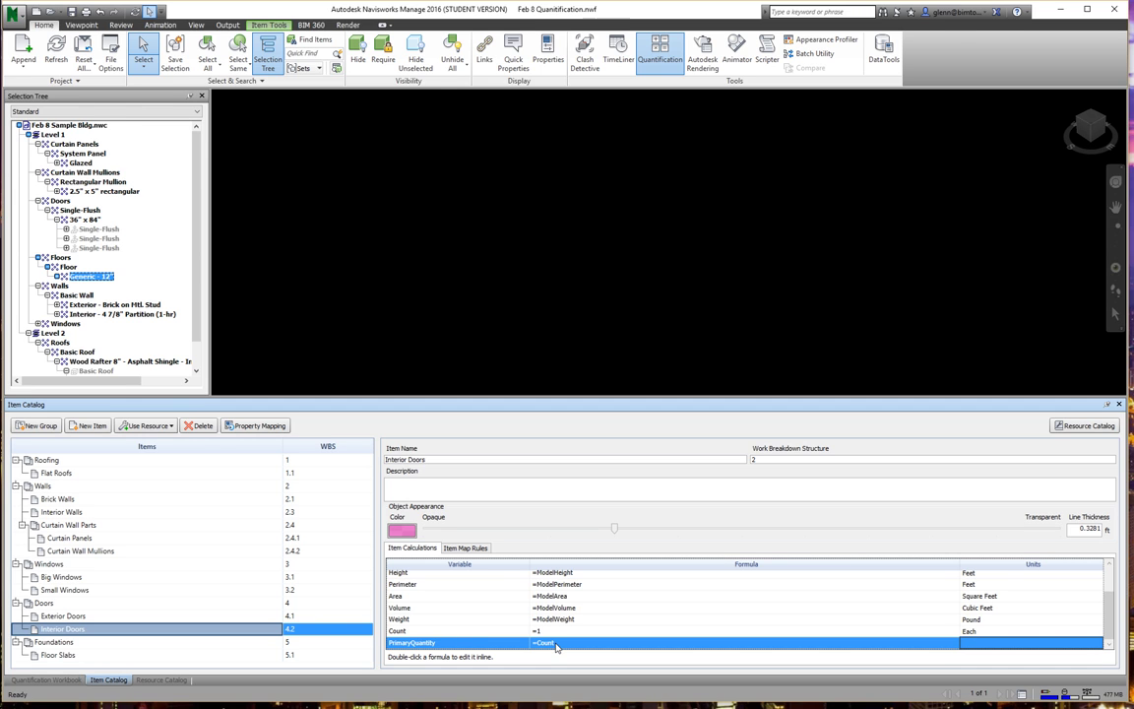
{"action": "left_click", "coordinate": [126, 616]}
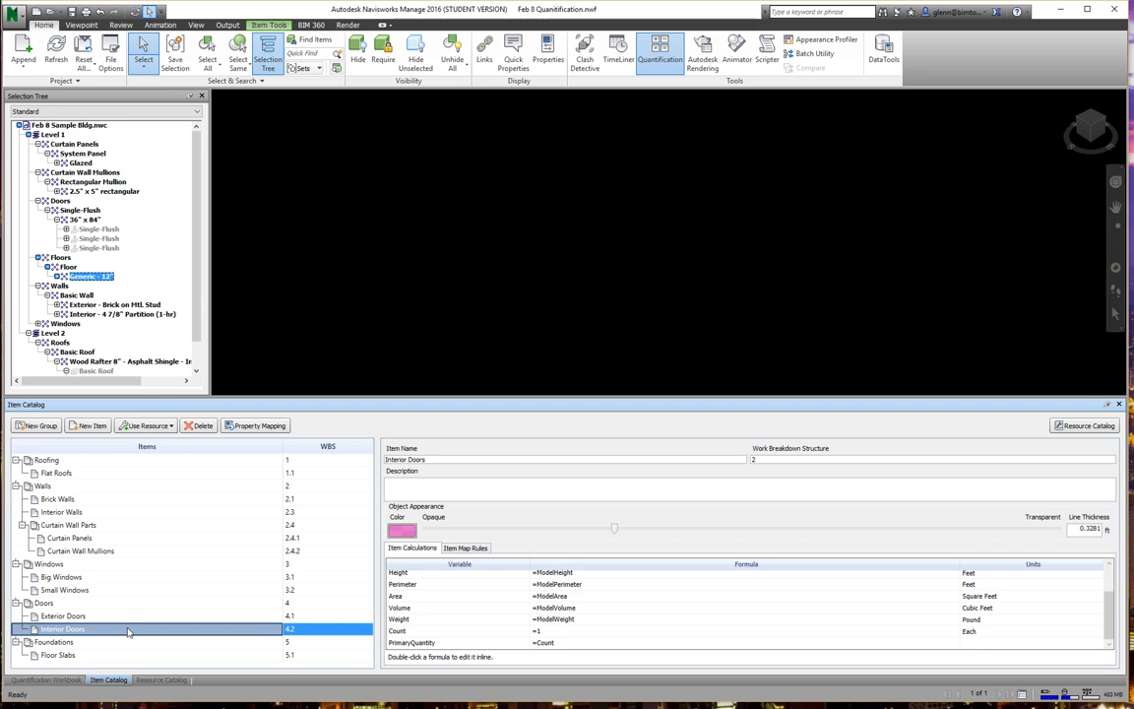
{"action": "left_click", "coordinate": [102, 616]}
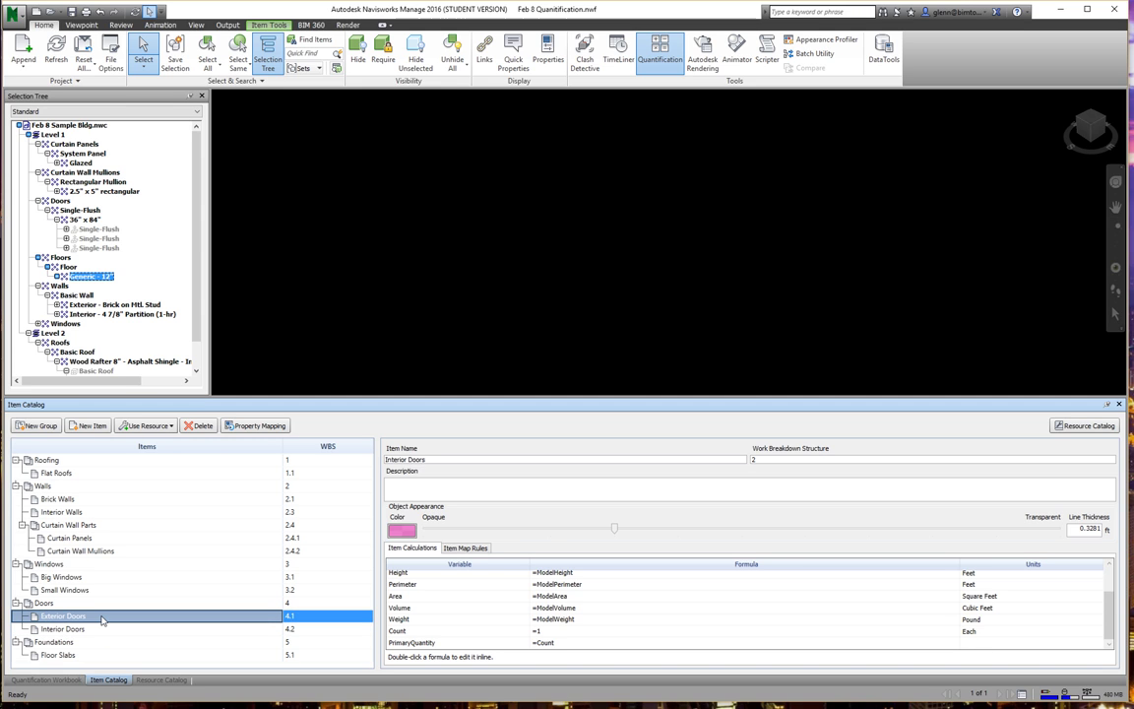
{"action": "left_click", "coordinate": [86, 630]}
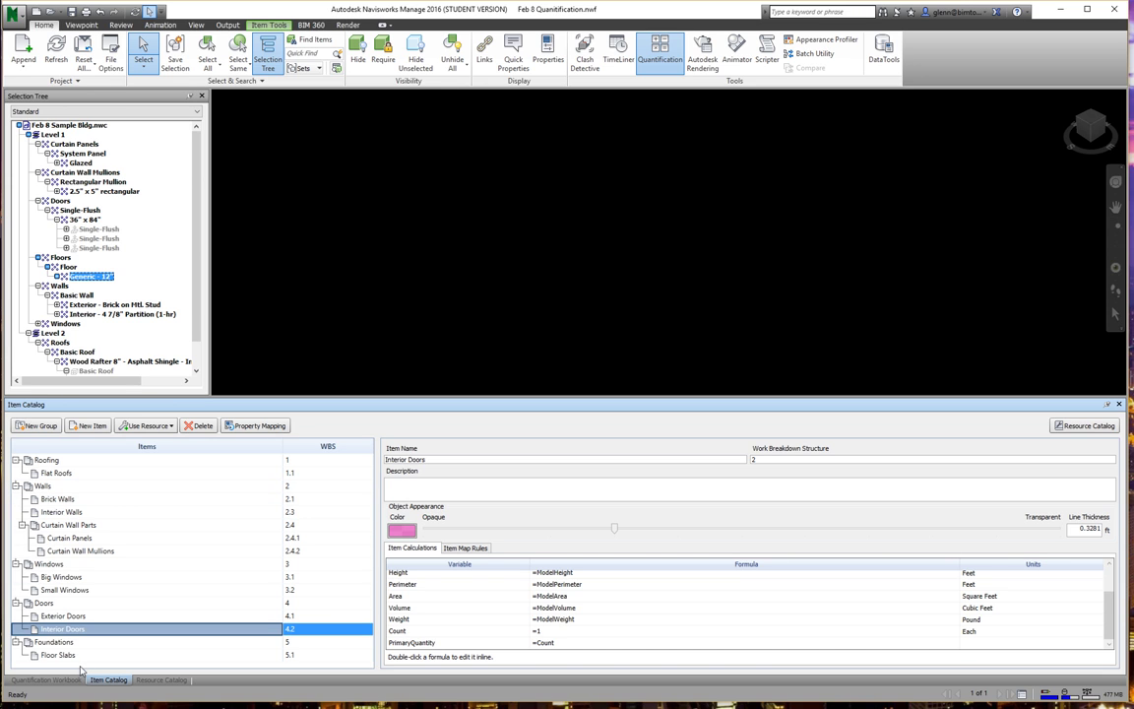
- Set the primary quantity formula of the Curtain Panels item to =Area with Square Feet as its unit
{"action": "left_click", "coordinate": [86, 541]}
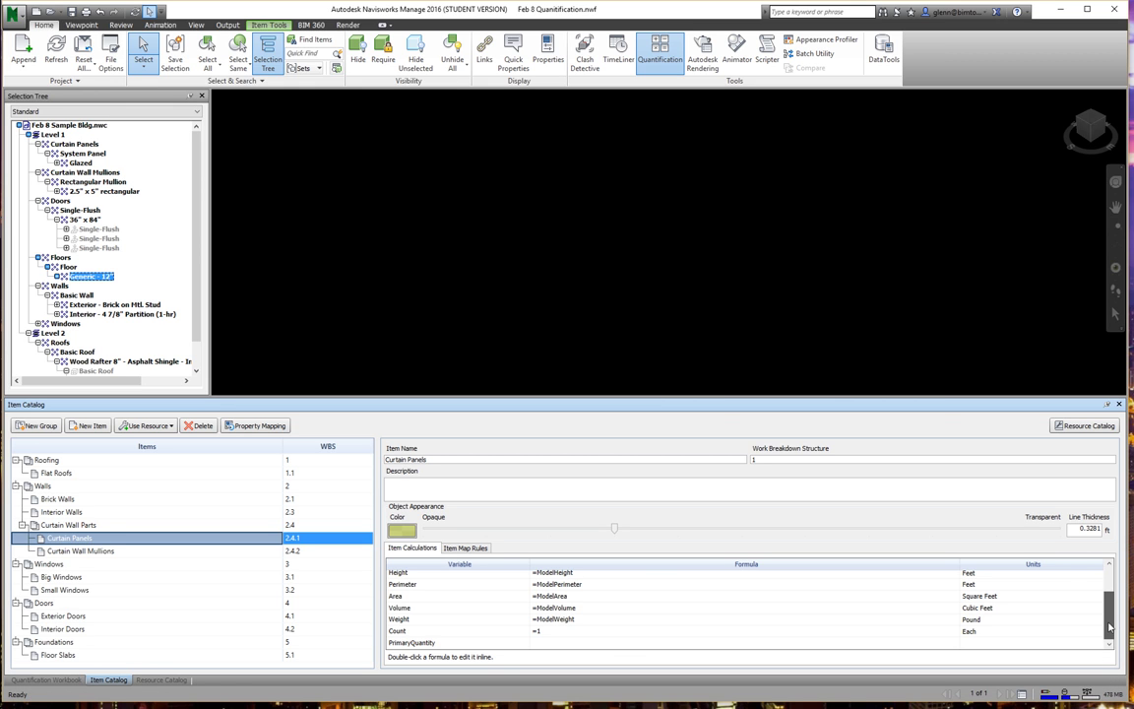
{"action": "double_click", "coordinate": [554, 643]}
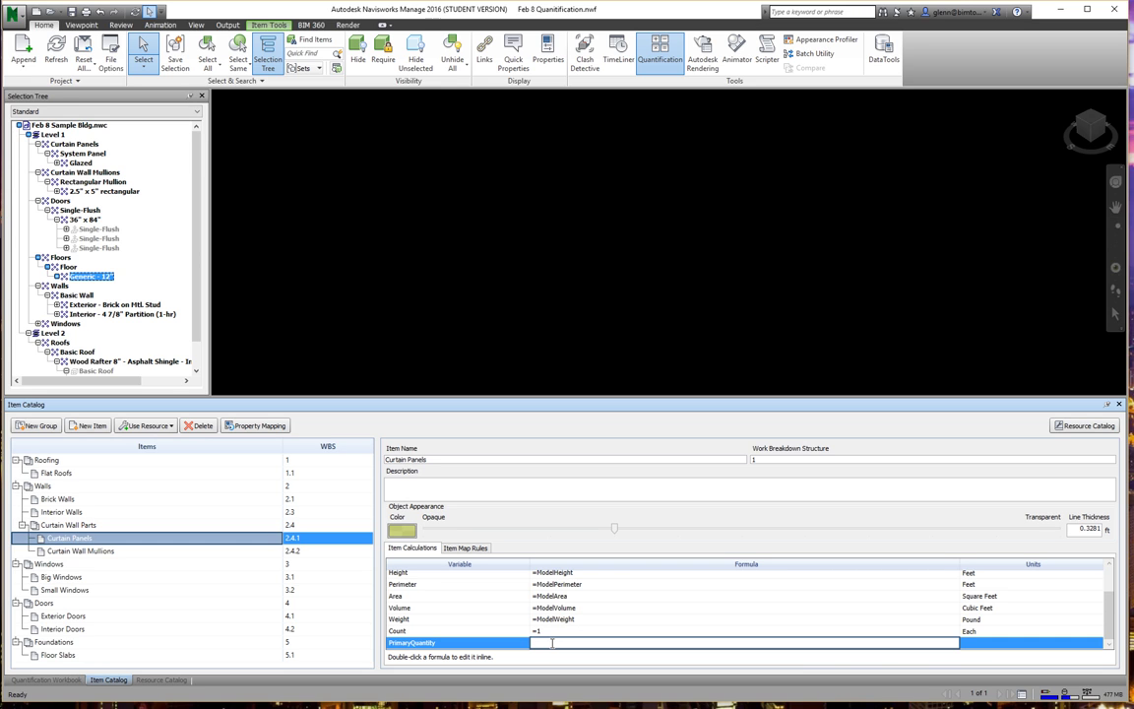
{"action": "type", "text": "=Area"}
{"action": "key", "text": "Return"}
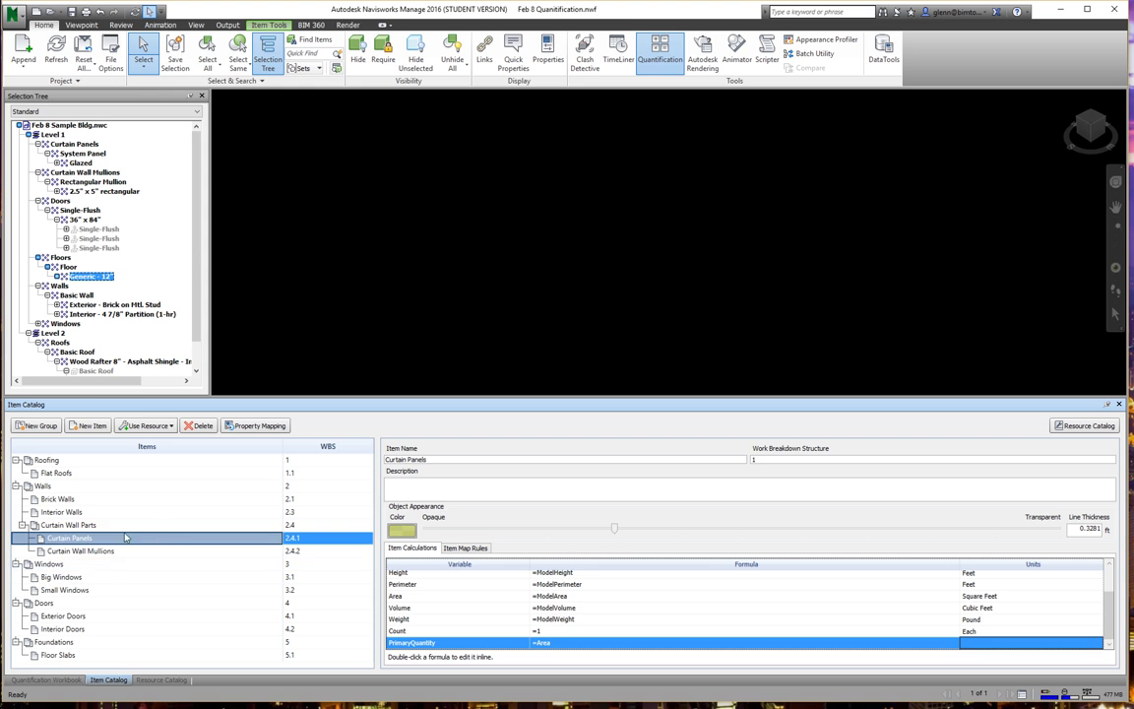
{"action": "left_click", "coordinate": [47, 680]}
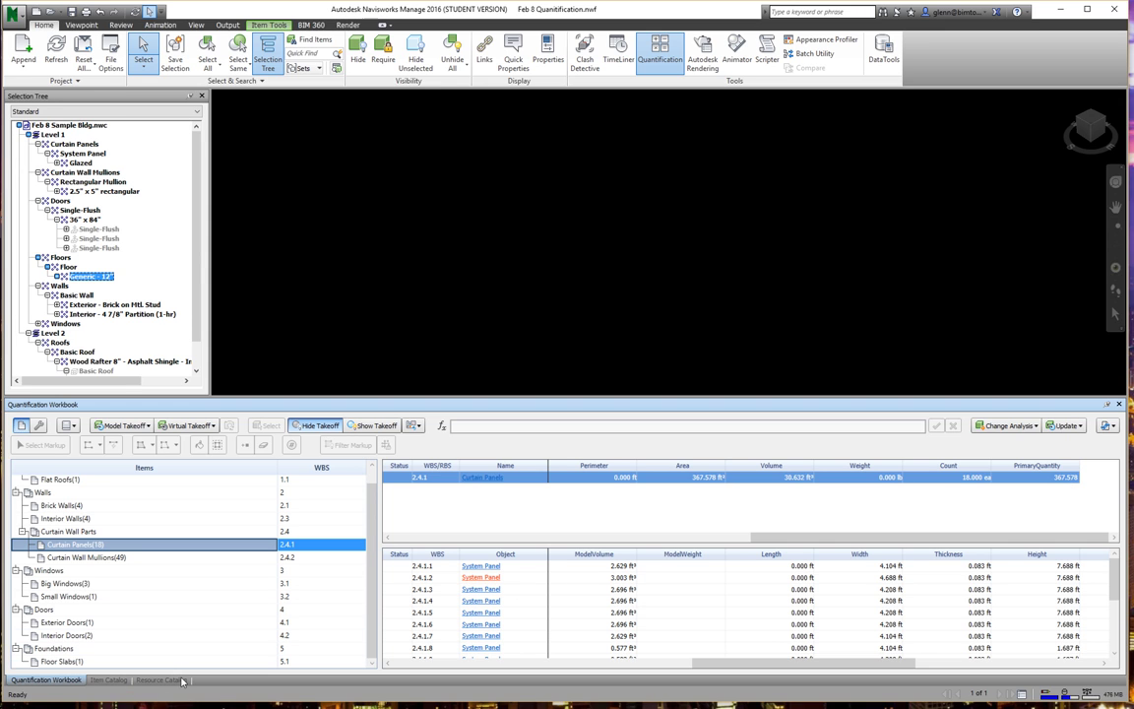
{"action": "left_click", "coordinate": [111, 679]}
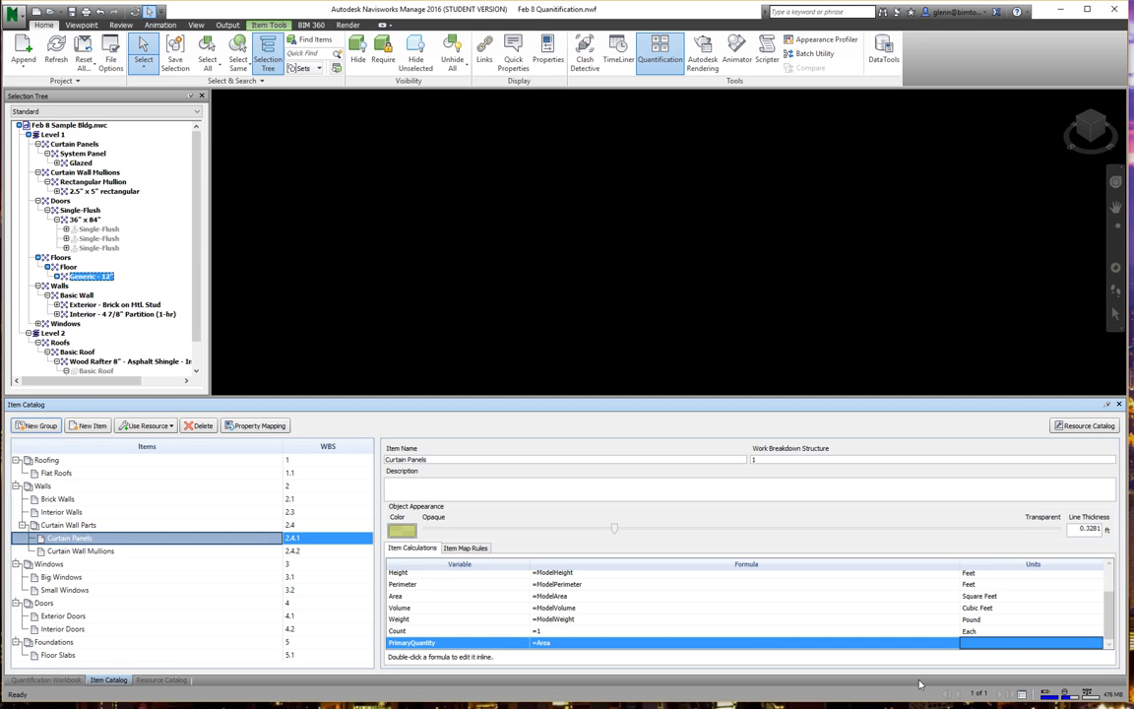
{"action": "left_click", "coordinate": [1097, 643]}
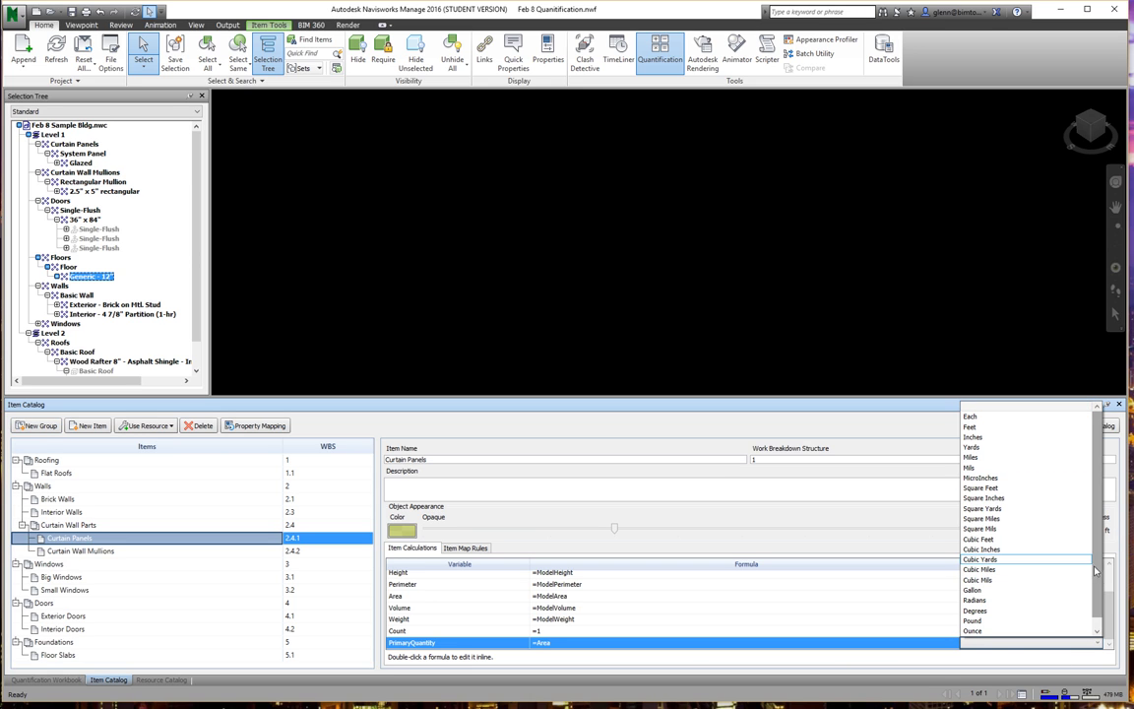
{"action": "left_click", "coordinate": [1011, 489]}
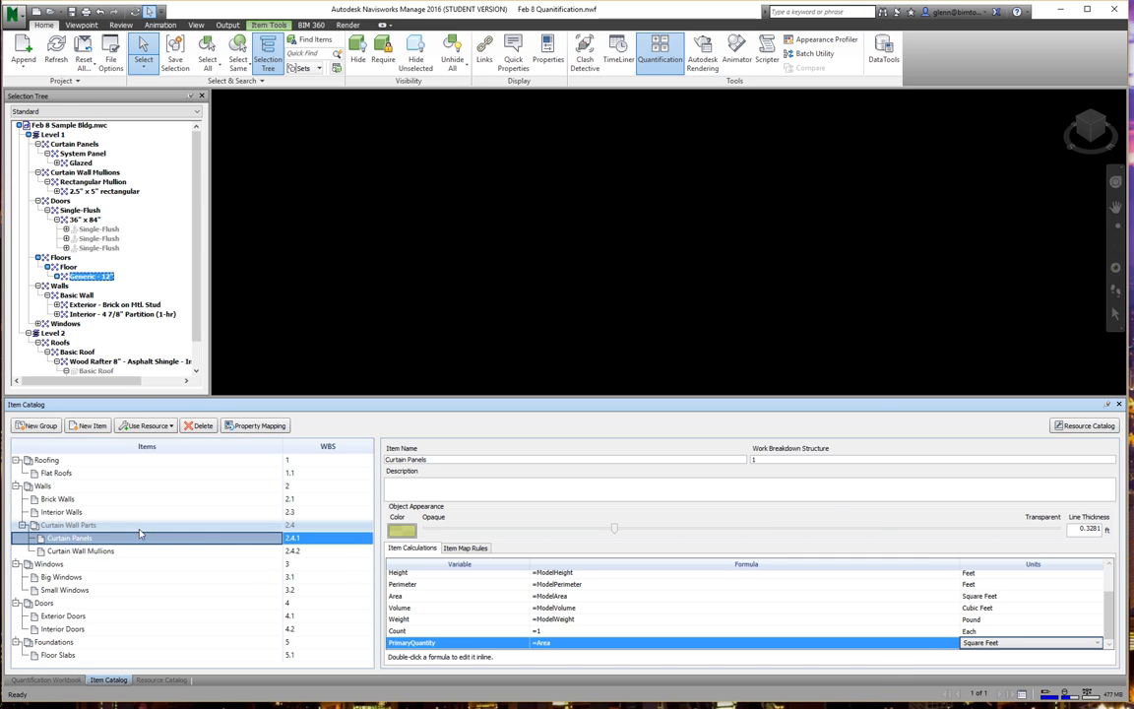
- Examine the Floor Slabs item's calculations and its takeoff quantities in the workbook, including perimeter, area, volume and primary quantity
{"action": "left_click", "coordinate": [82, 551]}
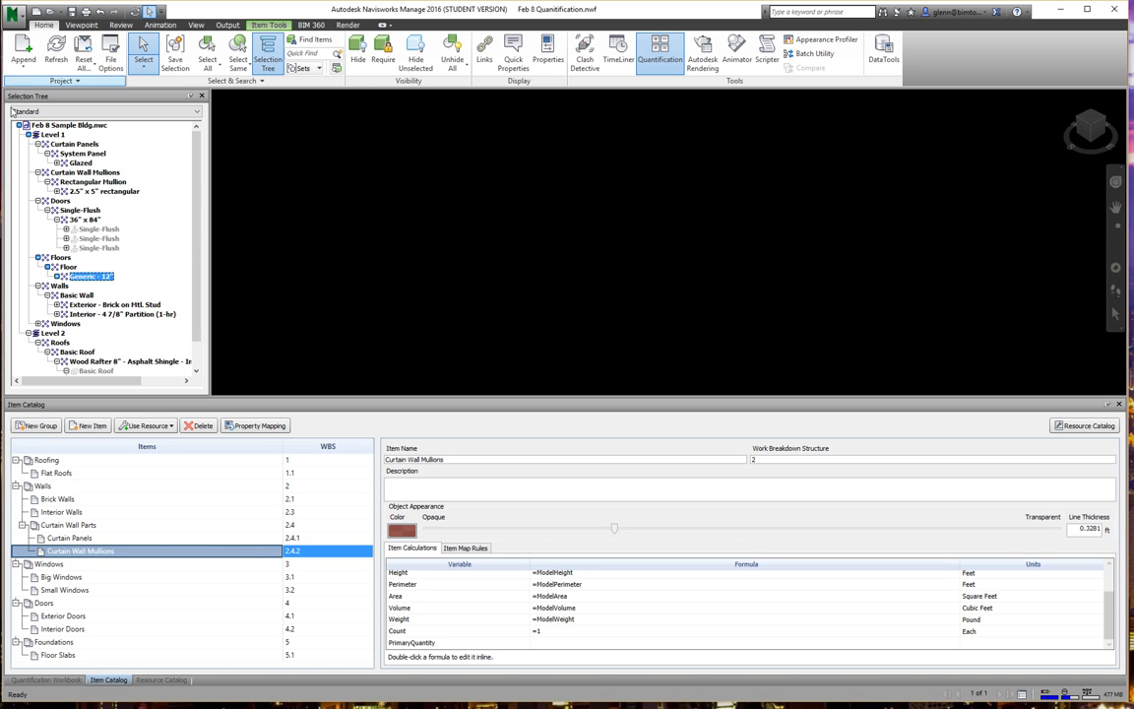
{"action": "left_click", "coordinate": [74, 654]}
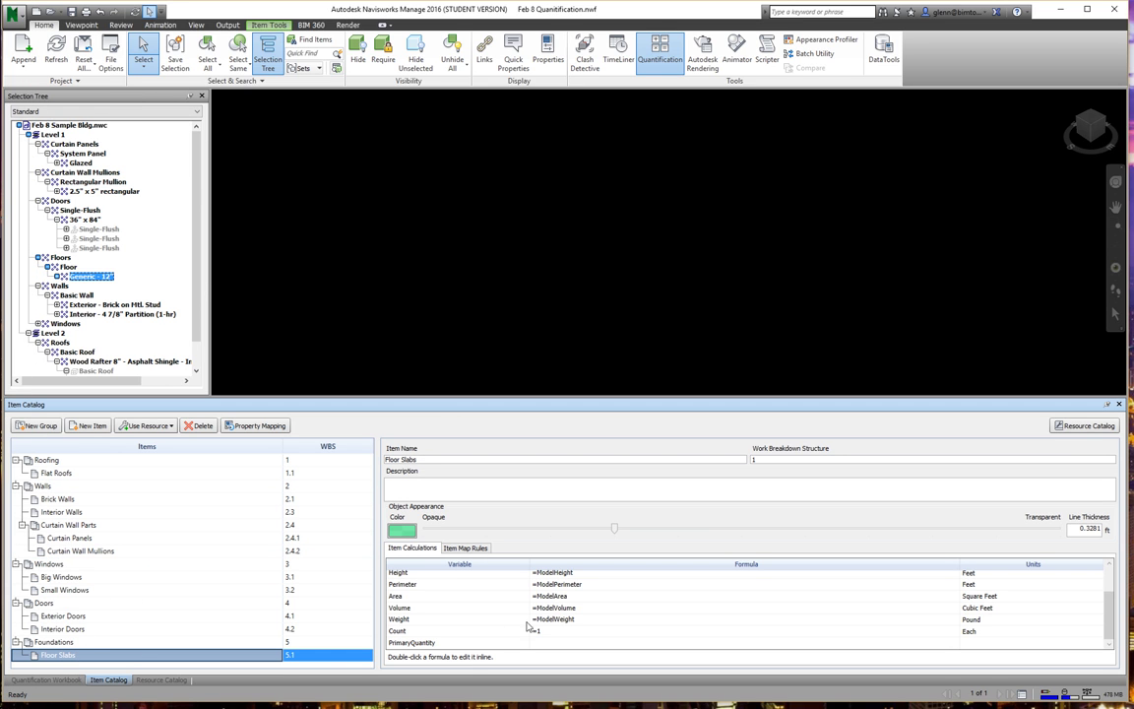
{"action": "left_click", "coordinate": [41, 679]}
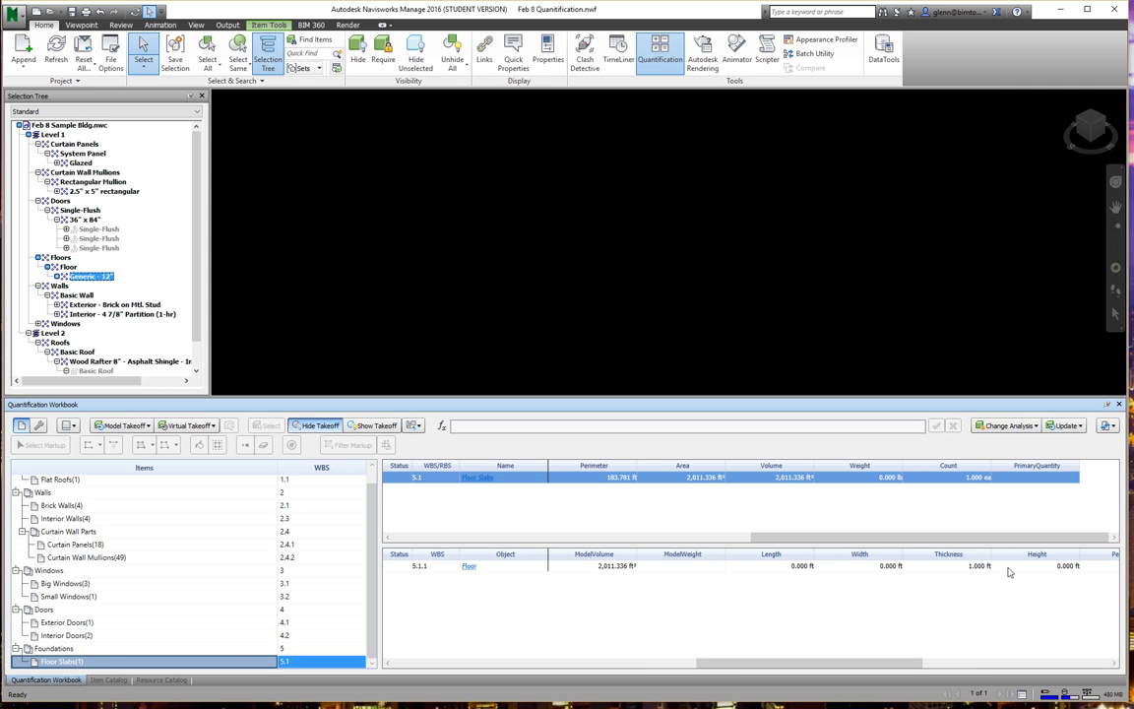
{"action": "left_click_drag", "start_coordinate": [864, 662], "coordinate": [1051, 661]}
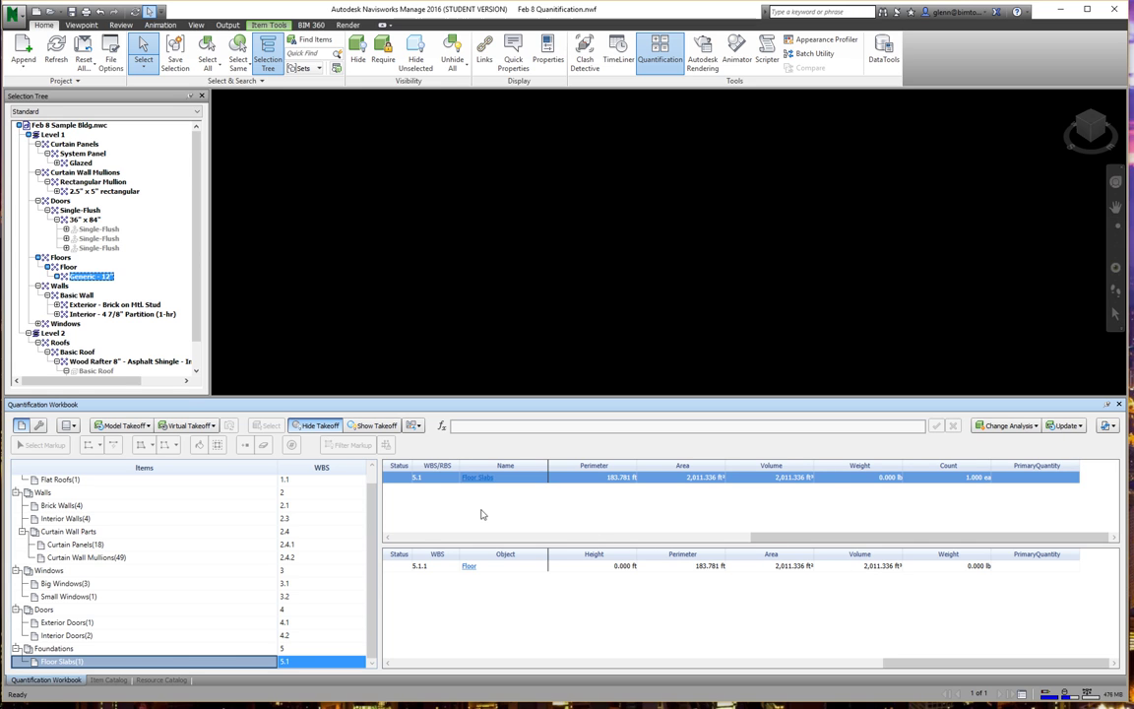
- Create a resource group named Materials in the resource catalog
{"action": "left_click", "coordinate": [163, 679]}
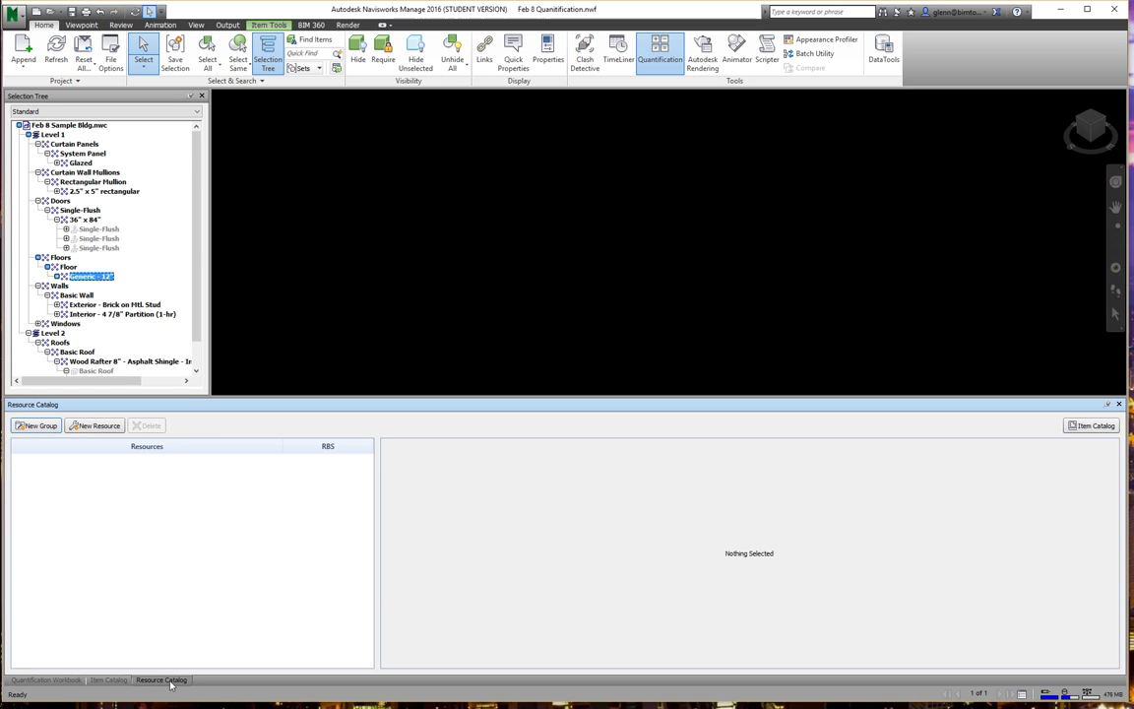
{"action": "left_click", "coordinate": [54, 425]}
{"action": "type", "text": "M"}
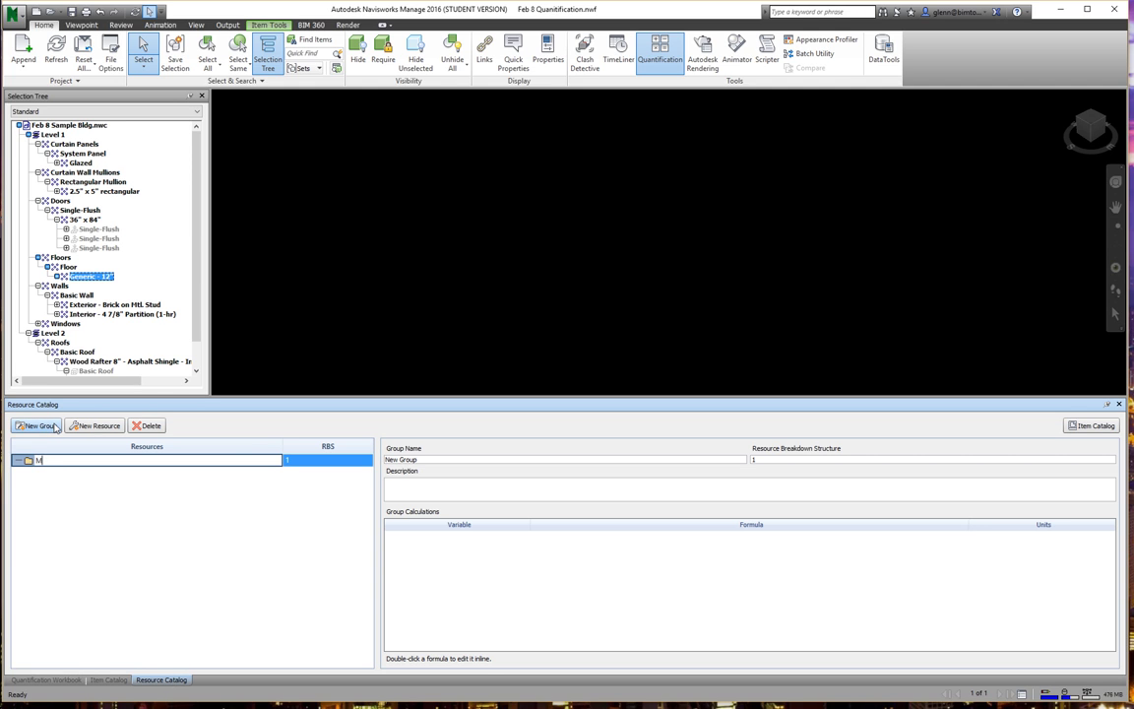
{"action": "type", "text": "aterials"}
{"action": "left_click", "coordinate": [94, 562]}
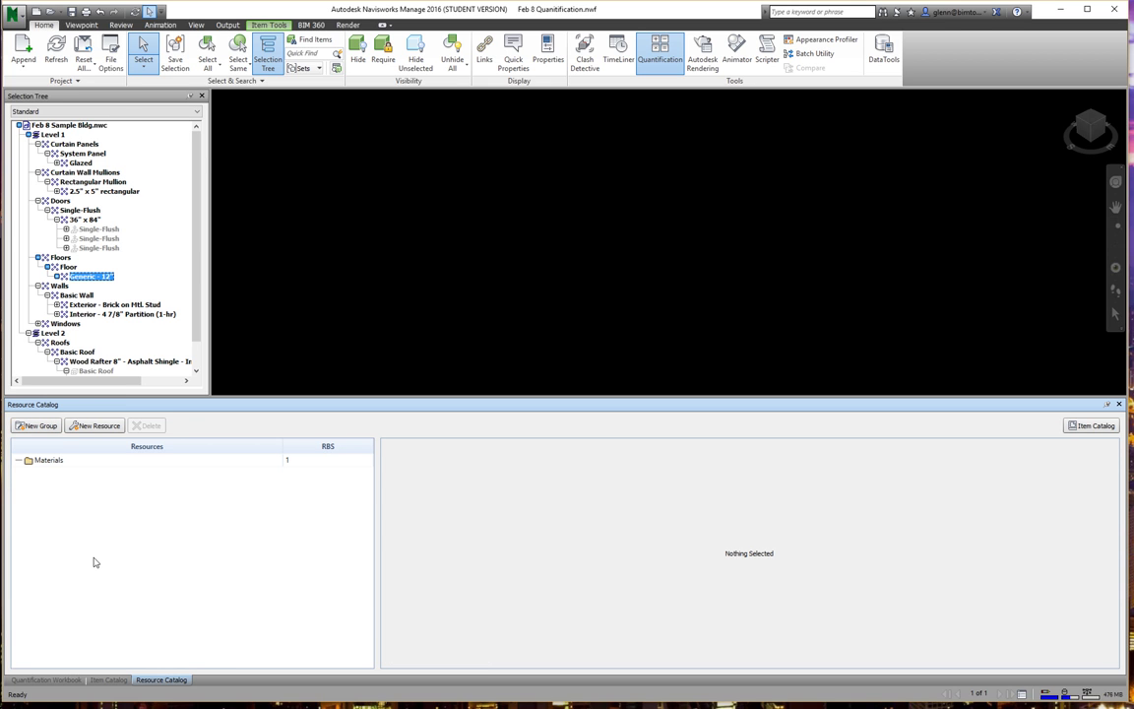
- Add a resource named Concrete to the Materials group of the resource catalog
{"action": "left_click", "coordinate": [39, 461]}
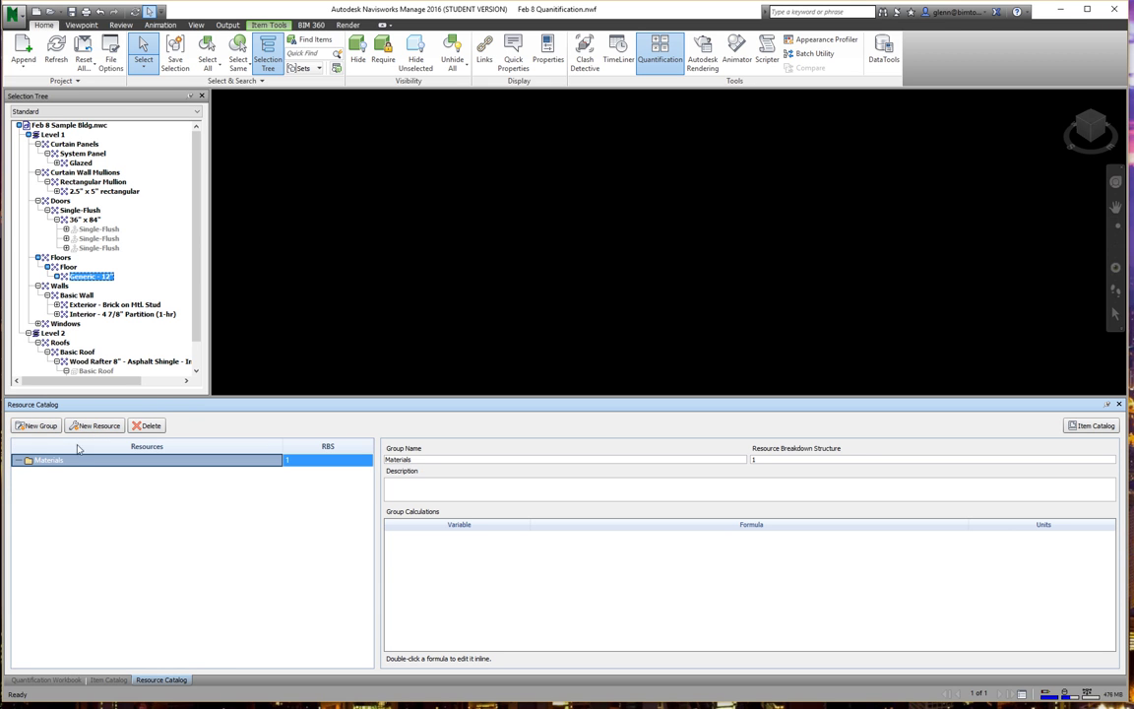
{"action": "left_click", "coordinate": [95, 425]}
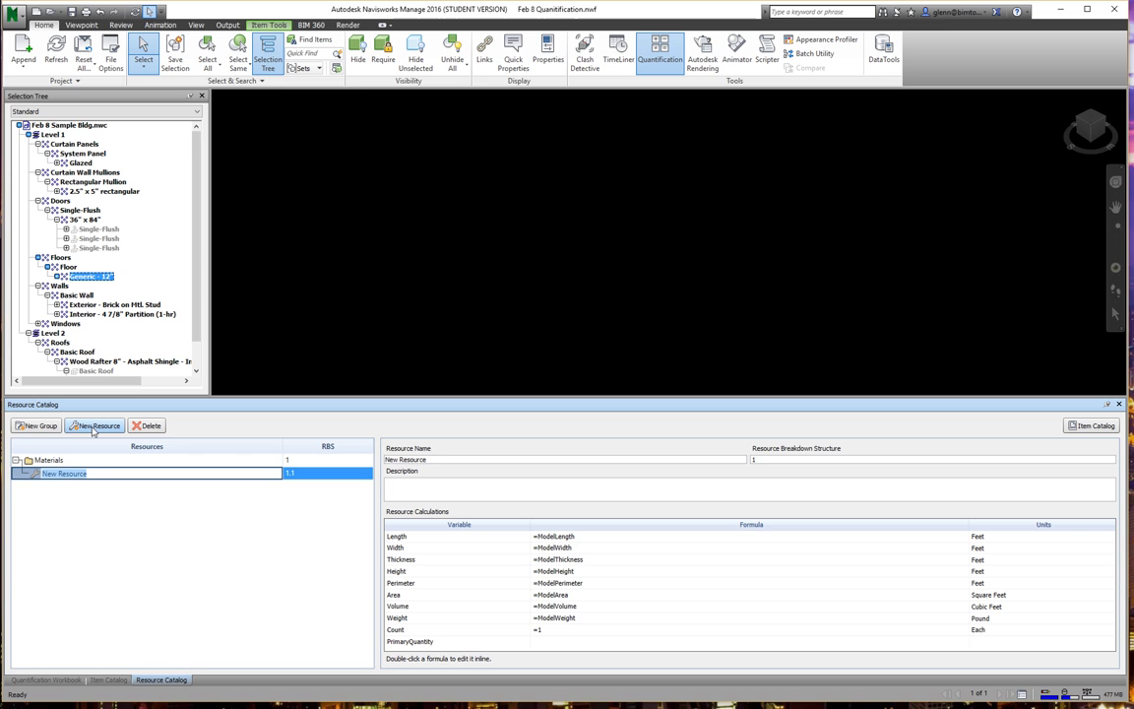
{"action": "type", "text": "Con"}
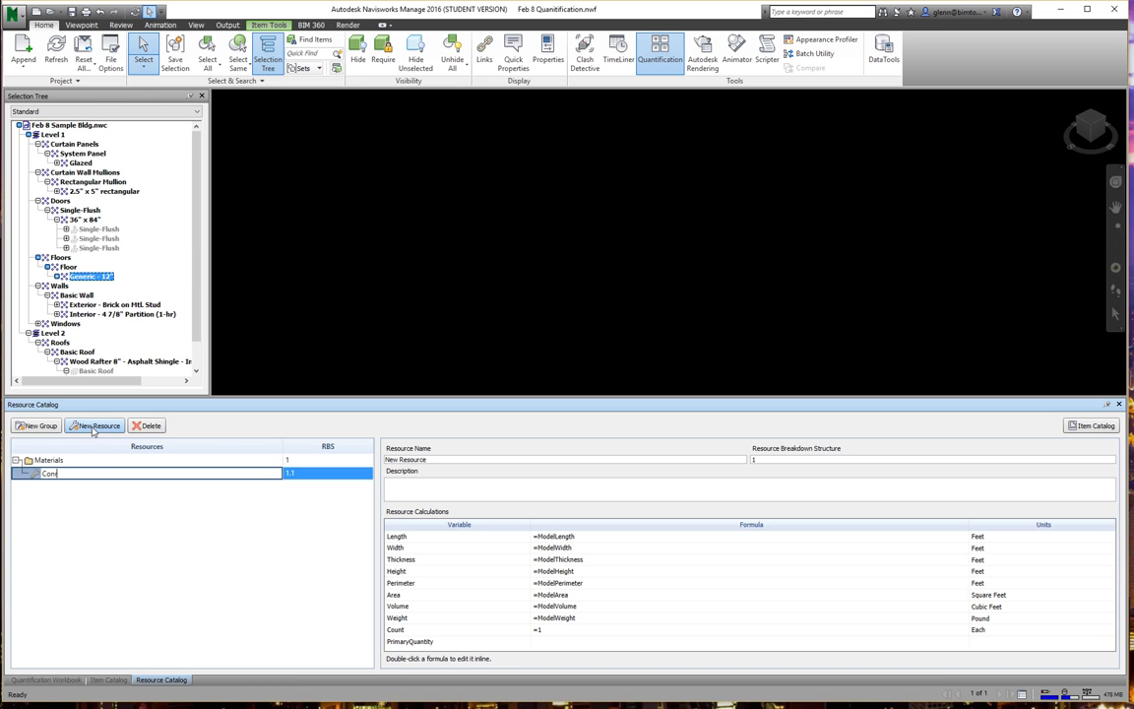
{"action": "type", "text": "create"}
{"action": "key", "text": "Return"}
{"action": "key", "text": "BackSpace"}
{"action": "type", "text": "te"}
{"action": "left_click", "coordinate": [136, 519]}
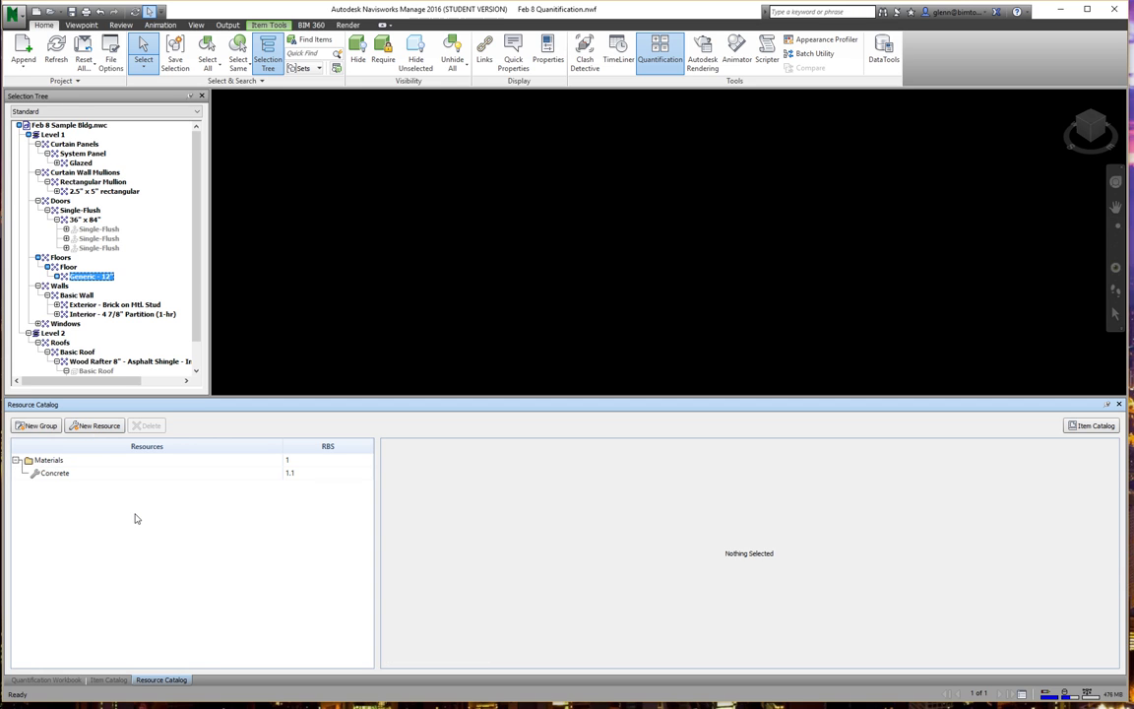
- Add a resource named Brick to the Materials group of the resource catalog
{"action": "left_click", "coordinate": [60, 475]}
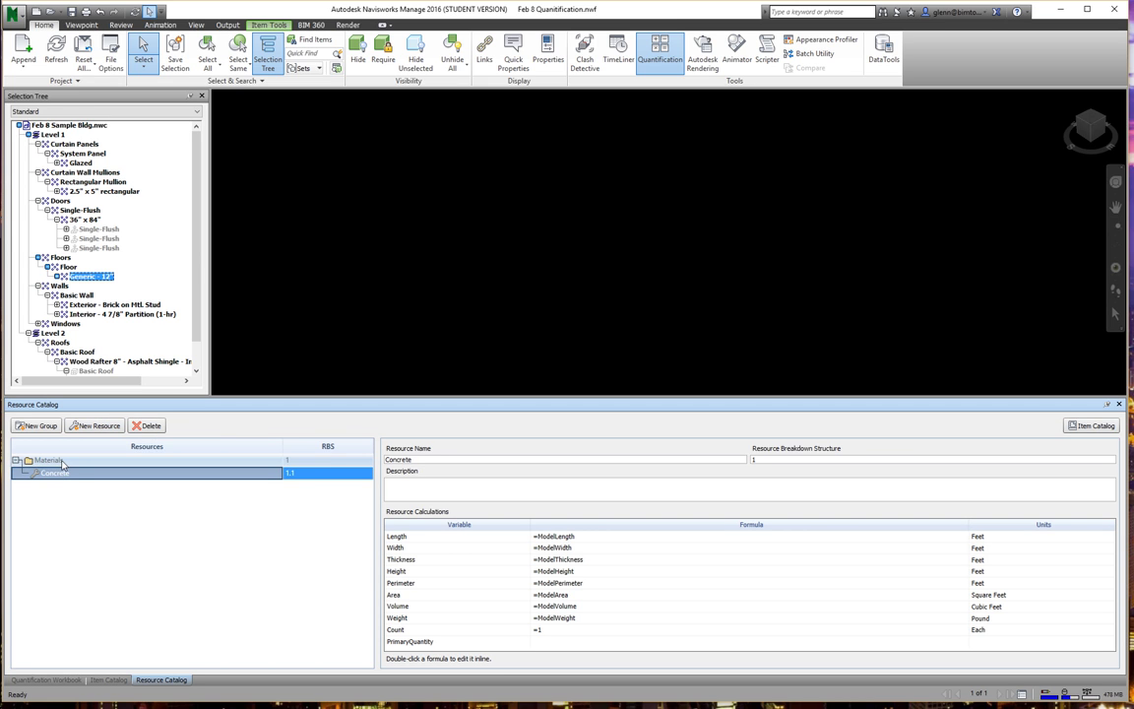
{"action": "left_click", "coordinate": [97, 426]}
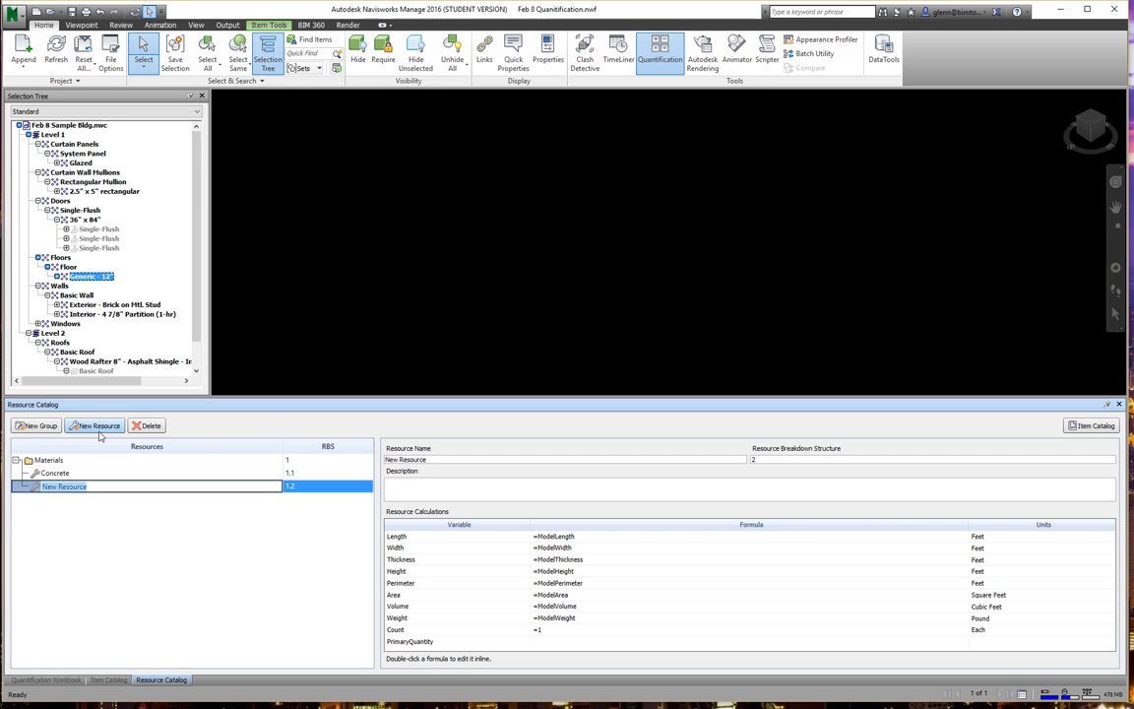
{"action": "type", "text": "Brick"}
{"action": "key", "text": "Return"}
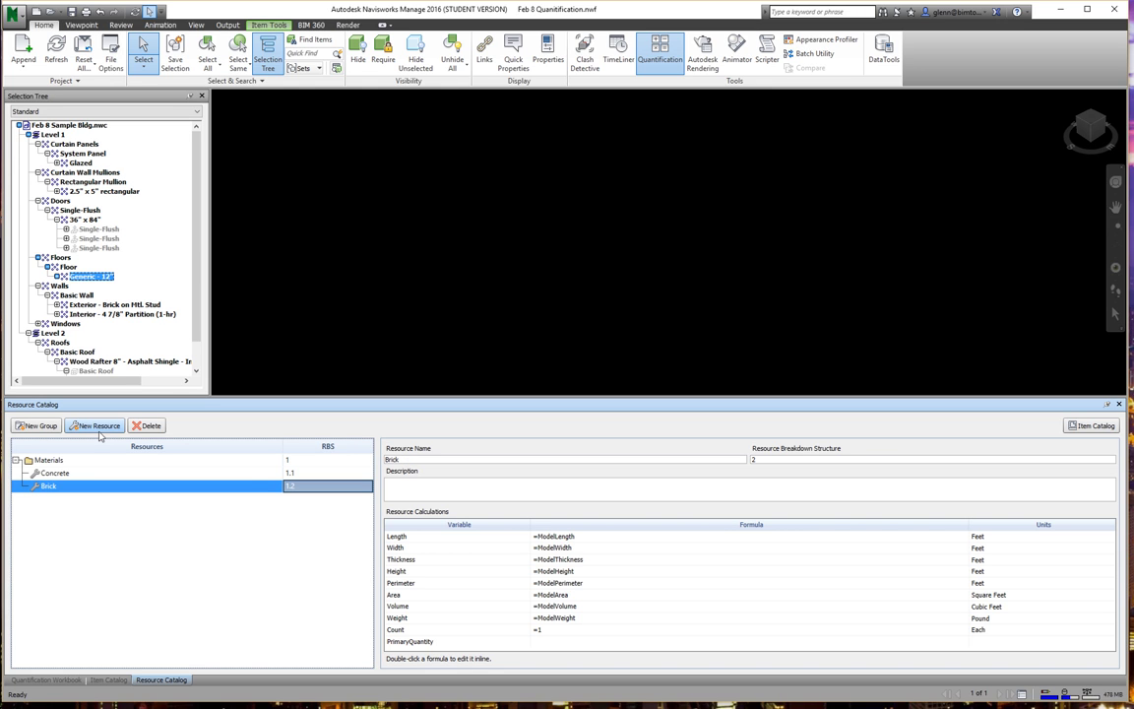
- Add a resource named Sheetrock to the Materials group of the resource catalog
{"action": "left_click", "coordinate": [48, 460]}
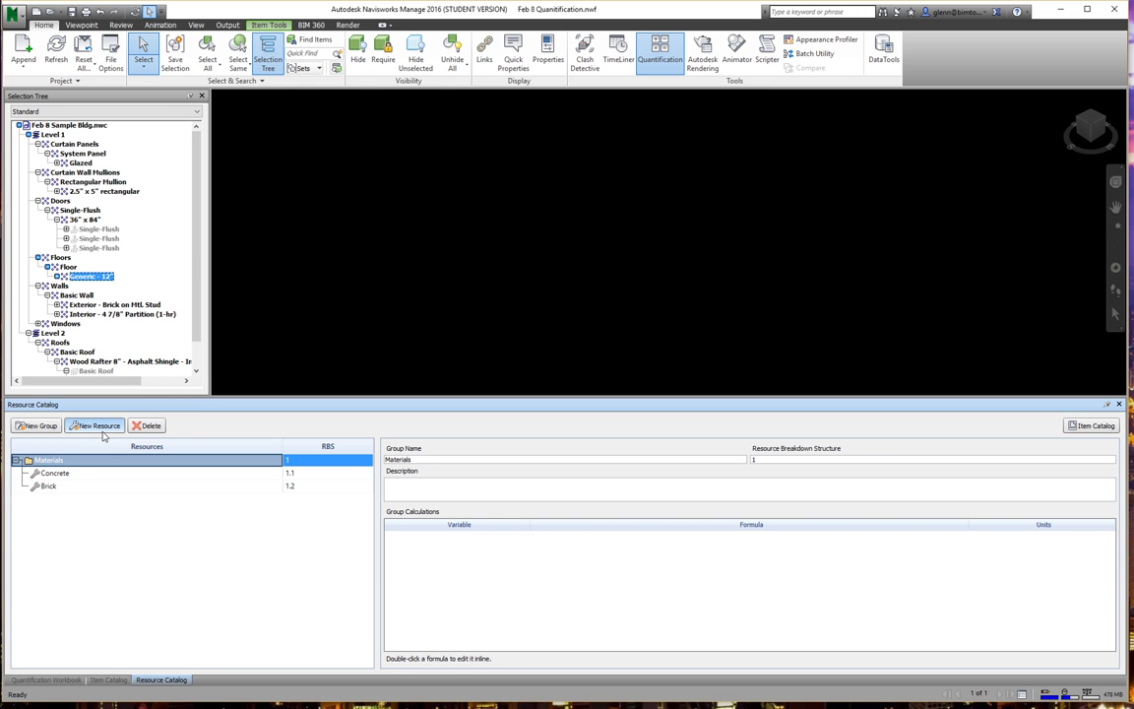
{"action": "left_click", "coordinate": [97, 425]}
{"action": "type", "text": "Sheetrock"}
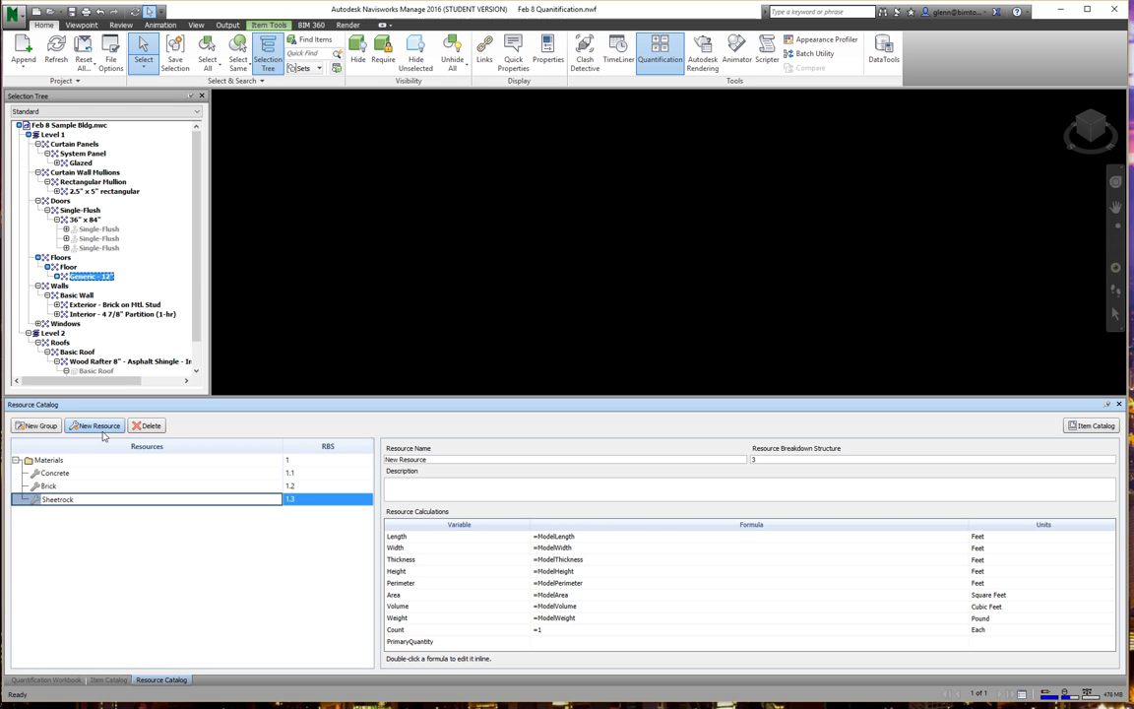
{"action": "key", "text": "Return"}
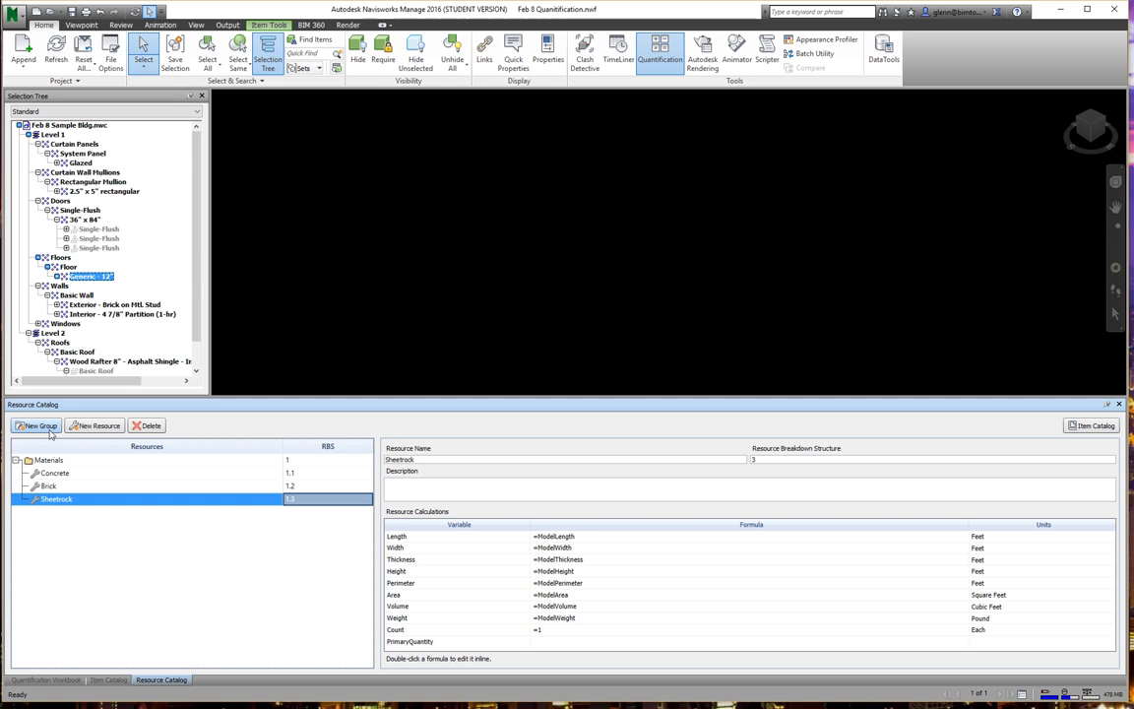
{"action": "left_click", "coordinate": [41, 459]}
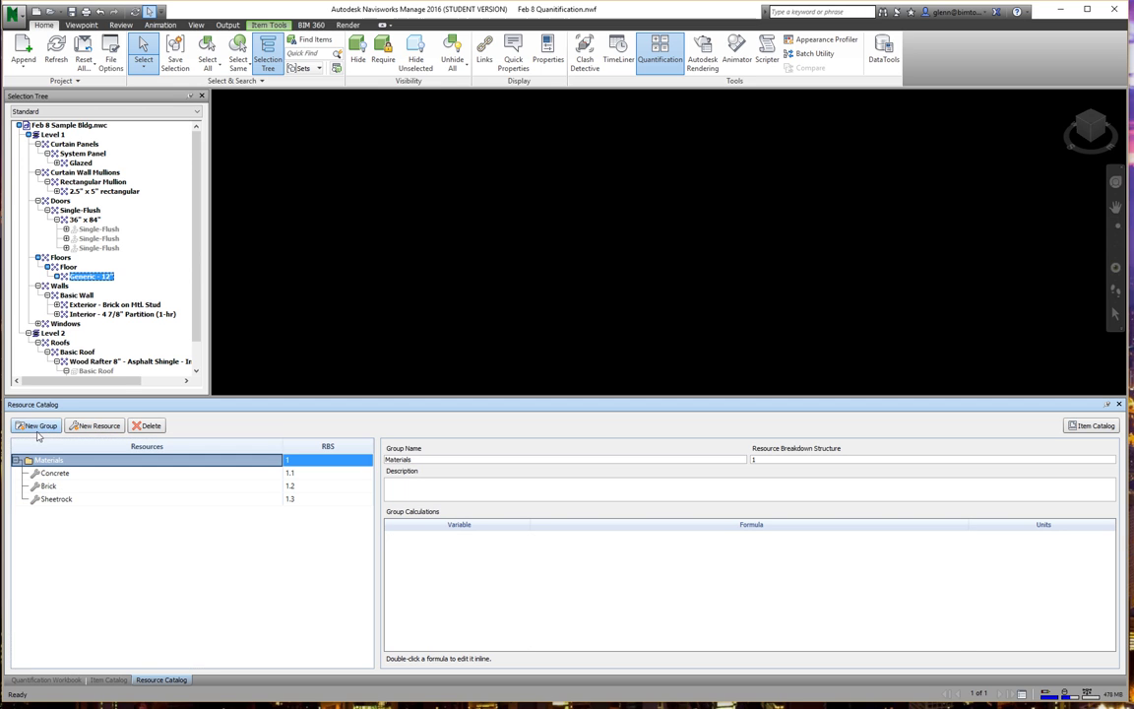
{"action": "left_click", "coordinate": [36, 425]}
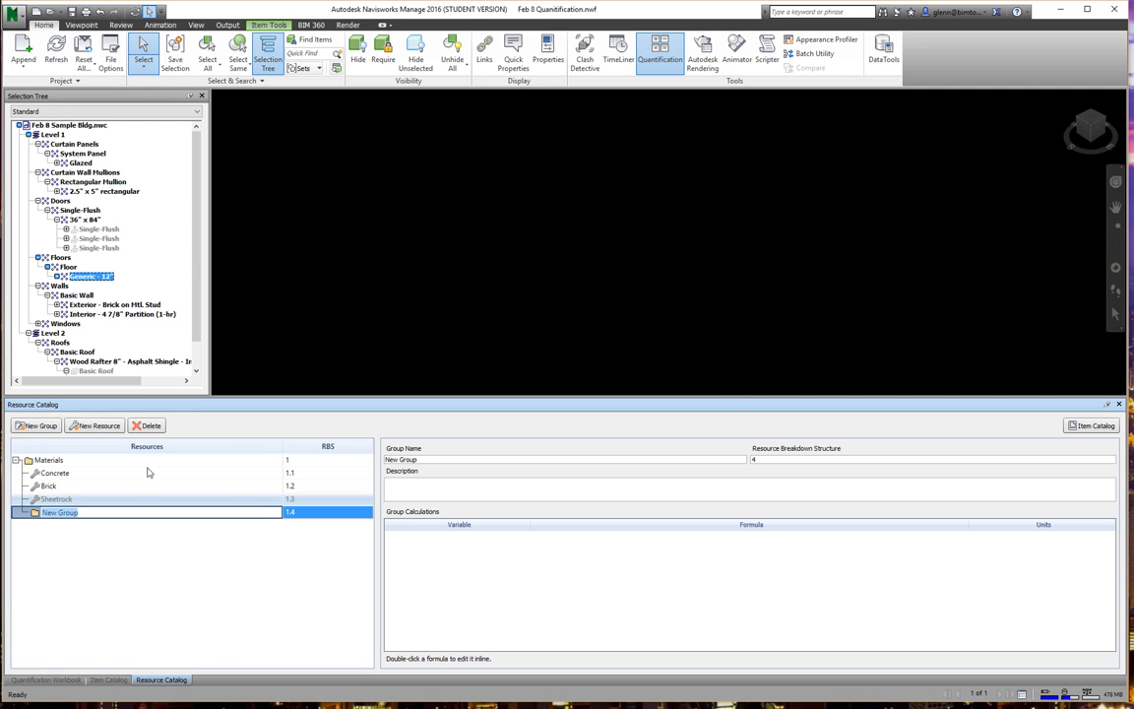
{"action": "left_click", "coordinate": [142, 426]}
- Create two top-level resource groups named Equipment and Labor in the resource catalog
{"action": "left_click", "coordinate": [39, 426]}
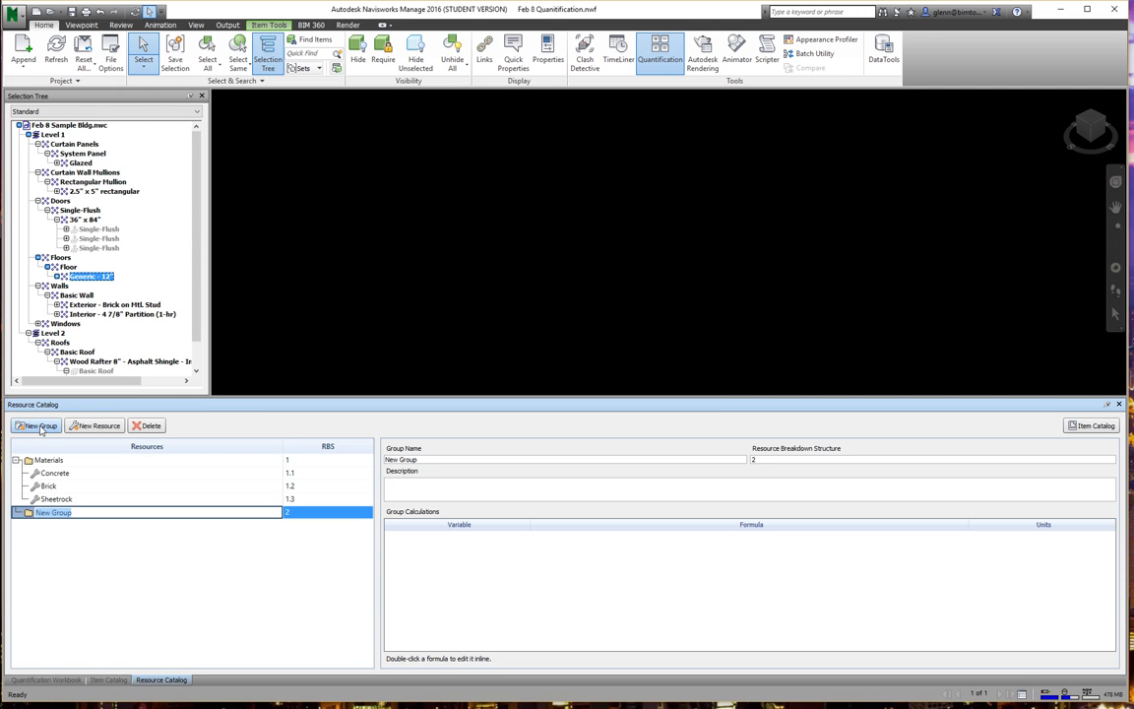
{"action": "type", "text": "Equipment"}
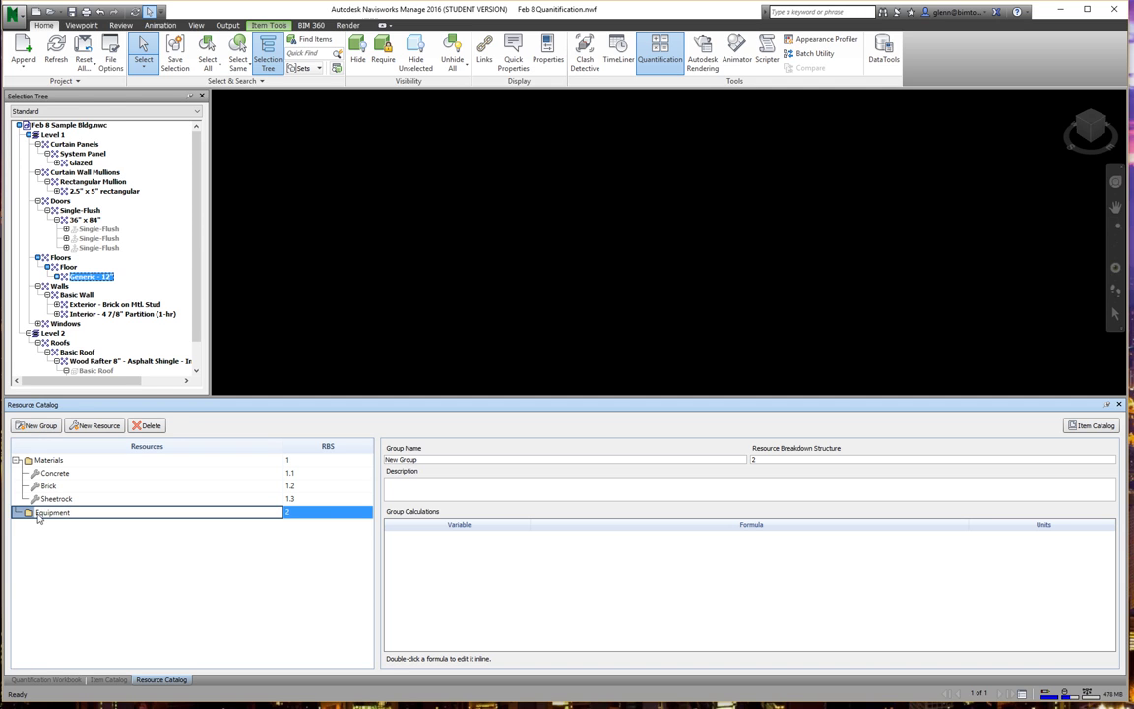
{"action": "left_click", "coordinate": [43, 561]}
{"action": "left_click", "coordinate": [39, 426]}
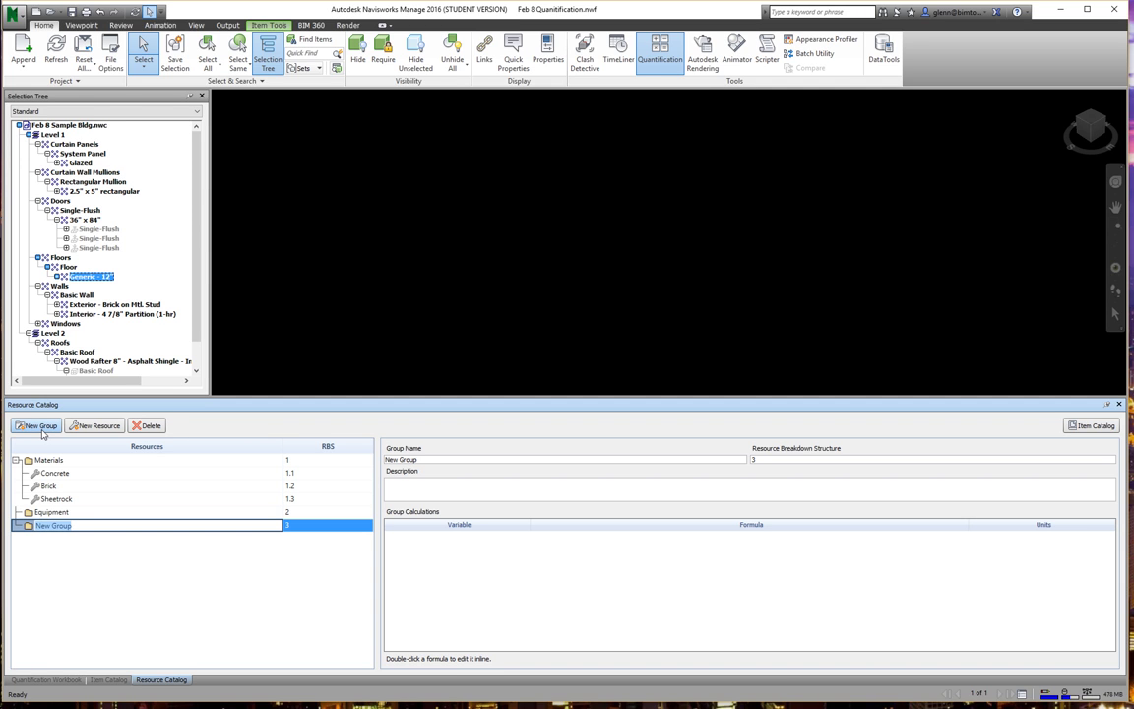
{"action": "type", "text": "Labor"}
{"action": "left_click", "coordinate": [92, 611]}
- Add a resource named Laborer to the Labor group
{"action": "left_click", "coordinate": [43, 526]}
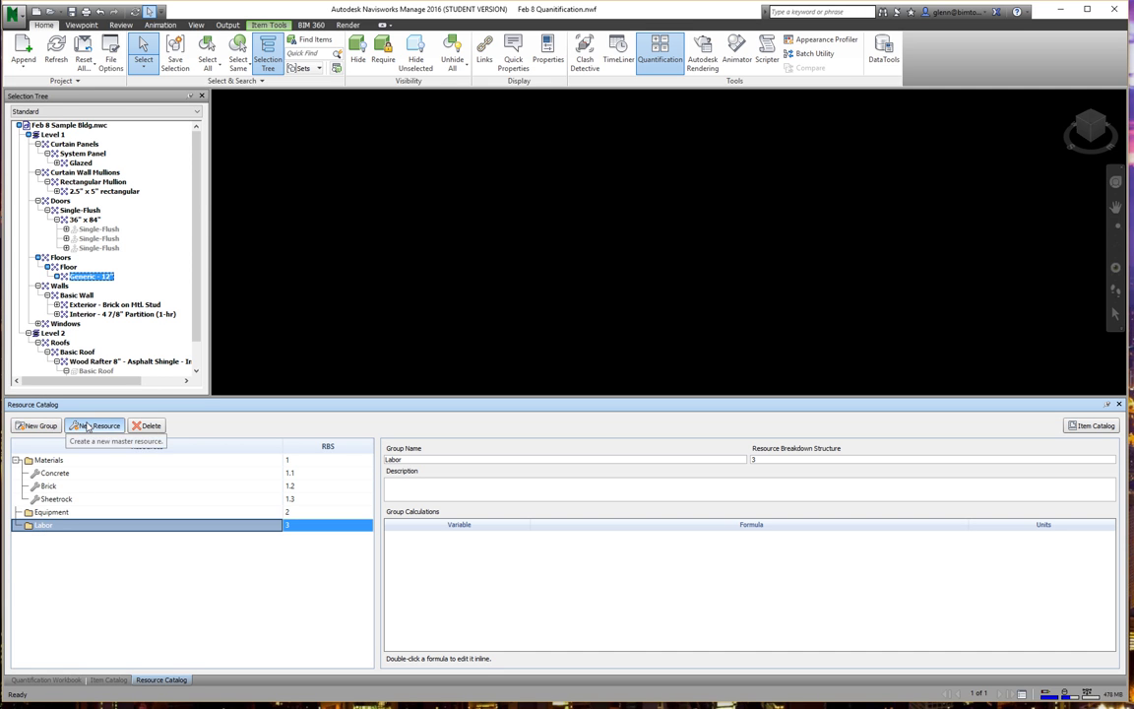
{"action": "left_click", "coordinate": [88, 427]}
{"action": "type", "text": "Laborer"}
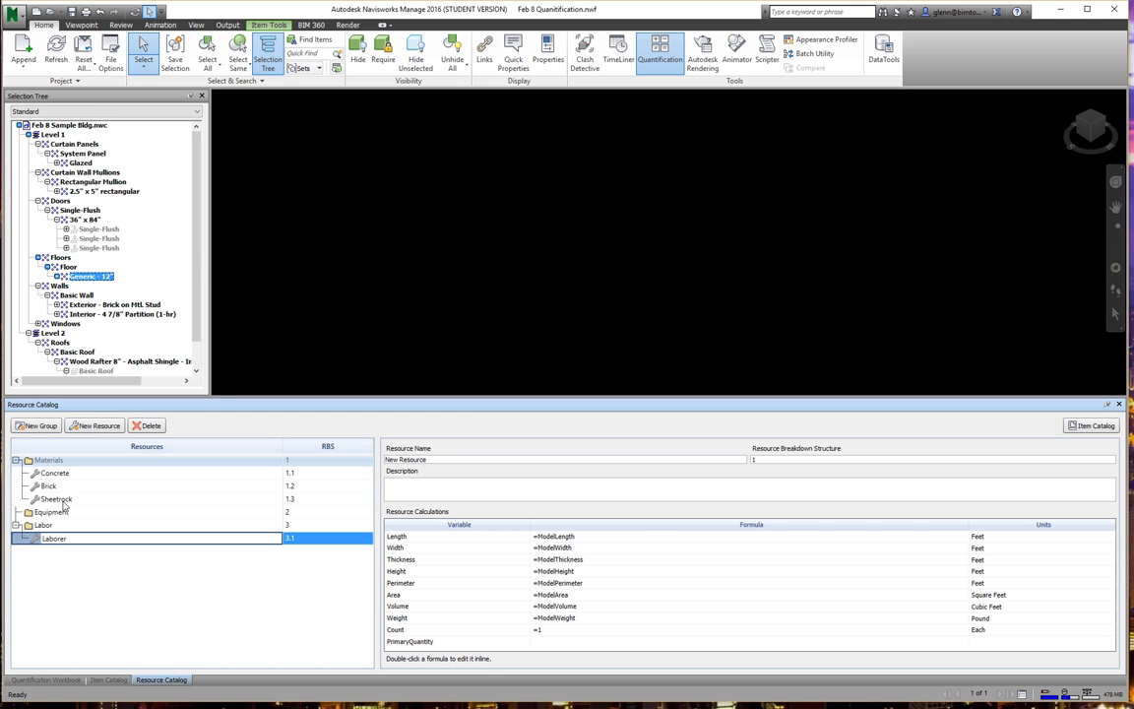
{"action": "key", "text": "Return"}
- Add a resource named Carpenter to the Labor group
{"action": "left_click", "coordinate": [59, 526]}
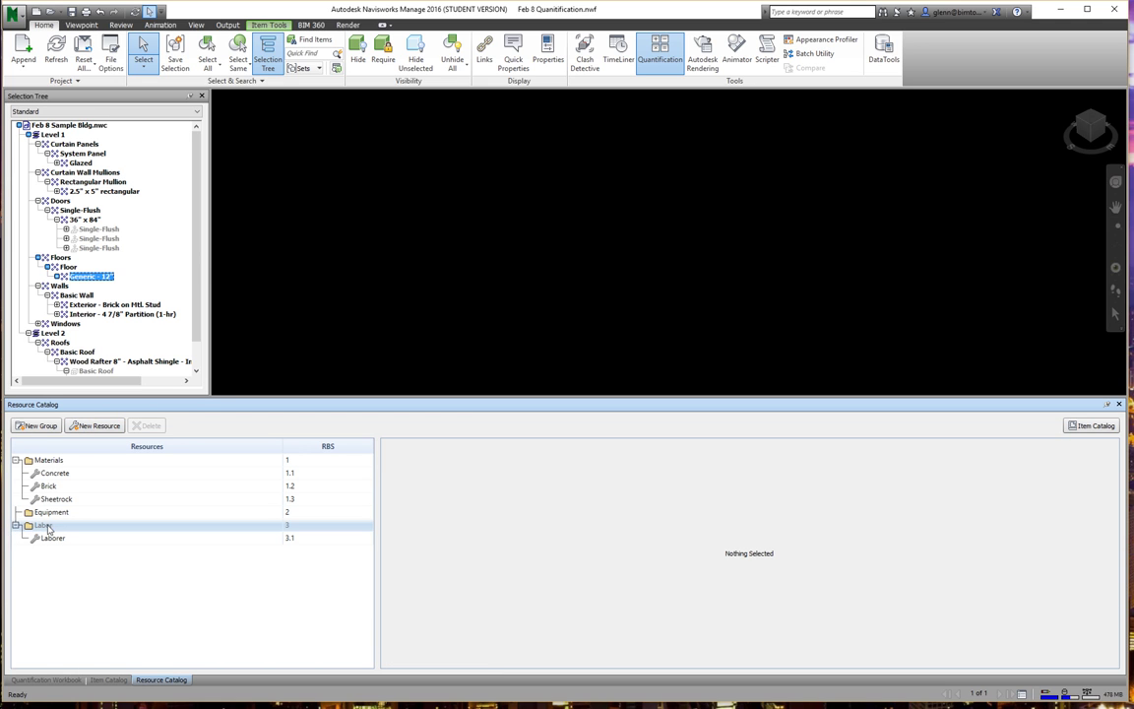
{"action": "left_click", "coordinate": [106, 426]}
{"action": "type", "text": "Ca"}
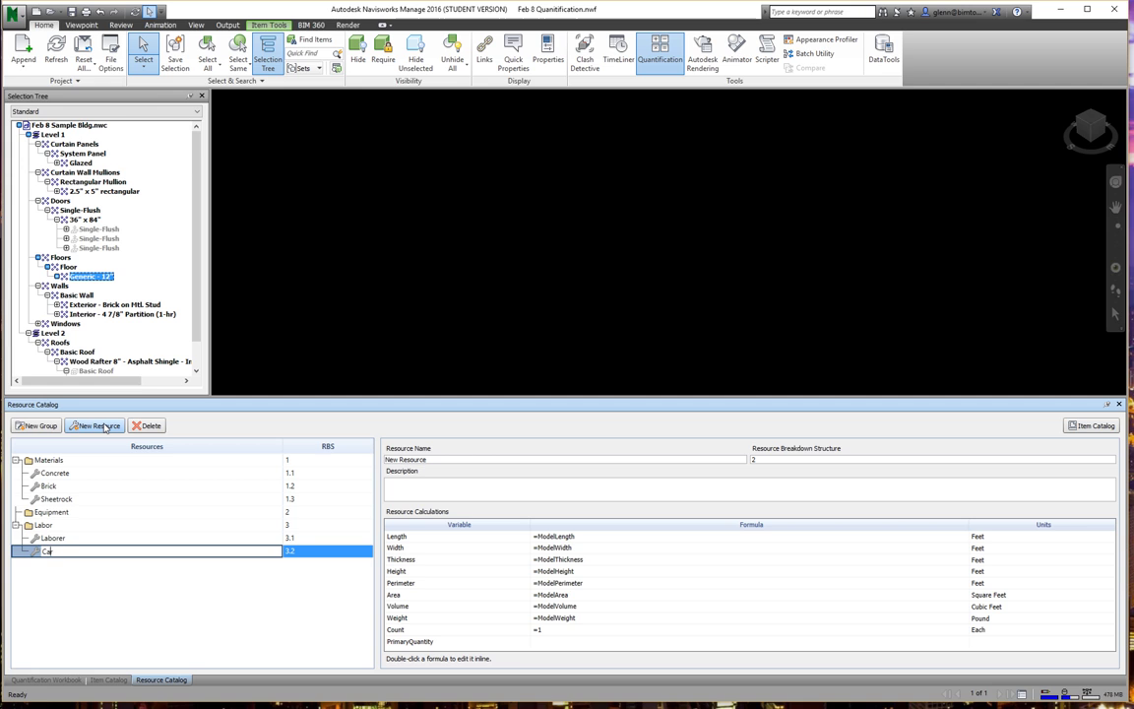
{"action": "type", "text": "rpenter"}
{"action": "left_click", "coordinate": [184, 612]}
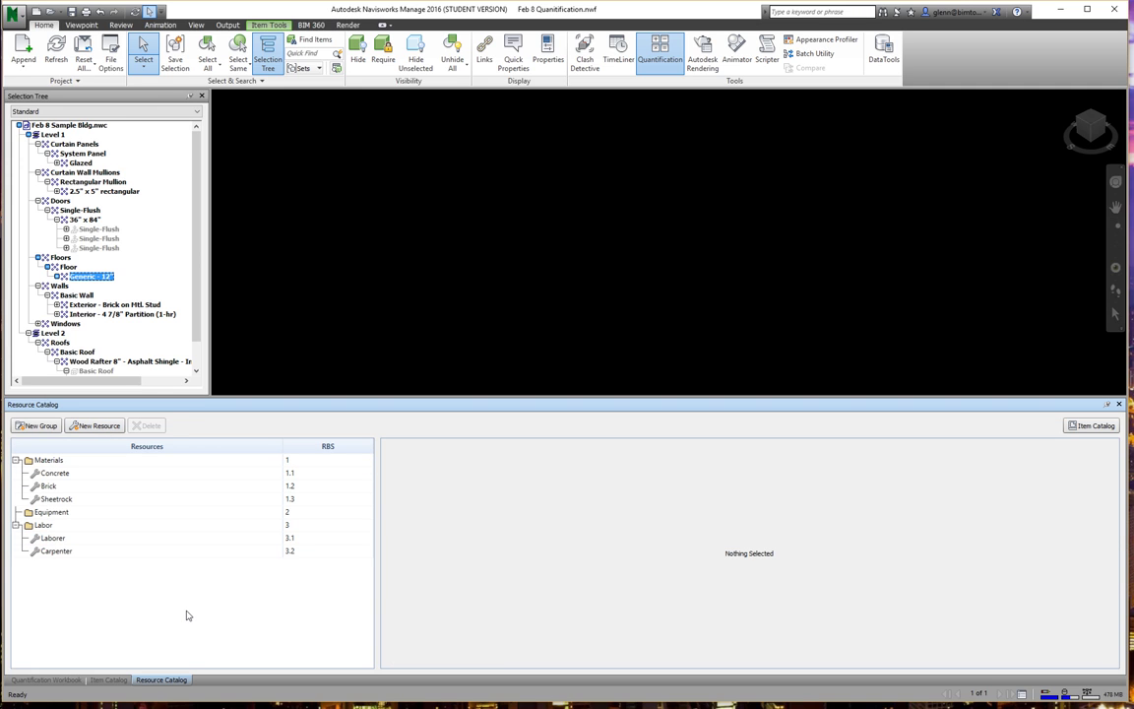
{"action": "left_click", "coordinate": [65, 540]}
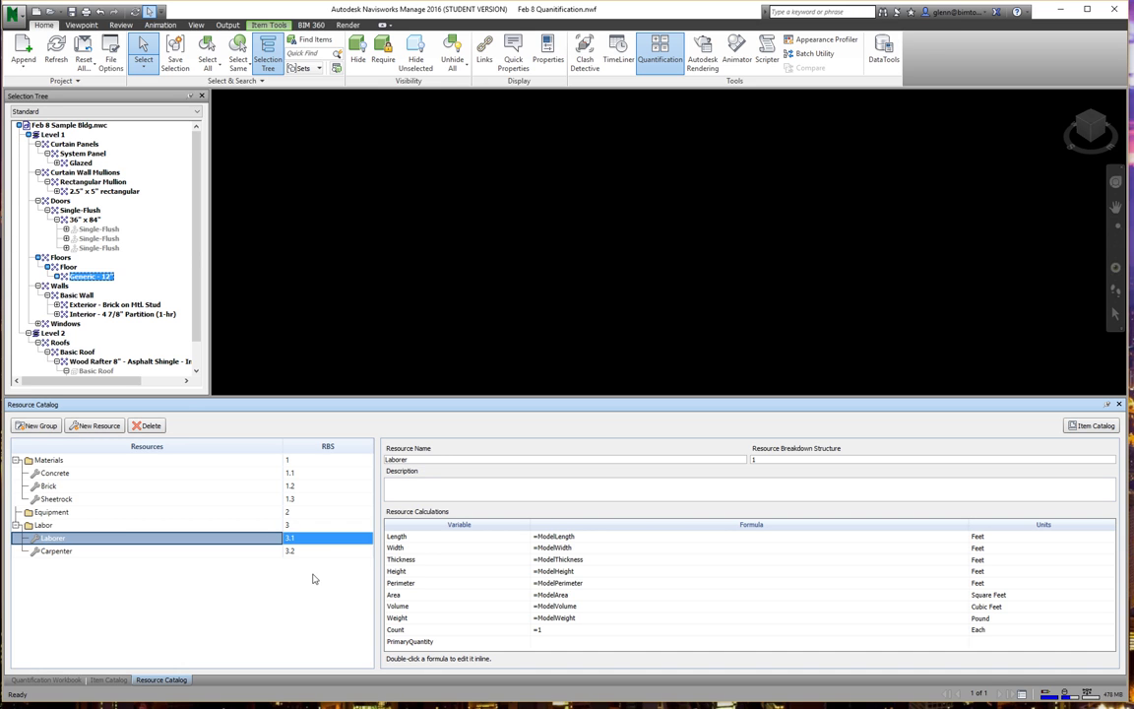
{"action": "left_click", "coordinate": [219, 601]}
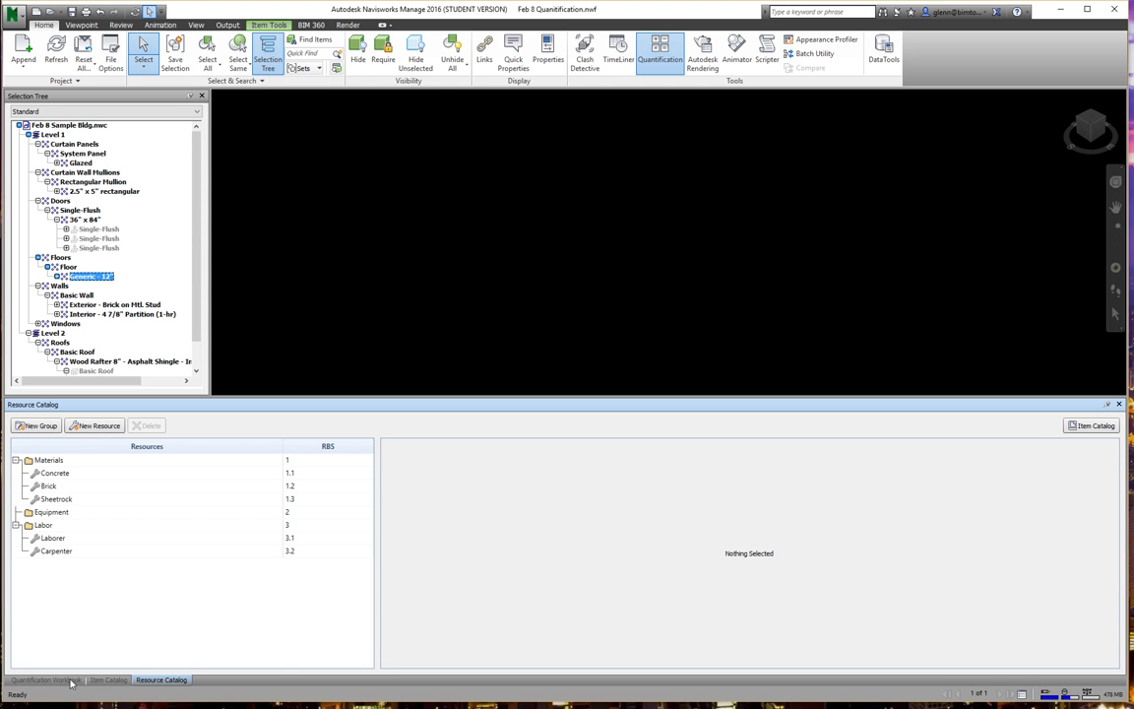
- Assign the existing master resource Concrete from the Materials group to the Floor Slabs item in the item catalog
{"action": "left_click", "coordinate": [109, 680]}
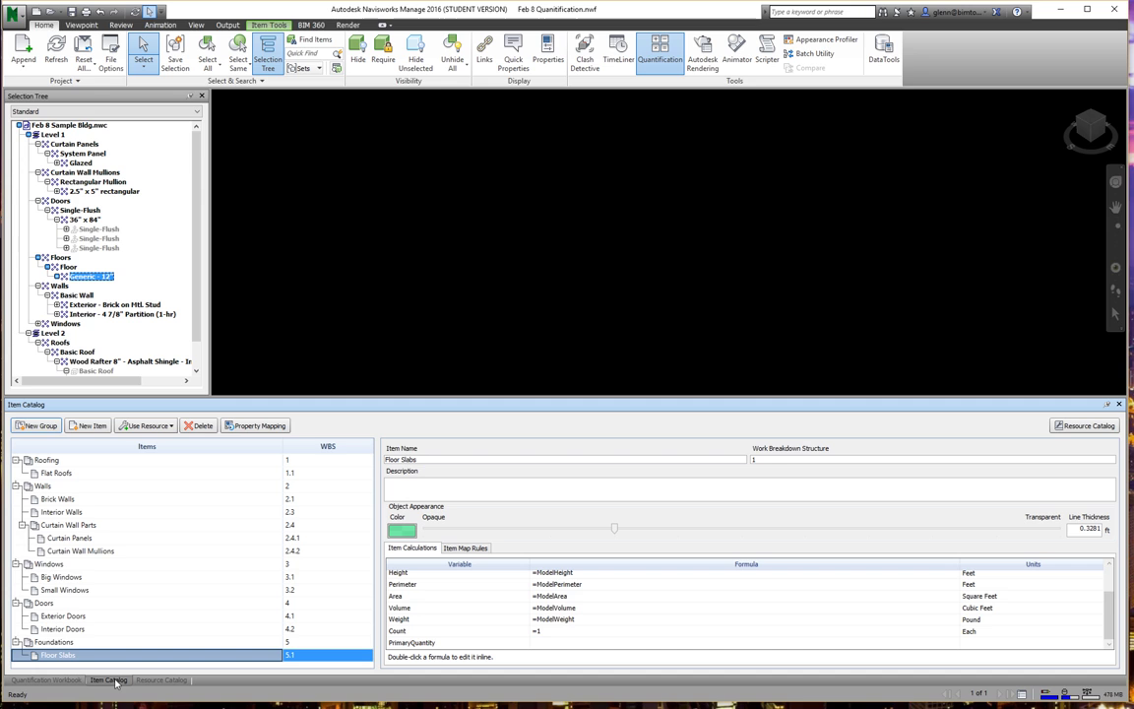
{"action": "left_click", "coordinate": [171, 427]}
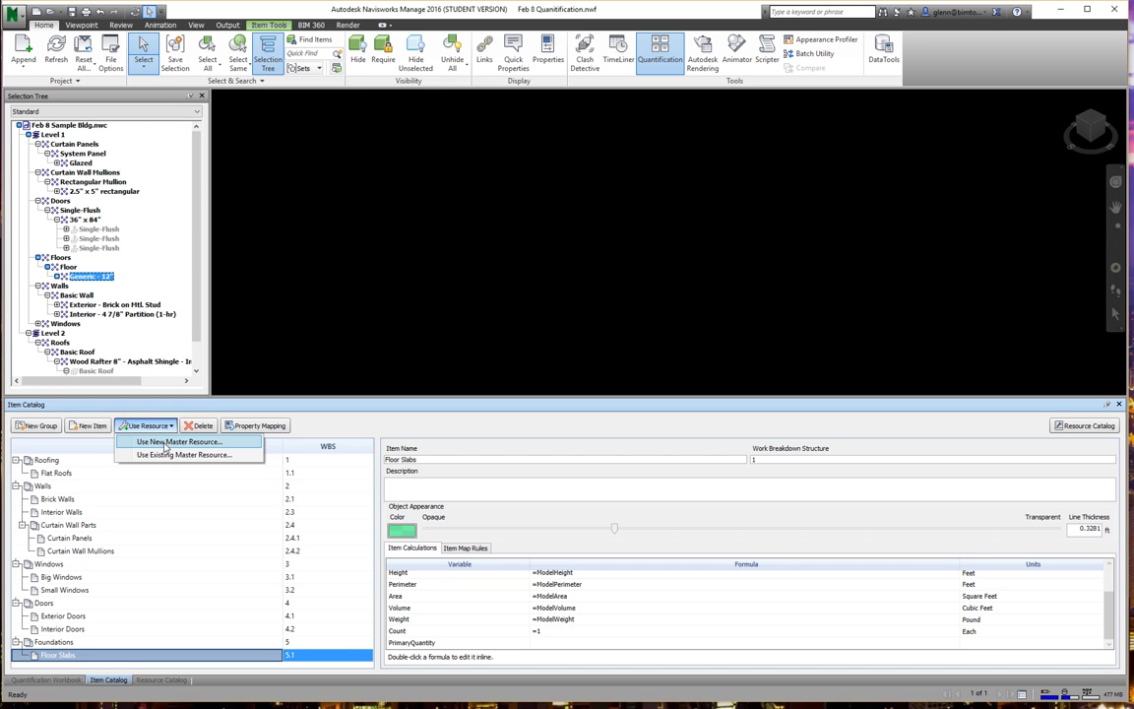
{"action": "left_click", "coordinate": [465, 438]}
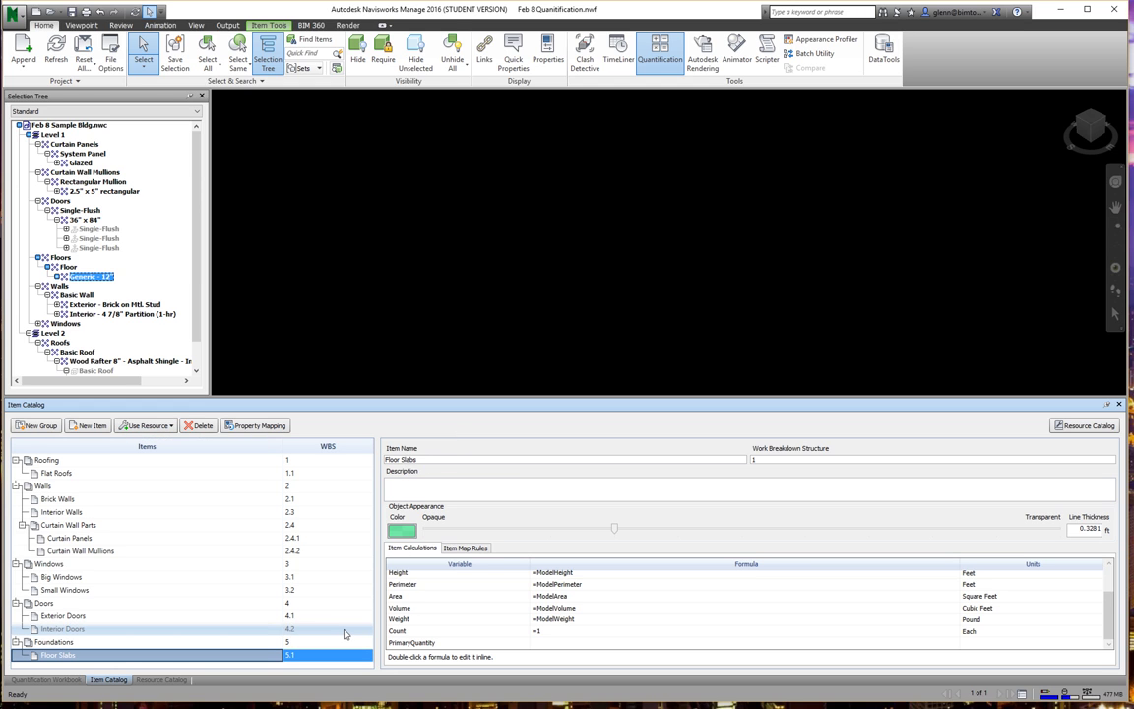
{"action": "left_click", "coordinate": [169, 426]}
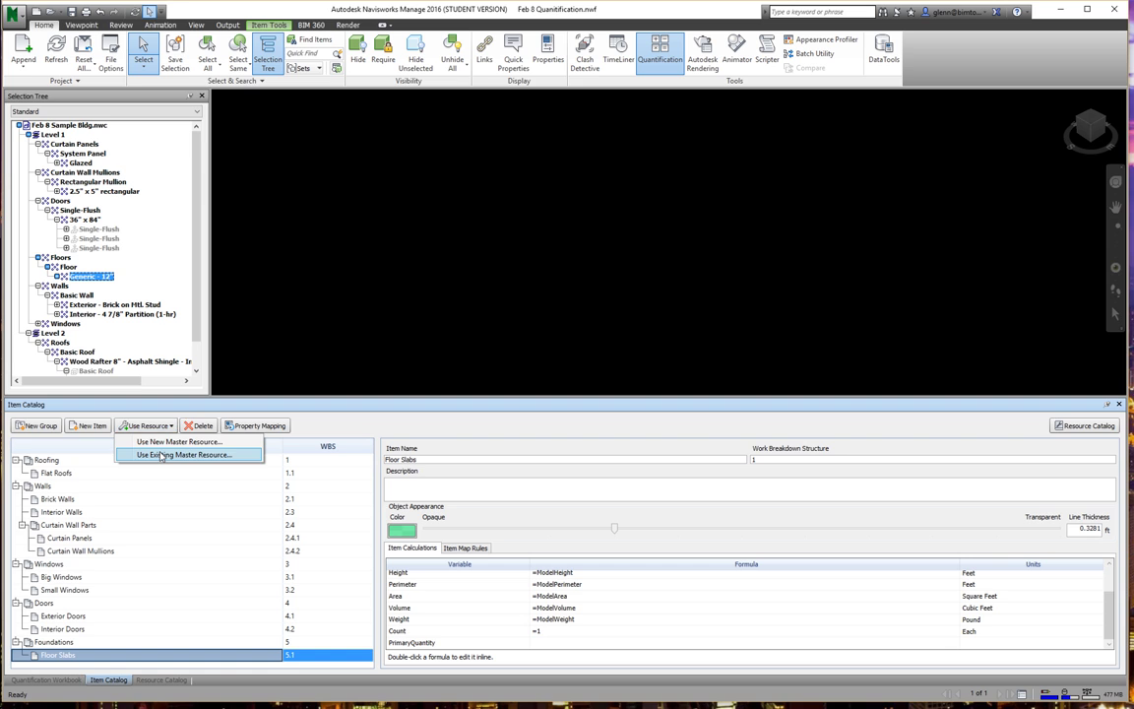
{"action": "left_click", "coordinate": [162, 455]}
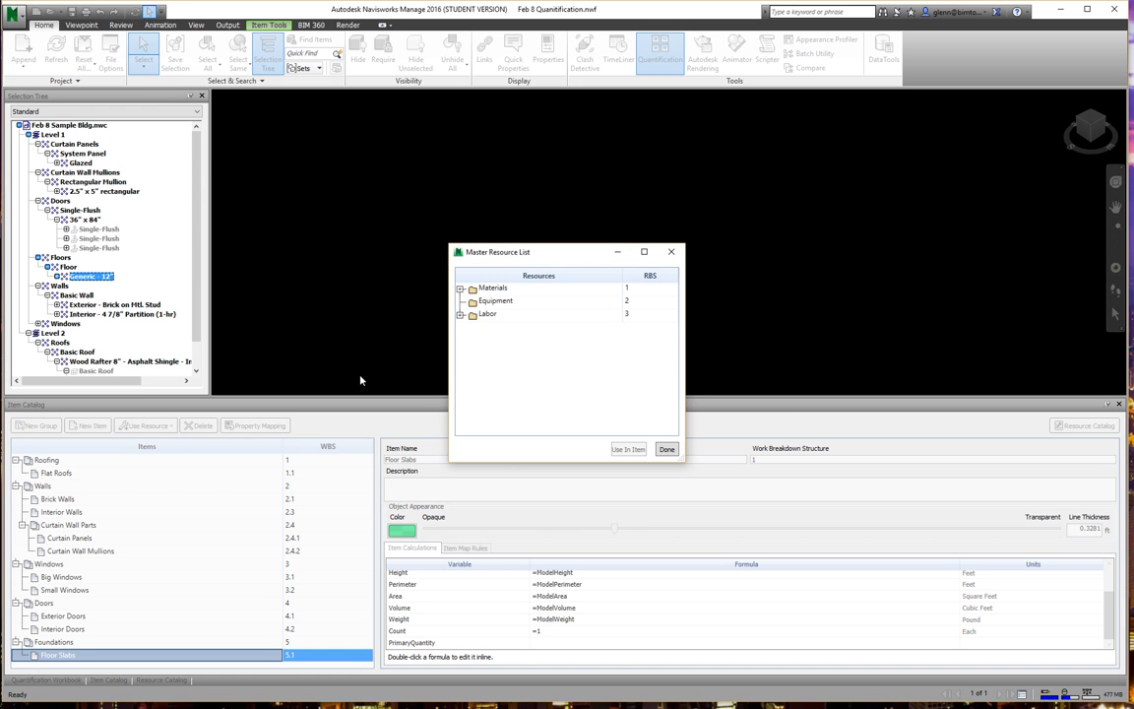
{"action": "left_click", "coordinate": [460, 289]}
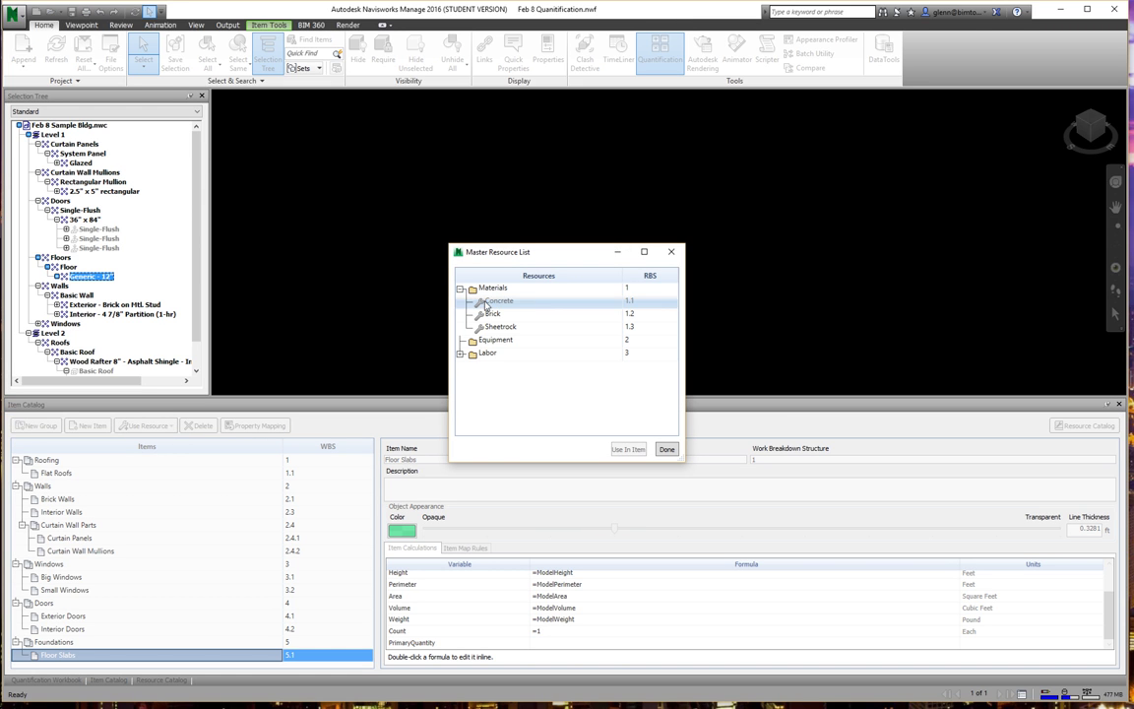
{"action": "left_click", "coordinate": [499, 300]}
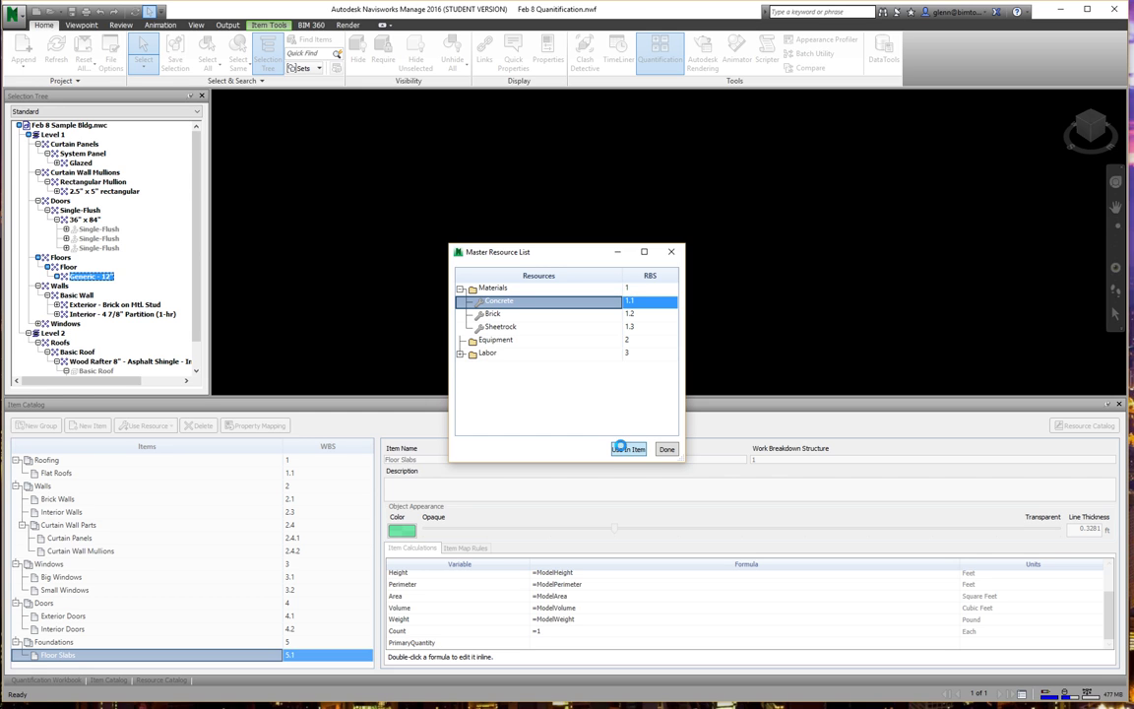
{"action": "left_click", "coordinate": [622, 450]}
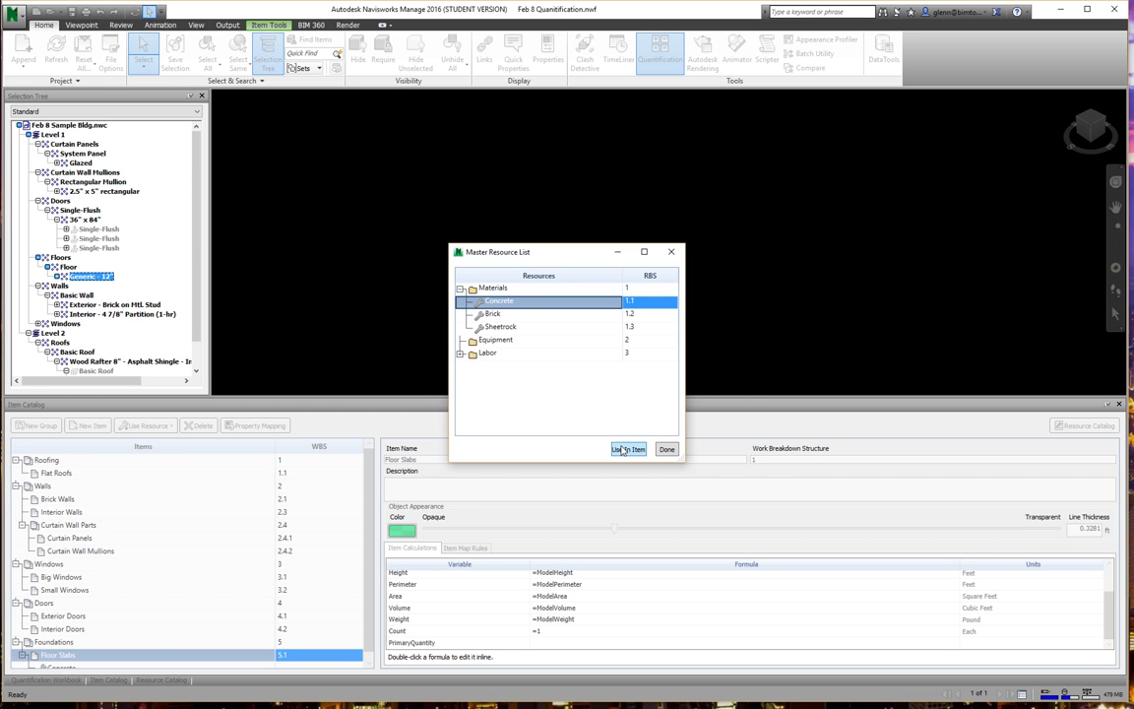
{"action": "left_click", "coordinate": [373, 628]}
{"action": "left_click", "coordinate": [630, 428]}
{"action": "left_click", "coordinate": [639, 454]}
{"action": "left_click", "coordinate": [667, 449]}
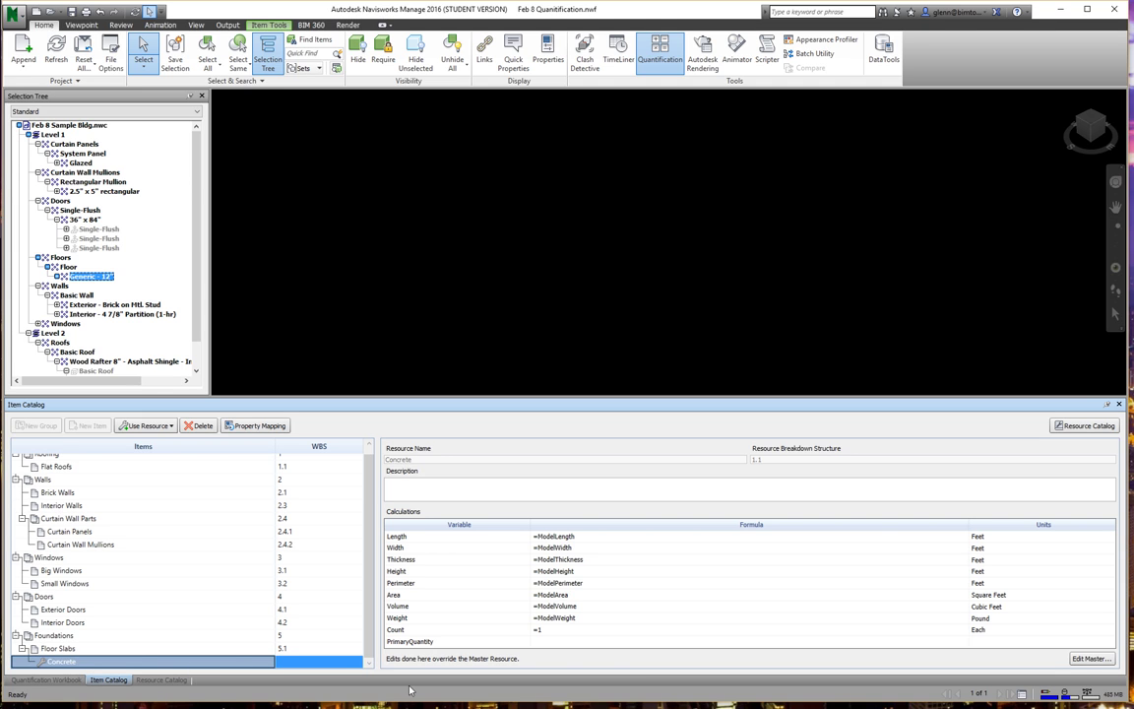
- Set the primary quantity formula of the Concrete resource under Floor Slabs to =Volume
{"action": "left_click", "coordinate": [547, 607]}
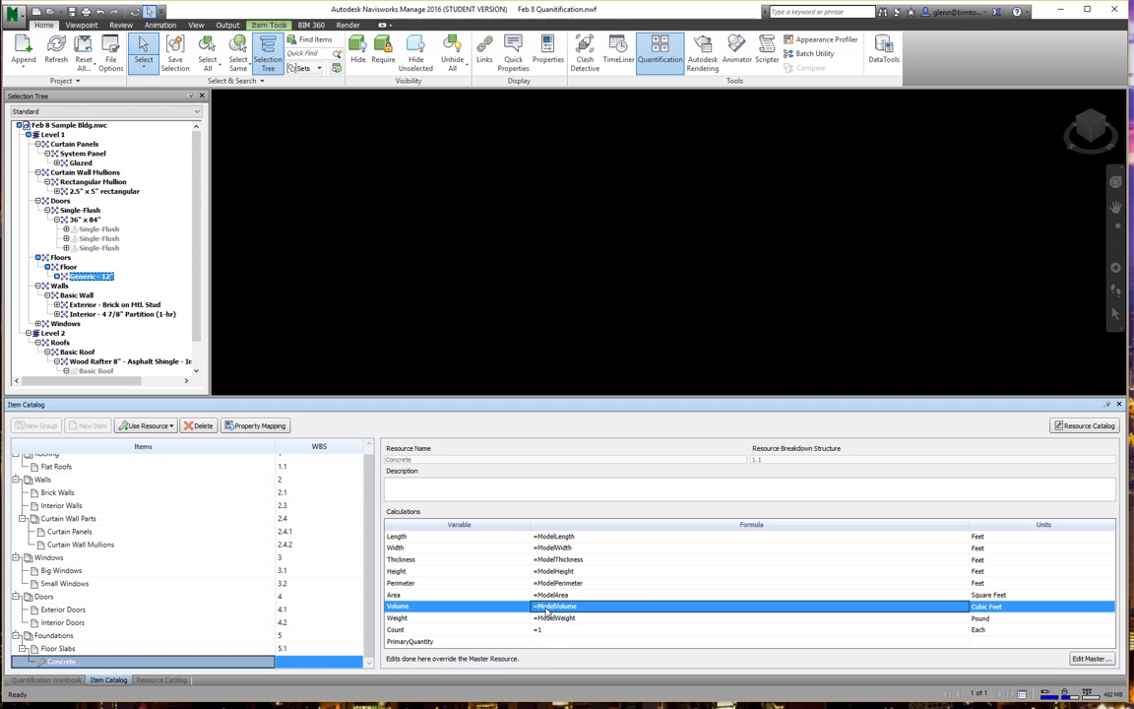
{"action": "left_click", "coordinate": [547, 643]}
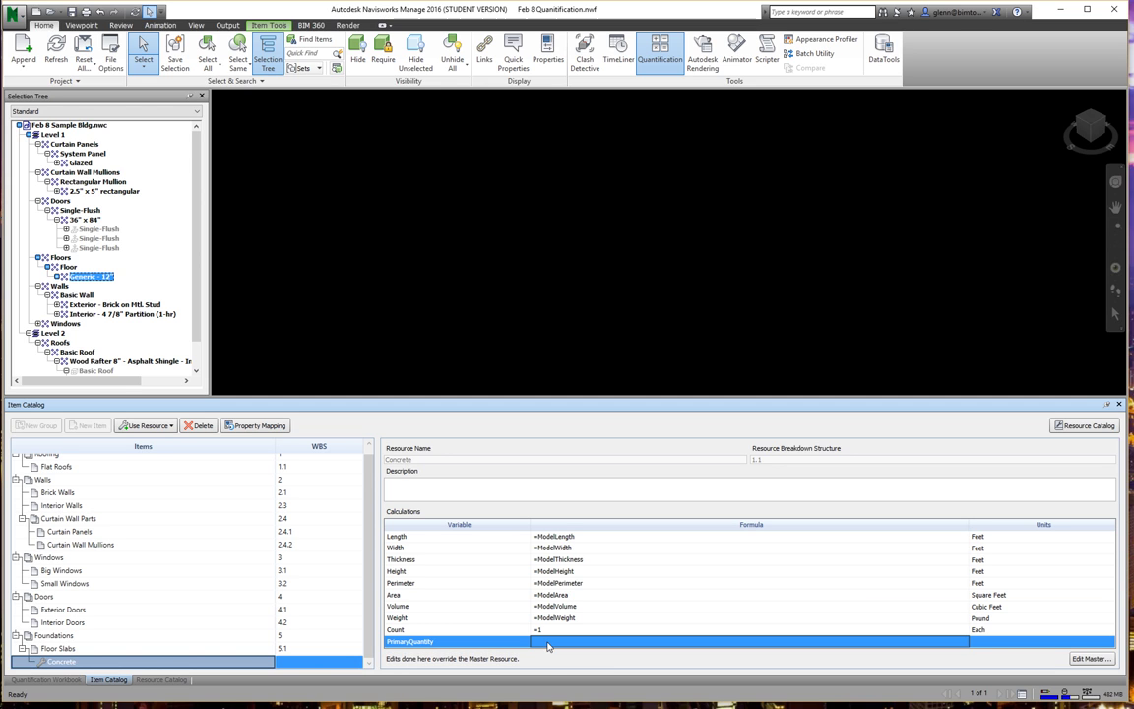
{"action": "type", "text": "="}
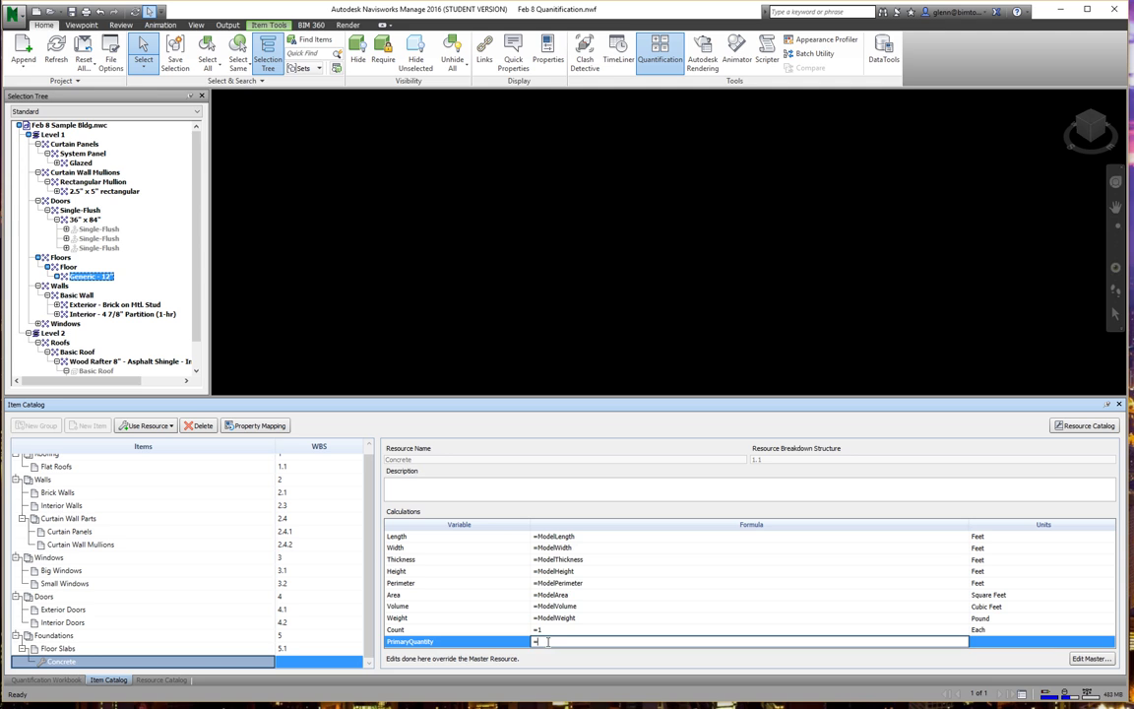
{"action": "type", "text": "Volume"}
{"action": "left_click", "coordinate": [1110, 643]}
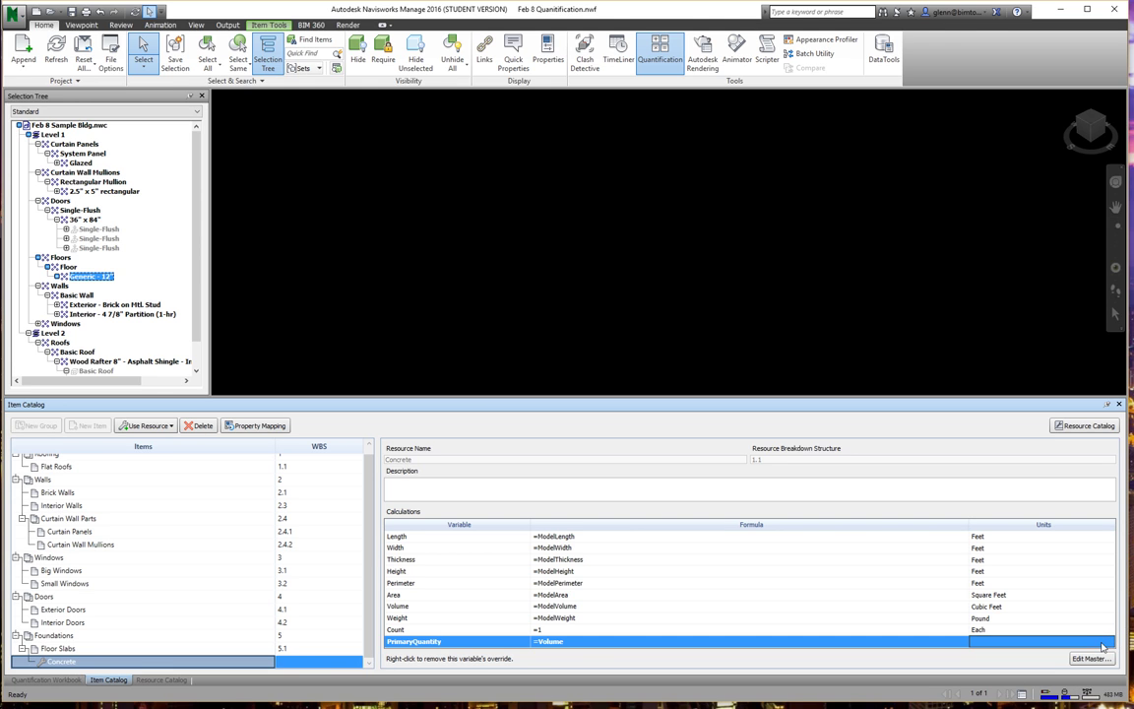
{"action": "right_click", "coordinate": [979, 642]}
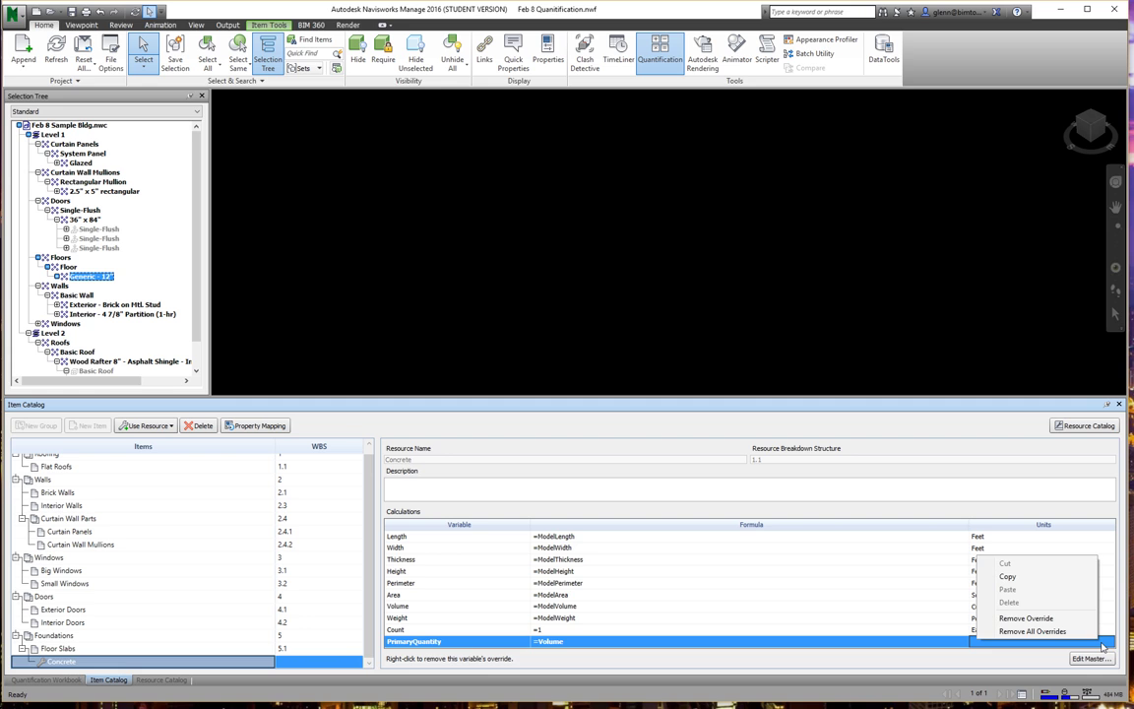
{"action": "left_click", "coordinate": [896, 621]}
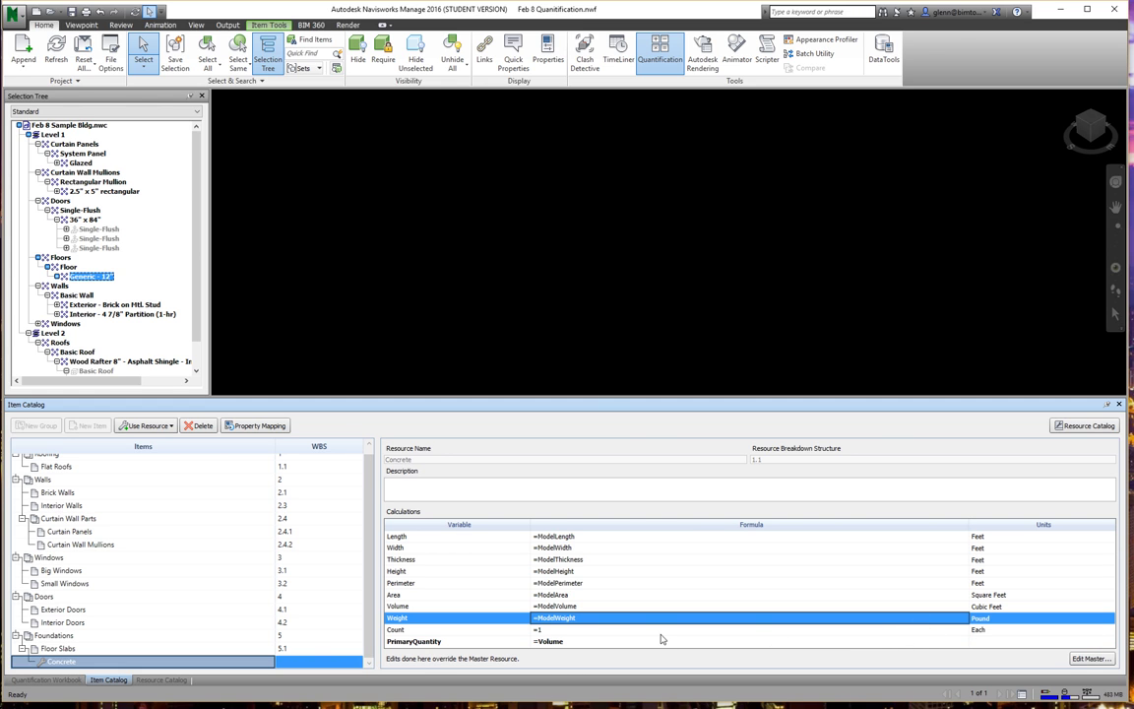
- Apply a 0.8 factor to the Concrete resource's primary quantity formula, making it =Volume*0.8
{"action": "left_click", "coordinate": [576, 642]}
{"action": "left_click", "coordinate": [573, 642]}
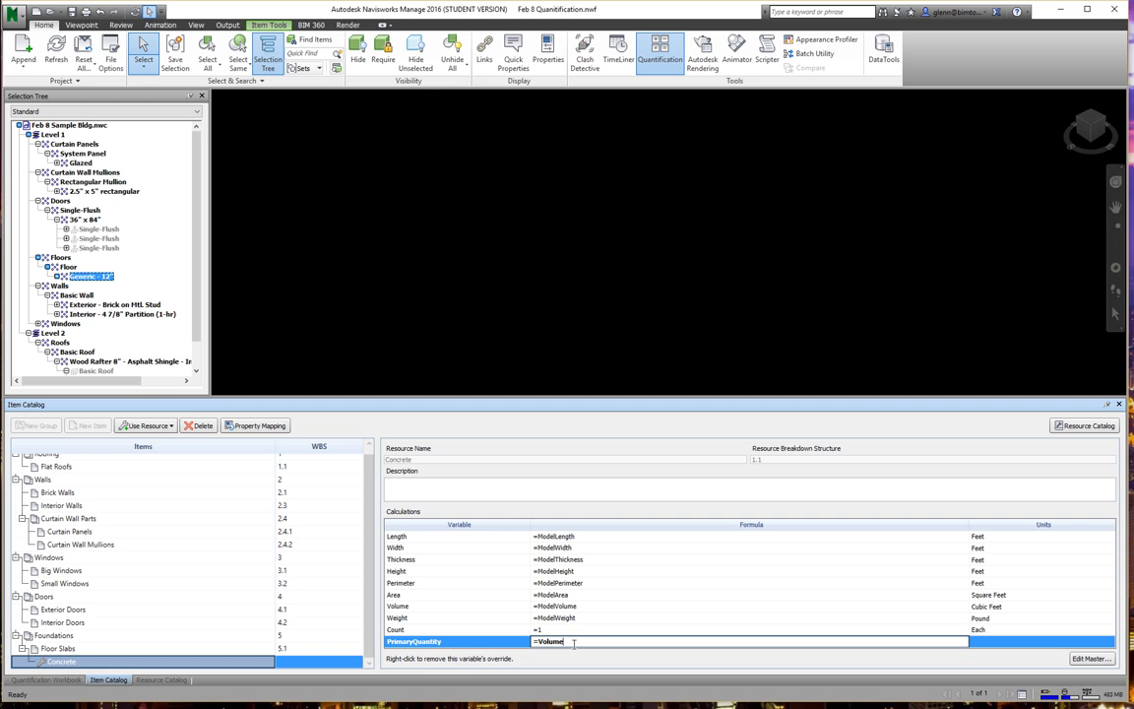
{"action": "type", "text": "* .8"}
{"action": "key", "text": "Return"}
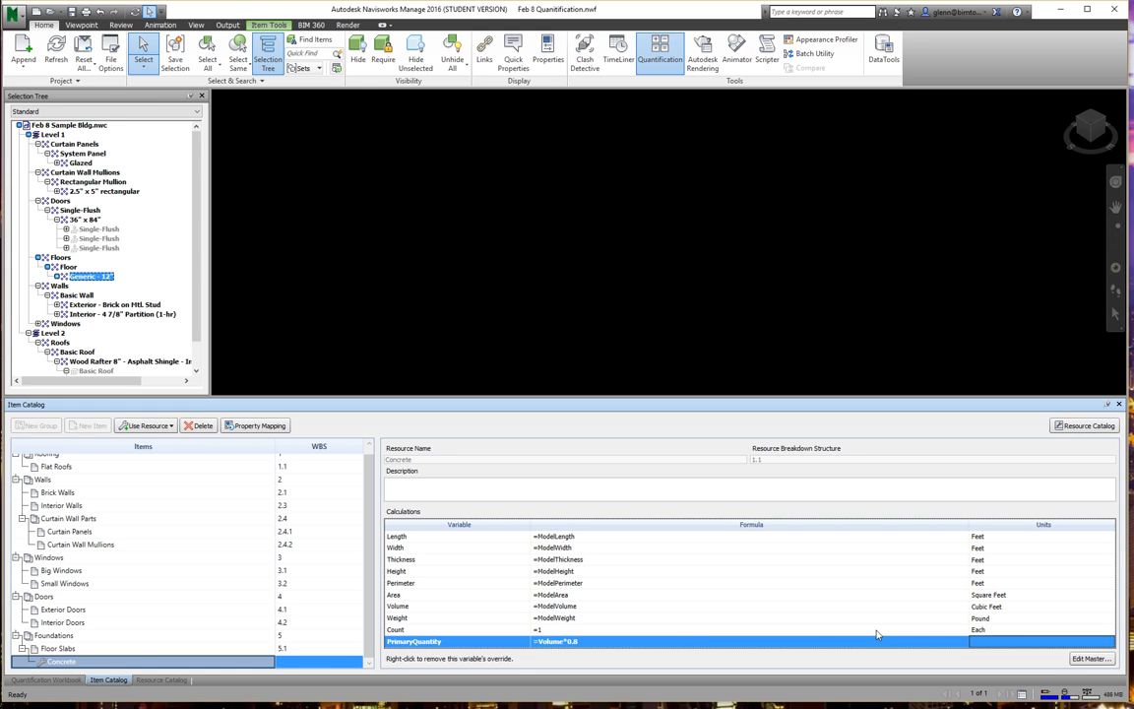
- Set the units of the Concrete resource's primary quantity under Floor Slabs to Cubic Feet
{"action": "left_click", "coordinate": [1006, 641]}
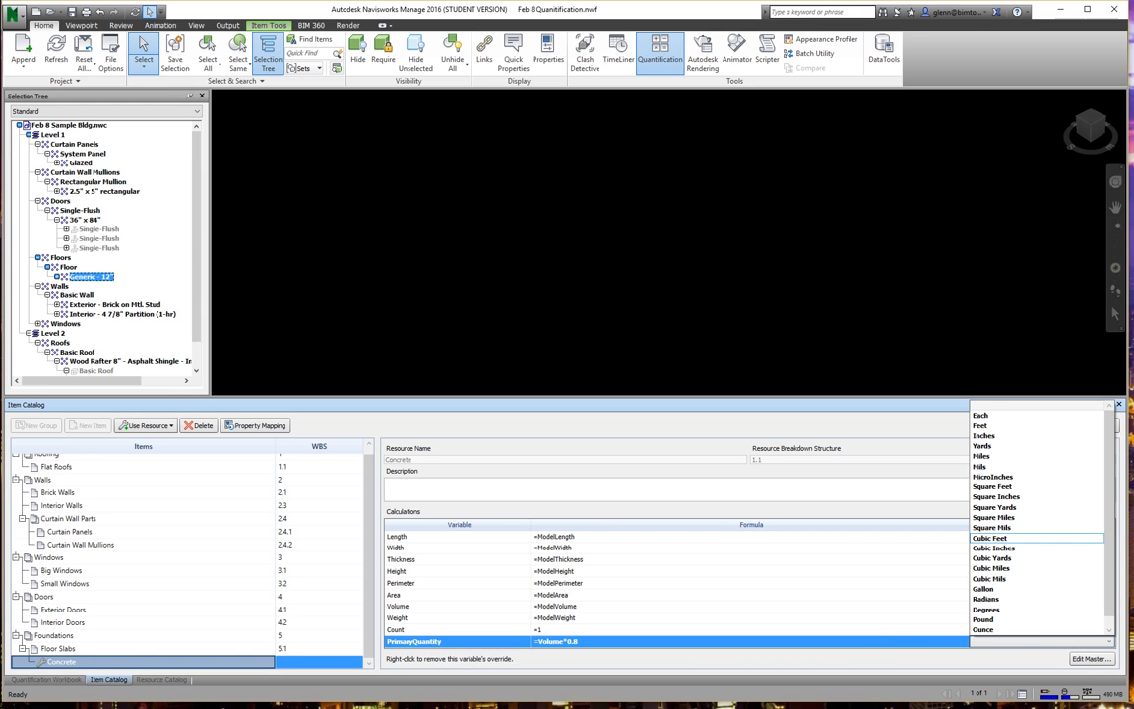
{"action": "left_click", "coordinate": [1009, 540]}
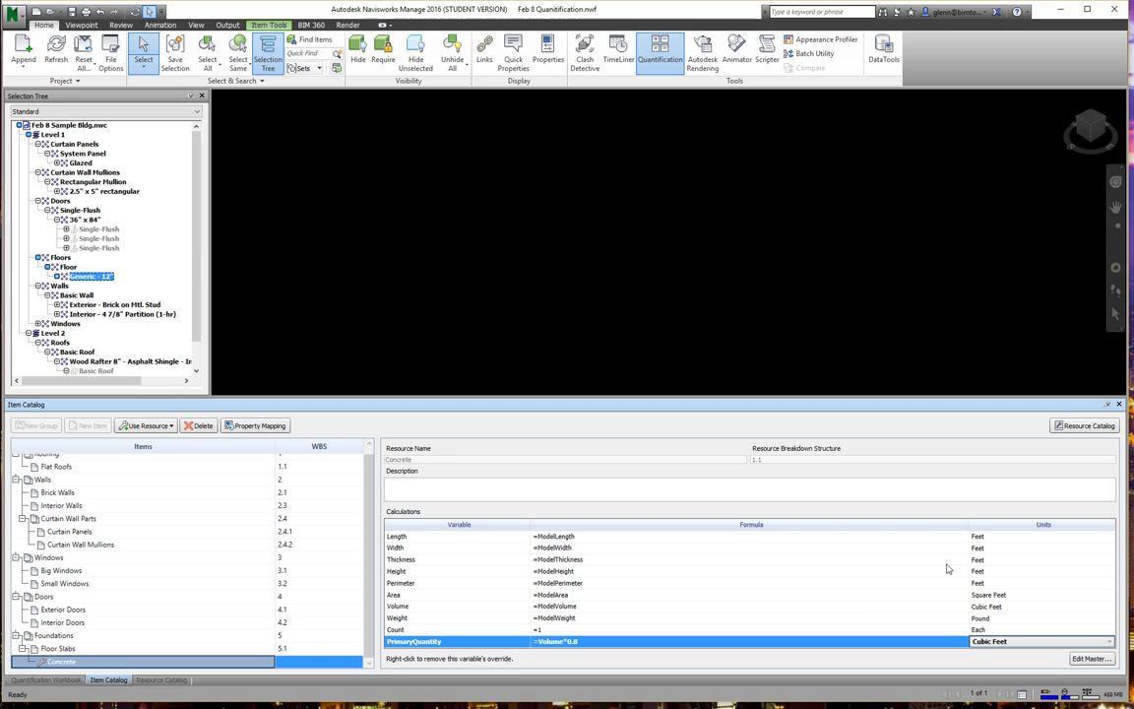
{"action": "left_click", "coordinate": [883, 606]}
- Change the factor in the Concrete resource's primary quantity formula to 1.05, making it =Volume*1.05
{"action": "left_click", "coordinate": [572, 642]}
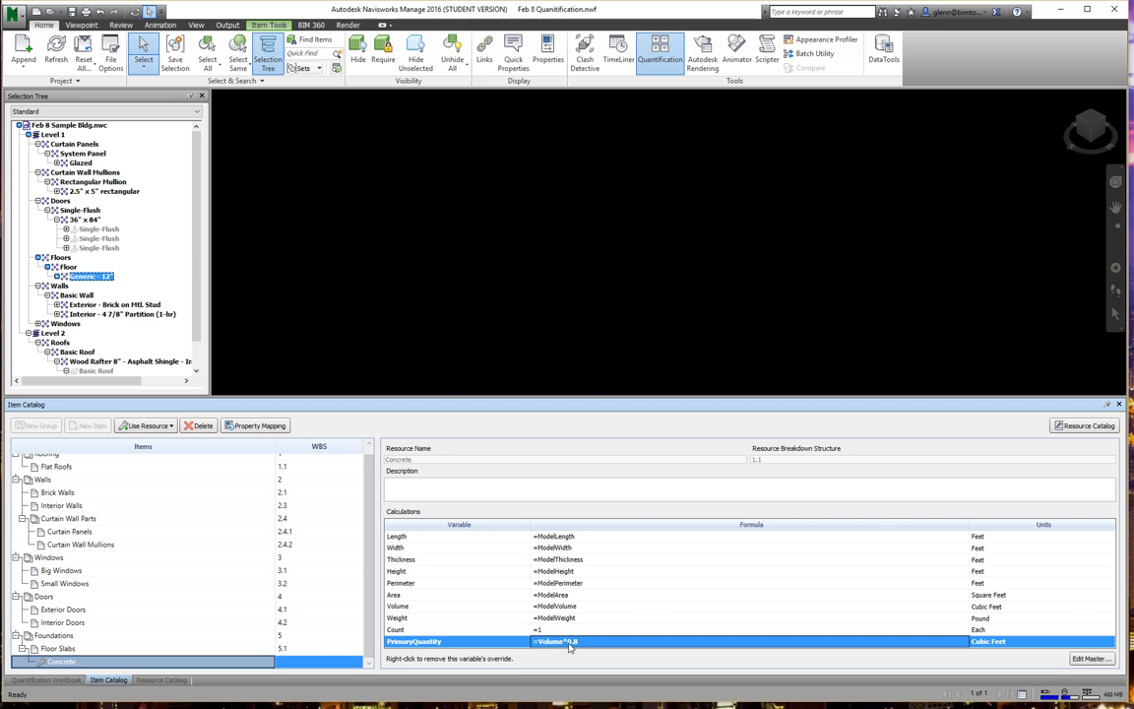
{"action": "left_click", "coordinate": [580, 641]}
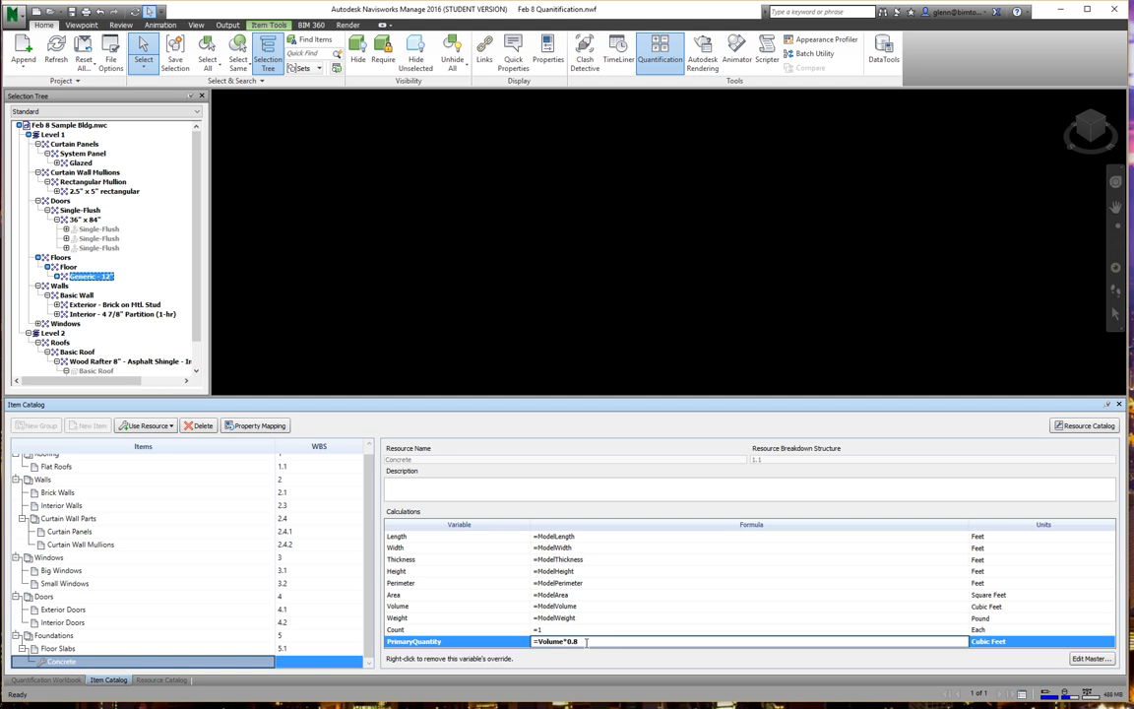
{"action": "key", "text": "BackSpace"}
{"action": "key", "text": "BackSpace"}
{"action": "type", "text": "1.05"}
{"action": "key", "text": "Return"}
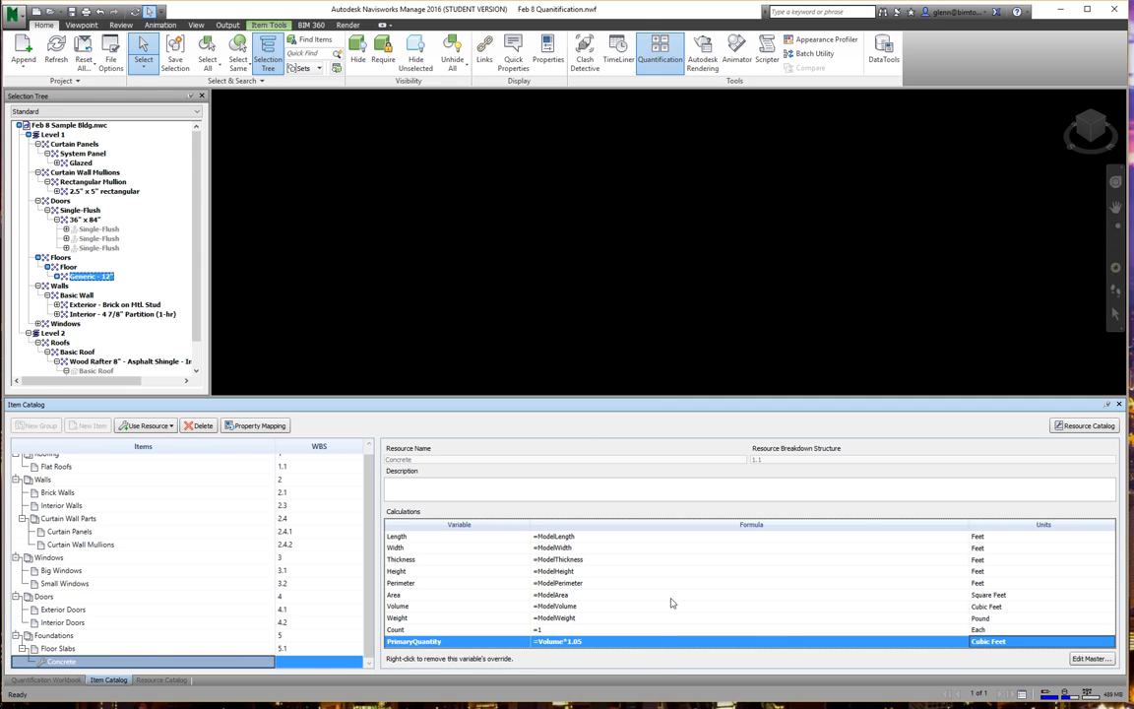
{"action": "left_click", "coordinate": [701, 607]}
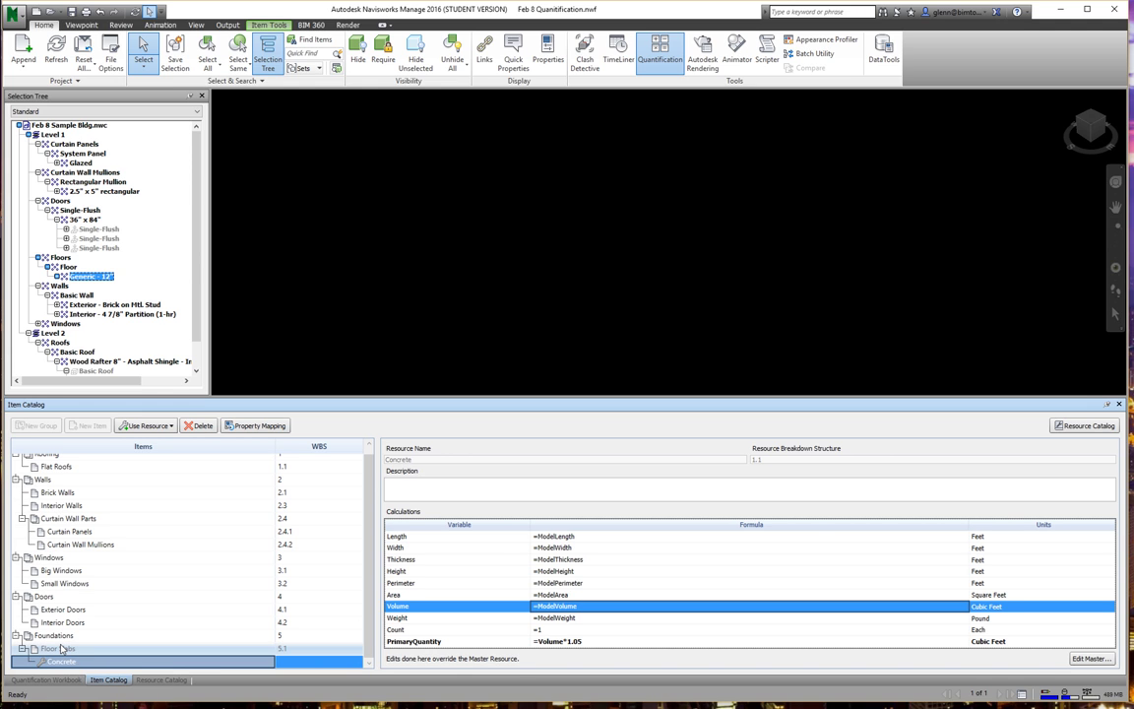
- Review the takeoff quantities of the Floor Slabs item and its Concrete resource in the Quantification Workbook
{"action": "left_click", "coordinate": [46, 681]}
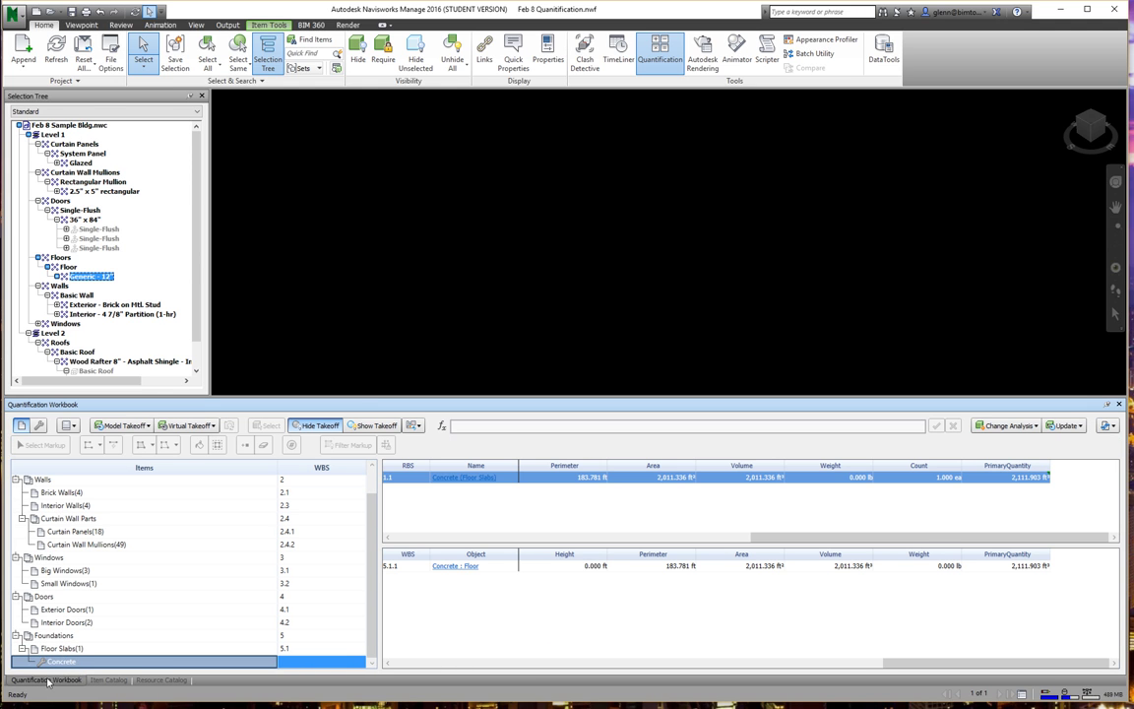
{"action": "left_click", "coordinate": [65, 648]}
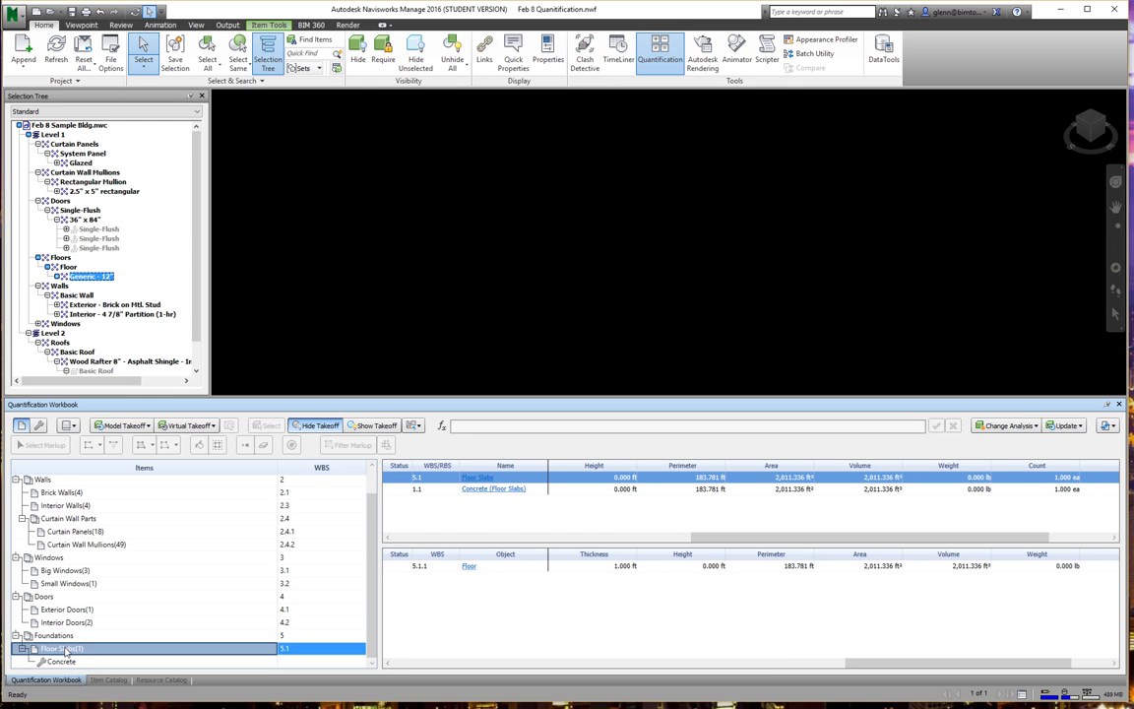
{"action": "left_click", "coordinate": [59, 661]}
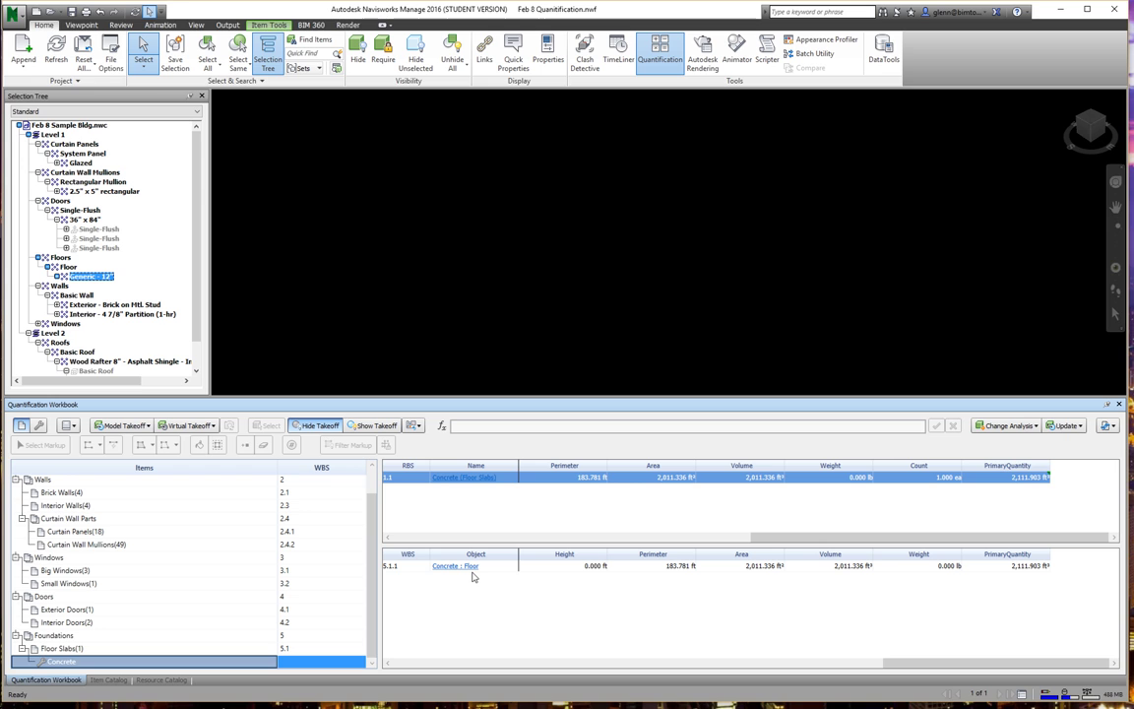
- Assign the existing master resource Sheetrock from the Materials group to the Interior Walls item in the item catalog
{"action": "left_click", "coordinate": [66, 506]}
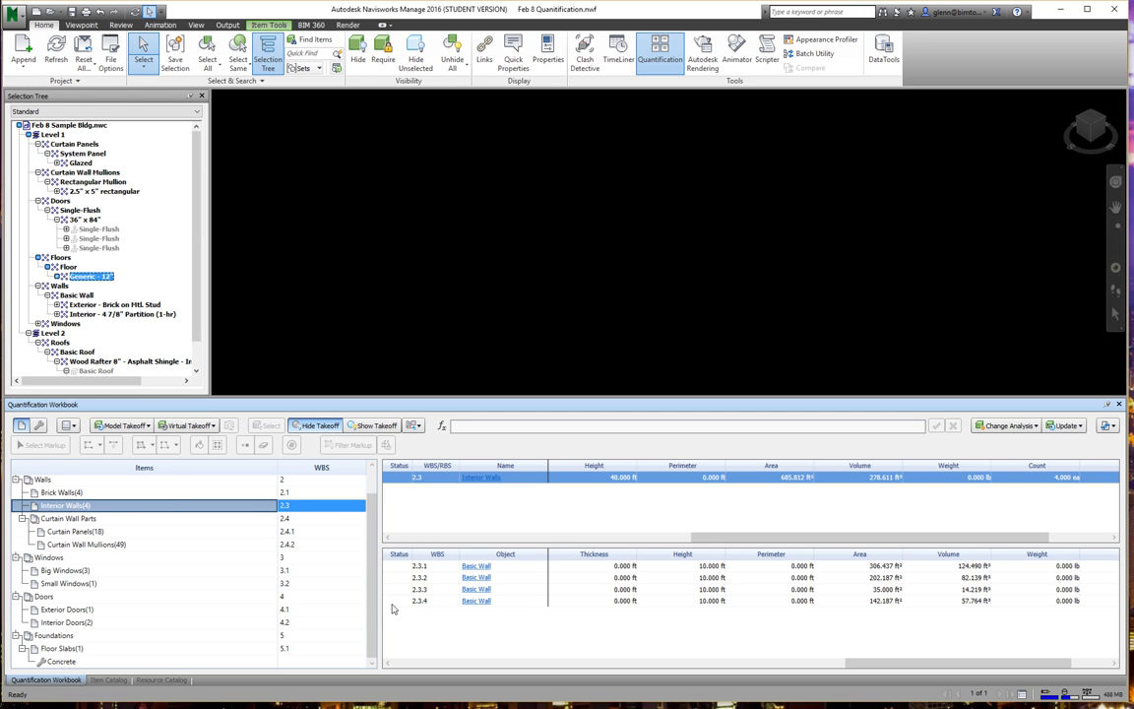
{"action": "left_click", "coordinate": [109, 679]}
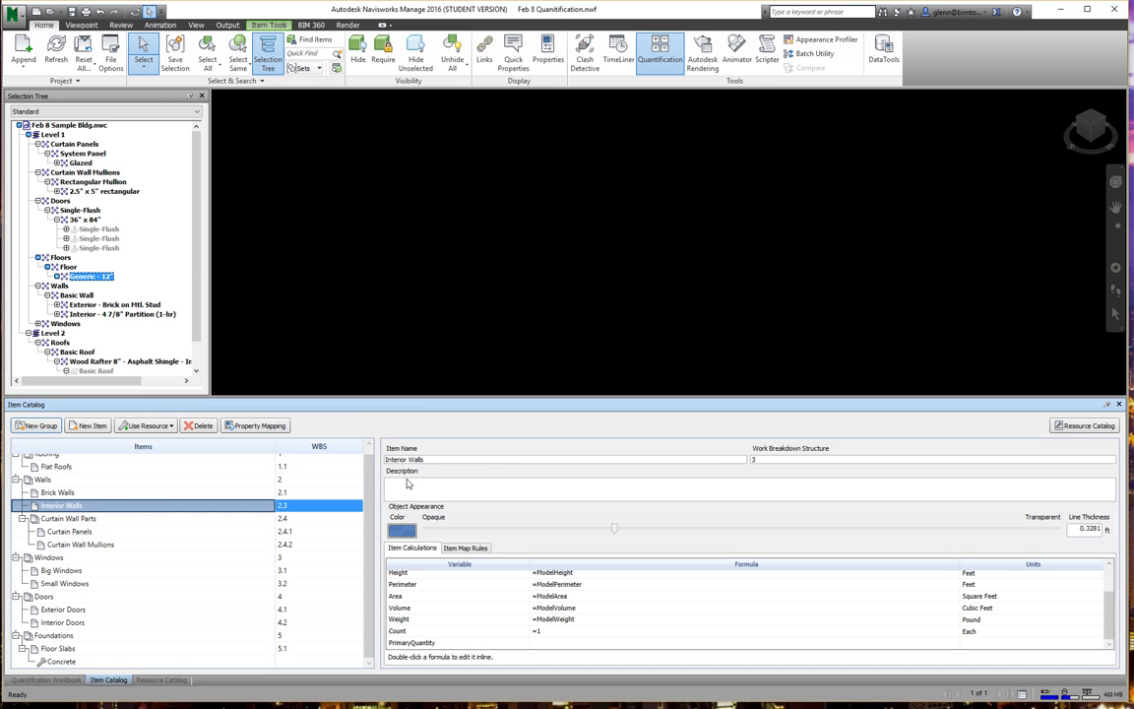
{"action": "left_click", "coordinate": [368, 448]}
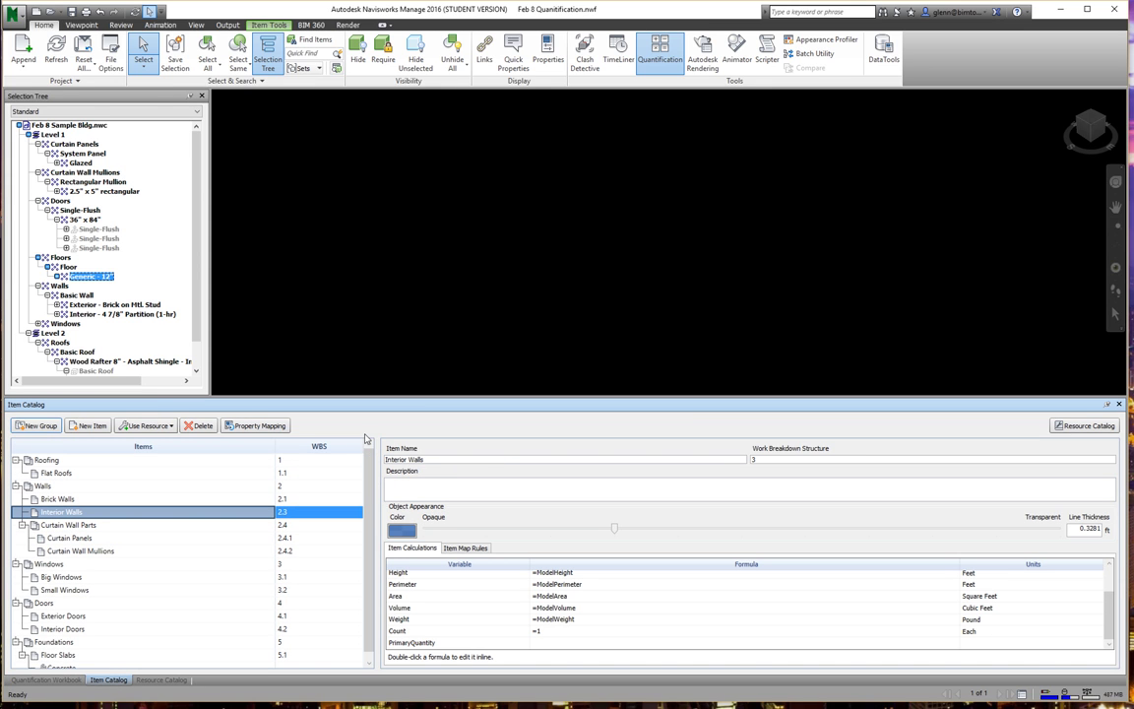
{"action": "left_click", "coordinate": [69, 513]}
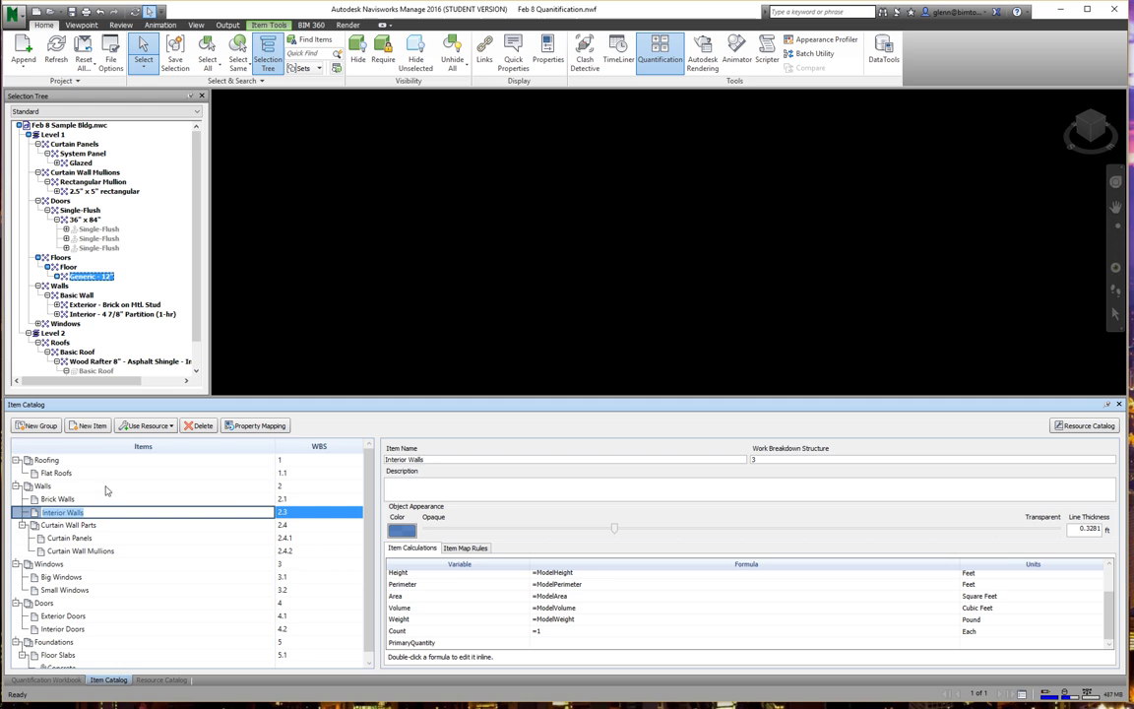
{"action": "left_click", "coordinate": [174, 425]}
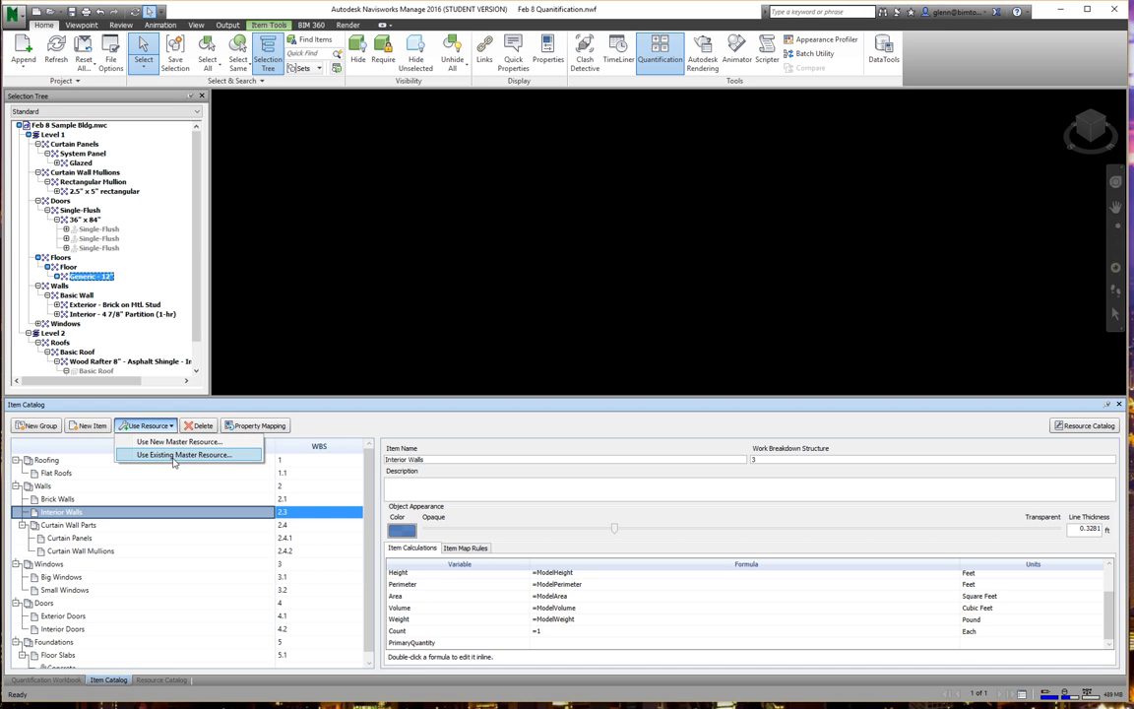
{"action": "left_click", "coordinate": [173, 456]}
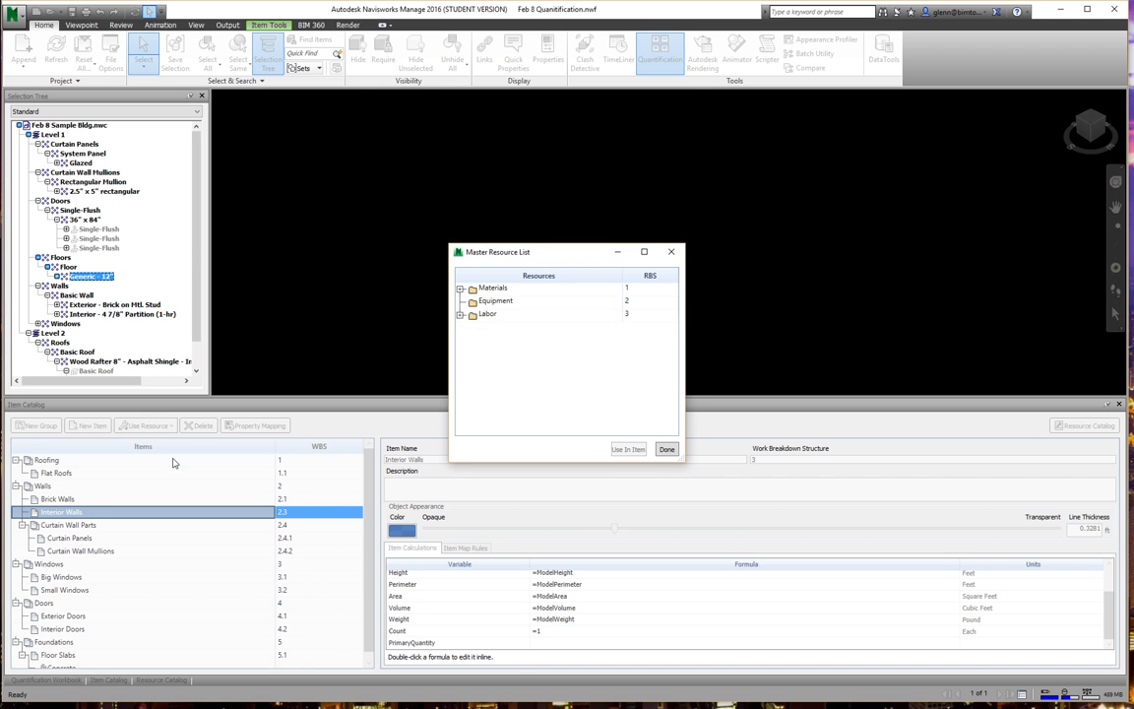
{"action": "left_click", "coordinate": [460, 288]}
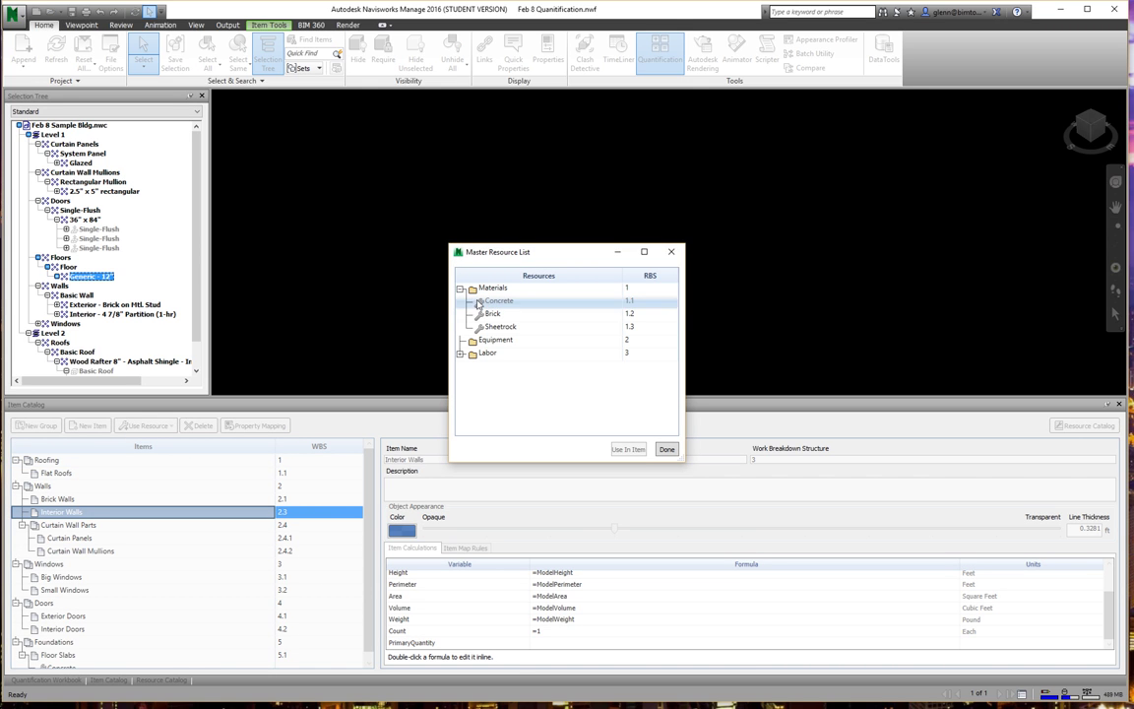
{"action": "left_click", "coordinate": [492, 327]}
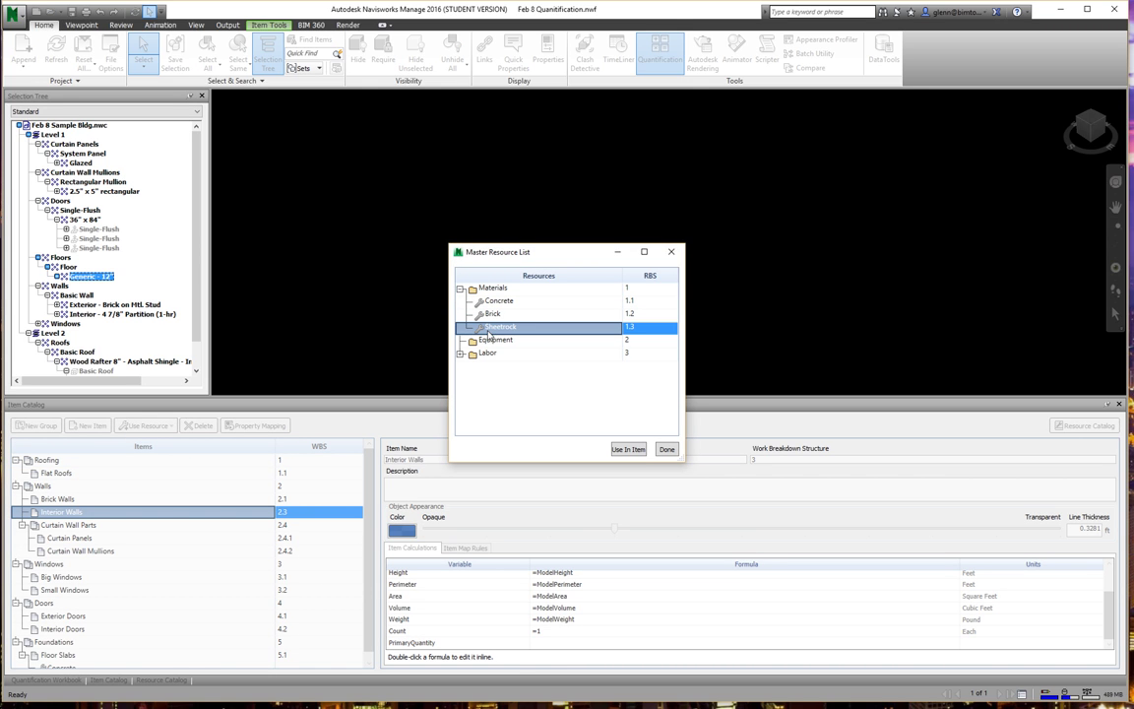
{"action": "left_click", "coordinate": [630, 449]}
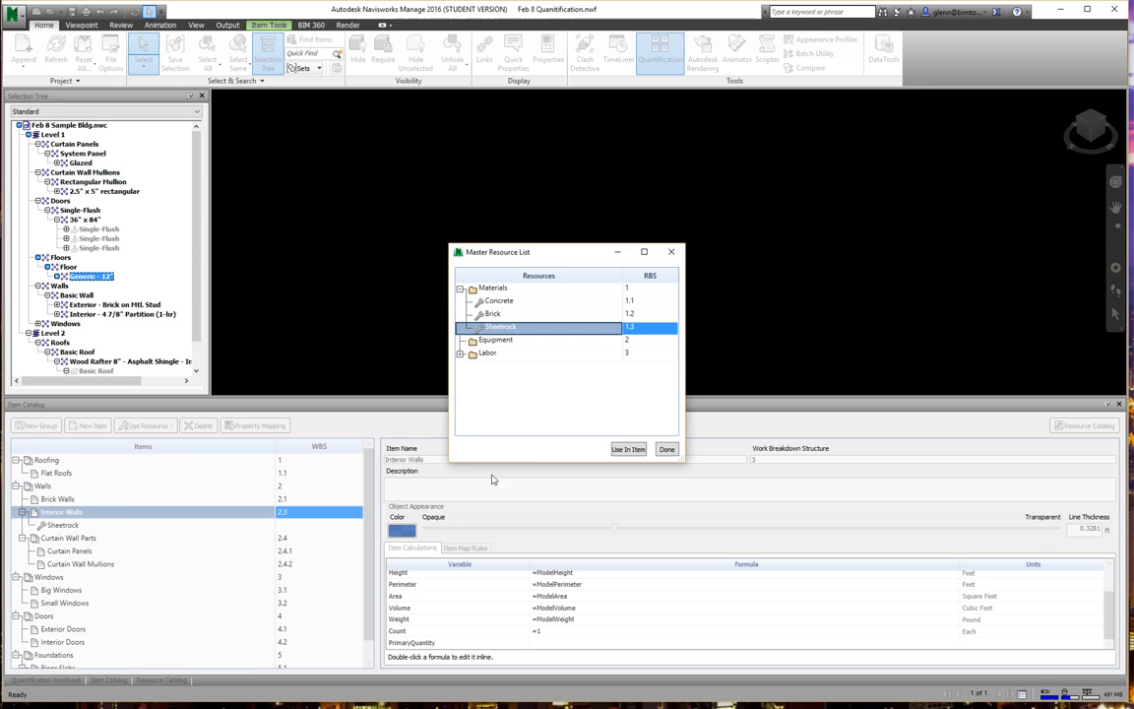
- Assign the Carpenter resource from the Labor group to Interior Walls as well and close the master resource list
{"action": "left_click", "coordinate": [460, 352]}
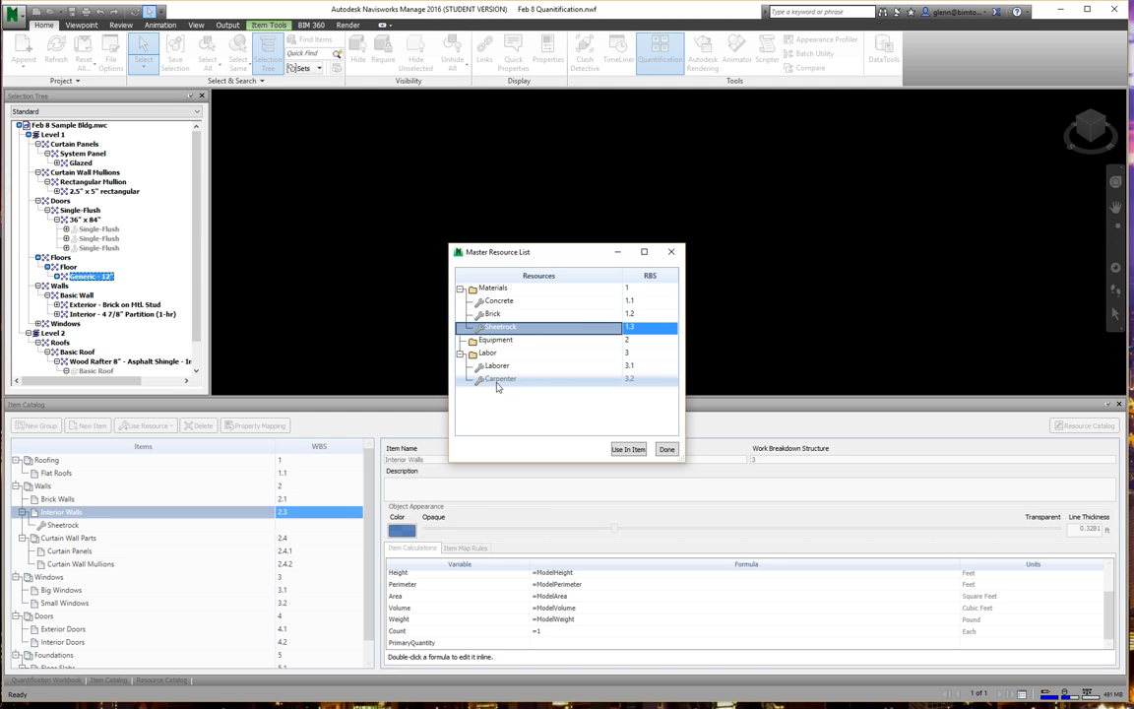
{"action": "left_click", "coordinate": [497, 383]}
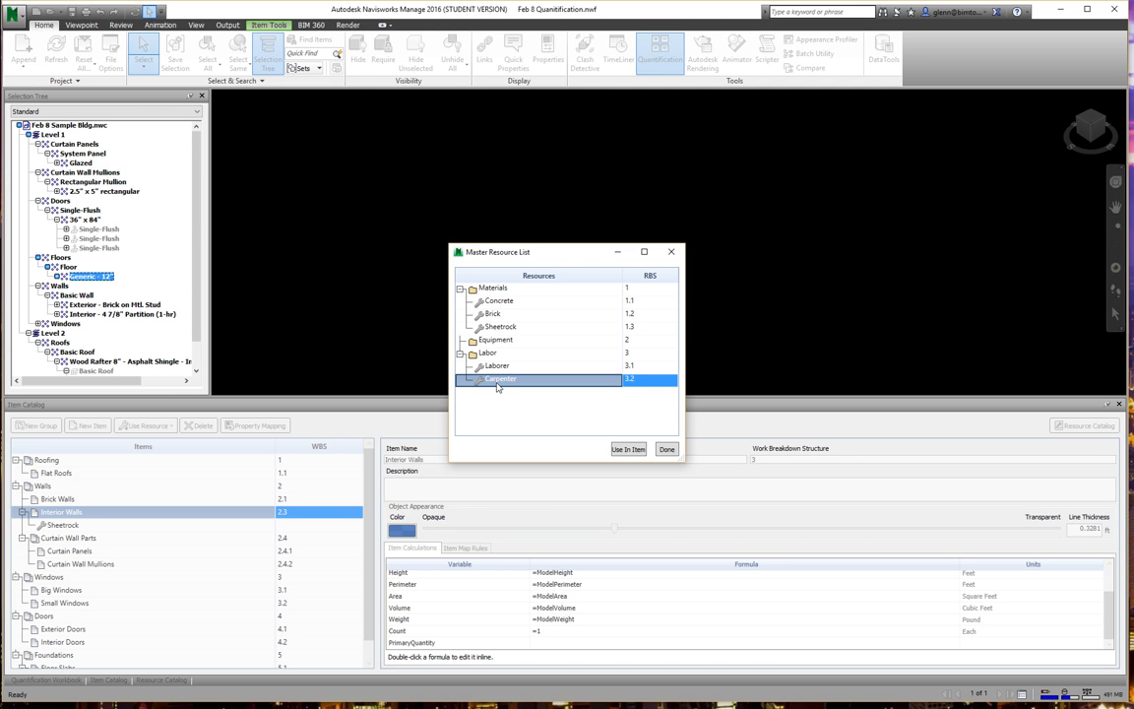
{"action": "left_click", "coordinate": [637, 450]}
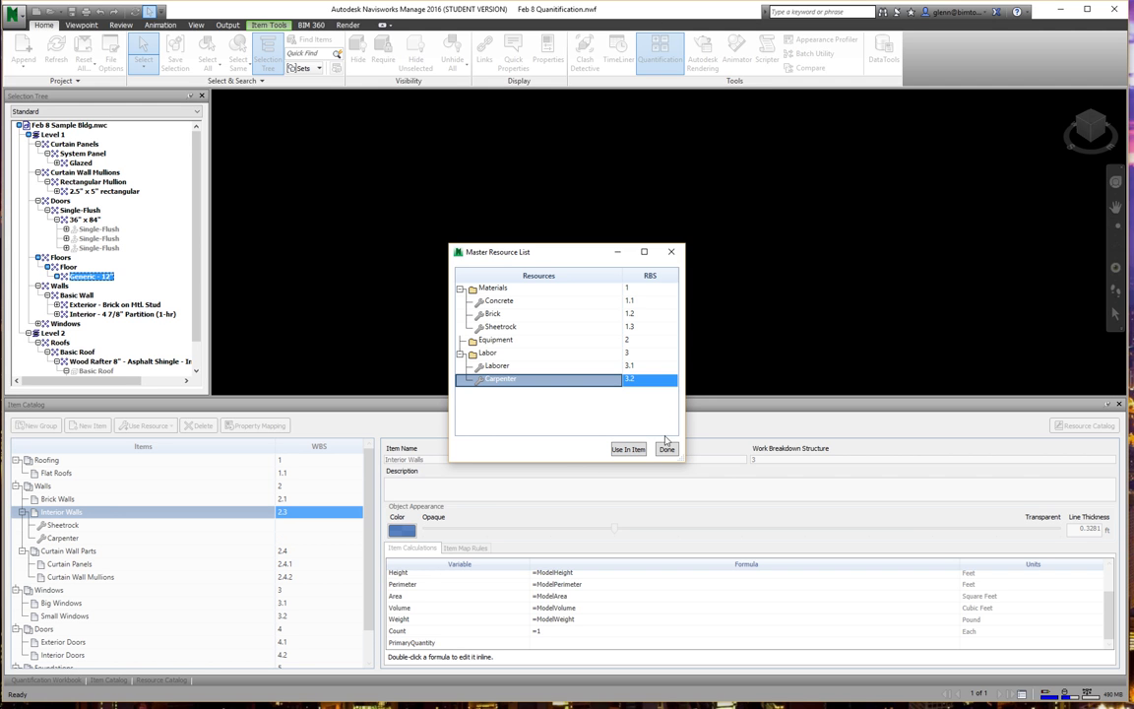
{"action": "left_click", "coordinate": [666, 450]}
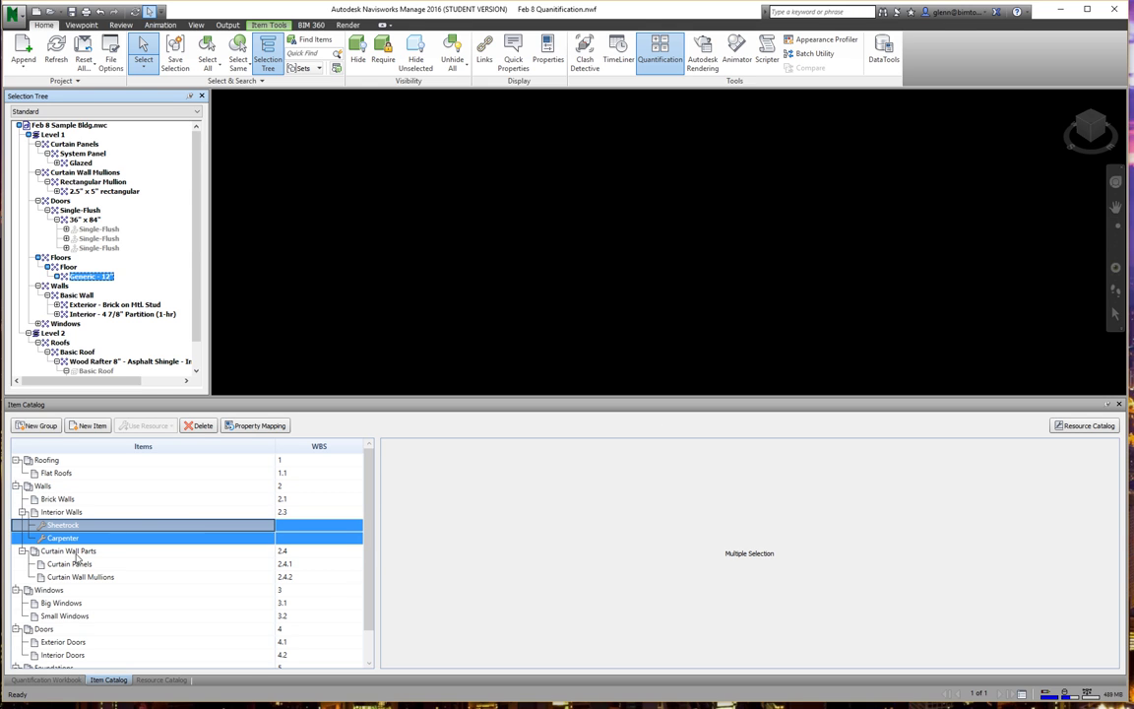
- Set the primary quantity formula of the Sheetrock resource under Interior Walls to =2*Area
{"action": "left_click", "coordinate": [63, 552]}
{"action": "left_click", "coordinate": [65, 527]}
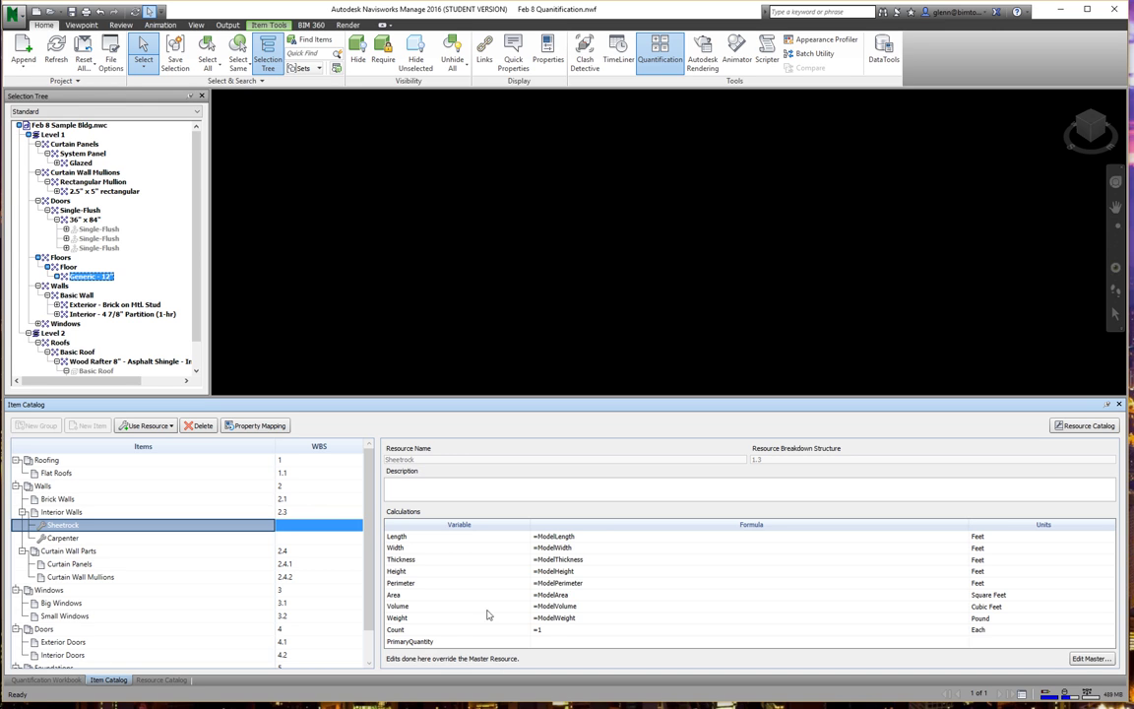
{"action": "left_click", "coordinate": [542, 642]}
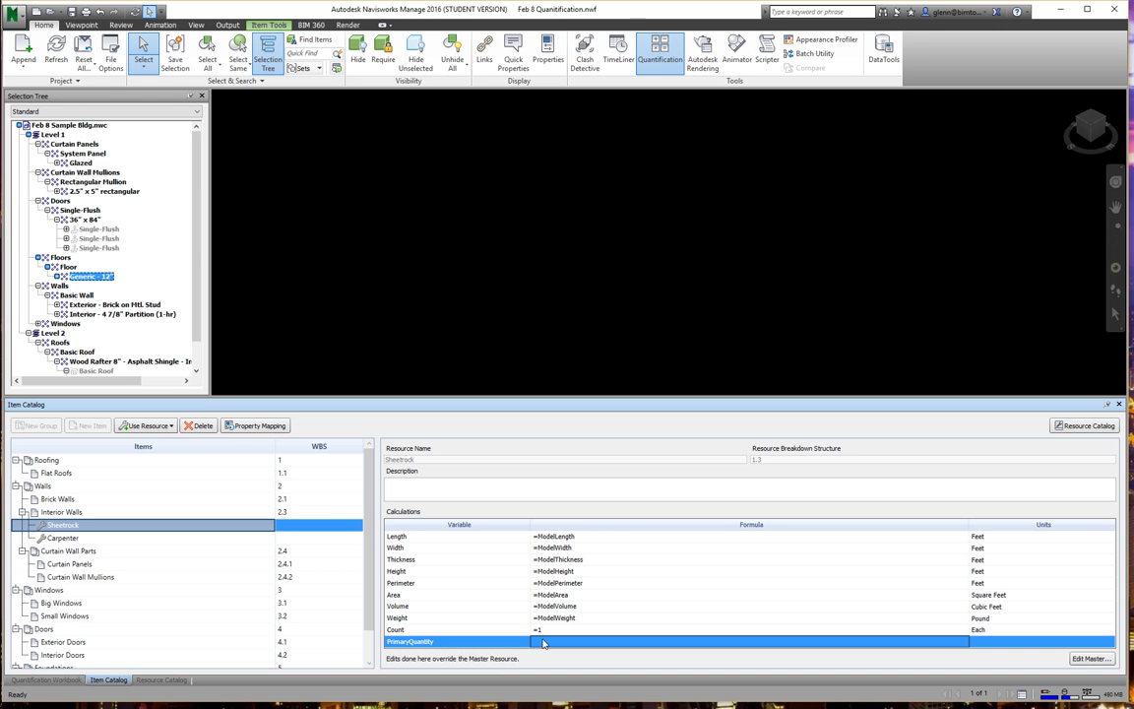
{"action": "left_click", "coordinate": [542, 642]}
{"action": "type", "text": "="}
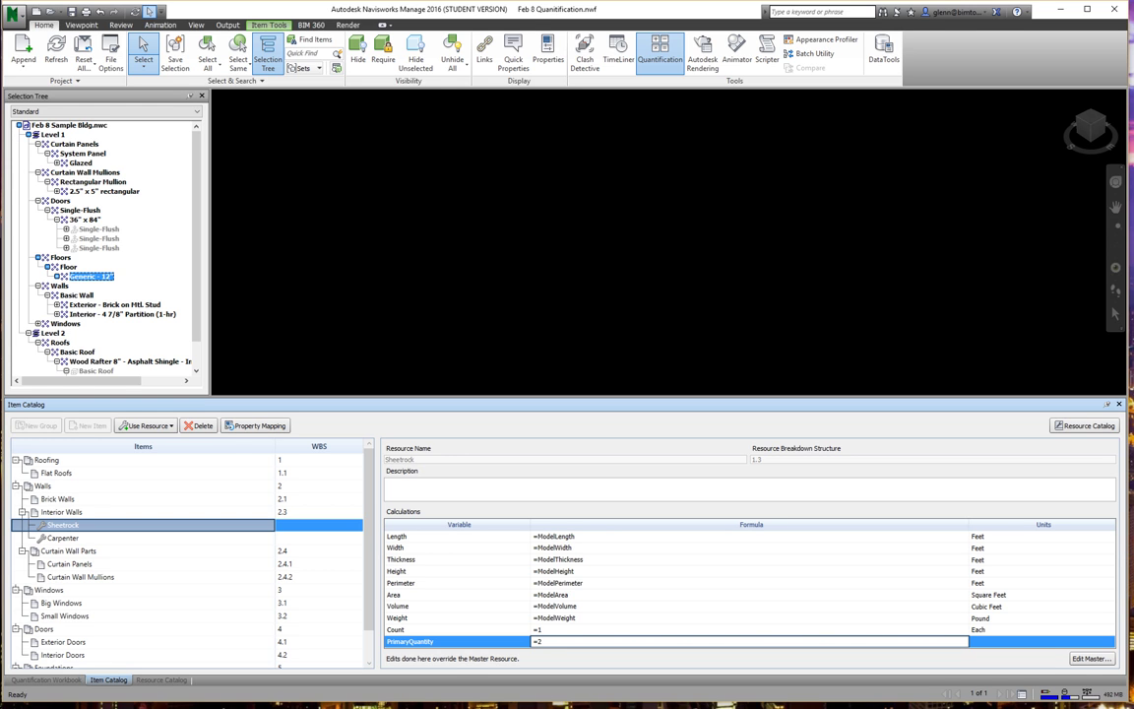
{"action": "type", "text": "2 * Area"}
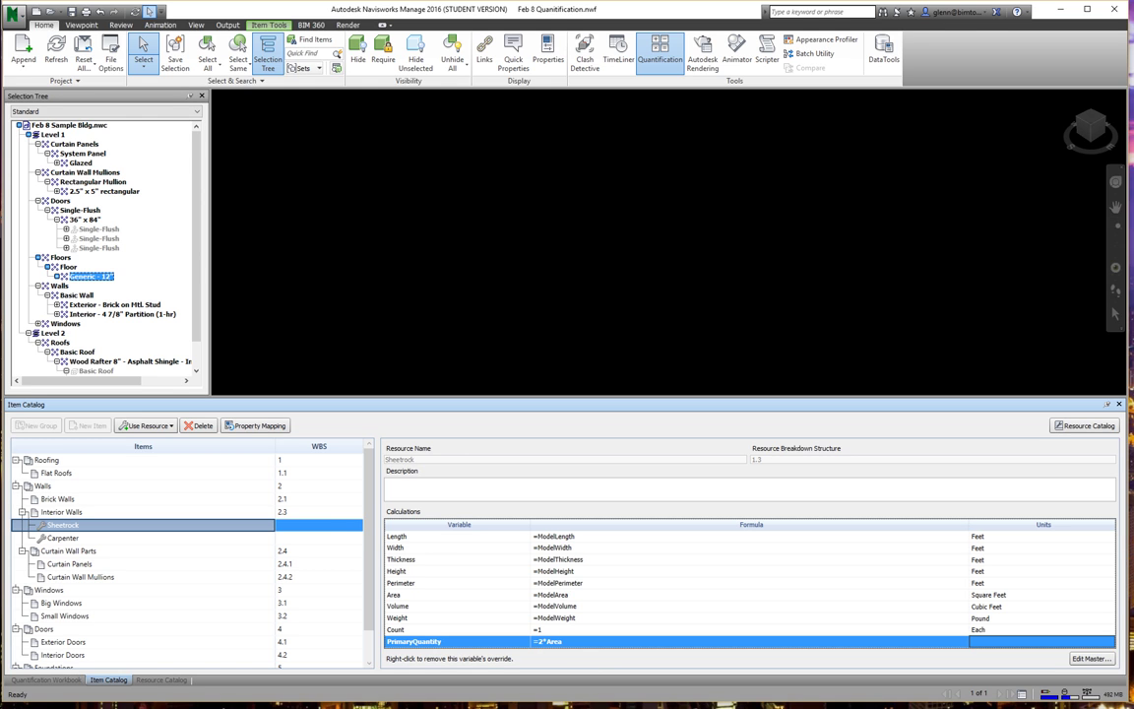
- Set the primary quantity formula of the Carpenter resource under Interior Walls to =Area/50
{"action": "left_click", "coordinate": [63, 539]}
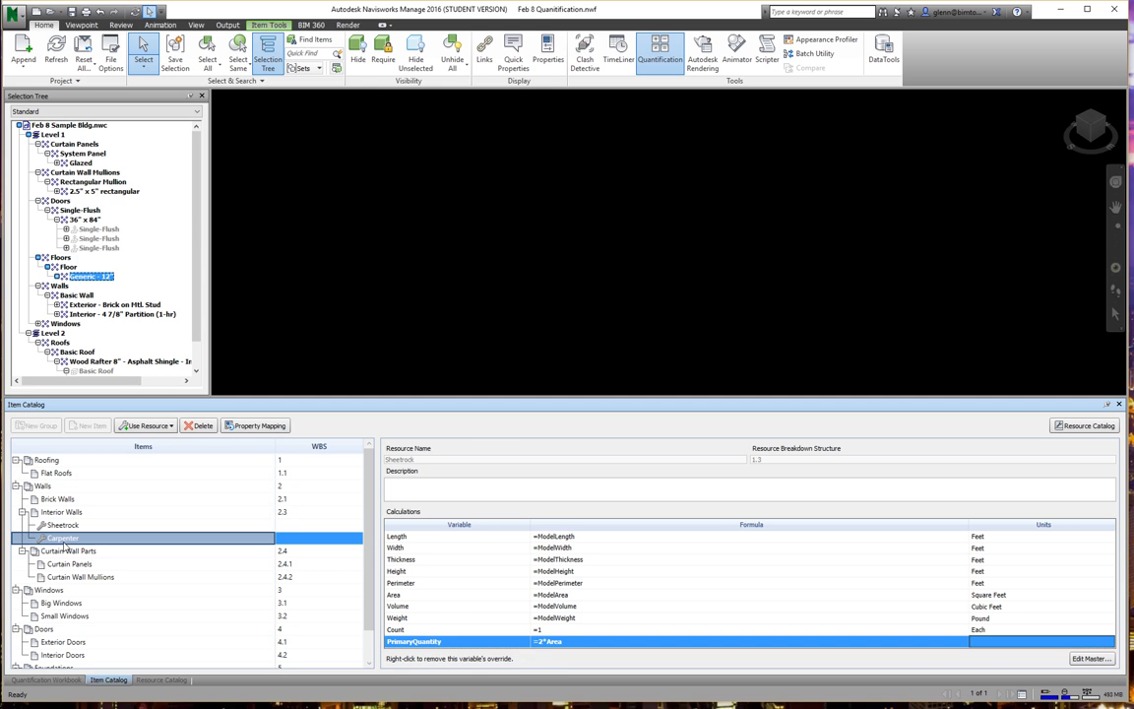
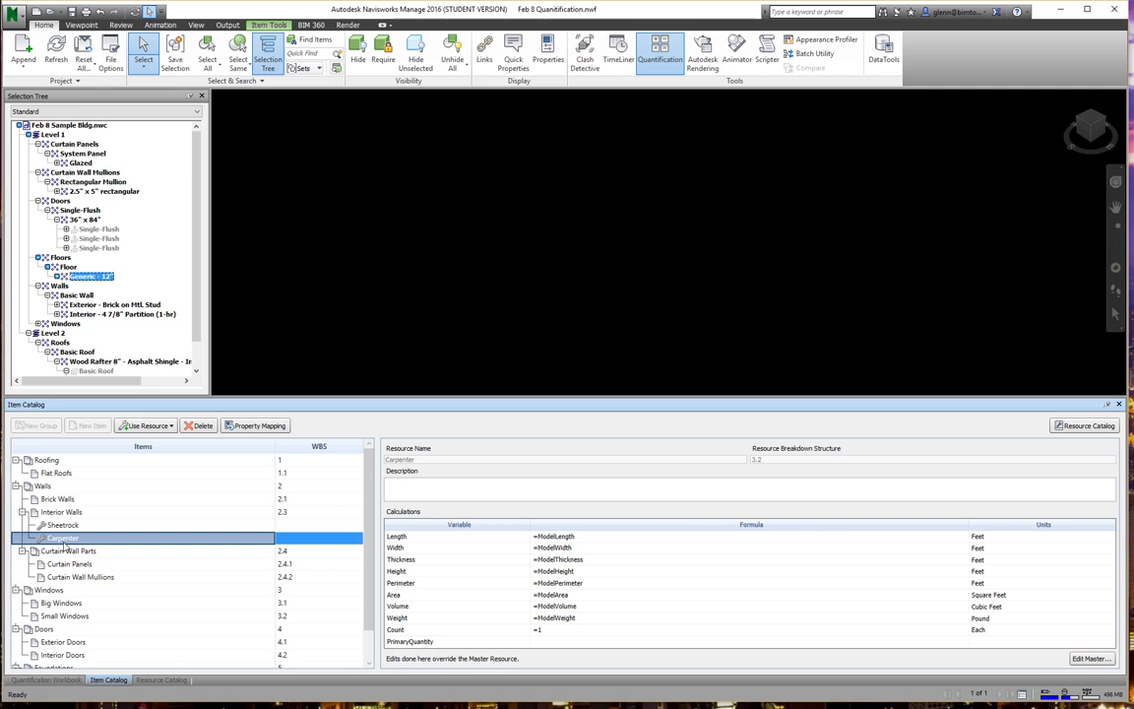
{"action": "left_click", "coordinate": [564, 641]}
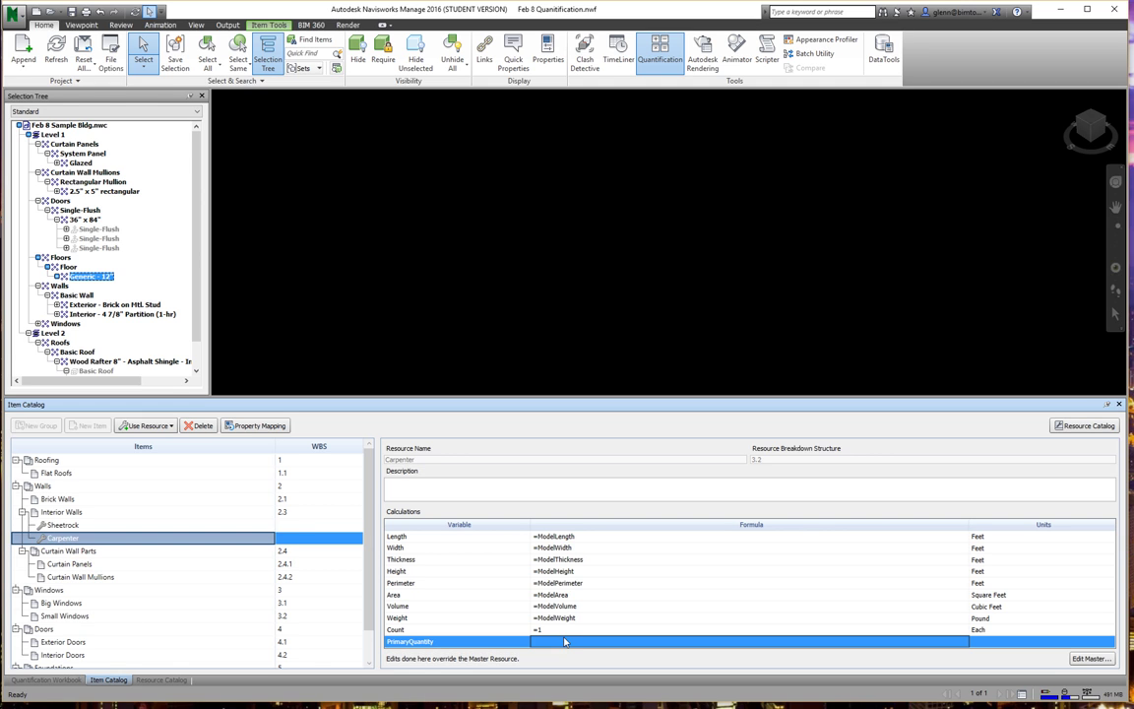
{"action": "left_click", "coordinate": [563, 641]}
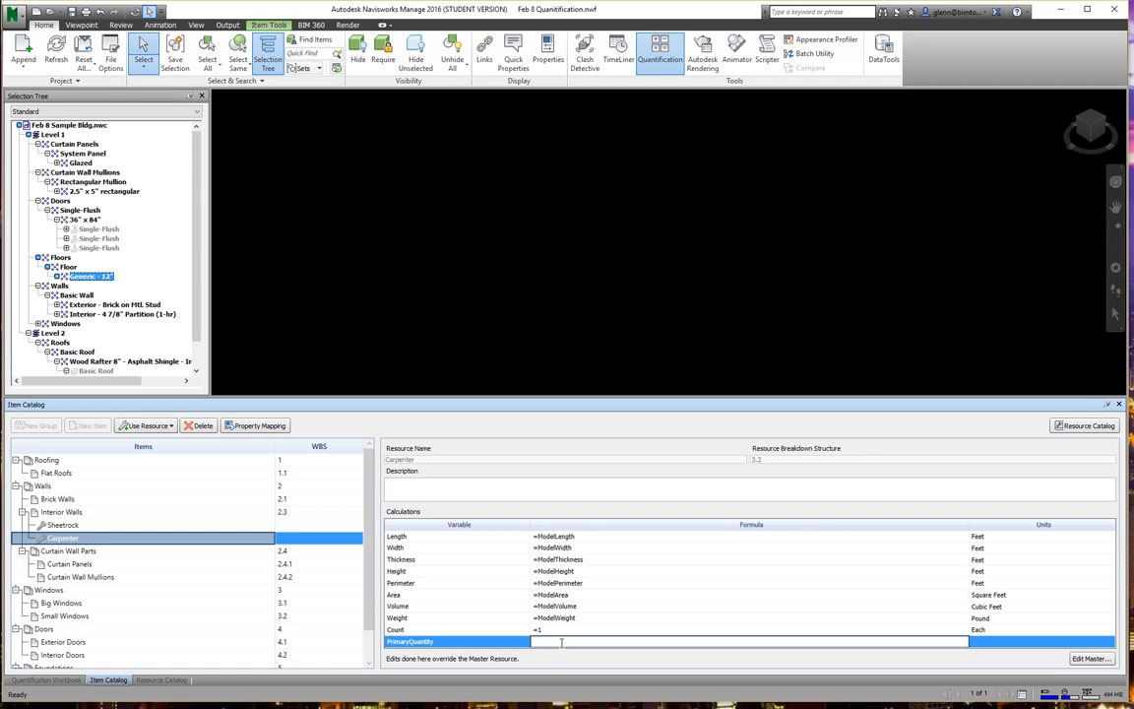
{"action": "type", "text": "=Area / 50"}
{"action": "key", "text": "Return"}
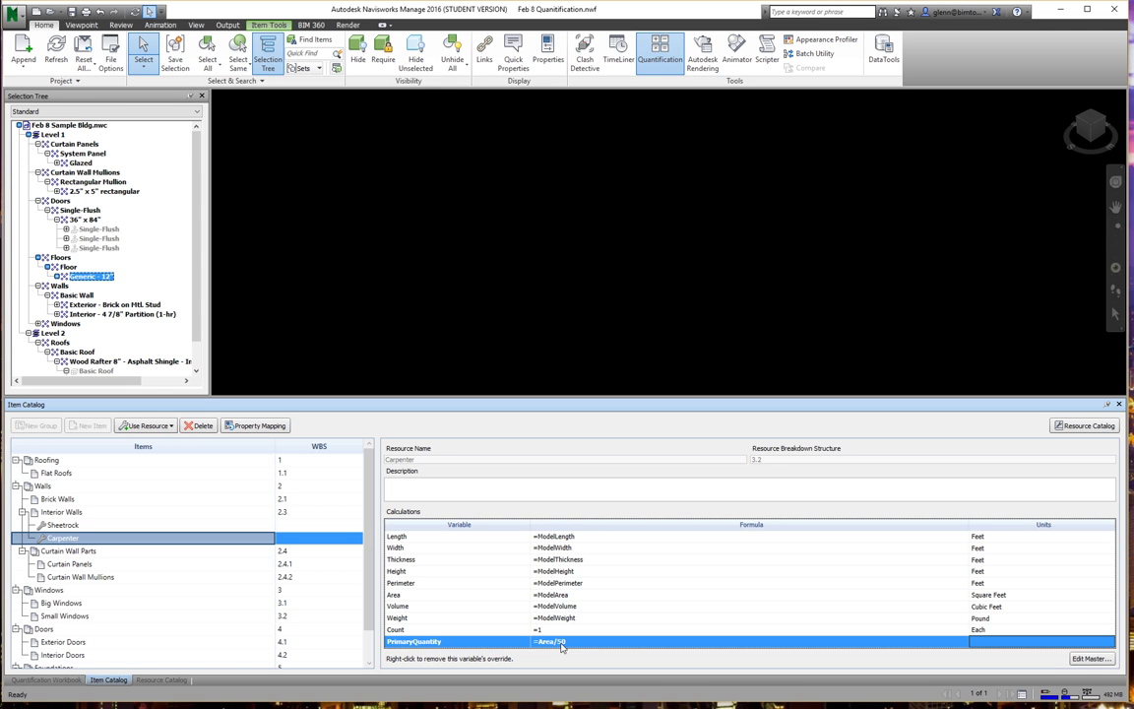
- Look through the units available for the primary quantity of the Carpenter resource under Interior Walls
{"action": "left_click", "coordinate": [1112, 639]}
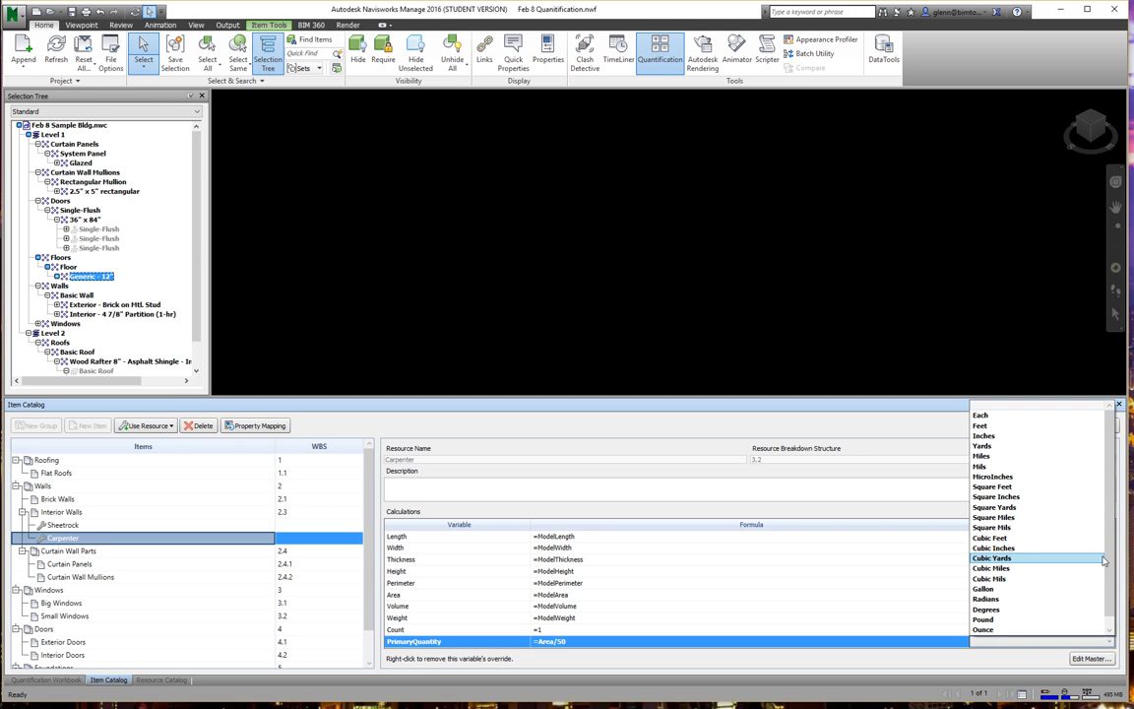
{"action": "scroll", "coordinate": [1111, 602], "scroll_direction": "down", "scroll_amount": 1}
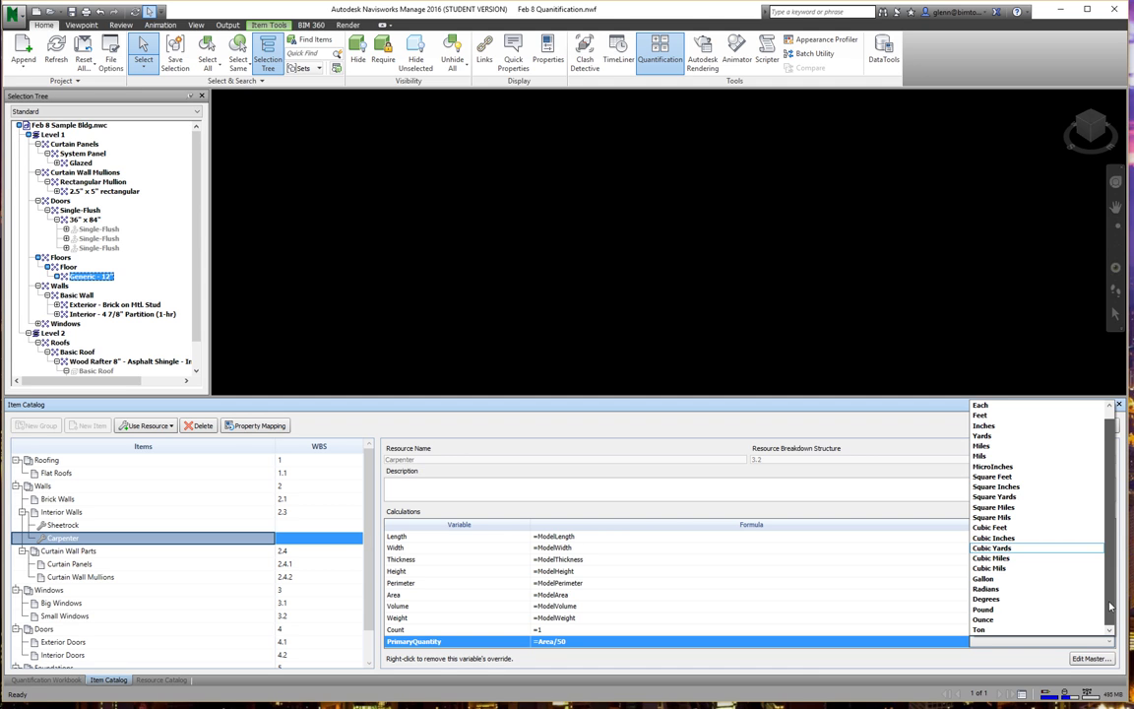
{"action": "scroll", "coordinate": [1100, 500], "scroll_direction": "up", "scroll_amount": 1}
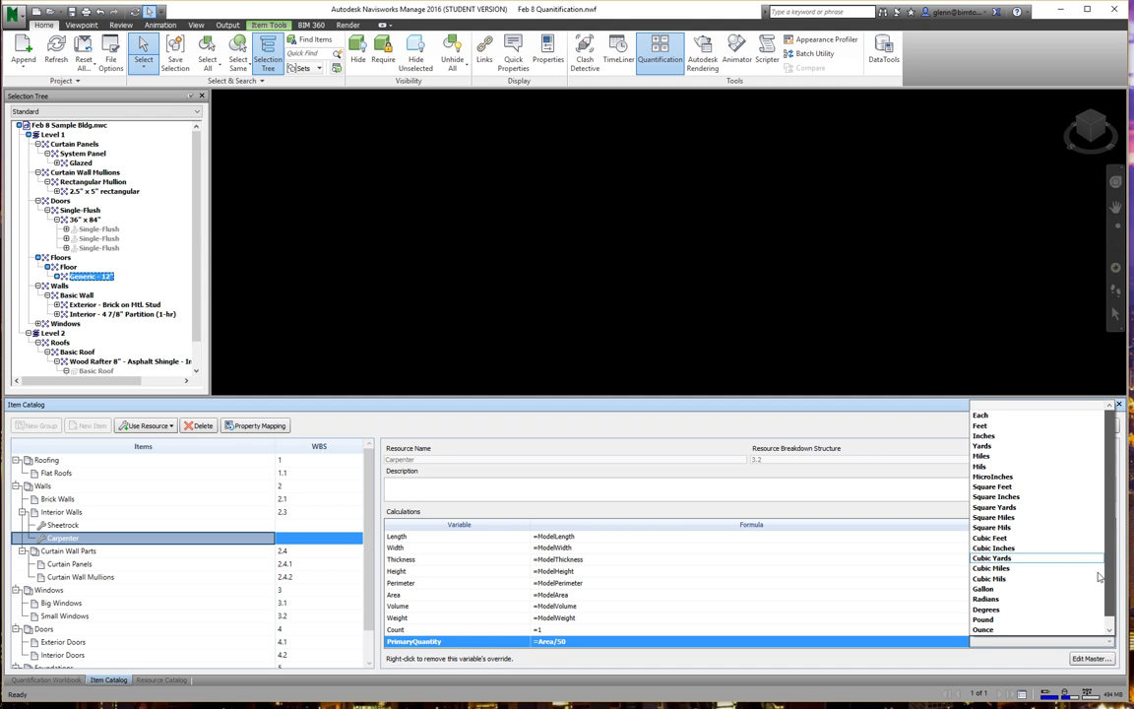
{"action": "scroll", "coordinate": [1099, 493], "scroll_direction": "down", "scroll_amount": 1}
{"action": "scroll", "coordinate": [1099, 477], "scroll_direction": "up", "scroll_amount": 1}
{"action": "scroll", "coordinate": [1099, 631], "scroll_direction": "down", "scroll_amount": 1}
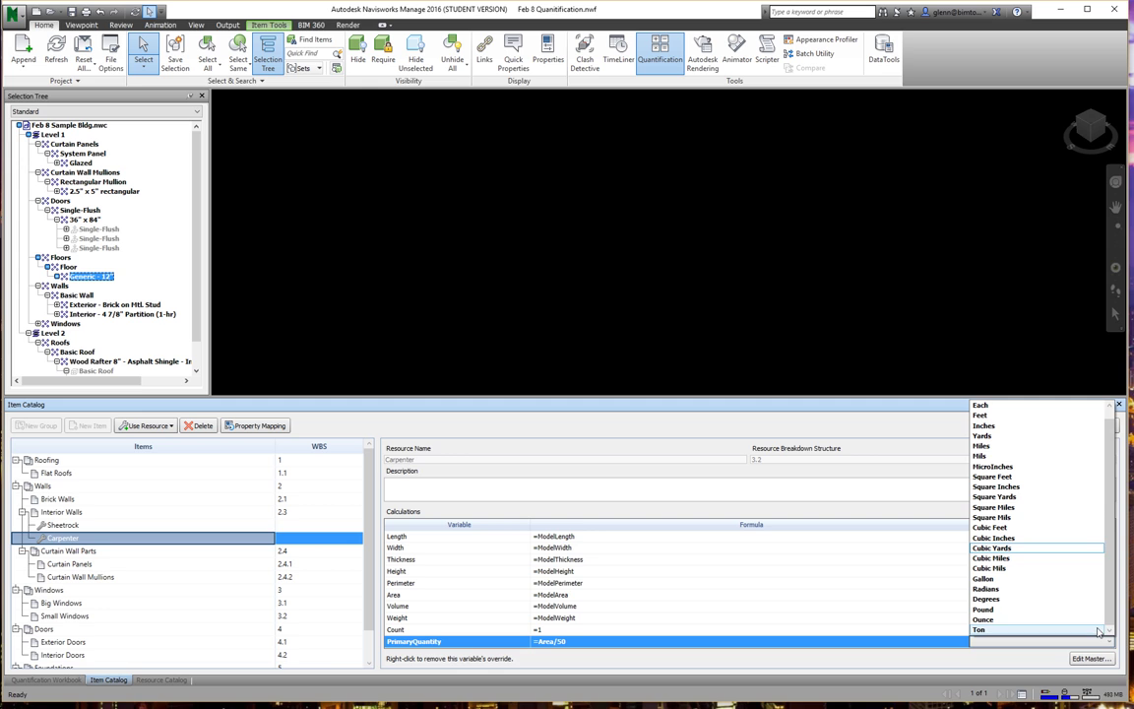
{"action": "left_click", "coordinate": [1045, 672]}
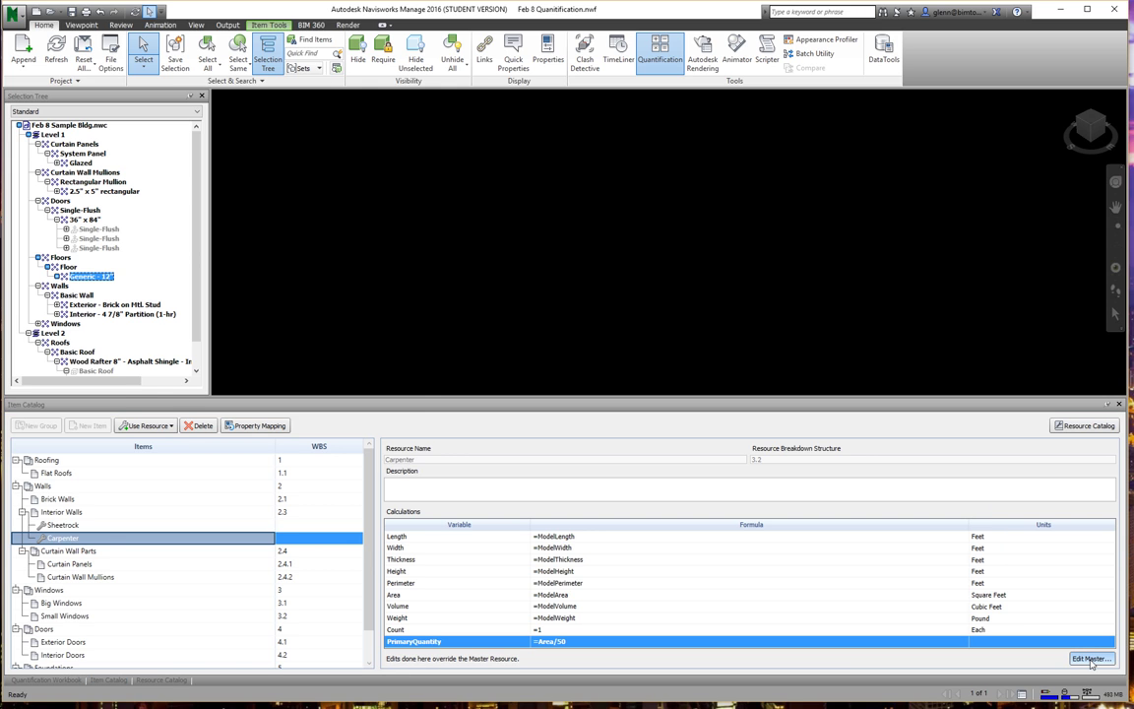
- Examine the resource calculations of the Carpenter master resource, including its primary quantity, and close its editor
{"action": "left_click", "coordinate": [1090, 658]}
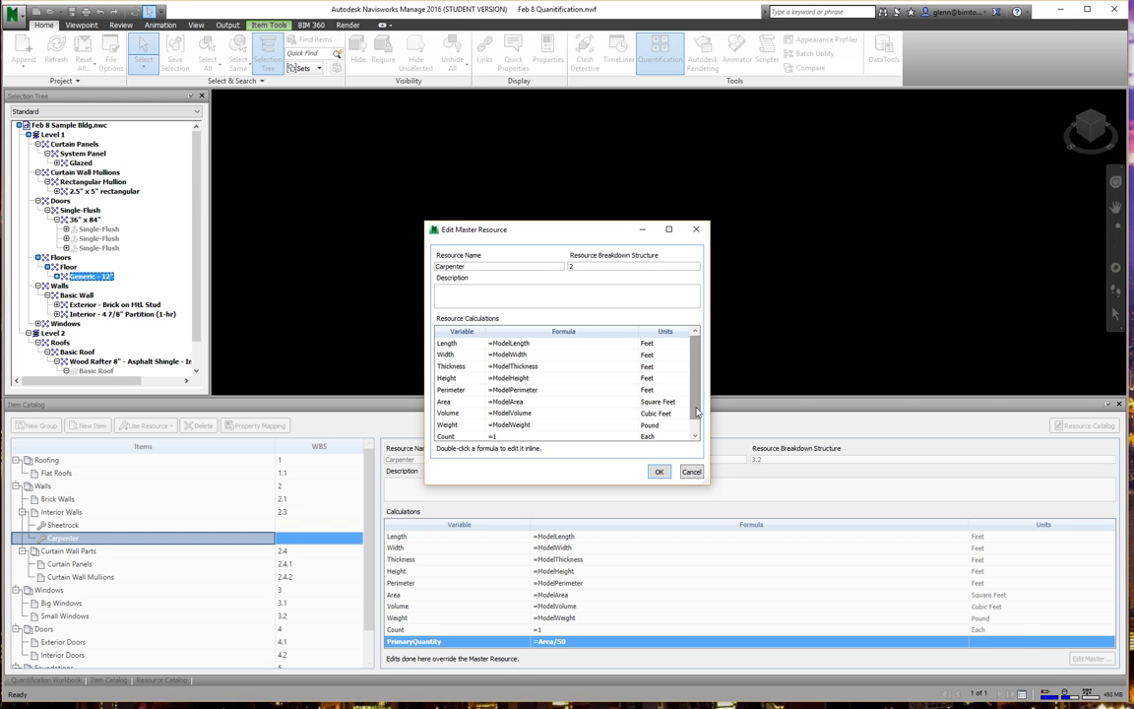
{"action": "left_click_drag", "start_coordinate": [696, 411], "coordinate": [690, 453]}
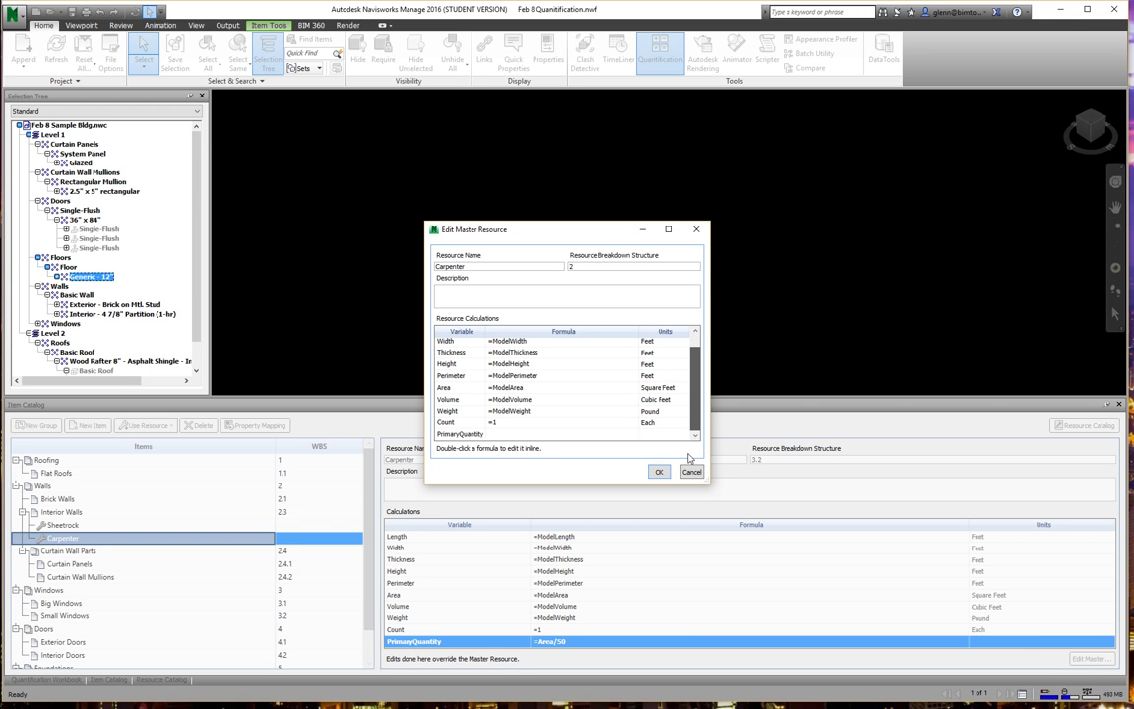
{"action": "scroll", "coordinate": [618, 331], "scroll_direction": "up", "scroll_amount": 1}
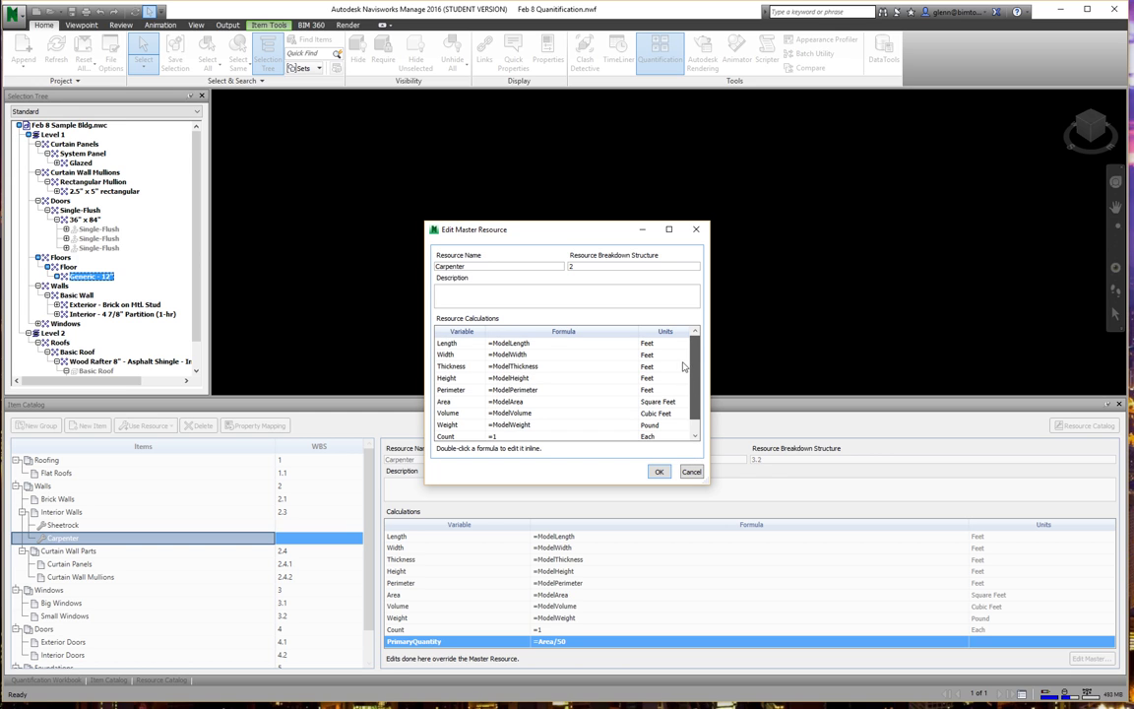
{"action": "scroll", "coordinate": [617, 347], "scroll_direction": "down", "scroll_amount": 1}
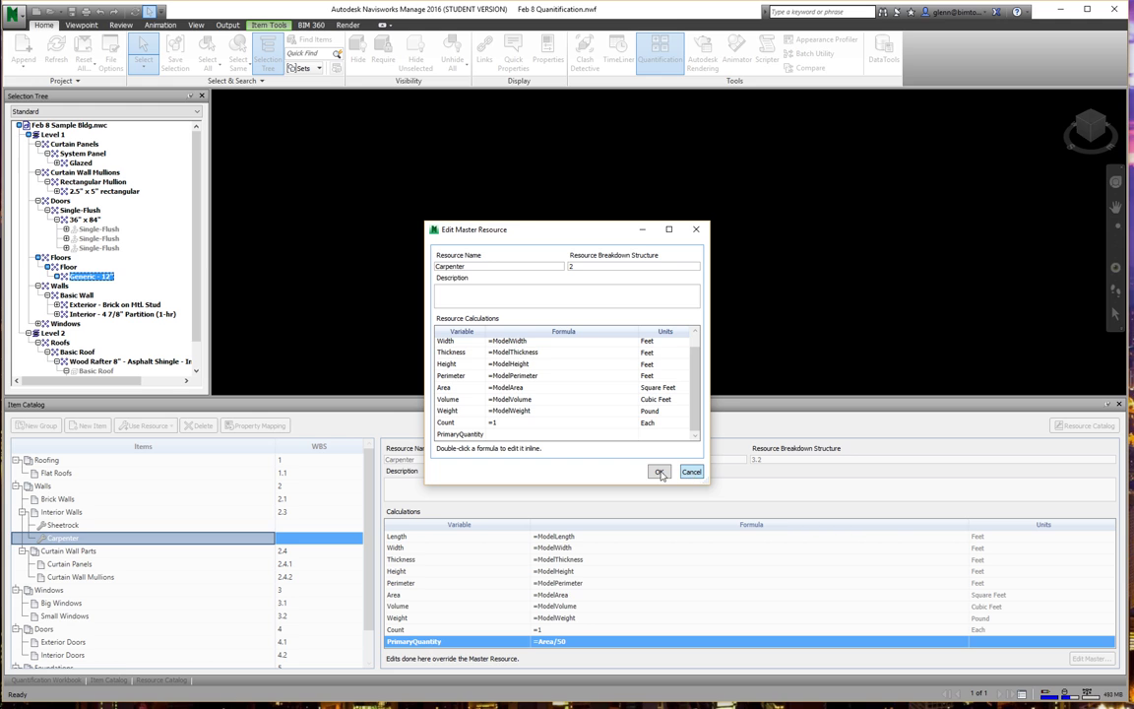
{"action": "left_click", "coordinate": [657, 471]}
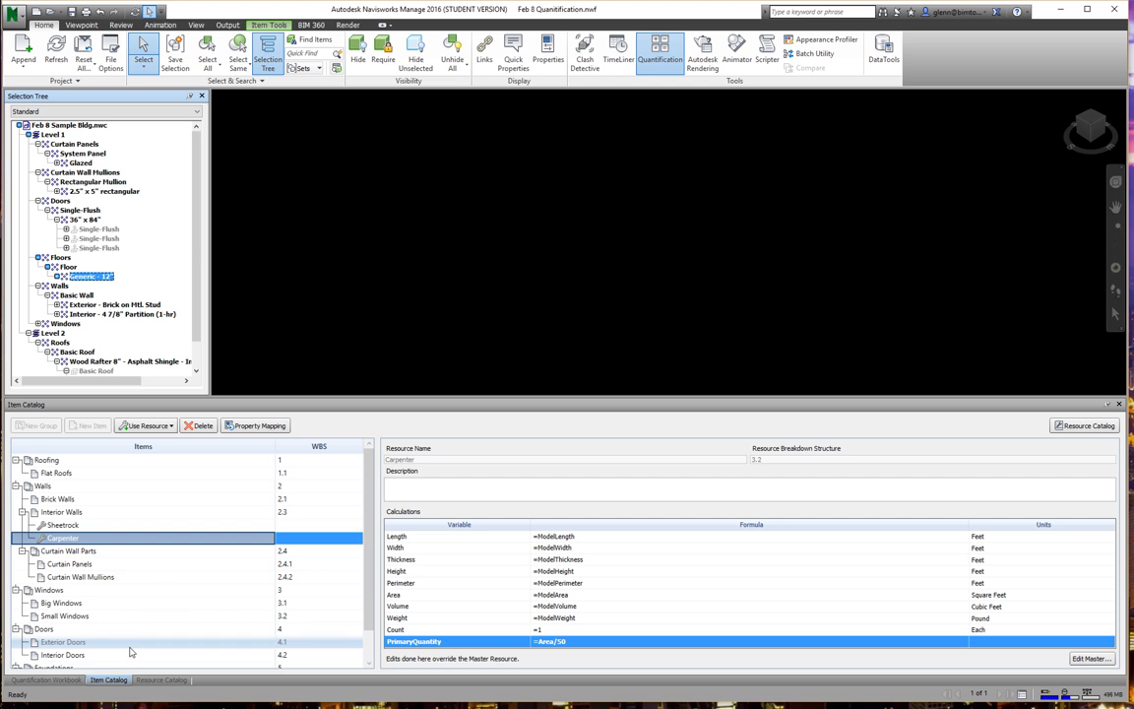
- Check the primary quantities of Interior Walls, Sheetrock and Carpenter in the Quantification Workbook
{"action": "left_click", "coordinate": [46, 680]}
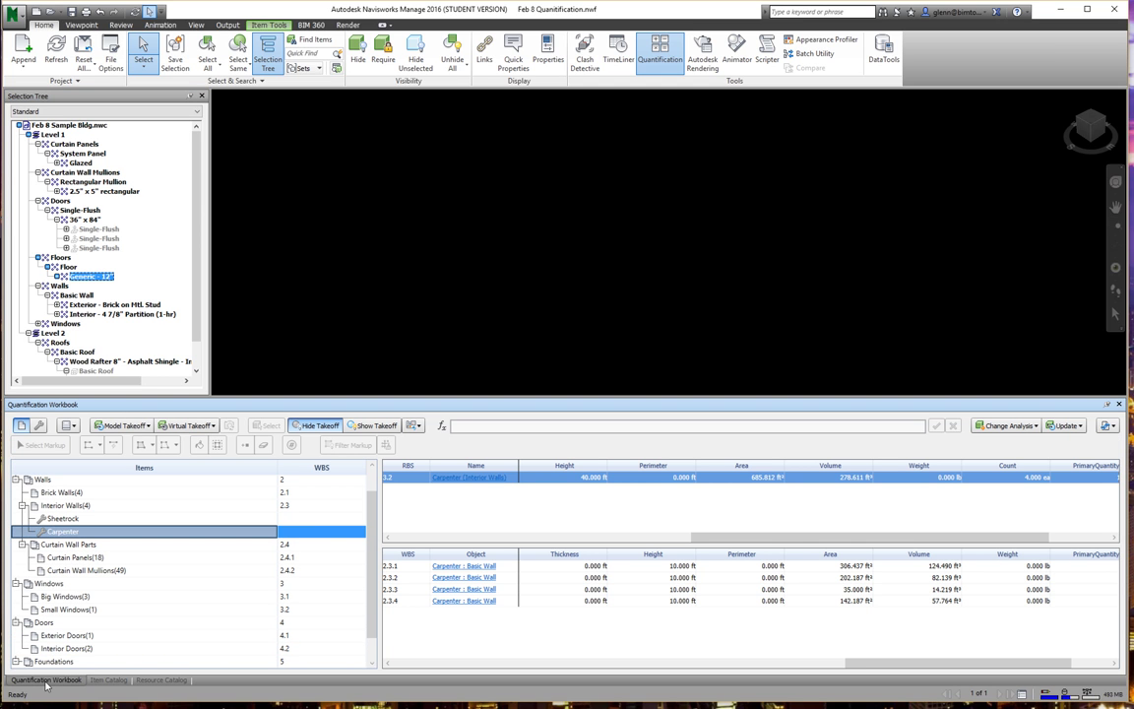
{"action": "left_click", "coordinate": [65, 506]}
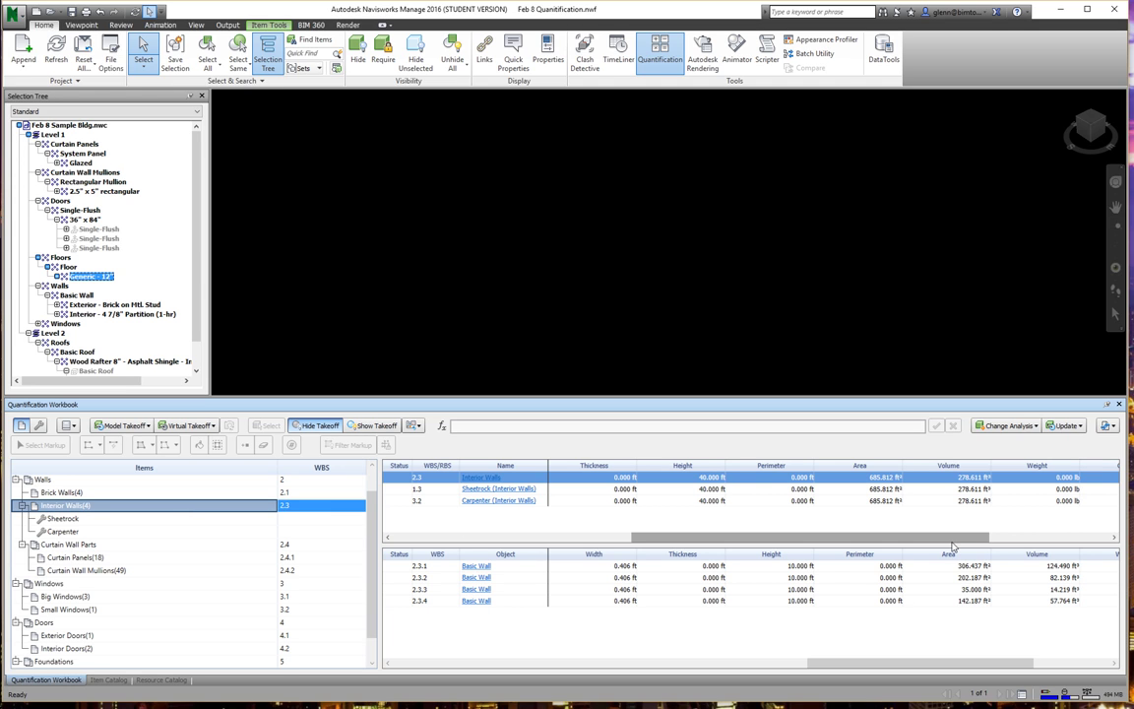
{"action": "left_click_drag", "start_coordinate": [984, 537], "coordinate": [1115, 534]}
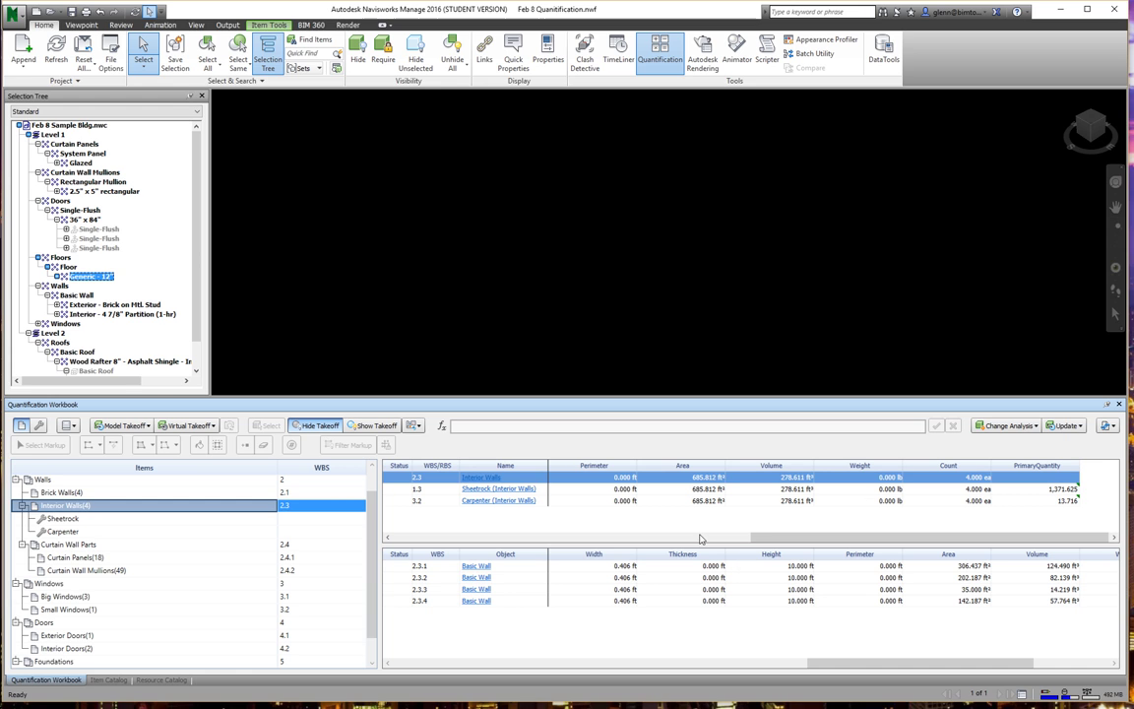
{"action": "left_click_drag", "start_coordinate": [854, 662], "coordinate": [650, 650]}
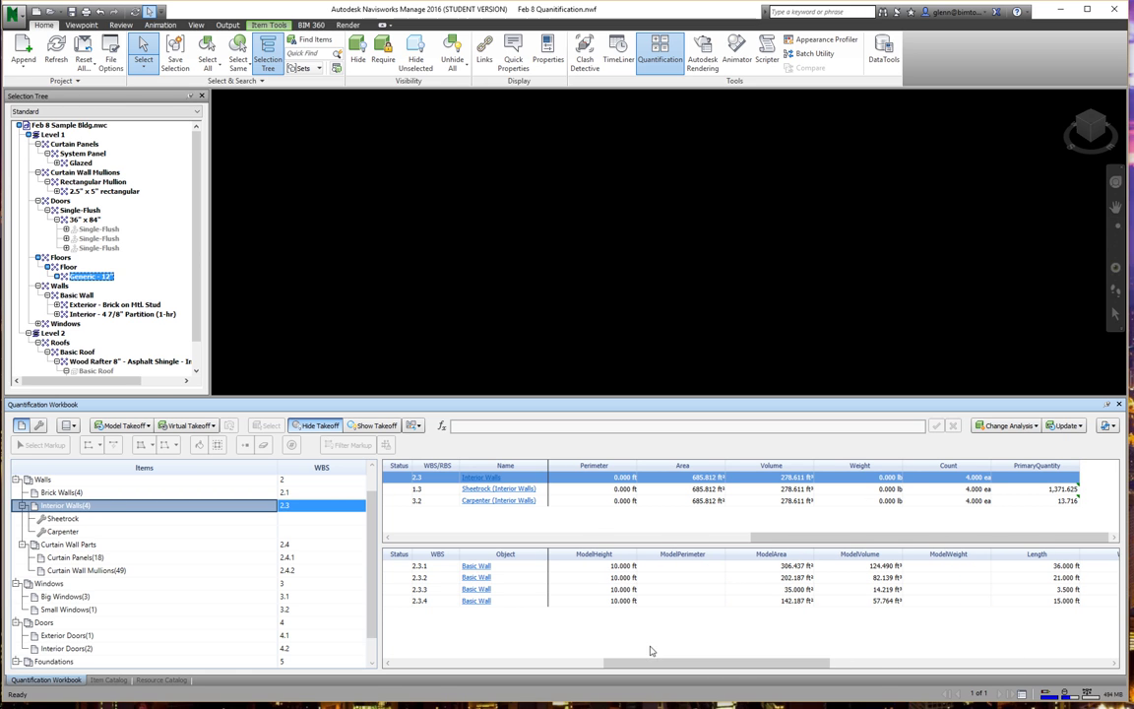
- Set the primary quantity formula of the Interior Walls item in the item catalog to =Area
{"action": "left_click", "coordinate": [108, 679]}
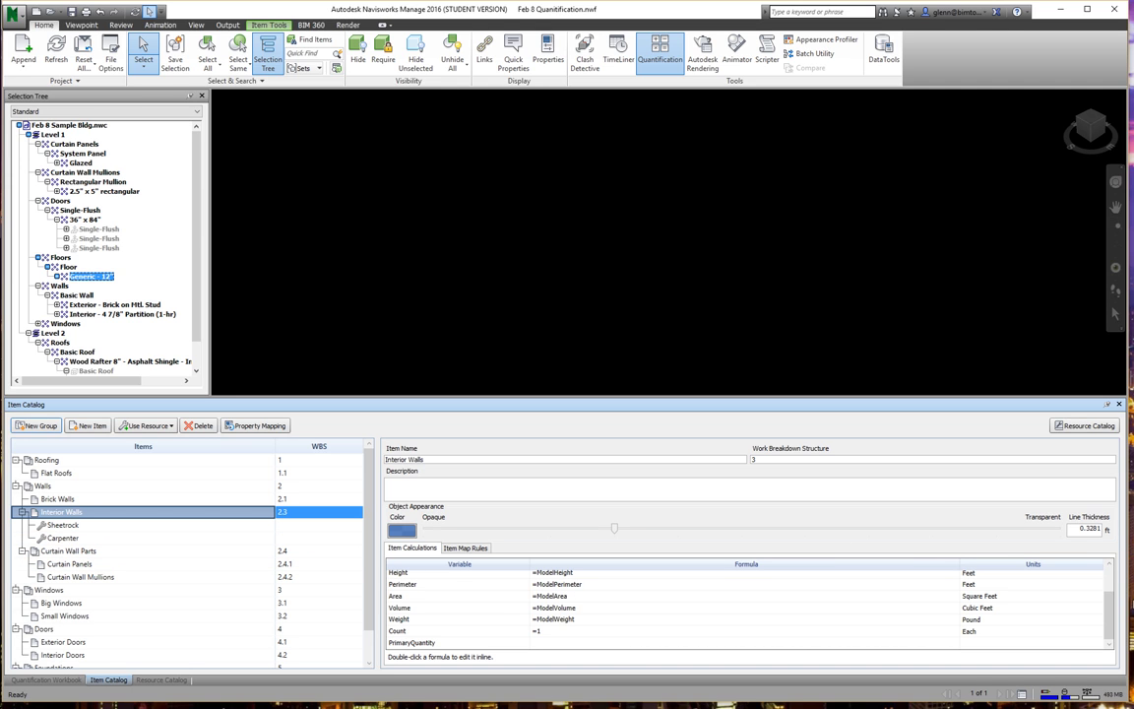
{"action": "left_click", "coordinate": [564, 643]}
{"action": "double_click", "coordinate": [564, 643]}
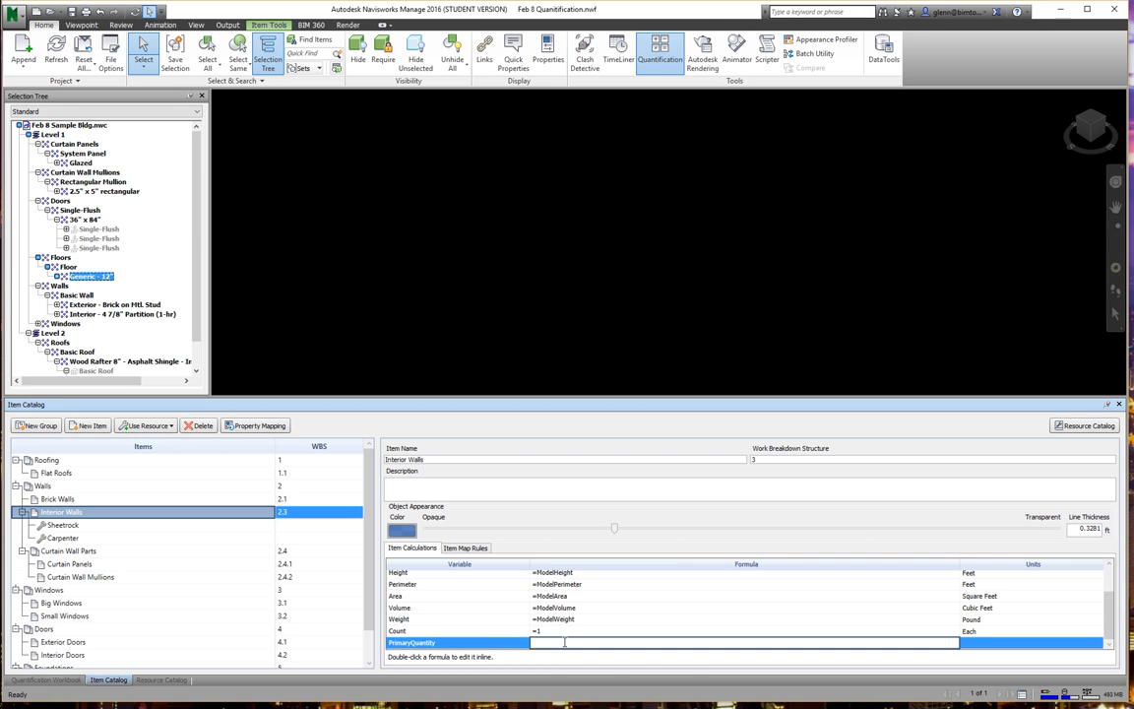
{"action": "type", "text": "=Area"}
{"action": "key", "text": "Return"}
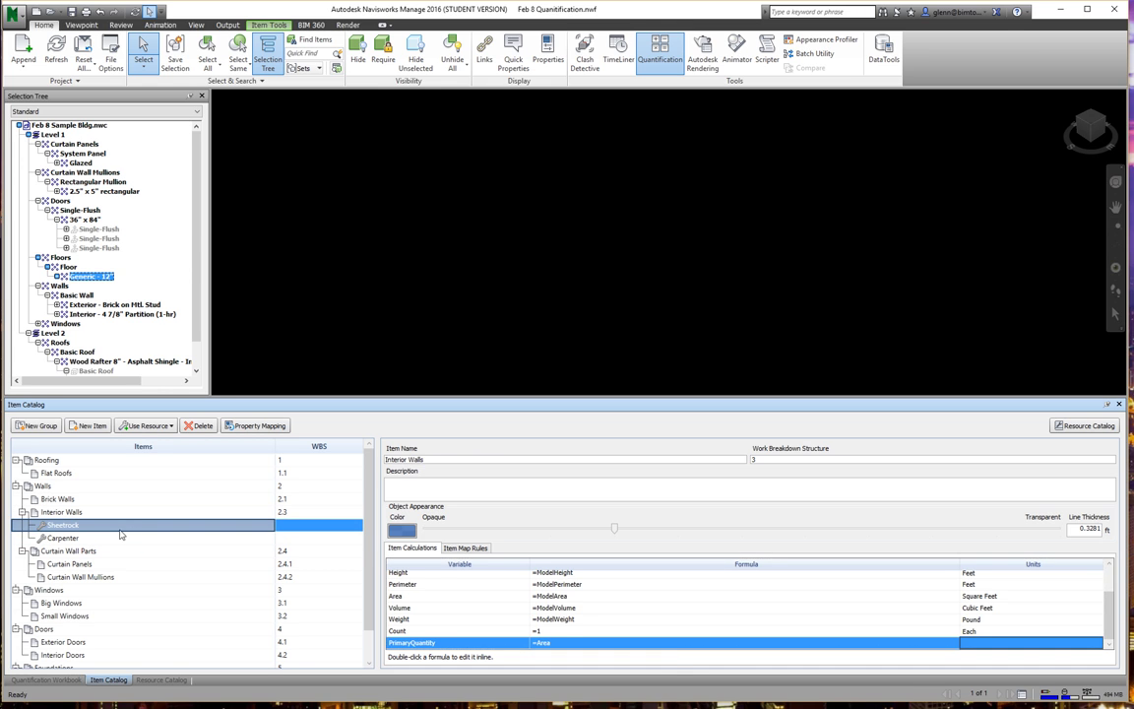
- Set the primary quantity unit of the Sheetrock resource under Interior Walls to Square Feet
{"action": "left_click", "coordinate": [104, 525]}
{"action": "left_click", "coordinate": [1014, 642]}
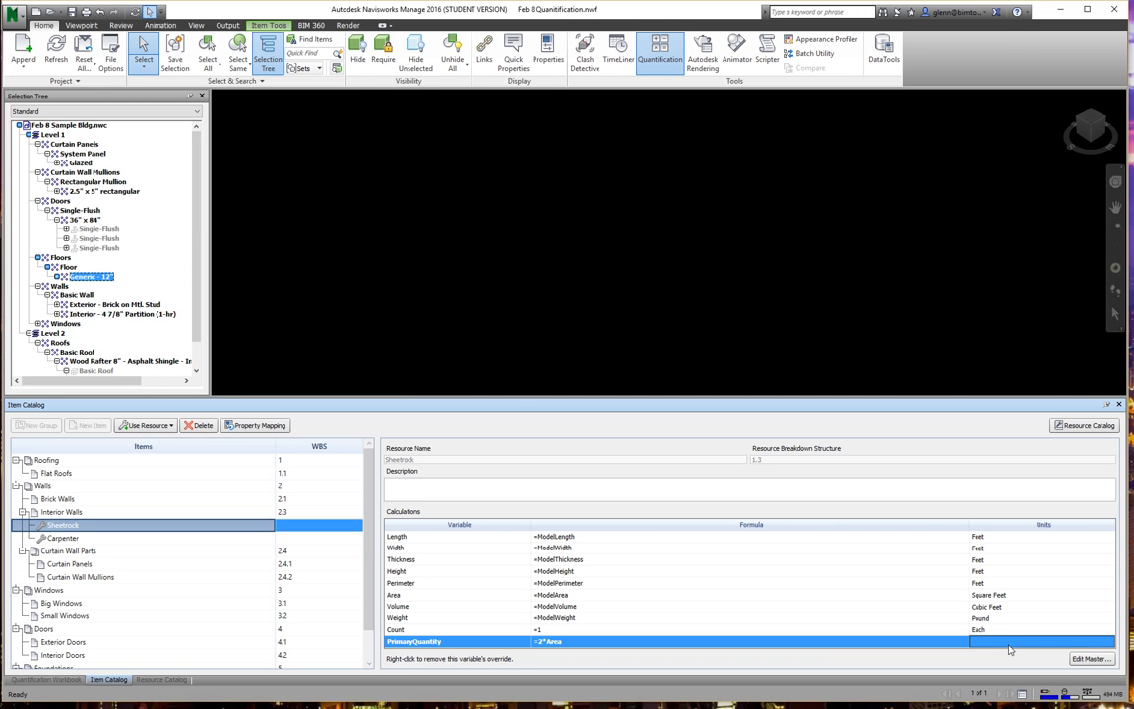
{"action": "left_click", "coordinate": [1111, 641]}
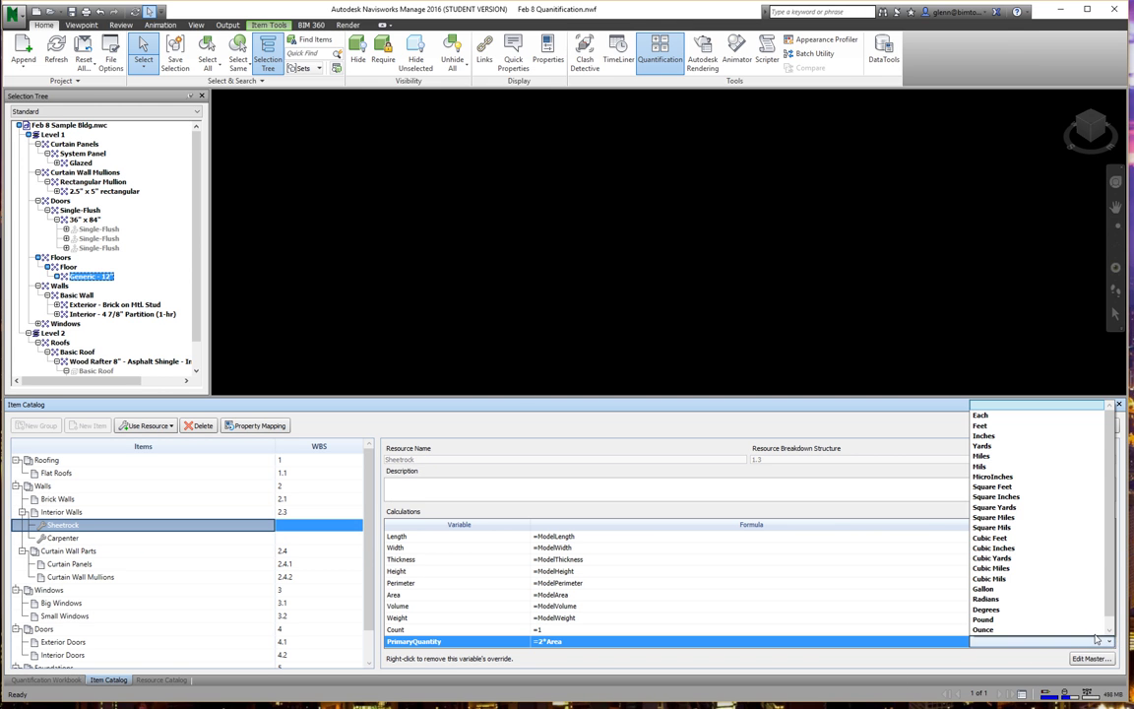
{"action": "left_click", "coordinate": [1029, 487]}
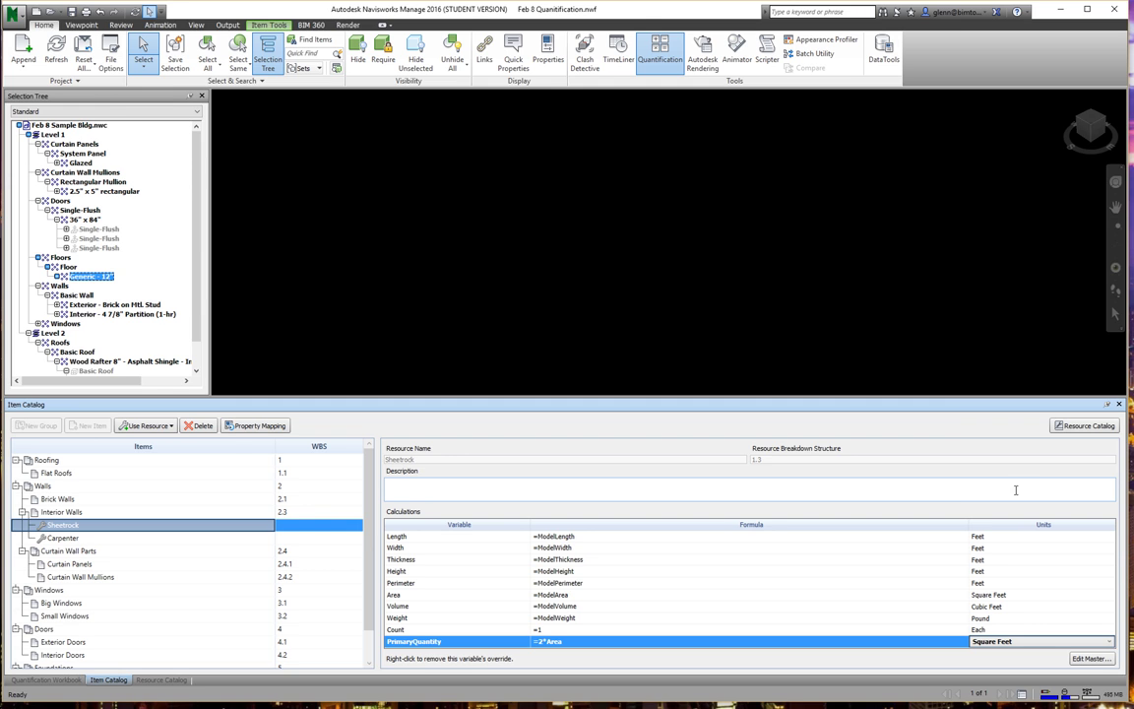
- Set the primary quantity unit of the Carpenter resource under Interior Walls to Each
{"action": "left_click", "coordinate": [112, 540]}
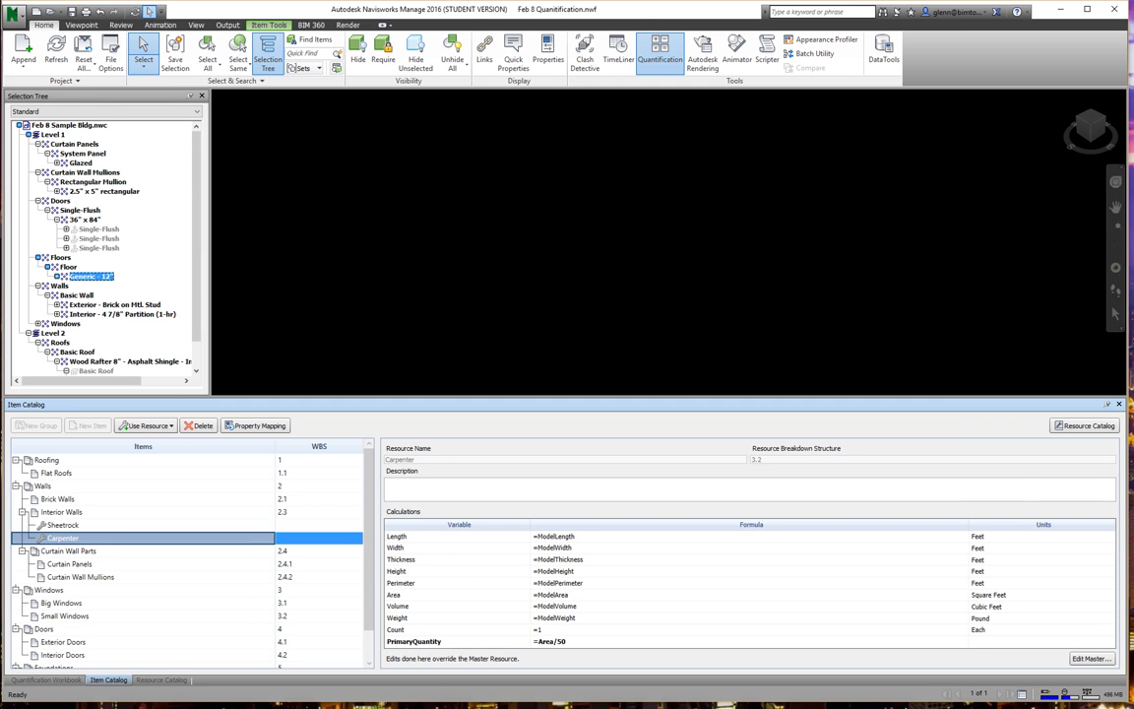
{"action": "left_click", "coordinate": [984, 642]}
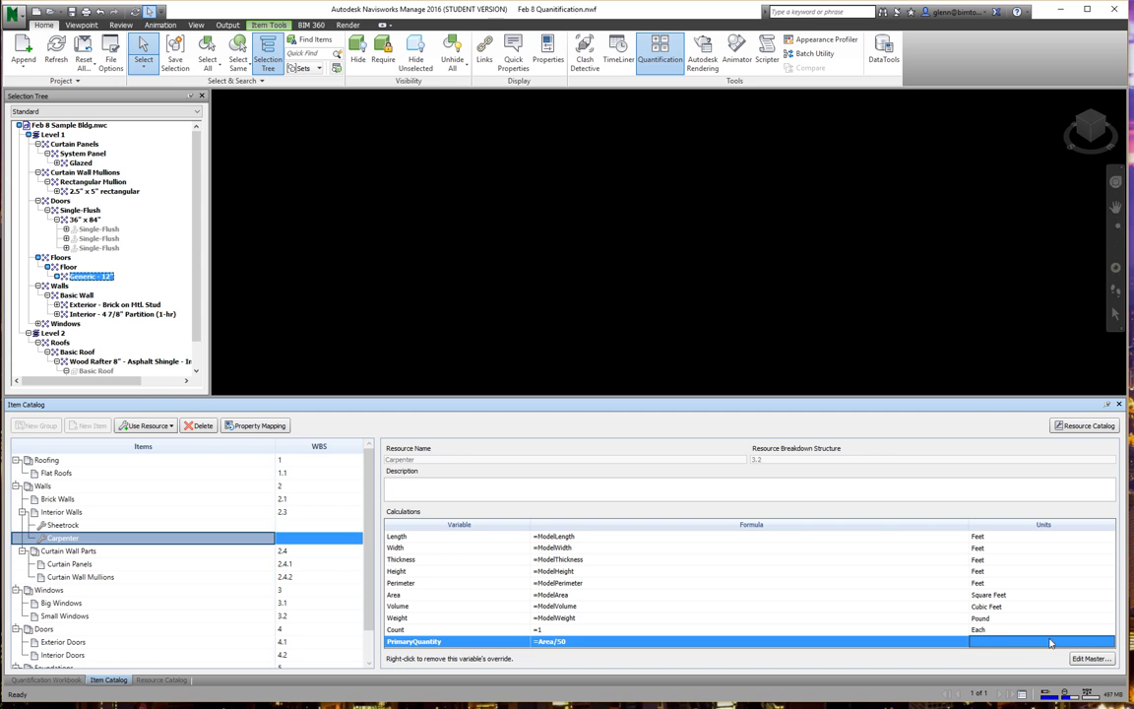
{"action": "left_click", "coordinate": [1025, 643]}
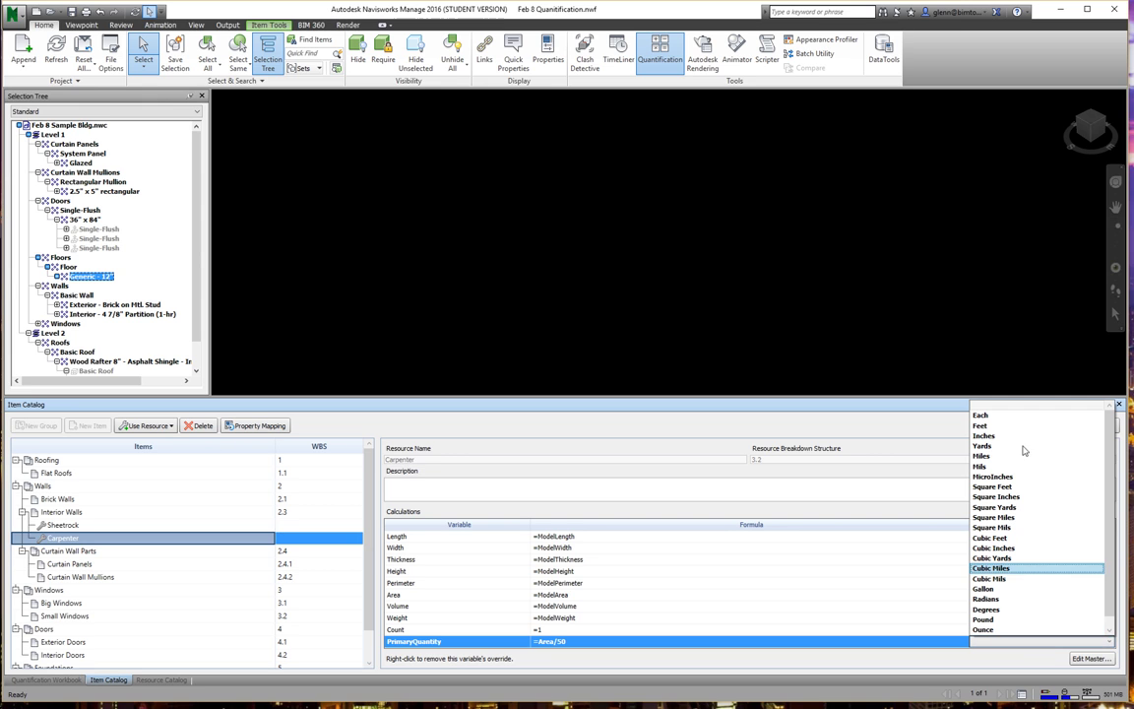
{"action": "left_click", "coordinate": [995, 416]}
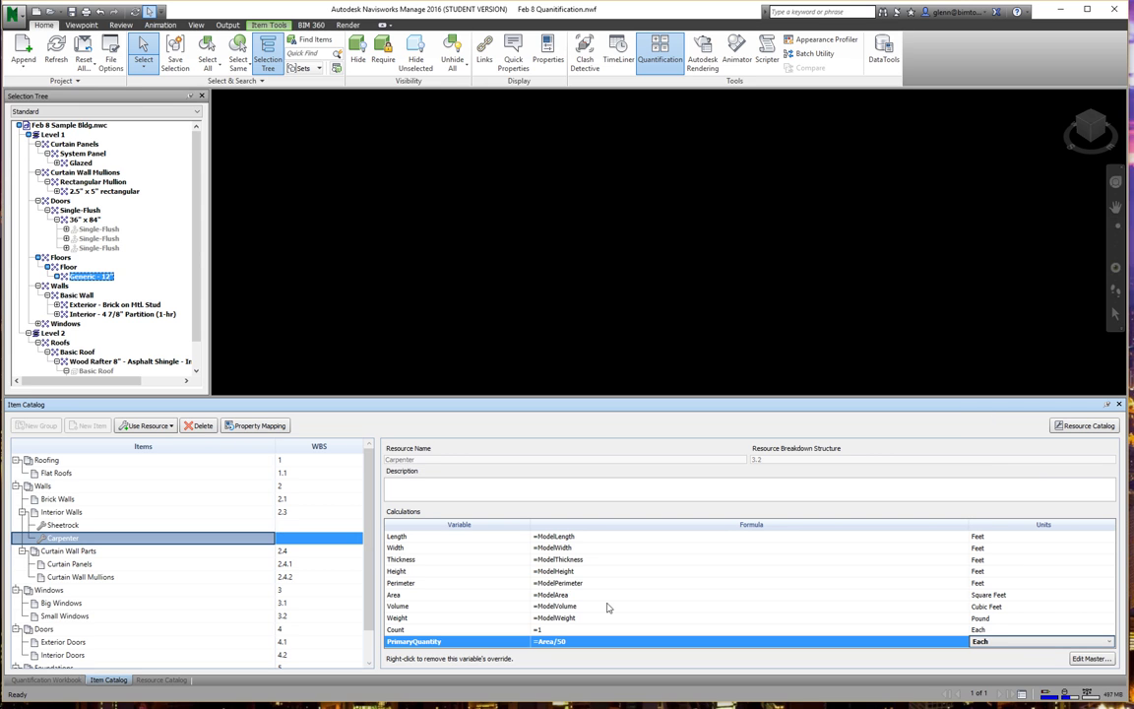
- Set the primary quantity unit of the Interior Walls item itself to Square Feet
{"action": "left_click", "coordinate": [183, 511]}
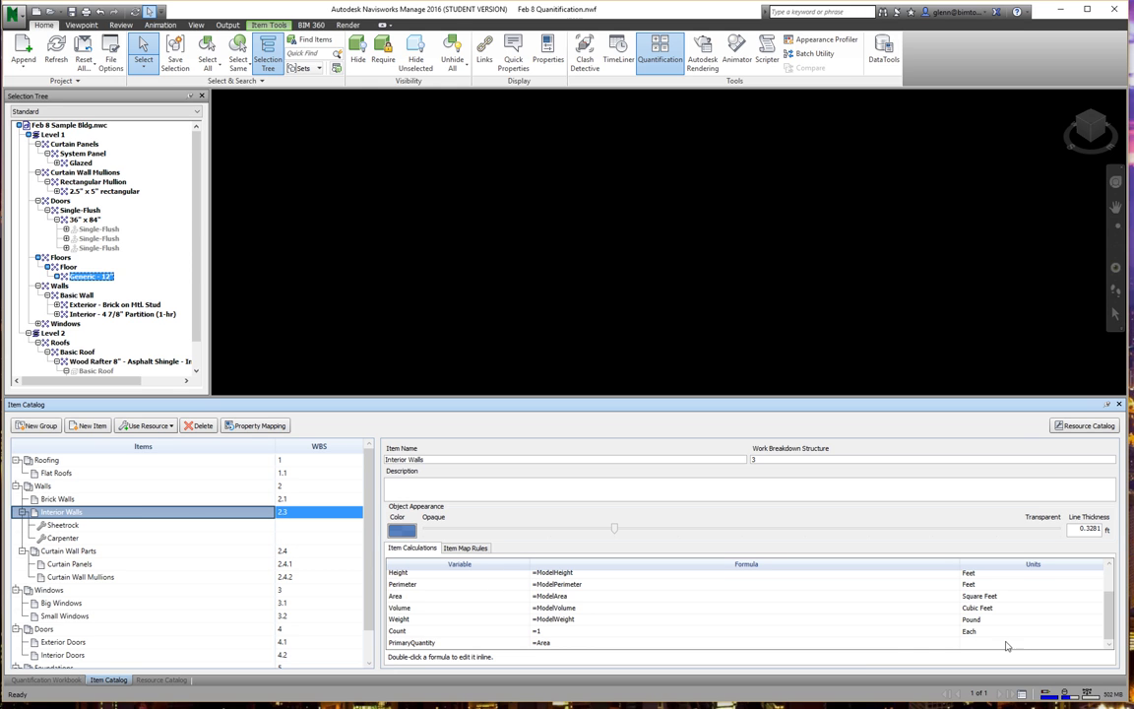
{"action": "left_click", "coordinate": [1013, 643]}
{"action": "left_click", "coordinate": [1079, 645]}
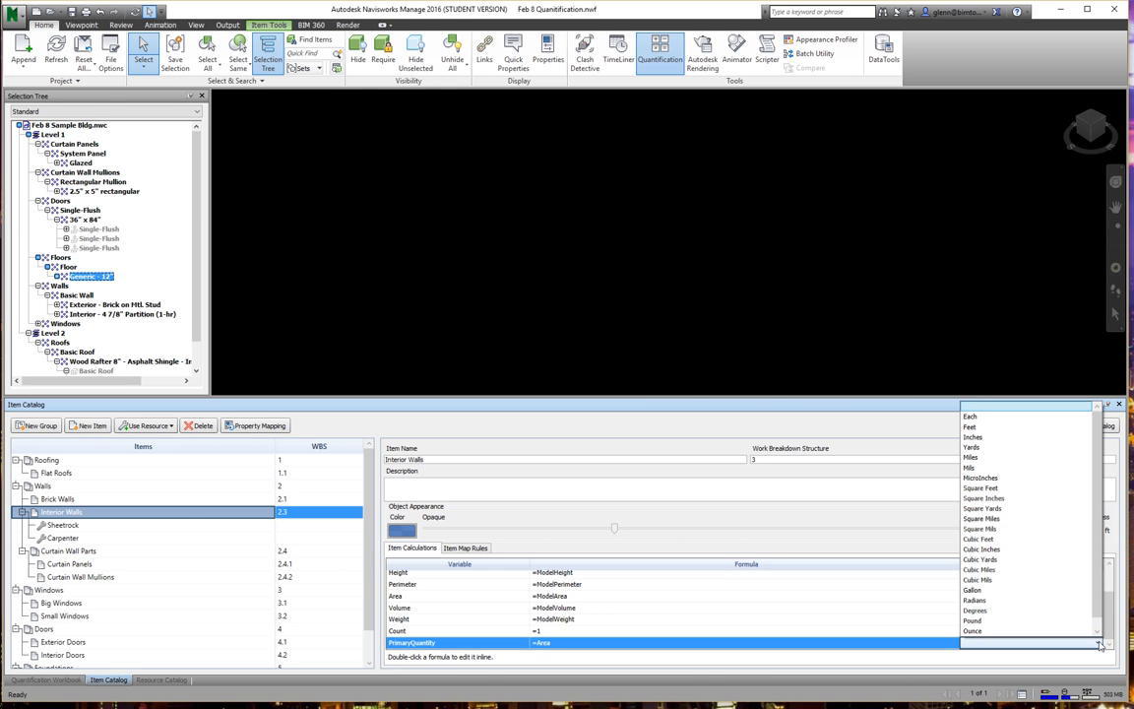
{"action": "left_click", "coordinate": [1014, 488]}
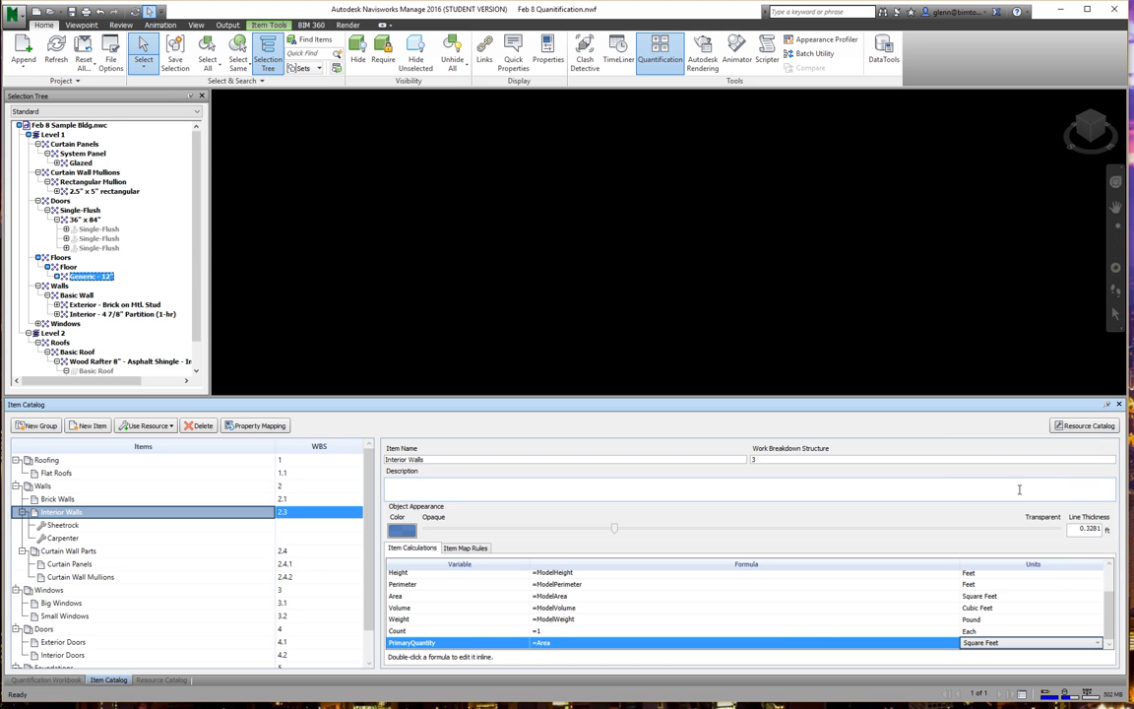
{"action": "left_click", "coordinate": [778, 633]}
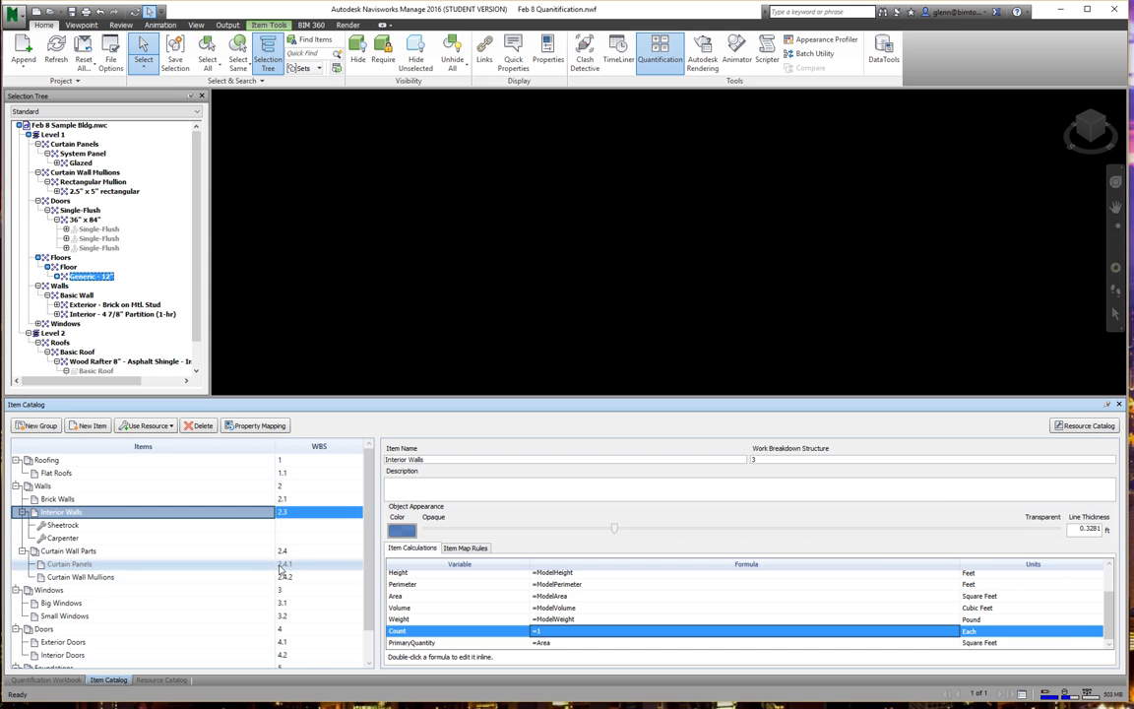
- Review the primary quantities of Interior Walls, Curtain Panels and the Walls group in the Quantification Workbook
{"action": "left_click", "coordinate": [55, 681]}
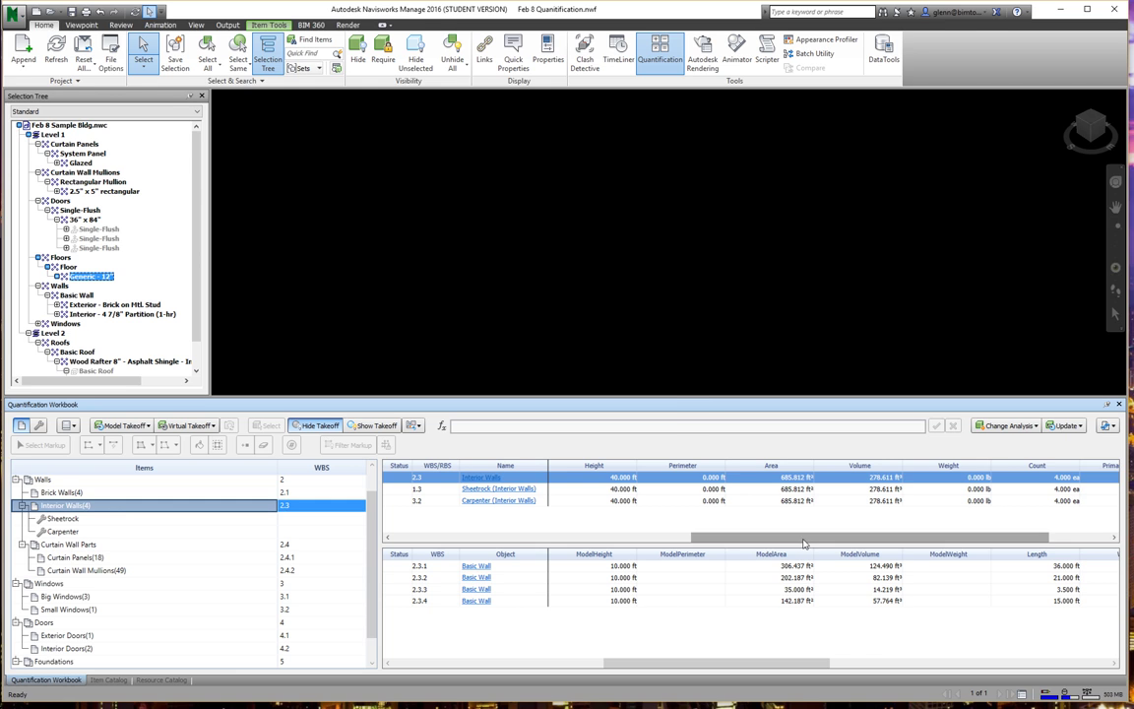
{"action": "left_click_drag", "start_coordinate": [819, 538], "coordinate": [878, 540]}
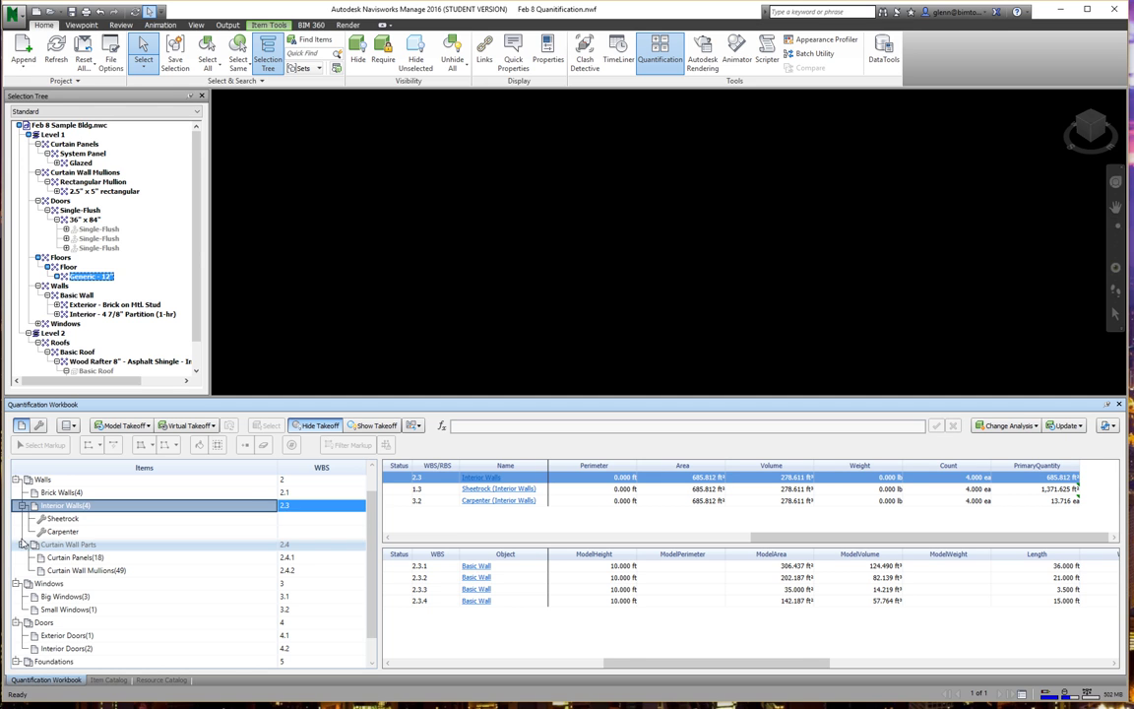
{"action": "left_click", "coordinate": [71, 558]}
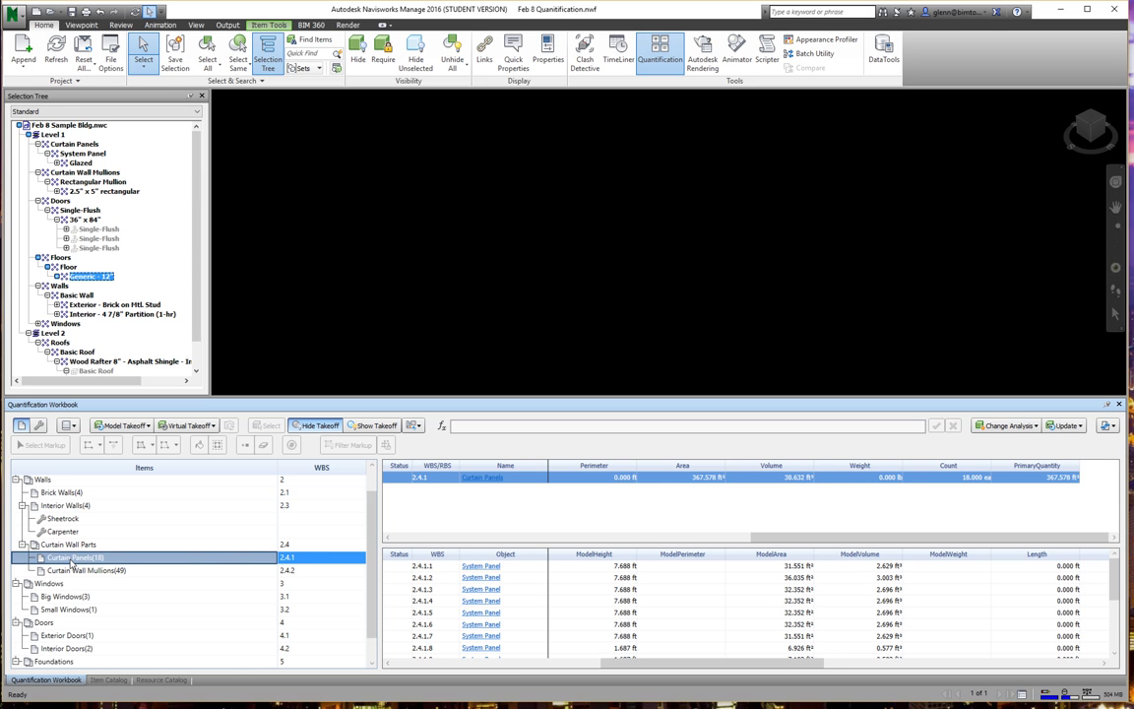
{"action": "left_click", "coordinate": [69, 507]}
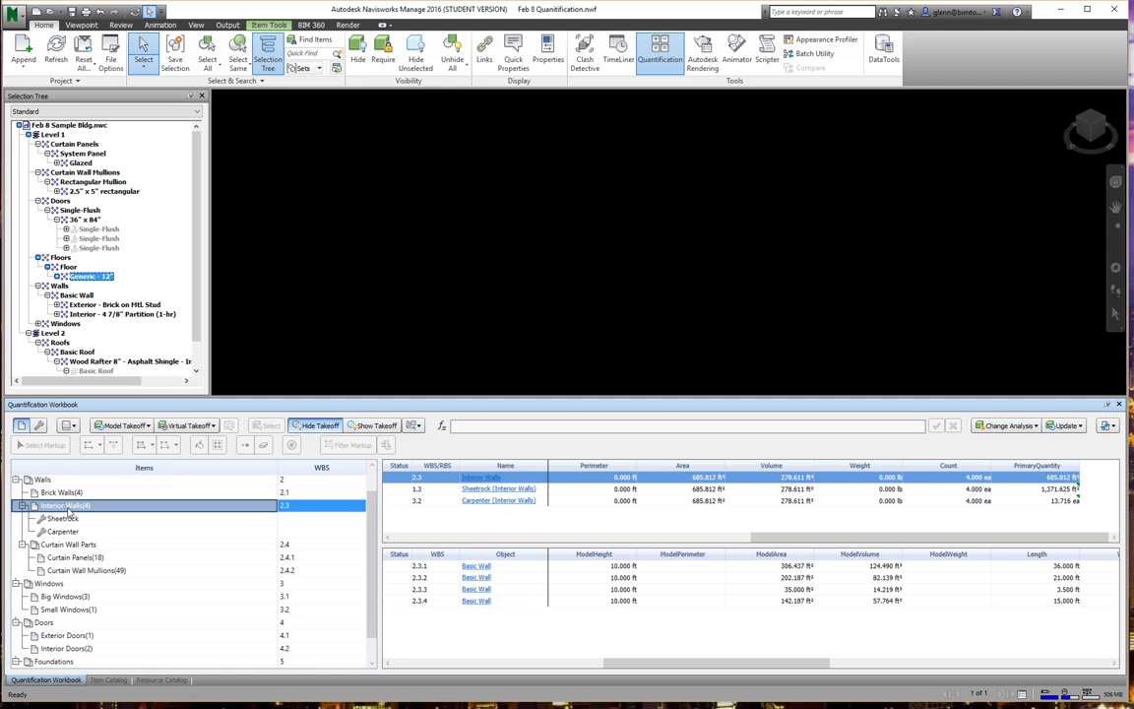
{"action": "left_click", "coordinate": [42, 481]}
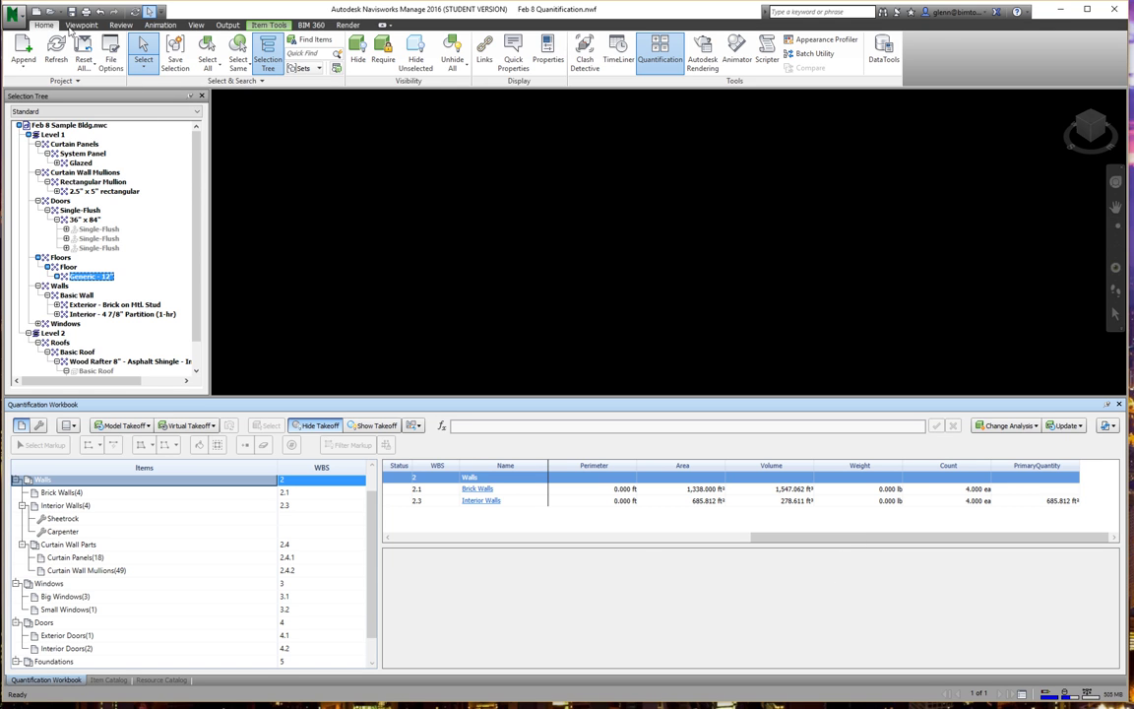
- Save the quantification project file
{"action": "left_click", "coordinate": [71, 13]}
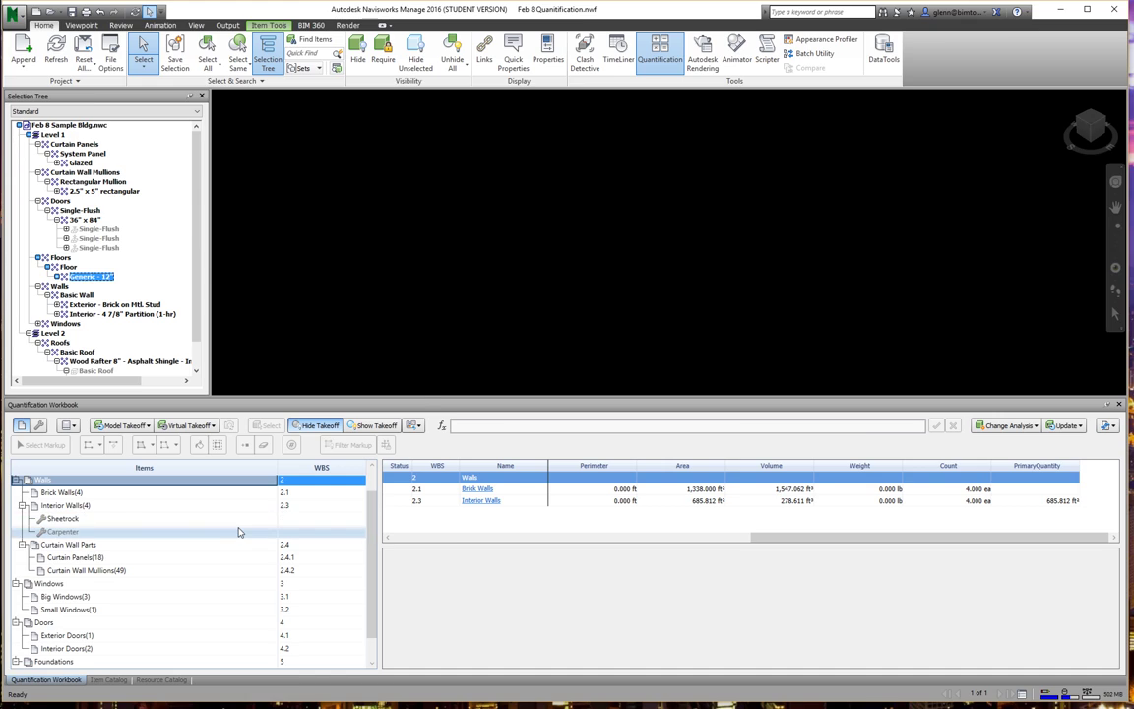
{"action": "key", "text": "ctrl+Left"}
{"action": "key", "text": "ctrl+Right"}
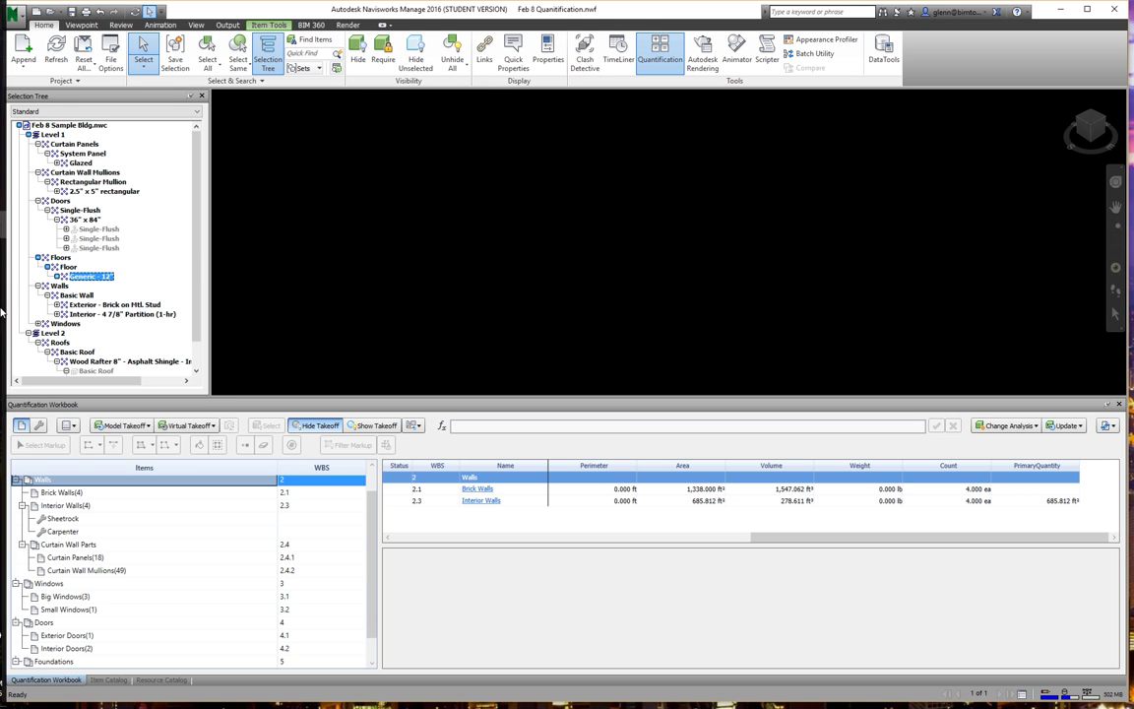
- Switch to Revit, start the Navisworks 2016 export and enable Convert construction parts in its Revit file reader settings
{"action": "mouse_move", "coordinate": [16, 170]}
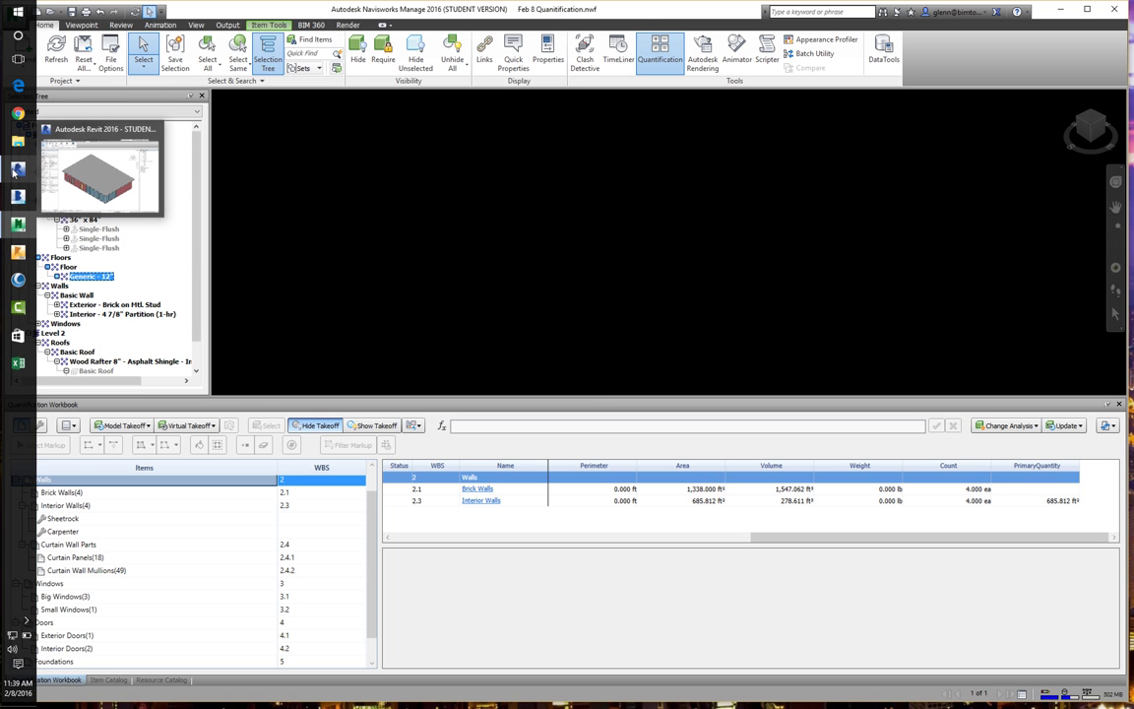
{"action": "left_click", "coordinate": [16, 171]}
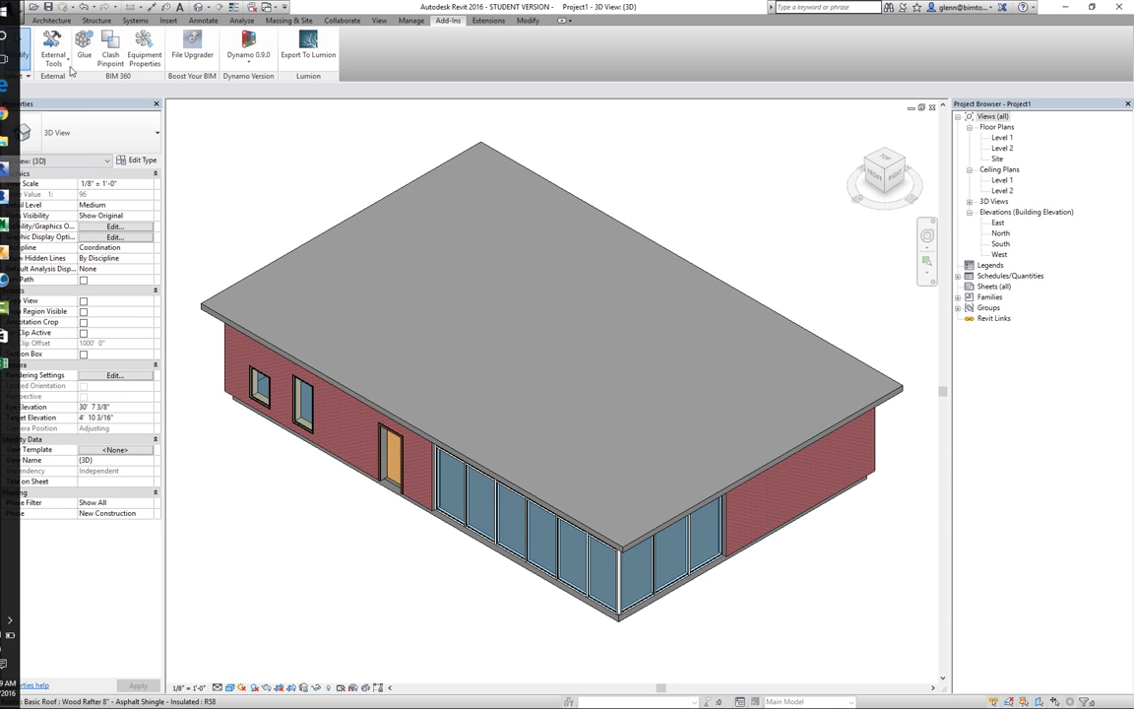
{"action": "left_click", "coordinate": [65, 65]}
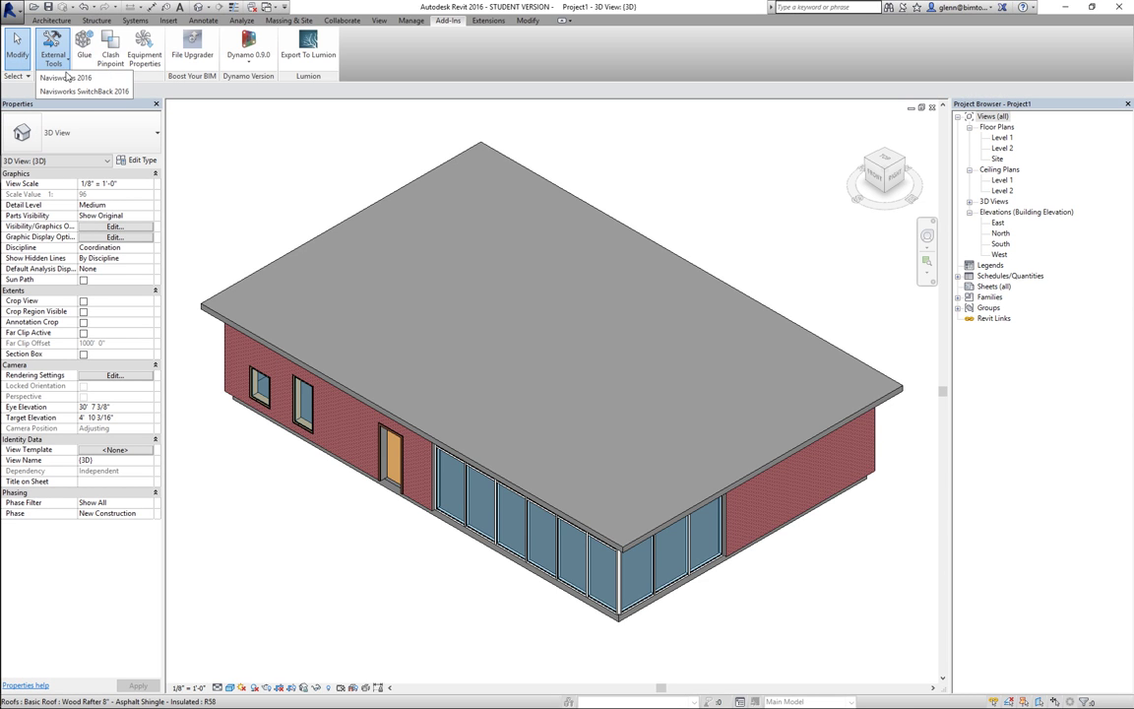
{"action": "left_click", "coordinate": [63, 76]}
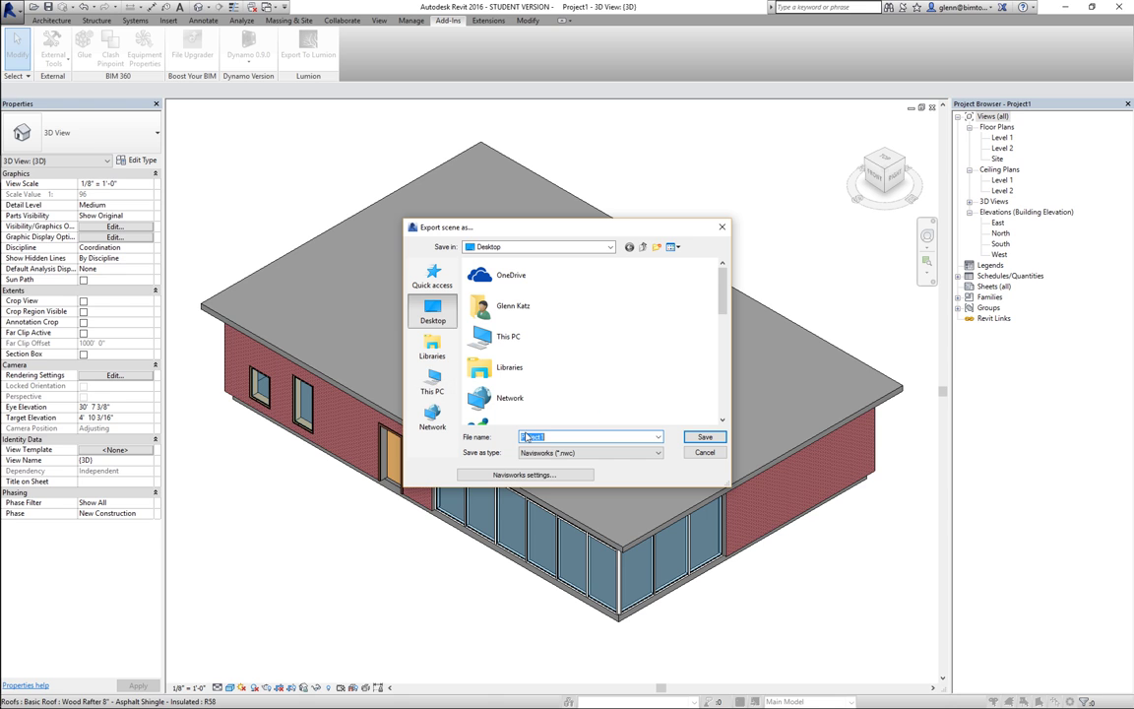
{"action": "left_click", "coordinate": [507, 476]}
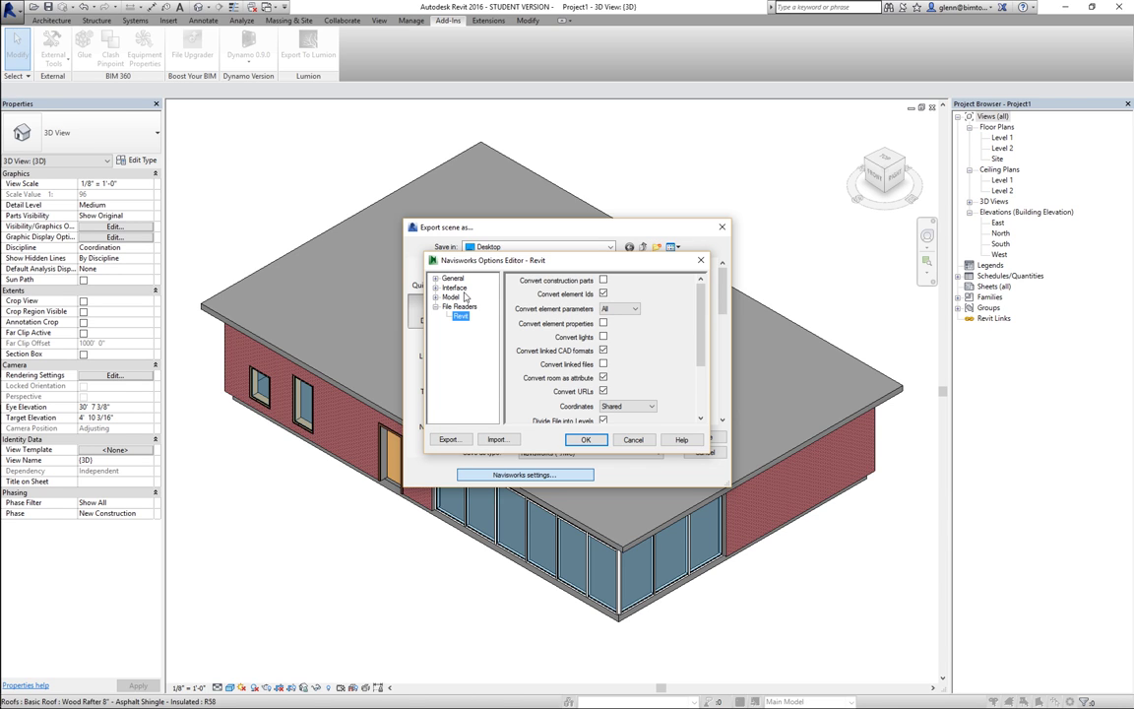
{"action": "left_click", "coordinate": [607, 309]}
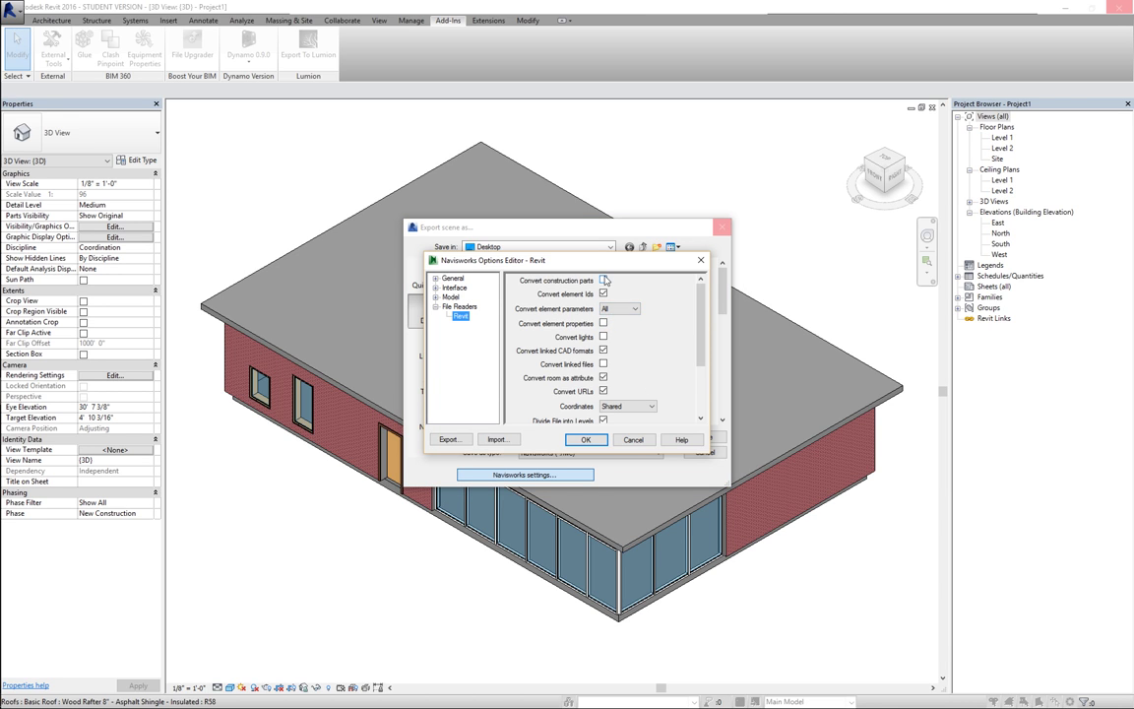
{"action": "left_click", "coordinate": [603, 281]}
{"action": "left_click", "coordinate": [588, 440]}
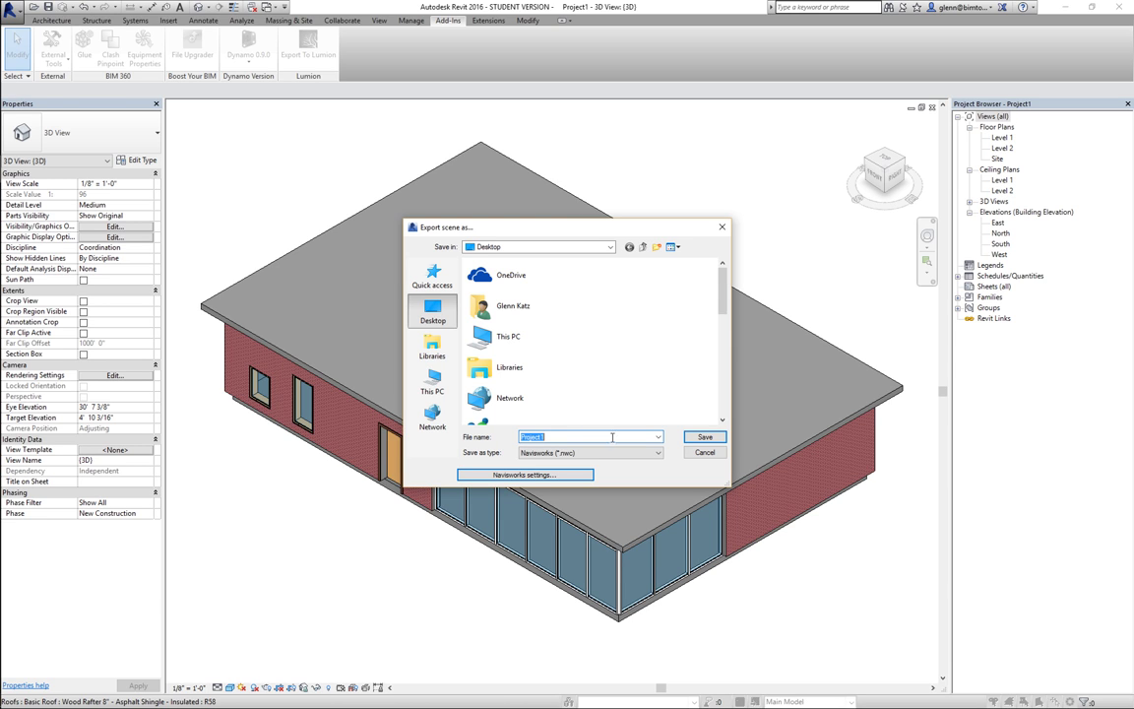
- Export the Revit scene to the Desktop as the Navisworks cache file Feb 8 Sample Bldg with Parts
{"action": "left_click_drag", "start_coordinate": [722, 307], "coordinate": [717, 387]}
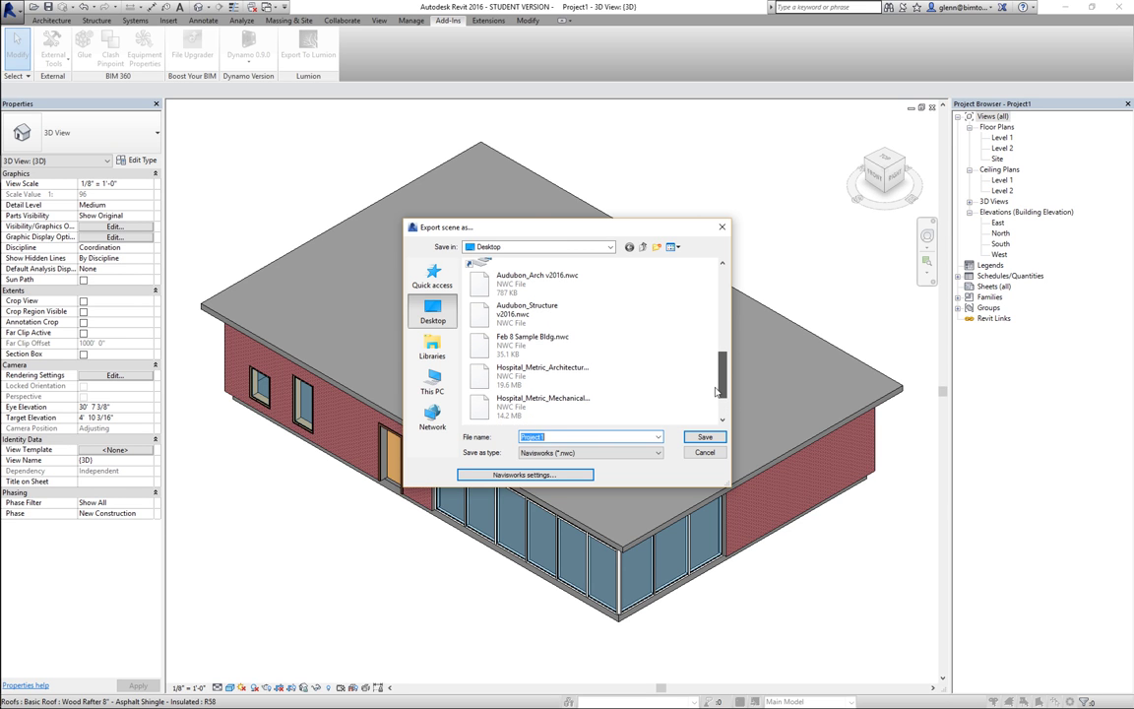
{"action": "left_click", "coordinate": [541, 341]}
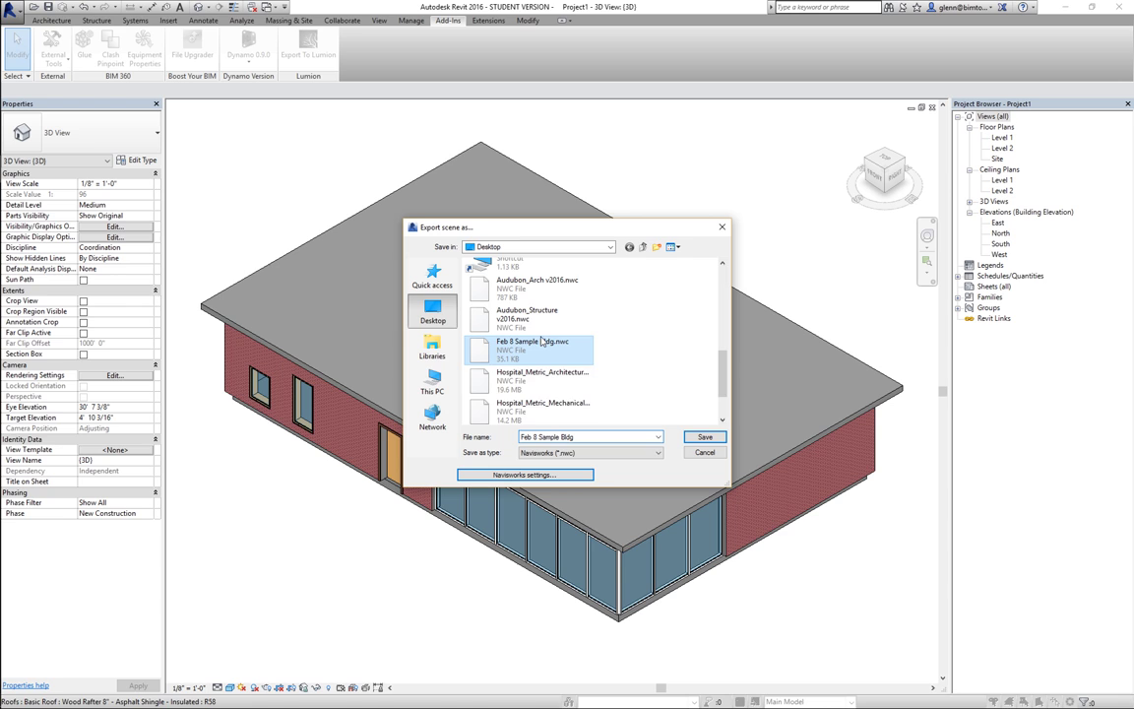
{"action": "left_click", "coordinate": [582, 436]}
{"action": "left_click", "coordinate": [582, 436]}
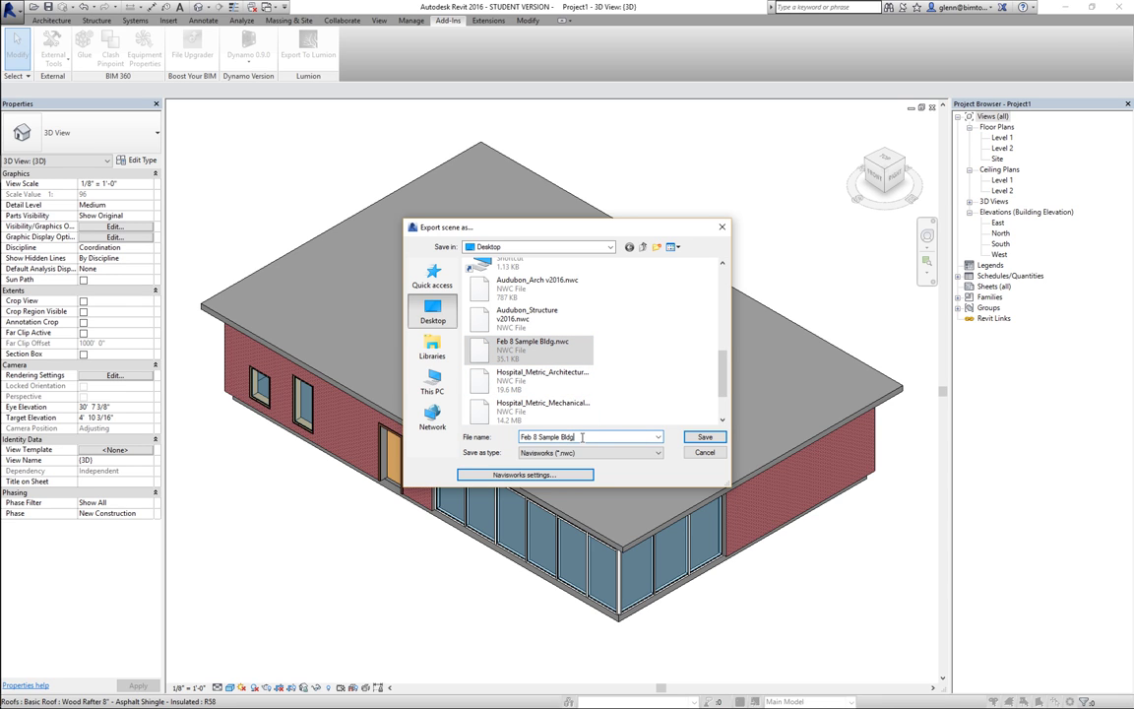
{"action": "type", "text": "with Parts"}
{"action": "key", "text": "Return"}
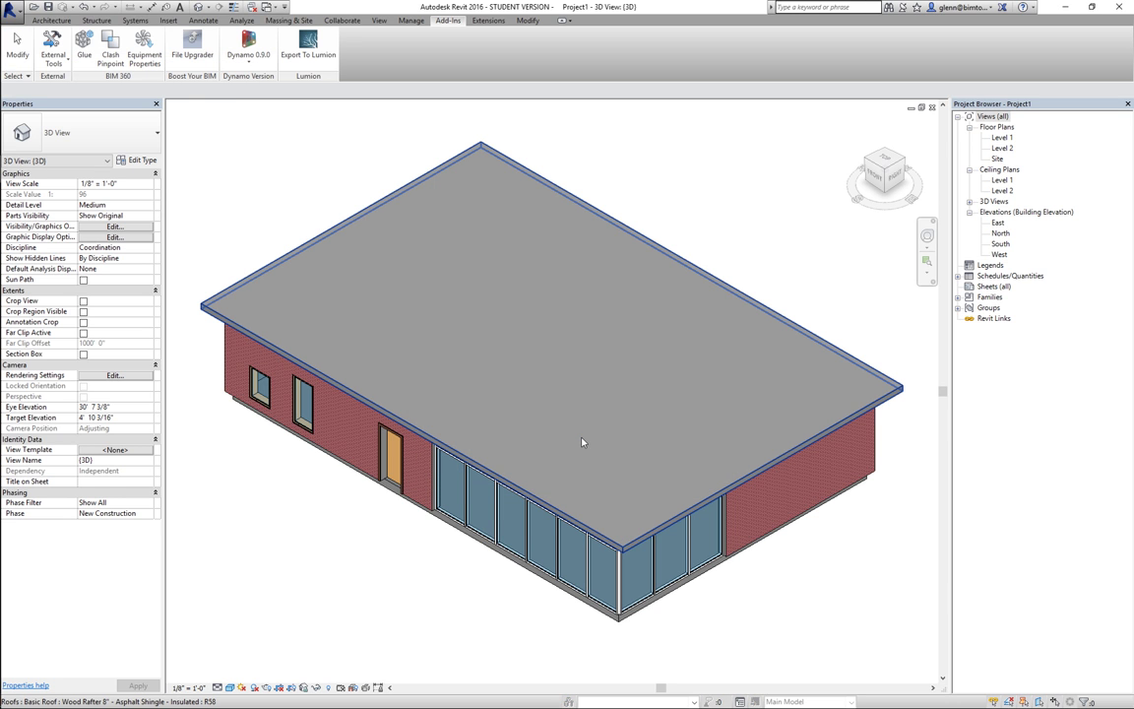
- Switch back to Navisworks and export the quantification catalog to XML on the Desktop as New Catalog
{"action": "mouse_move", "coordinate": [372, 689]}
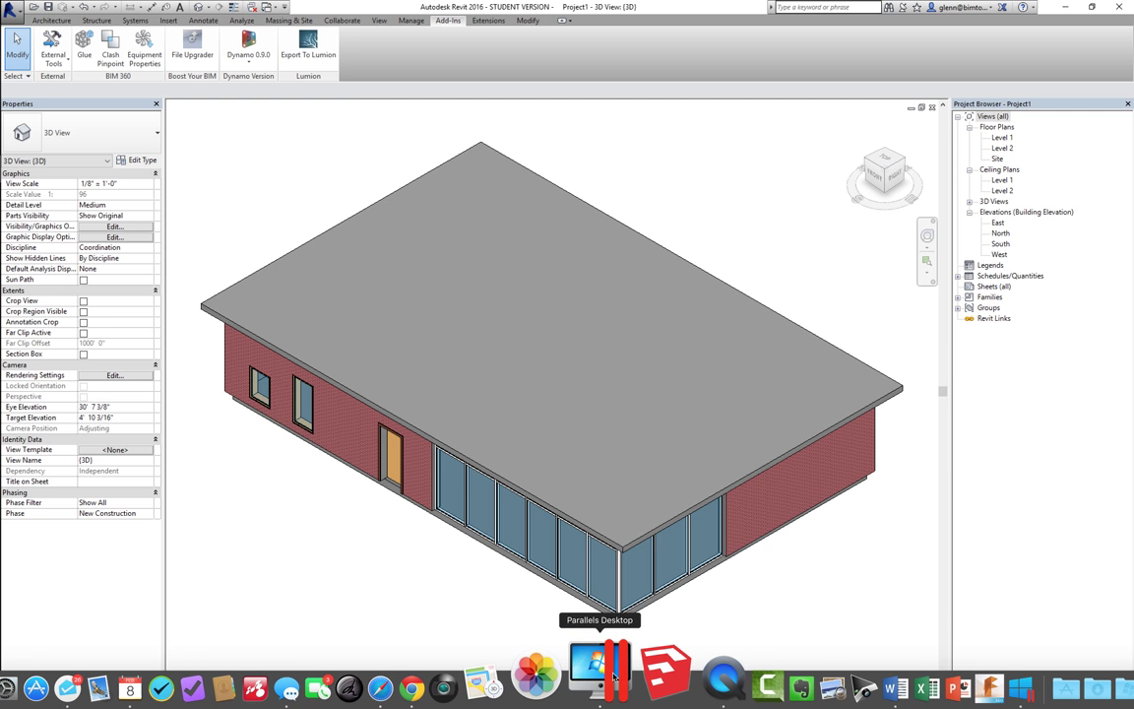
{"action": "mouse_move", "coordinate": [15, 238]}
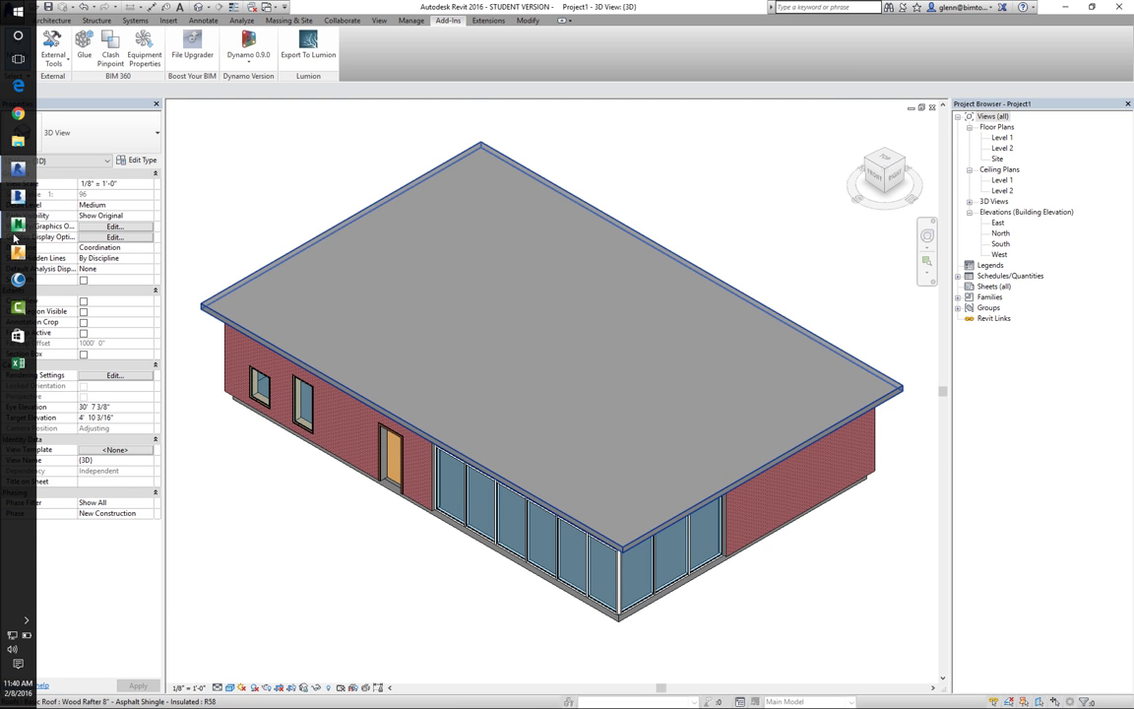
{"action": "left_click", "coordinate": [18, 224]}
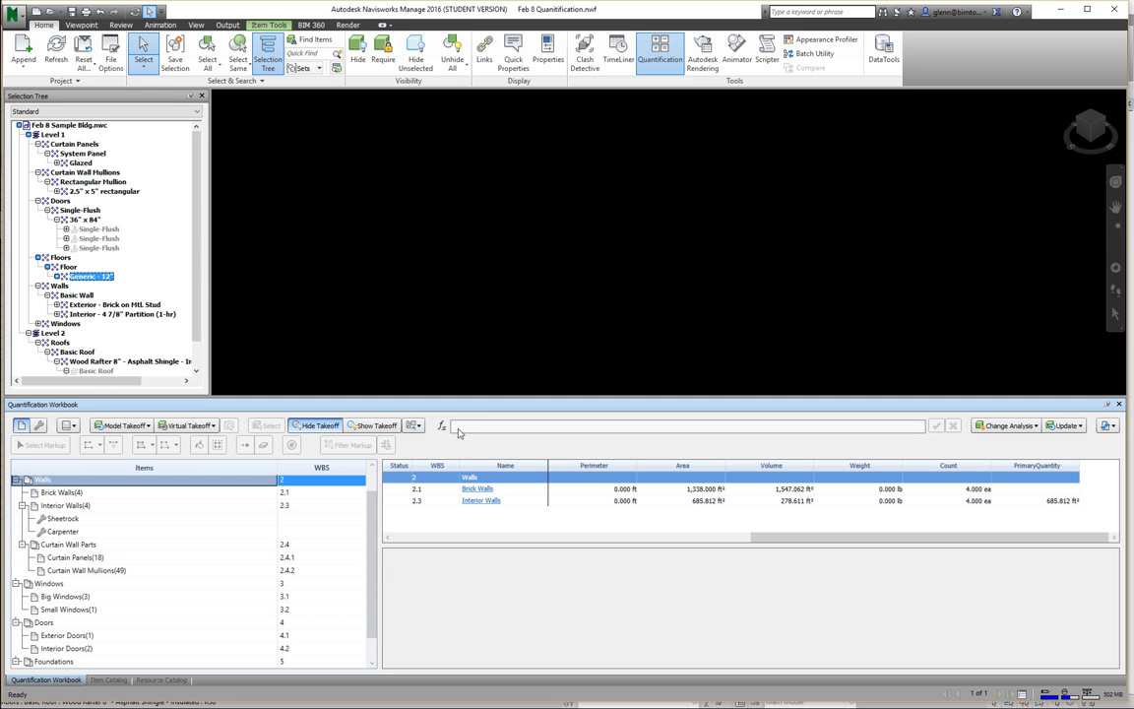
{"action": "left_click", "coordinate": [418, 427]}
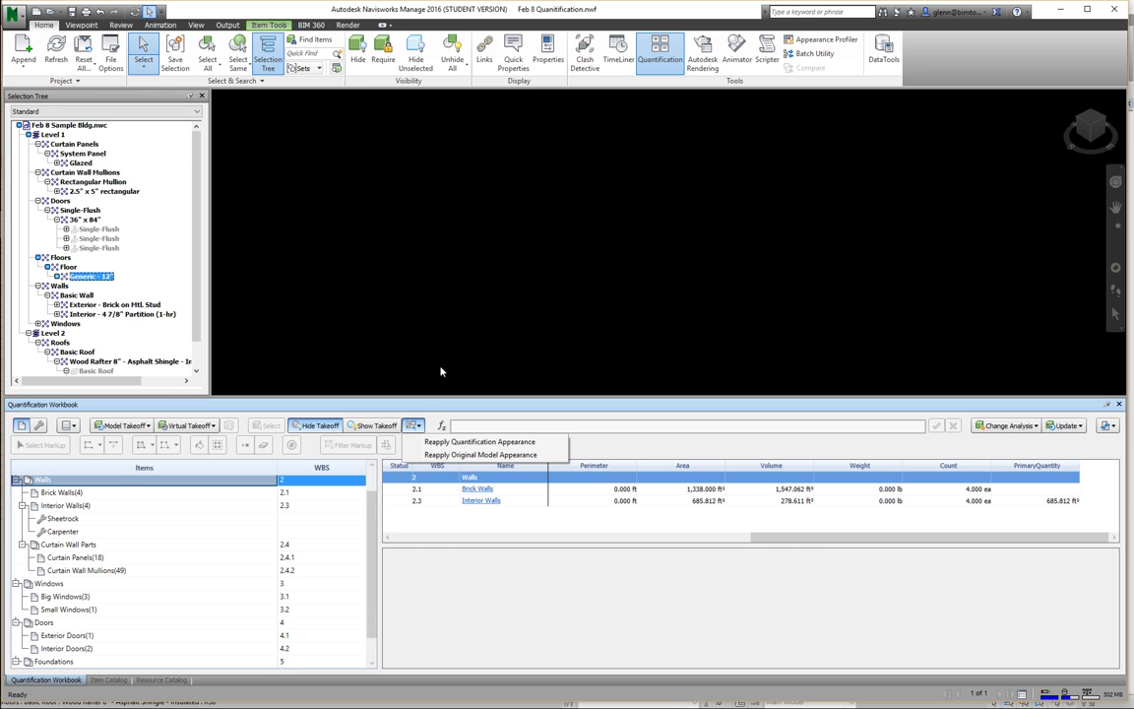
{"action": "left_click", "coordinate": [441, 371]}
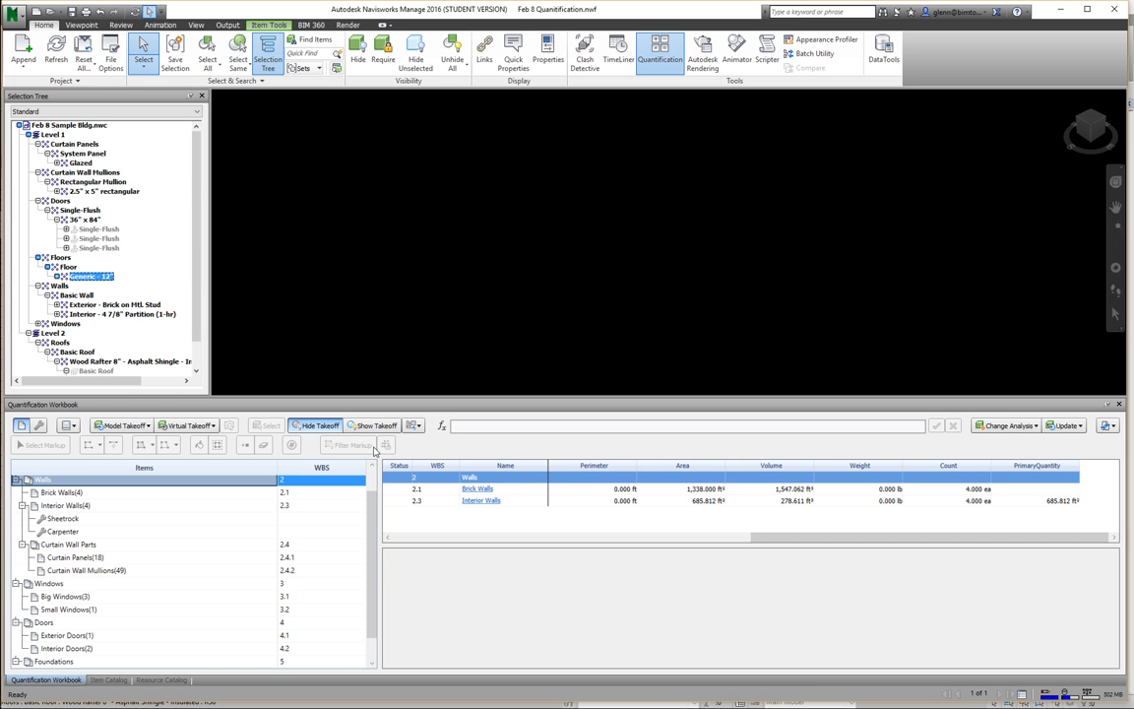
{"action": "left_click", "coordinate": [1109, 427]}
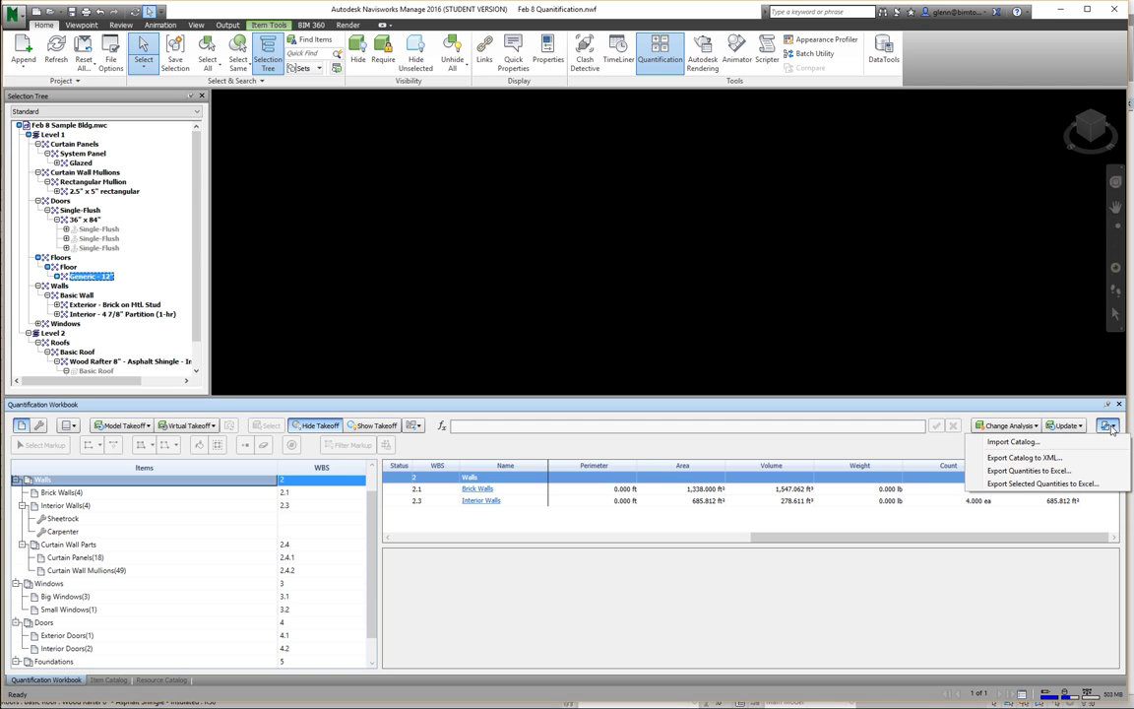
{"action": "left_click", "coordinate": [1055, 458]}
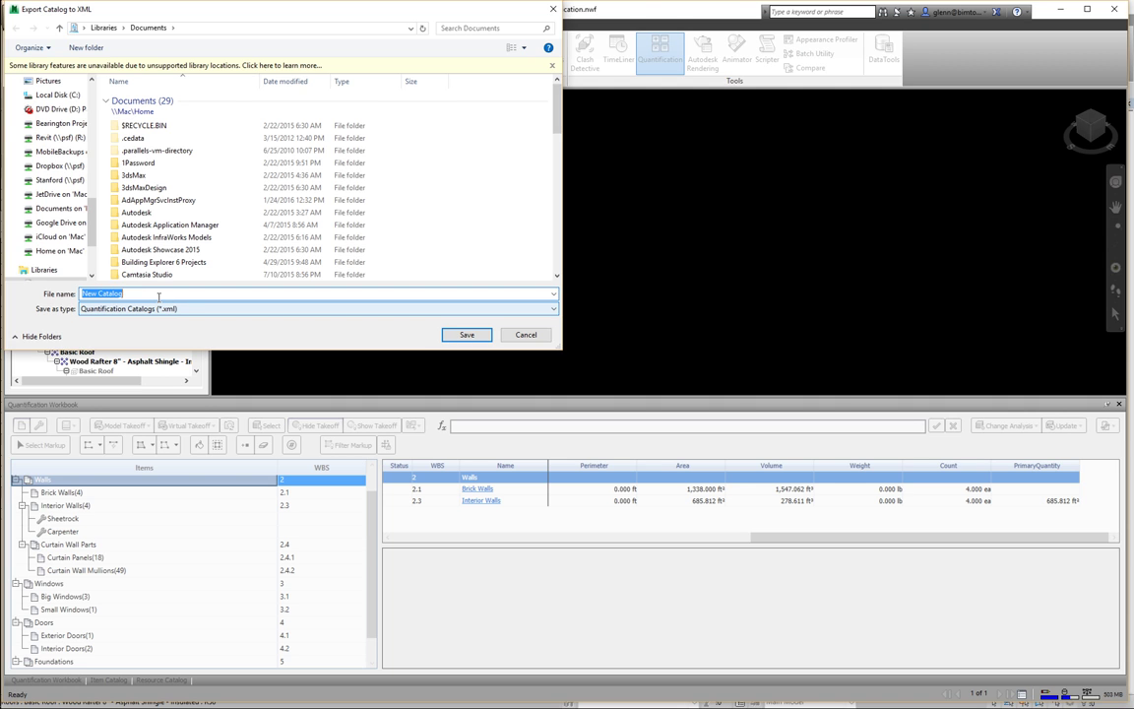
{"action": "left_click_drag", "start_coordinate": [92, 195], "coordinate": [91, 94]}
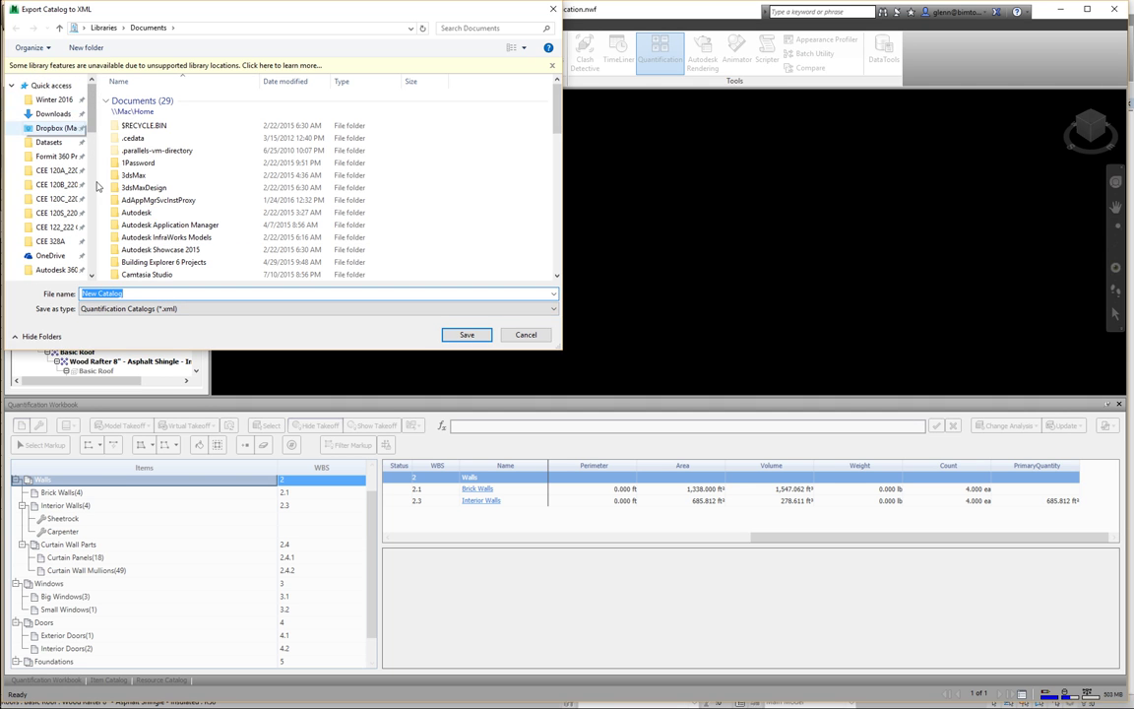
{"action": "left_click_drag", "start_coordinate": [95, 126], "coordinate": [91, 153]}
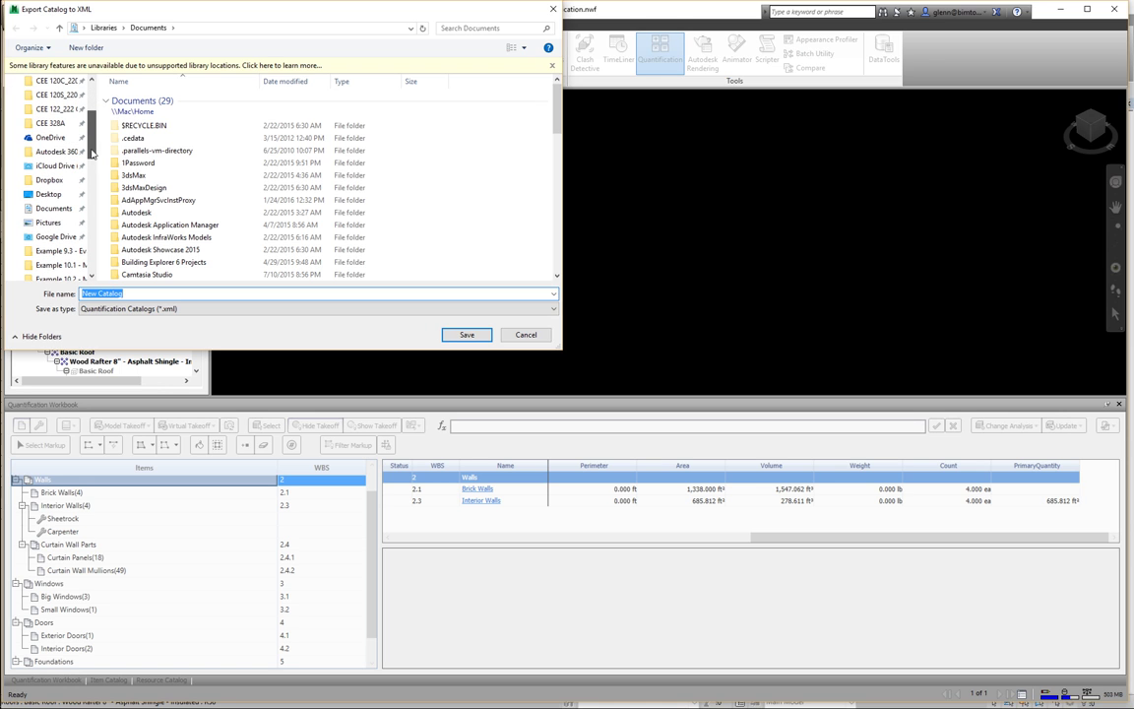
{"action": "left_click", "coordinate": [52, 194]}
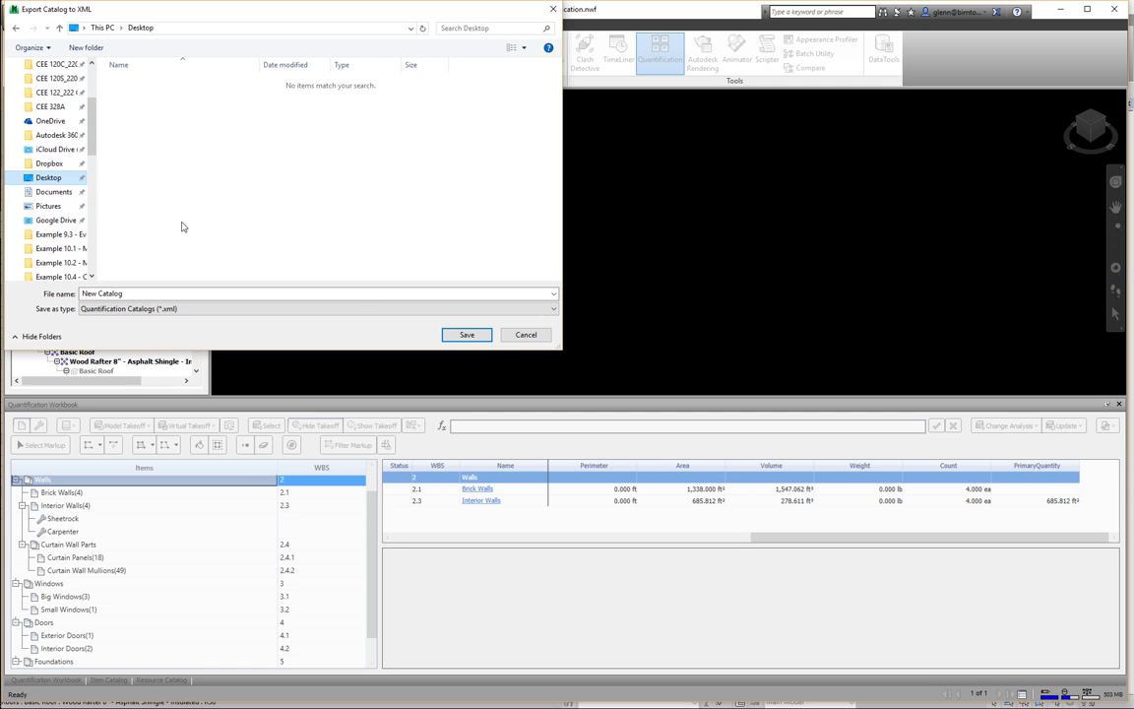
{"action": "left_click", "coordinate": [479, 340]}
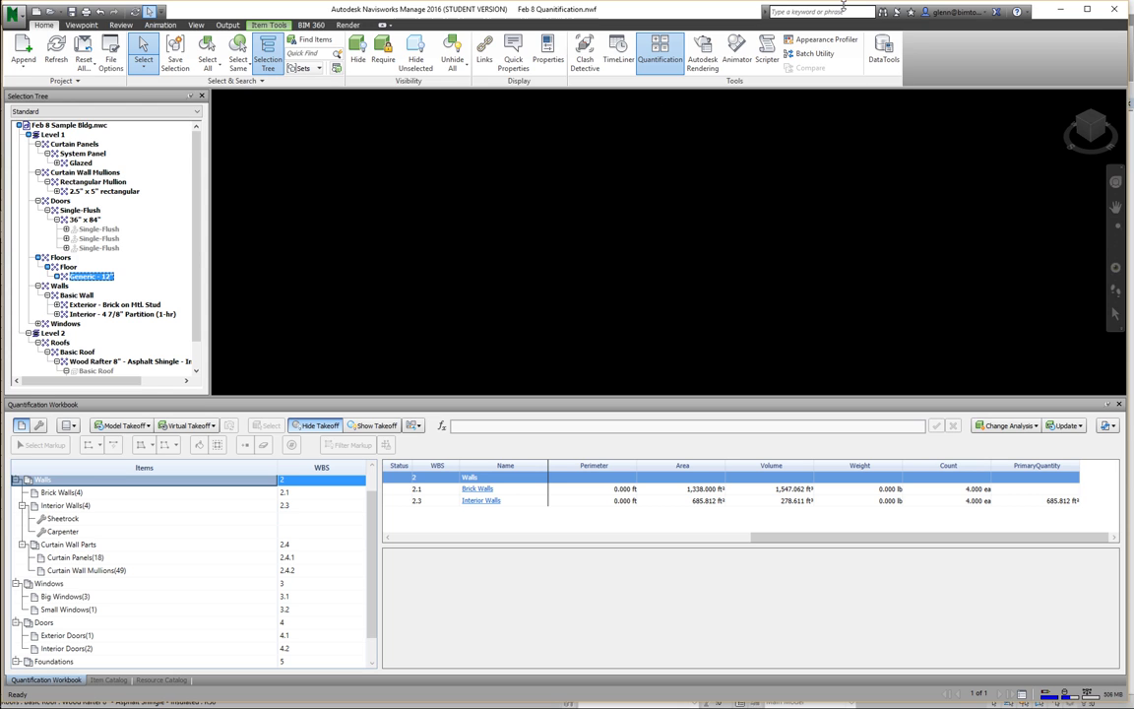
- Start a new project and append the cache file Feb 8 Sample Bldg with Parts.nwc from the Desktop
{"action": "left_click", "coordinate": [36, 12]}
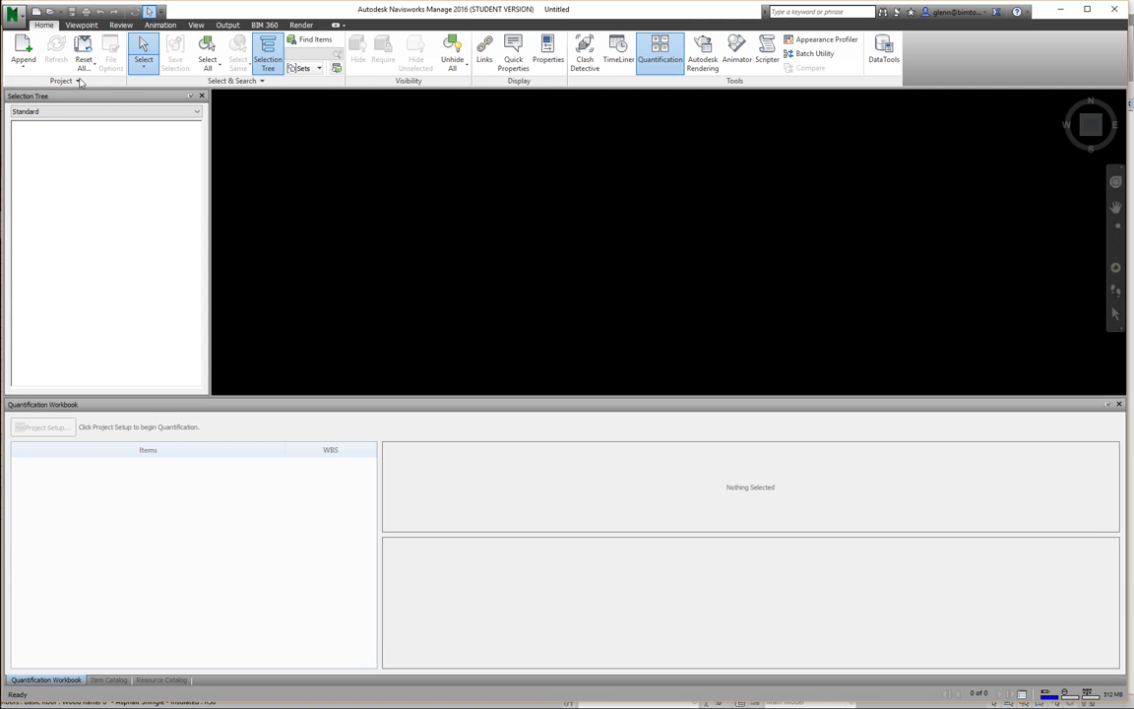
{"action": "left_click", "coordinate": [25, 65]}
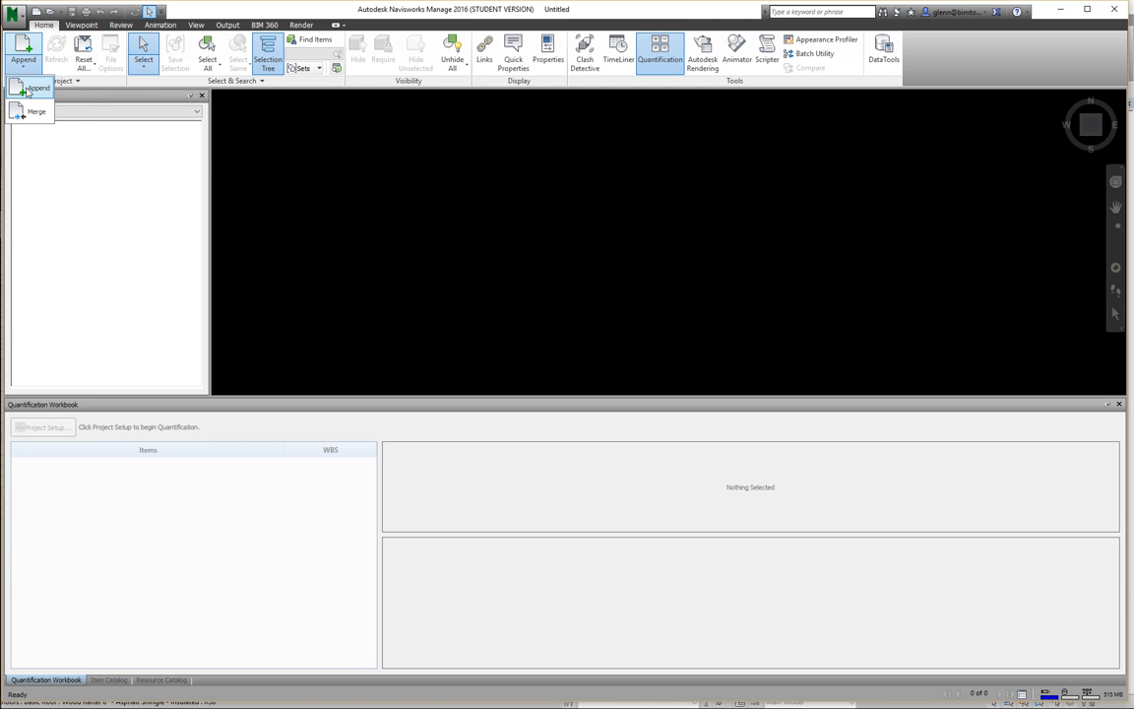
{"action": "left_click", "coordinate": [30, 87]}
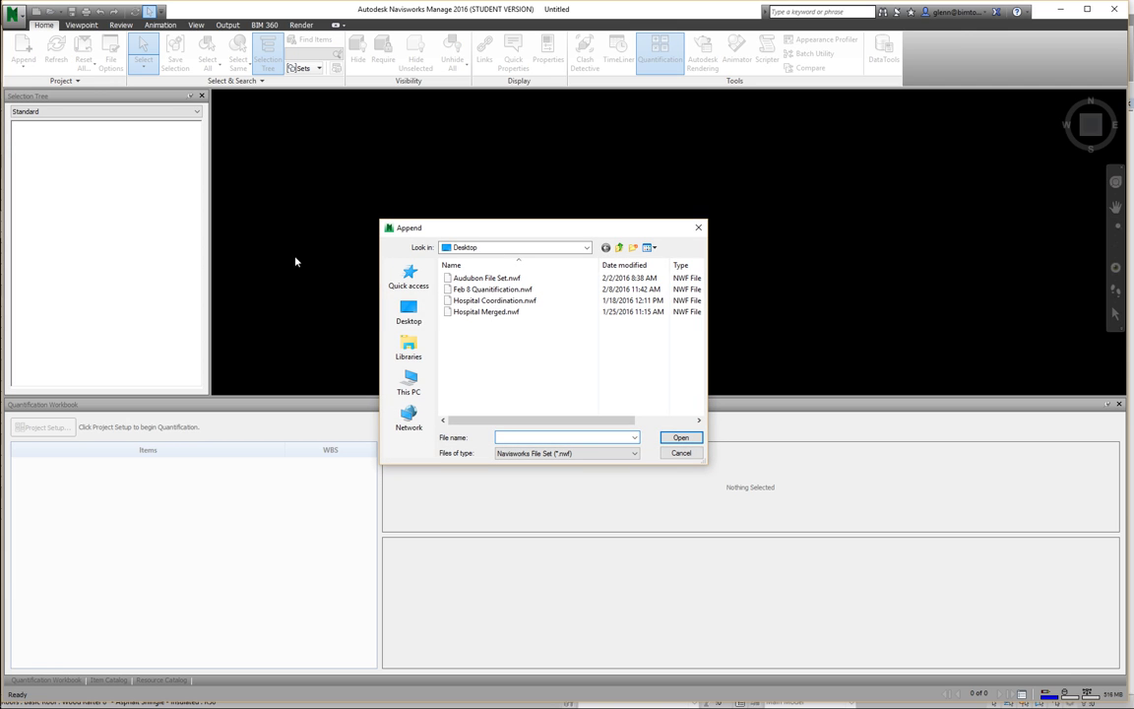
{"action": "left_click", "coordinate": [553, 452]}
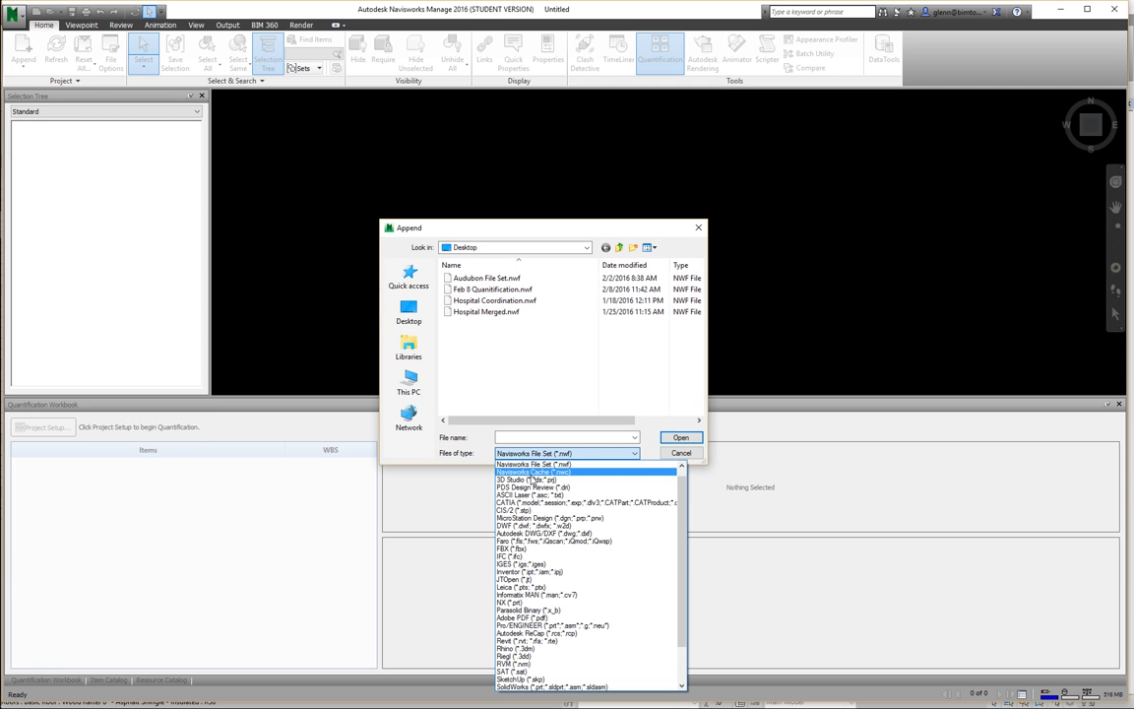
{"action": "left_click", "coordinate": [533, 472]}
{"action": "left_click", "coordinate": [512, 300]}
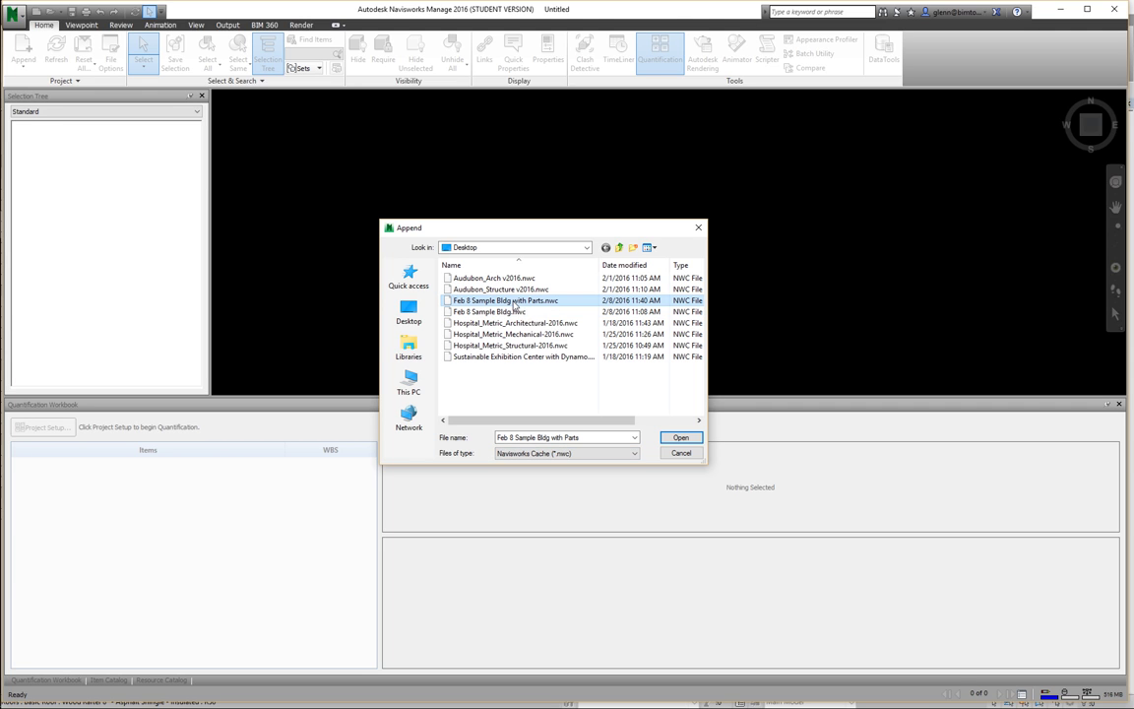
{"action": "left_click", "coordinate": [680, 438]}
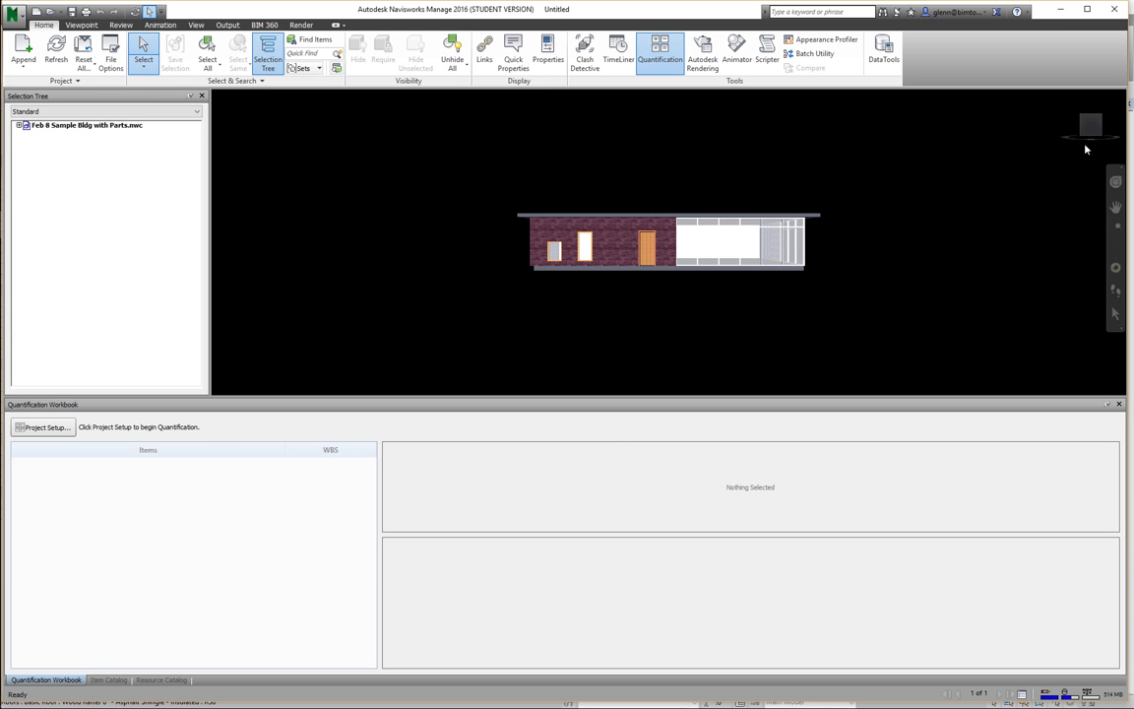
- Expand the model's selection tree through Level 1, Walls and Basic Wall down to the parts of Exterior - Brick on Mtl. Stud
{"action": "mouse_move", "coordinate": [1082, 120]}
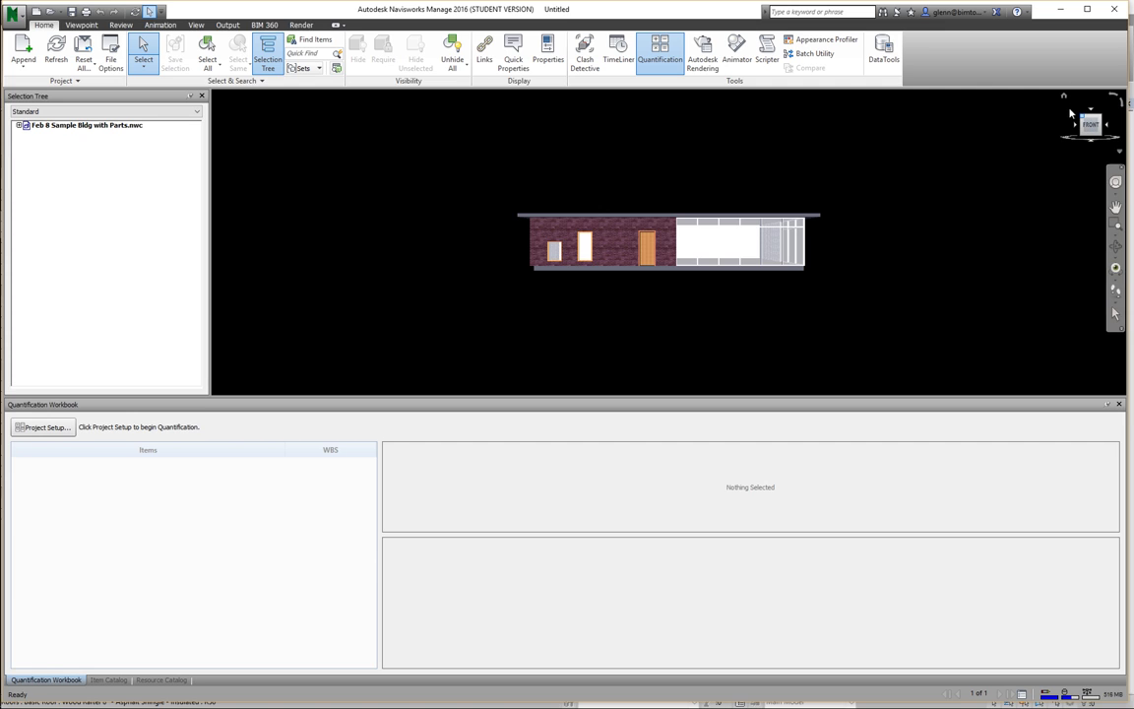
{"action": "left_click", "coordinate": [1065, 98]}
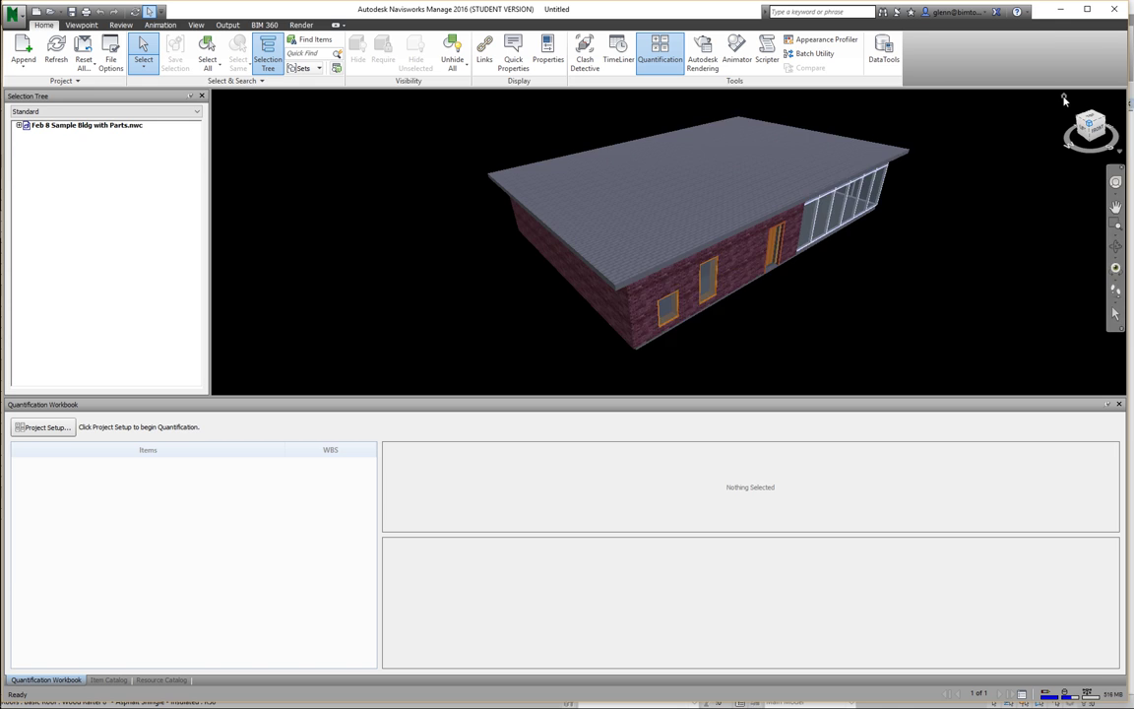
{"action": "left_click", "coordinate": [20, 126]}
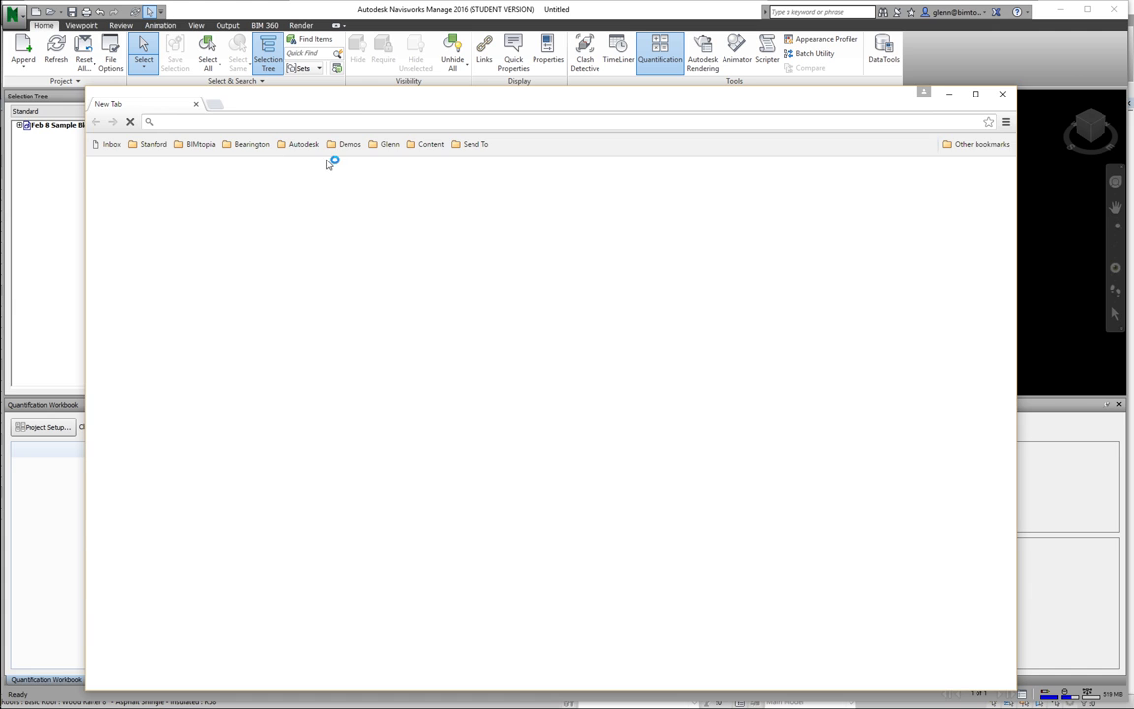
{"action": "left_click", "coordinate": [1003, 96]}
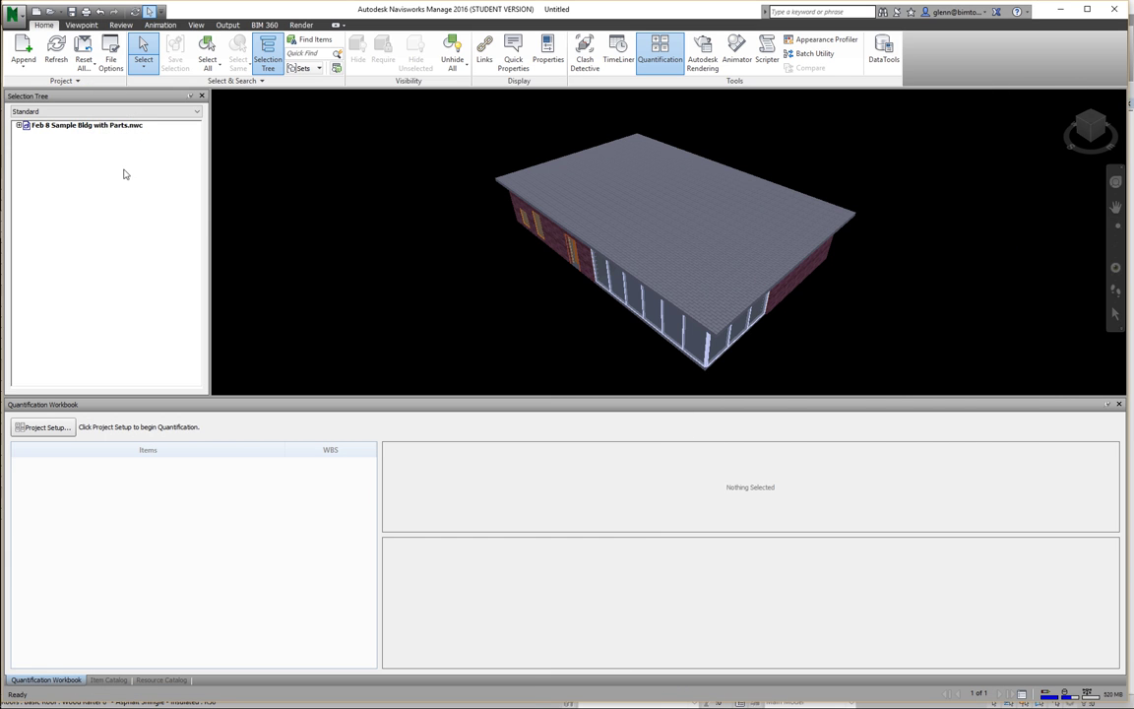
{"action": "left_click", "coordinate": [19, 126]}
{"action": "left_click", "coordinate": [27, 135]}
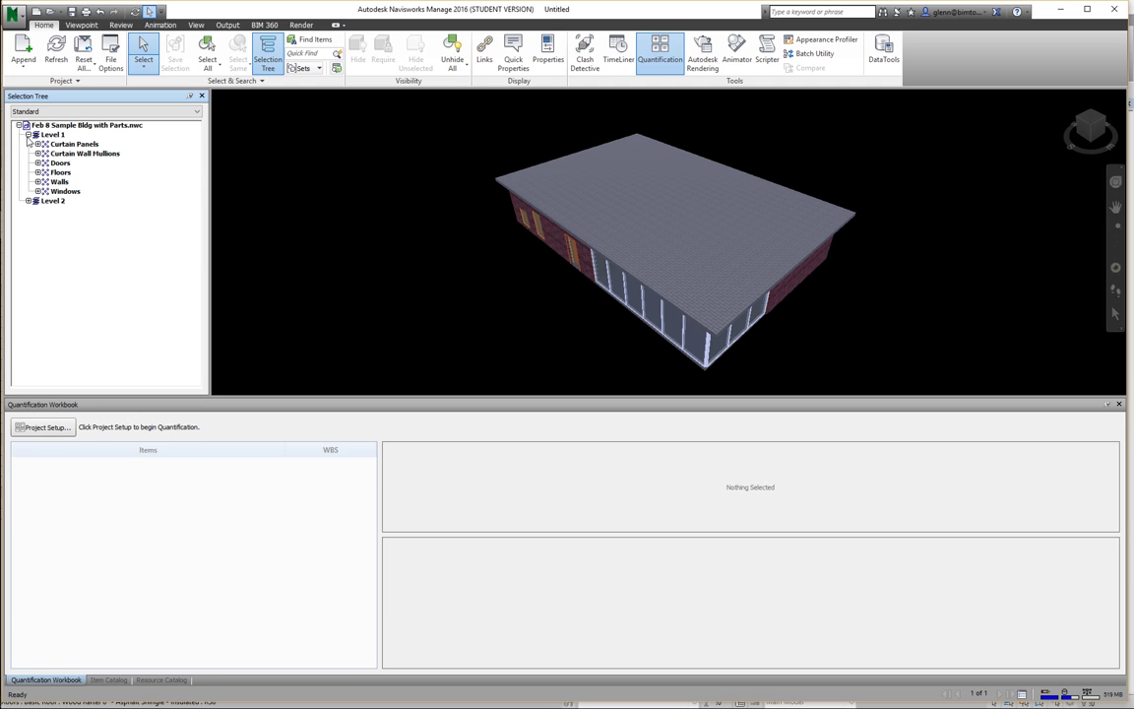
{"action": "left_click", "coordinate": [38, 181]}
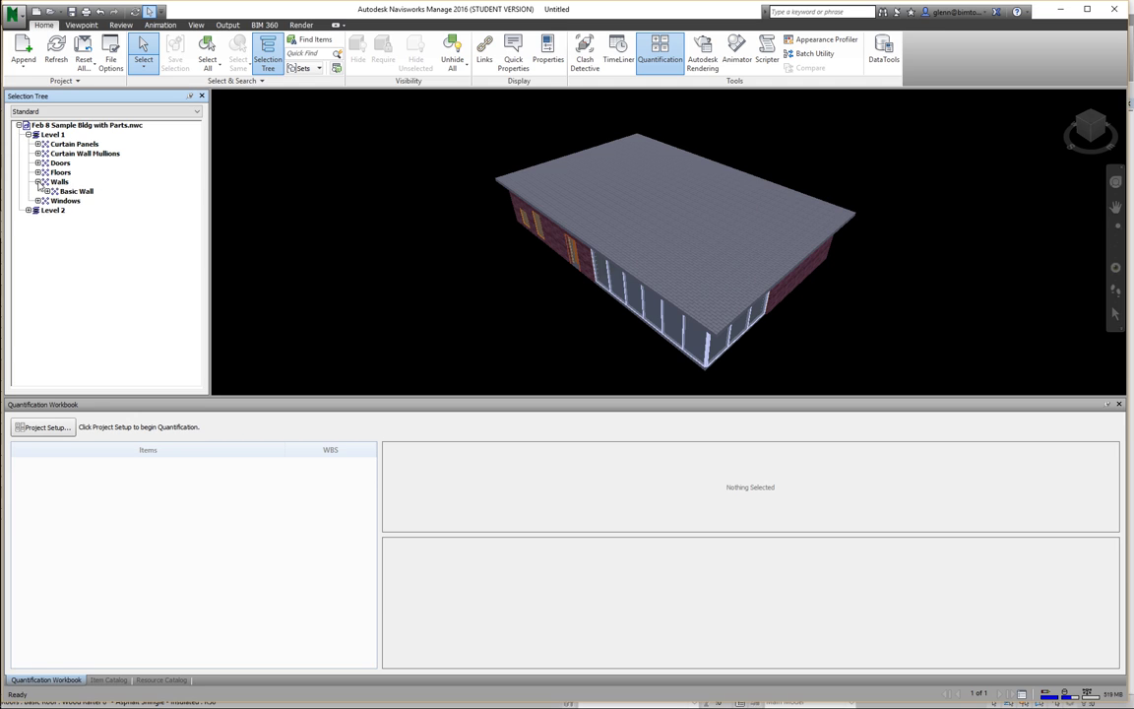
{"action": "left_click", "coordinate": [45, 191]}
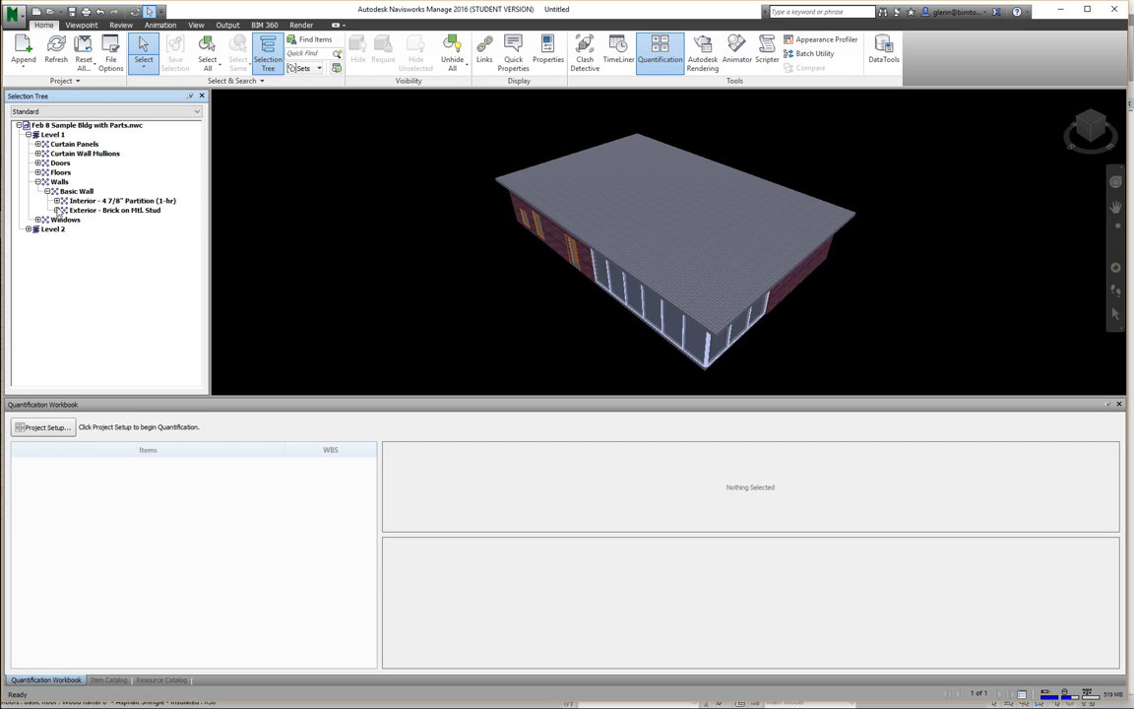
{"action": "left_click", "coordinate": [58, 210]}
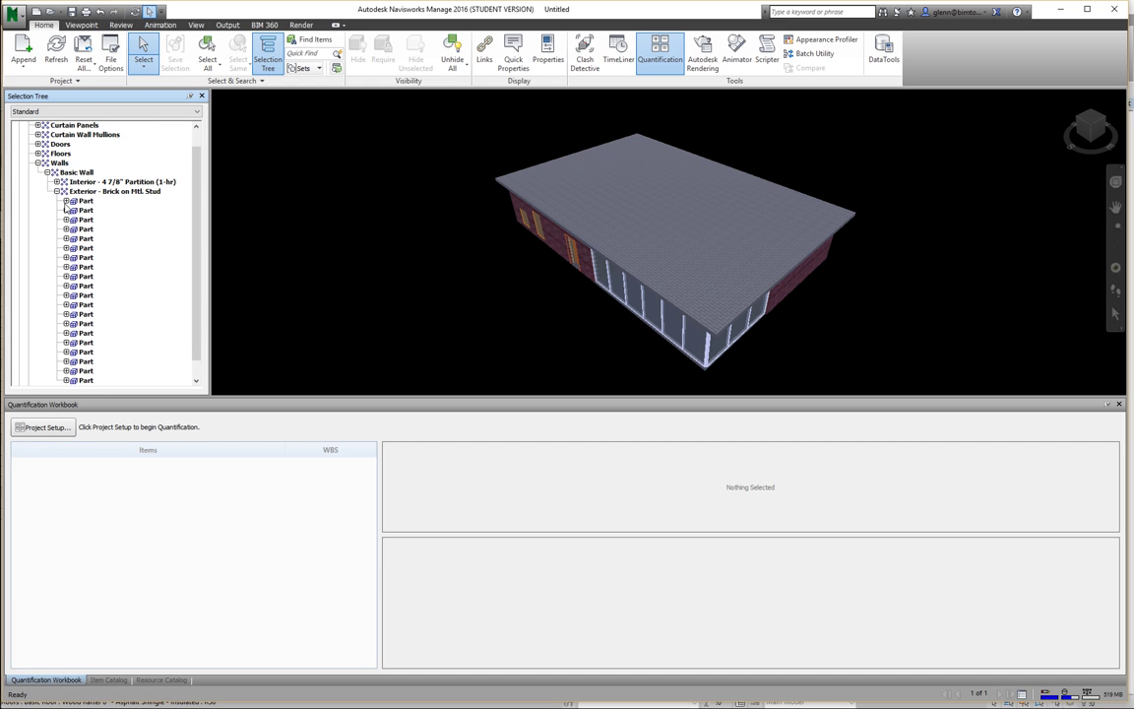
- Expand the first six parts of the exterior brick wall to examine their material layers, and select the first Gypsum Wall Board
{"action": "left_click", "coordinate": [66, 201]}
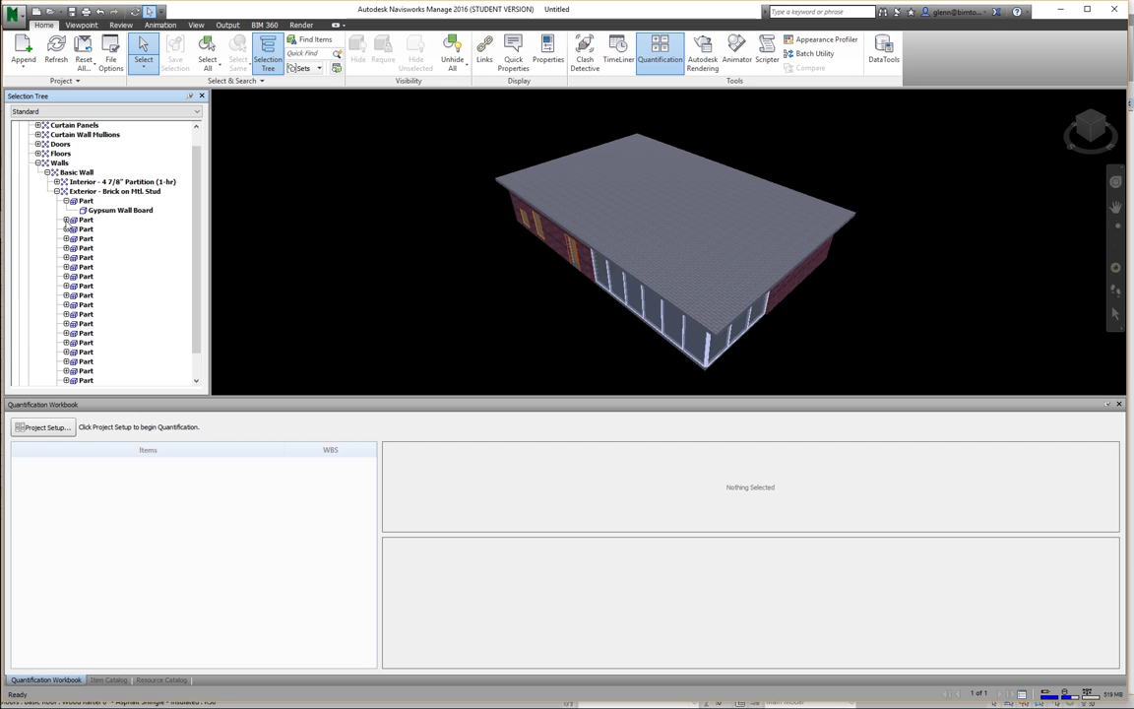
{"action": "left_click", "coordinate": [66, 220]}
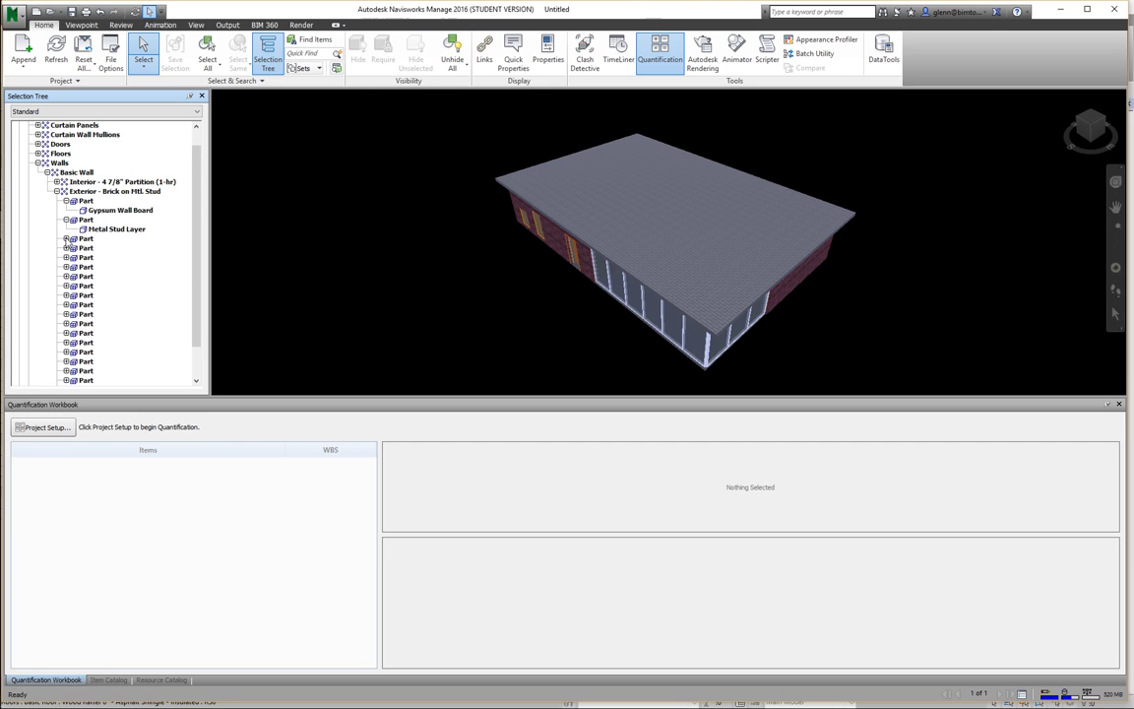
{"action": "left_click", "coordinate": [66, 239]}
{"action": "left_click", "coordinate": [66, 257]}
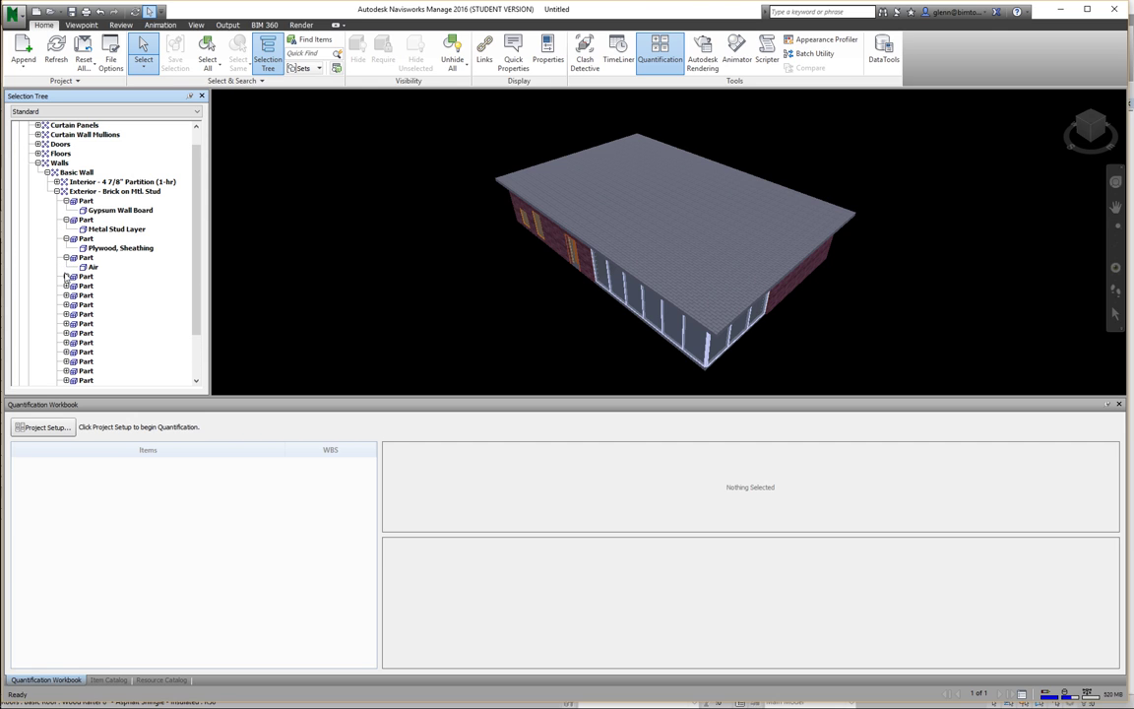
{"action": "left_click", "coordinate": [66, 276]}
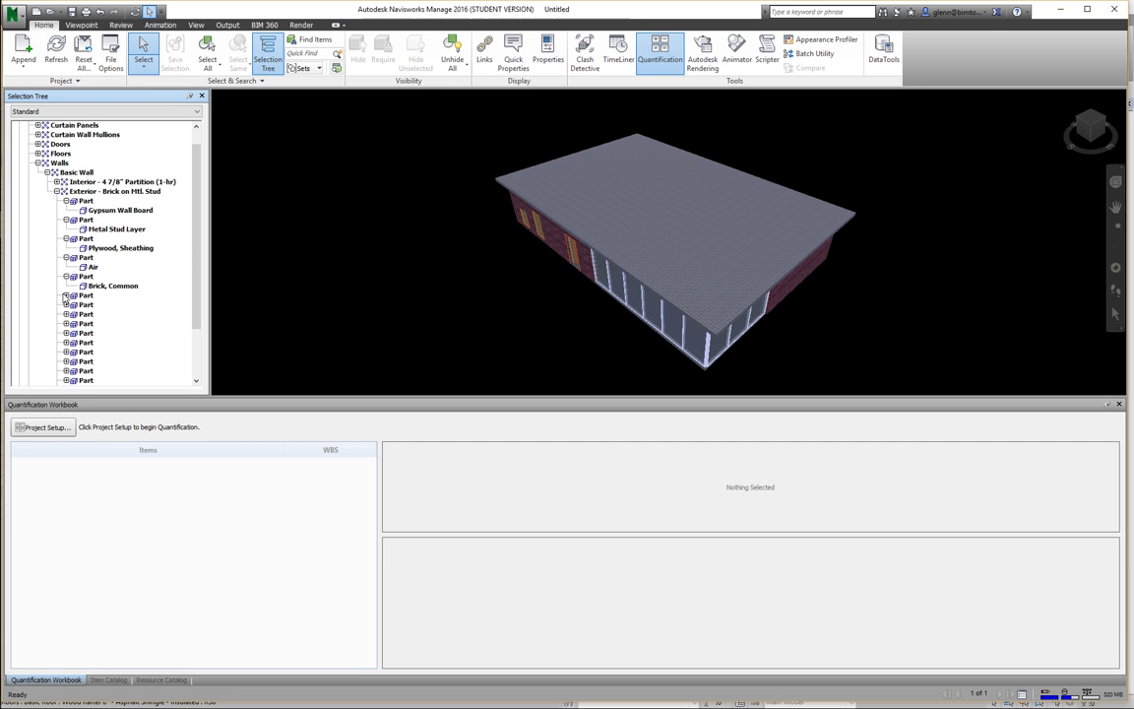
{"action": "left_click", "coordinate": [66, 295]}
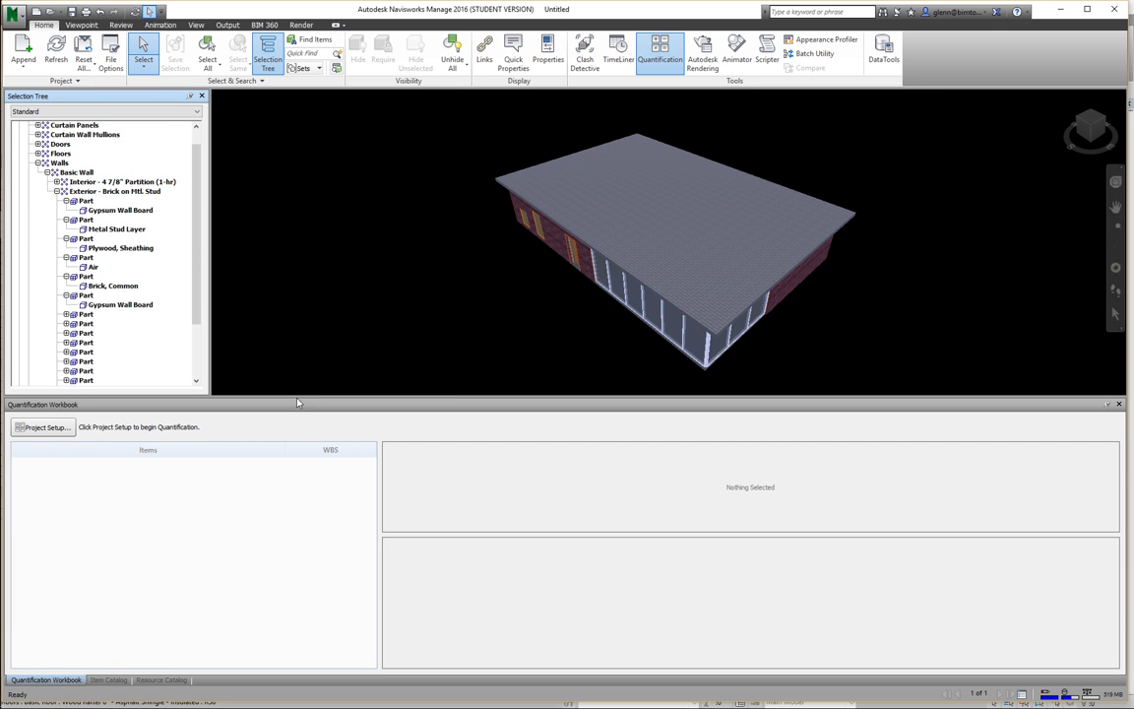
{"action": "left_click_drag", "start_coordinate": [300, 396], "coordinate": [304, 487]}
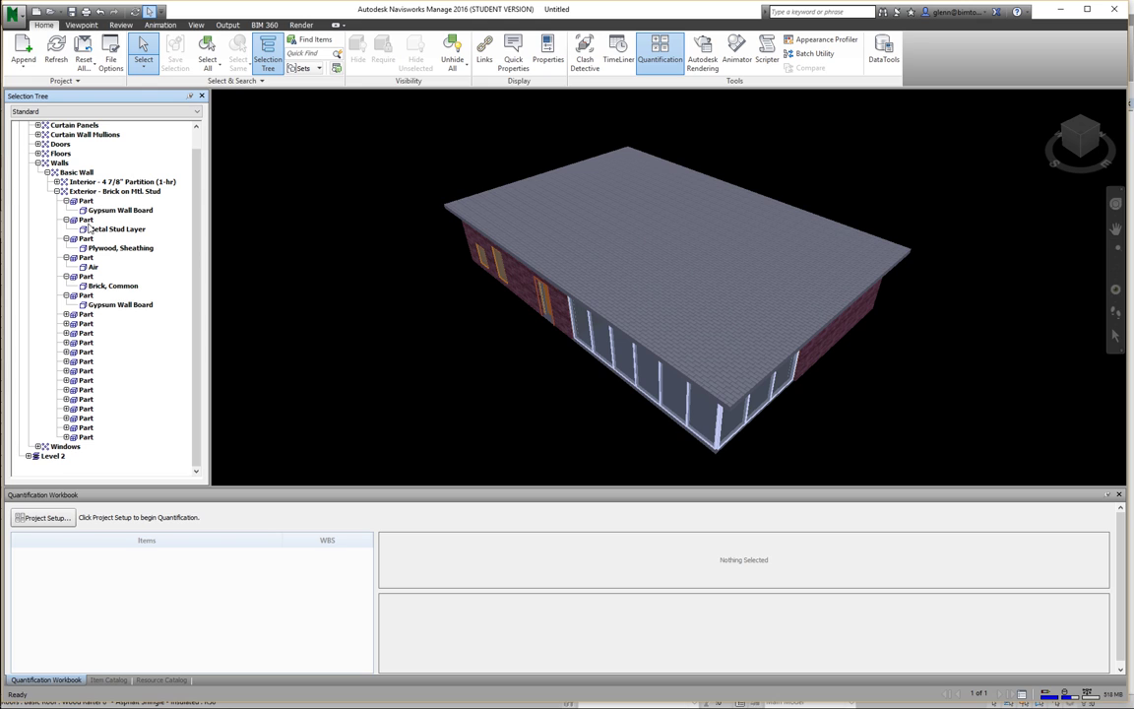
{"action": "left_click", "coordinate": [102, 212]}
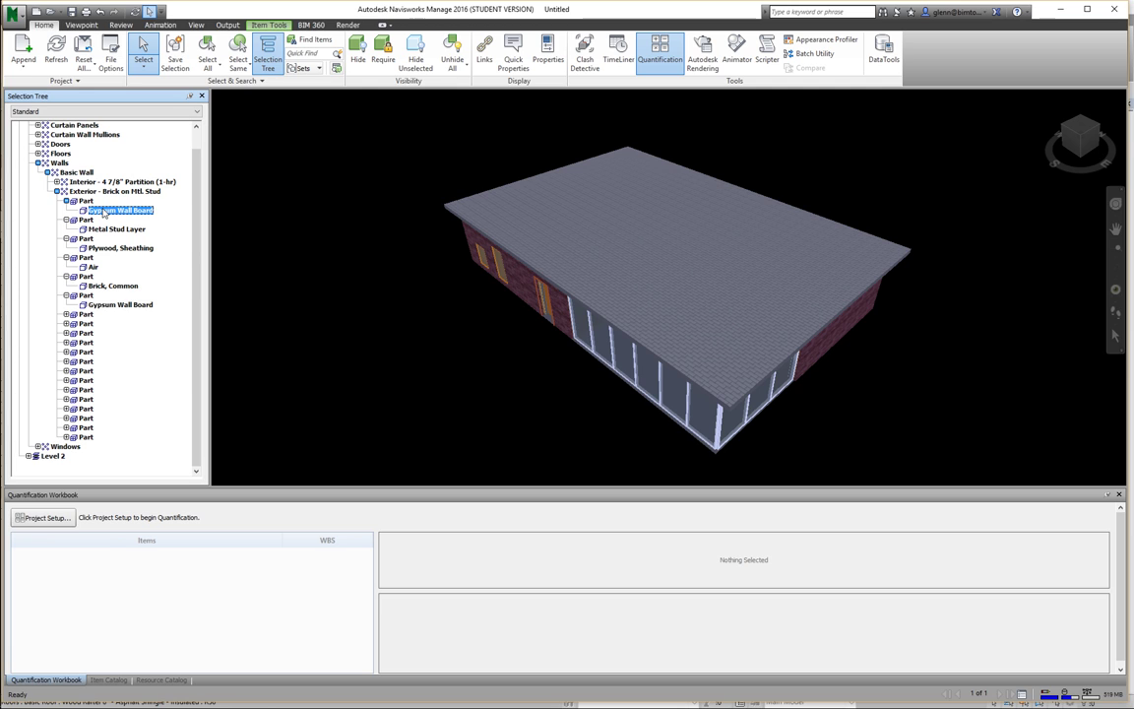
- Start the quantification project setup, postponing the getting-started tutorials, and browse for a catalog file instead of using a listed one
{"action": "left_click", "coordinate": [66, 546]}
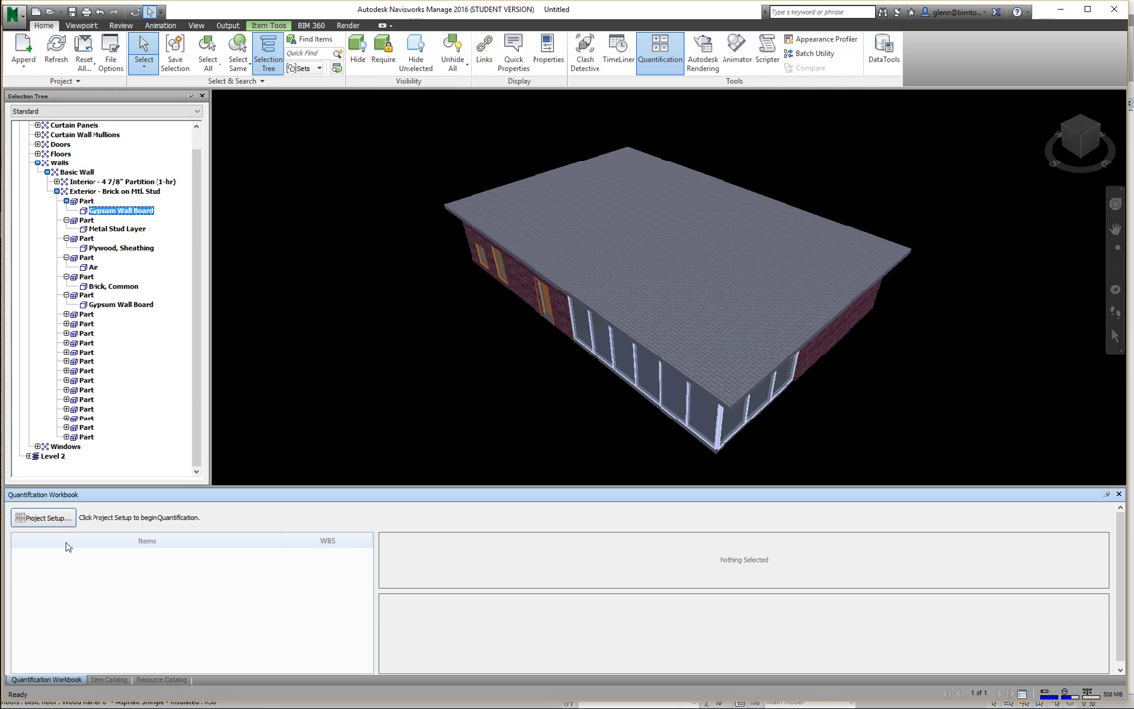
{"action": "left_click", "coordinate": [57, 517]}
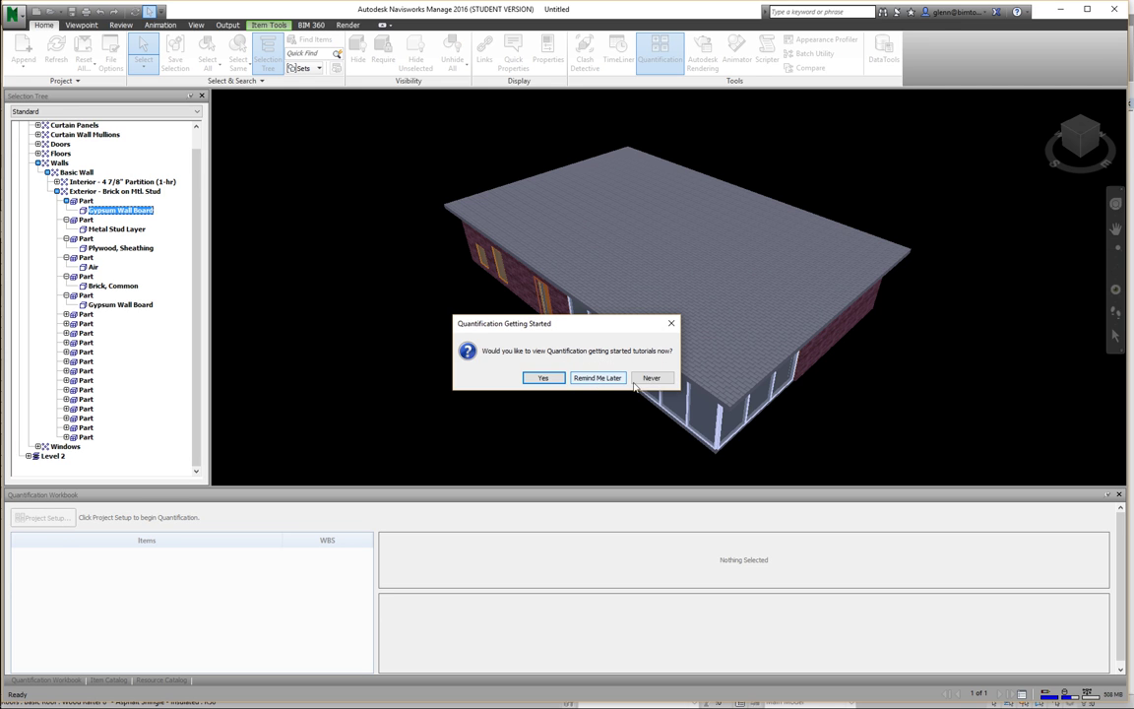
{"action": "left_click", "coordinate": [597, 378]}
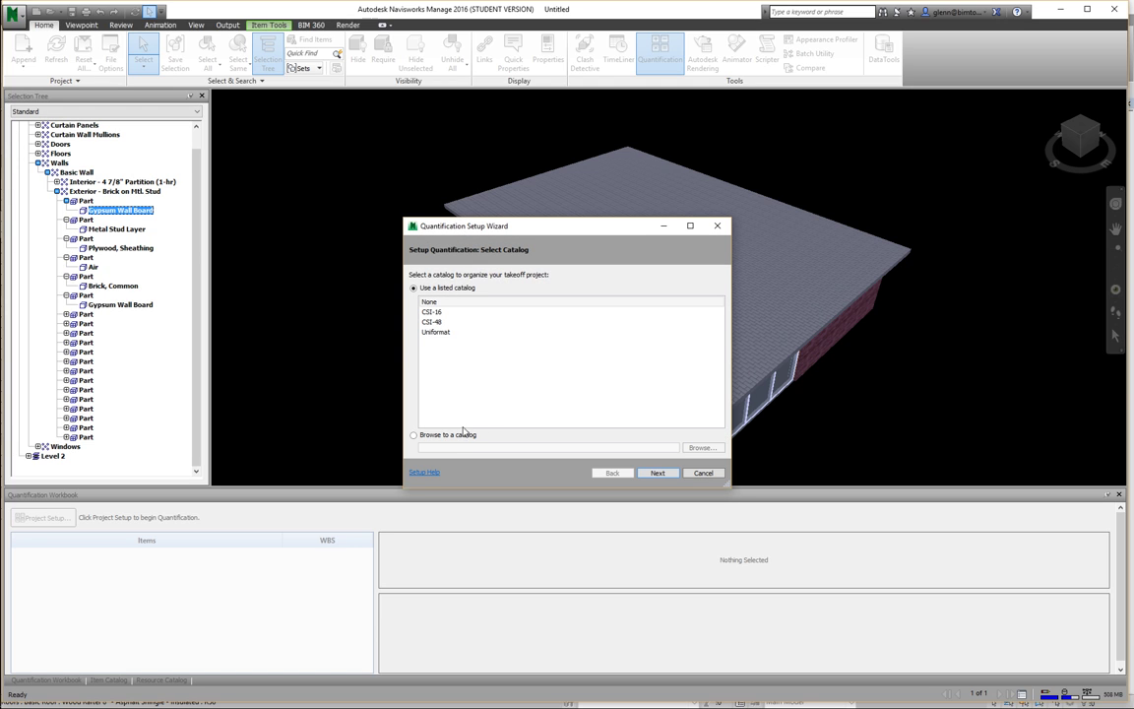
{"action": "left_click", "coordinate": [452, 435]}
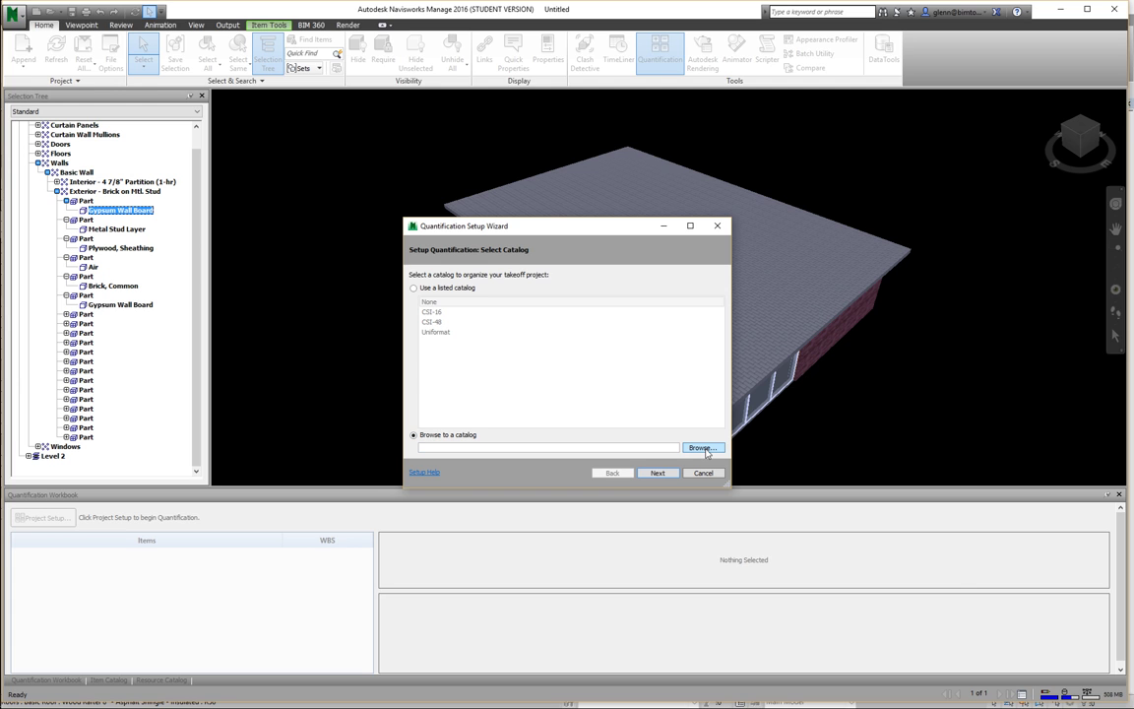
{"action": "left_click", "coordinate": [703, 449]}
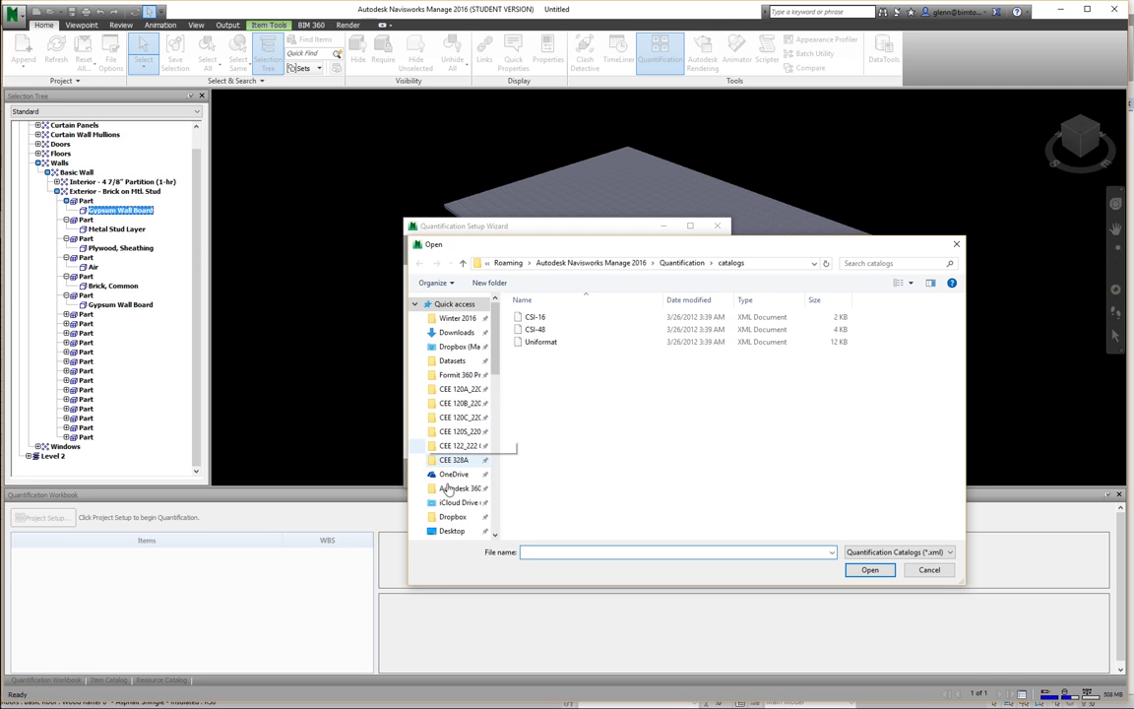
- Load the New Catalog XML file from the Desktop as the takeoff catalog and finish the quantification setup
{"action": "left_click", "coordinate": [449, 530]}
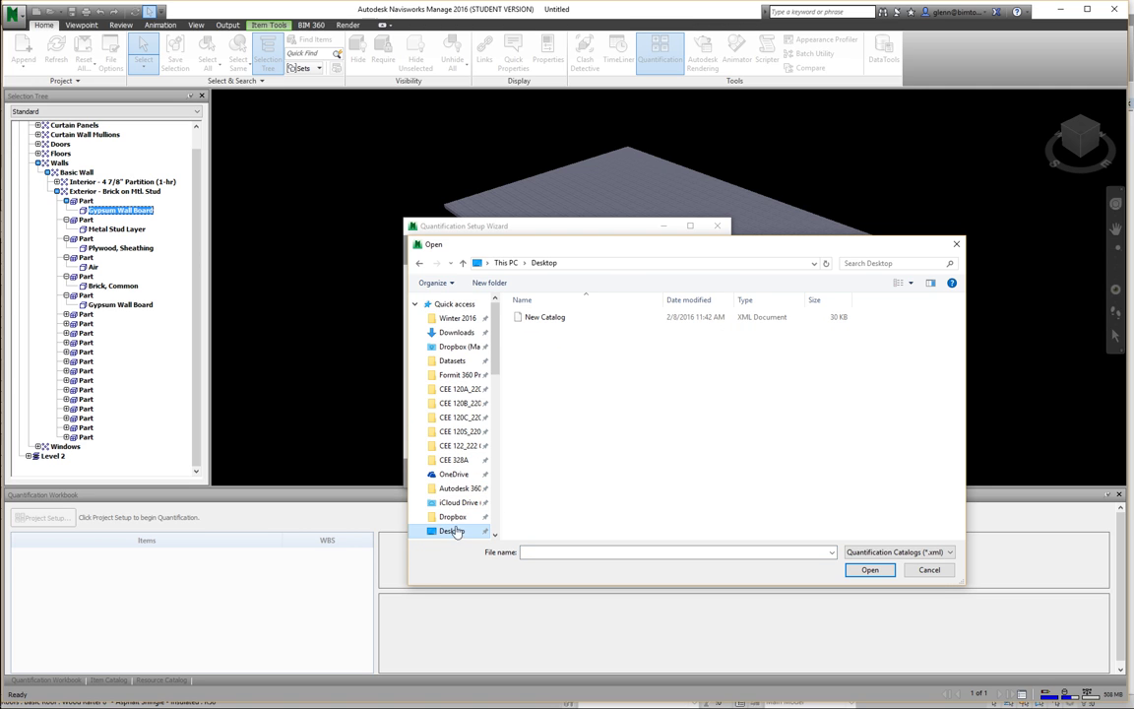
{"action": "left_click", "coordinate": [548, 319]}
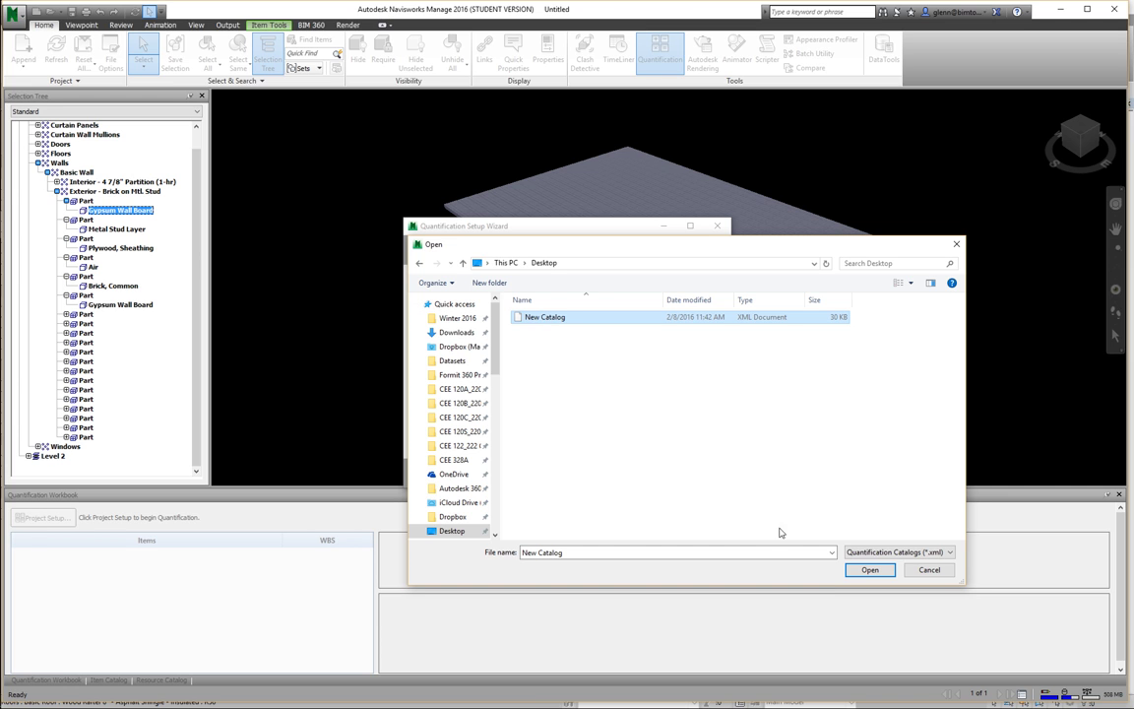
{"action": "left_click", "coordinate": [870, 570]}
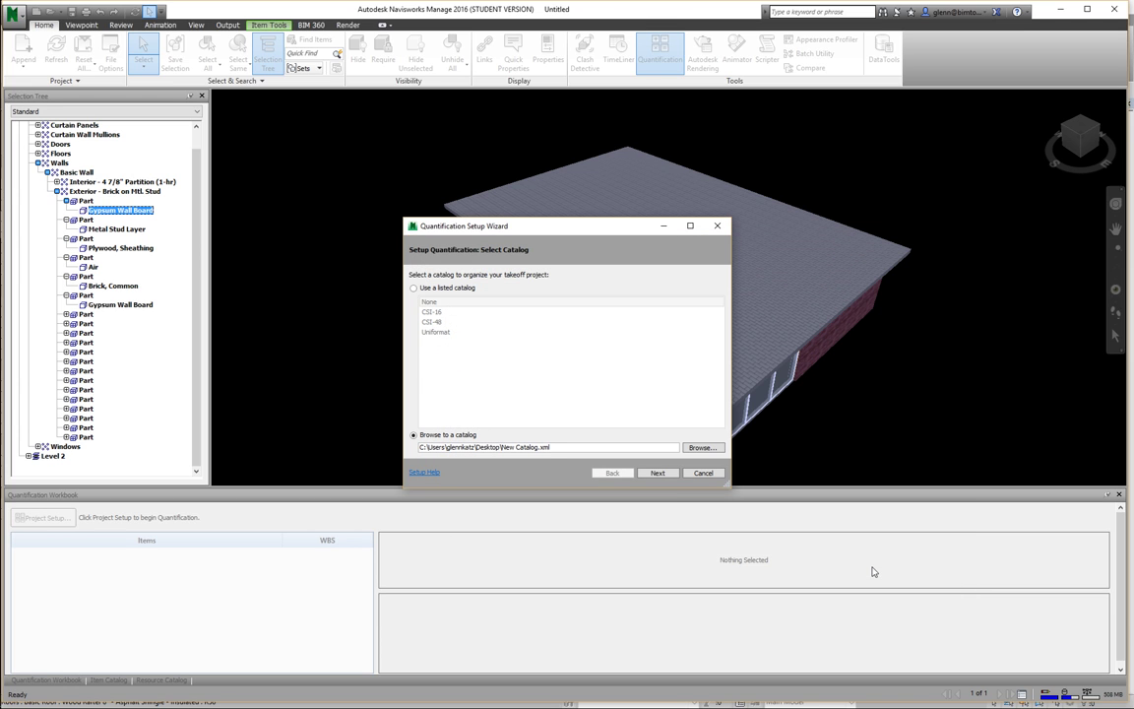
{"action": "left_click", "coordinate": [658, 474]}
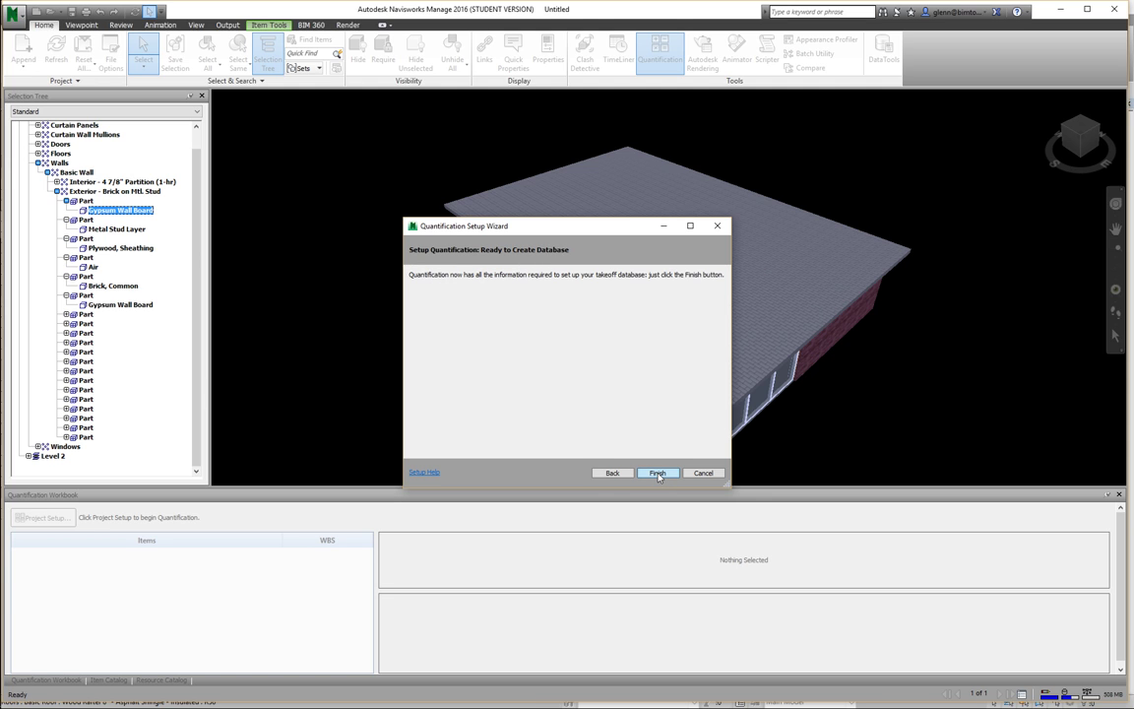
{"action": "left_click", "coordinate": [657, 473]}
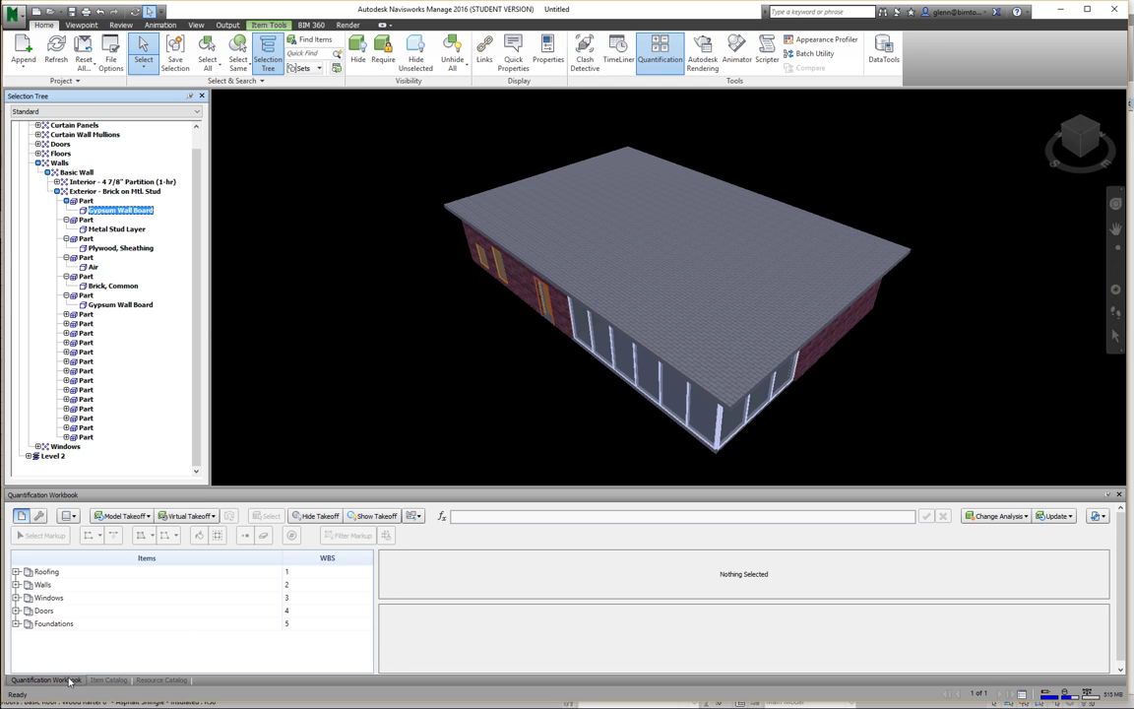
- Review the groups in the Item Catalog and Resource Catalog, and return to the Quantification Workbook
{"action": "left_click", "coordinate": [108, 679]}
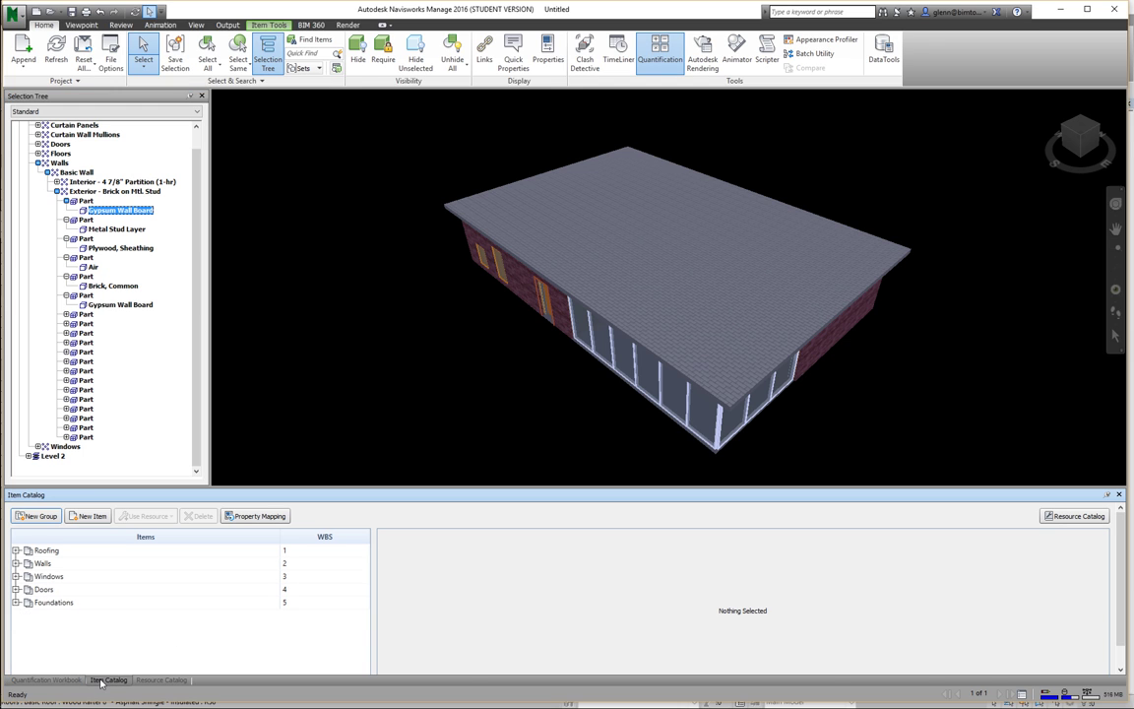
{"action": "left_click", "coordinate": [160, 680]}
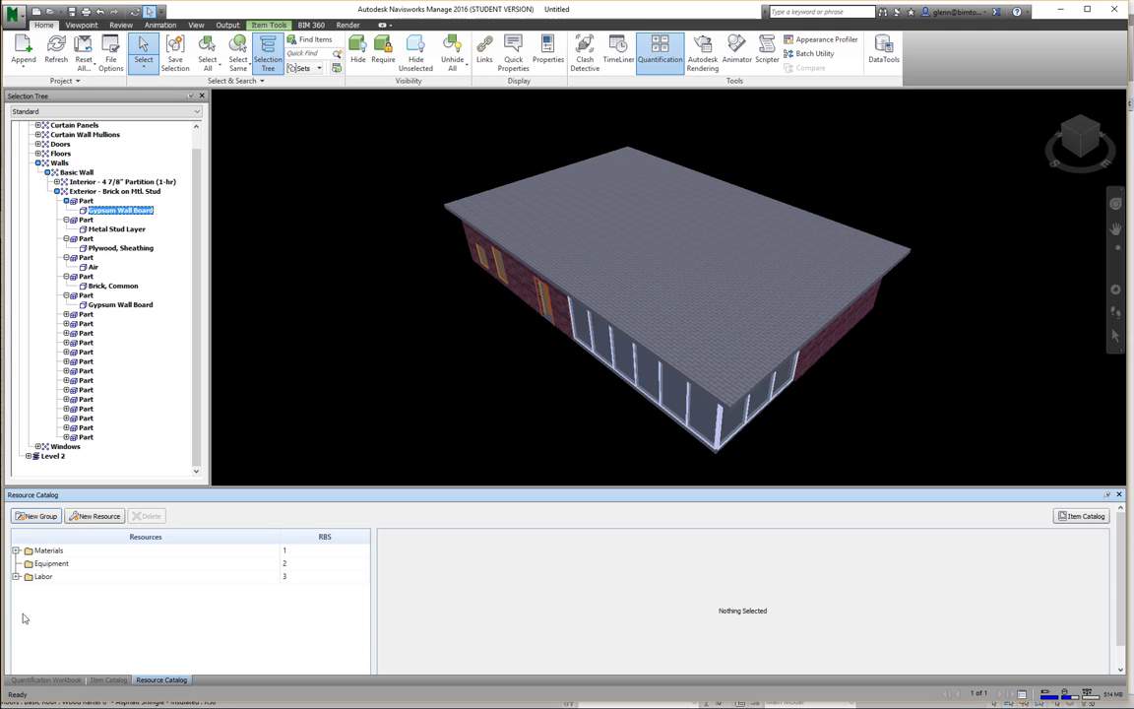
{"action": "left_click", "coordinate": [44, 576]}
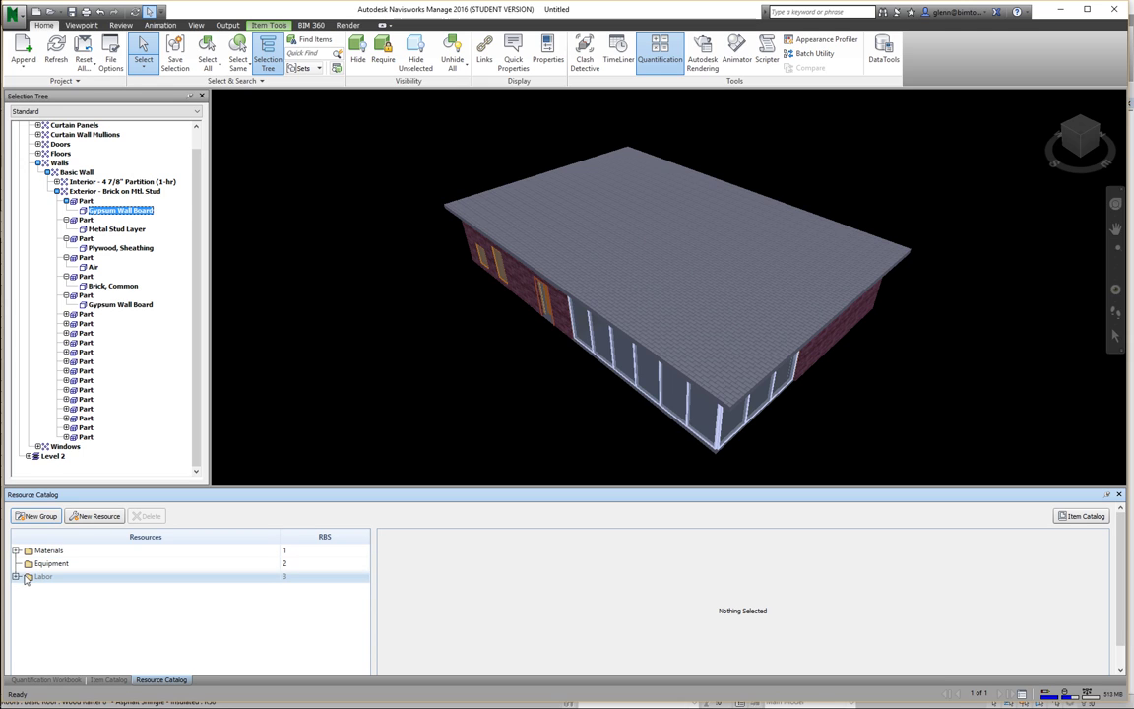
{"action": "left_click", "coordinate": [41, 603]}
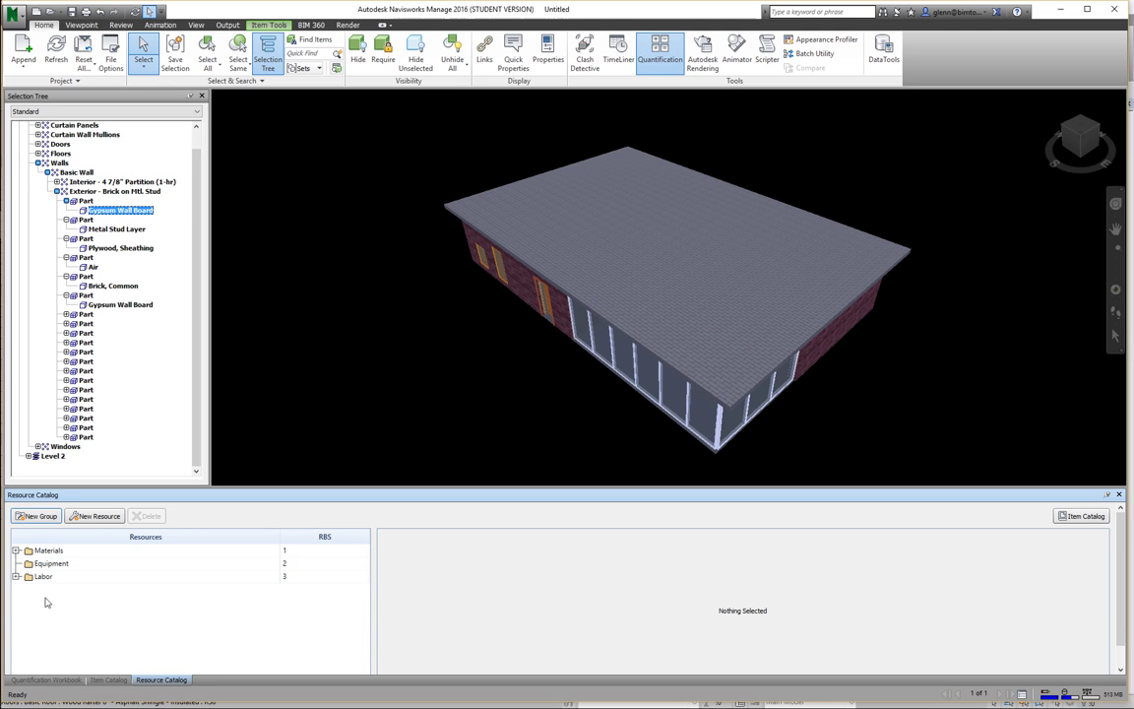
{"action": "left_click", "coordinate": [46, 679]}
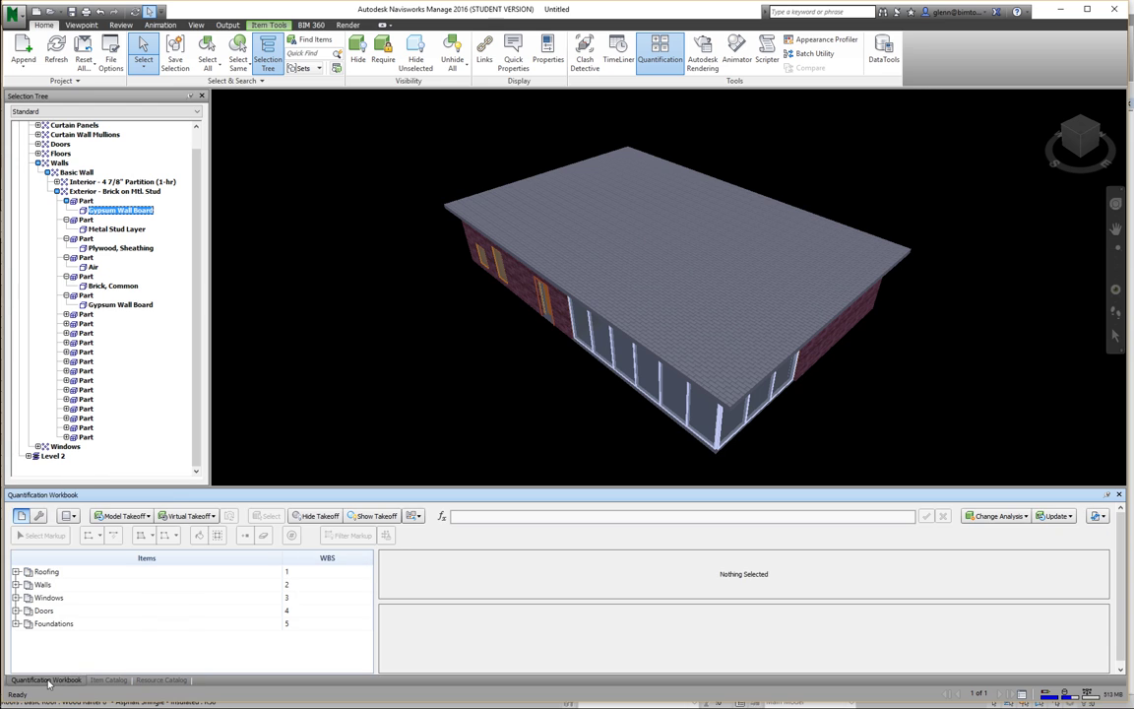
- Take off the Interior - 4 7/8" Partition (1-hr) walls into the Interior Walls item of the Walls group
{"action": "left_click", "coordinate": [16, 584]}
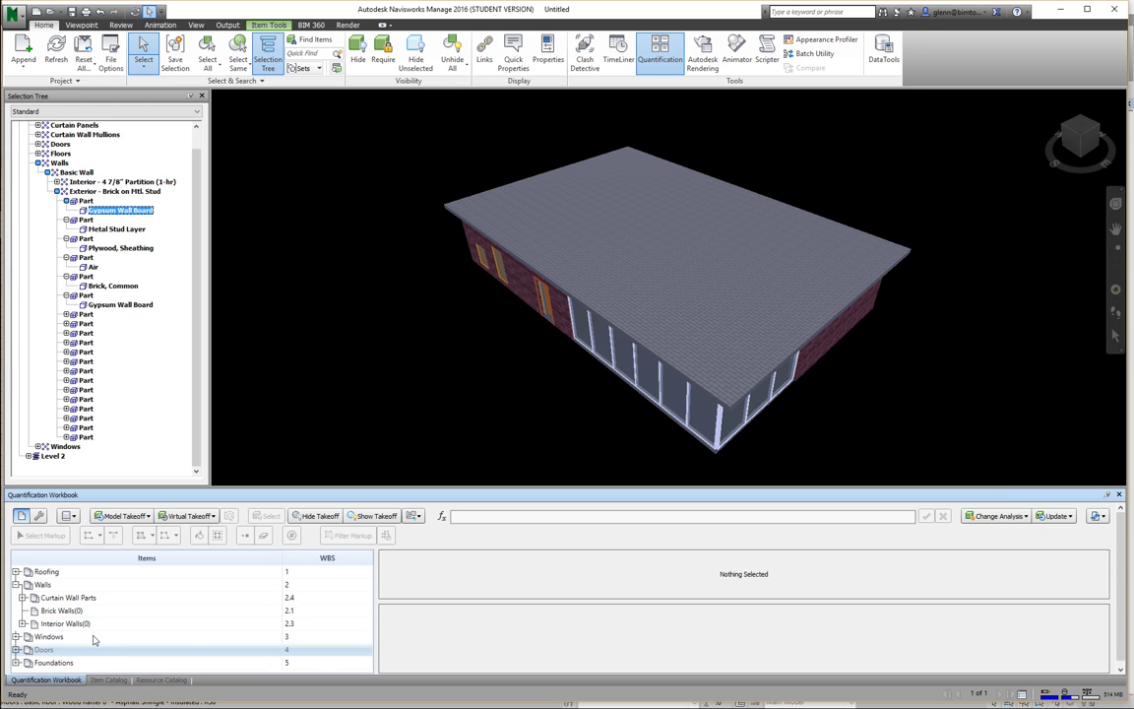
{"action": "left_click", "coordinate": [22, 624]}
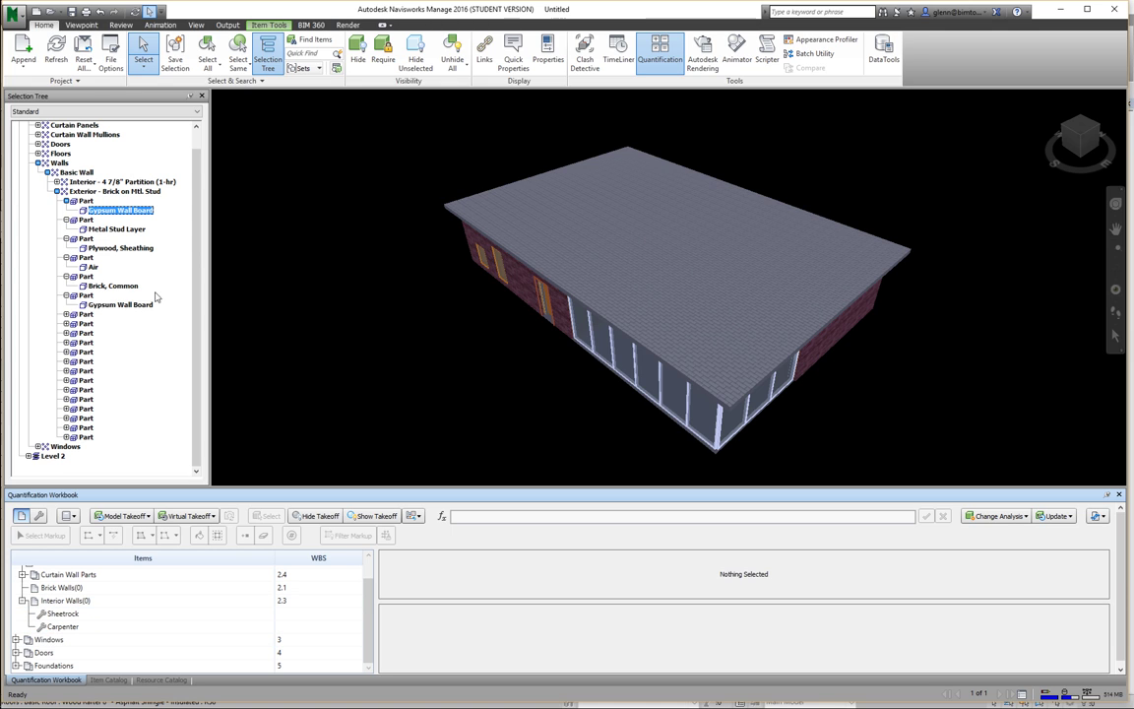
{"action": "left_click", "coordinate": [111, 193]}
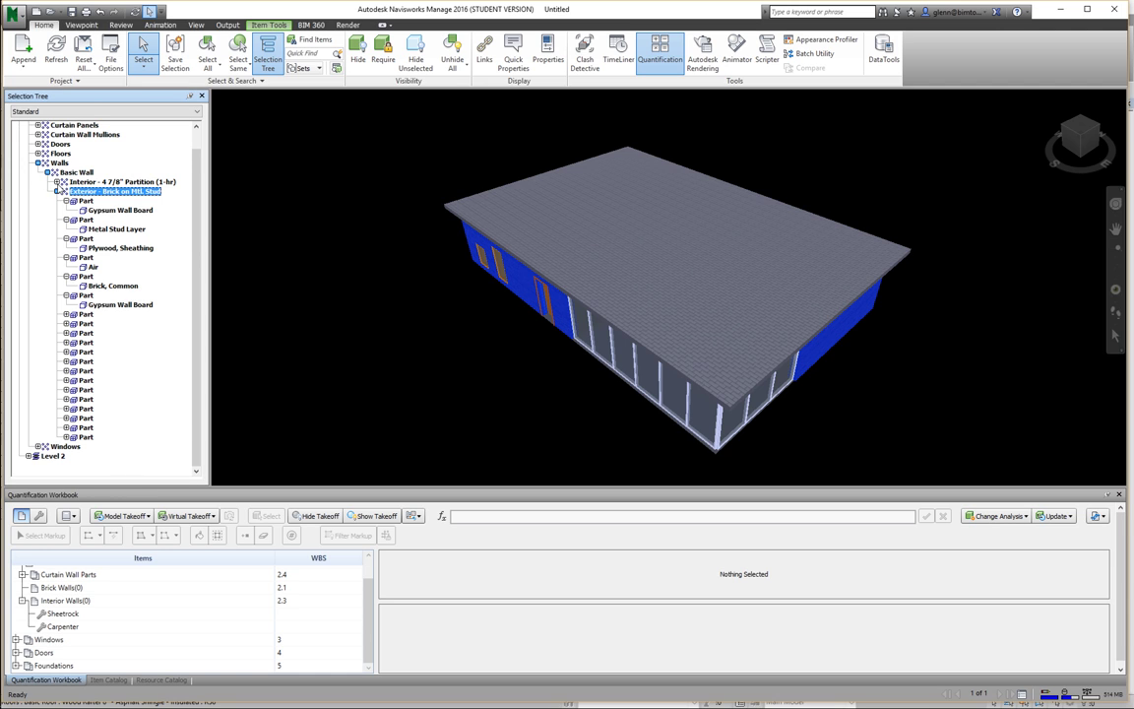
{"action": "left_click", "coordinate": [57, 182]}
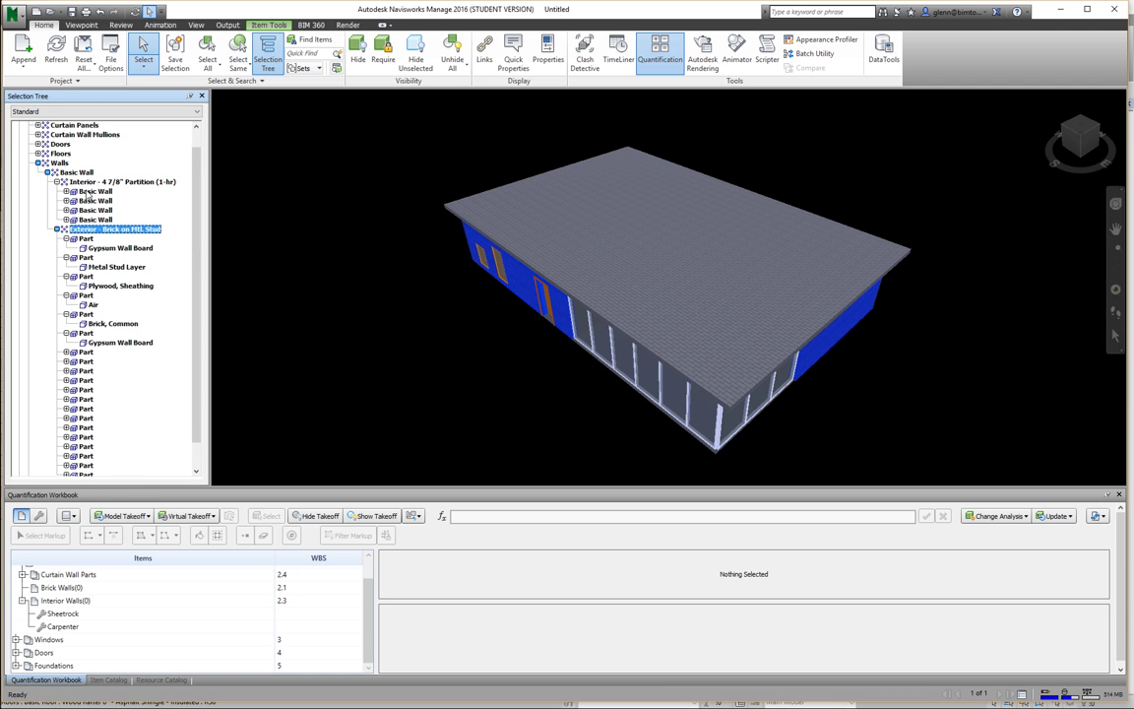
{"action": "left_click", "coordinate": [86, 182]}
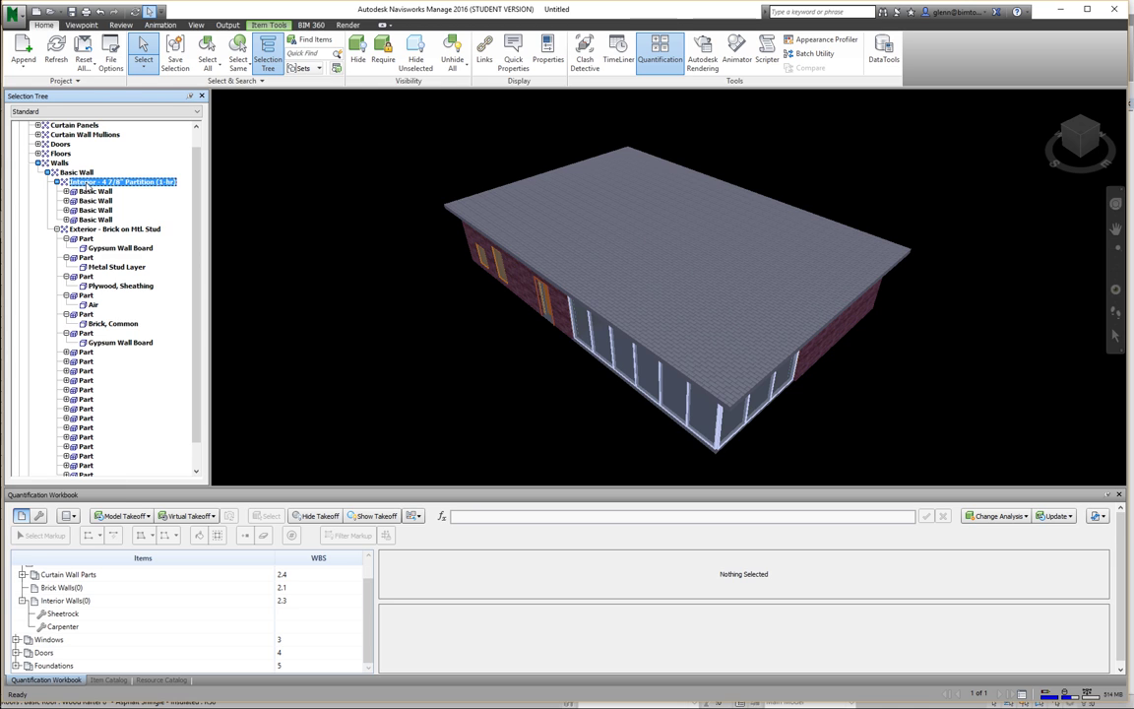
{"action": "left_click_drag", "start_coordinate": [80, 183], "coordinate": [75, 607]}
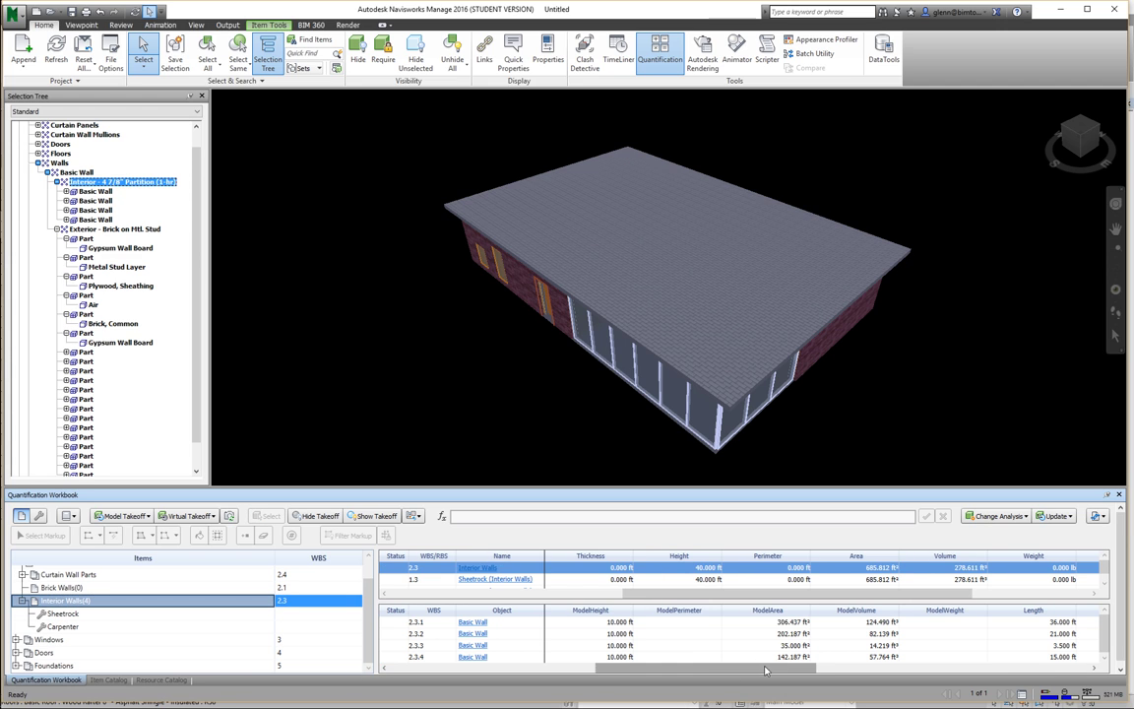
- Examine the primary quantities of the interior wall objects and of their Sheetrock and Carpenter resources
{"action": "left_click_drag", "start_coordinate": [966, 669], "coordinate": [1083, 669]}
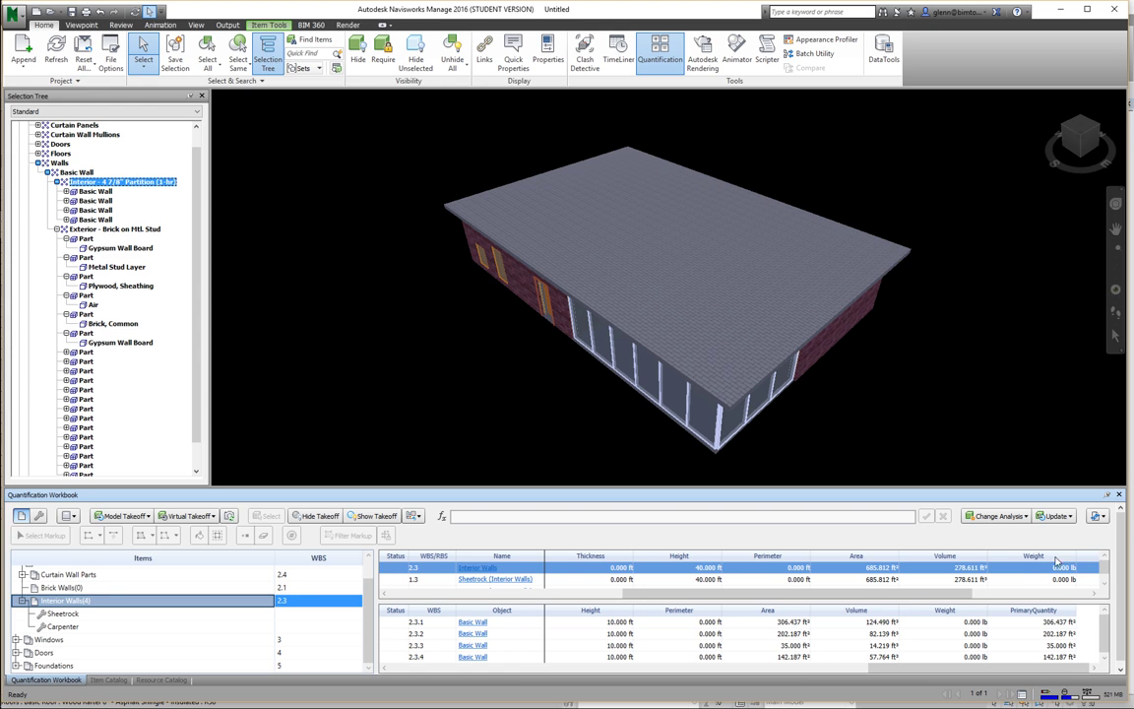
{"action": "left_click", "coordinate": [1103, 583]}
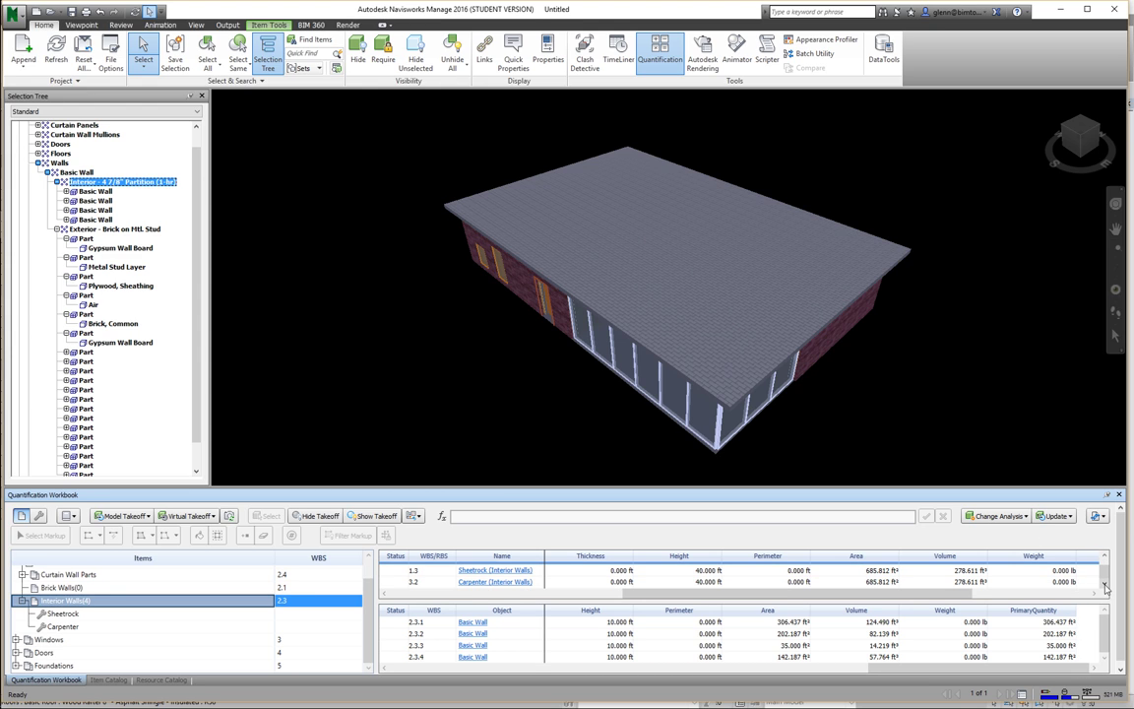
{"action": "left_click_drag", "start_coordinate": [958, 594], "coordinate": [1093, 597]}
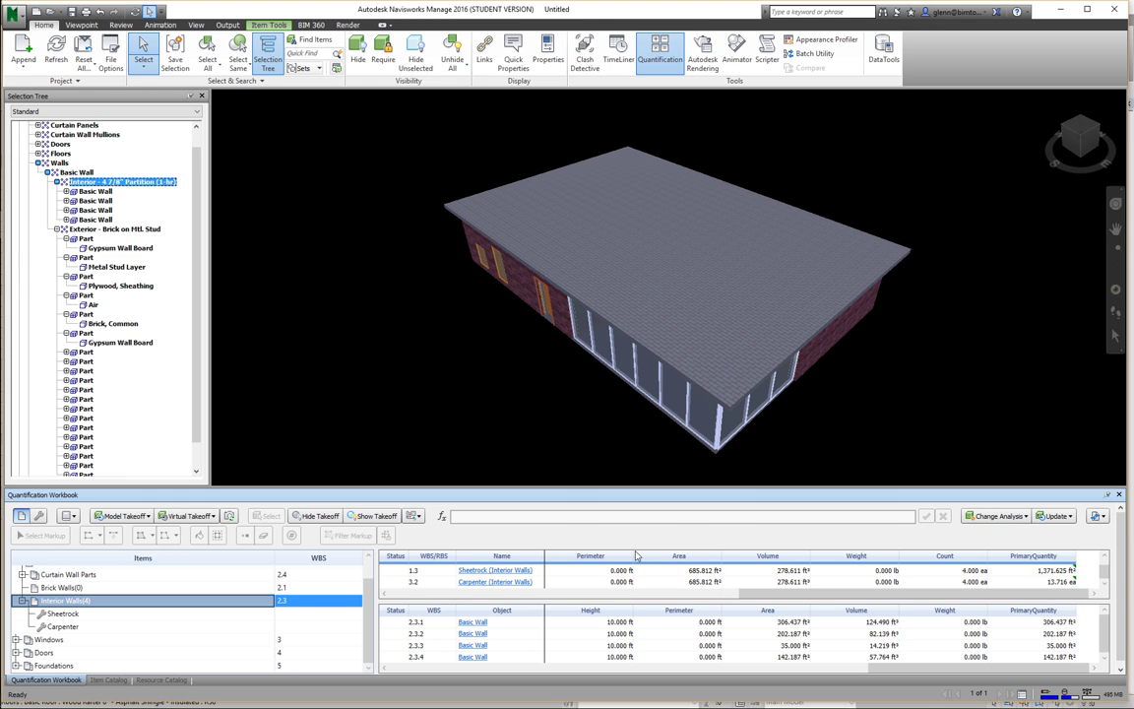
{"action": "scroll", "coordinate": [365, 618], "scroll_direction": "up", "scroll_amount": 1}
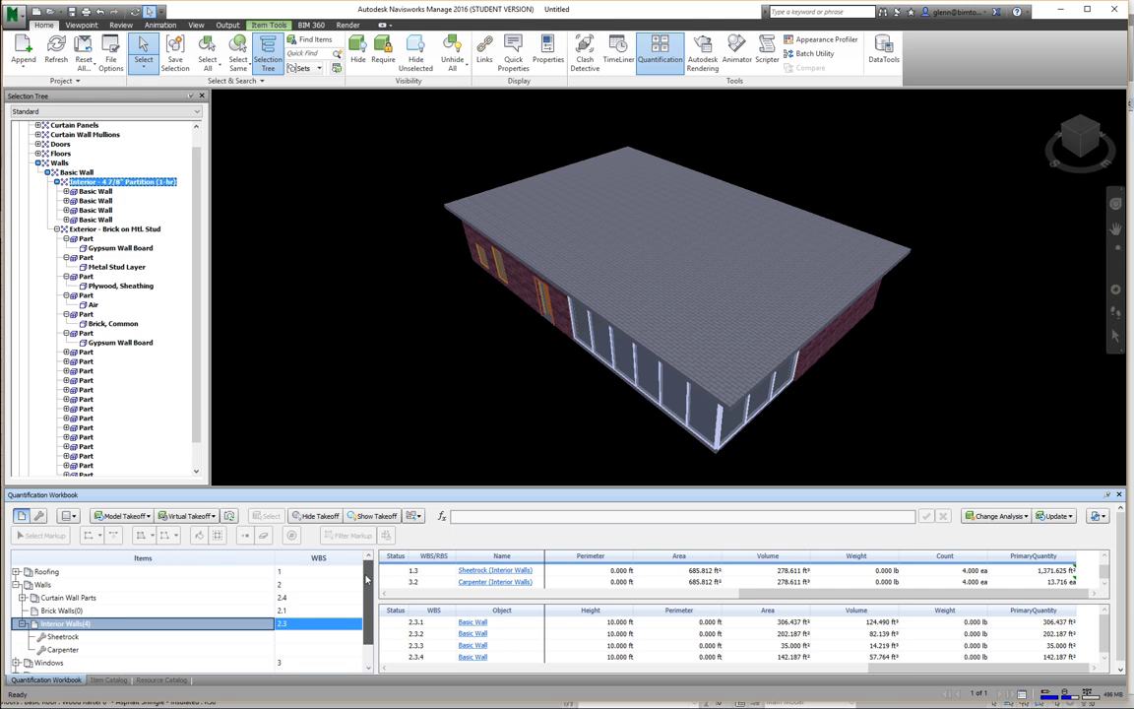
- Collapse the Interior Walls item and the interior partition type, and list only the parts under Exterior - Brick on Mtl. Stud
{"action": "double_click", "coordinate": [44, 621]}
{"action": "key", "text": "Escape"}
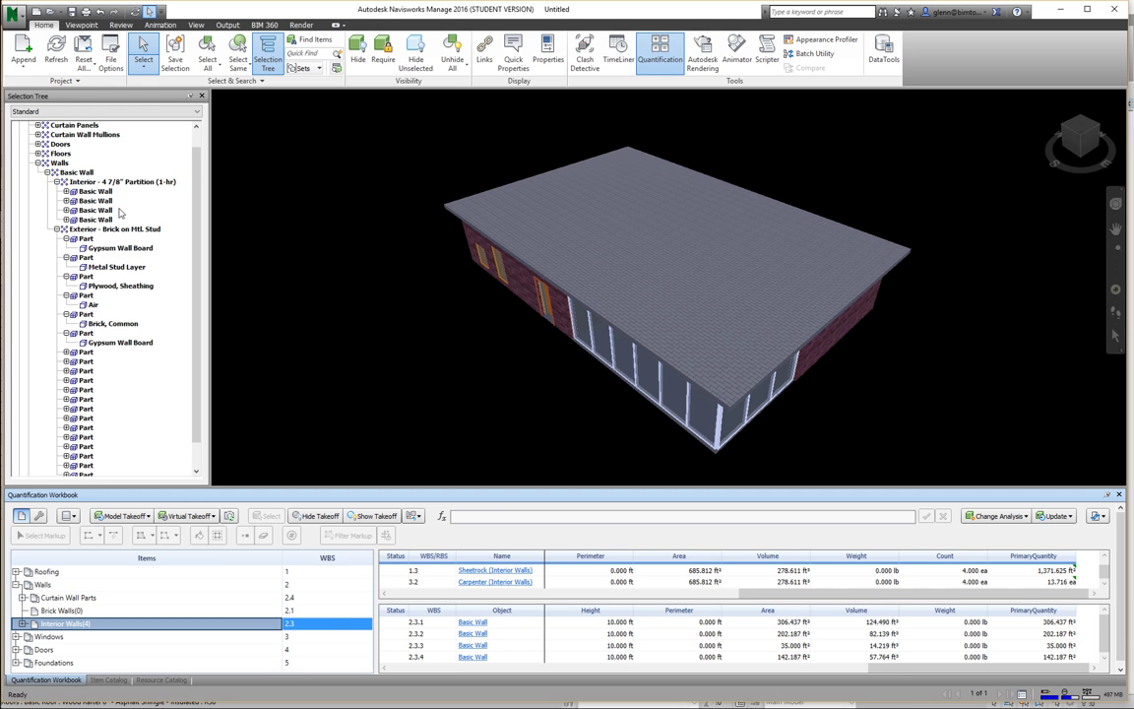
{"action": "left_click", "coordinate": [56, 229]}
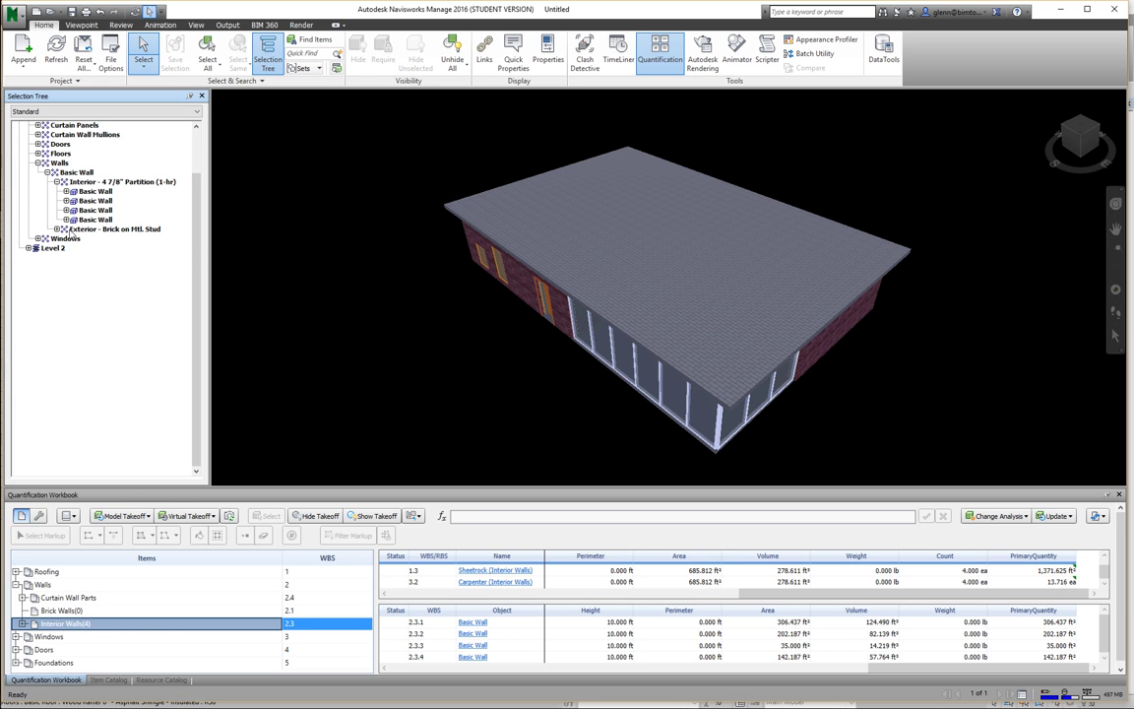
{"action": "left_click", "coordinate": [56, 181]}
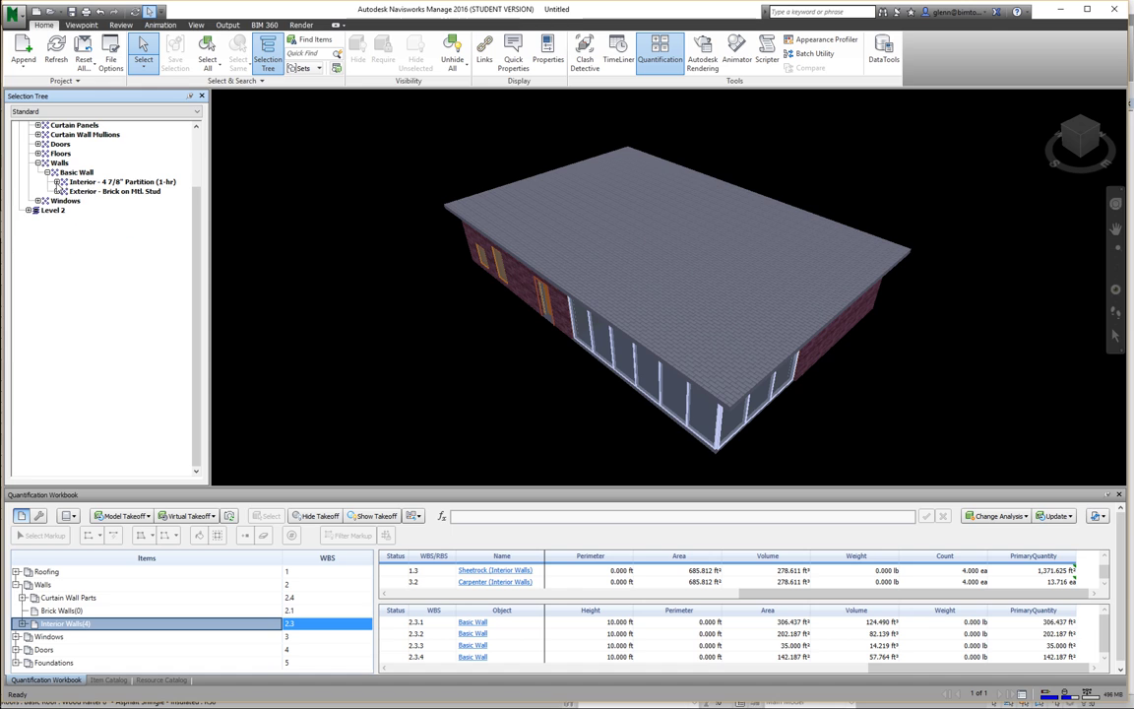
{"action": "left_click", "coordinate": [56, 191]}
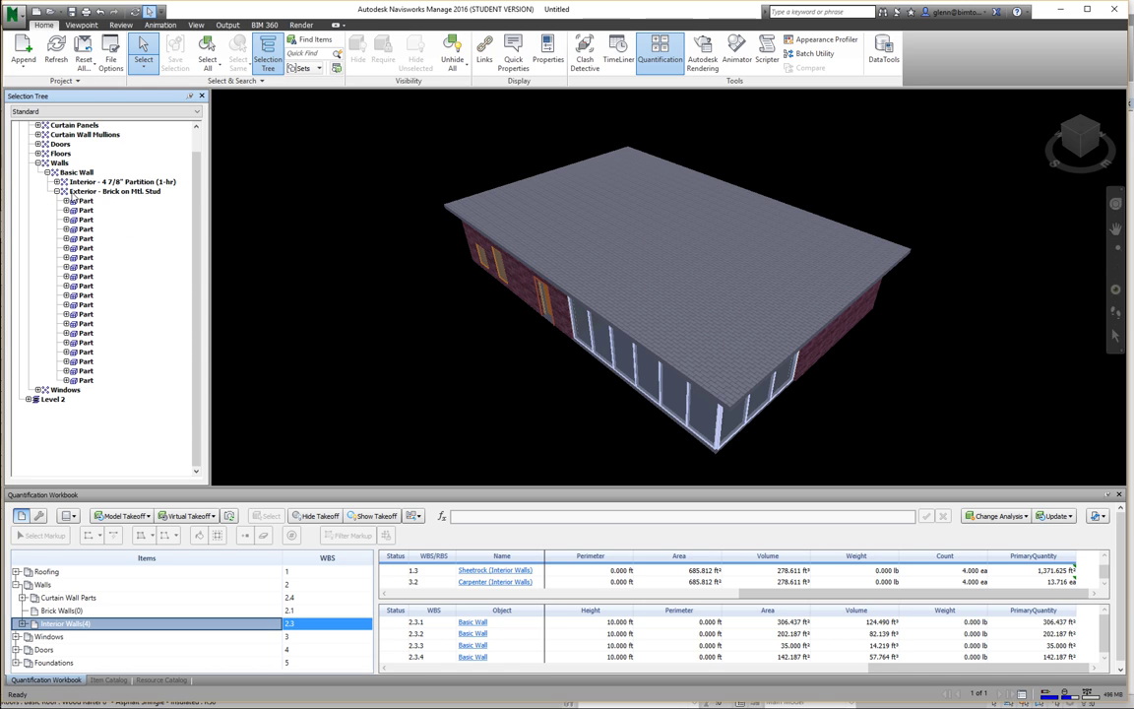
- Try taking off the whole Exterior - Brick on Mtl. Stud wall type into the Brick Walls item, and undo that takeoff
{"action": "left_click", "coordinate": [77, 191]}
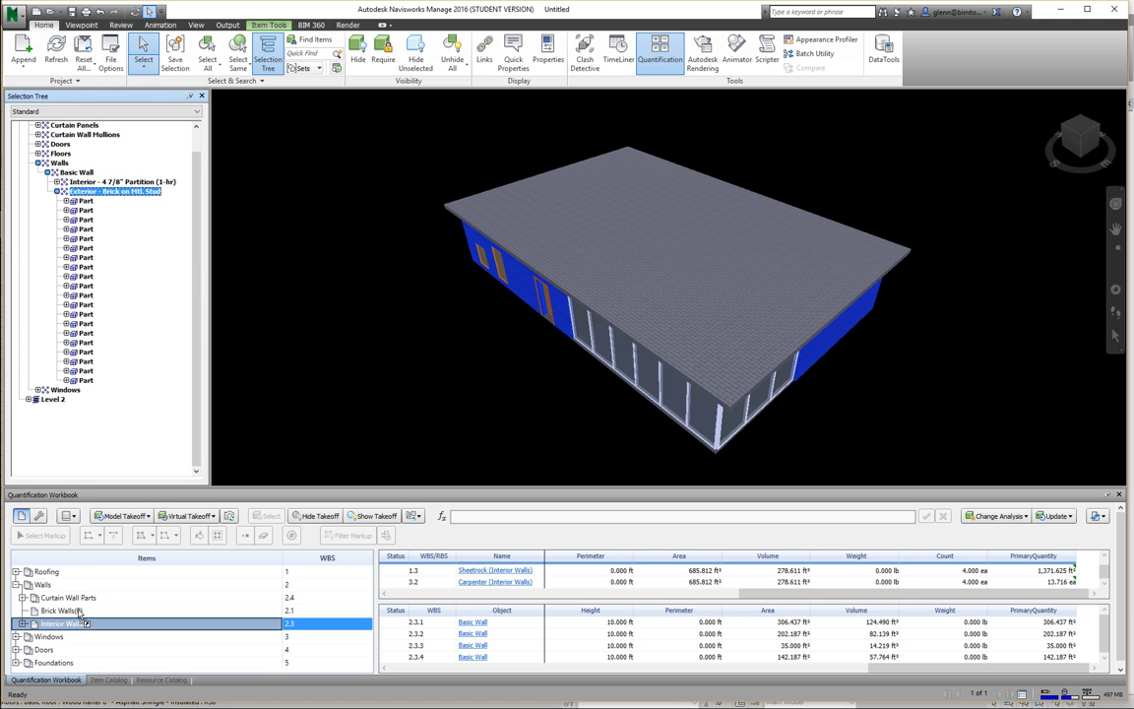
{"action": "left_click_drag", "start_coordinate": [79, 611], "coordinate": [78, 611]}
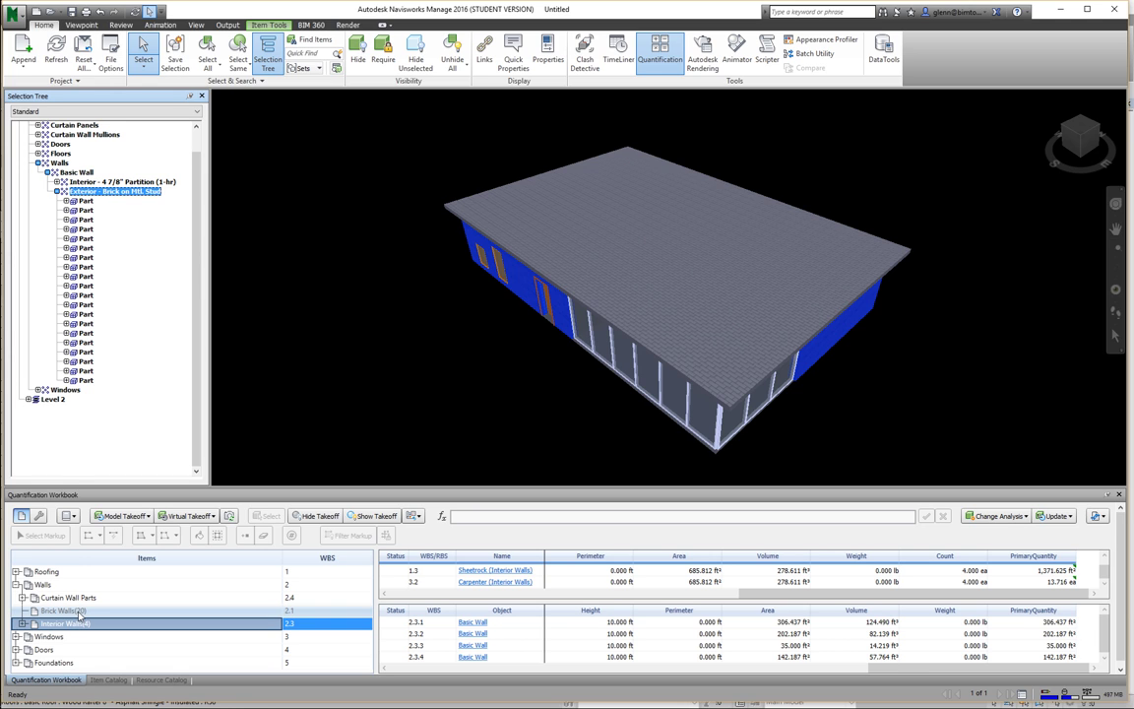
{"action": "left_click", "coordinate": [77, 611]}
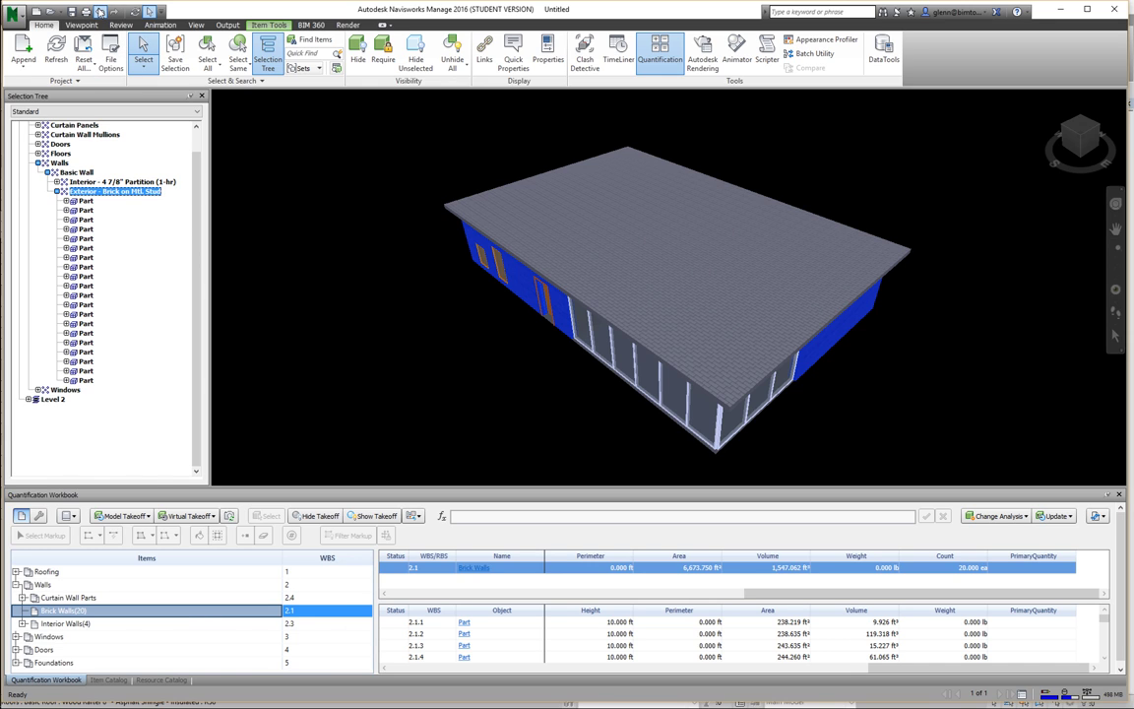
{"action": "left_click", "coordinate": [100, 11]}
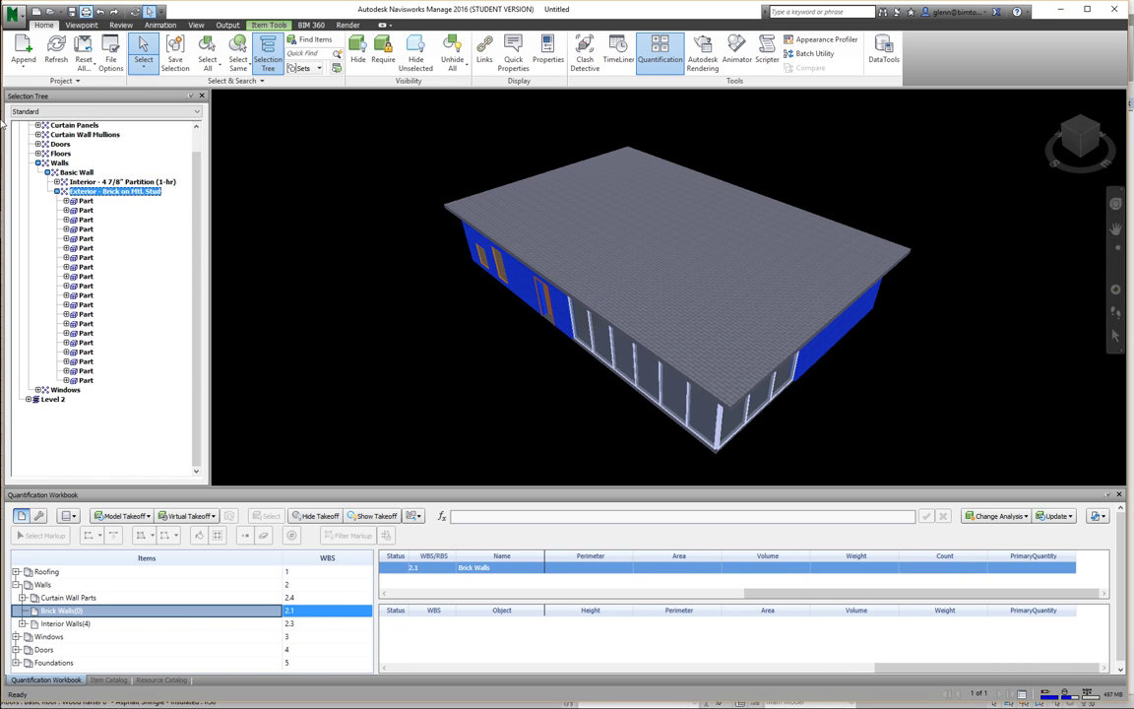
- Isolate the Gypsum Wall Board of the first exterior wall part by hiding everything unselected
{"action": "left_click", "coordinate": [66, 201]}
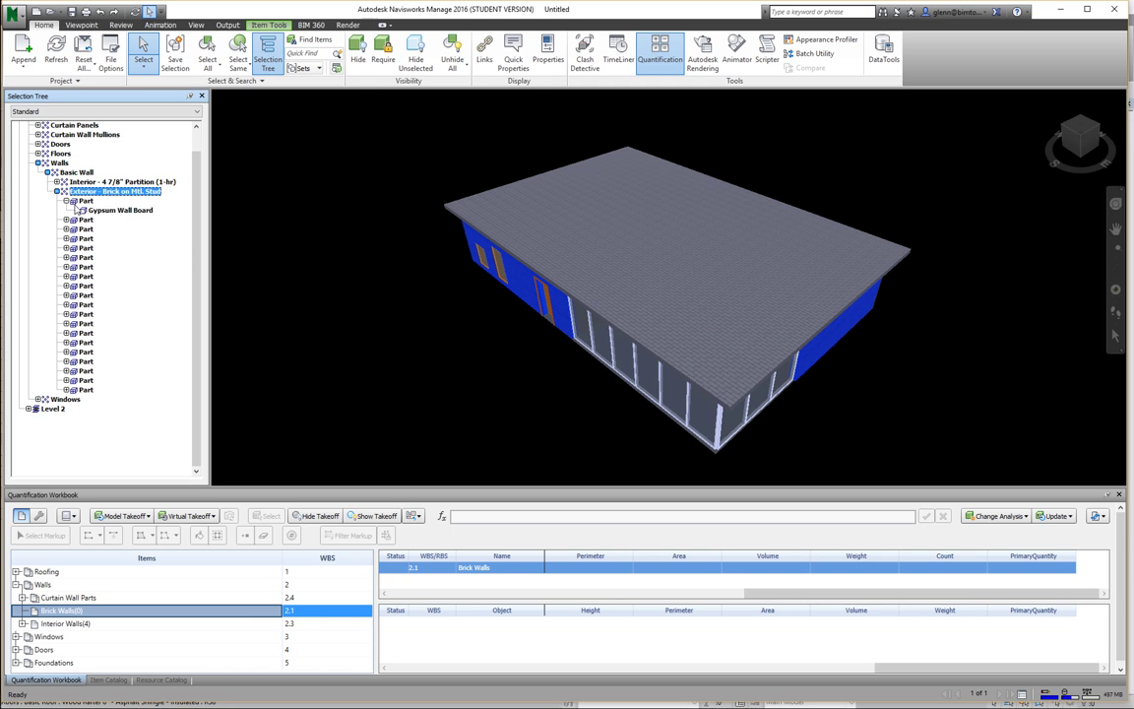
{"action": "left_click", "coordinate": [102, 211]}
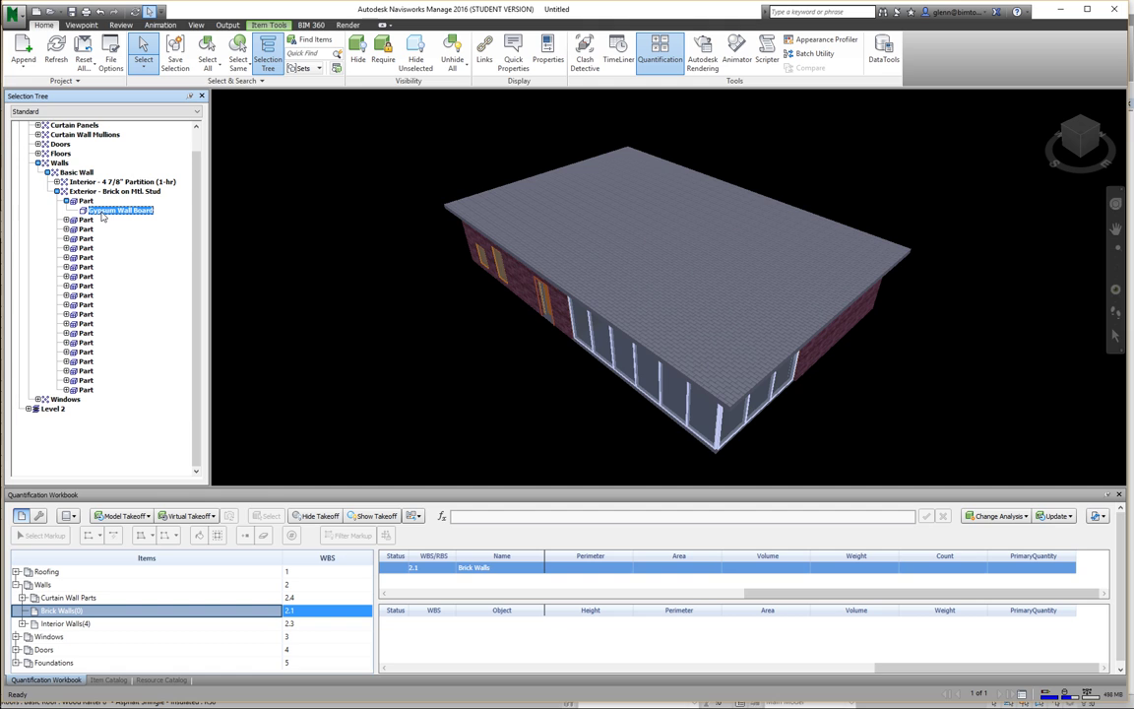
{"action": "right_click", "coordinate": [101, 216]}
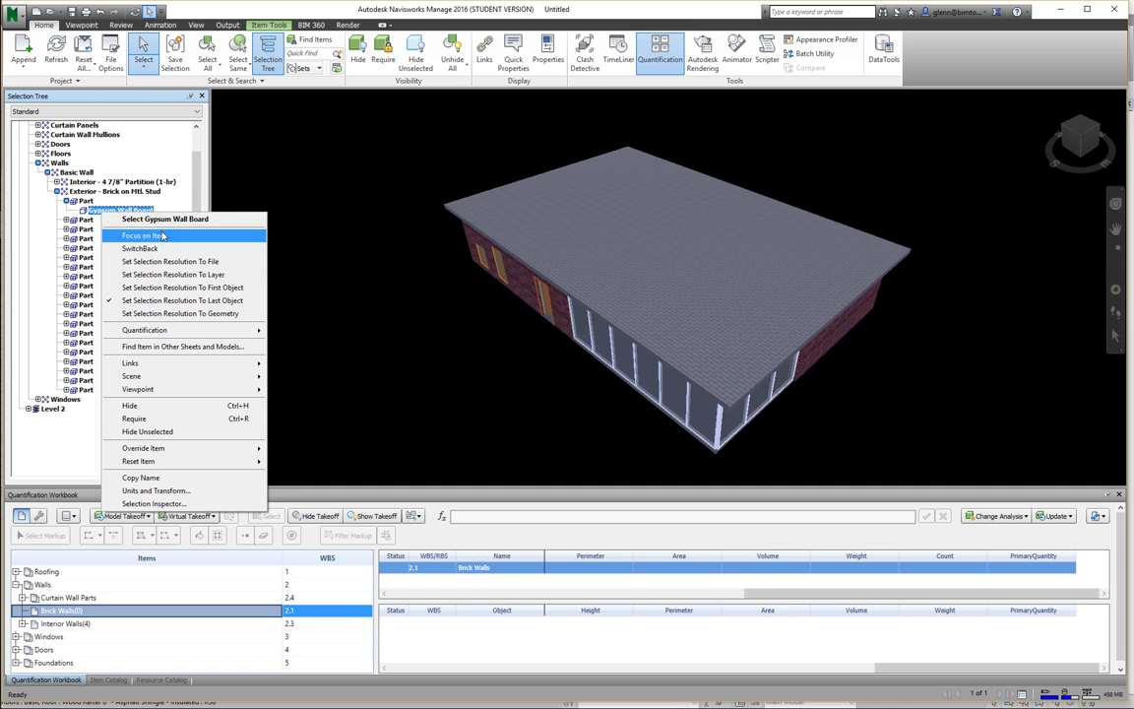
{"action": "left_click", "coordinate": [150, 433]}
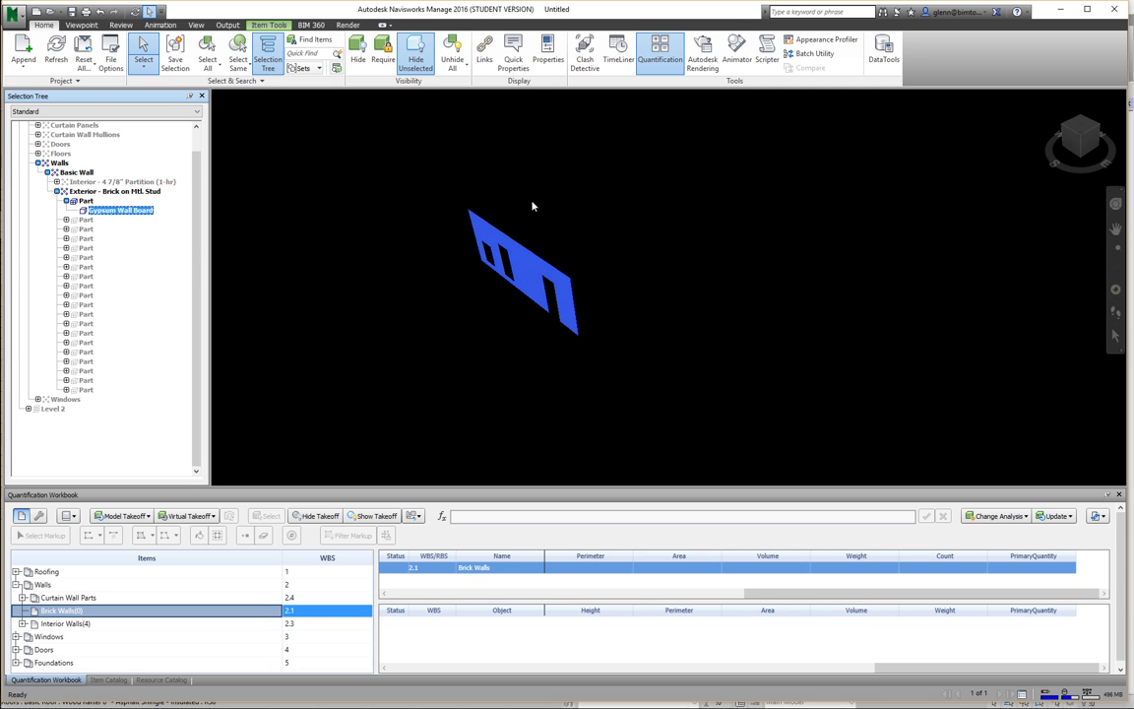
- Display the properties of the isolated gypsum wall board part in the model
{"action": "left_click", "coordinate": [517, 251]}
{"action": "key", "text": "Escape"}
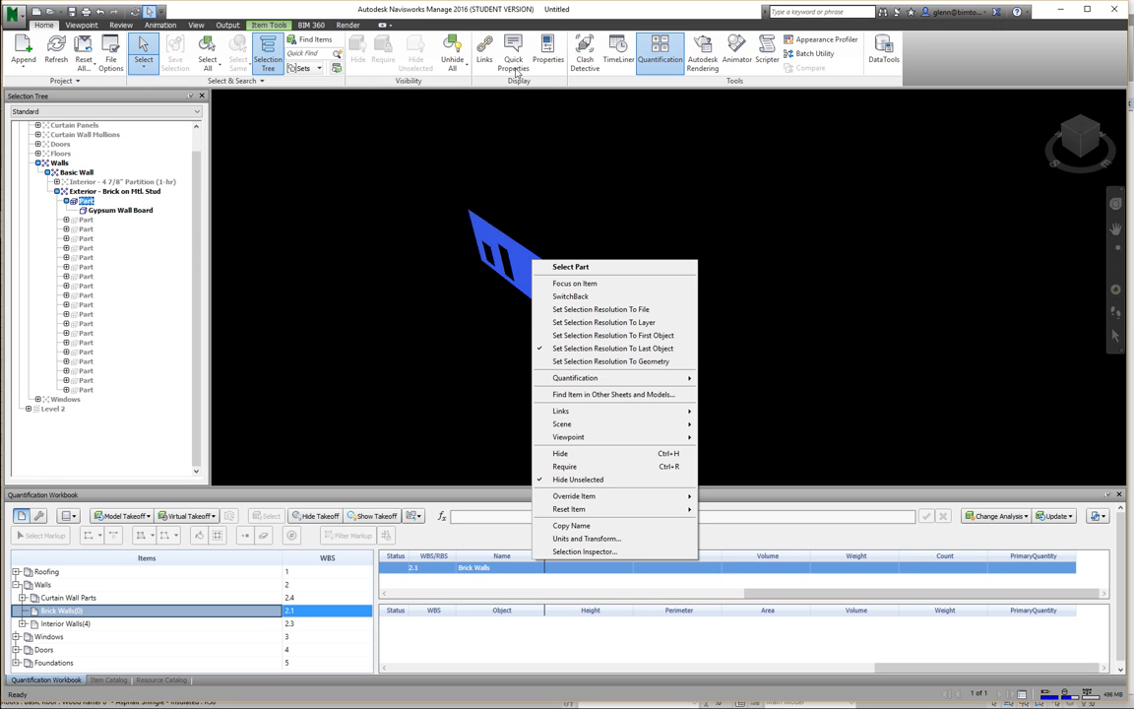
{"action": "right_click", "coordinate": [533, 260]}
{"action": "key", "text": "Escape"}
{"action": "key", "text": "Escape"}
{"action": "left_click", "coordinate": [548, 51]}
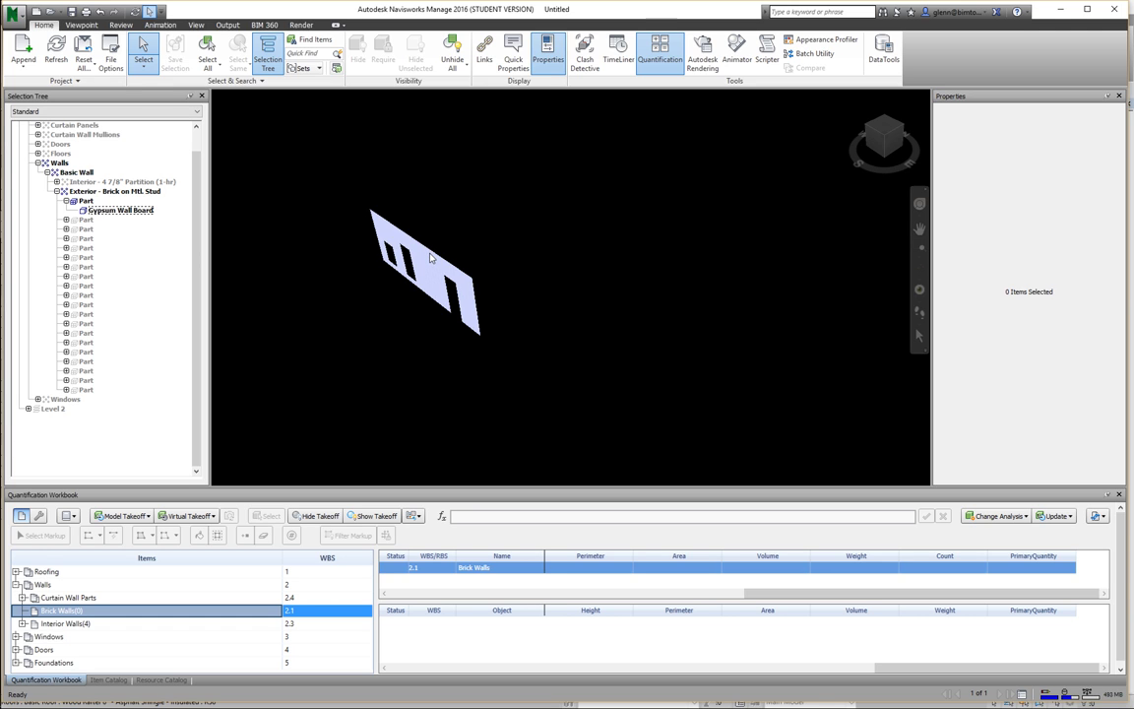
{"action": "left_click", "coordinate": [430, 258]}
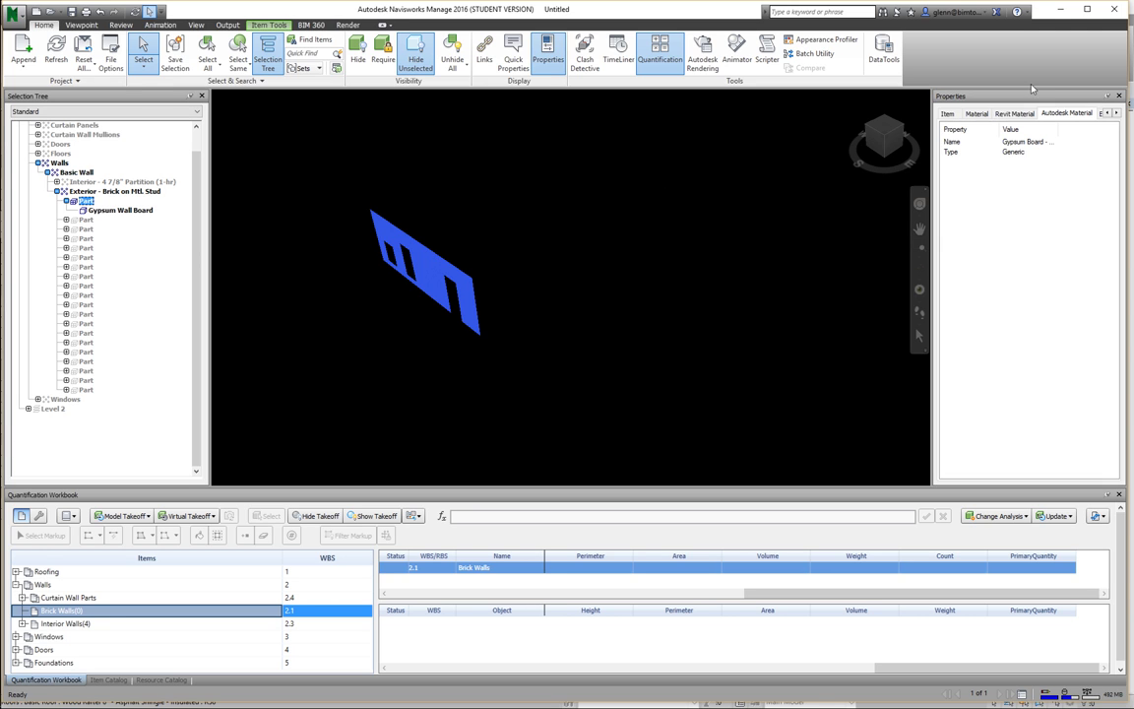
- Show the general Item properties of the selected gypsum part, clear the selection, and open the Find Items search
{"action": "left_click", "coordinate": [948, 114]}
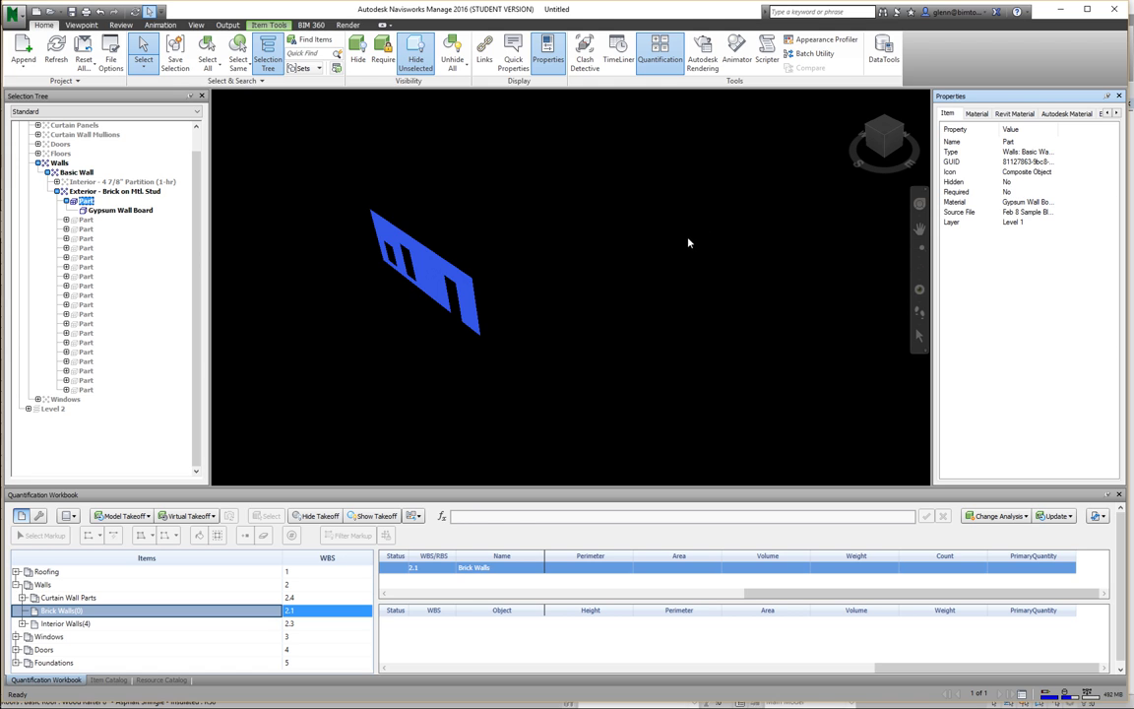
{"action": "key", "text": "Escape"}
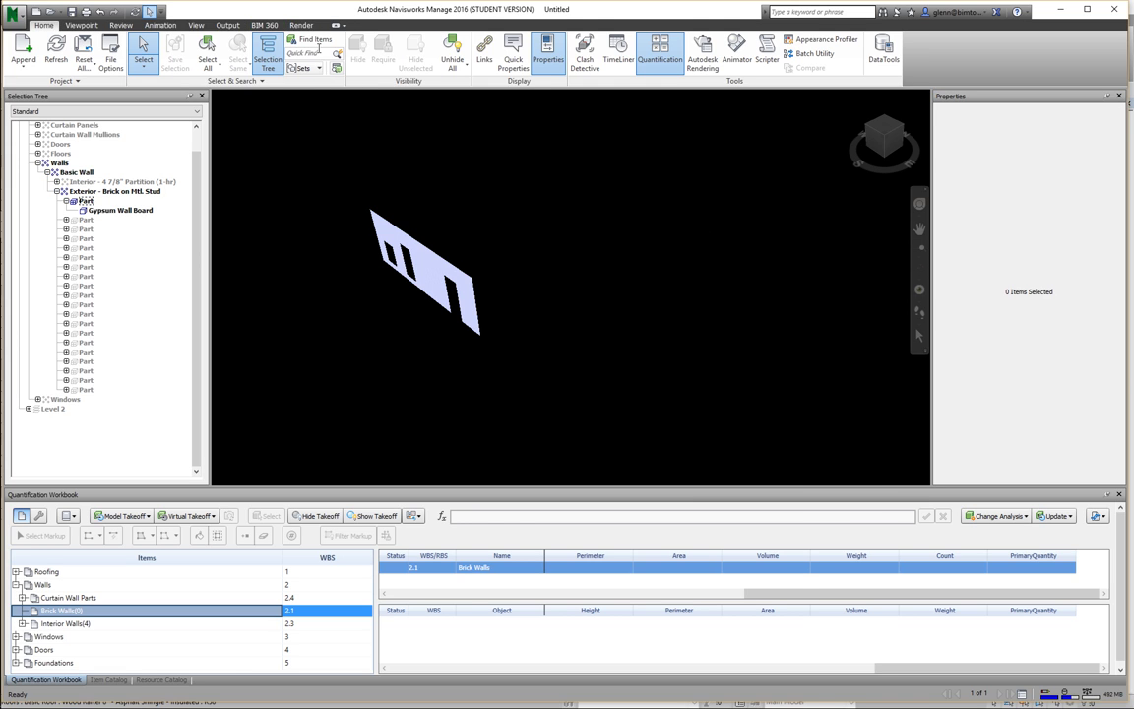
{"action": "left_click", "coordinate": [317, 41]}
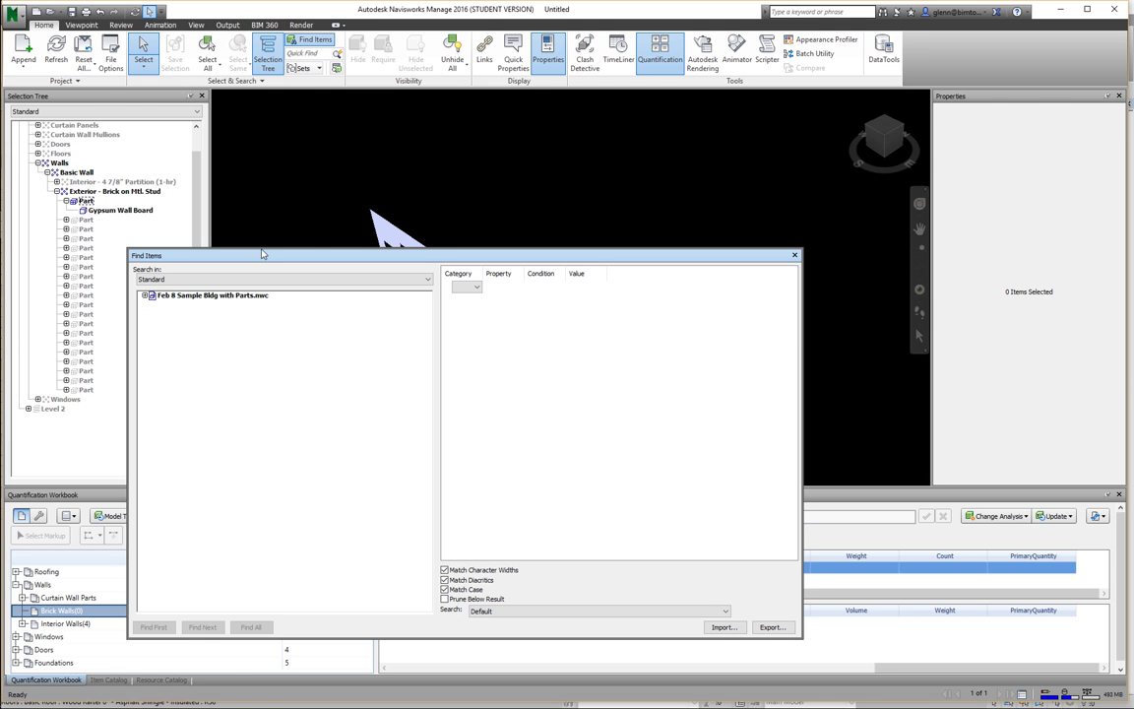
- Limit the search to Feb 8 Sample Bldg with Parts.nwc and dock the Find Items window beneath the model view
{"action": "left_click_drag", "start_coordinate": [214, 254], "coordinate": [471, 301]}
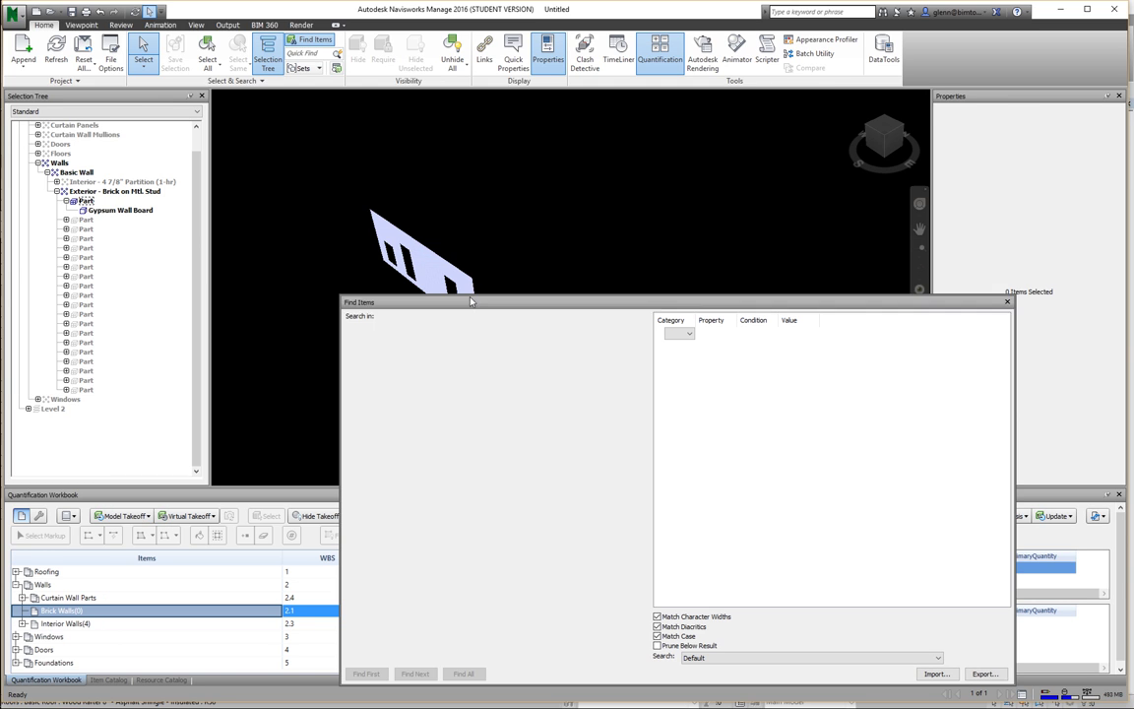
{"action": "left_click", "coordinate": [689, 333]}
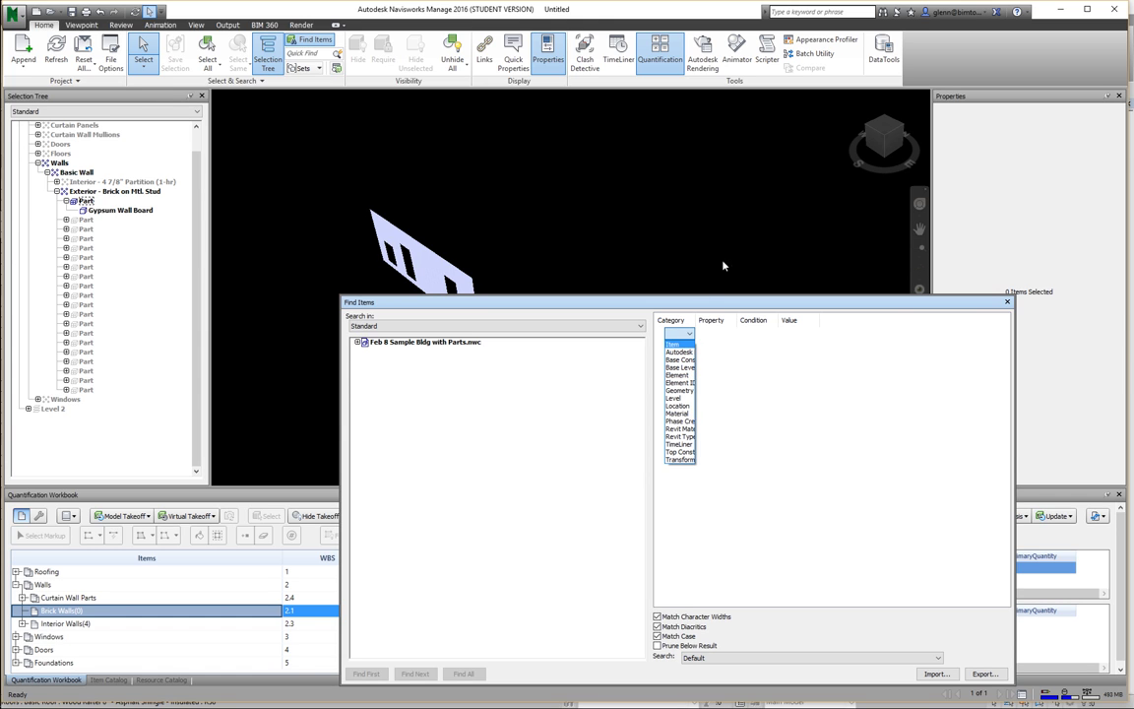
{"action": "left_click", "coordinate": [749, 241]}
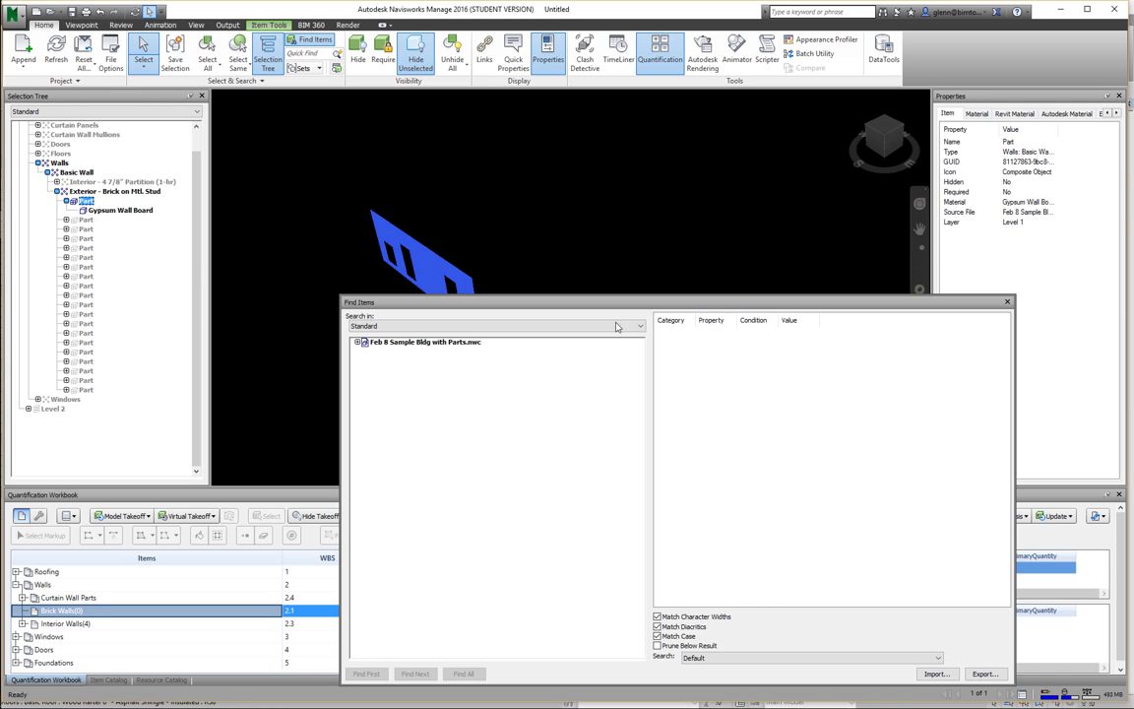
{"action": "left_click", "coordinate": [469, 344]}
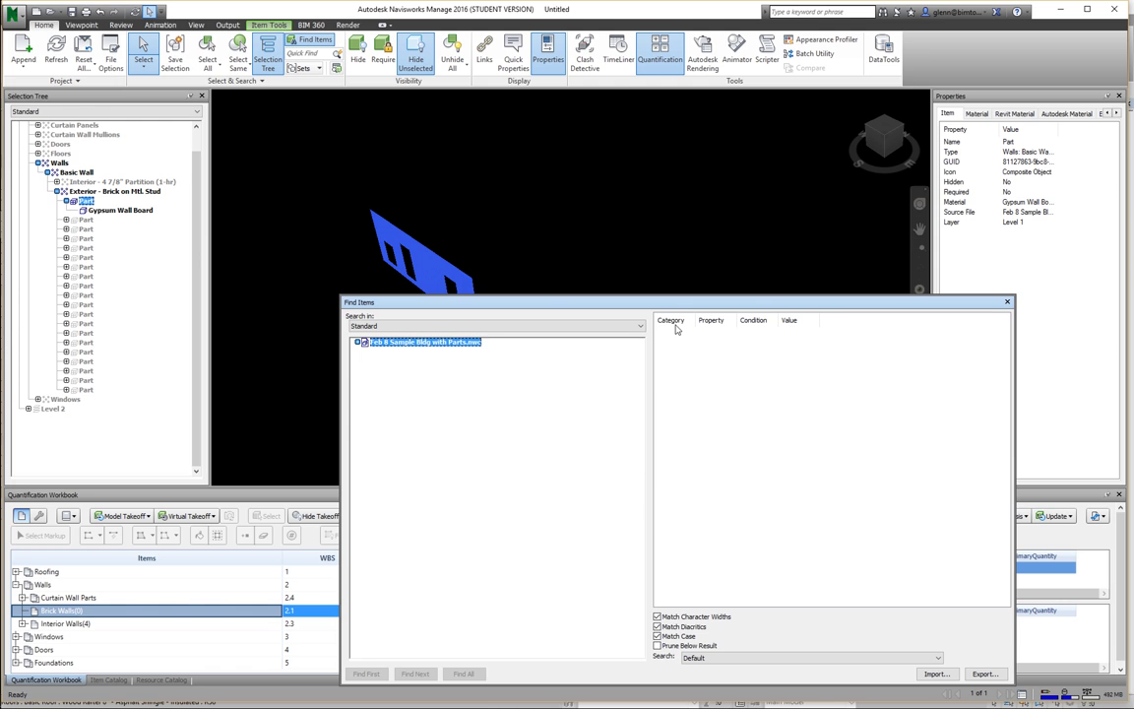
{"action": "left_click_drag", "start_coordinate": [665, 304], "coordinate": [570, 303]}
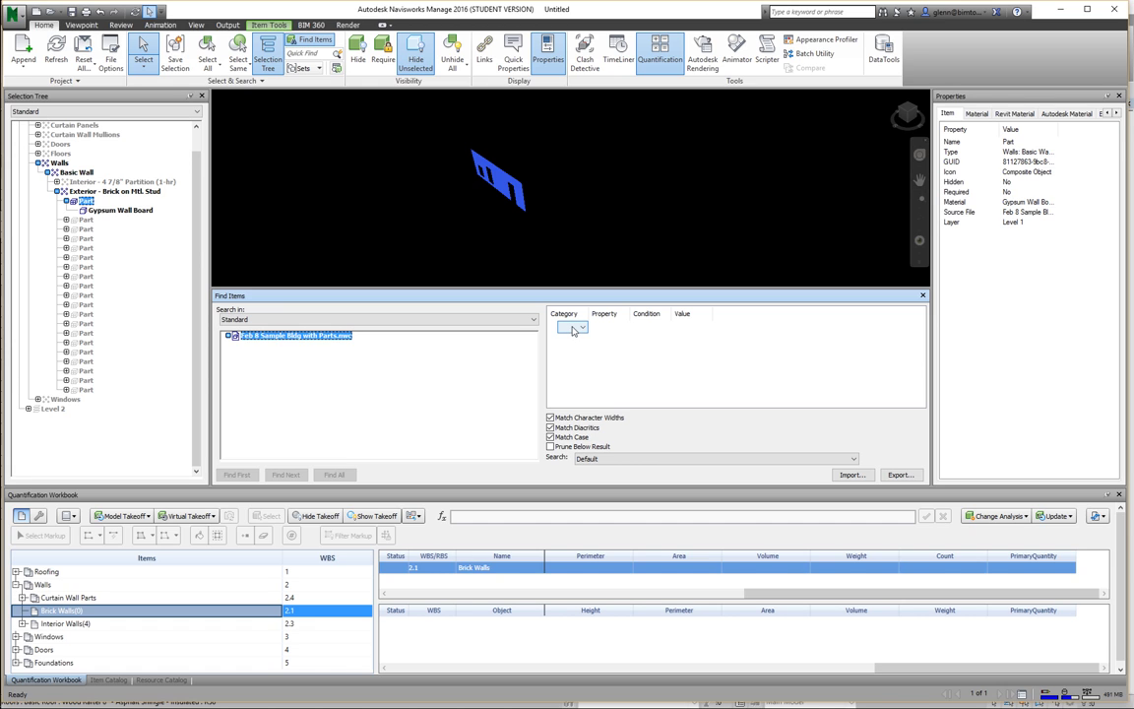
- Add a search condition requiring the Item Name to equal Part
{"action": "left_click", "coordinate": [582, 331]}
{"action": "left_click", "coordinate": [582, 330]}
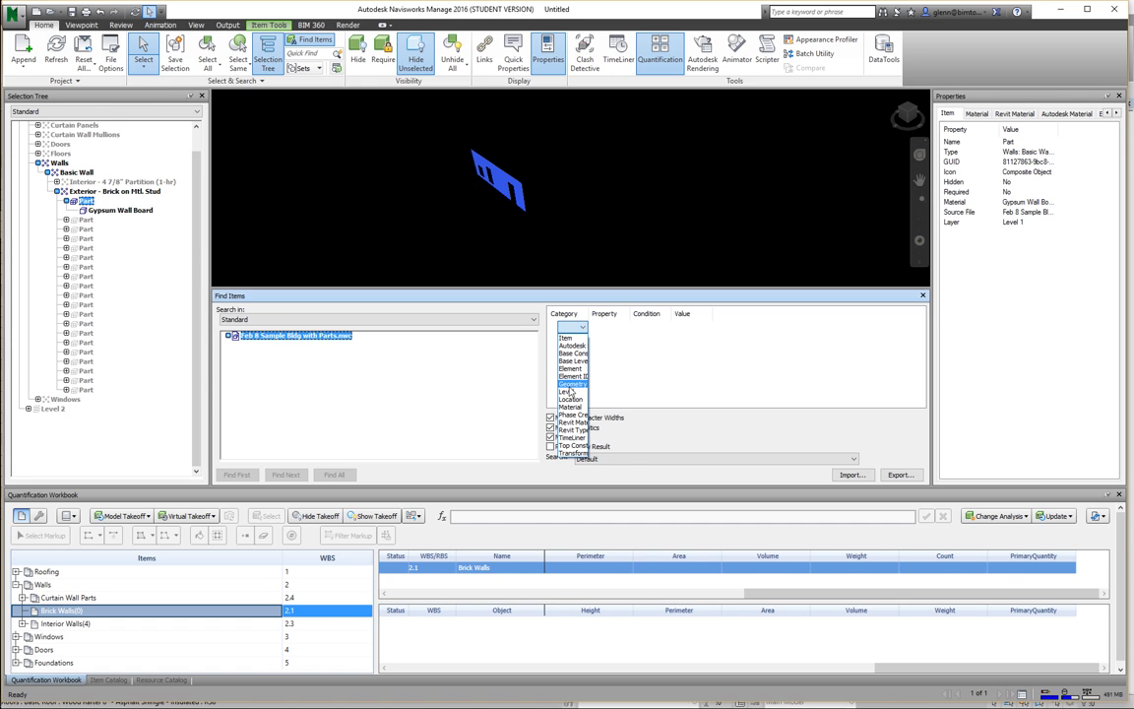
{"action": "left_click", "coordinate": [567, 338]}
{"action": "left_click", "coordinate": [620, 328]}
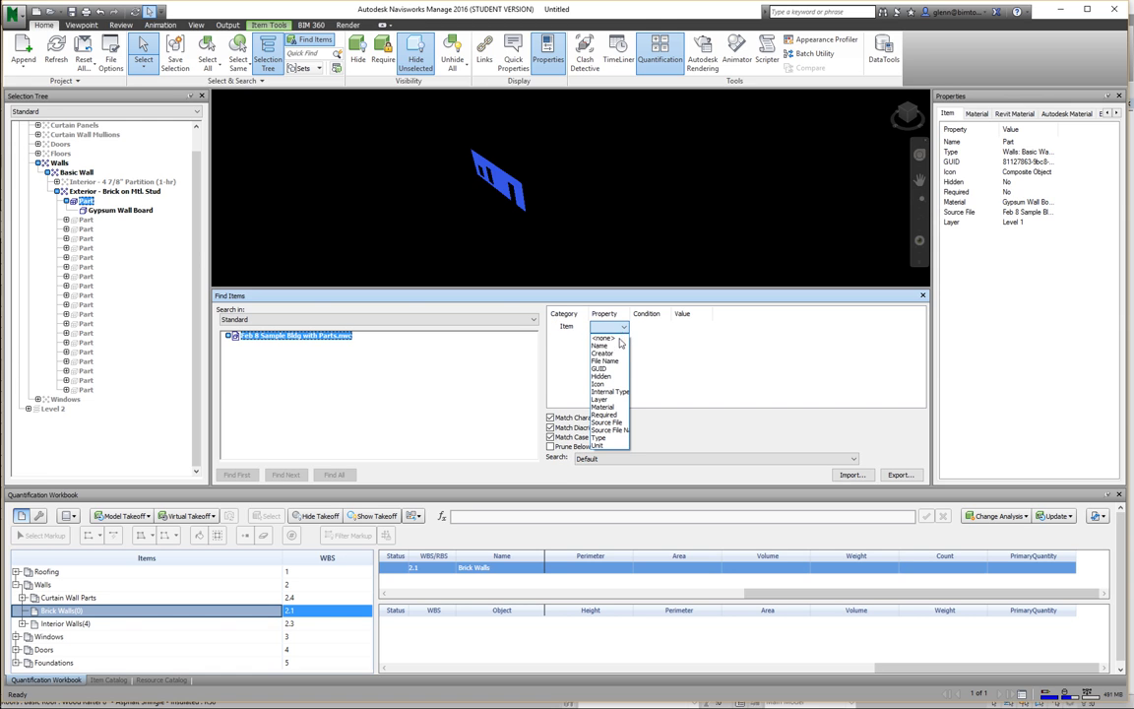
{"action": "left_click", "coordinate": [608, 347]}
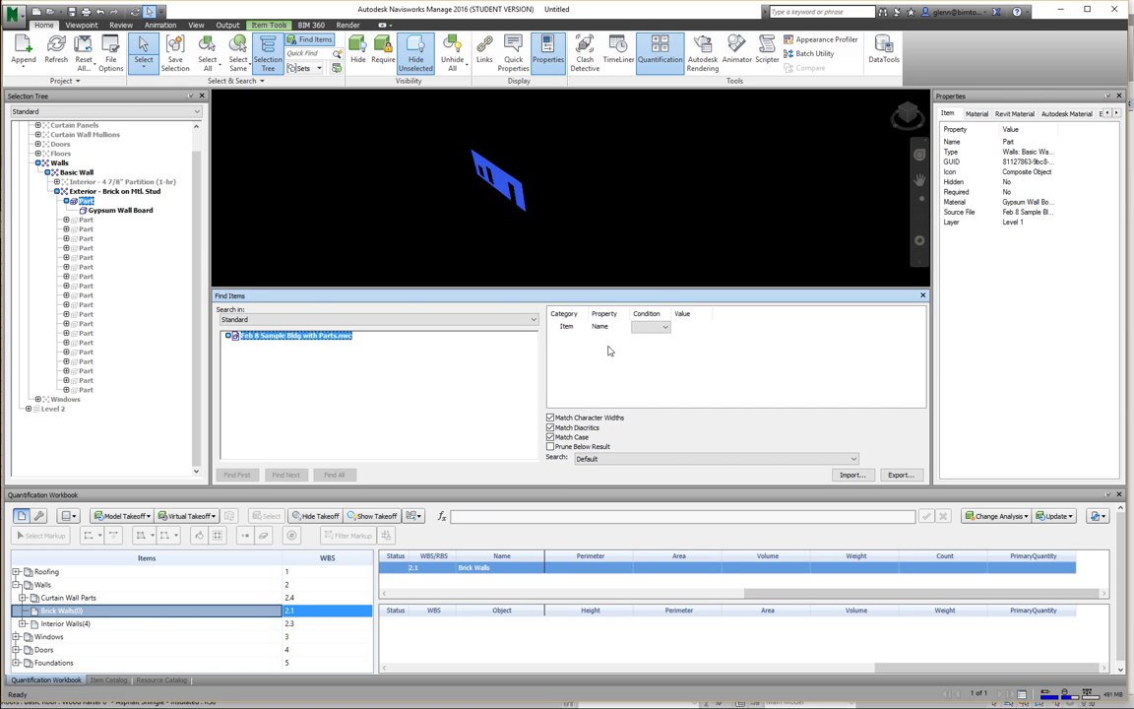
{"action": "left_click", "coordinate": [652, 326]}
{"action": "left_click", "coordinate": [657, 346]}
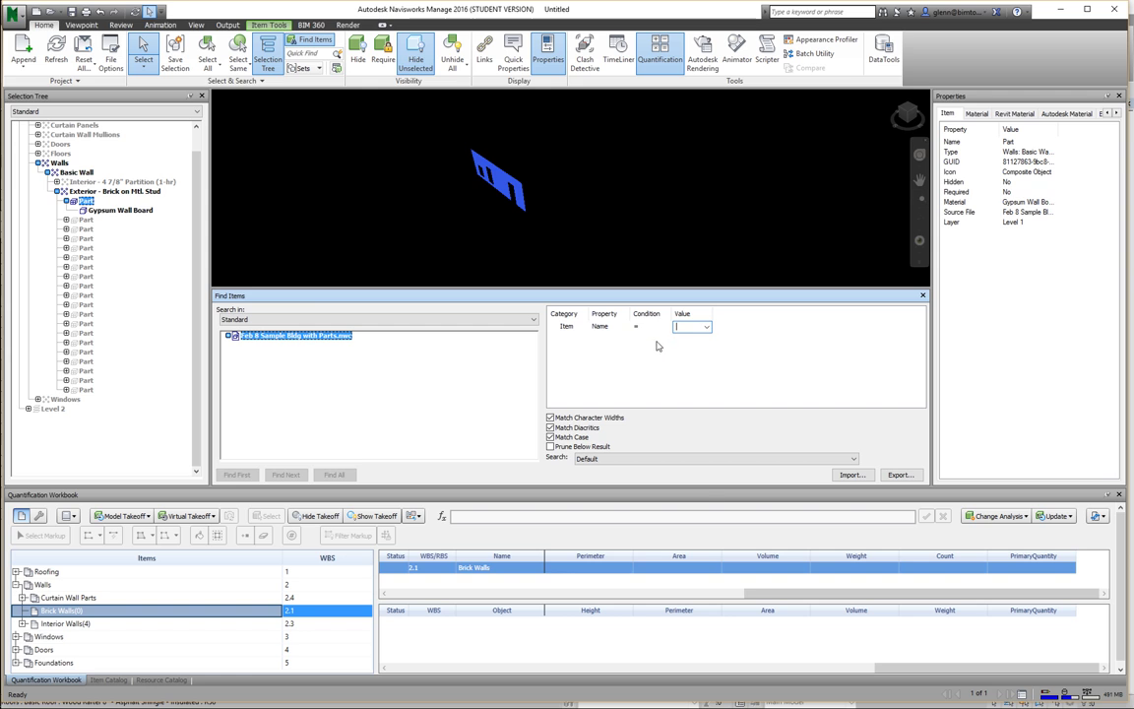
{"action": "left_click", "coordinate": [706, 327]}
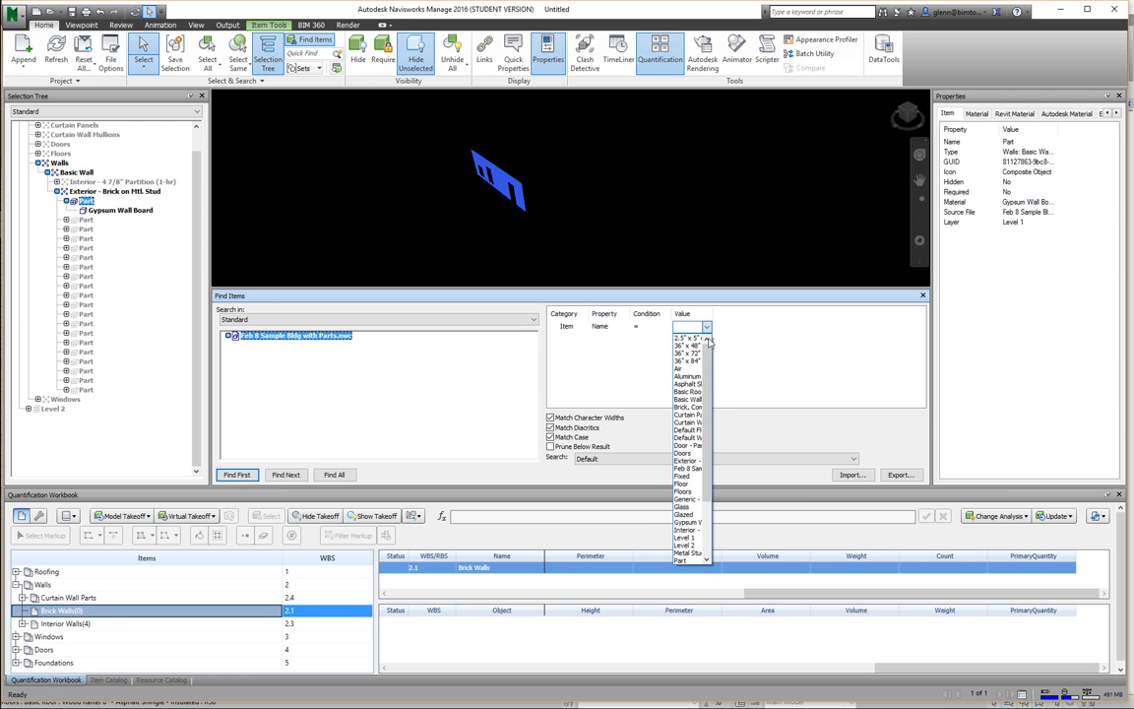
{"action": "scroll", "coordinate": [712, 456], "scroll_direction": "down", "scroll_amount": 3}
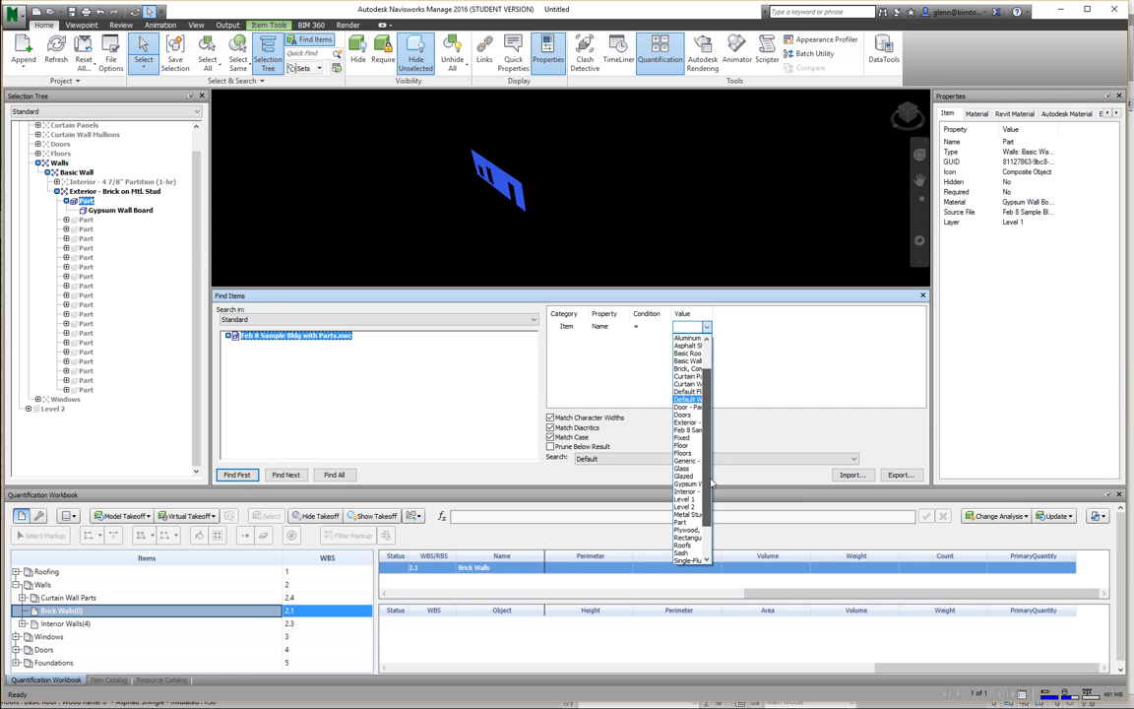
{"action": "left_click", "coordinate": [687, 511]}
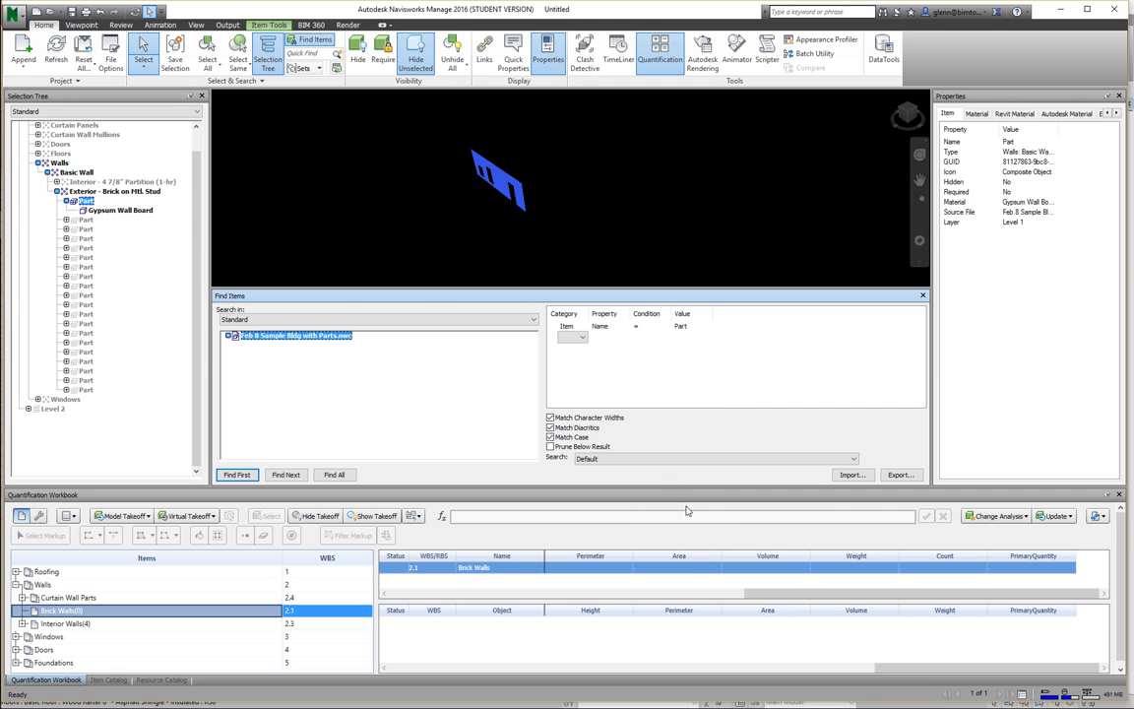
- Add a second condition requiring the Item Material to equal Gypsum Wall Board, and find all matching parts
{"action": "left_click", "coordinate": [583, 338]}
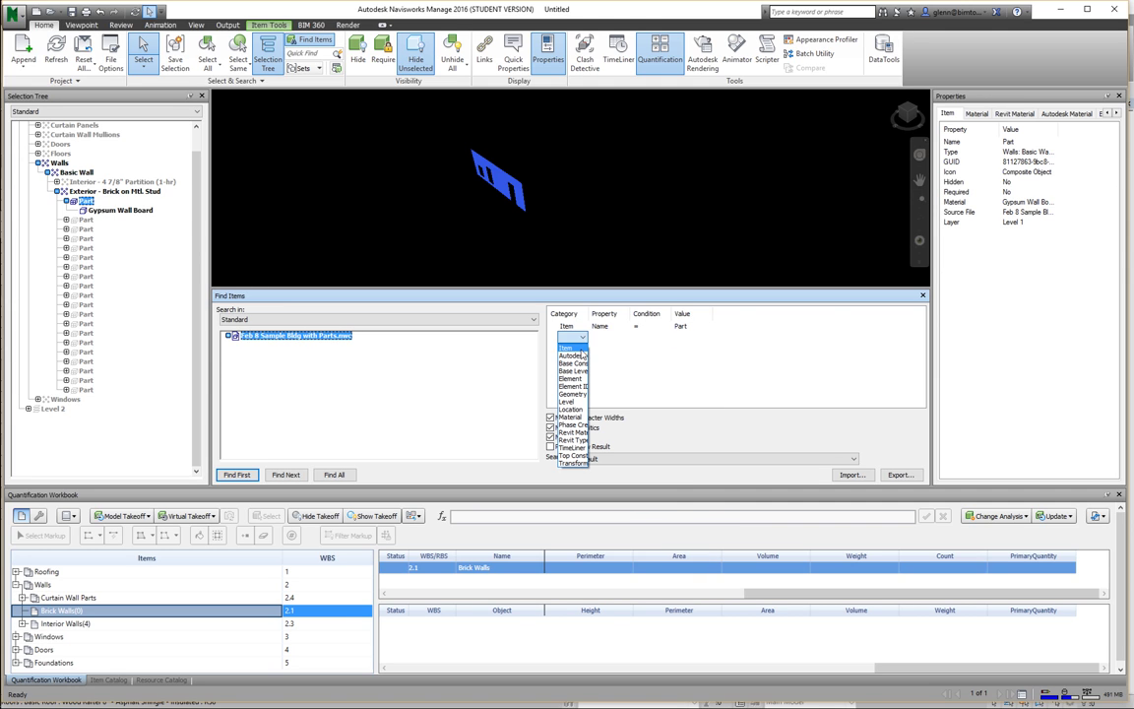
{"action": "left_click", "coordinate": [568, 347]}
{"action": "left_click", "coordinate": [626, 338]}
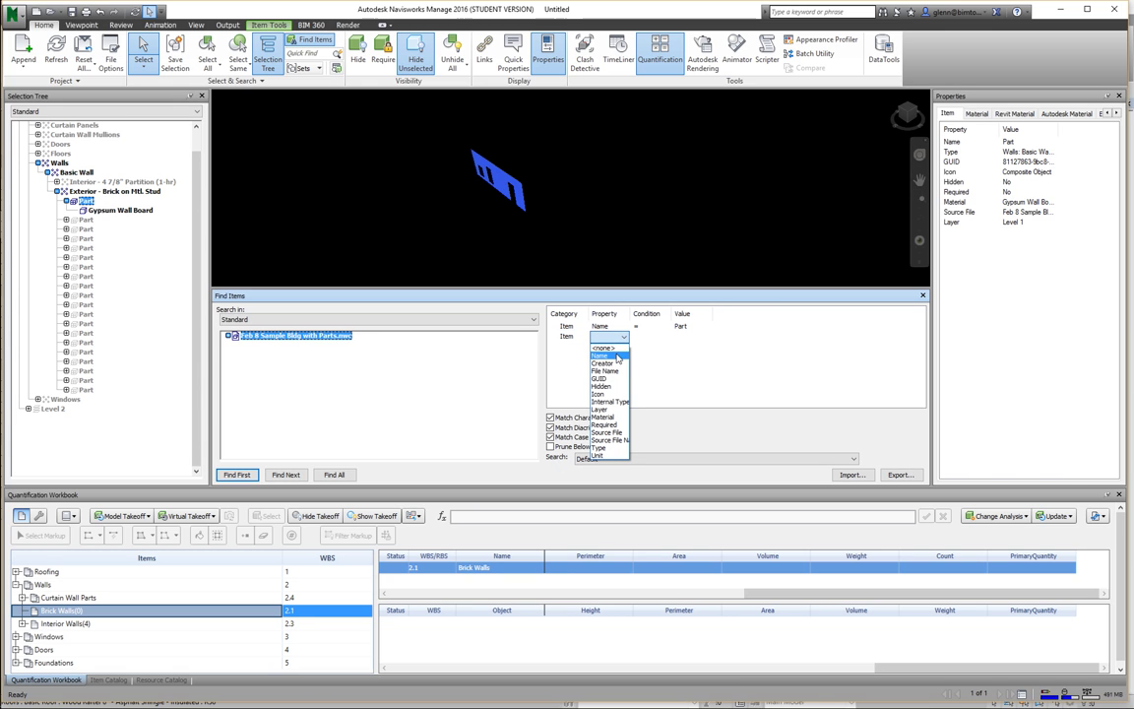
{"action": "left_click", "coordinate": [609, 419]}
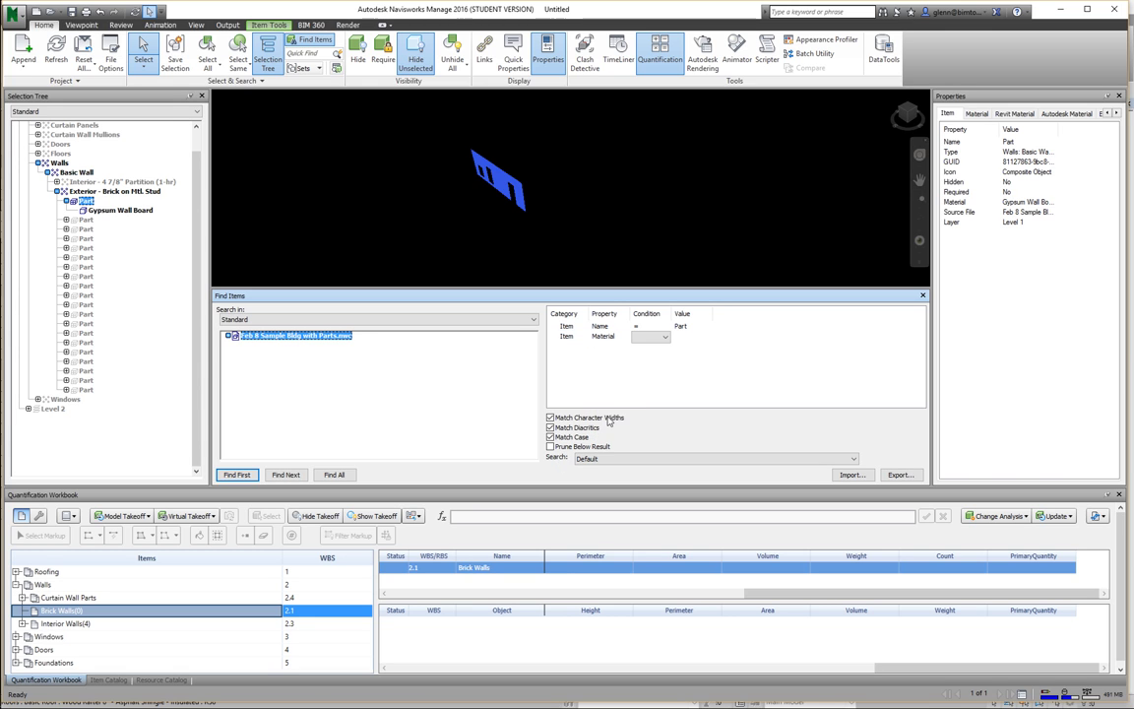
{"action": "left_click", "coordinate": [662, 337]}
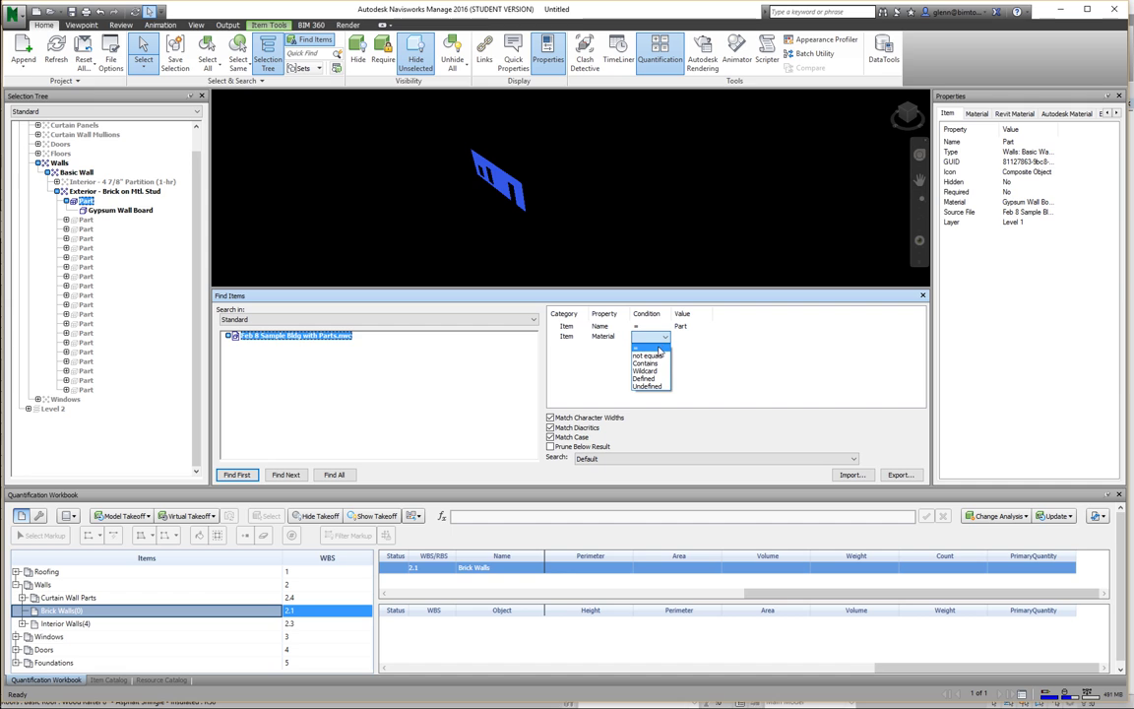
{"action": "left_click", "coordinate": [661, 347]}
{"action": "left_click", "coordinate": [704, 338]}
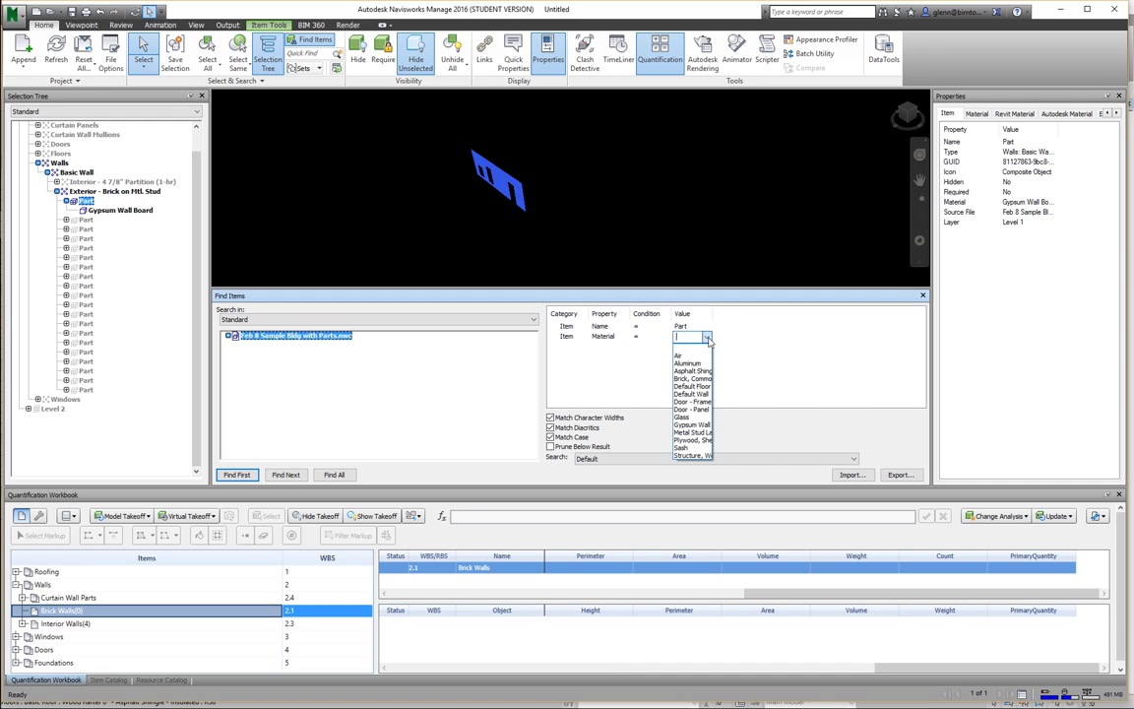
{"action": "left_click", "coordinate": [689, 428]}
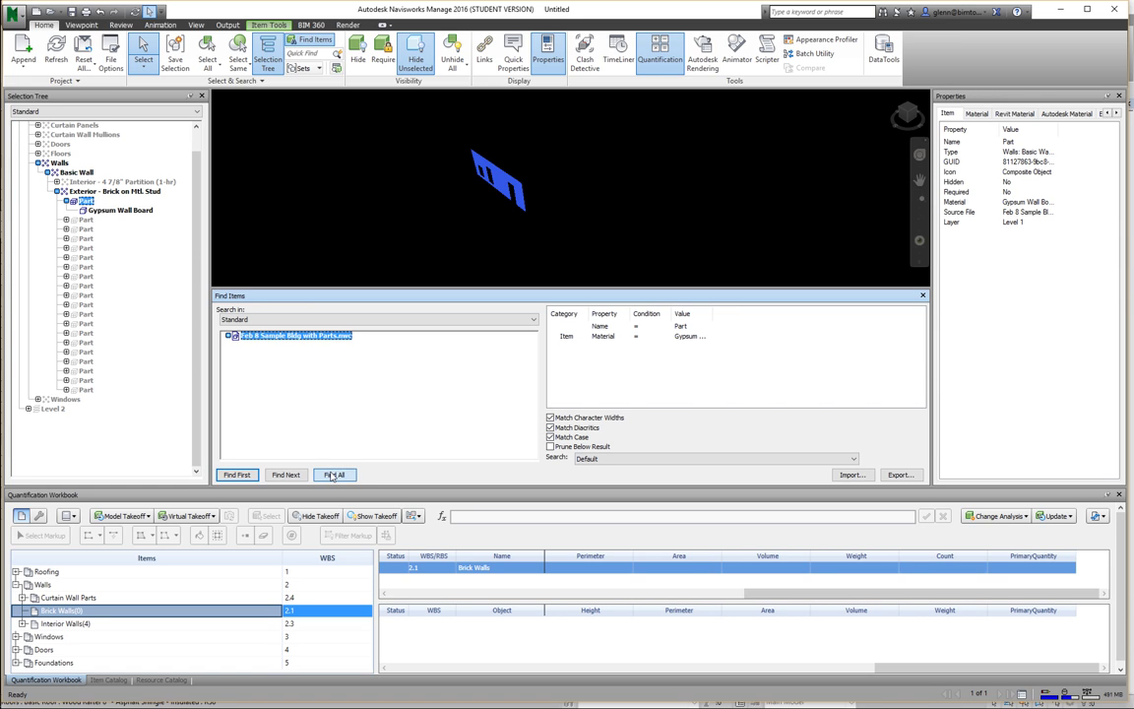
{"action": "left_click", "coordinate": [334, 474]}
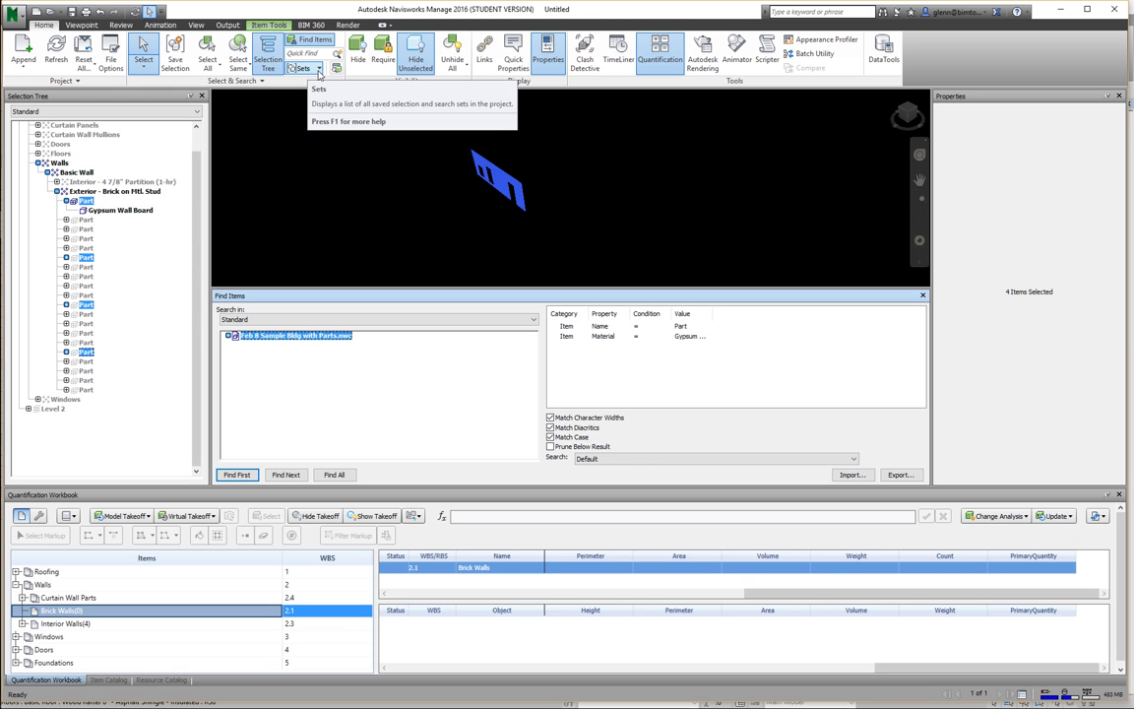
- Open the Sets window and save the current search as a search set named Parts - Gyp Board
{"action": "left_click", "coordinate": [315, 70]}
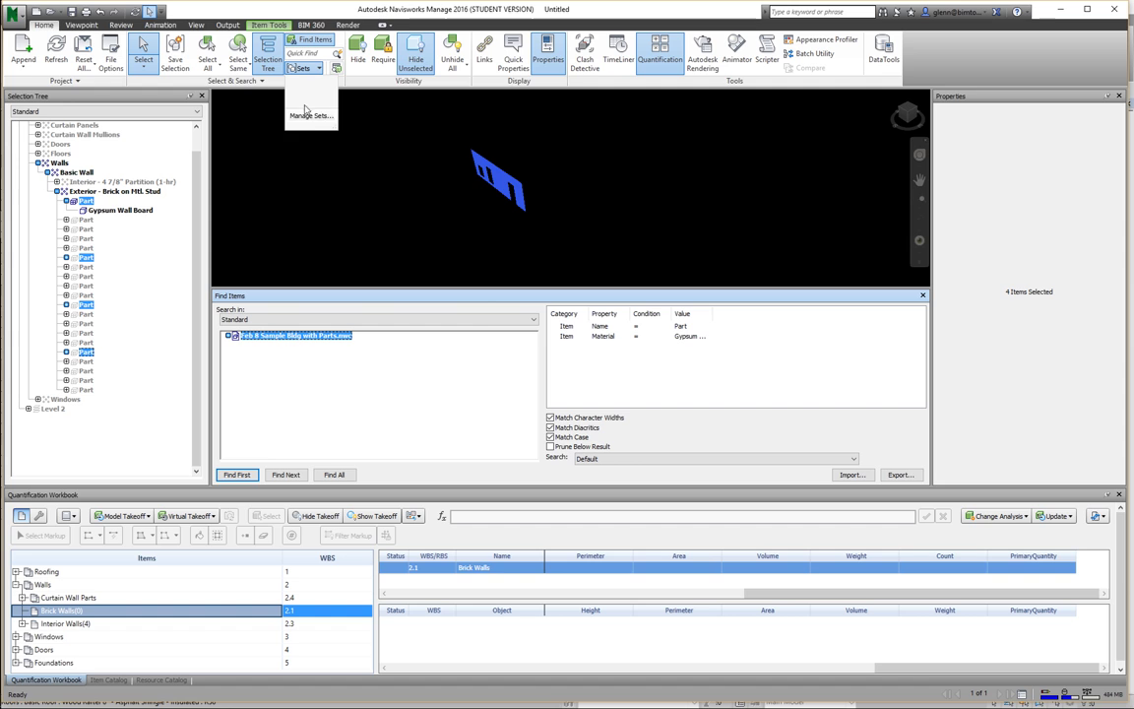
{"action": "left_click", "coordinate": [309, 116]}
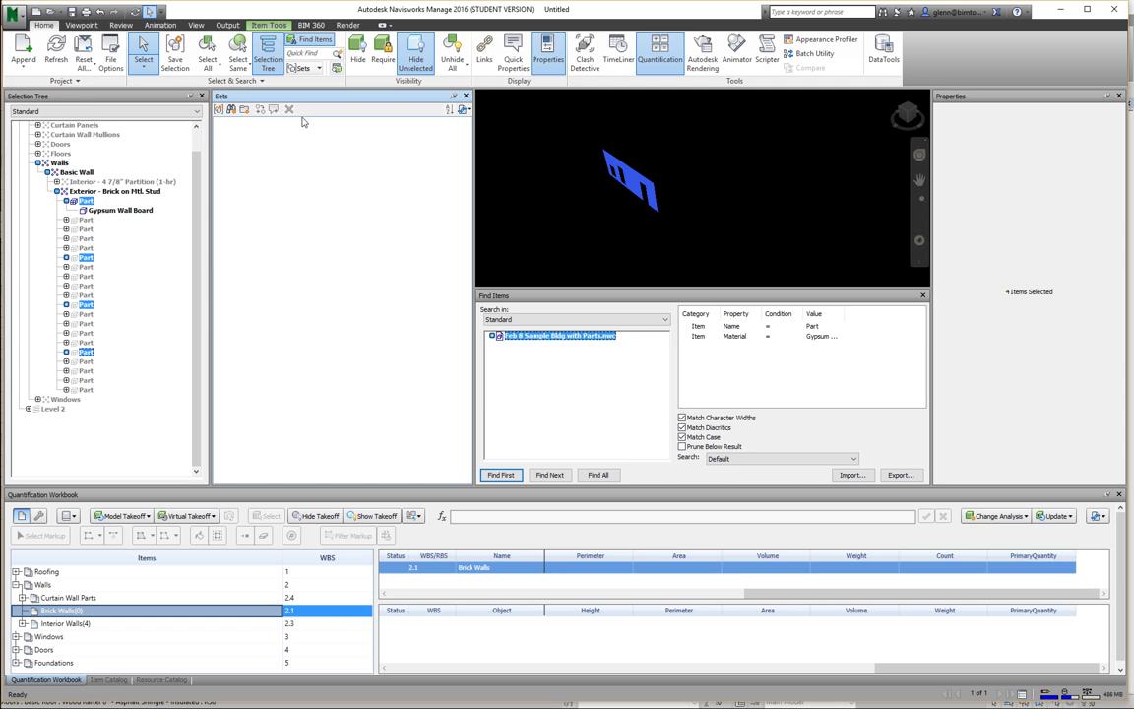
{"action": "left_click", "coordinate": [229, 110]}
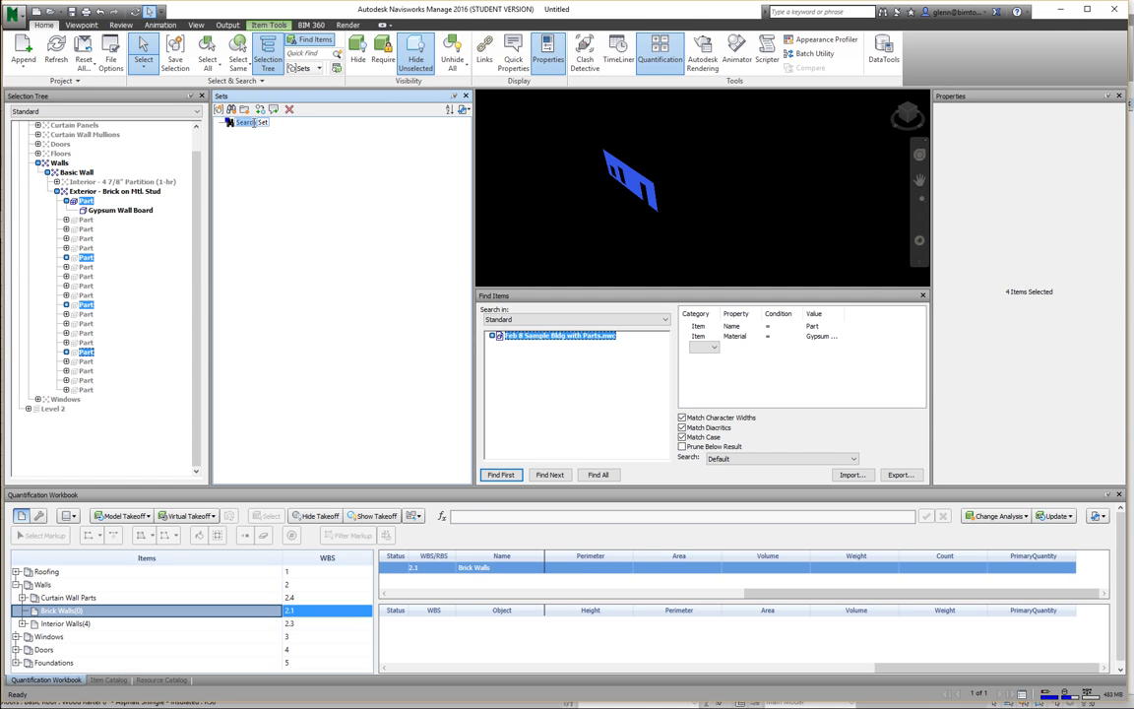
{"action": "key", "text": "Return"}
{"action": "left_click", "coordinate": [229, 122]}
{"action": "key", "text": "F2"}
{"action": "key", "text": "Return"}
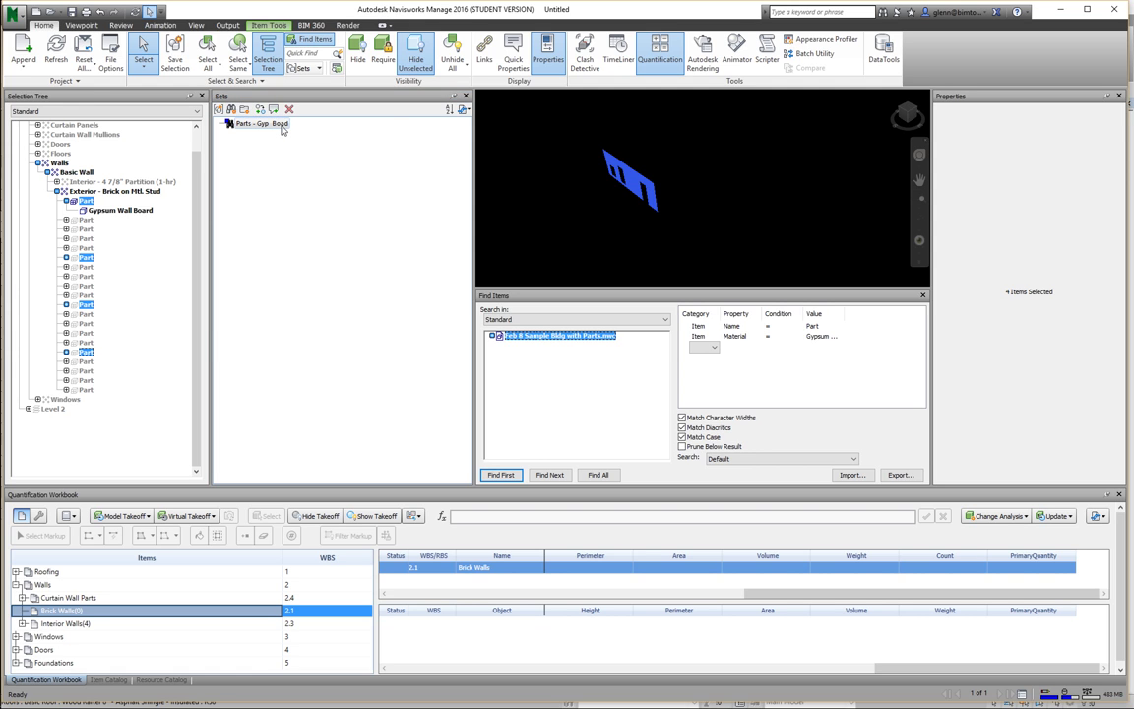
{"action": "right_click", "coordinate": [282, 129]}
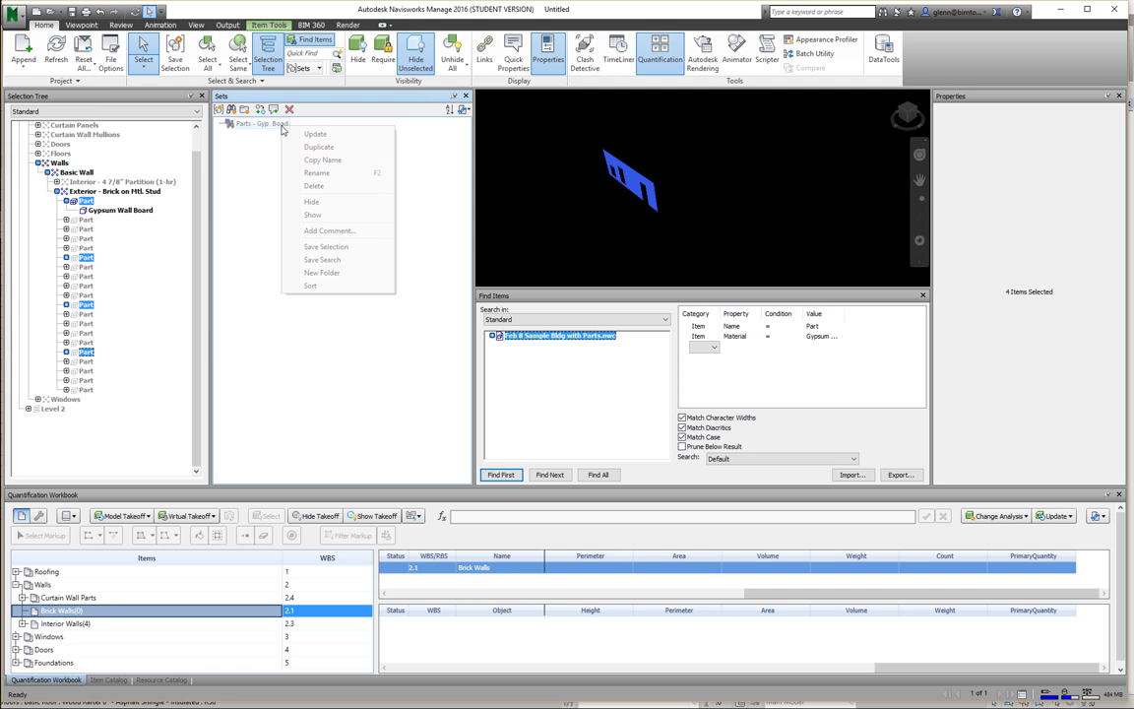
{"action": "left_click", "coordinate": [313, 174]}
{"action": "left_click", "coordinate": [284, 123]}
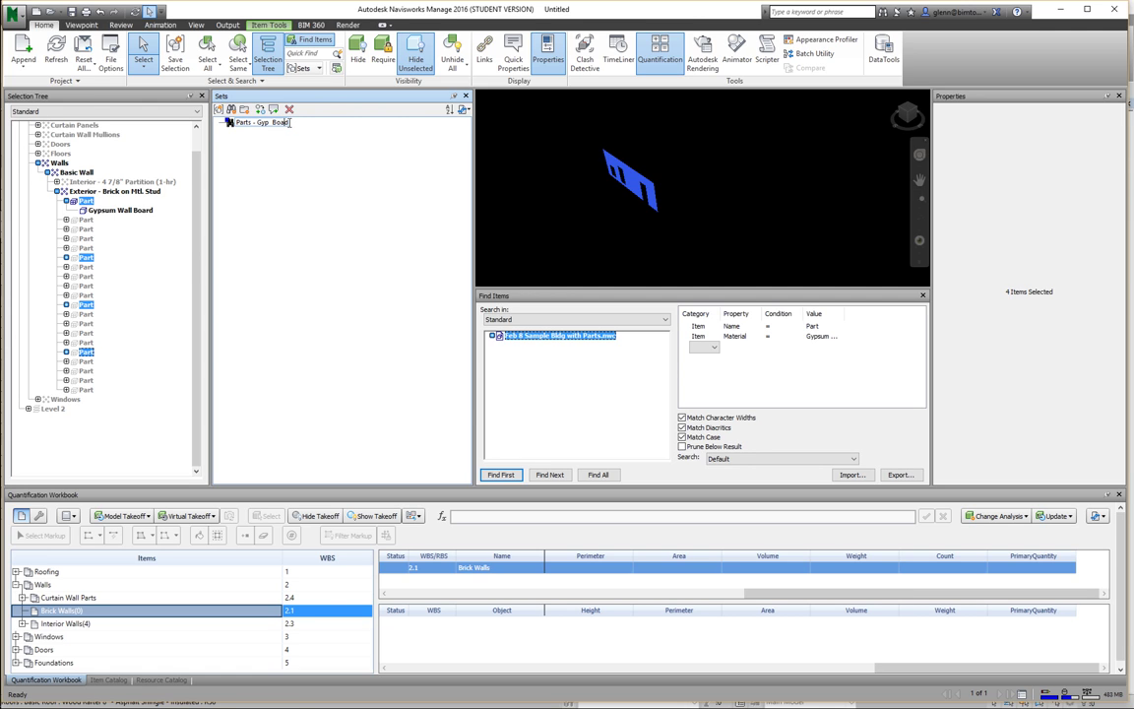
{"action": "key", "text": "Return"}
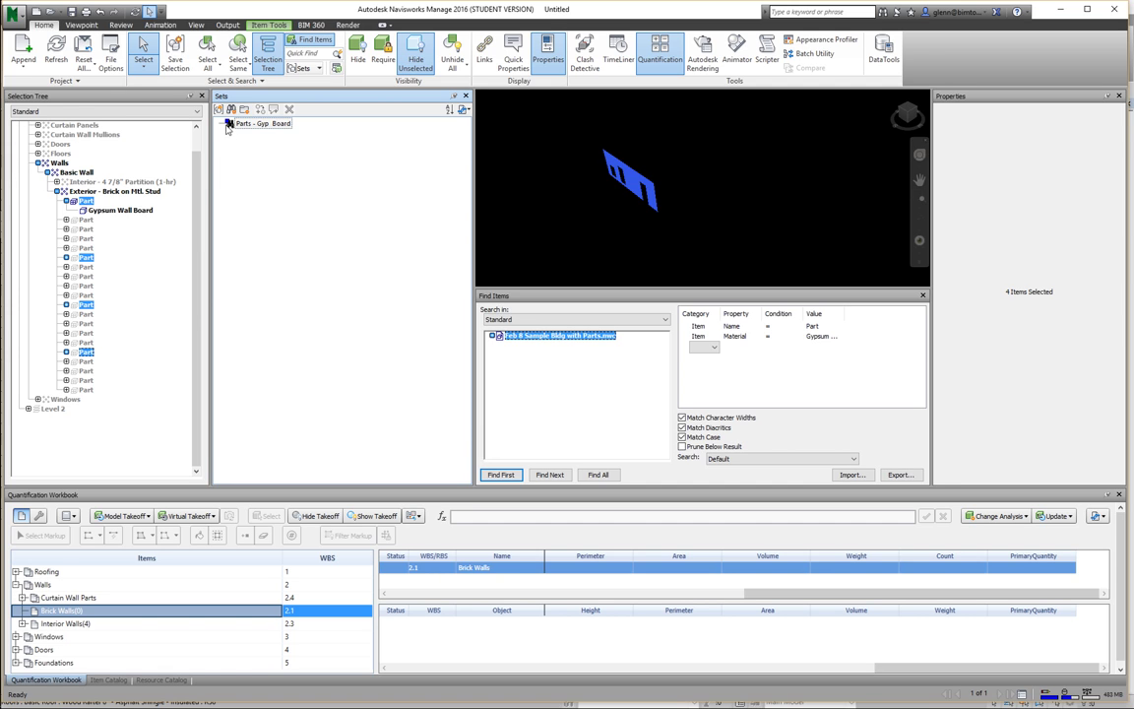
- Switch from the Quantification Workbook to the Item Catalog
{"action": "left_click", "coordinate": [106, 680]}
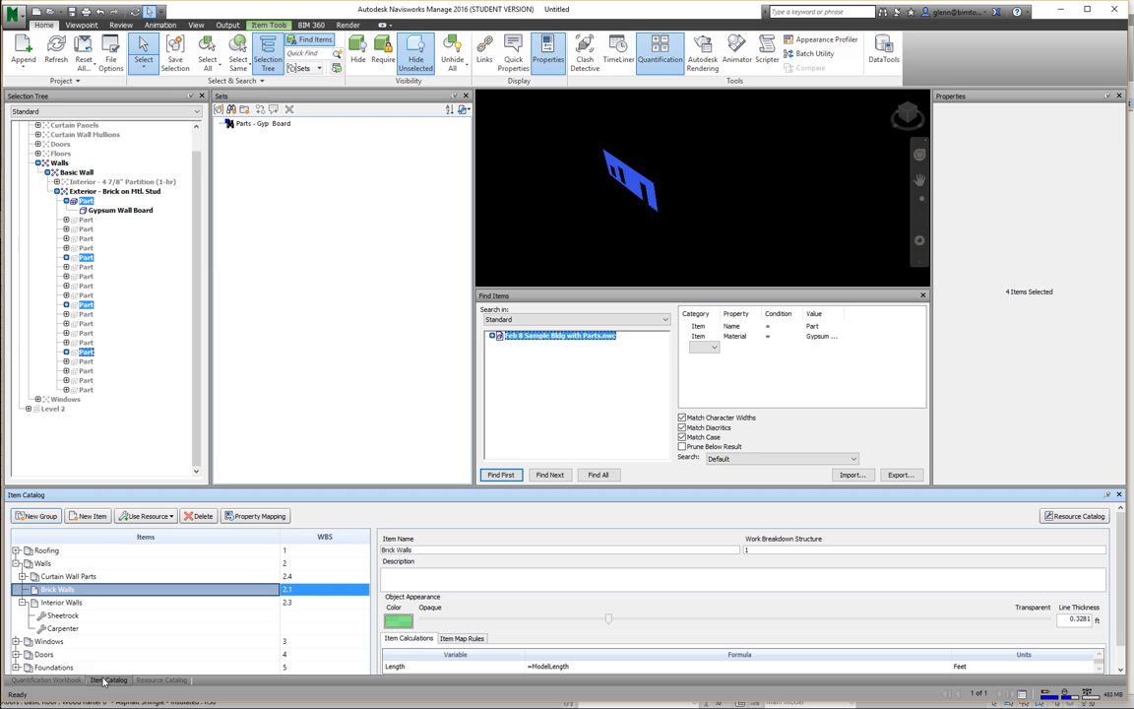
{"action": "left_click", "coordinate": [60, 591]}
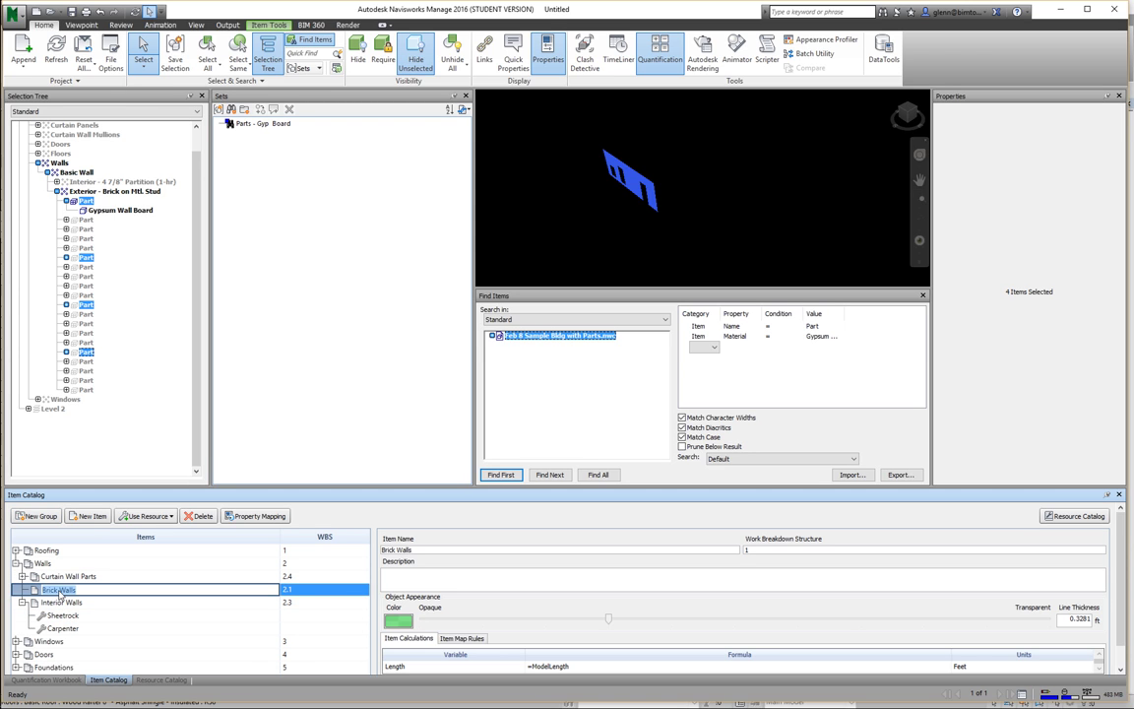
{"action": "left_click", "coordinate": [92, 516]}
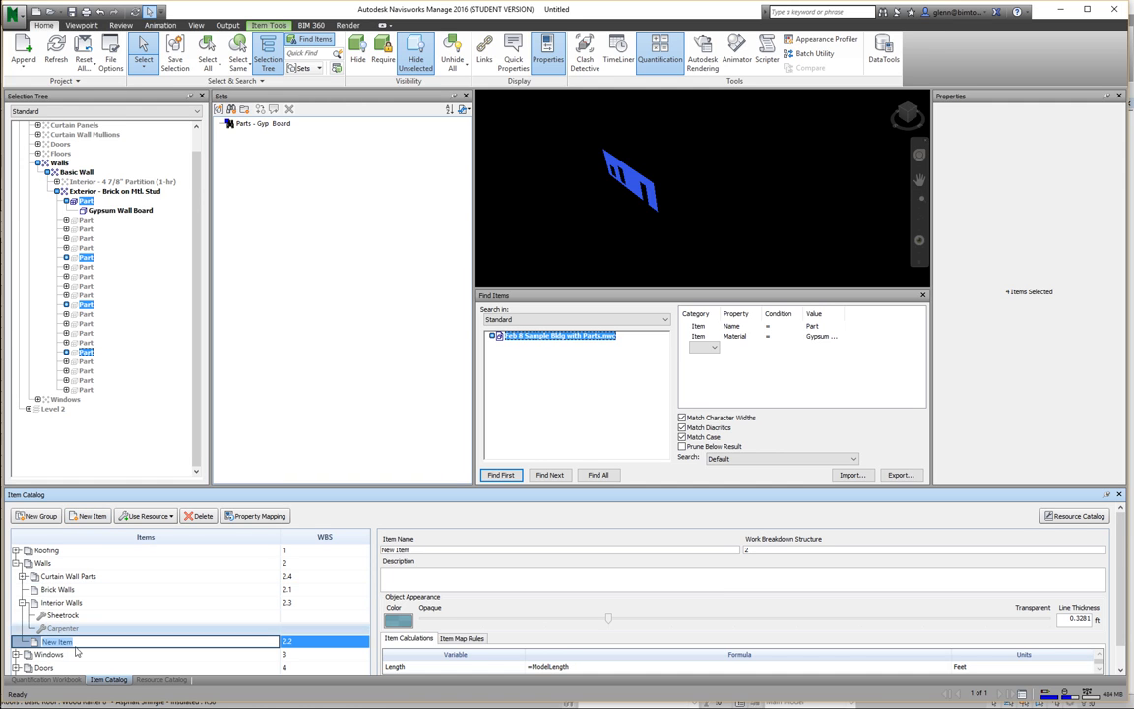
{"action": "left_click", "coordinate": [198, 516]}
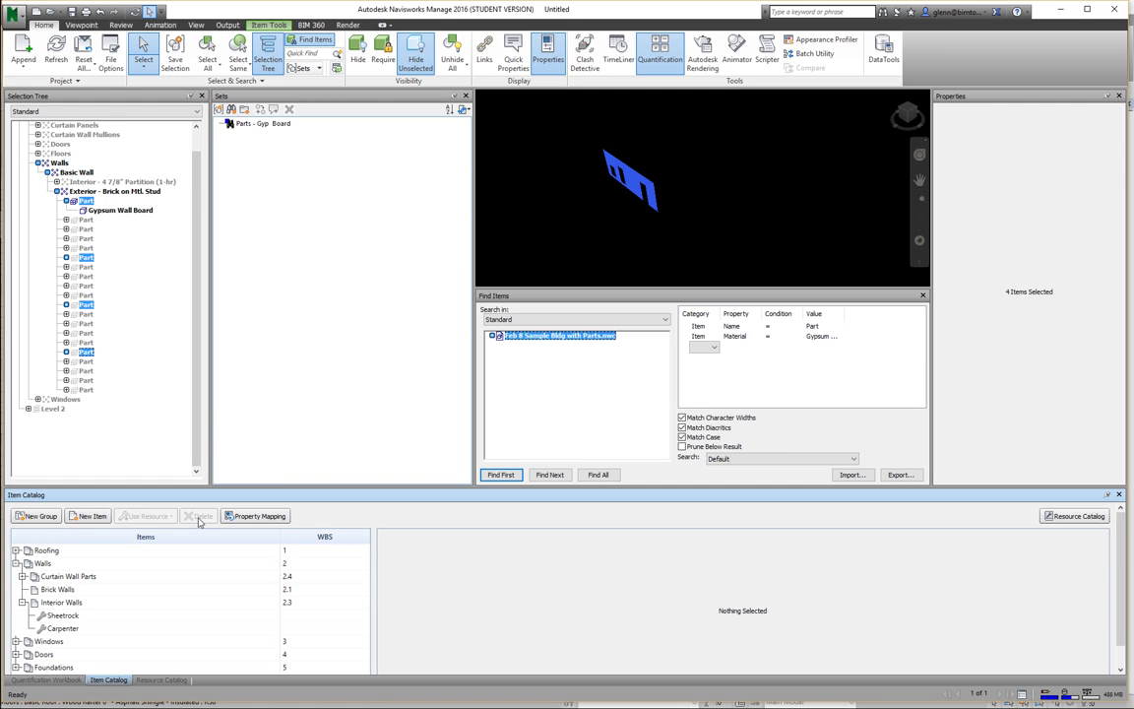
- Create a new group named Brick Walls under the Walls group in the item catalog
{"action": "left_click", "coordinate": [44, 564]}
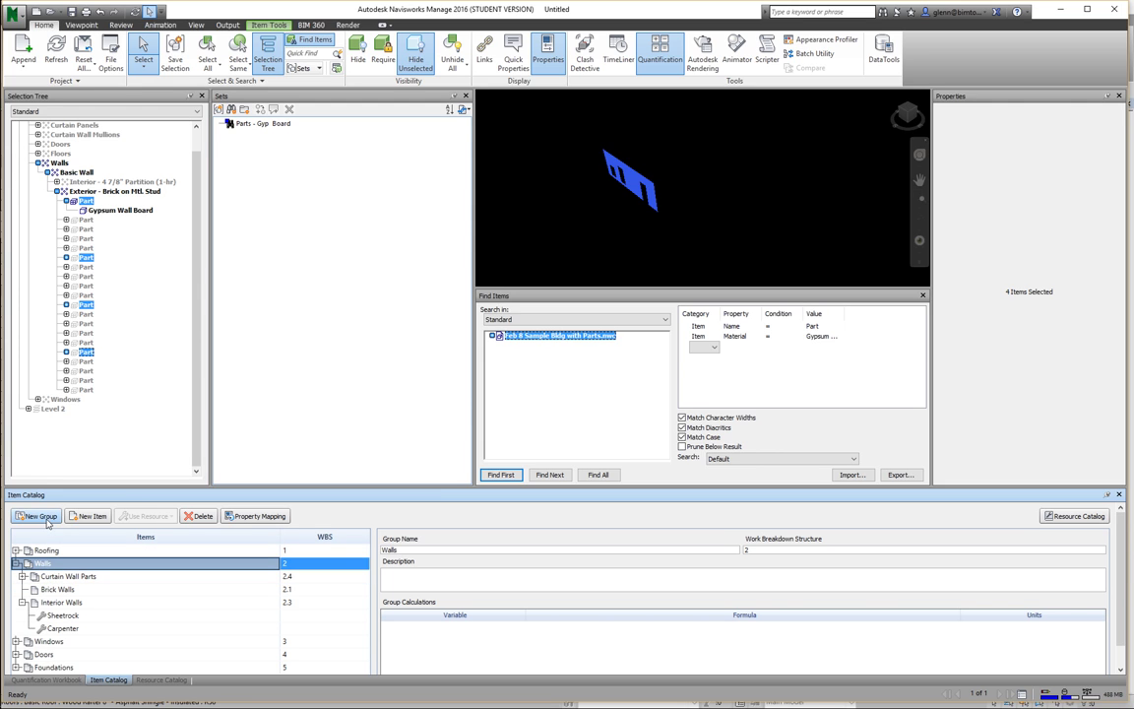
{"action": "left_click", "coordinate": [46, 520]}
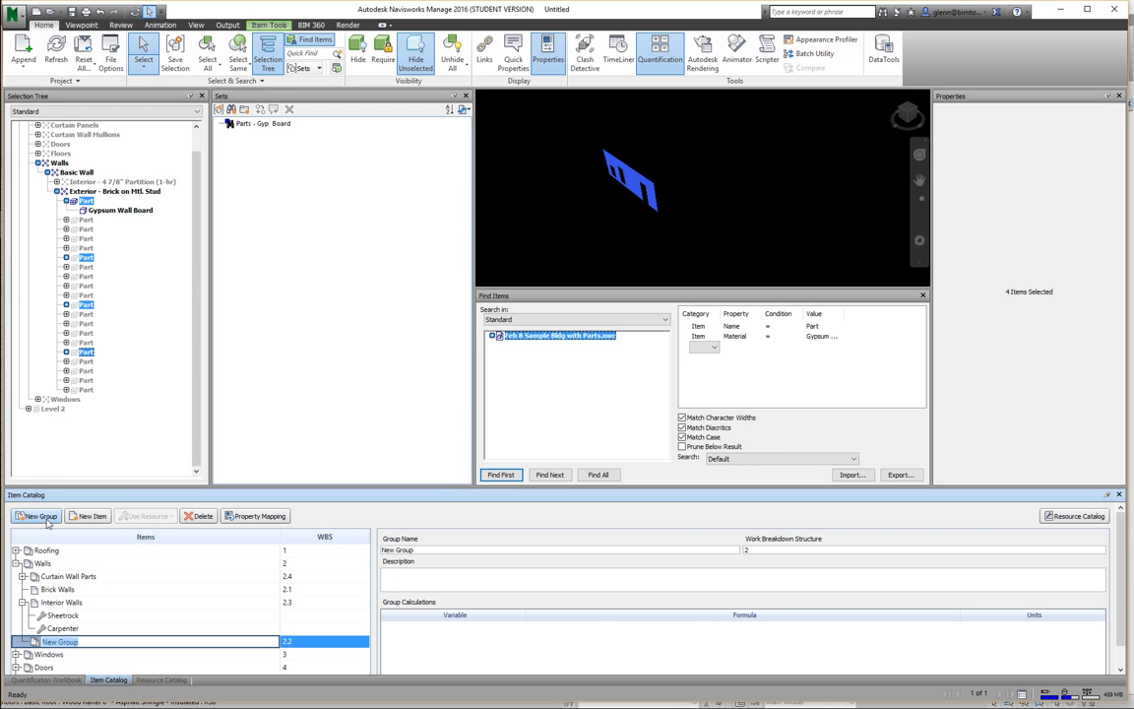
{"action": "type", "text": "Brick Walls"}
{"action": "key", "text": "Return"}
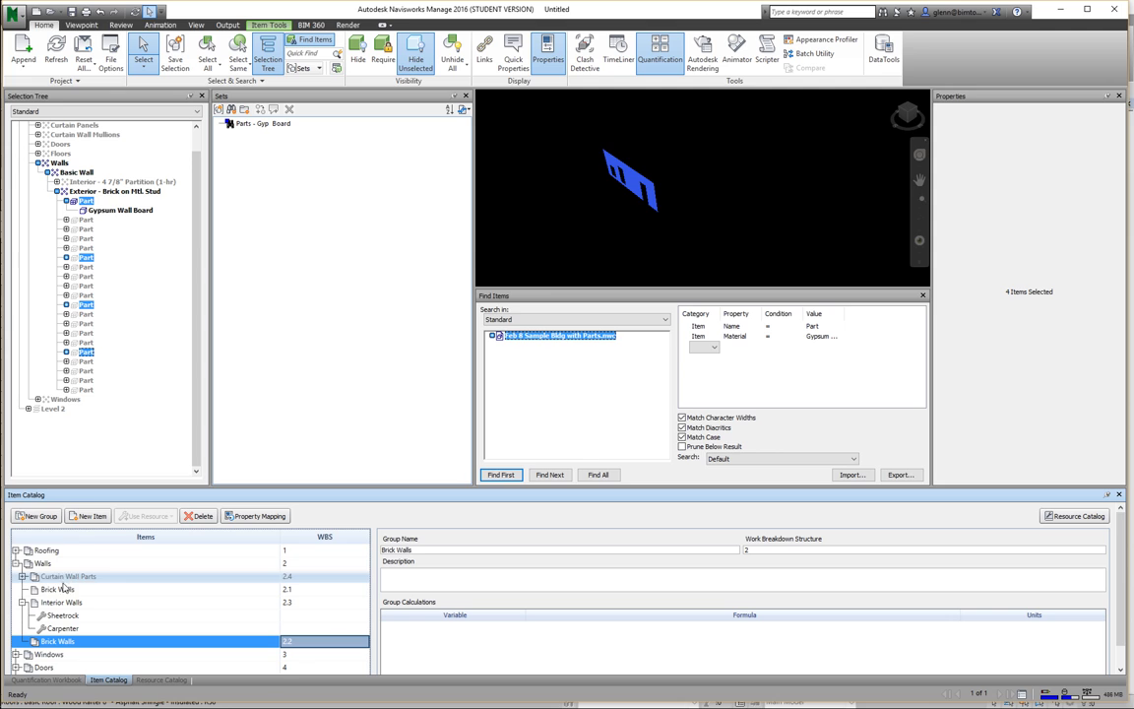
- Add a catalog item named Gypsum Wall Board inside the new Brick Walls group
{"action": "left_click", "coordinate": [92, 516]}
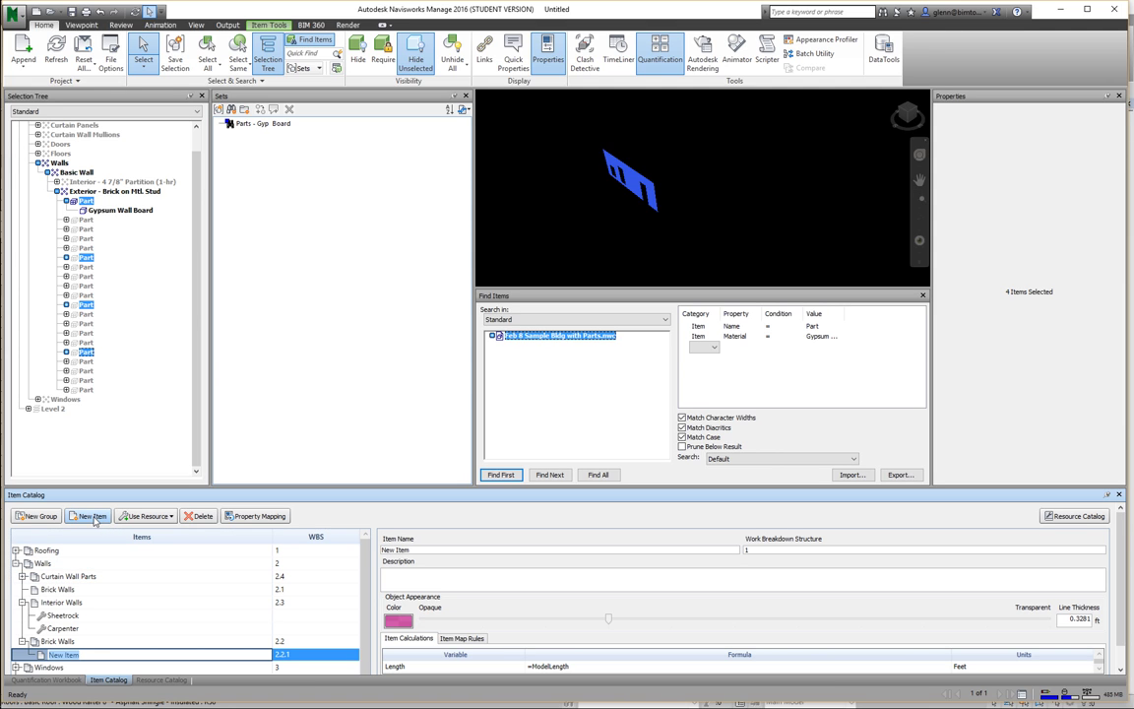
{"action": "type", "text": "Gypsum Wall Board"}
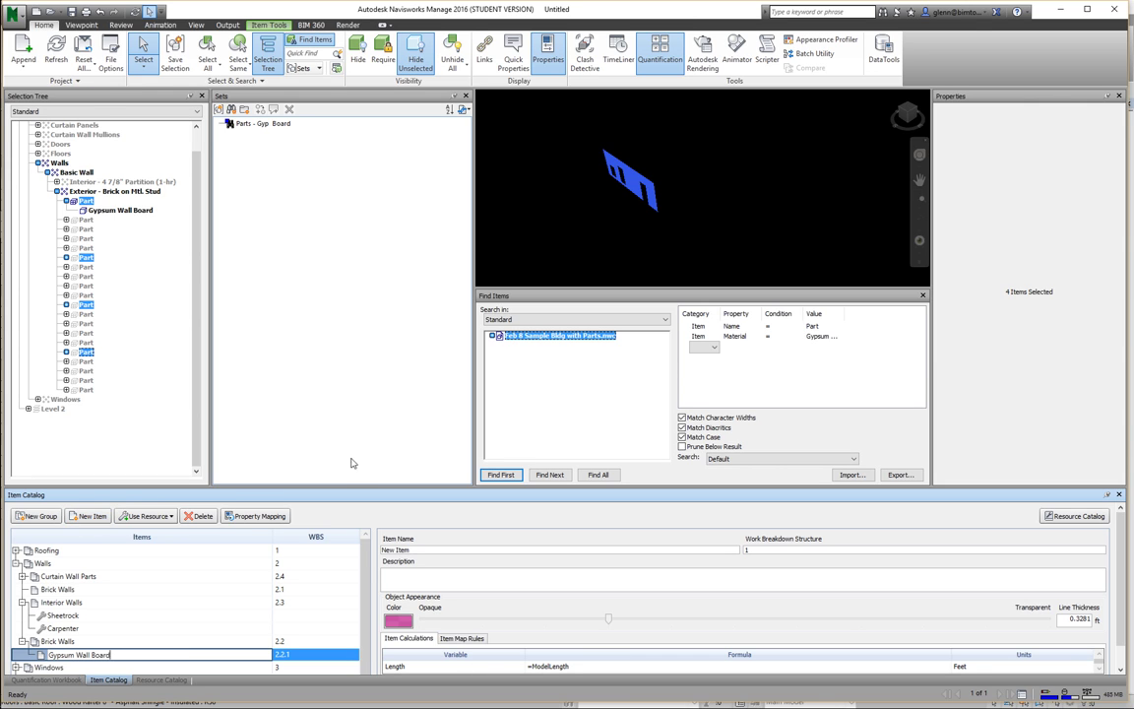
{"action": "left_click", "coordinate": [305, 399]}
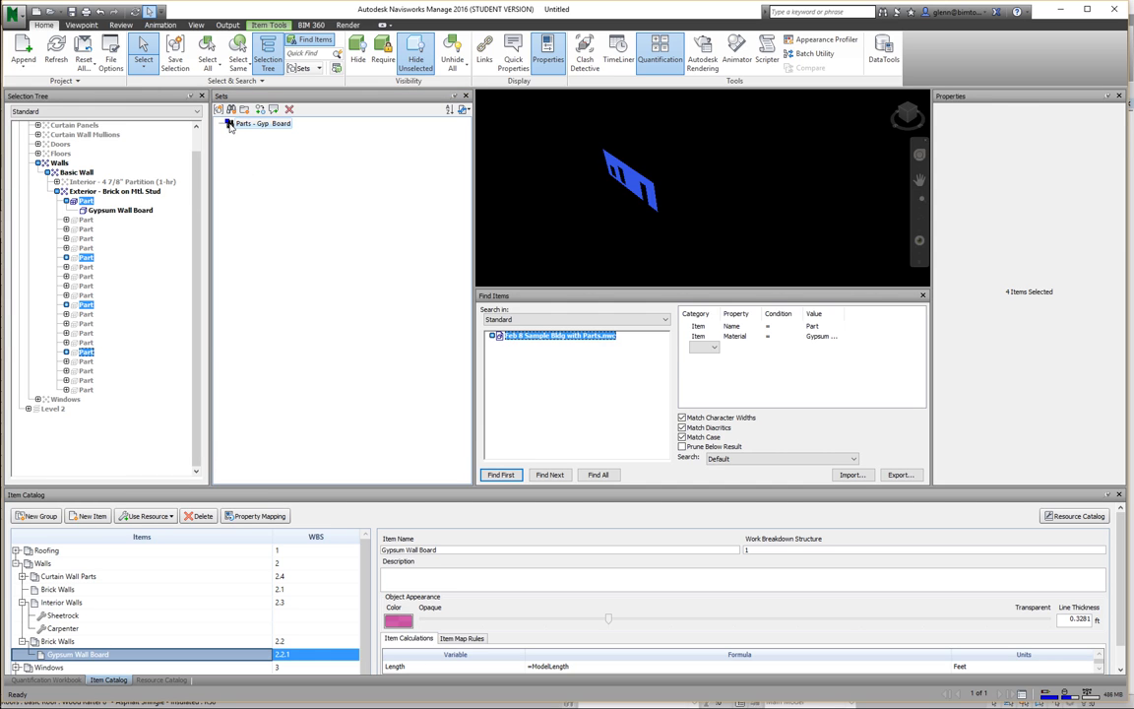
{"action": "left_click", "coordinate": [60, 657]}
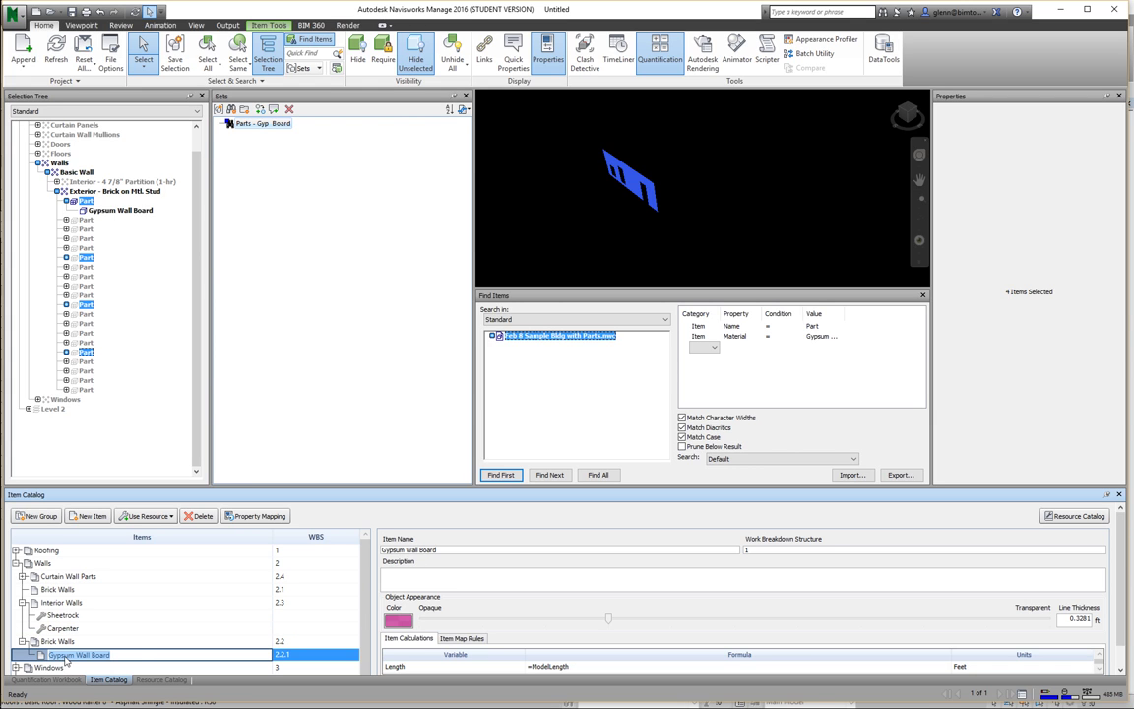
{"action": "left_click", "coordinate": [134, 604]}
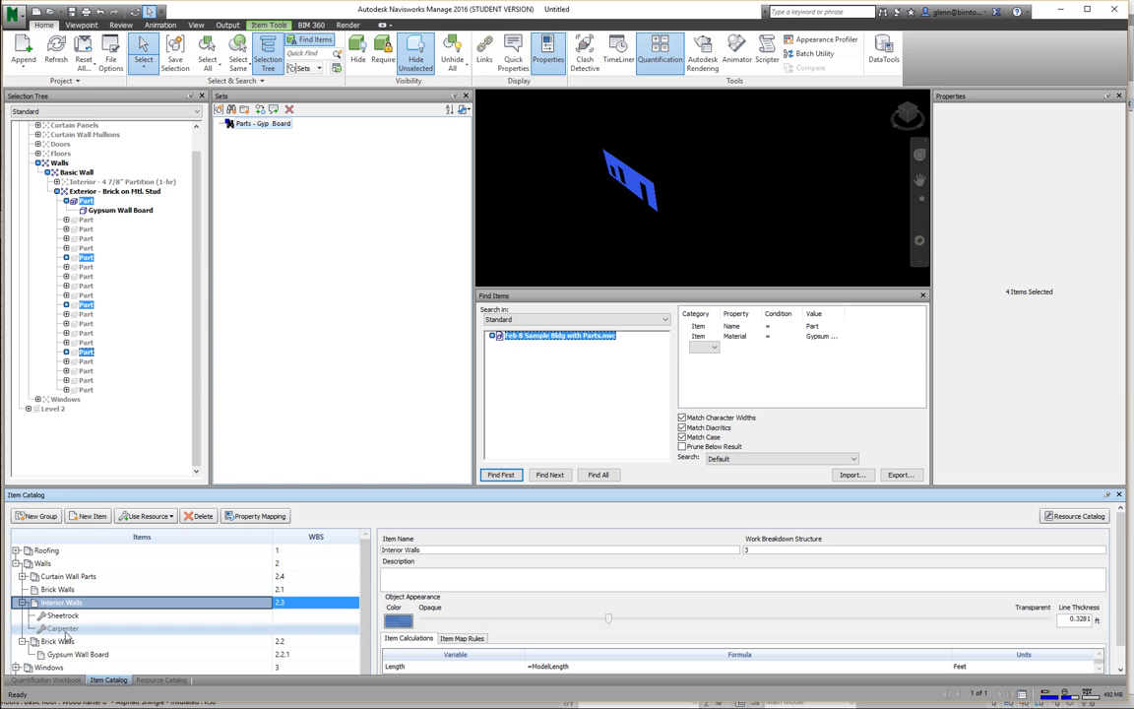
- In the Quantification Workbook, take off the selected gypsum parts from the Selection Tree into the Gypsum Wall Board item
{"action": "left_click", "coordinate": [52, 680]}
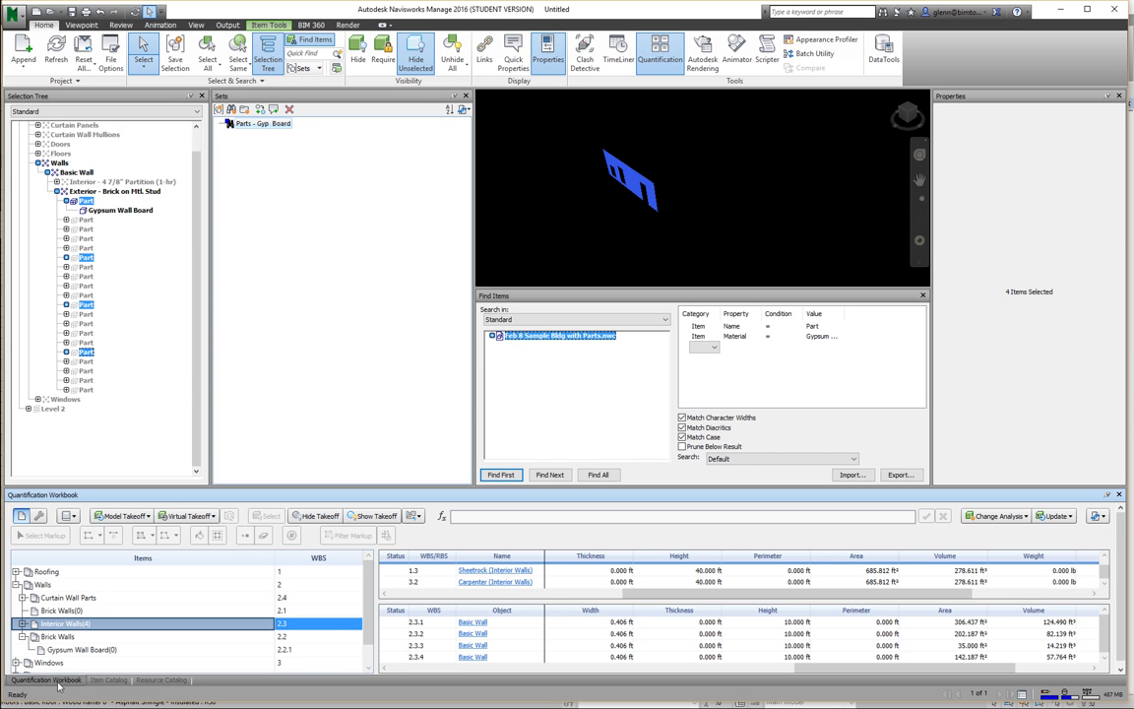
{"action": "left_click", "coordinate": [229, 128]}
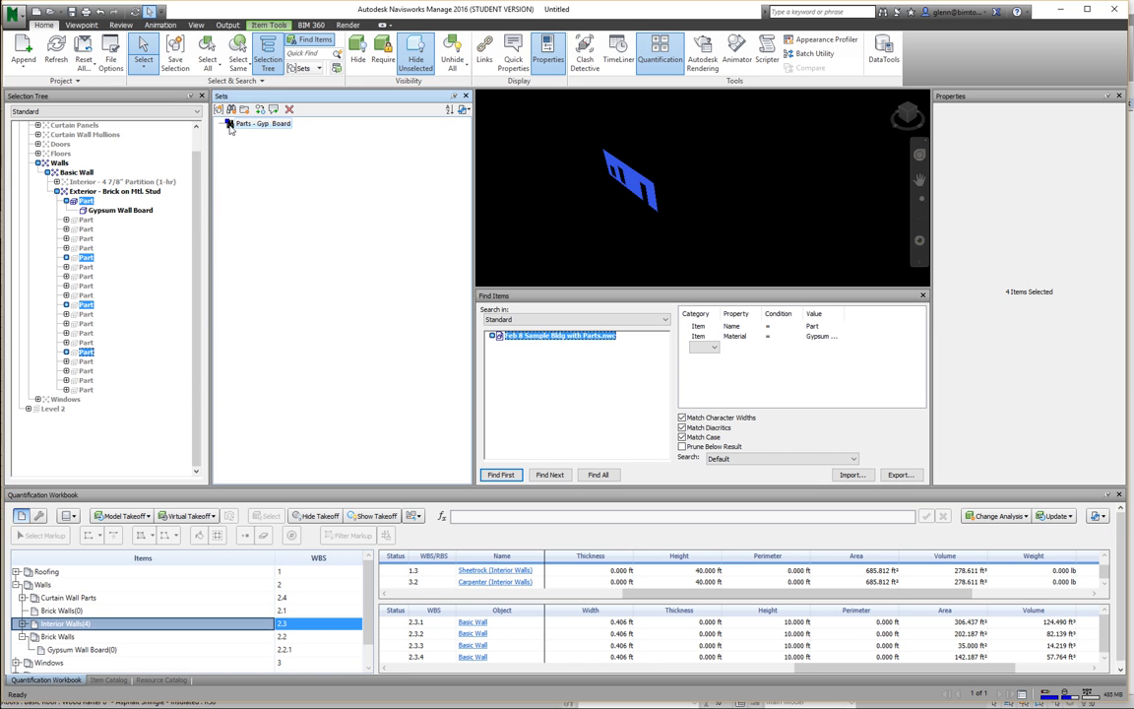
{"action": "left_click_drag", "start_coordinate": [229, 128], "coordinate": [80, 656]}
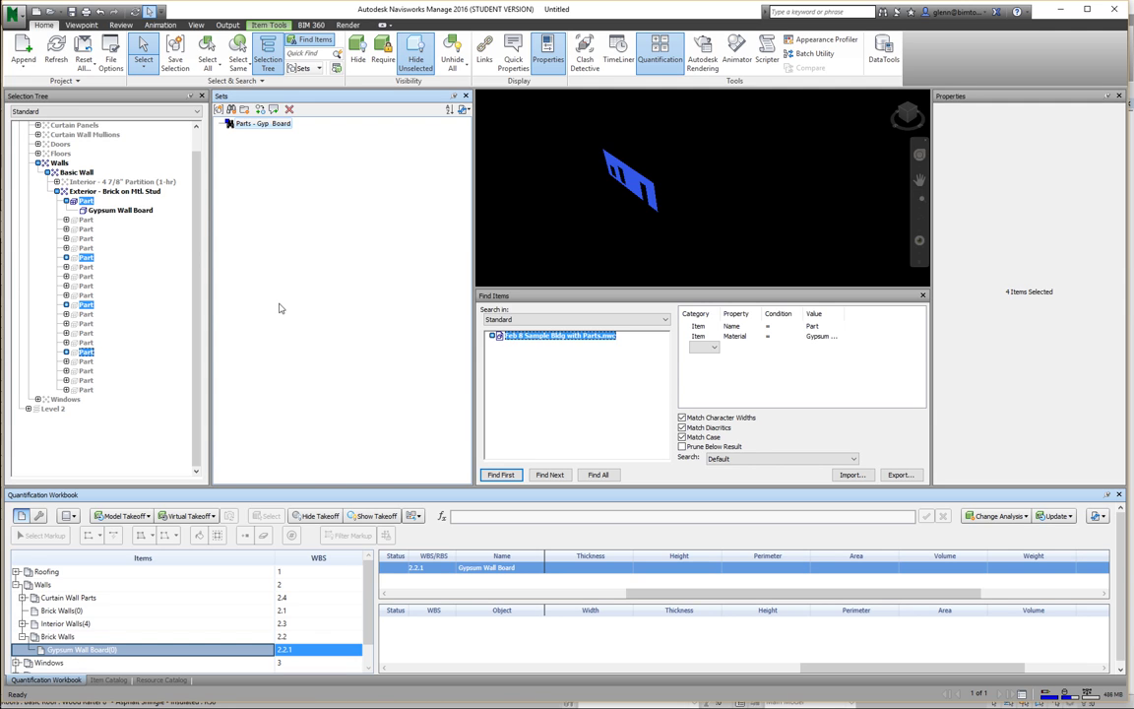
{"action": "left_click", "coordinate": [228, 125]}
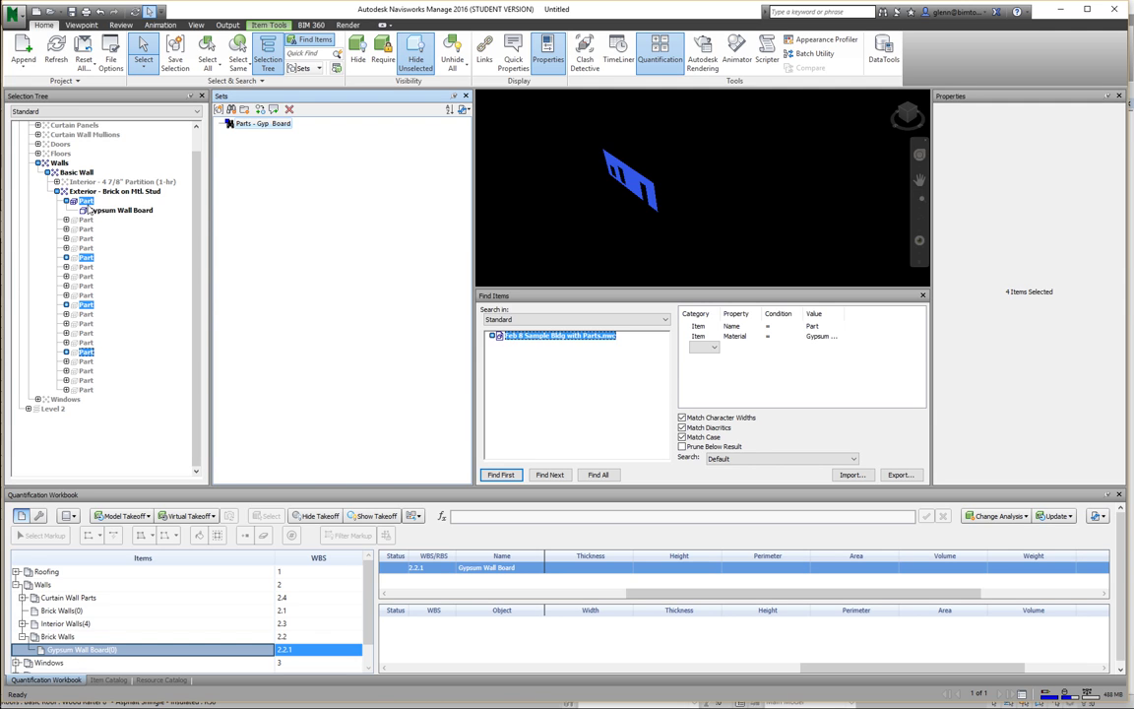
{"action": "left_click_drag", "start_coordinate": [88, 202], "coordinate": [72, 652]}
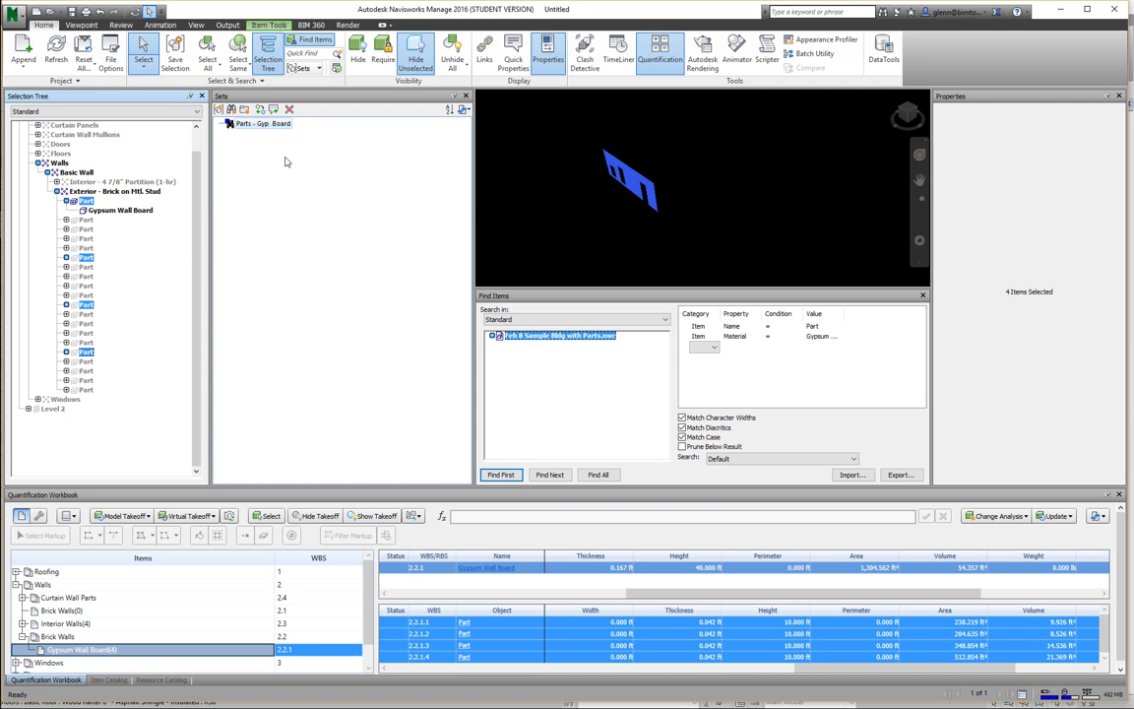
- Change the search's Material condition to Brick, Common and find all matching parts
{"action": "left_click", "coordinate": [832, 337]}
{"action": "left_click", "coordinate": [837, 336]}
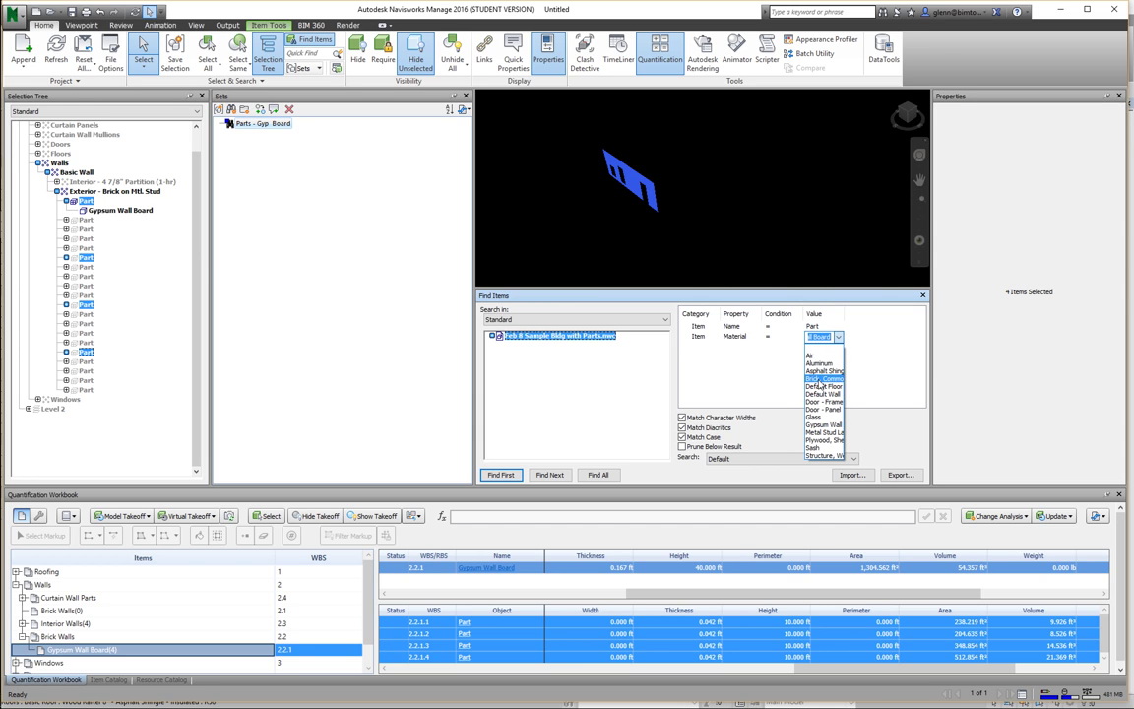
{"action": "left_click", "coordinate": [819, 379]}
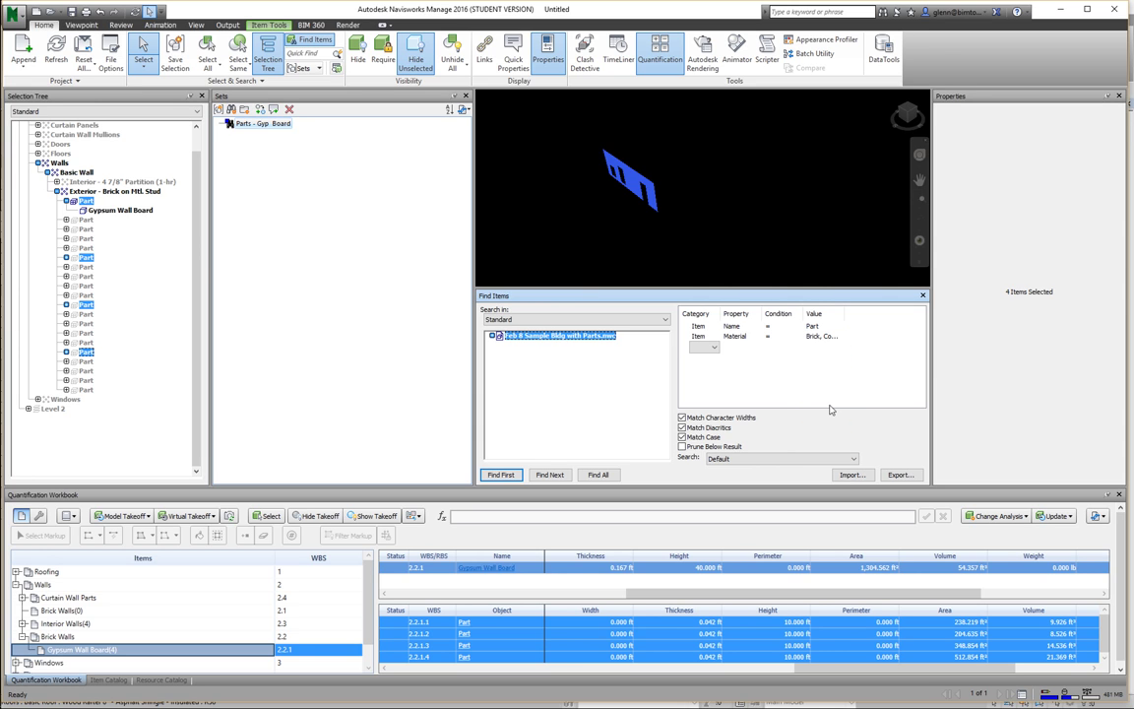
{"action": "left_click", "coordinate": [598, 475]}
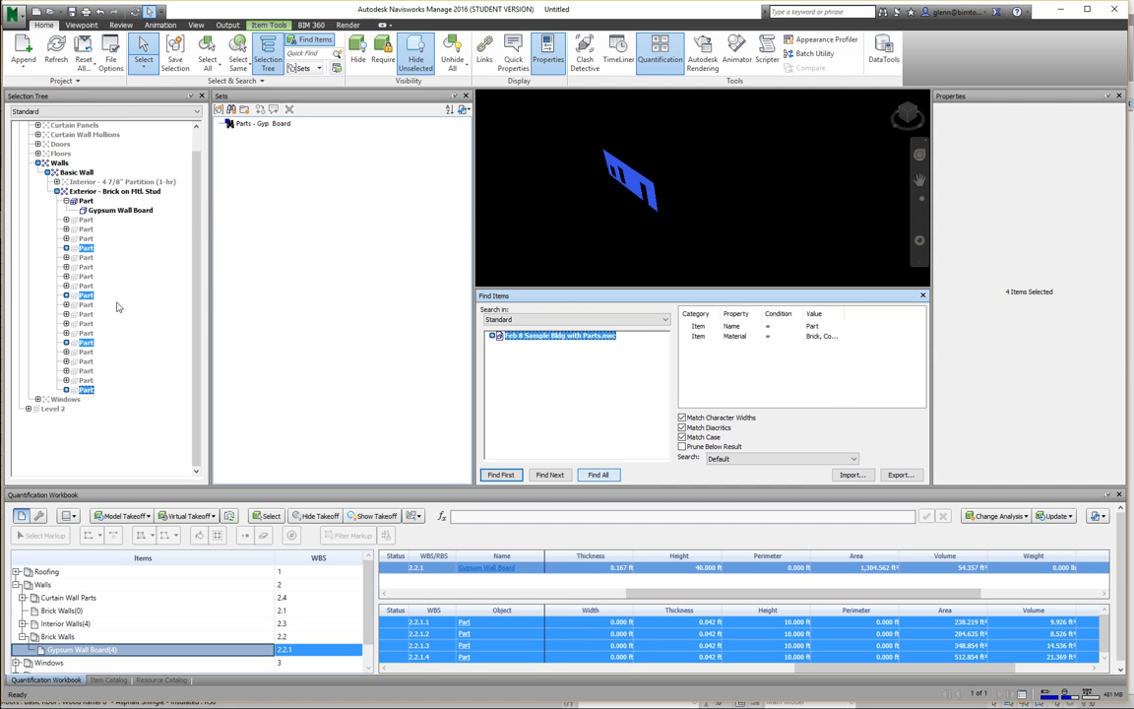
{"action": "key", "text": "ctrl+h"}
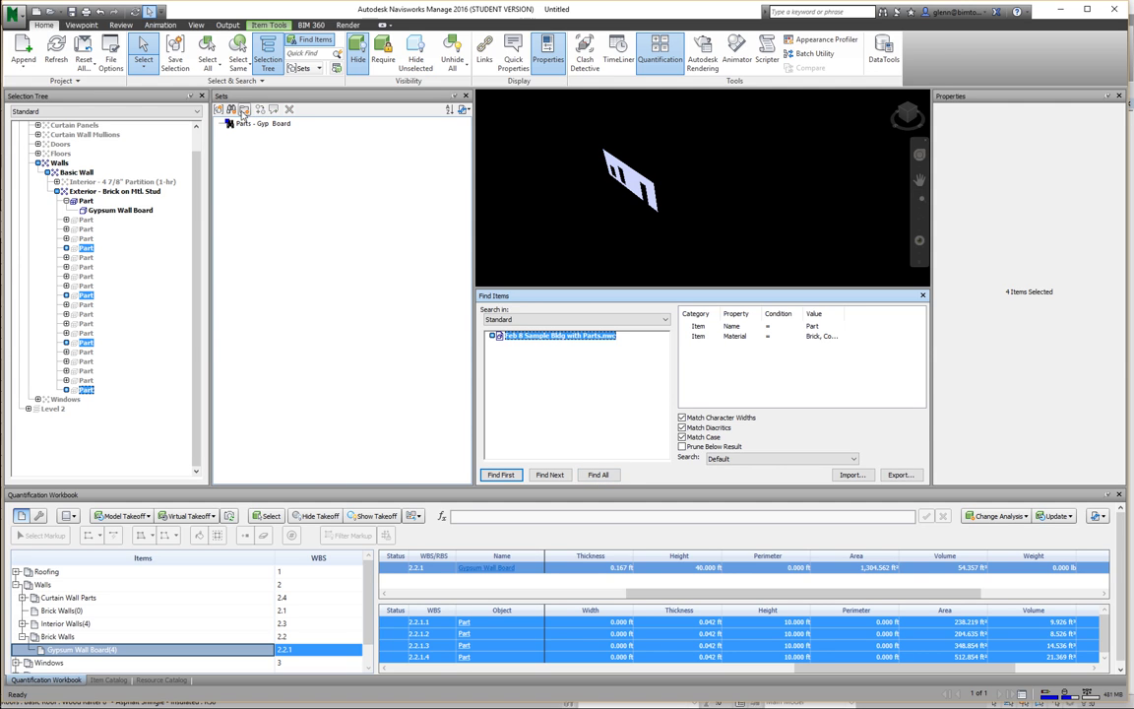
- Save the current search as a search set named Parts - Brick
{"action": "left_click", "coordinate": [231, 111]}
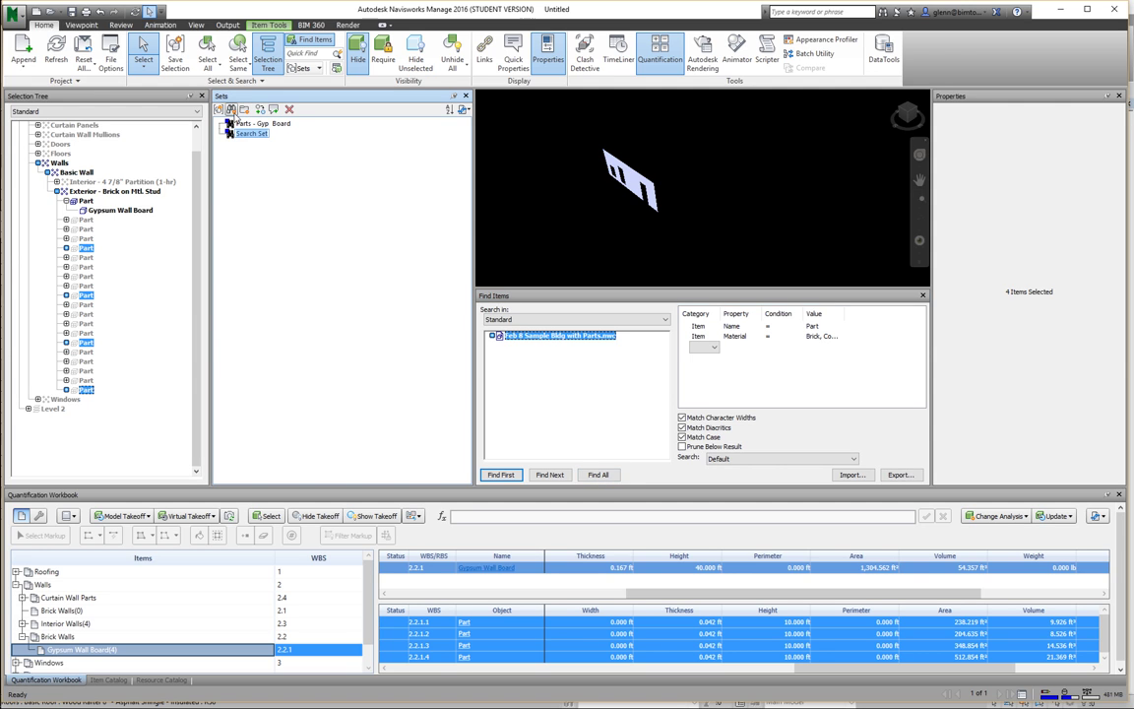
{"action": "type", "text": "Parts - Brick"}
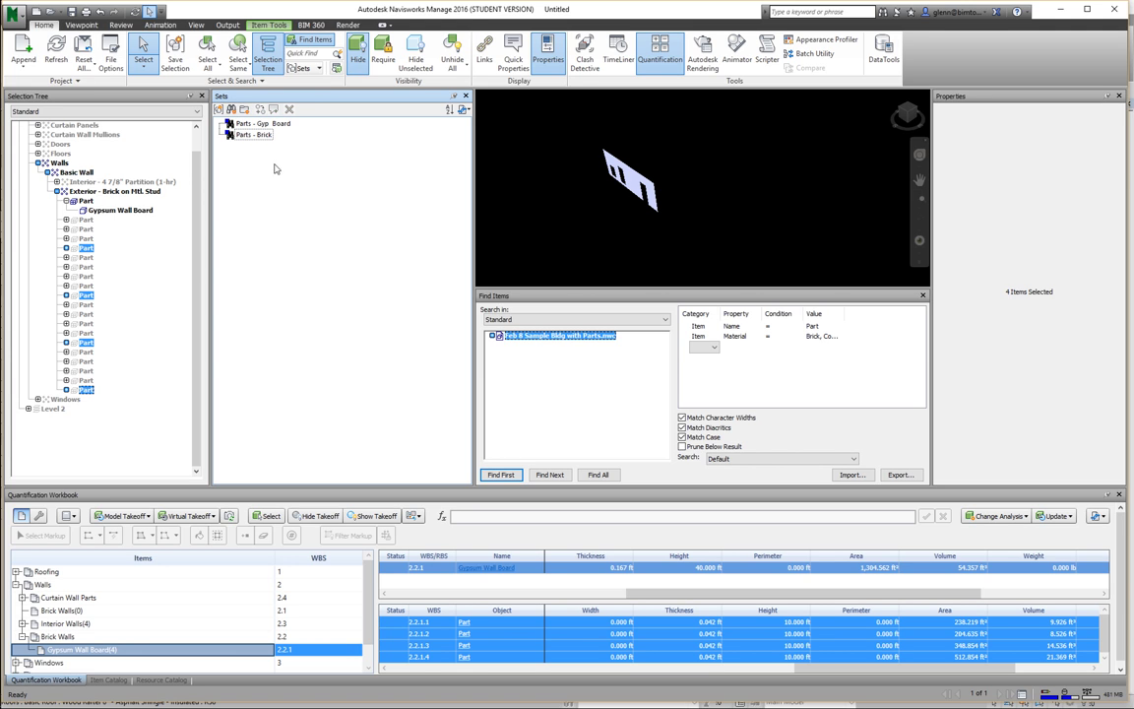
{"action": "left_click_drag", "start_coordinate": [231, 141], "coordinate": [81, 654]}
- Return to the Item Catalog and add an item named Brik to the Brick Walls group
{"action": "left_click", "coordinate": [109, 679]}
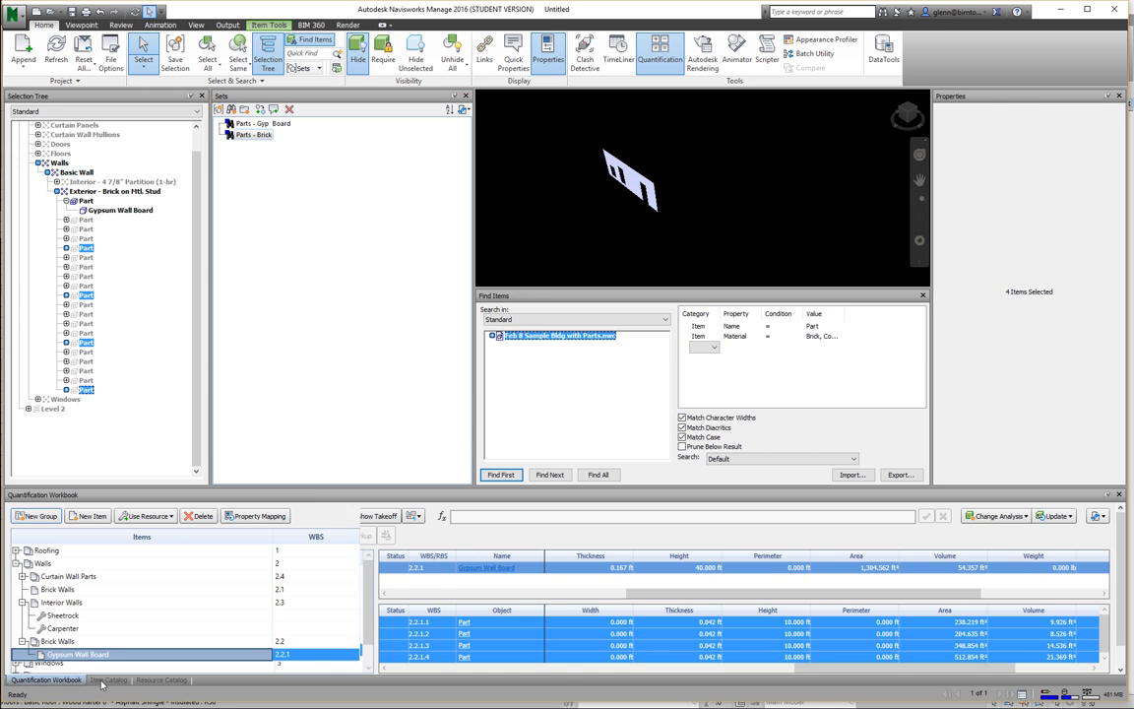
{"action": "left_click", "coordinate": [57, 641]}
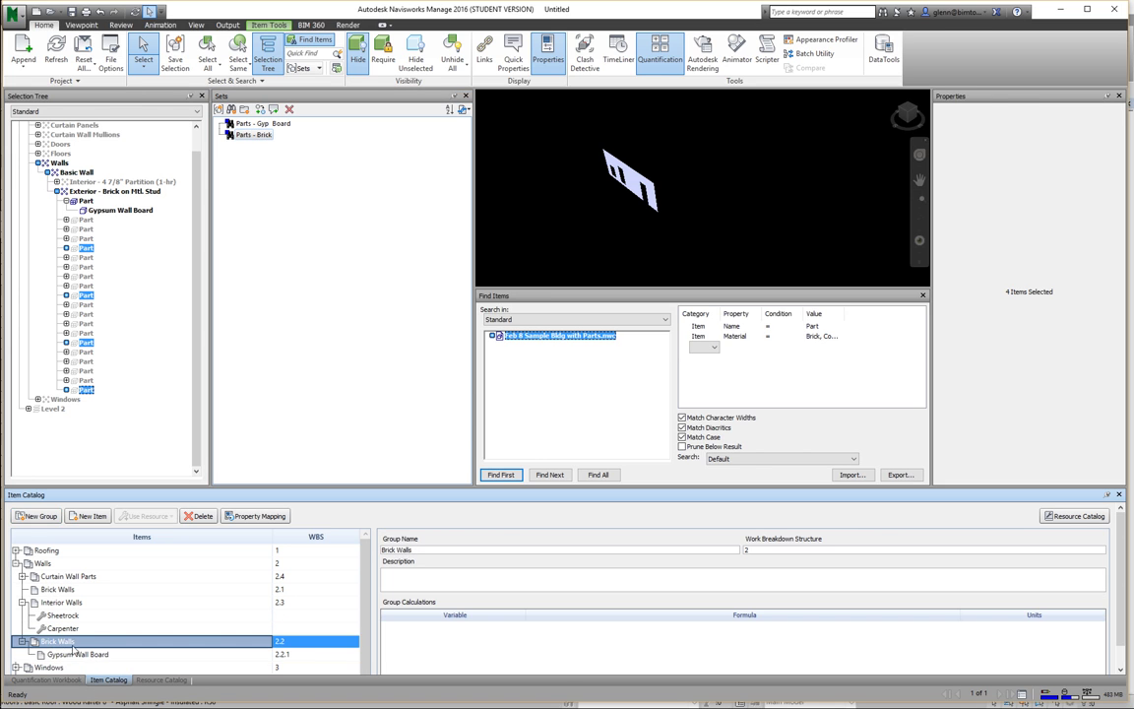
{"action": "left_click", "coordinate": [91, 516]}
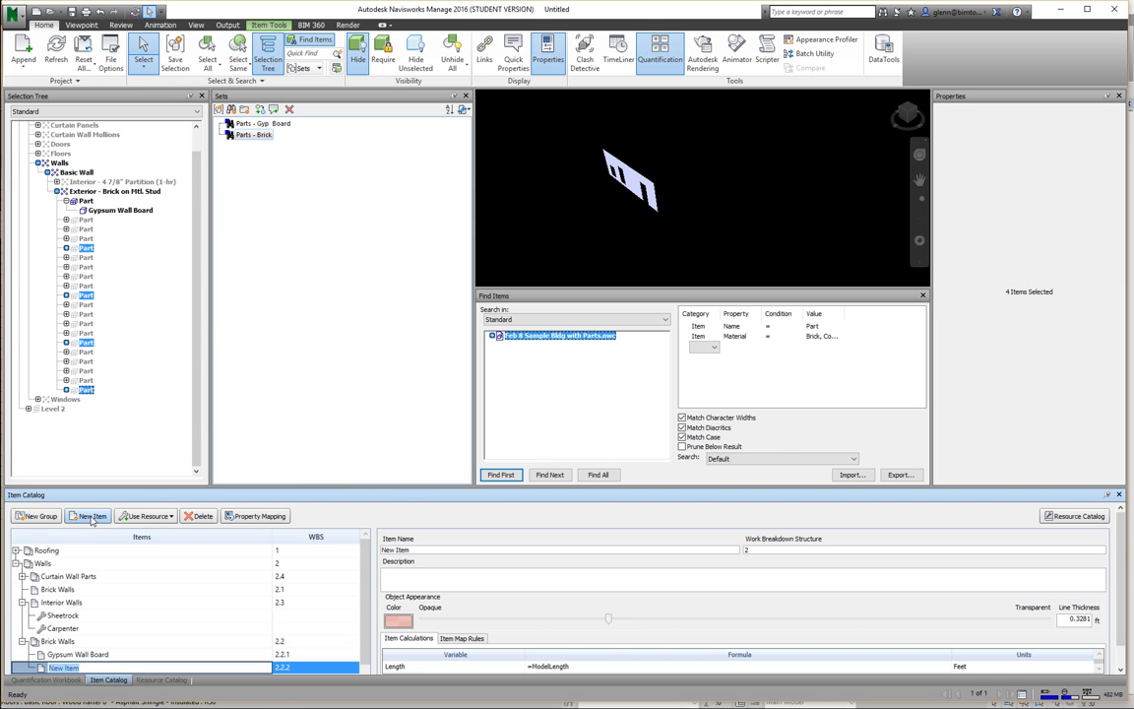
{"action": "type", "text": "Brik"}
{"action": "key", "text": "Return"}
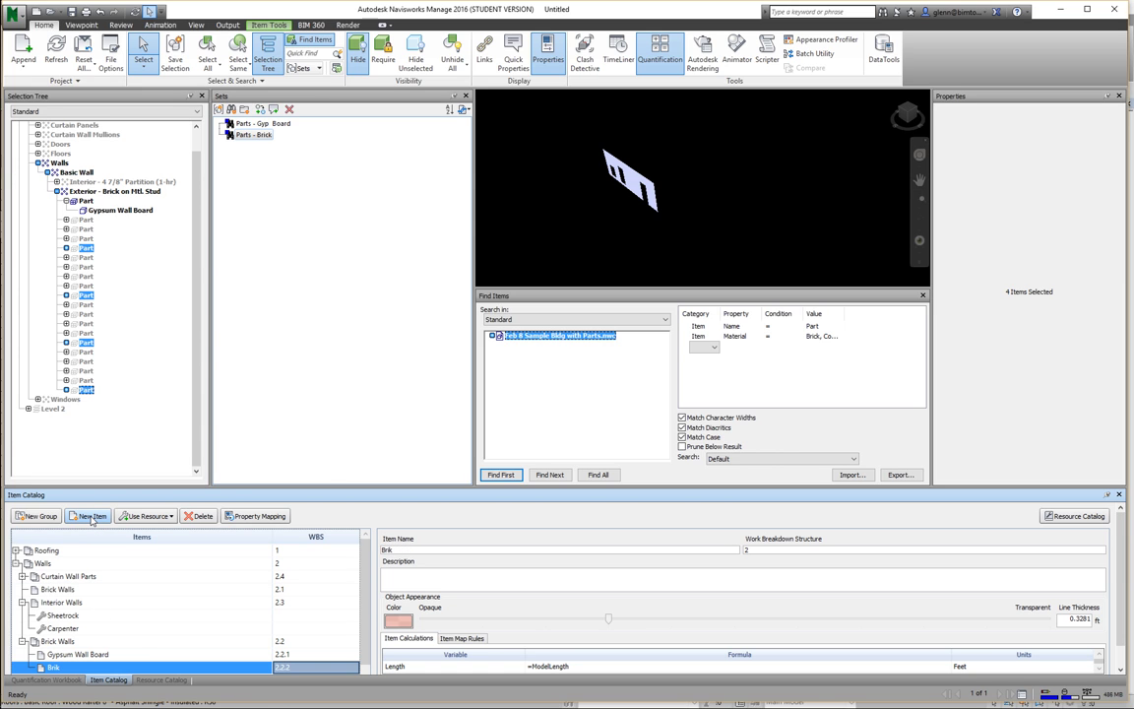
- Rename the Brik item as Brick
{"action": "right_click", "coordinate": [56, 669]}
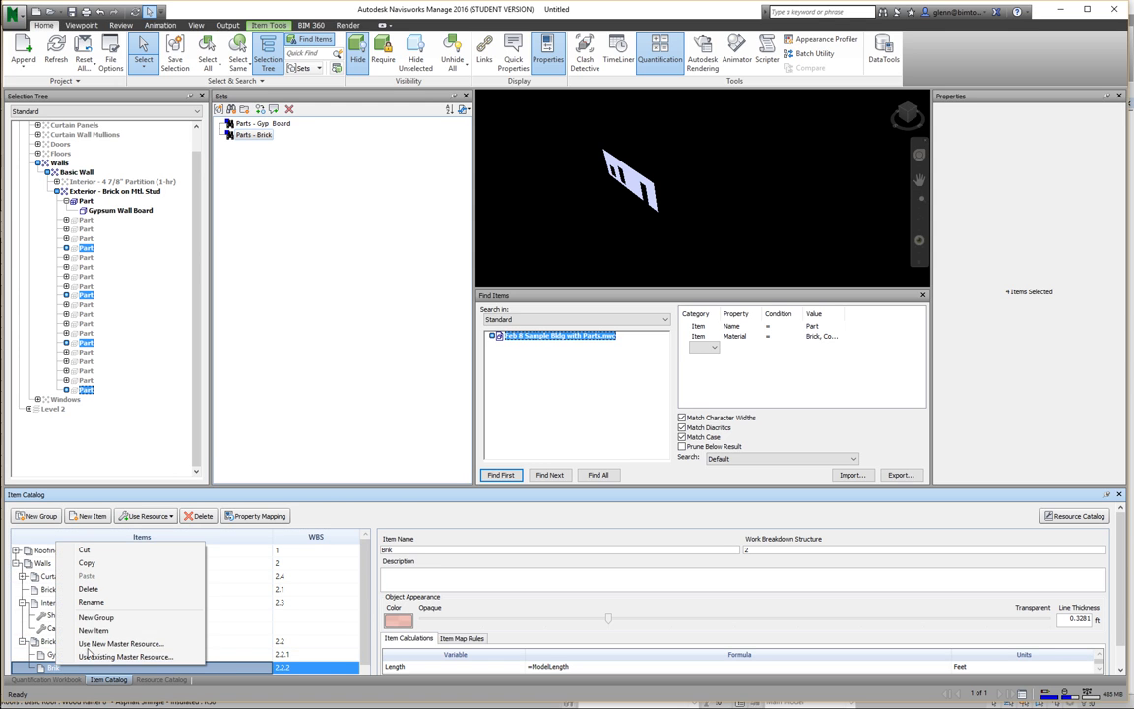
{"action": "left_click", "coordinate": [104, 603]}
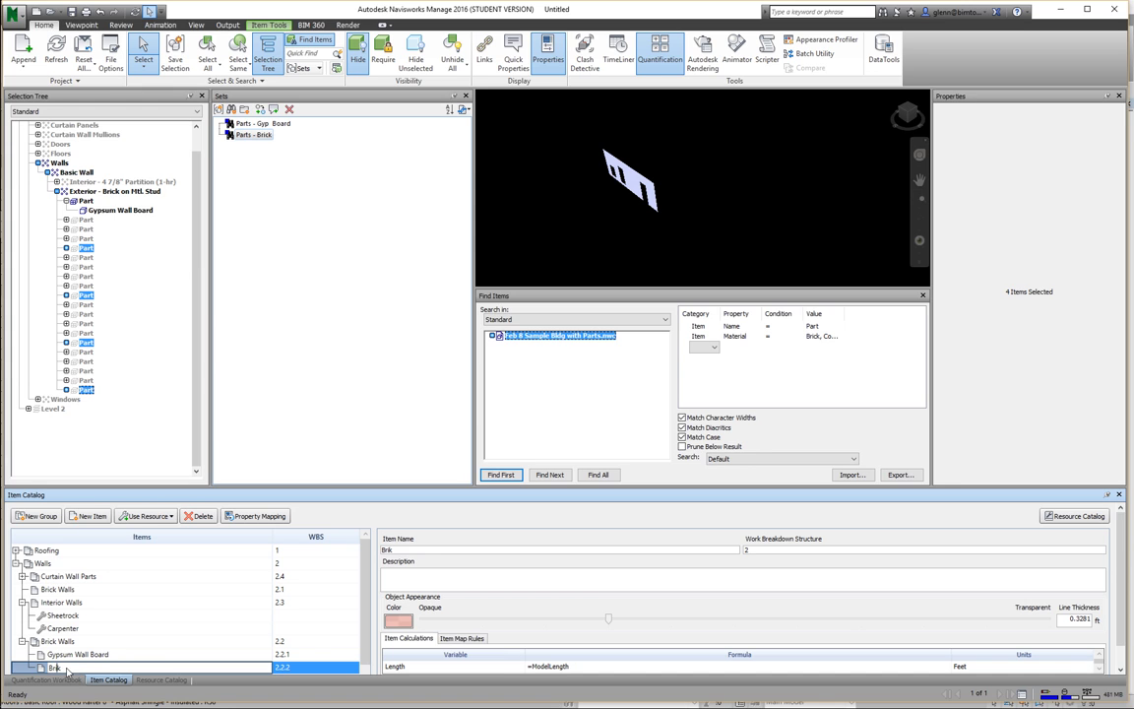
{"action": "type", "text": "c"}
{"action": "left_click", "coordinate": [59, 641]}
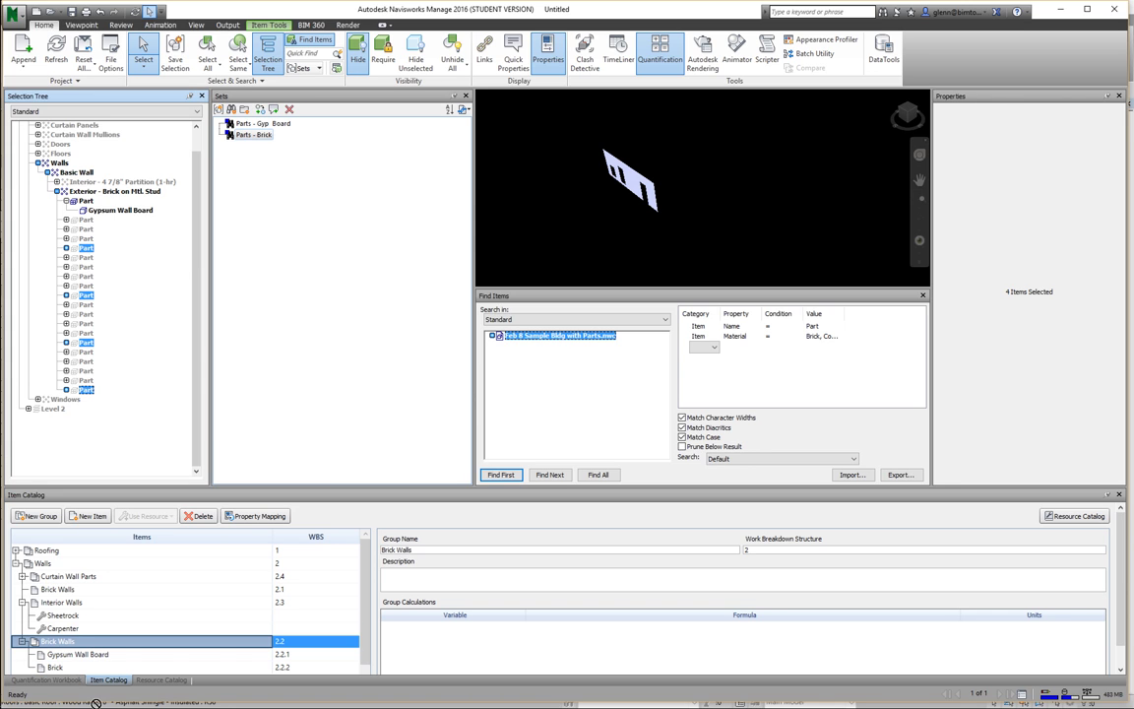
- In the Quantification Workbook, take off the selected brick parts into the Brick item of the Brick Walls group
{"action": "left_click_drag", "start_coordinate": [67, 672], "coordinate": [54, 668]}
{"action": "left_click", "coordinate": [47, 679]}
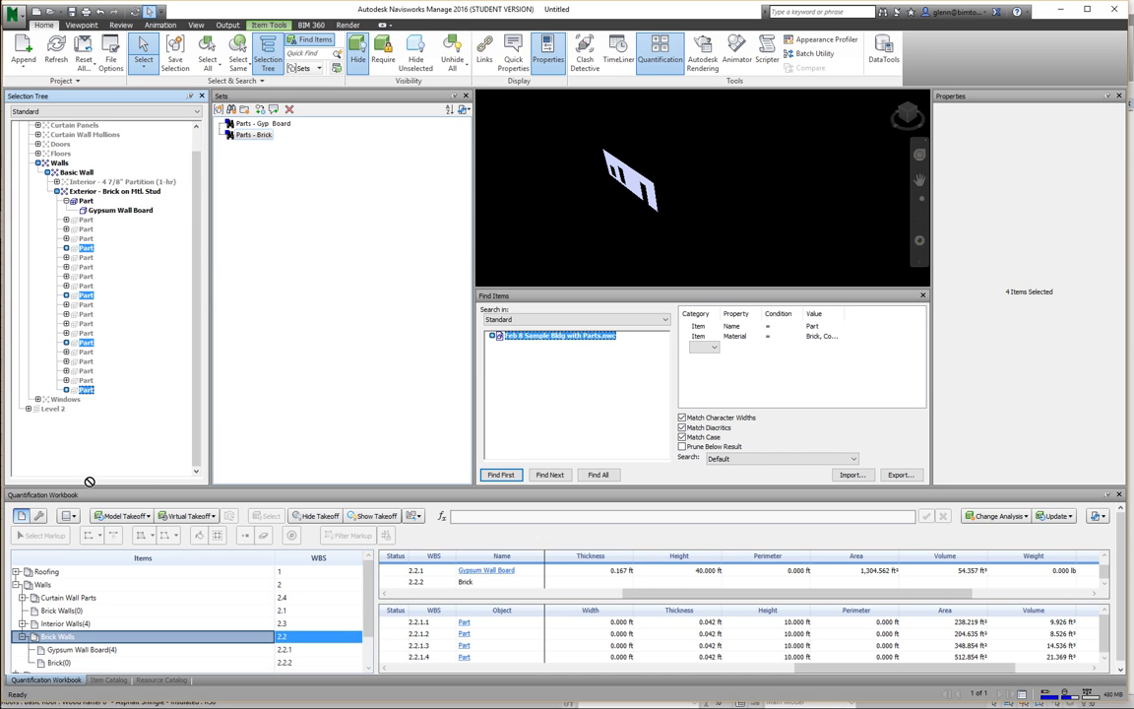
{"action": "left_click", "coordinate": [57, 663]}
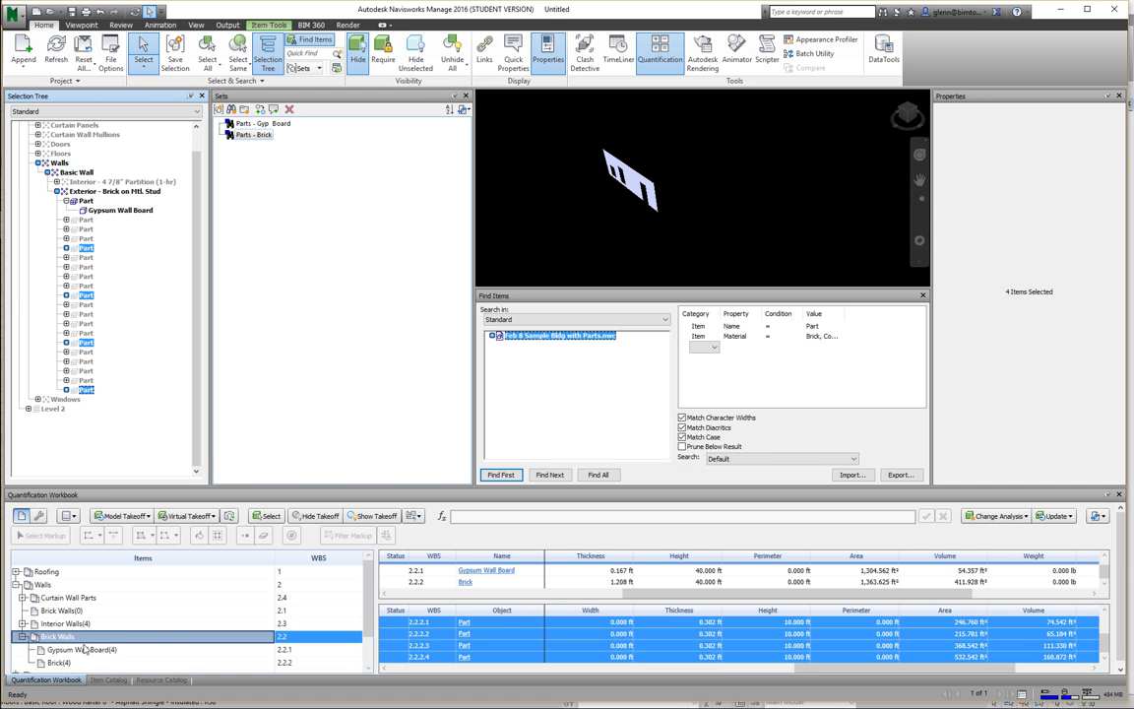
{"action": "left_click", "coordinate": [80, 636]}
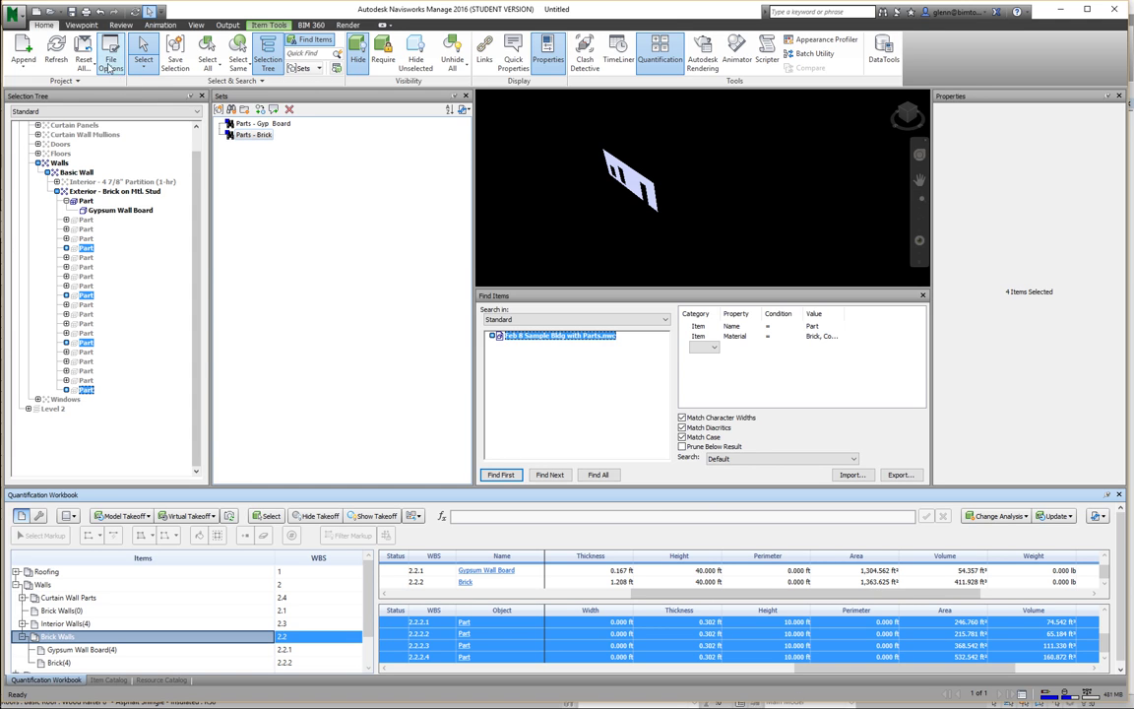
- Save the project to the Desktop as a Navisworks File Set named Feb 8 Quanitification with Parts
{"action": "left_click", "coordinate": [18, 15]}
{"action": "left_click", "coordinate": [45, 125]}
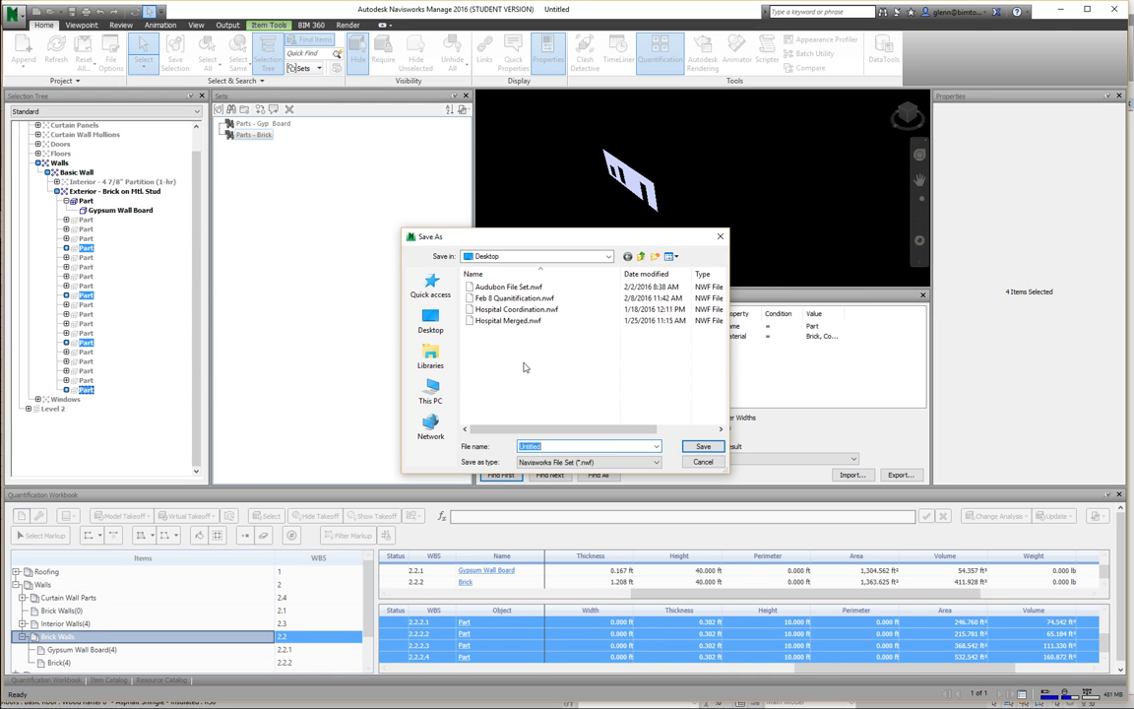
{"action": "left_click", "coordinate": [514, 298]}
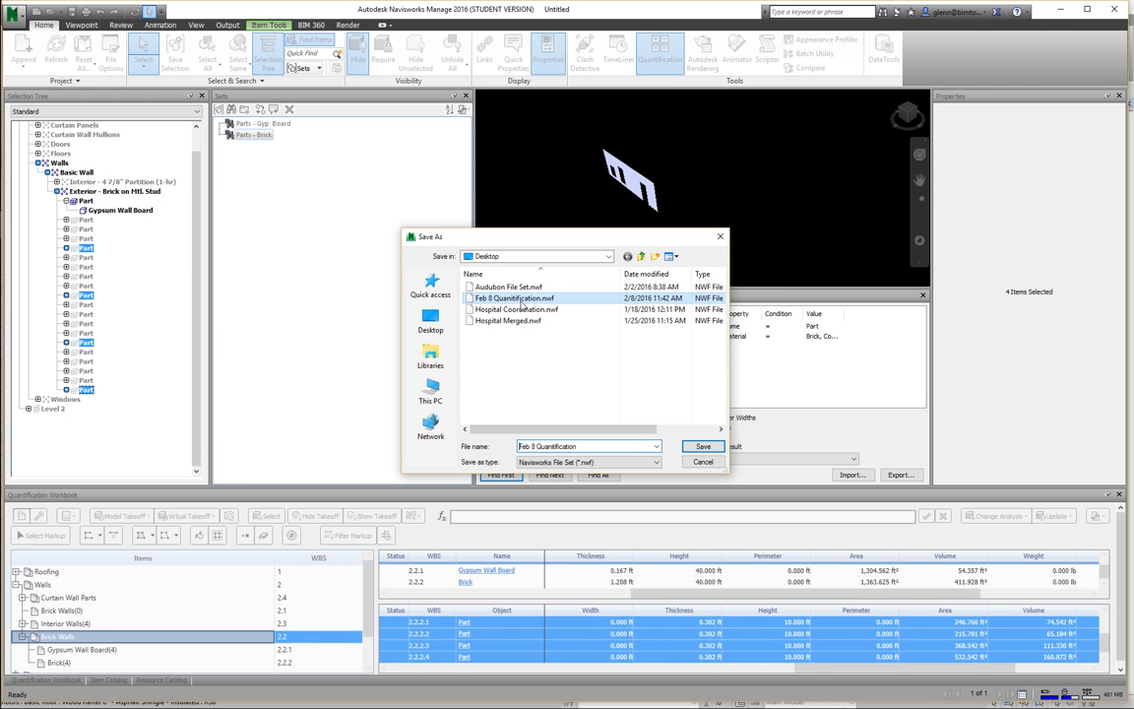
{"action": "triple_click", "coordinate": [597, 446]}
{"action": "double_click", "coordinate": [597, 446]}
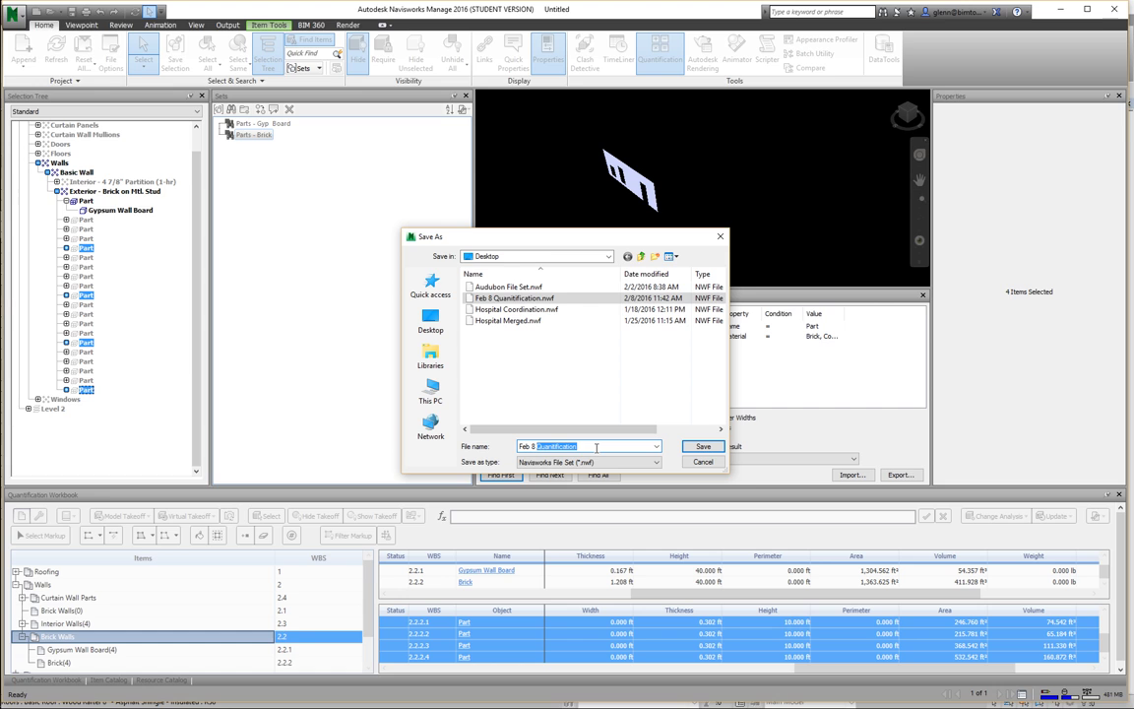
{"action": "type", "text": "Quantification with Parts"}
{"action": "key", "text": "Return"}
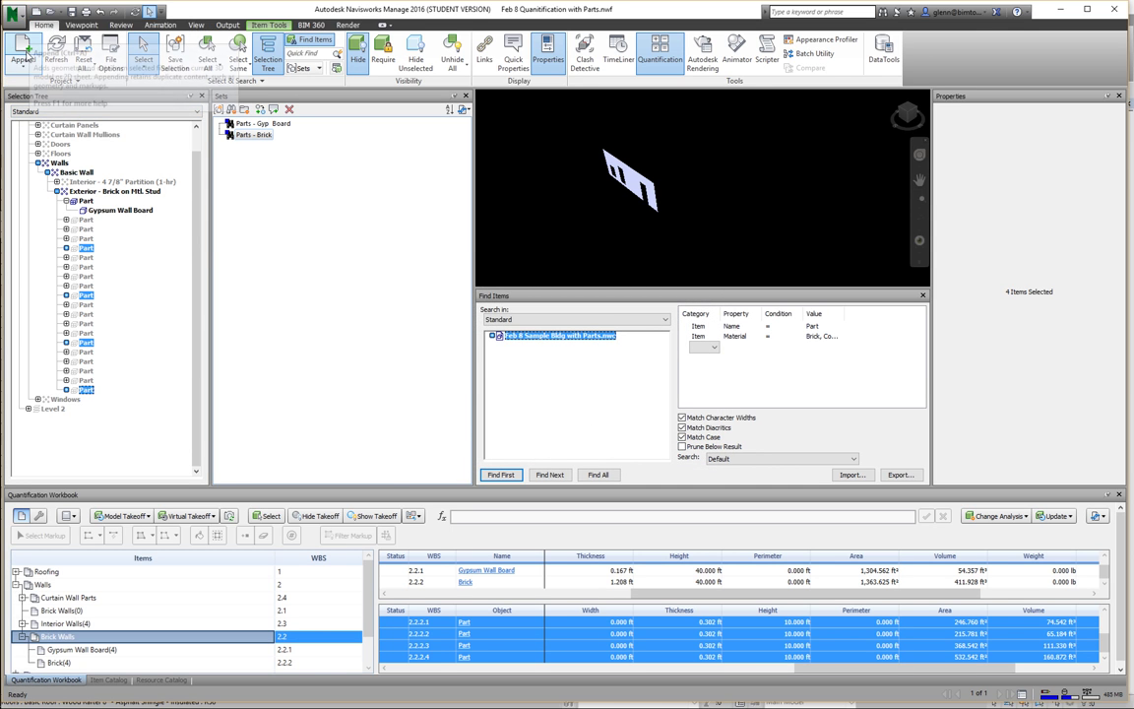
- Start a new empty project and close the Find Items window
{"action": "left_click", "coordinate": [37, 12]}
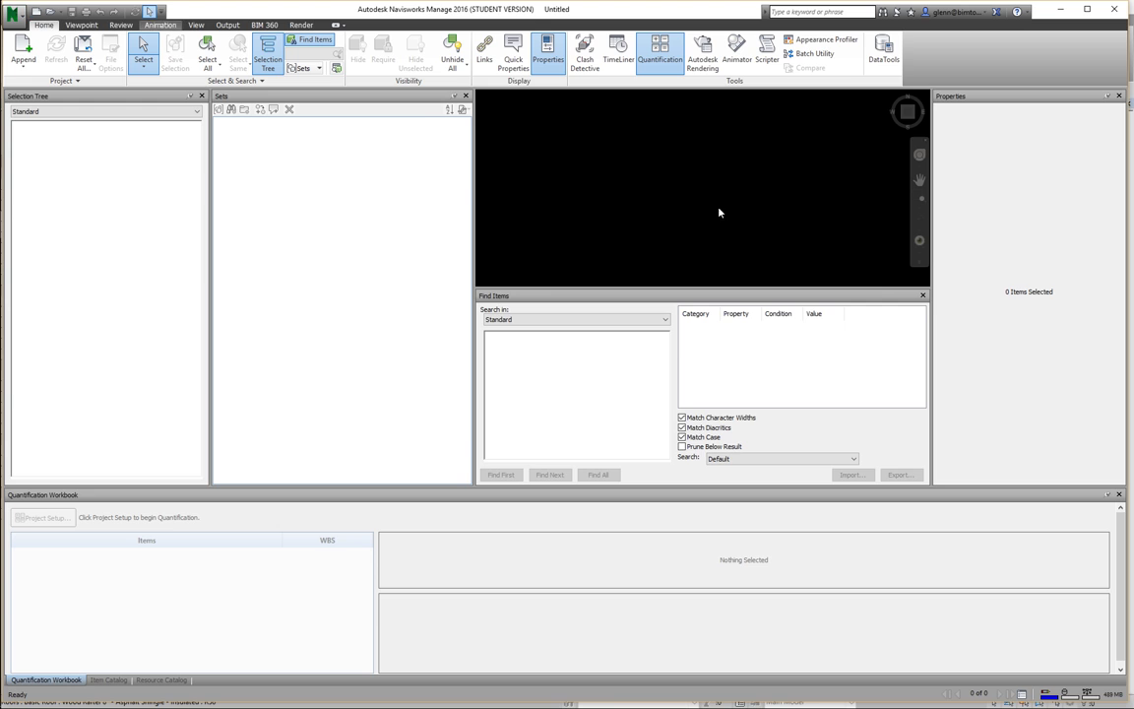
{"action": "left_click", "coordinate": [923, 295]}
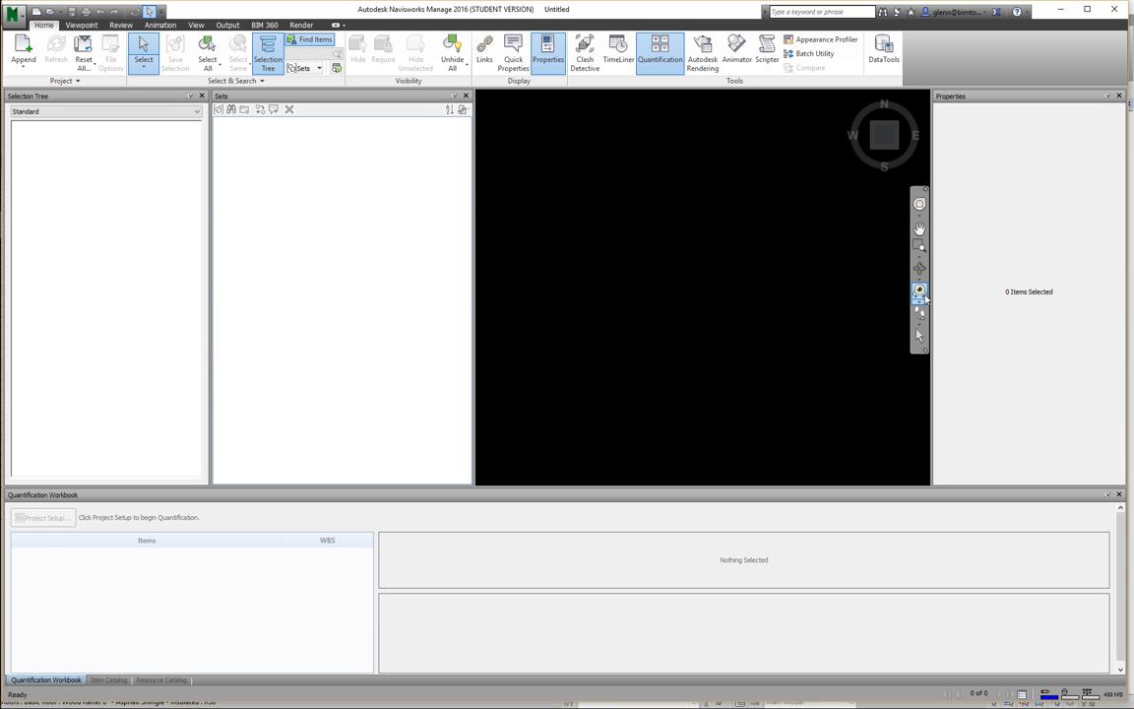
- Close the Sets window and switch to the Project1 model in Revit
{"action": "left_click", "coordinate": [467, 95]}
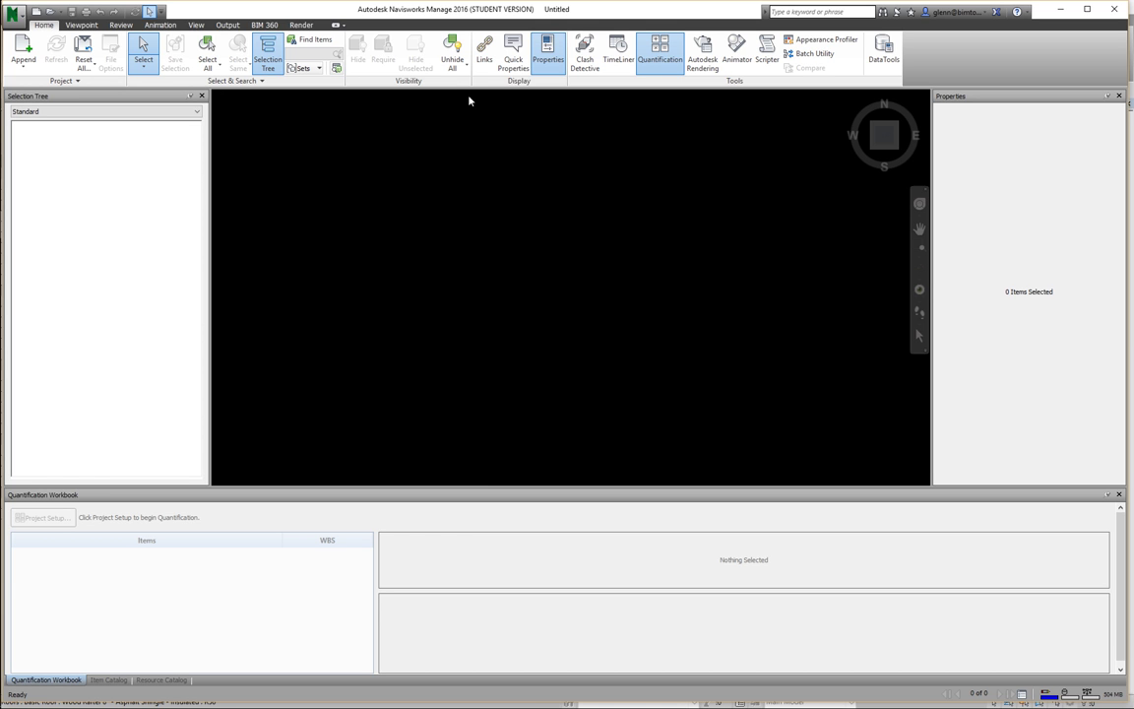
{"action": "mouse_move", "coordinate": [413, 679]}
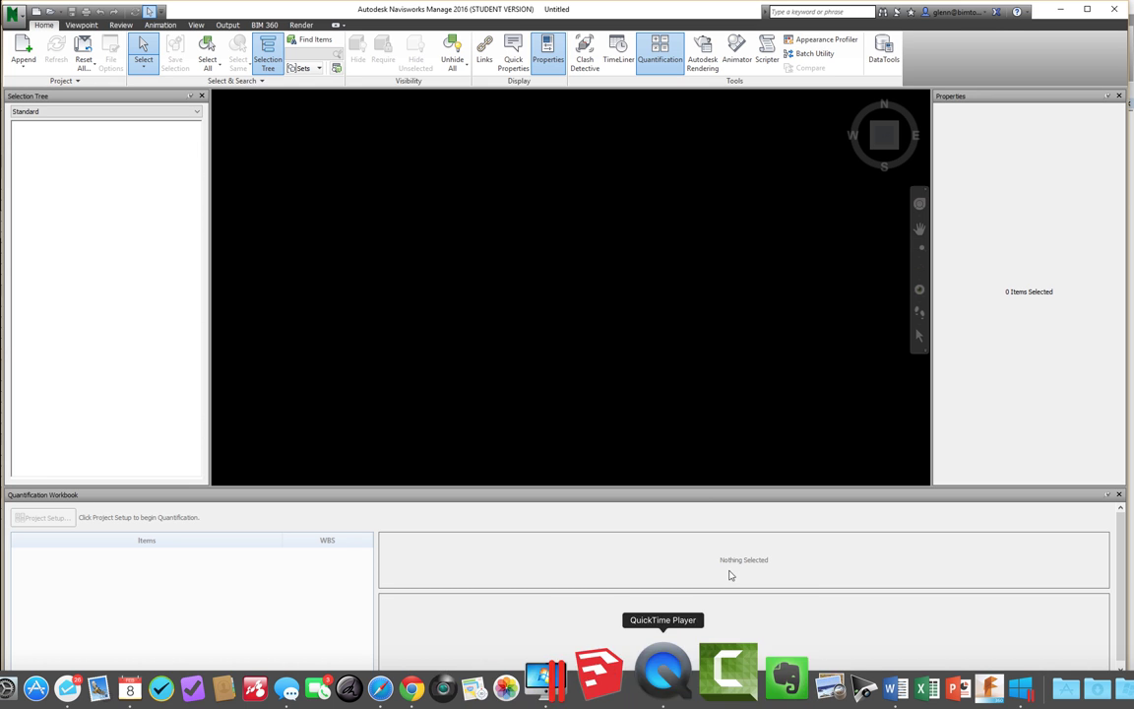
{"action": "mouse_move", "coordinate": [9, 290]}
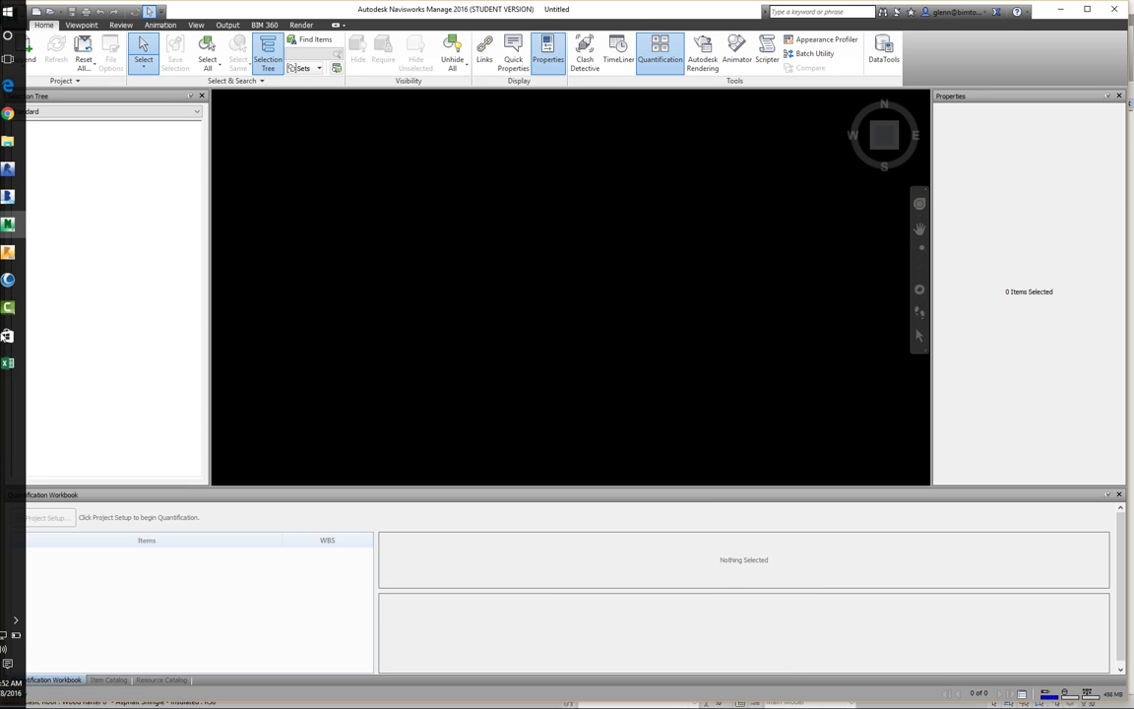
{"action": "left_click", "coordinate": [17, 169]}
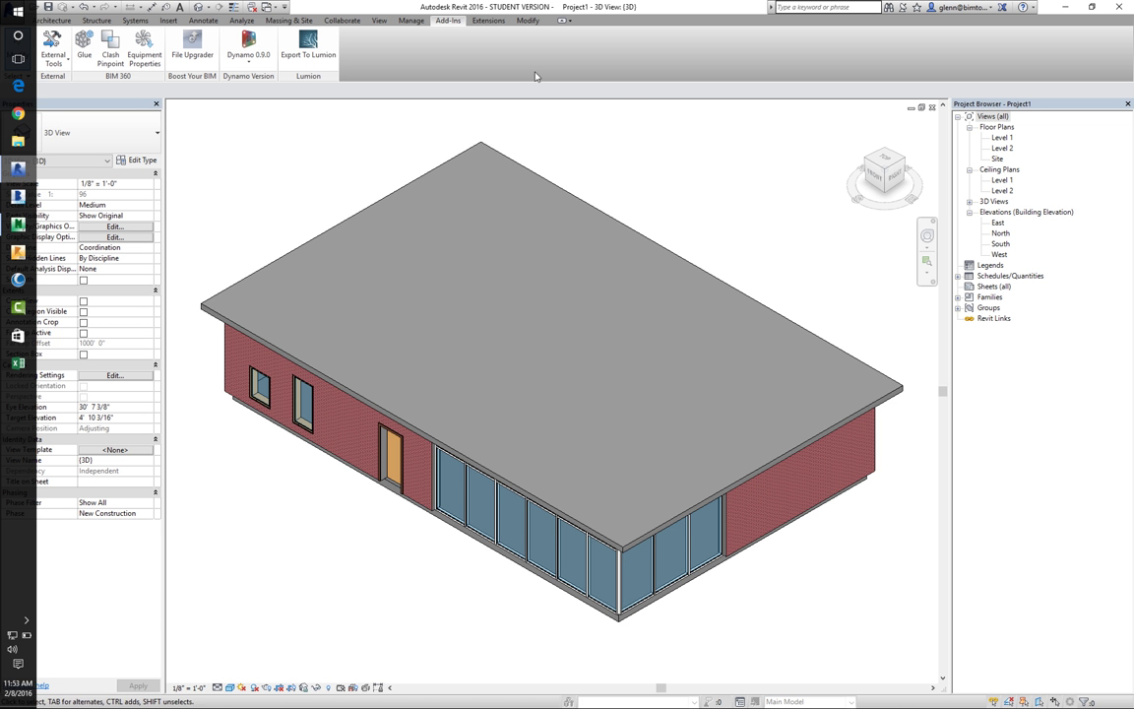
- Open the Level 1 floor plan
{"action": "double_click", "coordinate": [1001, 139]}
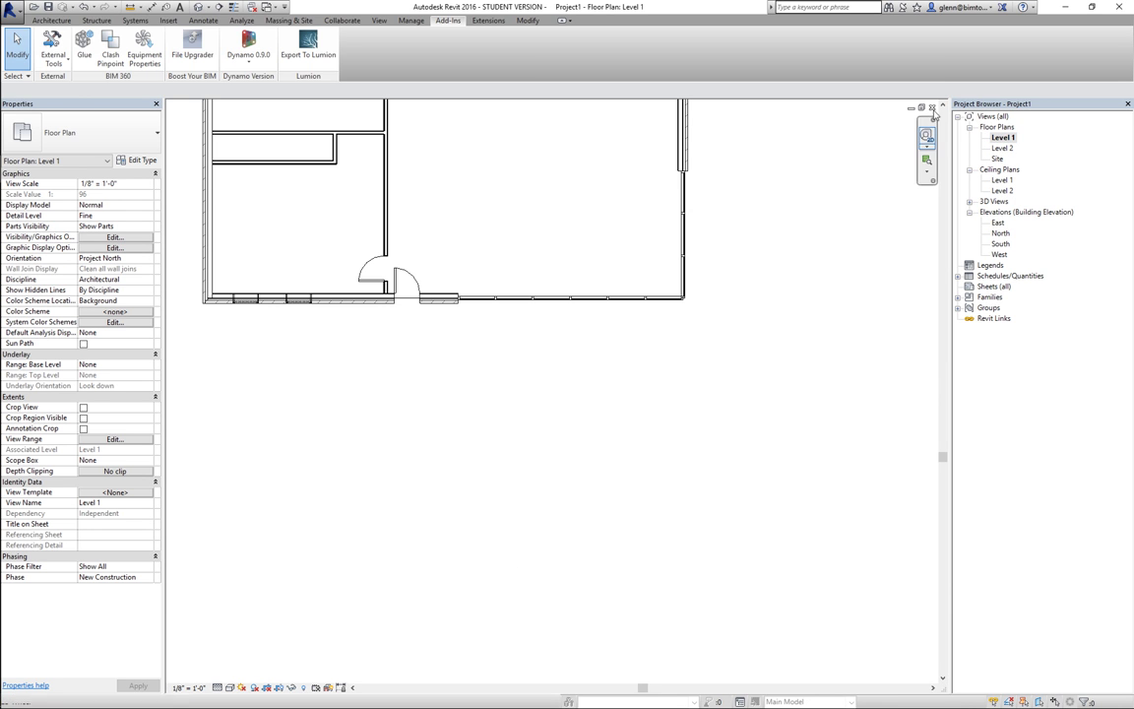
{"action": "left_click", "coordinate": [942, 106]}
{"action": "left_click", "coordinate": [942, 106]}
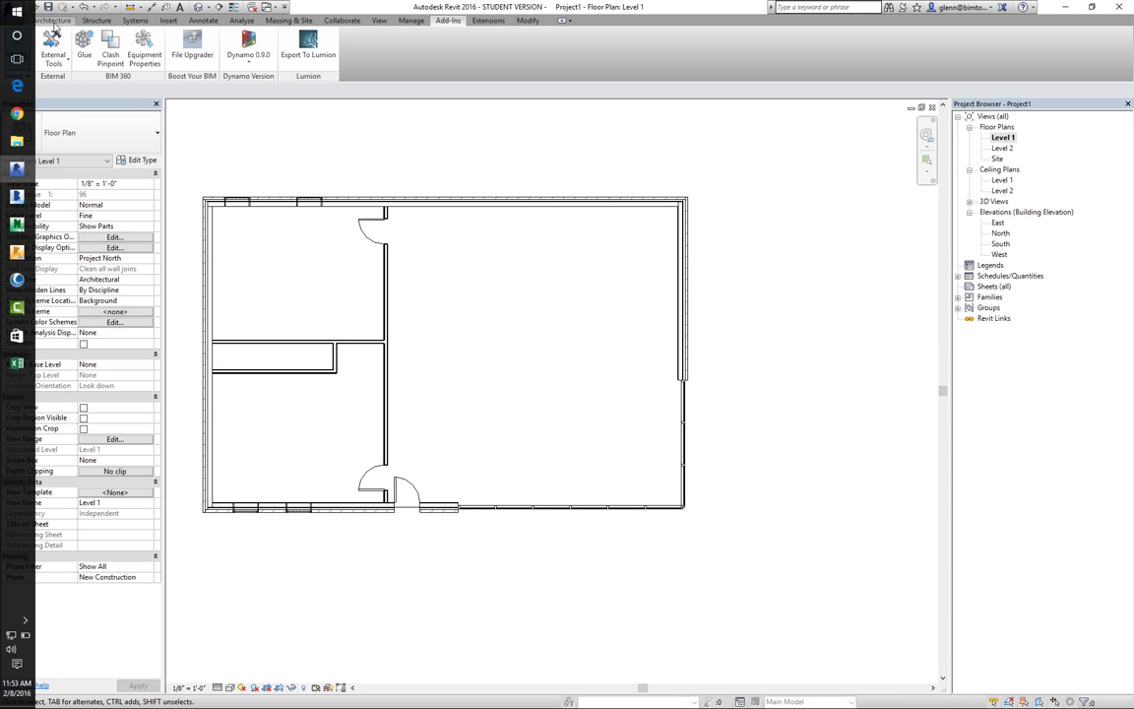
- Draw three Interior - 4 7/8" Partition (1-hr) walls enclosing a room about 14' by 17'-6" east of the long interior partition, skipping the project save
{"action": "left_click", "coordinate": [53, 21]}
{"action": "left_click", "coordinate": [49, 61]}
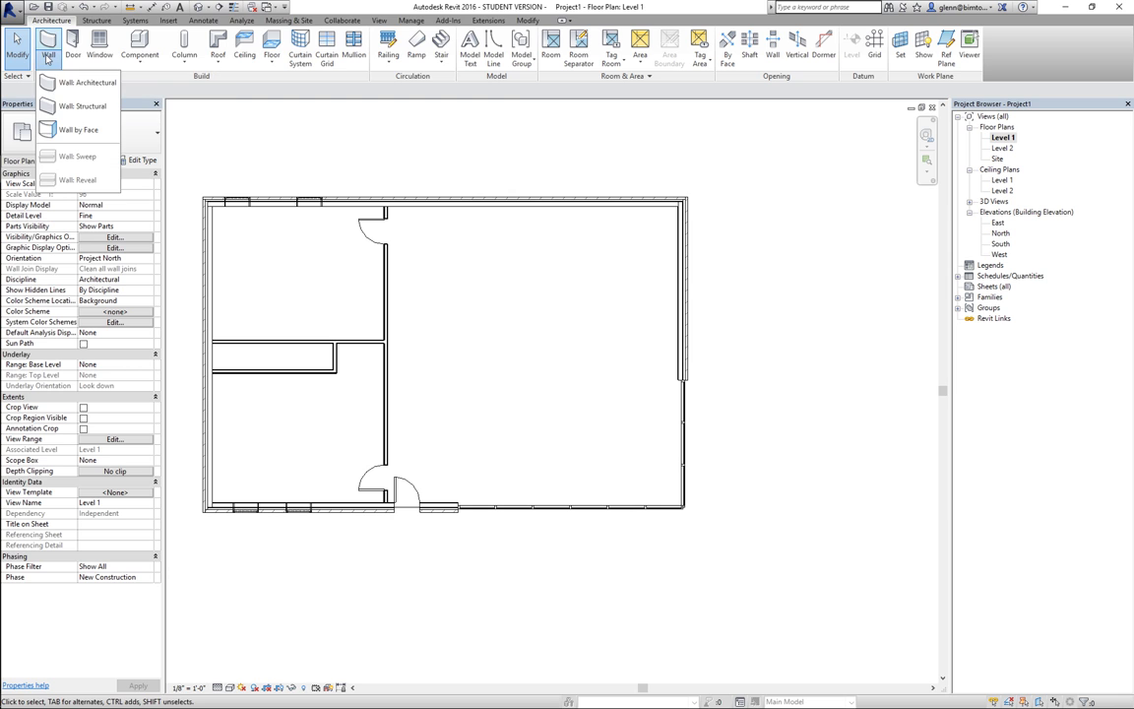
{"action": "left_click", "coordinate": [65, 86]}
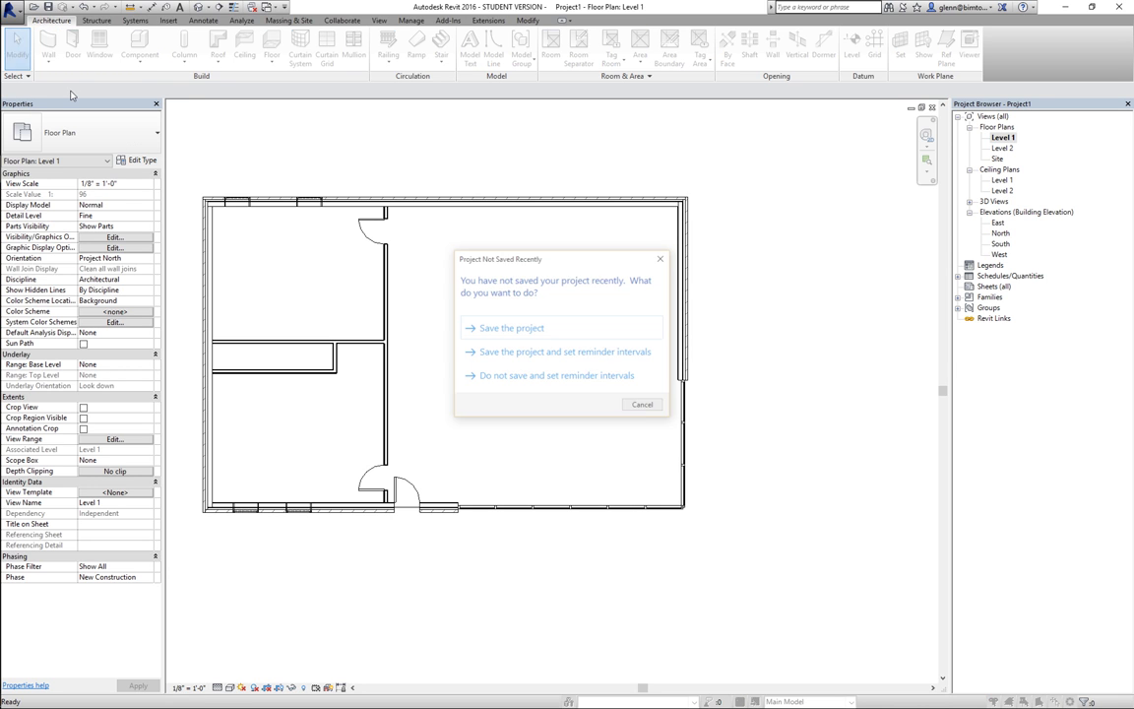
{"action": "left_click", "coordinate": [644, 407]}
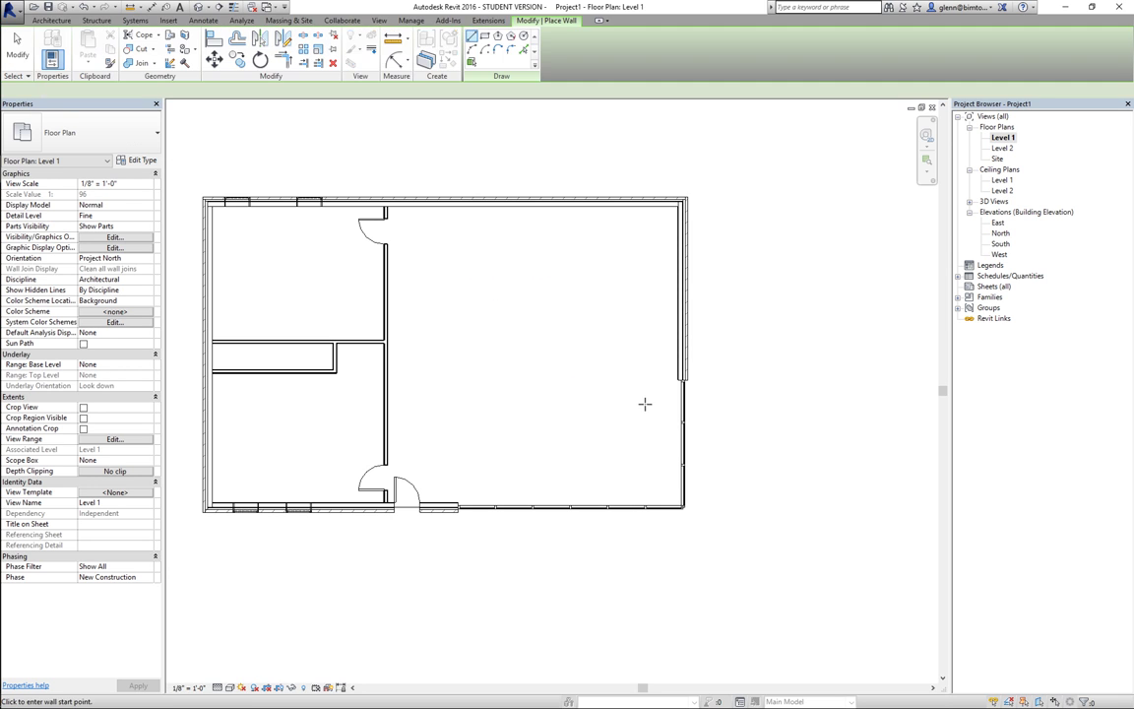
{"action": "left_click", "coordinate": [385, 282]}
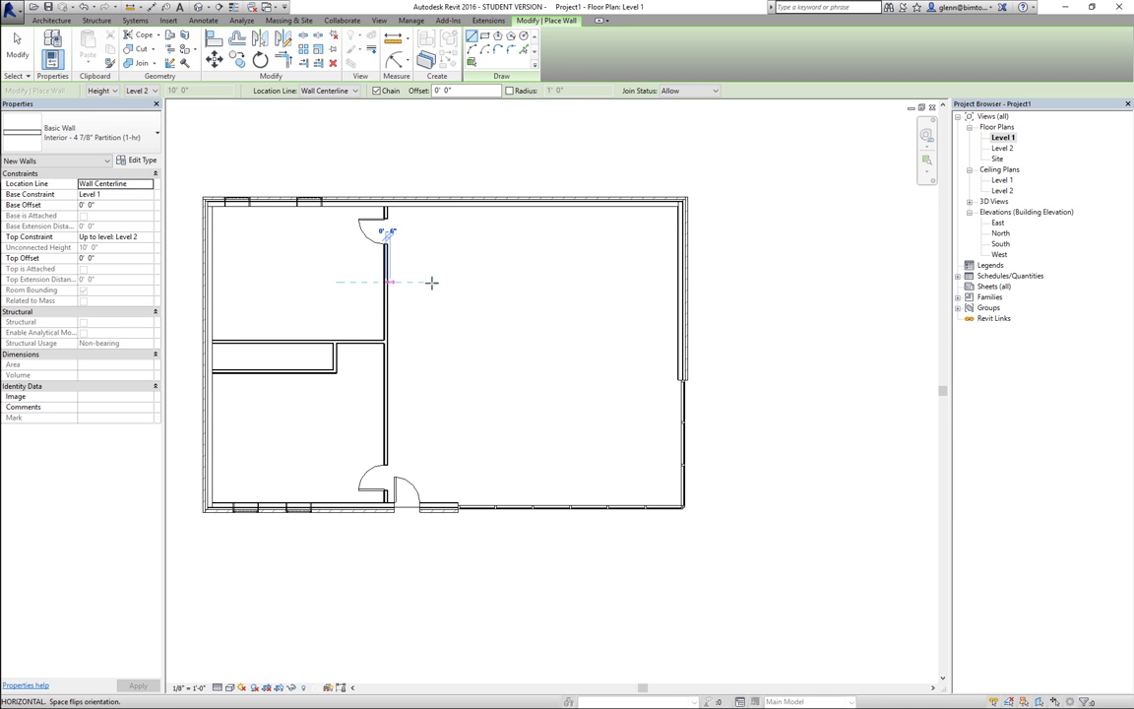
{"action": "left_click", "coordinate": [506, 282]}
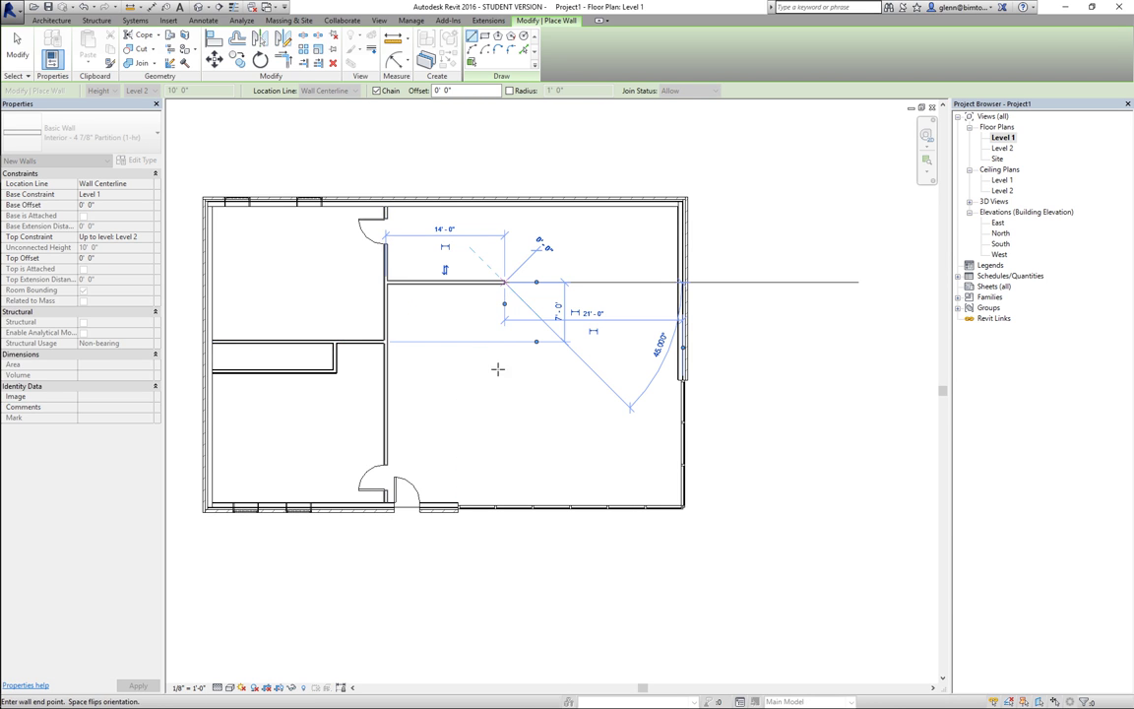
{"action": "left_click", "coordinate": [502, 430]}
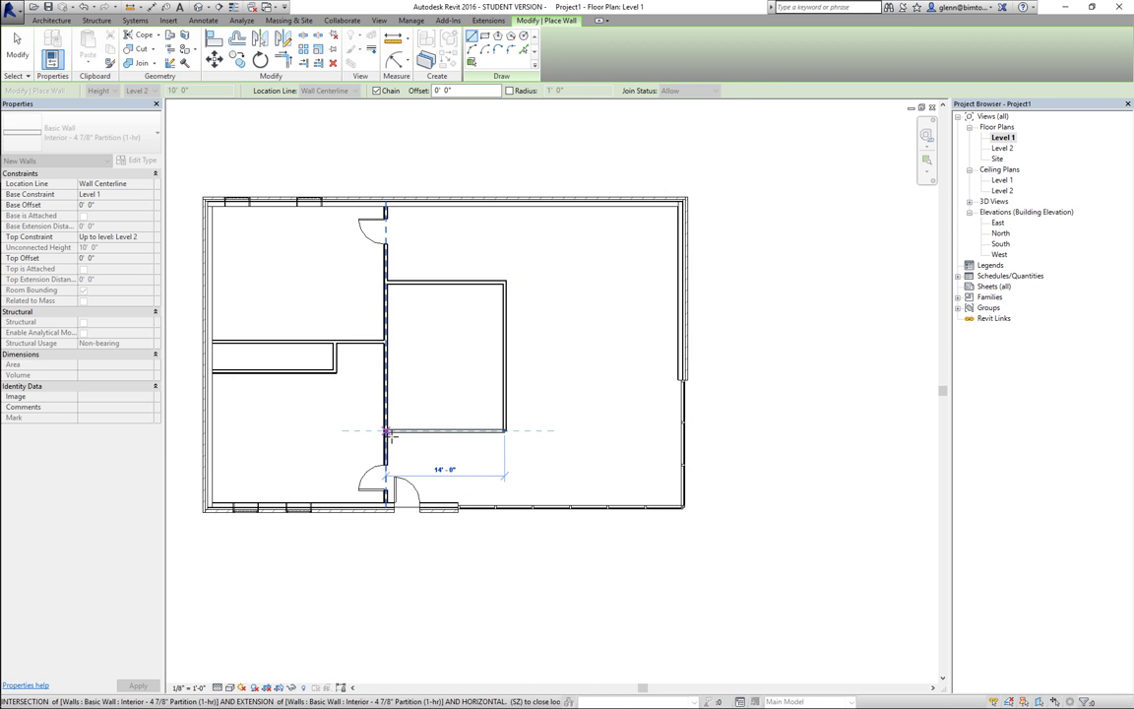
{"action": "left_click", "coordinate": [387, 430]}
{"action": "key", "text": "Escape"}
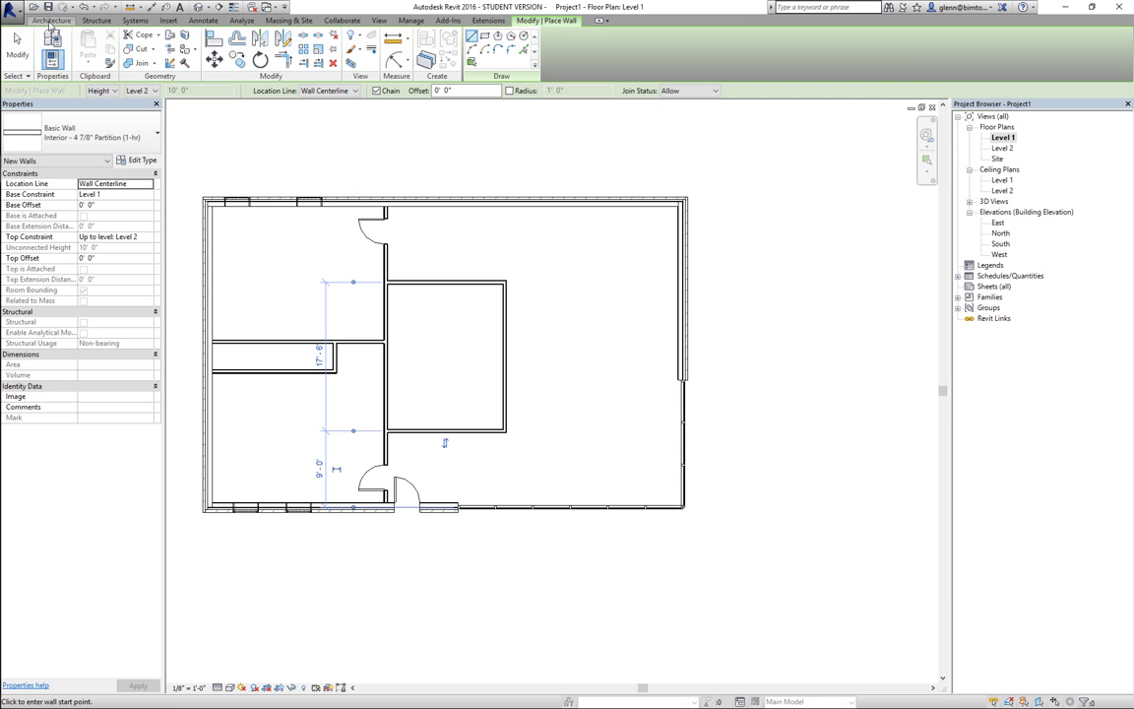
- Place a Single-Flush 36" x 84" door in the new room's south wall, near its east corner
{"action": "left_click", "coordinate": [50, 21]}
{"action": "left_click", "coordinate": [72, 44]}
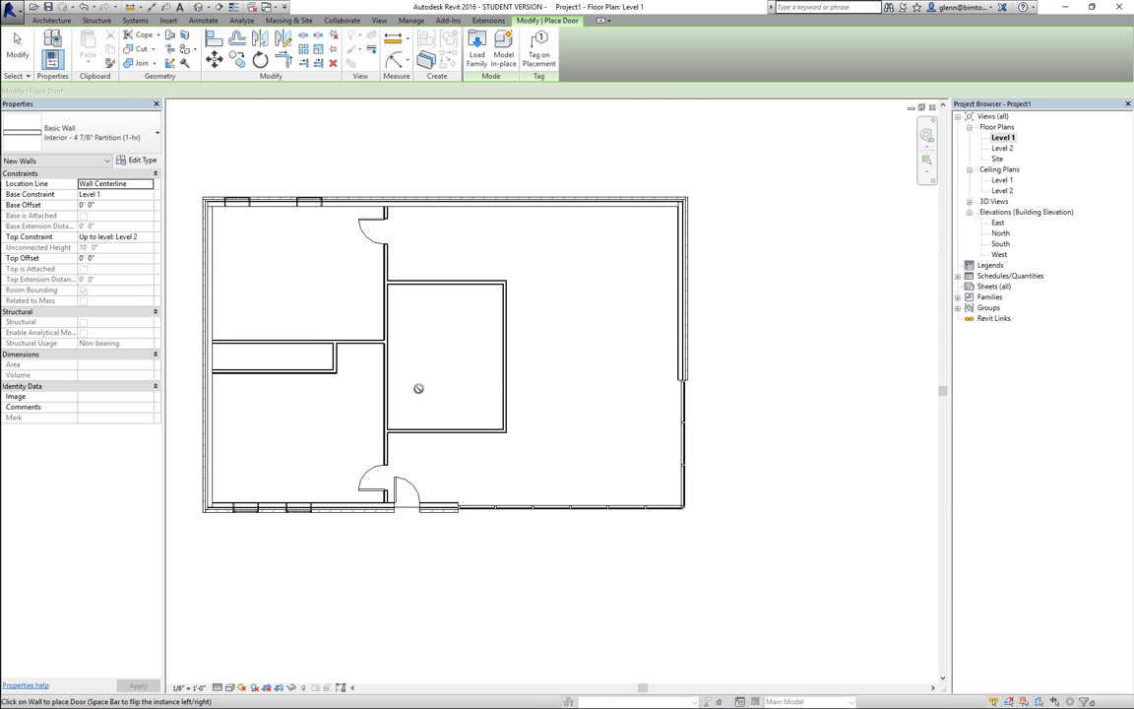
{"action": "left_click", "coordinate": [482, 428]}
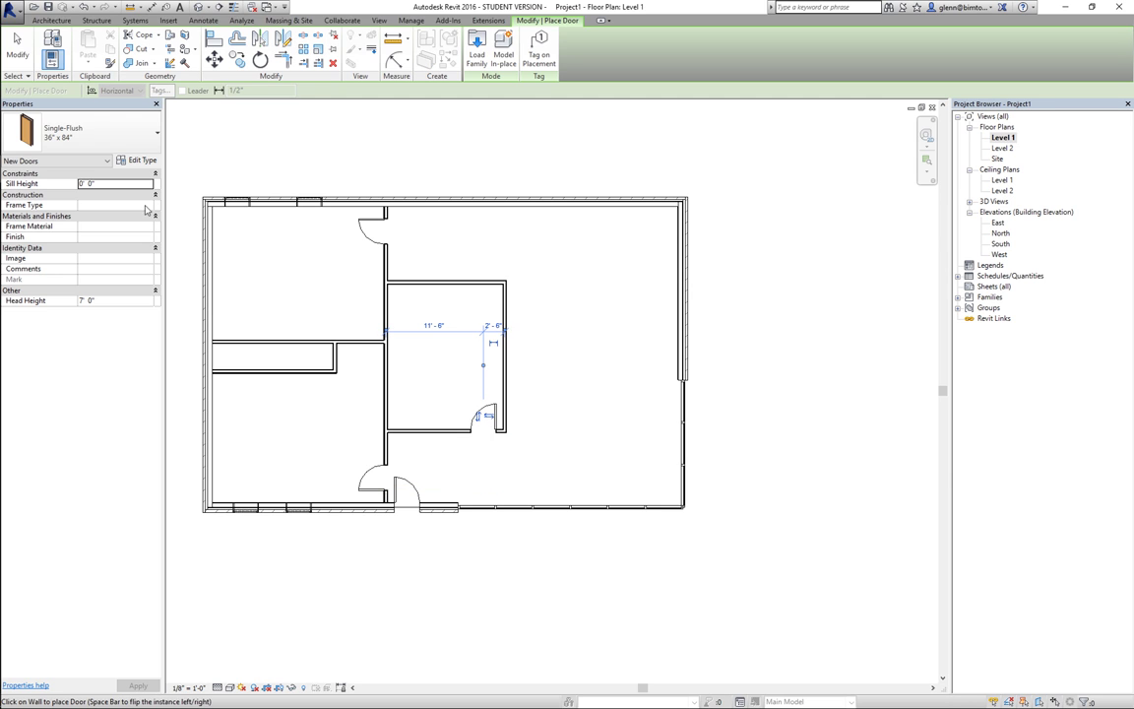
{"action": "left_click", "coordinate": [20, 51]}
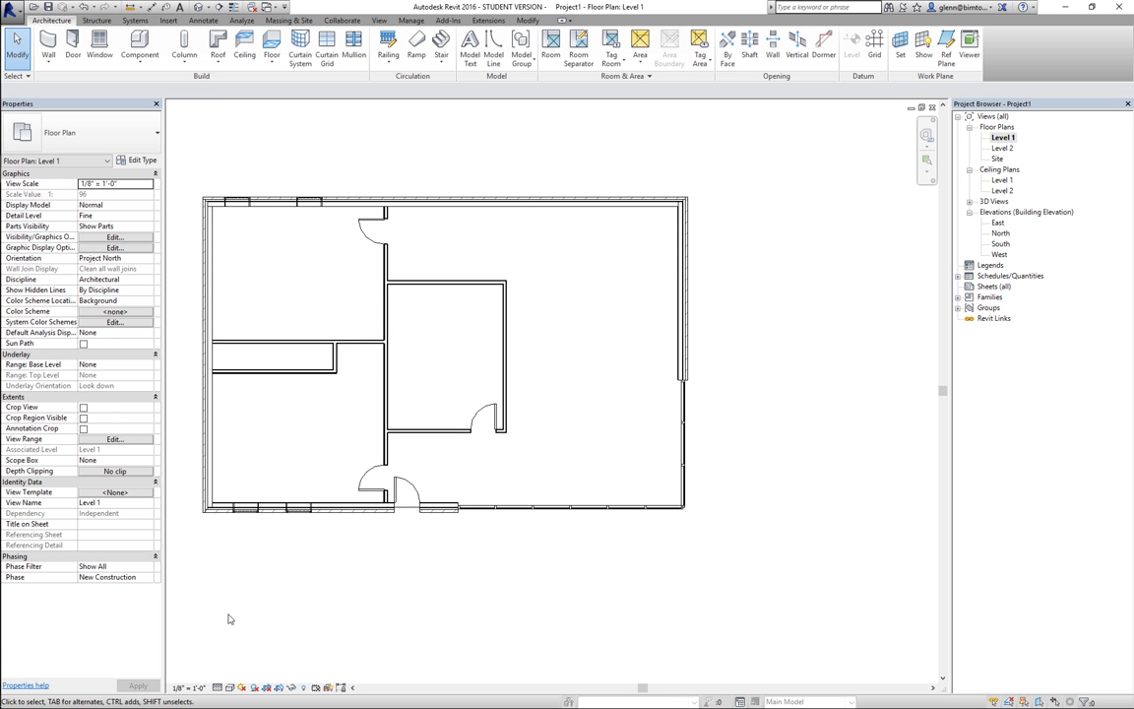
- Delete the window nearest the entrance door in the south exterior wall
{"action": "left_click", "coordinate": [297, 516]}
{"action": "key", "text": "Escape"}
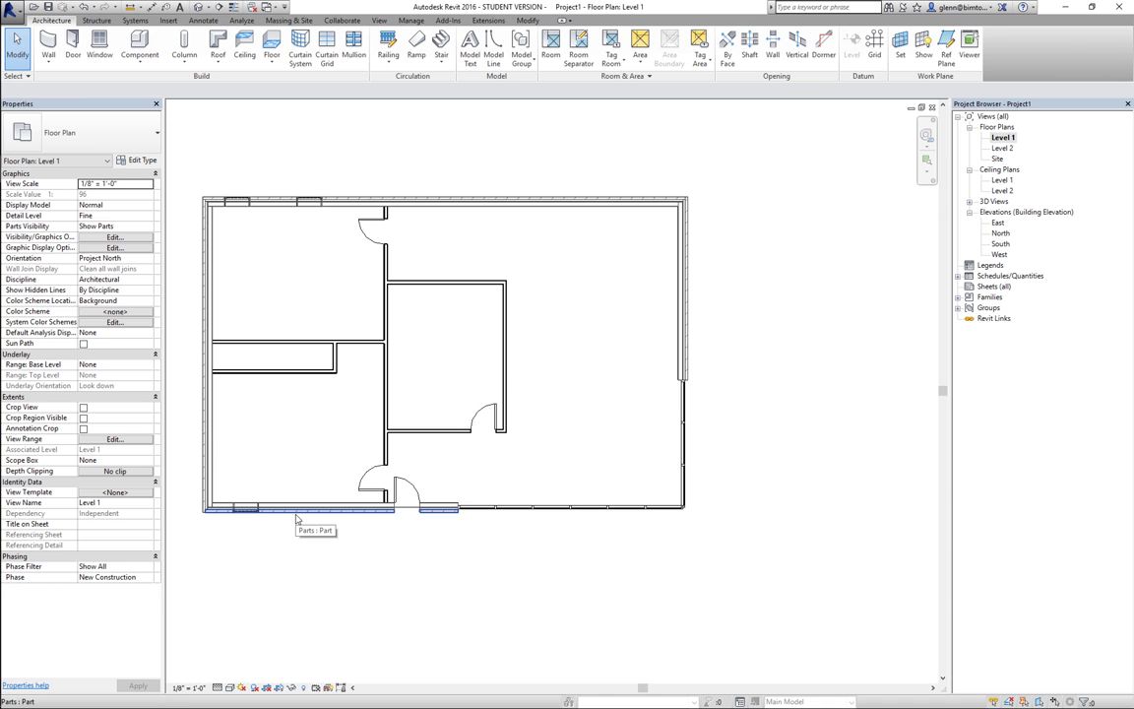
{"action": "left_click", "coordinate": [99, 44]}
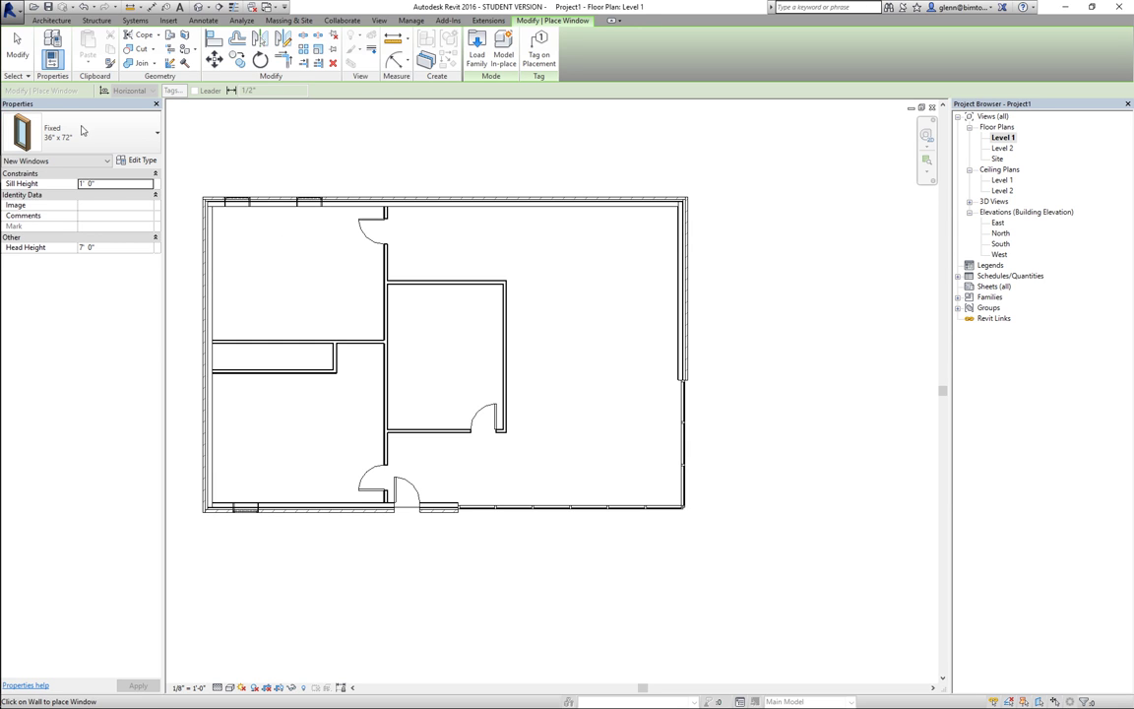
{"action": "left_click", "coordinate": [51, 19]}
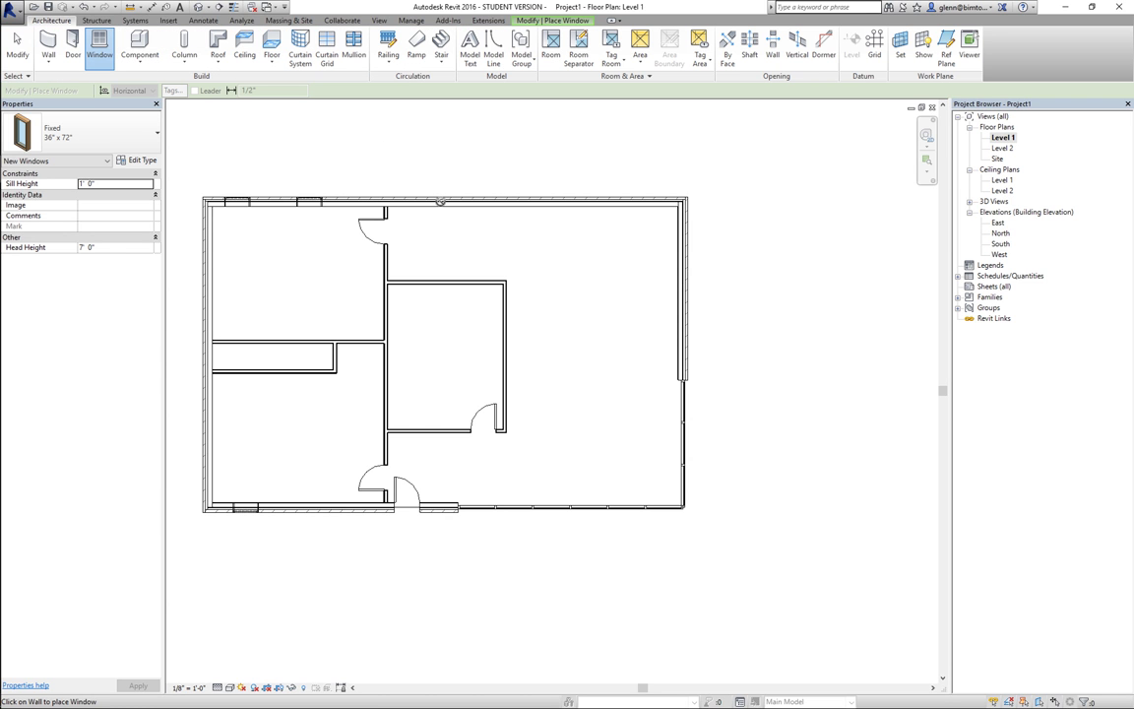
{"action": "left_click", "coordinate": [59, 118]}
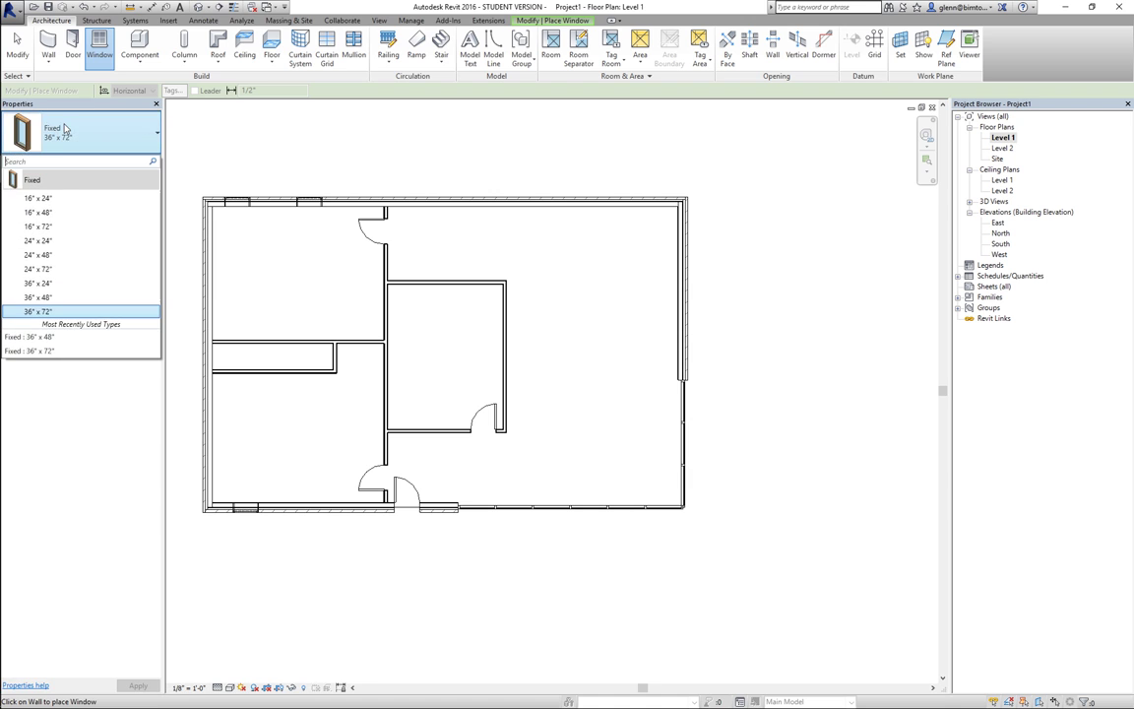
{"action": "left_click", "coordinate": [44, 312]}
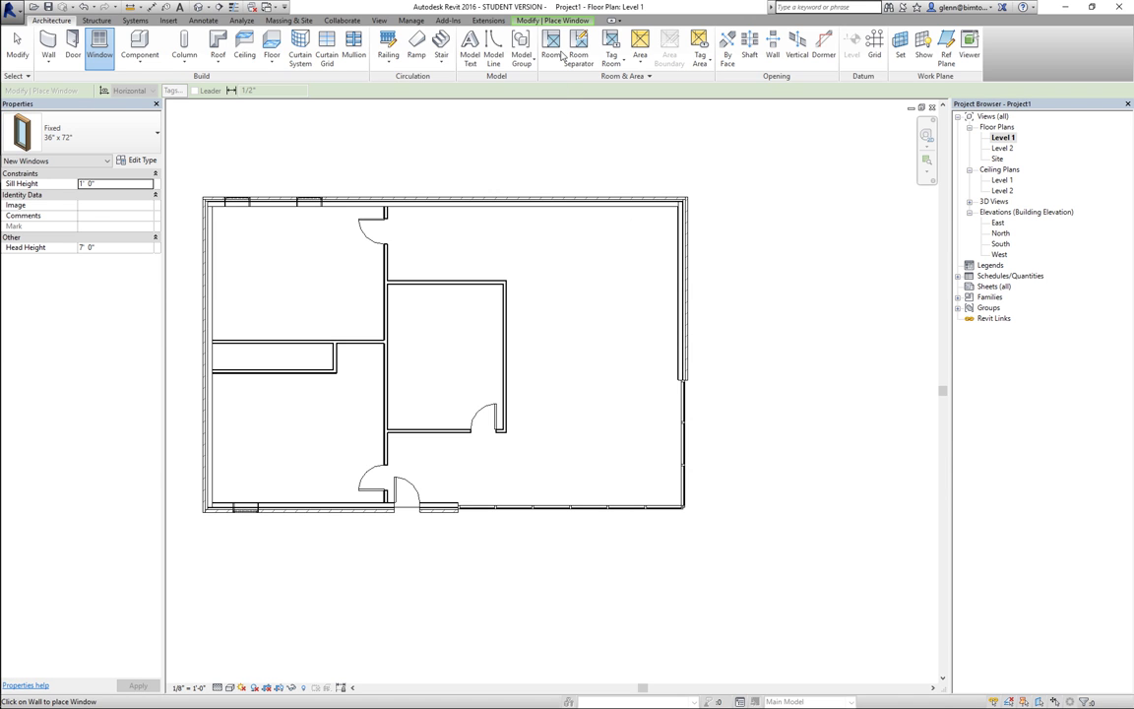
{"action": "left_click", "coordinate": [516, 20]}
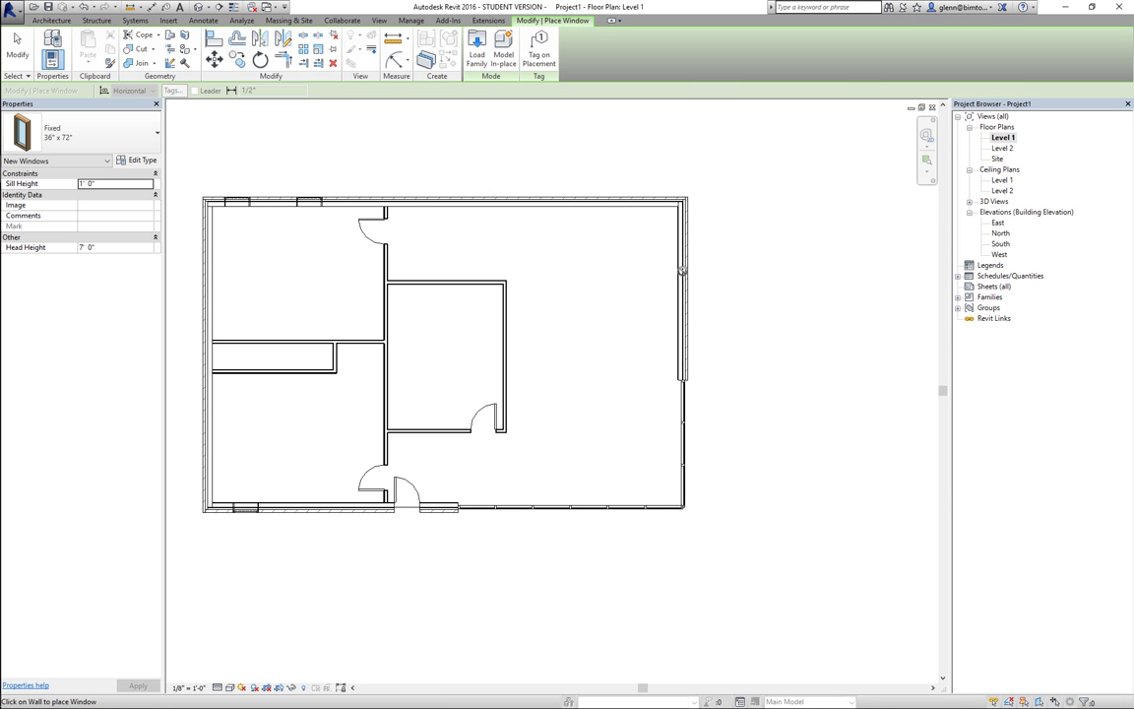
{"action": "left_click", "coordinate": [22, 47]}
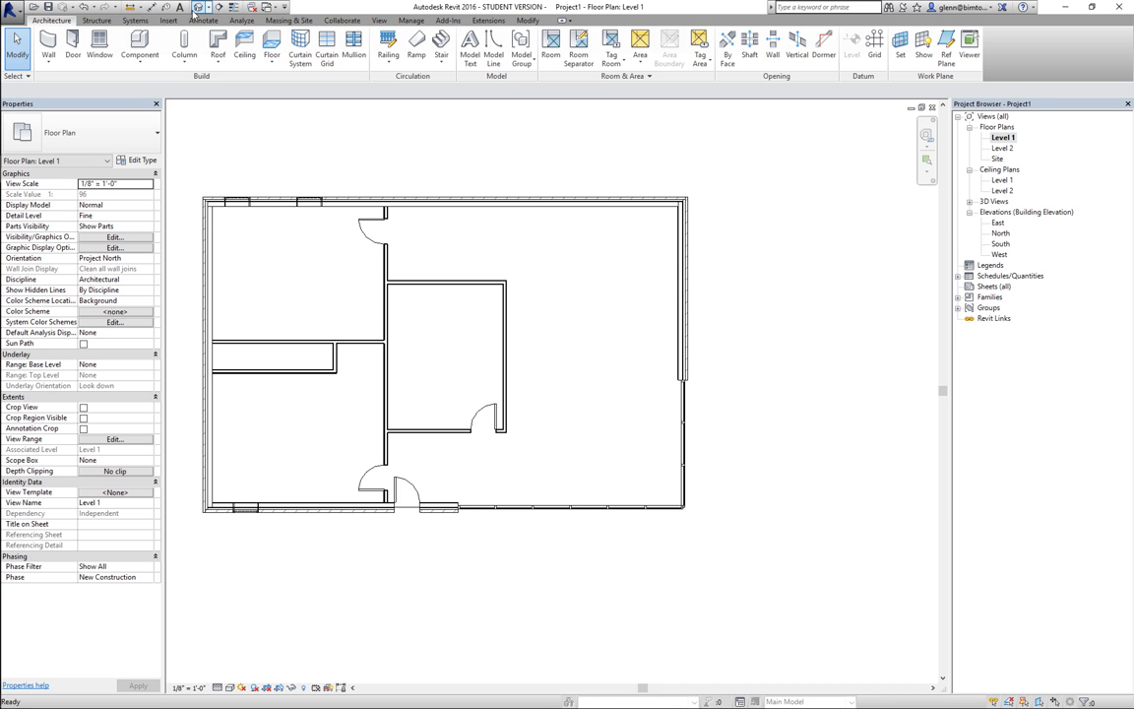
- In the default 3D view, place two Fixed 36" x 72" windows in the east brick wall
{"action": "left_click", "coordinate": [197, 7]}
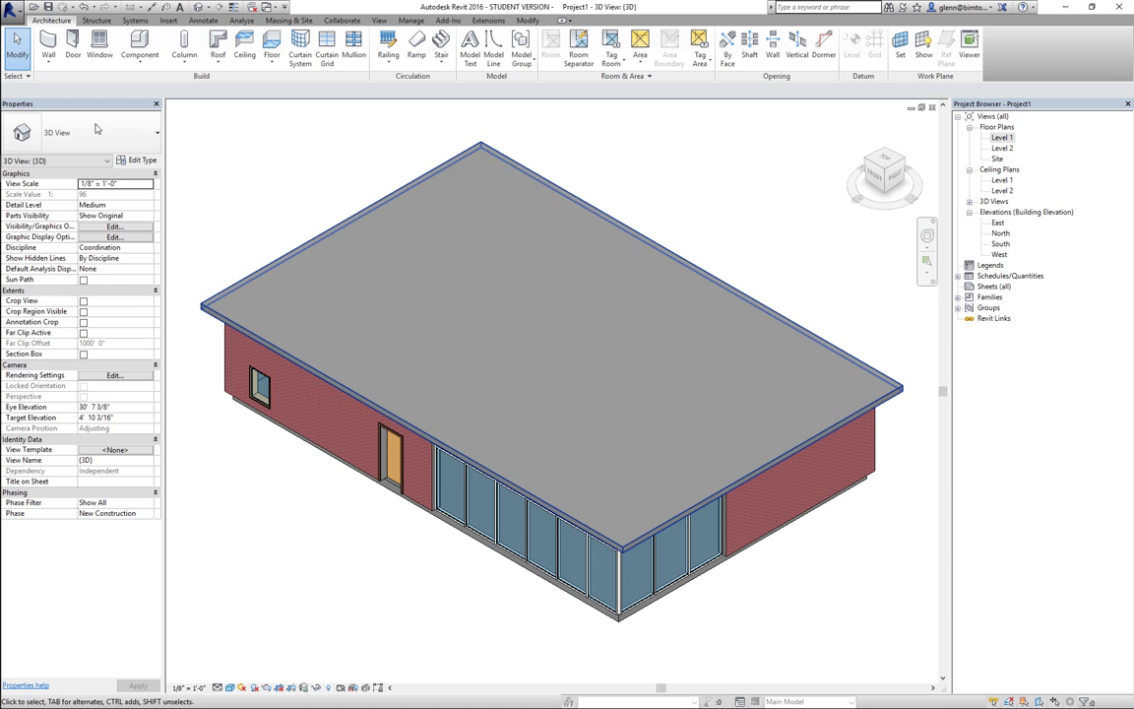
{"action": "left_click", "coordinate": [99, 44]}
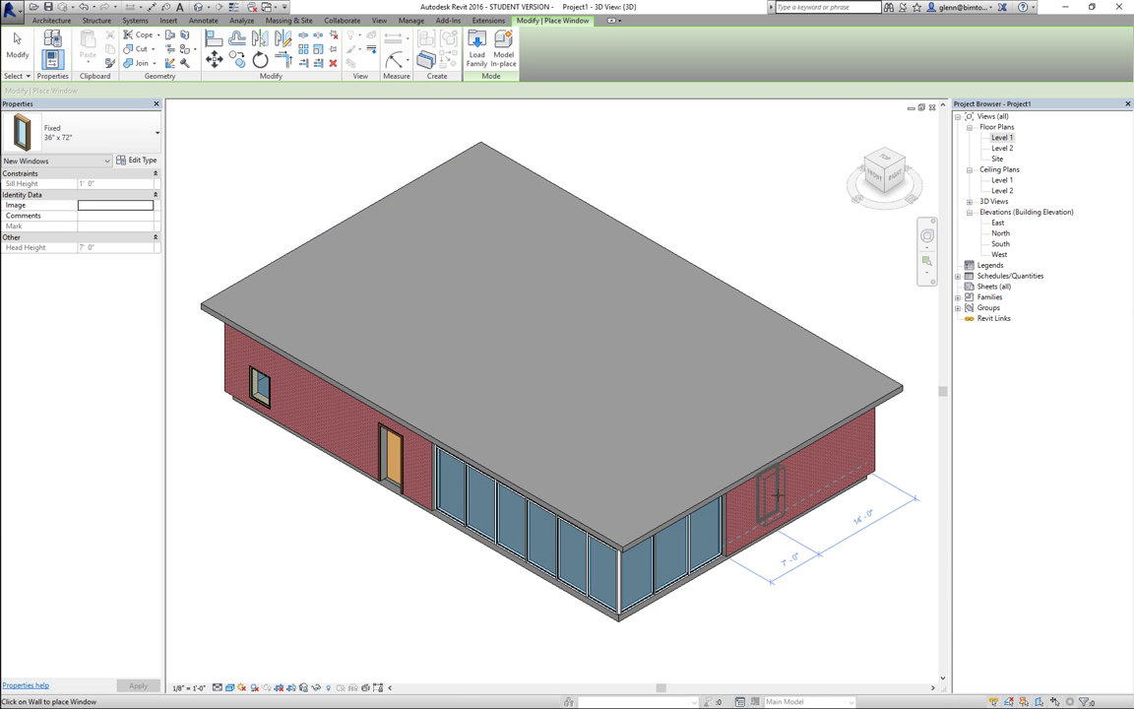
{"action": "left_click", "coordinate": [775, 496]}
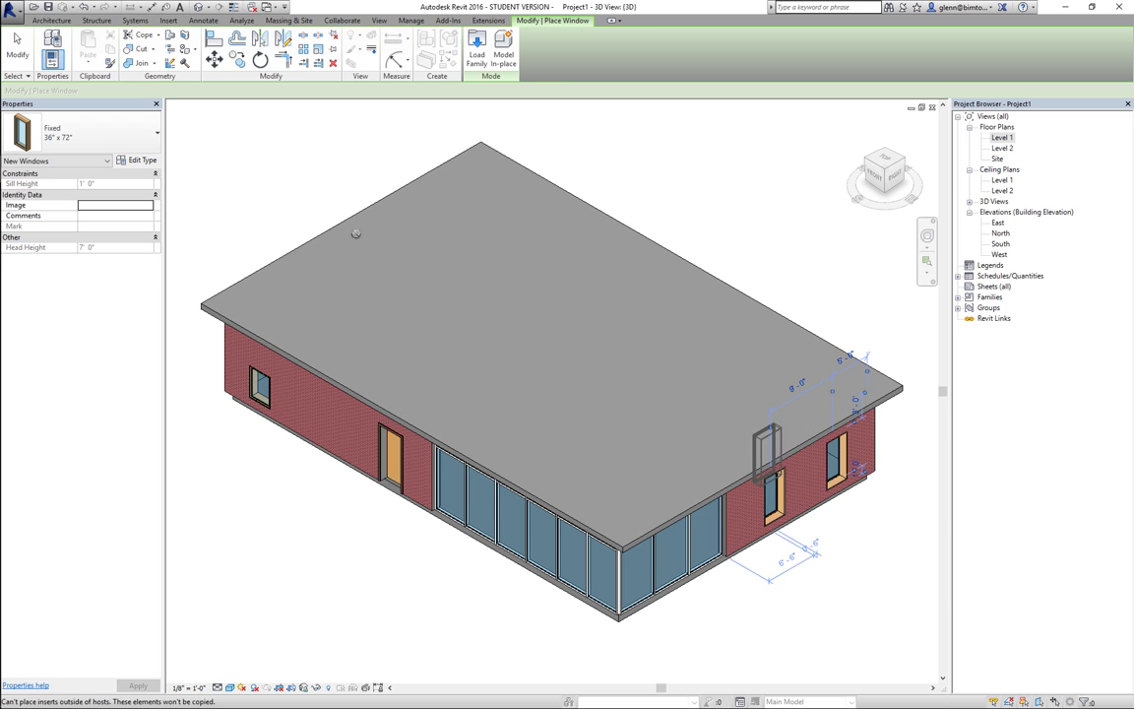
{"action": "left_click", "coordinate": [832, 463]}
{"action": "left_click", "coordinate": [17, 45]}
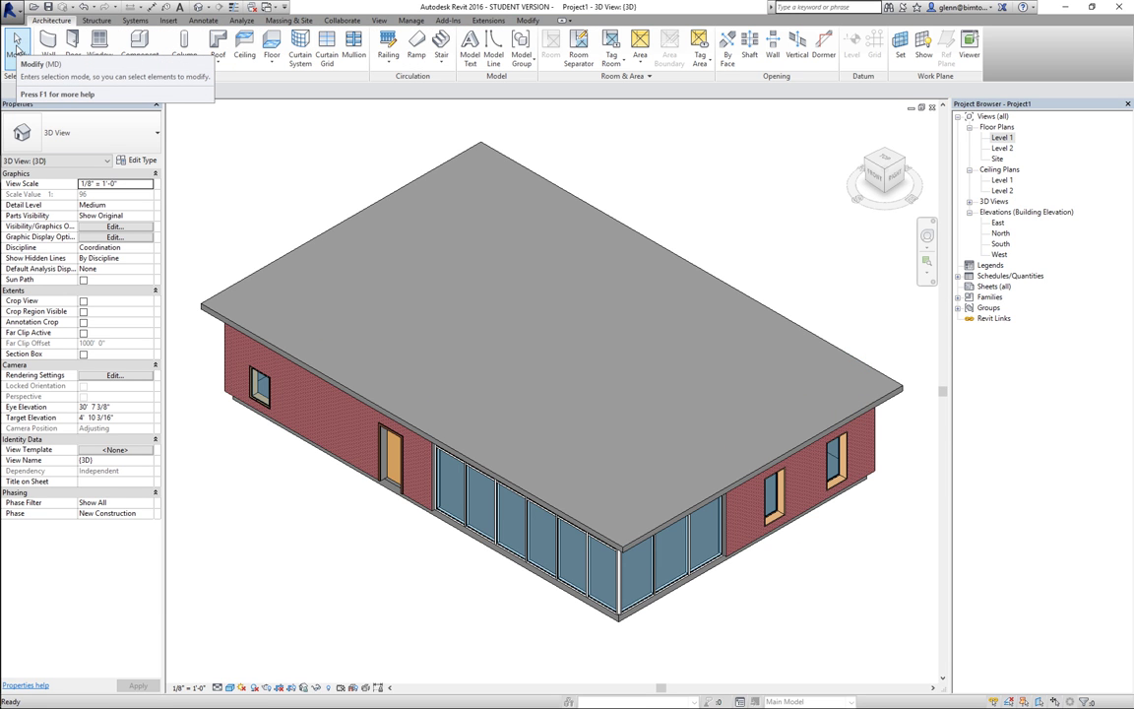
- Edit the roof footprint, moving its east boundary line outward beyond the brick wall, and finish the sketch
{"action": "left_click", "coordinate": [268, 263]}
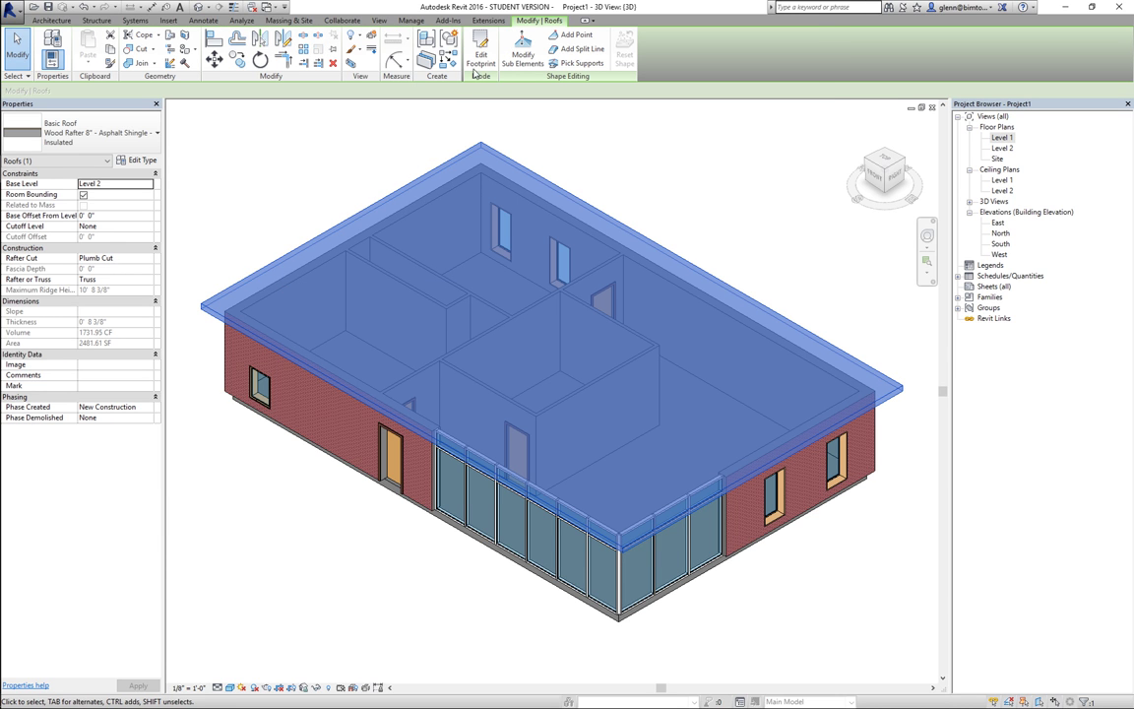
{"action": "left_click", "coordinate": [480, 54]}
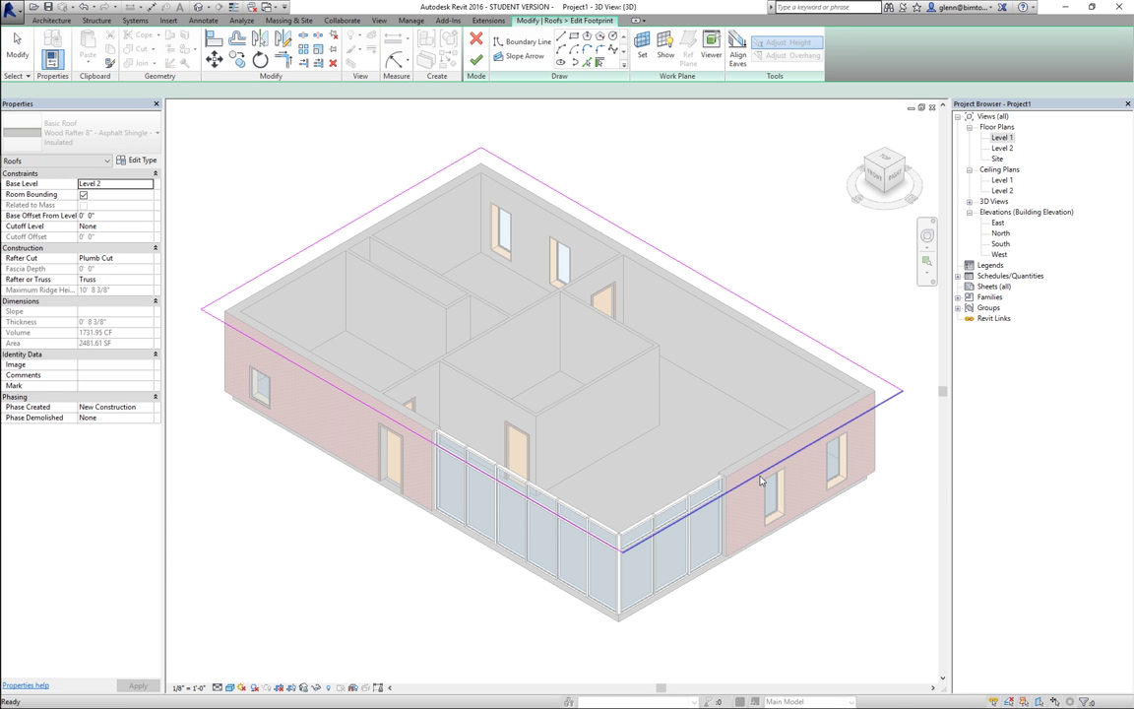
{"action": "left_click_drag", "start_coordinate": [760, 480], "coordinate": [856, 528]}
{"action": "left_click", "coordinate": [654, 340]}
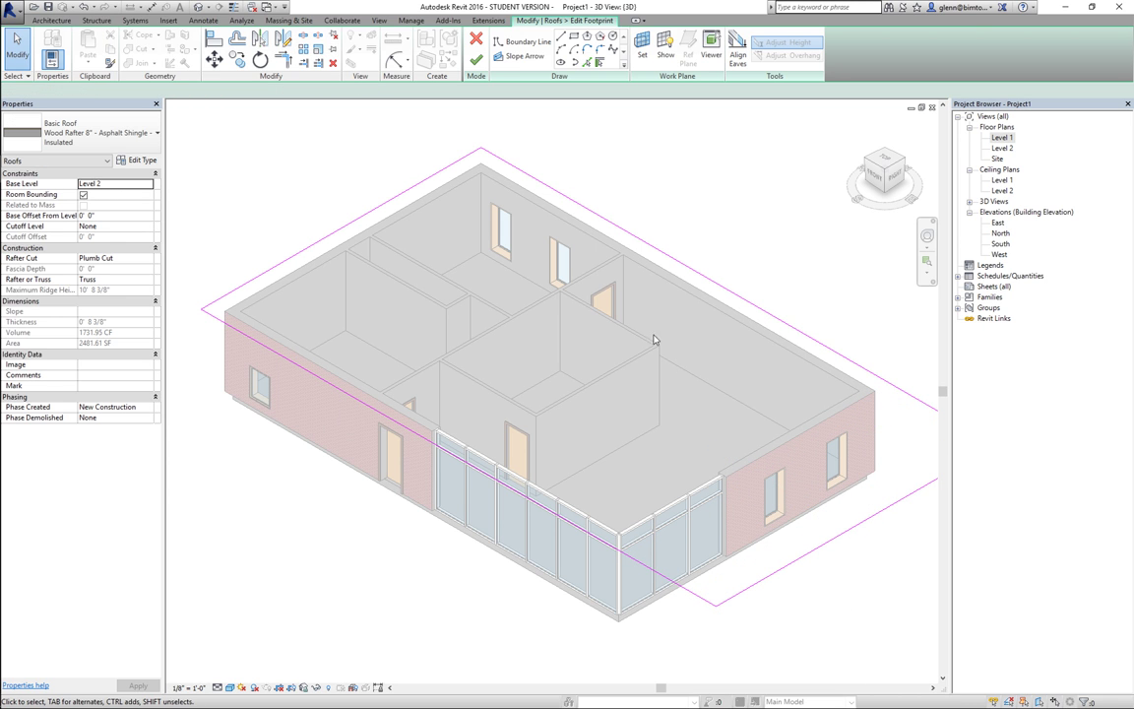
{"action": "left_click", "coordinate": [476, 60]}
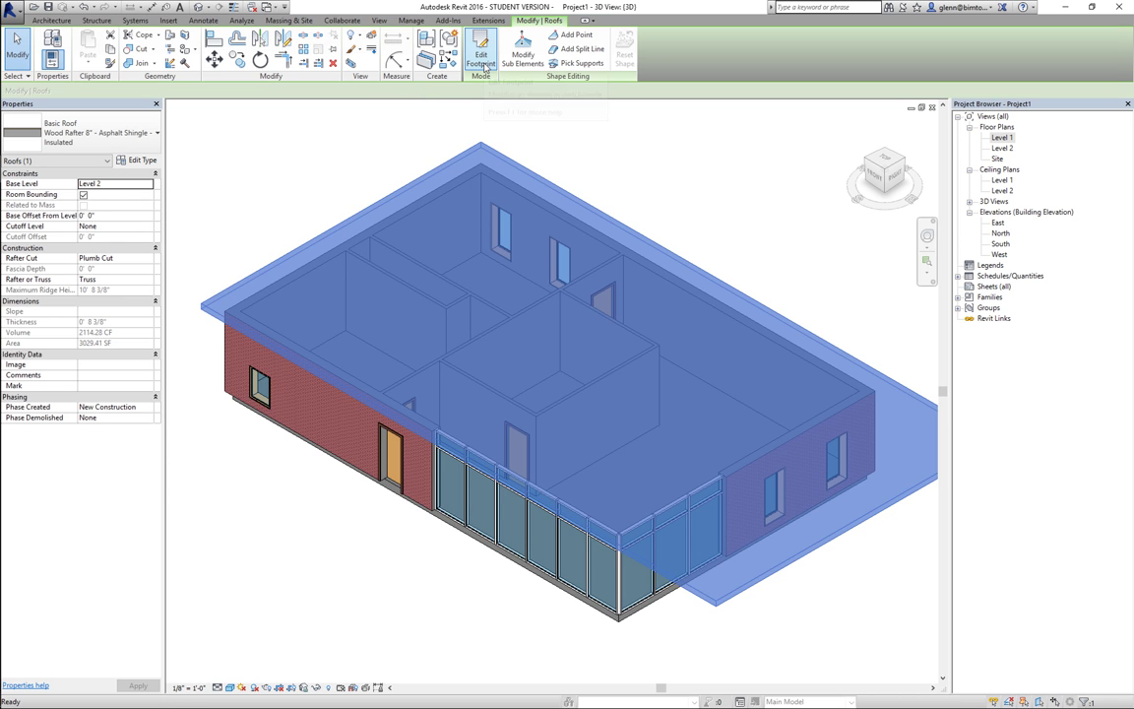
{"action": "left_click", "coordinate": [269, 151]}
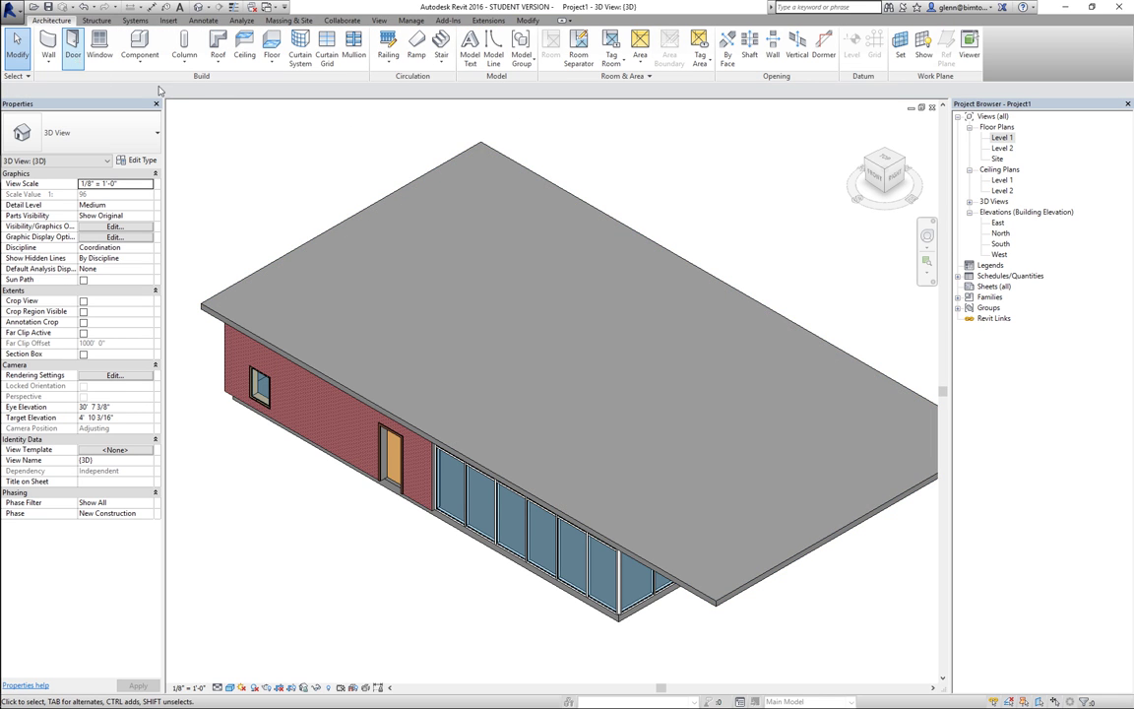
- Start the Navisworks export from the external tools and turn off Convert construction parts in the Revit file reader options
{"action": "left_click", "coordinate": [411, 20]}
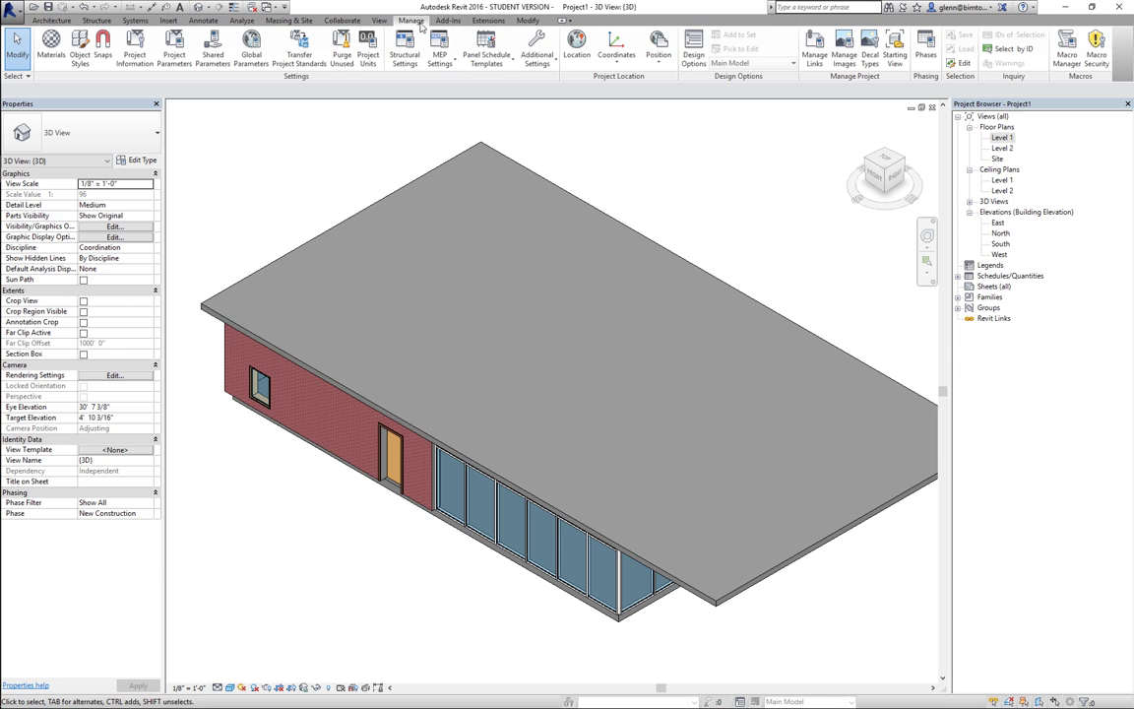
{"action": "left_click", "coordinate": [452, 22]}
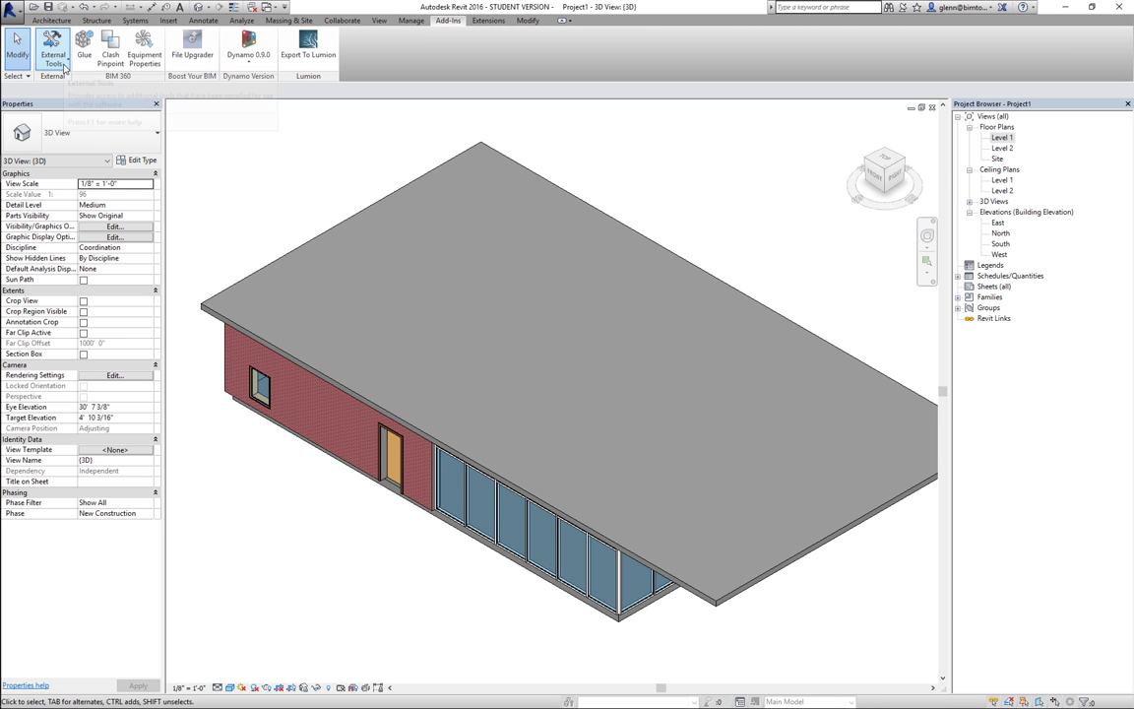
{"action": "left_click", "coordinate": [64, 66]}
{"action": "left_click", "coordinate": [60, 83]}
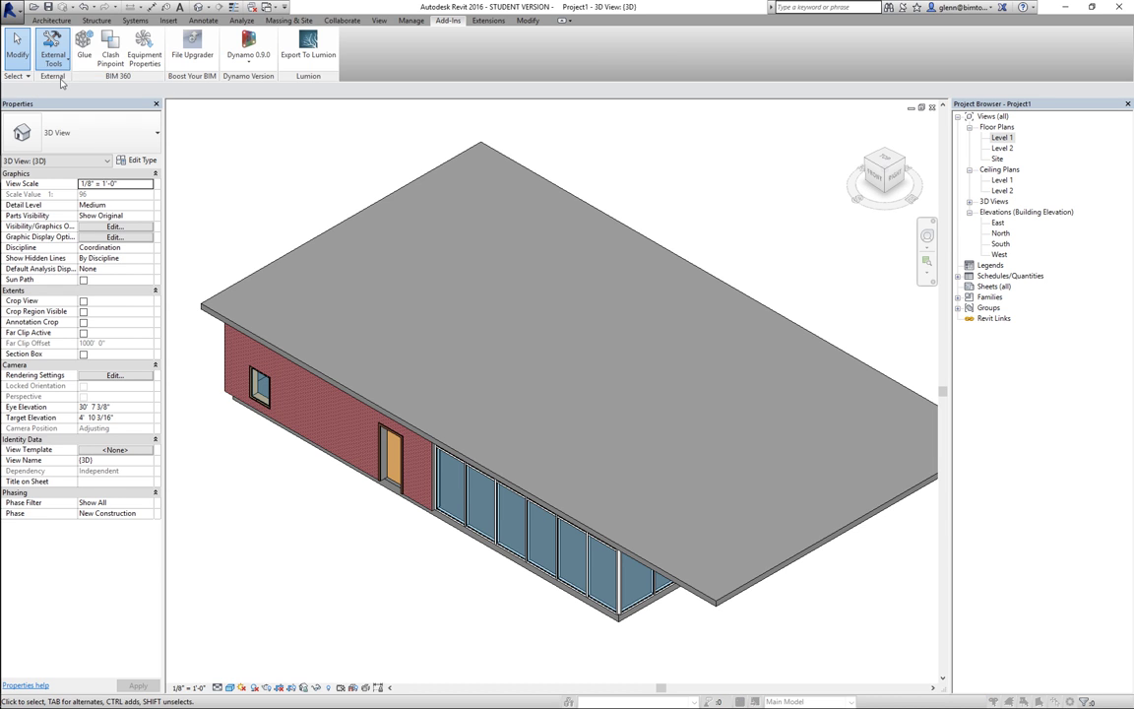
{"action": "left_click", "coordinate": [503, 477]}
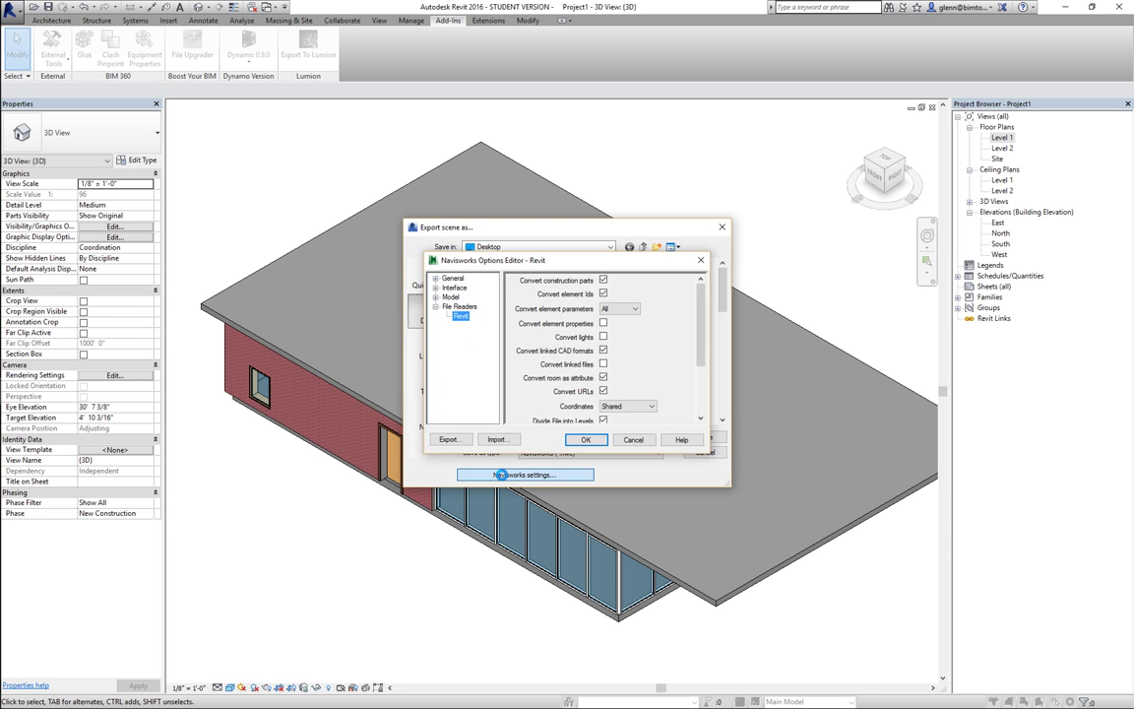
{"action": "left_click", "coordinate": [603, 280]}
{"action": "left_click", "coordinate": [585, 439]}
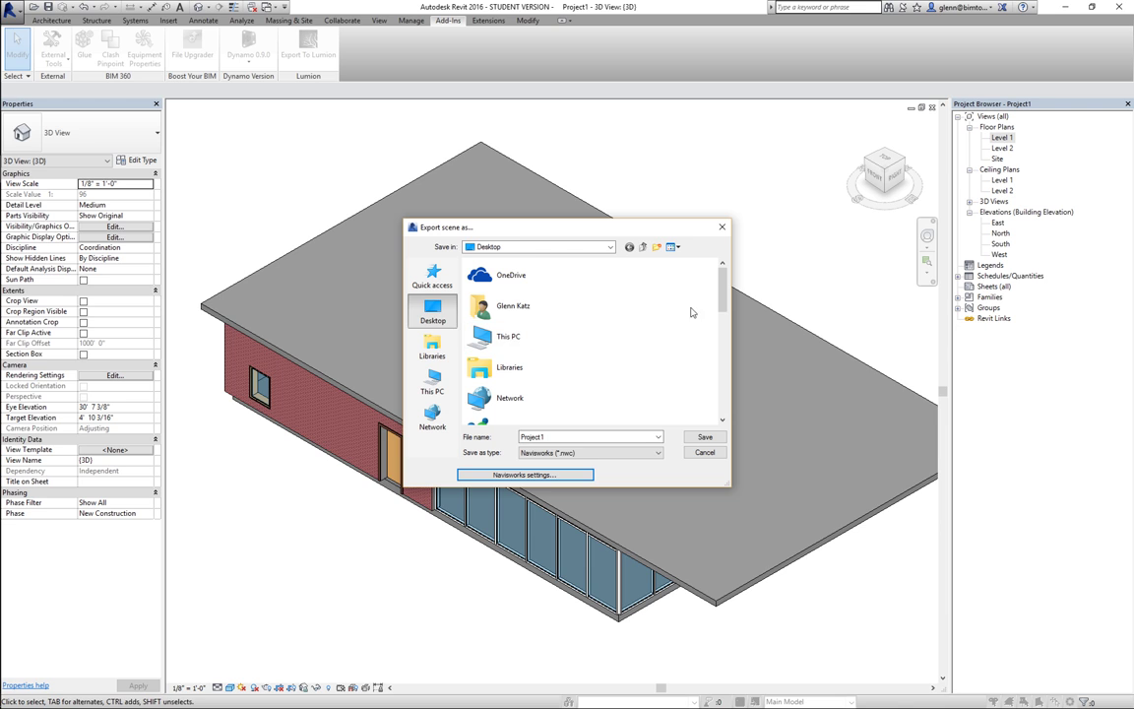
- Export the model to the Desktop as Feb 8 Sample Bldg.nwc, replacing the existing file
{"action": "left_click_drag", "start_coordinate": [719, 305], "coordinate": [723, 433]}
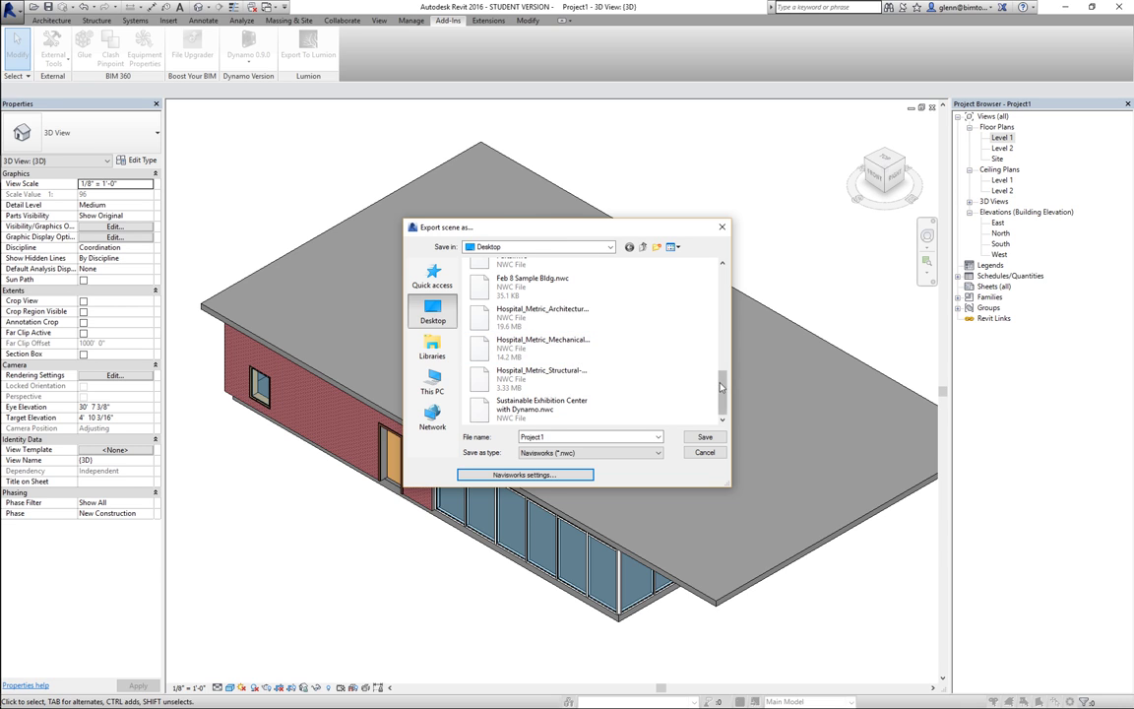
{"action": "left_click_drag", "start_coordinate": [721, 387], "coordinate": [721, 380]}
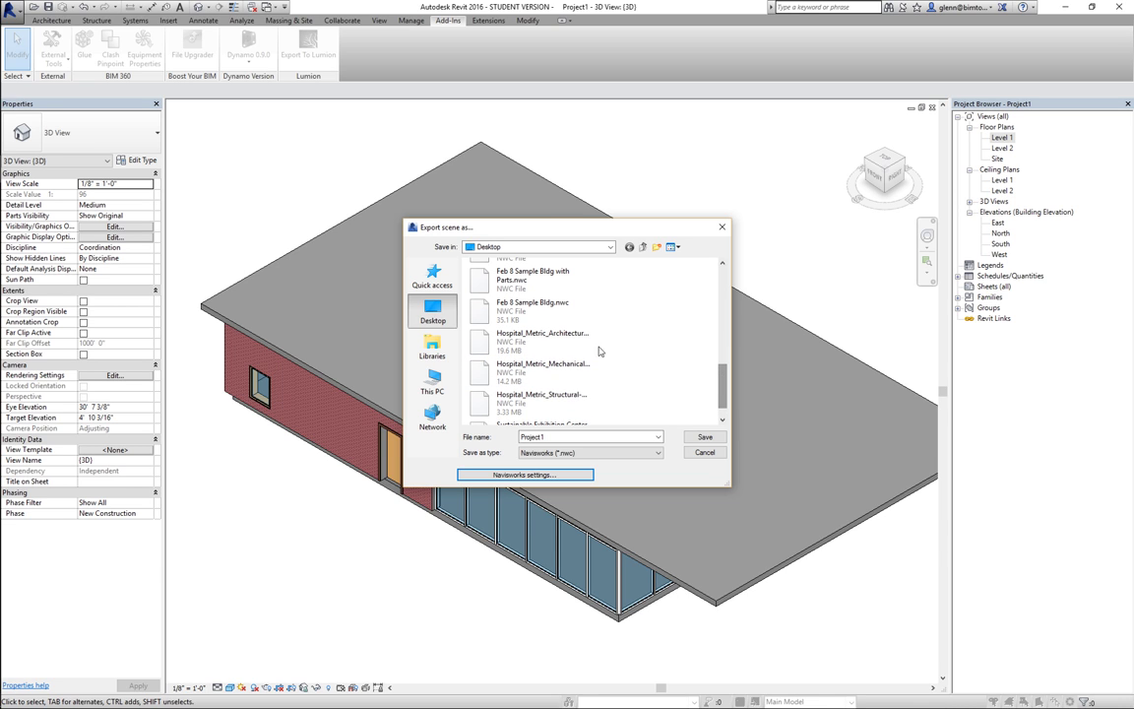
{"action": "left_click", "coordinate": [551, 311]}
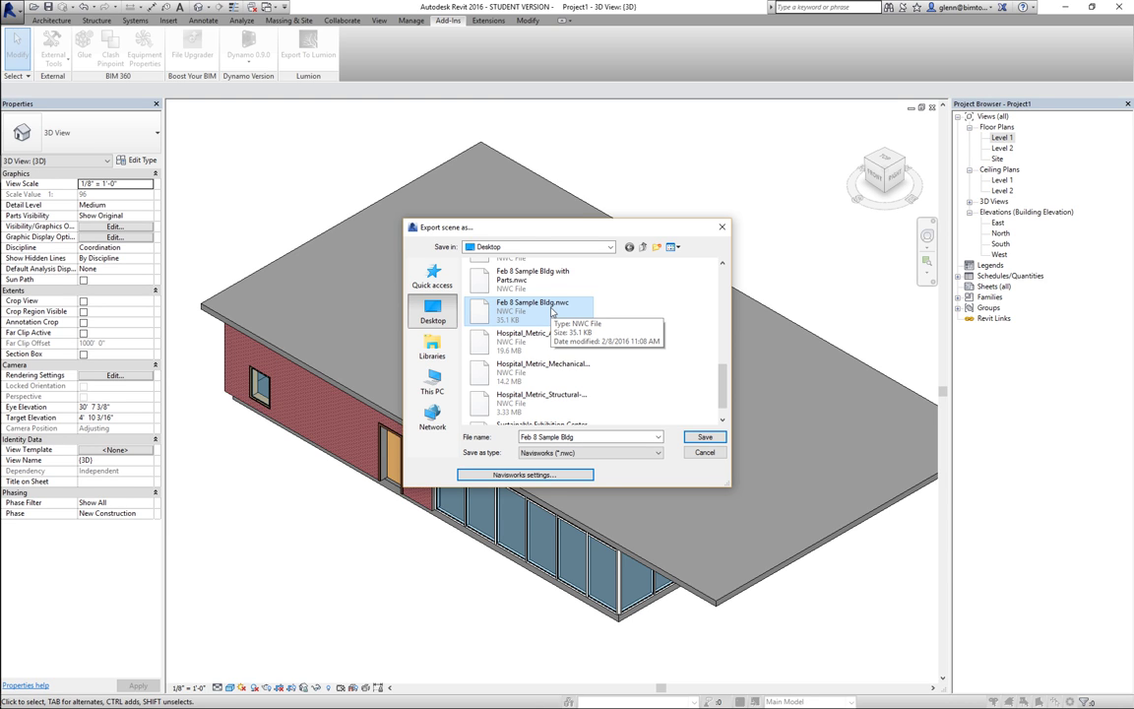
{"action": "left_click", "coordinate": [552, 311]}
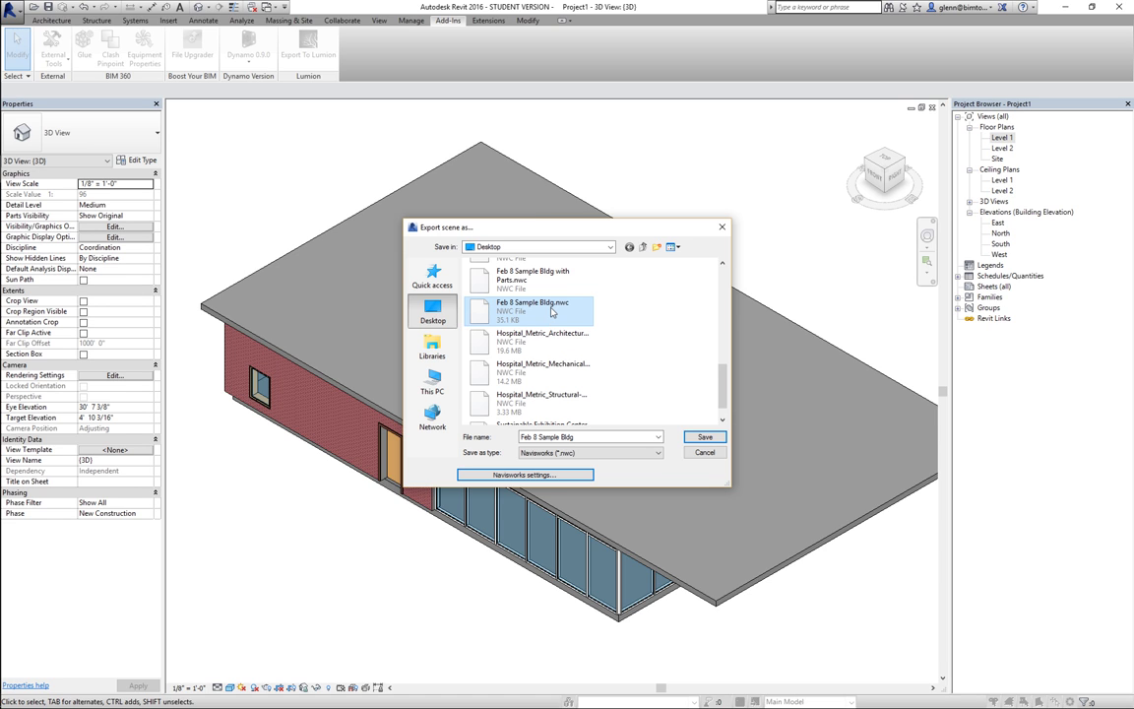
{"action": "left_click", "coordinate": [705, 439]}
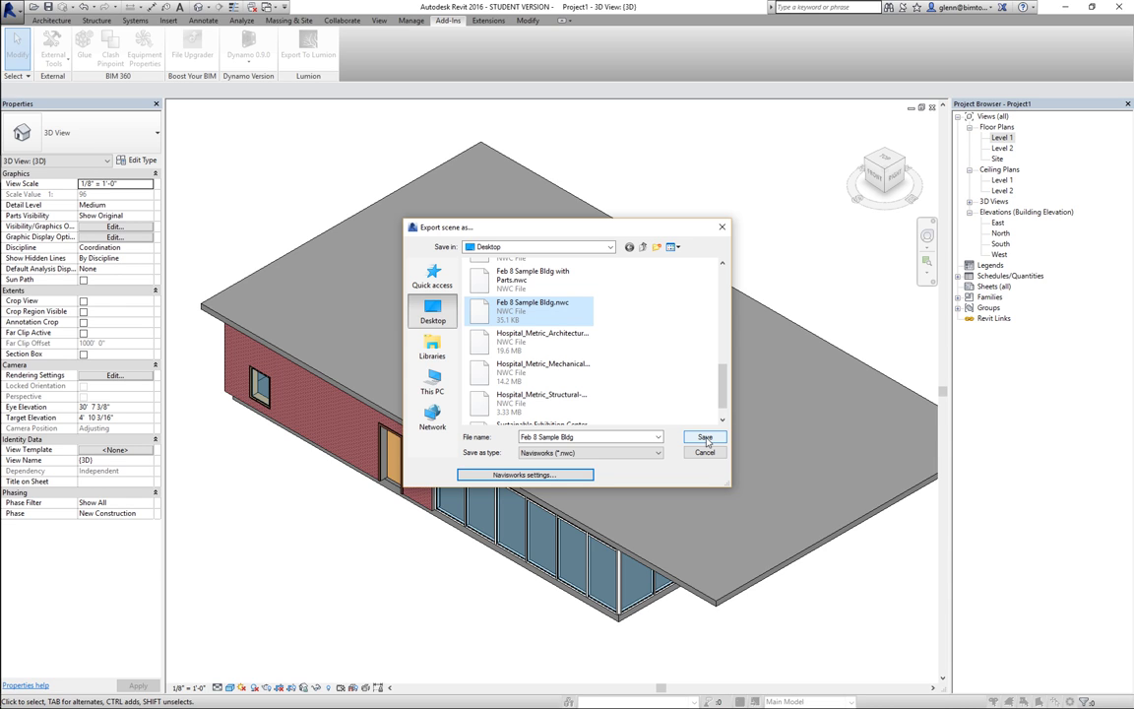
{"action": "left_click", "coordinate": [711, 439]}
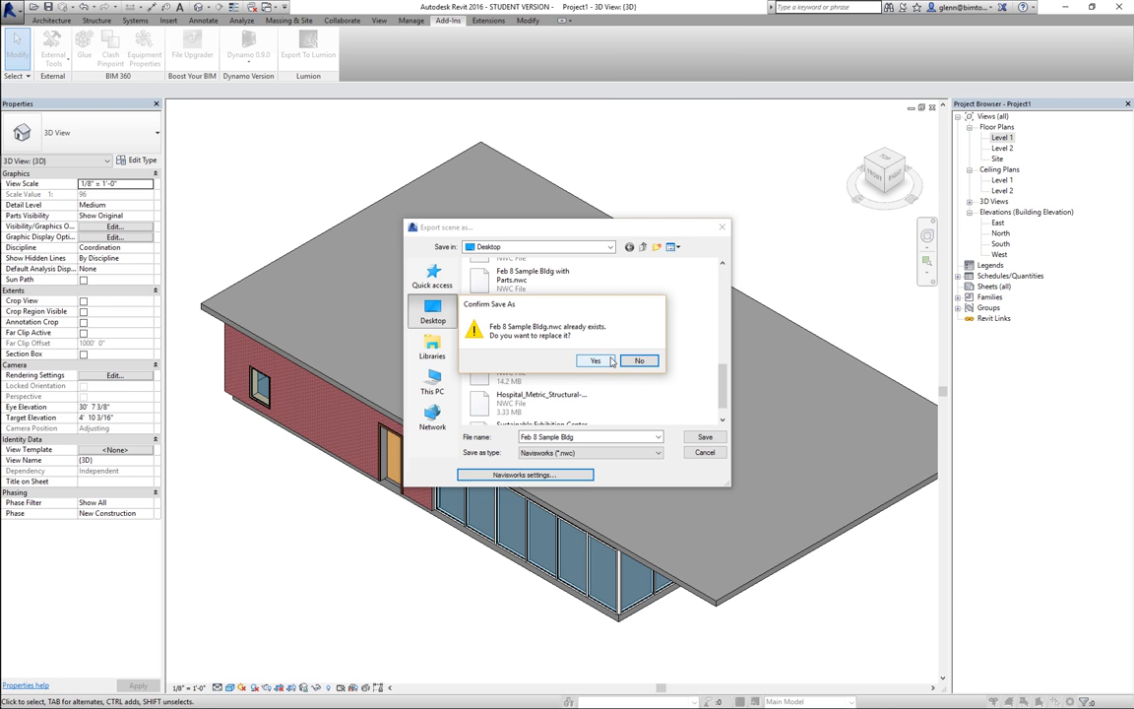
{"action": "left_click", "coordinate": [607, 360]}
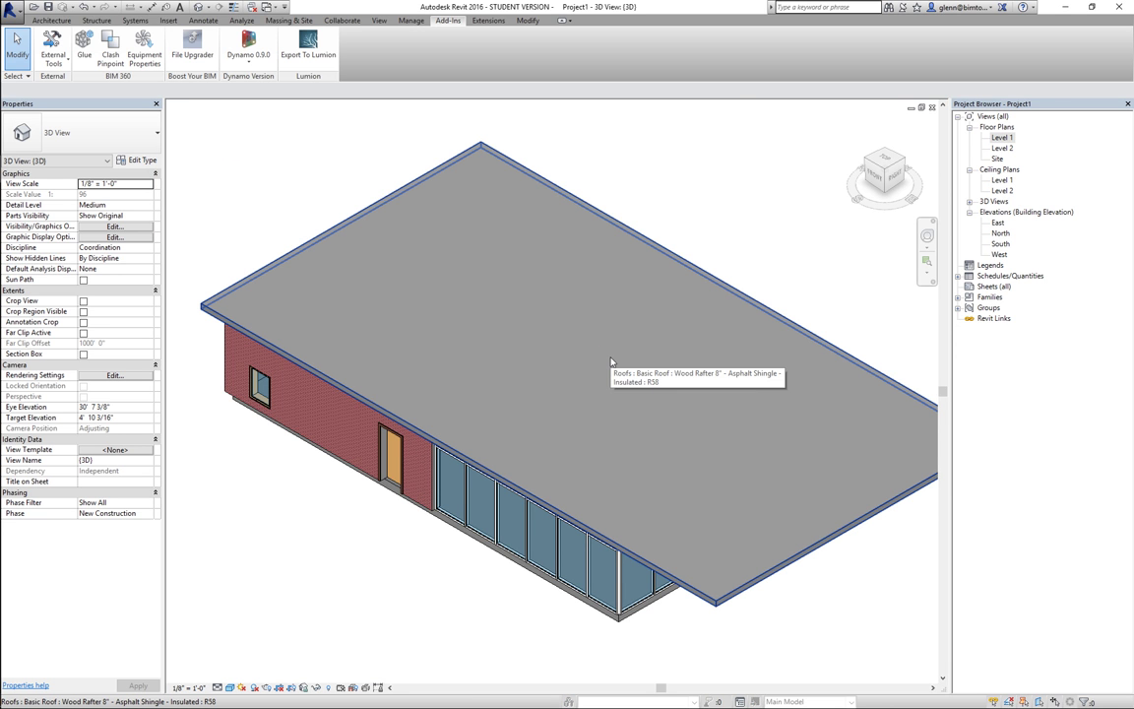
- Switch to Navisworks Manage and open the file set Feb 8 Quanitification.nwf from the Desktop
{"action": "mouse_move", "coordinate": [3, 325]}
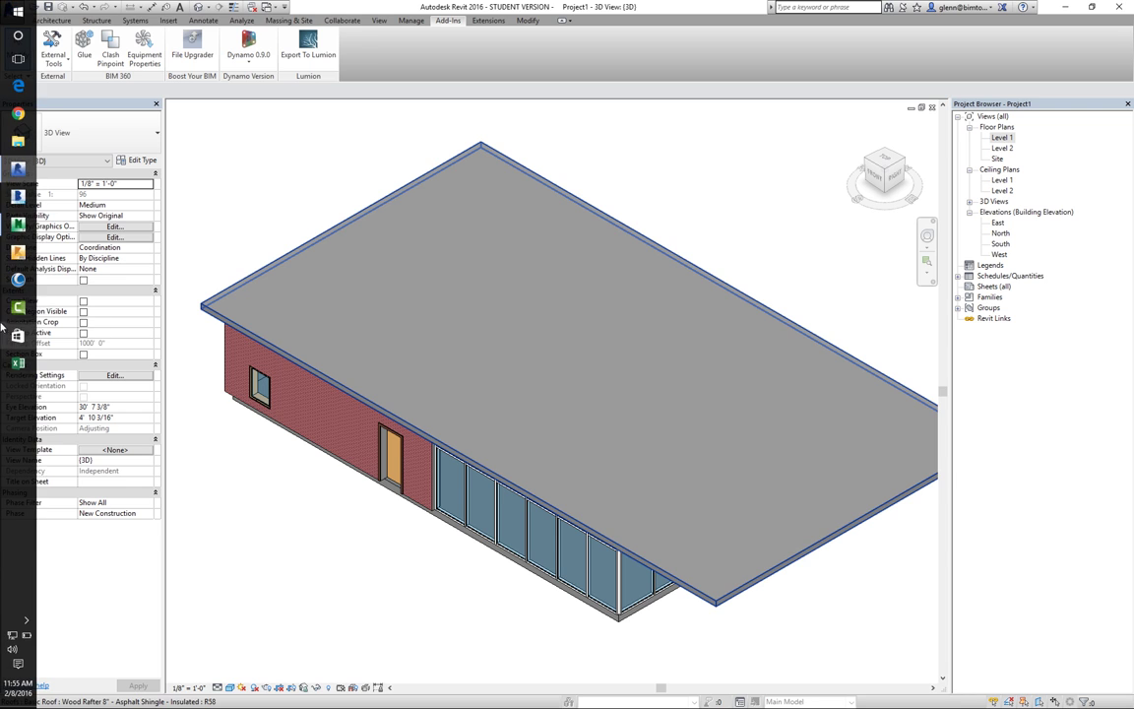
{"action": "left_click", "coordinate": [18, 225]}
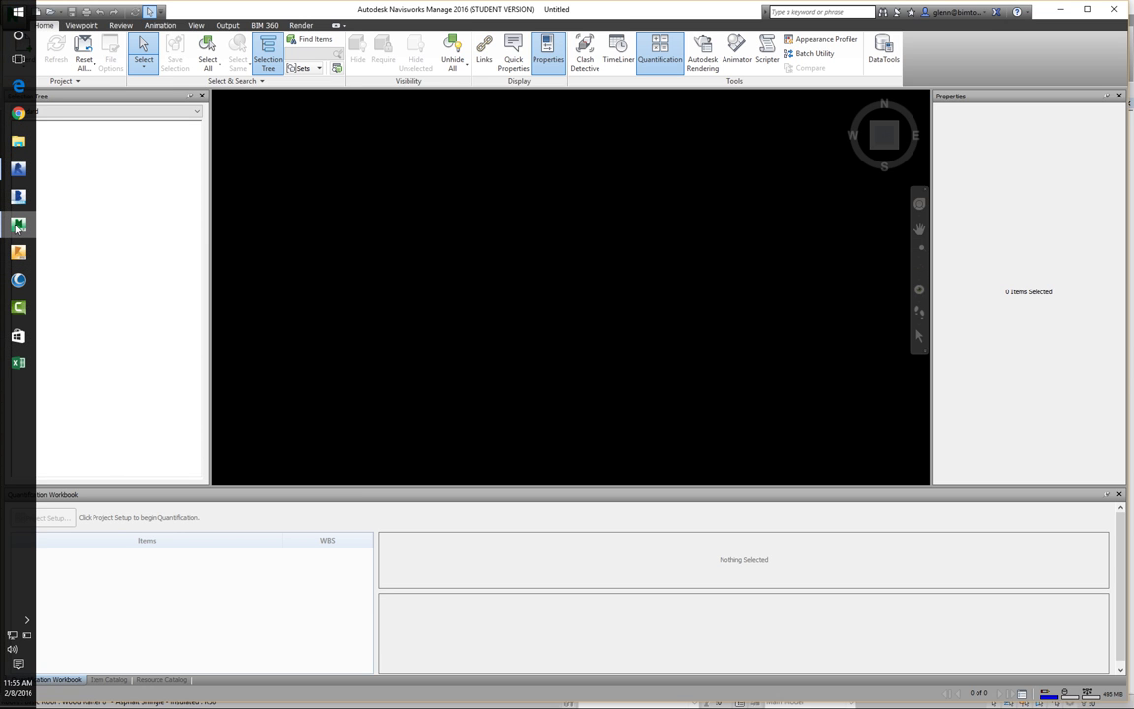
{"action": "left_click", "coordinate": [51, 12]}
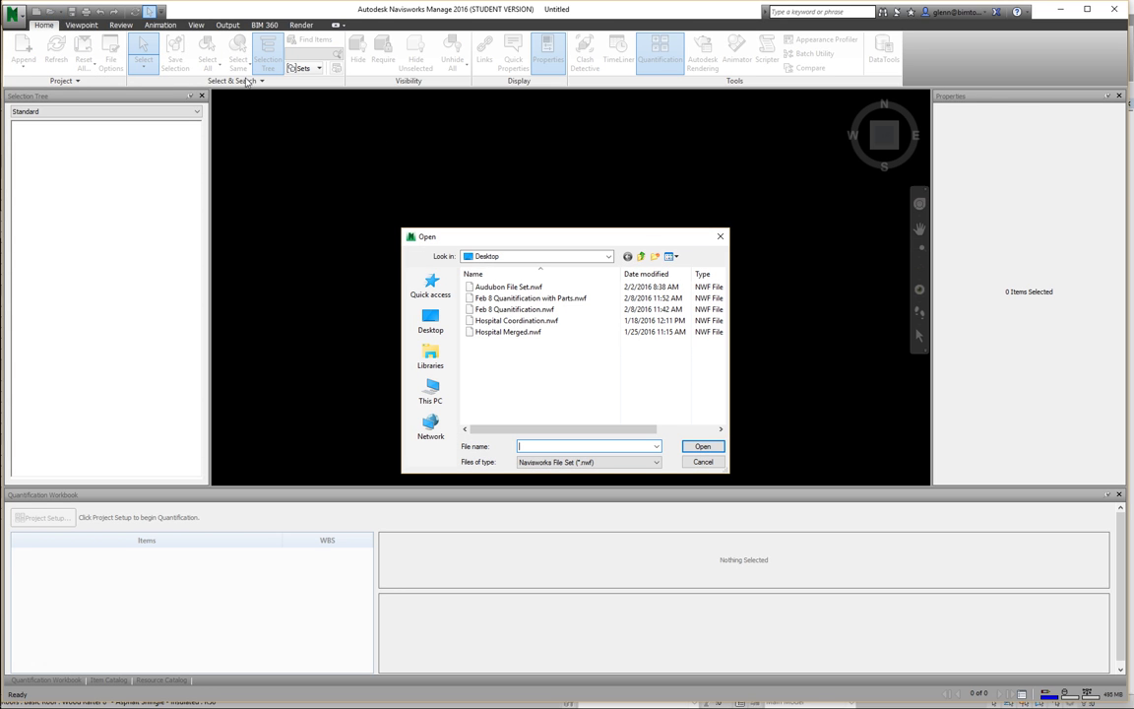
{"action": "left_click", "coordinate": [534, 311]}
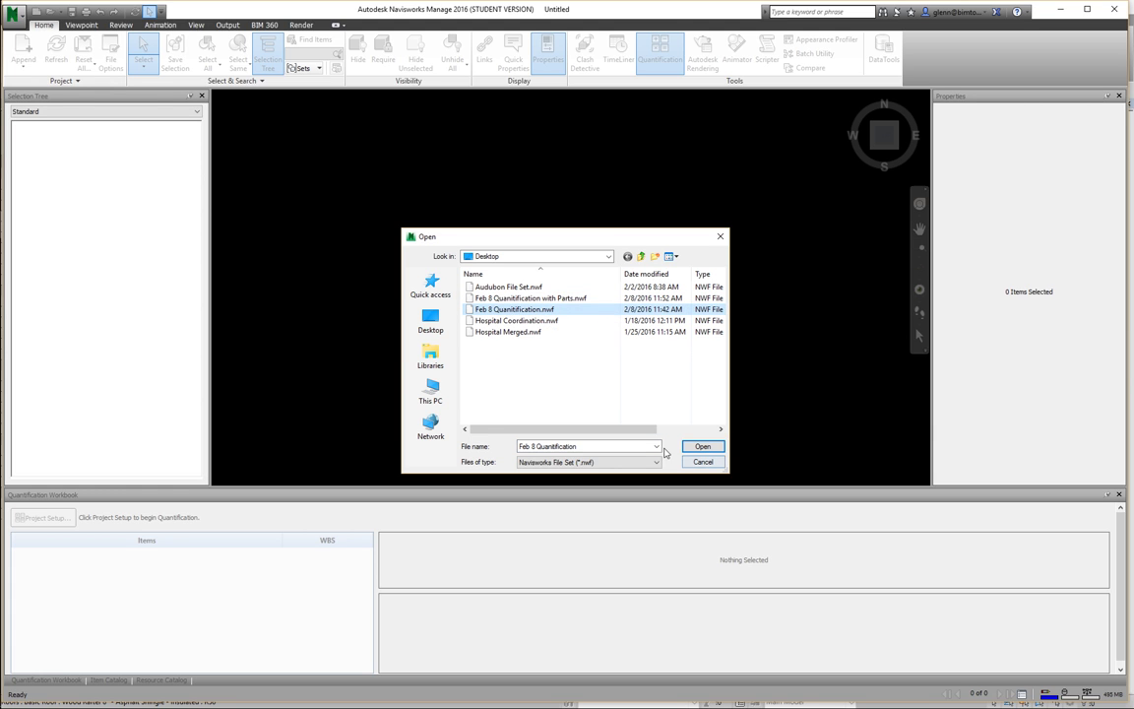
{"action": "left_click", "coordinate": [703, 447]}
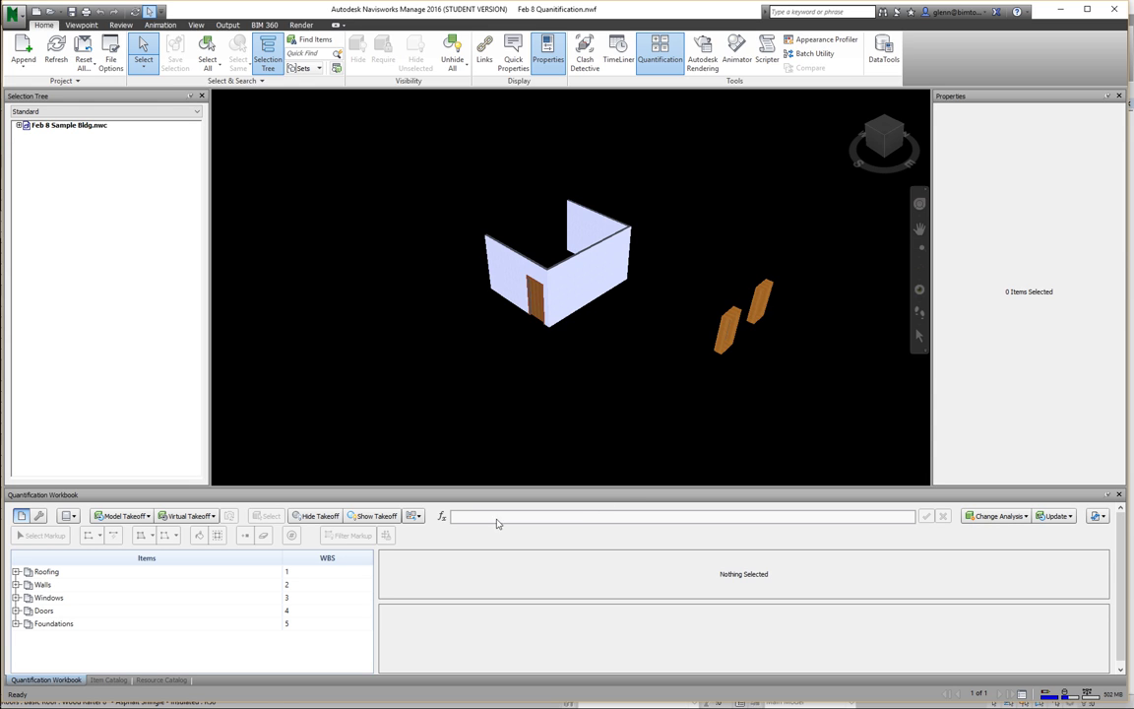
- Reapply the original model appearance and hide the taken-off items so only elements not yet quantified remain displayed
{"action": "left_click", "coordinate": [320, 521]}
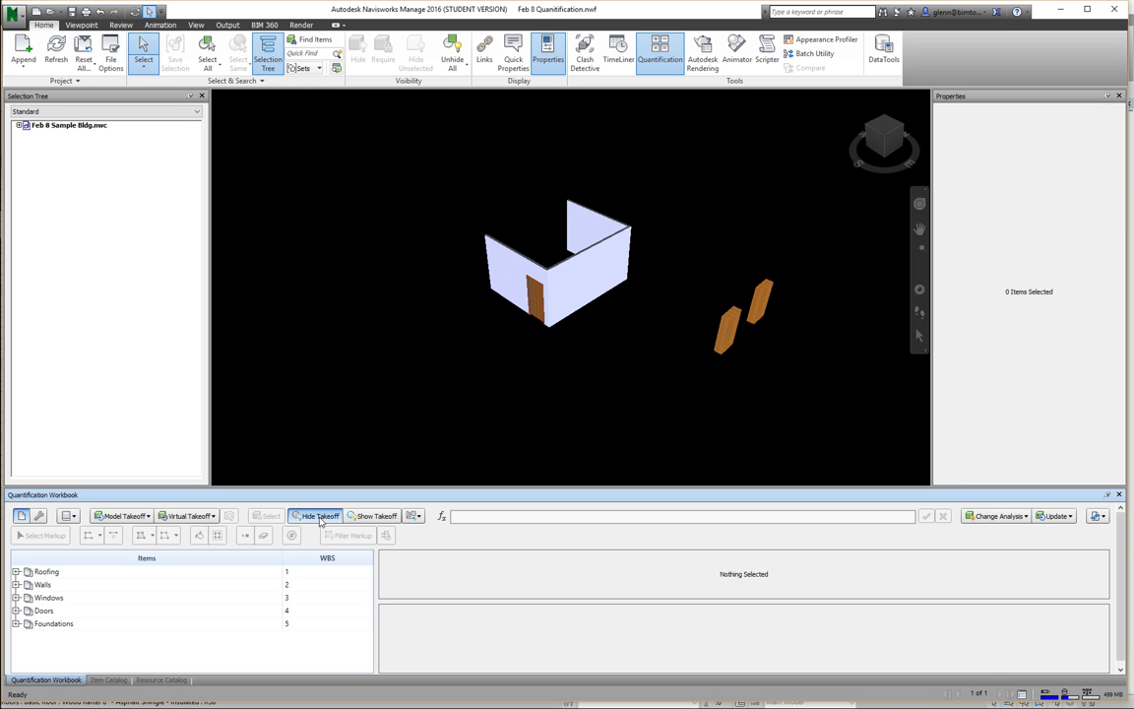
{"action": "left_click", "coordinate": [416, 517]}
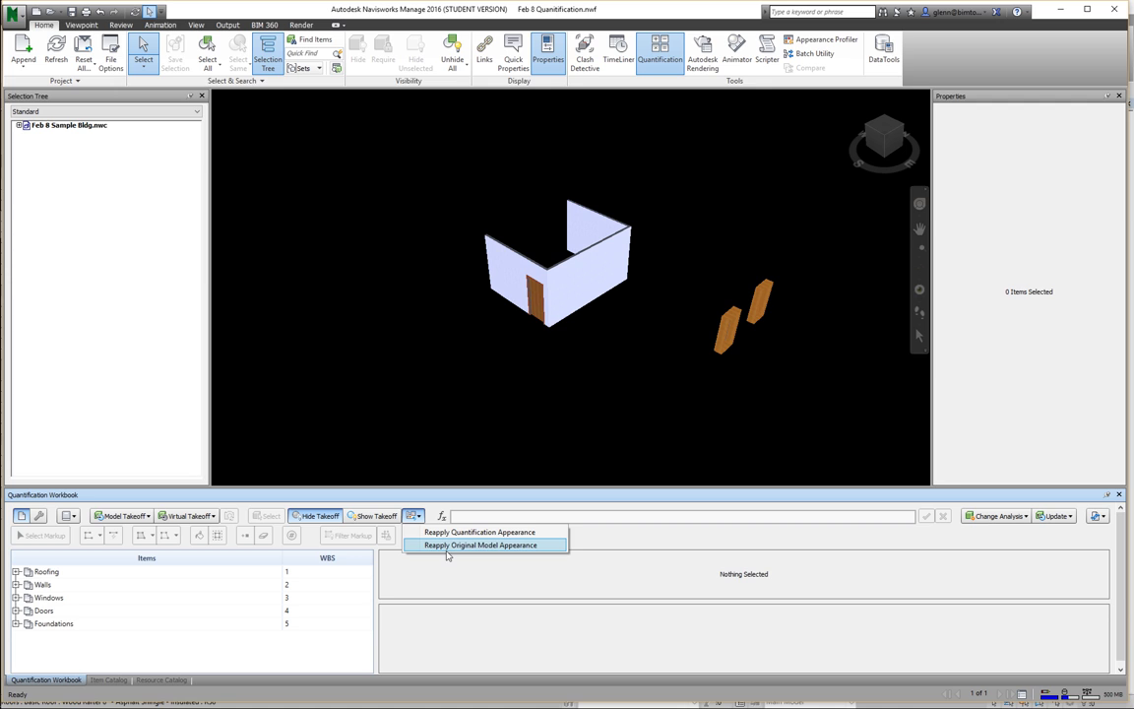
{"action": "left_click", "coordinate": [447, 545]}
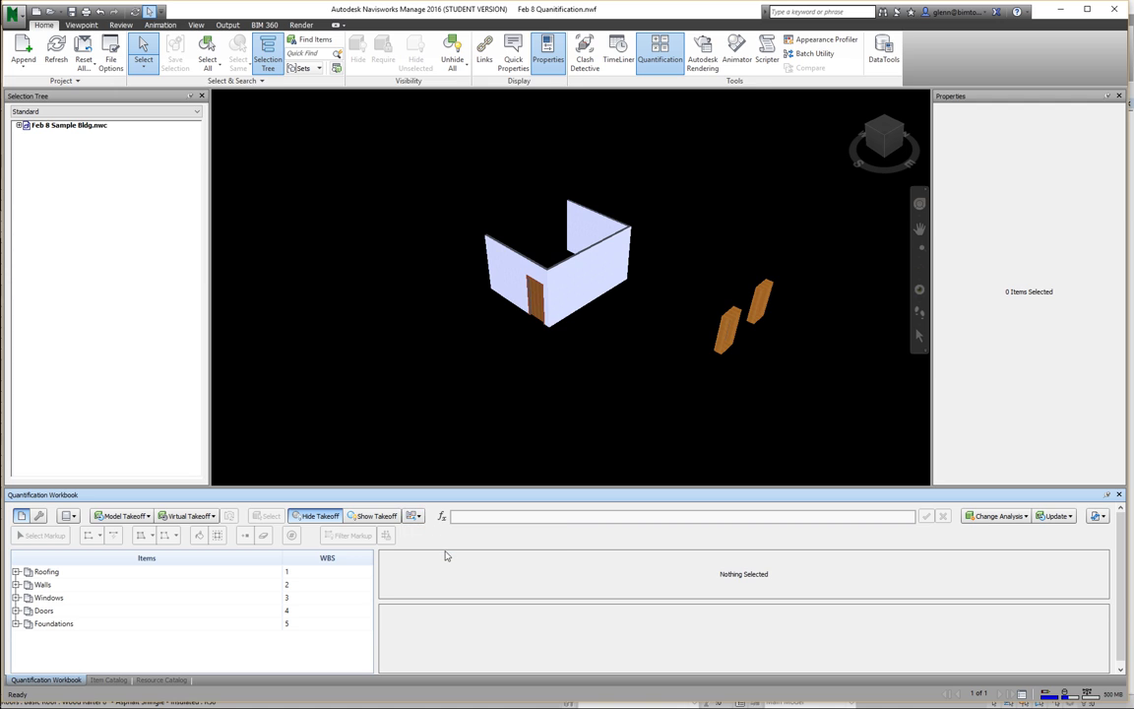
{"action": "left_click", "coordinate": [336, 517]}
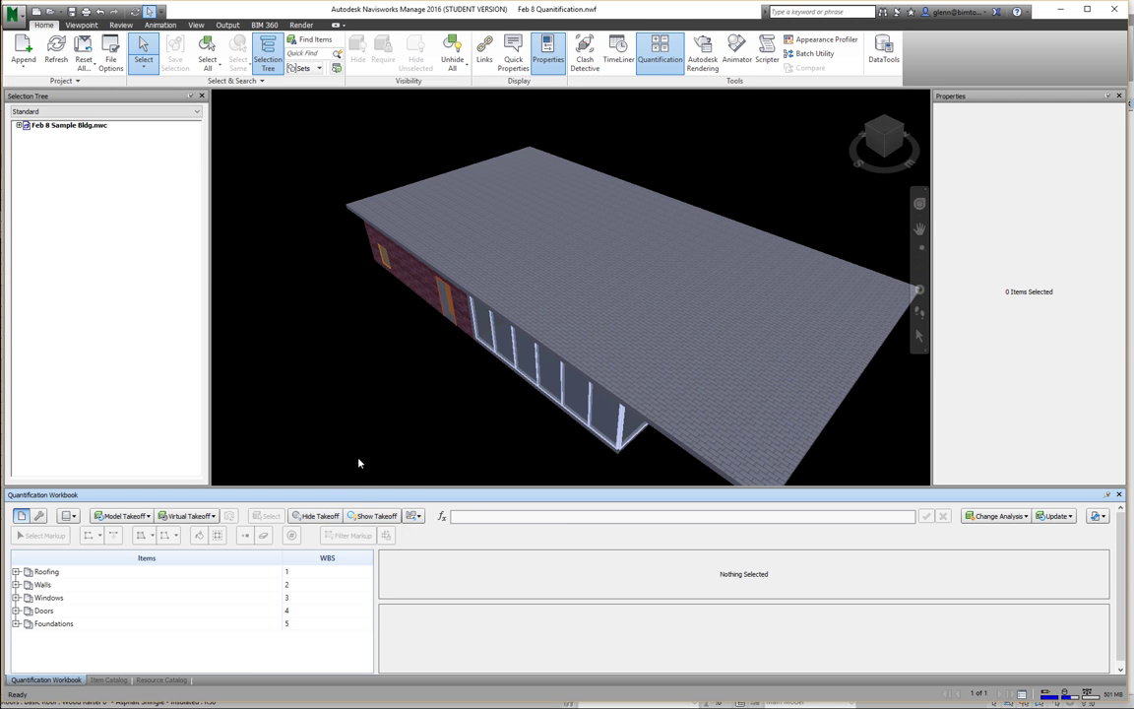
{"action": "left_click", "coordinate": [361, 520]}
{"action": "left_click", "coordinate": [316, 515]}
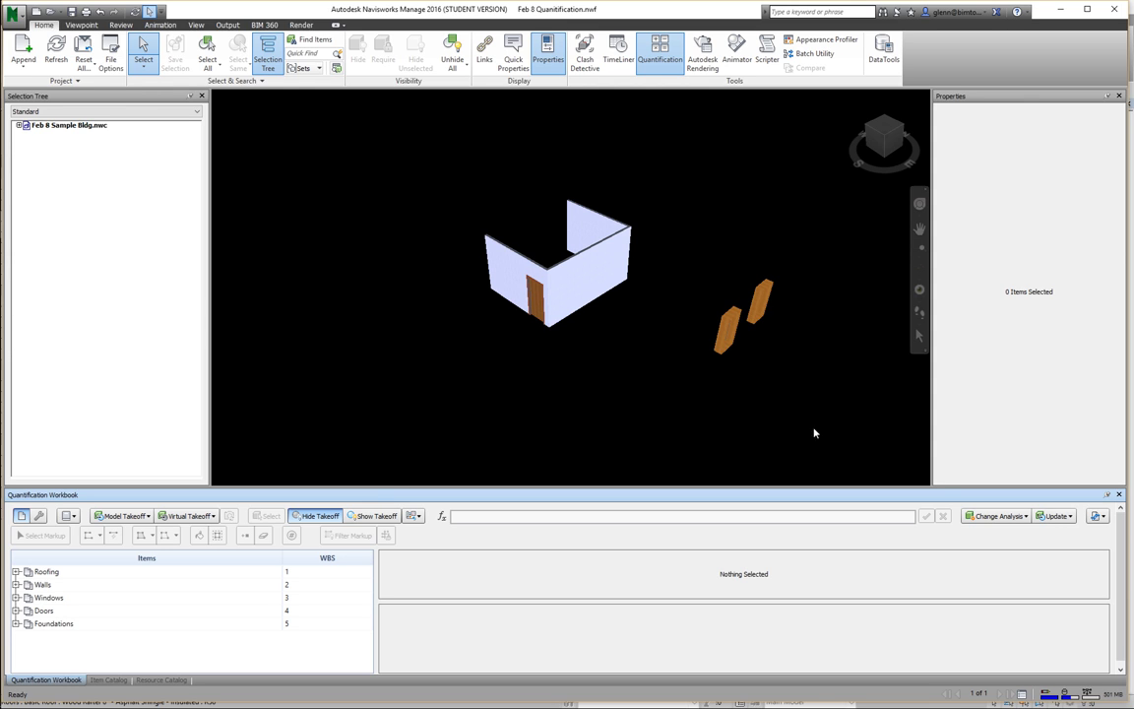
- Run Analyze Changes on the takeoff against the updated building model
{"action": "left_click", "coordinate": [1071, 522]}
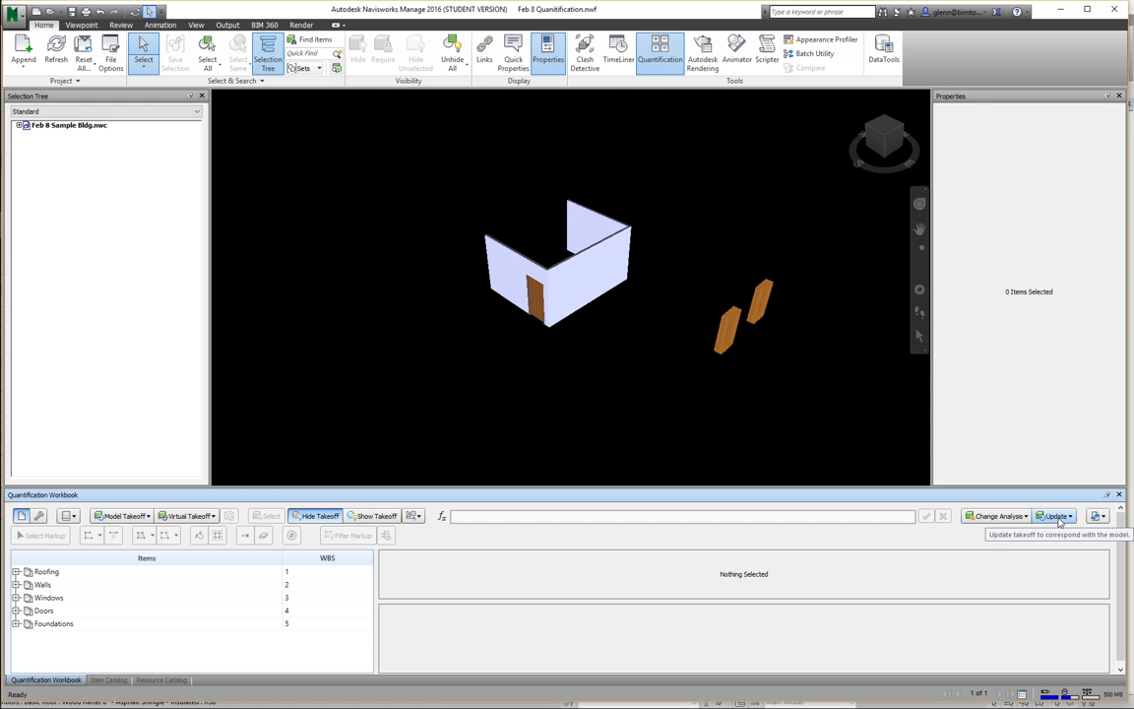
{"action": "left_click", "coordinate": [997, 520]}
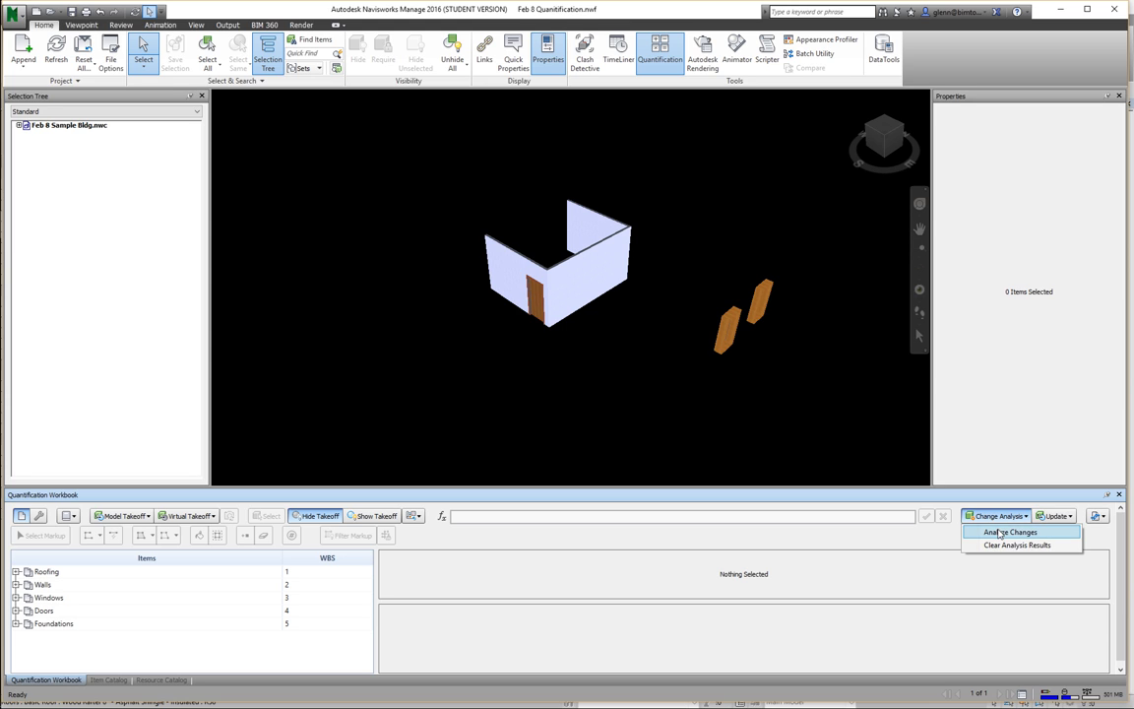
{"action": "left_click", "coordinate": [999, 532]}
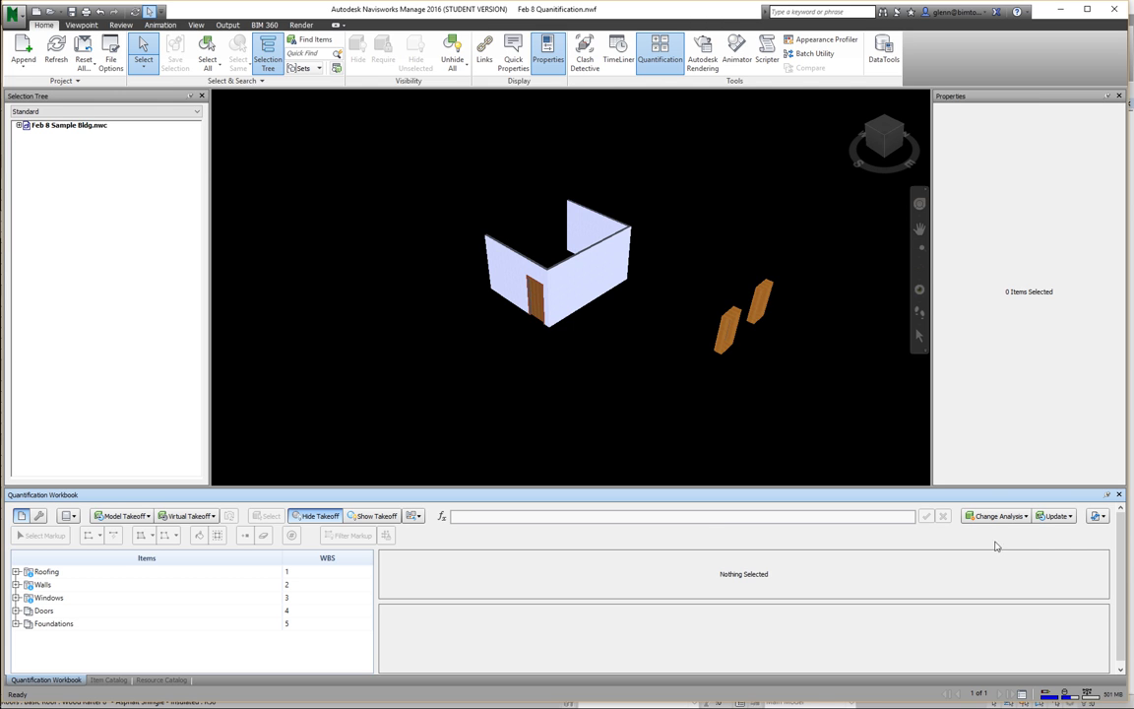
- Redisplay the taken-off items and expand Feb 8 Sample Bldg.nwc with its Level 1 and Level 2 categories in the selection tree
{"action": "left_click", "coordinate": [336, 520]}
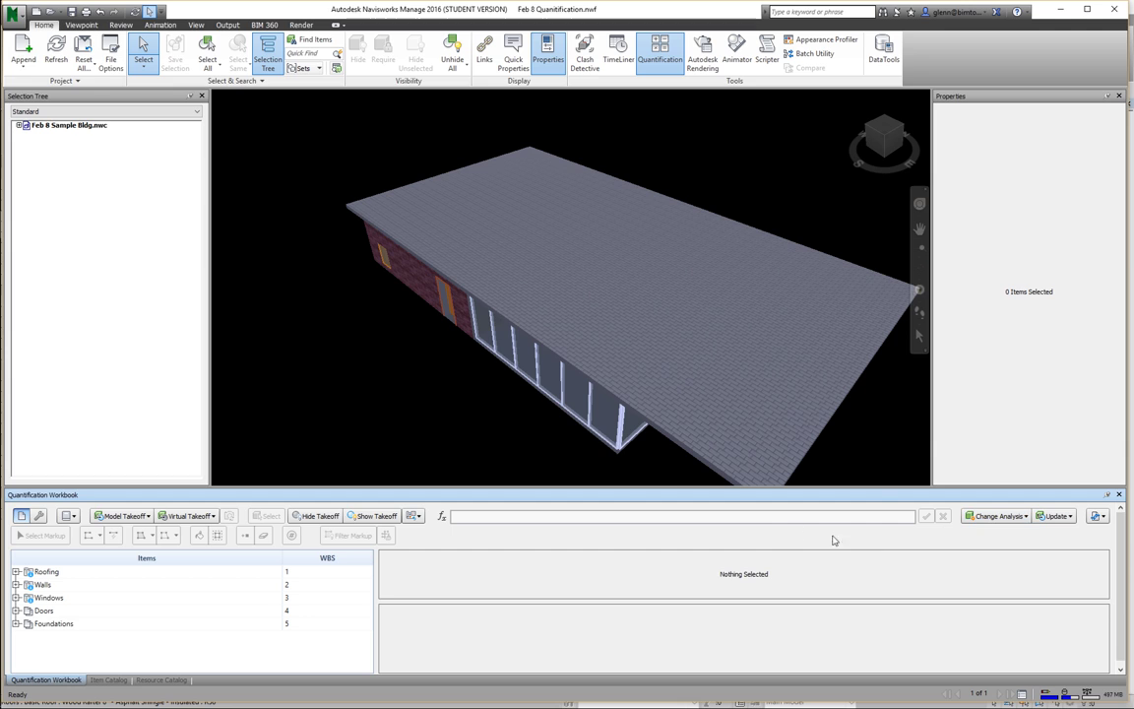
{"action": "left_click", "coordinate": [18, 125]}
{"action": "left_click", "coordinate": [41, 125]}
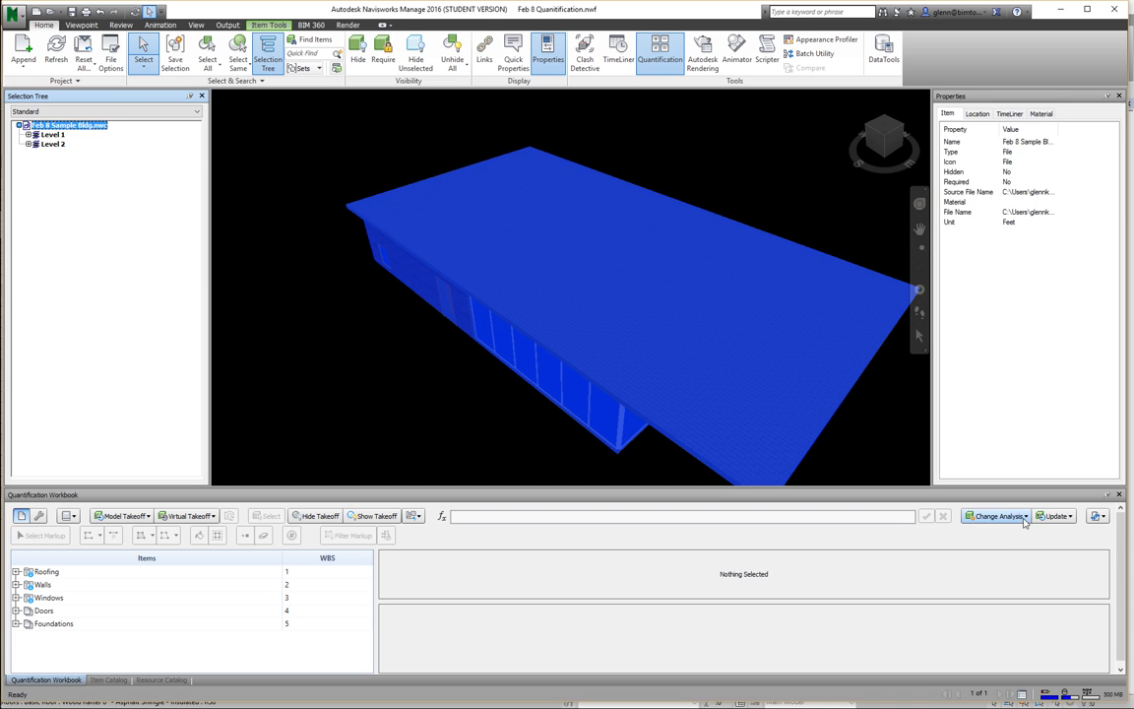
{"action": "left_click", "coordinate": [896, 464]}
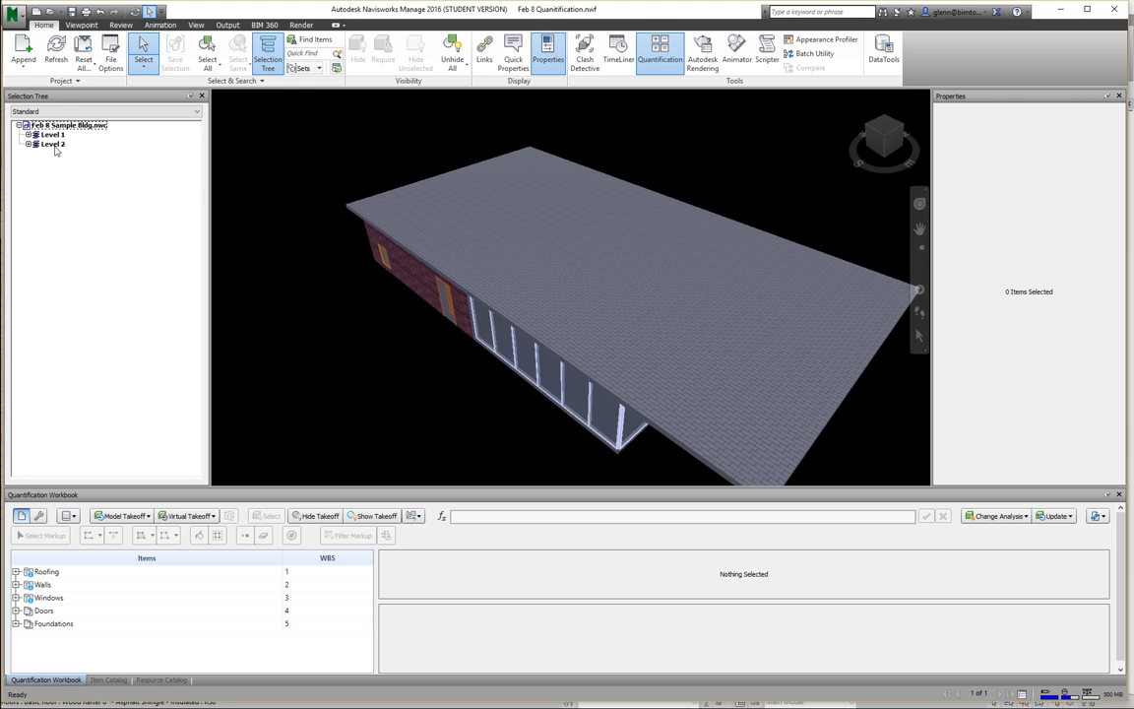
{"action": "left_click", "coordinate": [28, 133]}
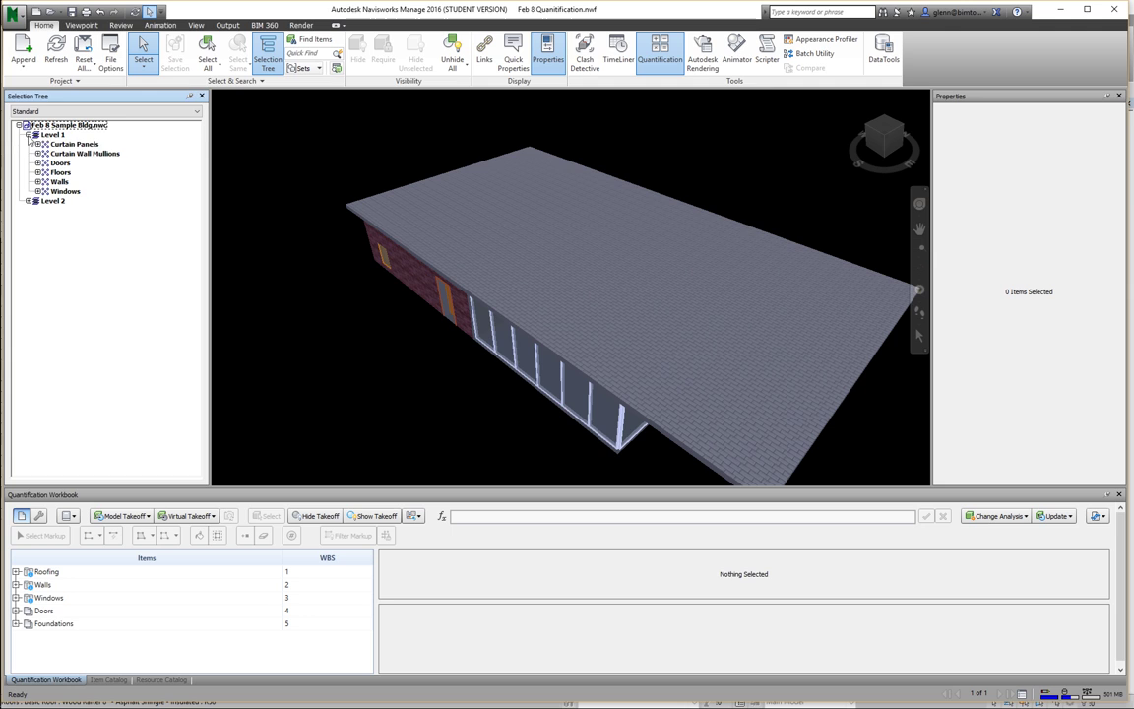
{"action": "left_click", "coordinate": [28, 200]}
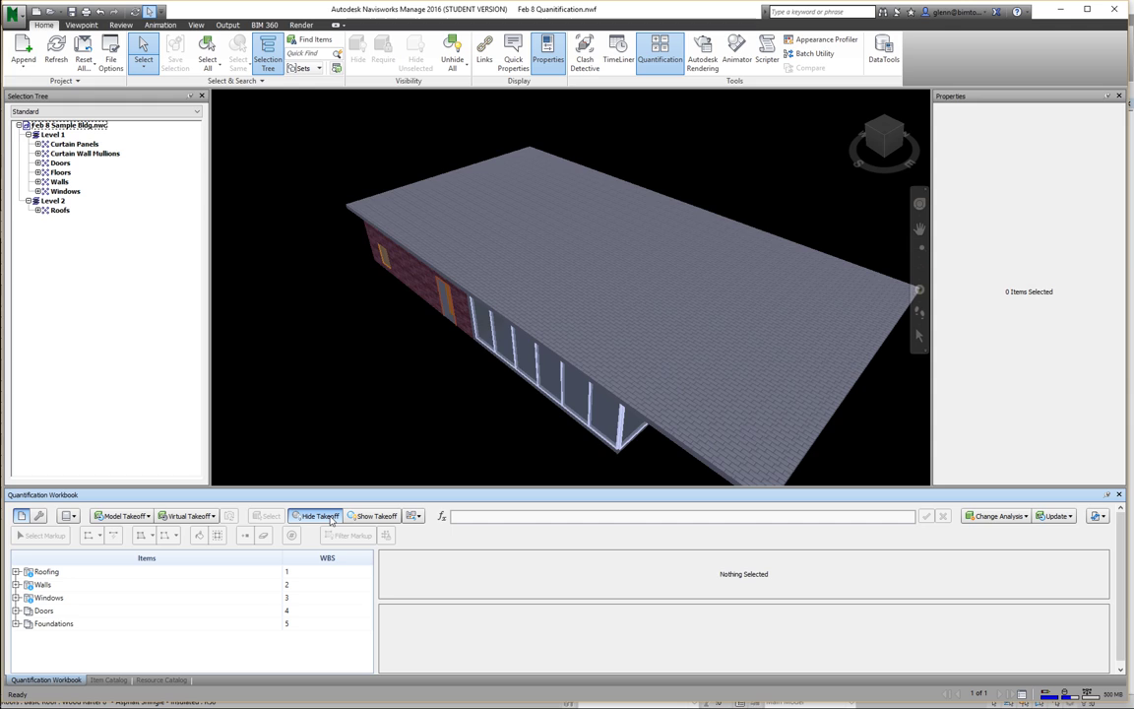
- Hide the taken-off items and select the new room's walls to locate them in the selection tree, leaving nothing selected
{"action": "left_click", "coordinate": [319, 515]}
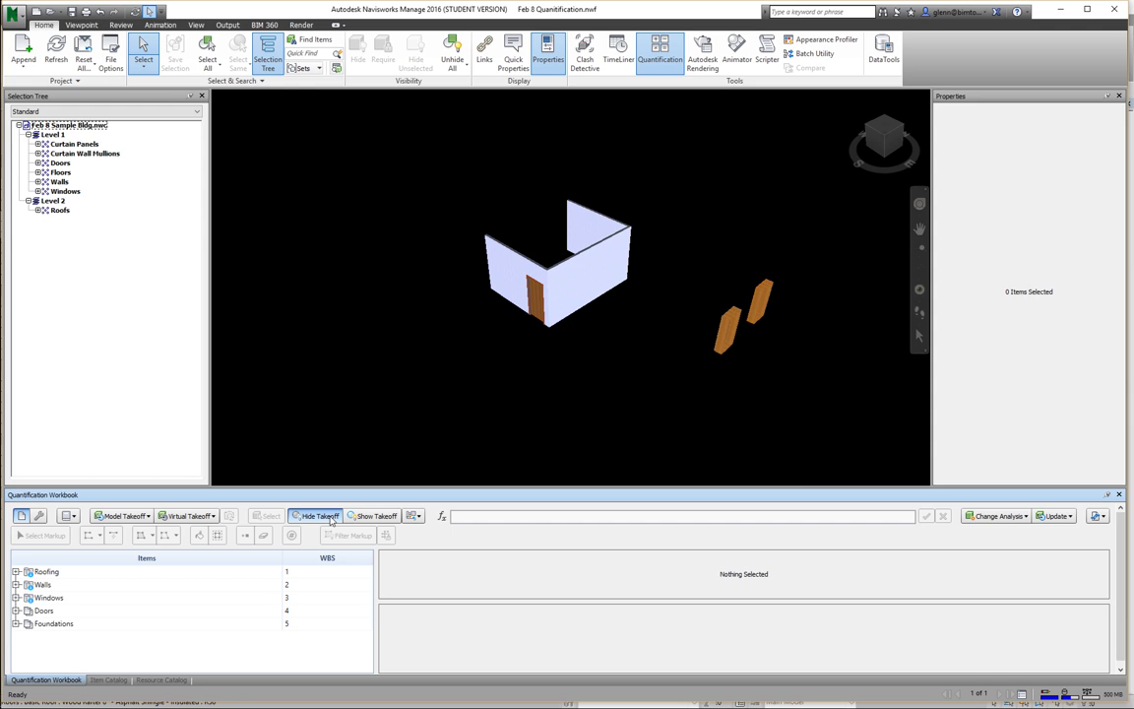
{"action": "left_click", "coordinate": [515, 257]}
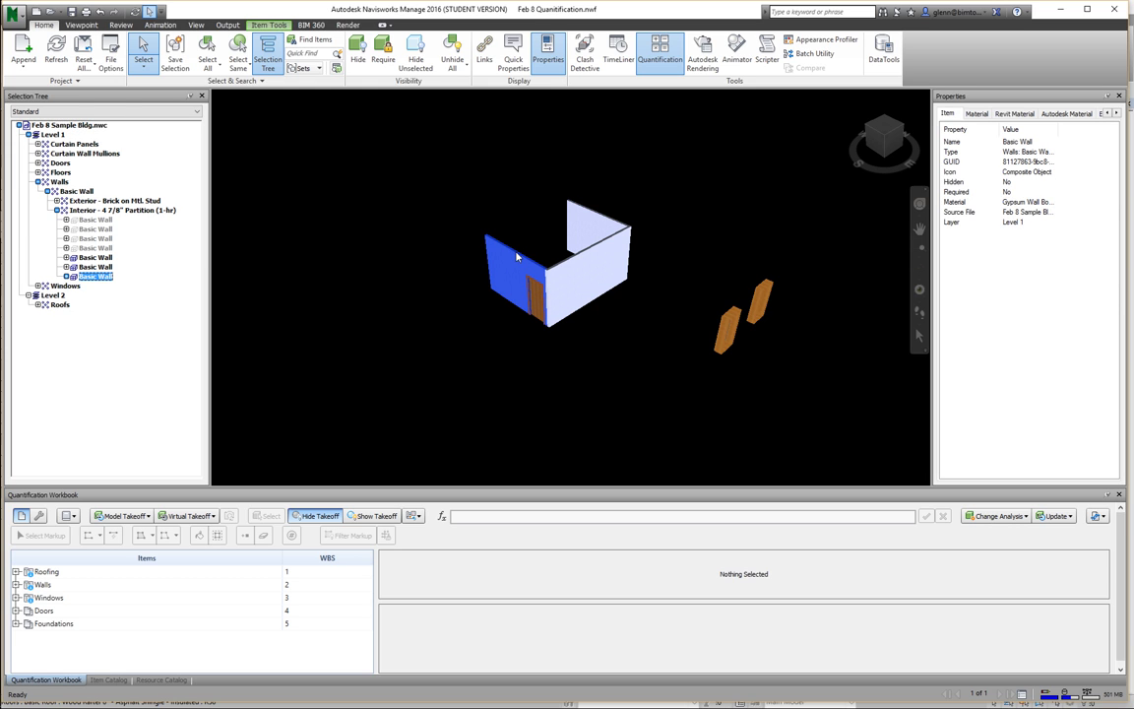
{"action": "left_click", "coordinate": [589, 254]}
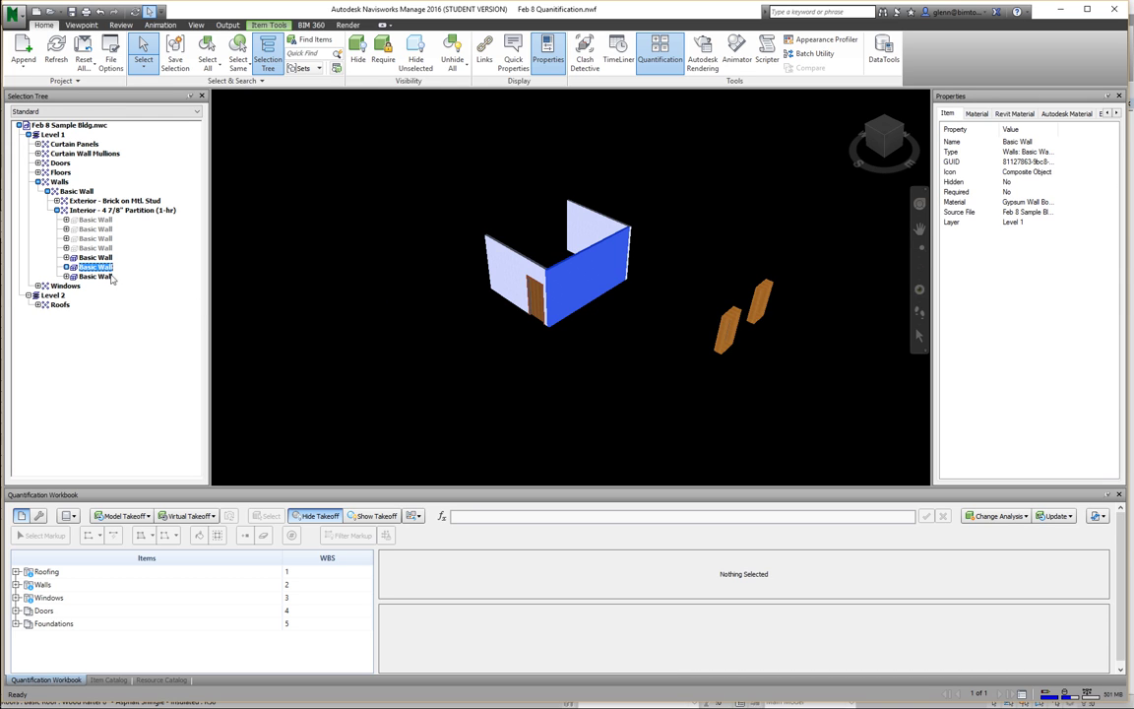
{"action": "key", "text": "Escape"}
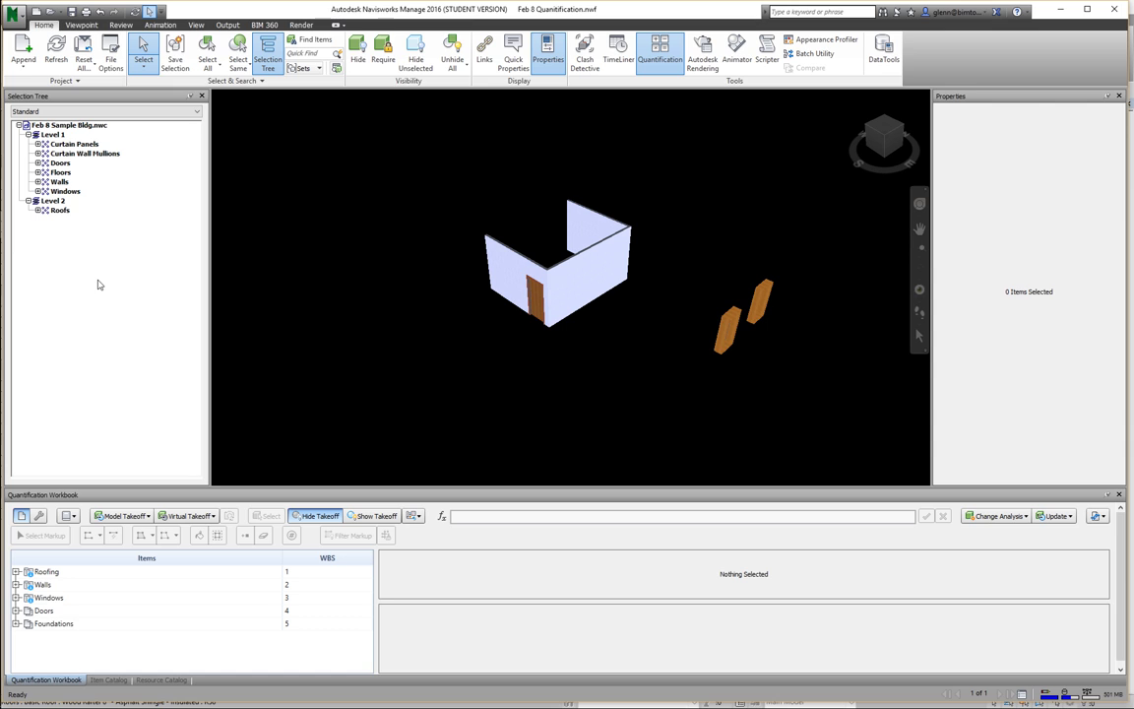
- Expand the Level 1 windows in the selection tree to list the individual Fixed windows of type 36" x 72"
{"action": "left_click", "coordinate": [37, 191]}
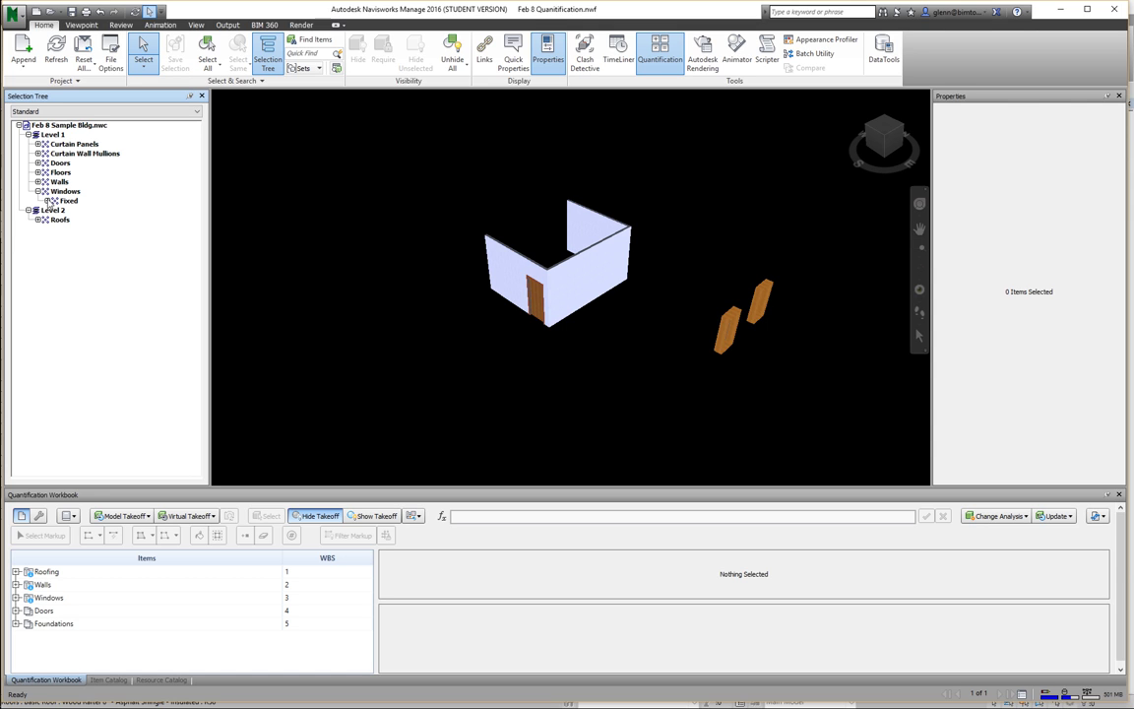
{"action": "left_click", "coordinate": [46, 201]}
{"action": "left_click", "coordinate": [57, 220]}
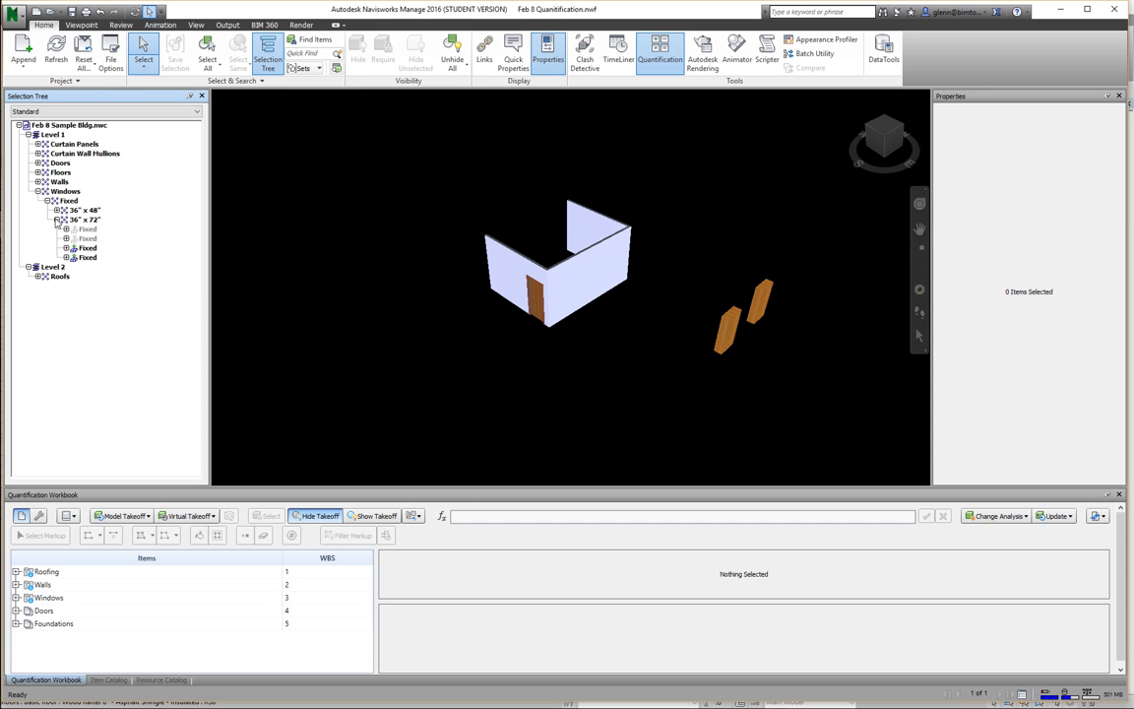
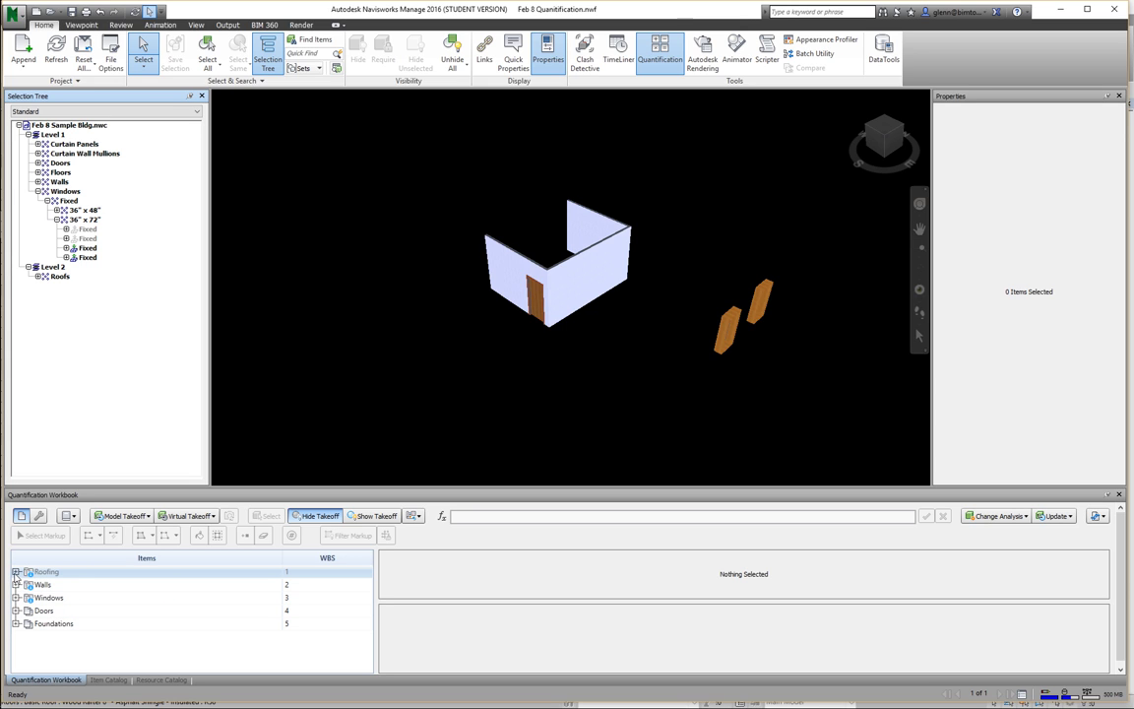
- Expand the Roofing group in the takeoff and display the Flat Roofs quantities
{"action": "left_click", "coordinate": [16, 572]}
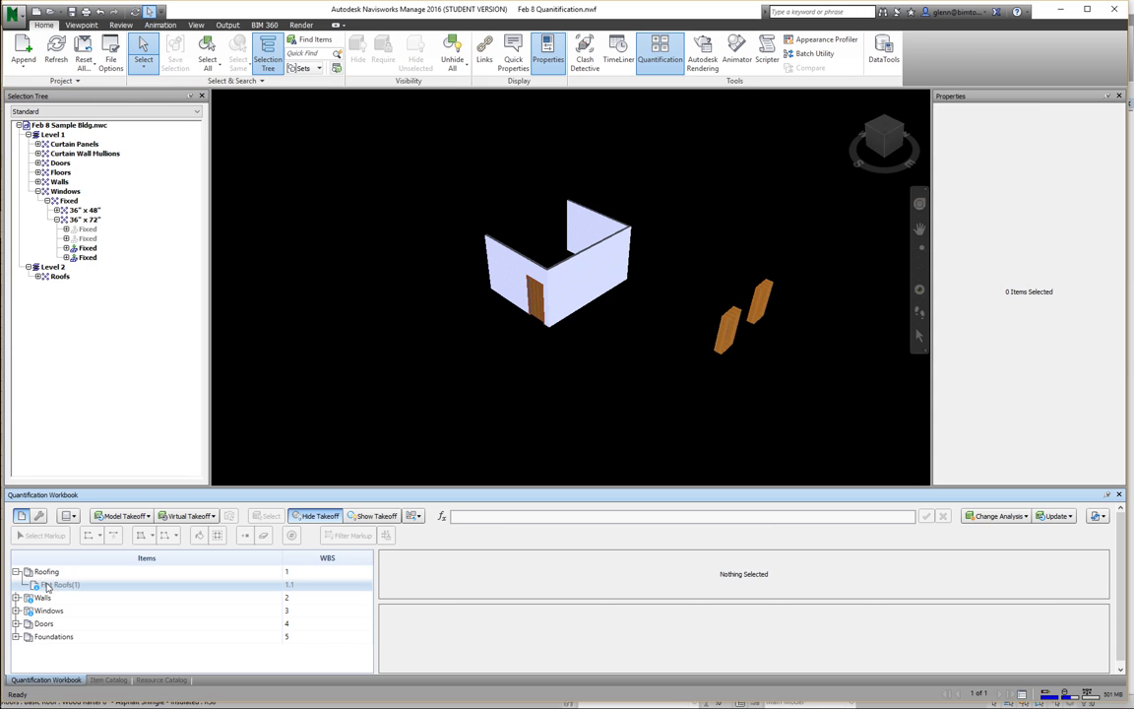
{"action": "left_click", "coordinate": [59, 585]}
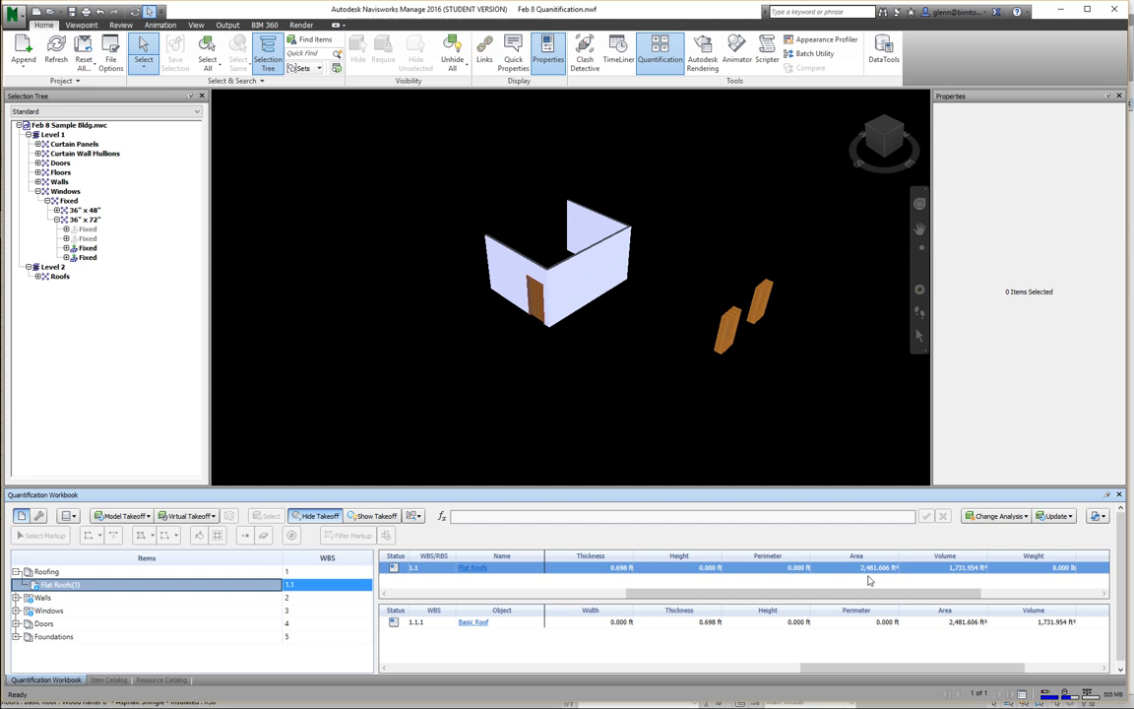
{"action": "left_click", "coordinate": [1027, 519]}
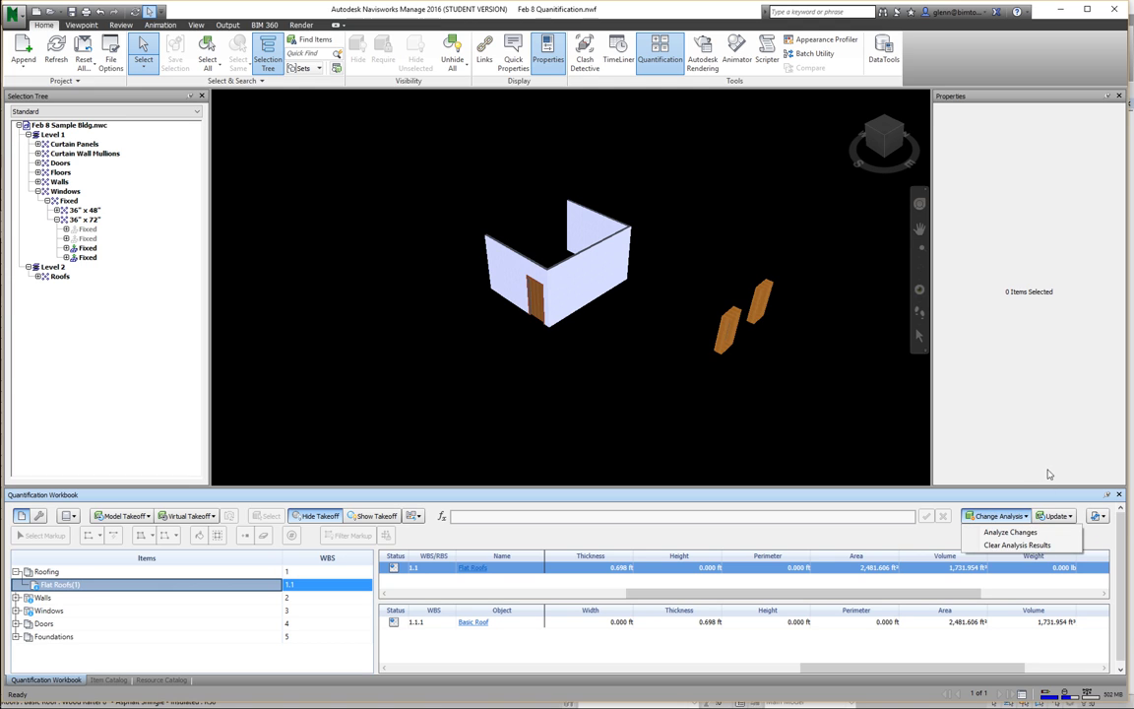
{"action": "left_click", "coordinate": [1063, 517]}
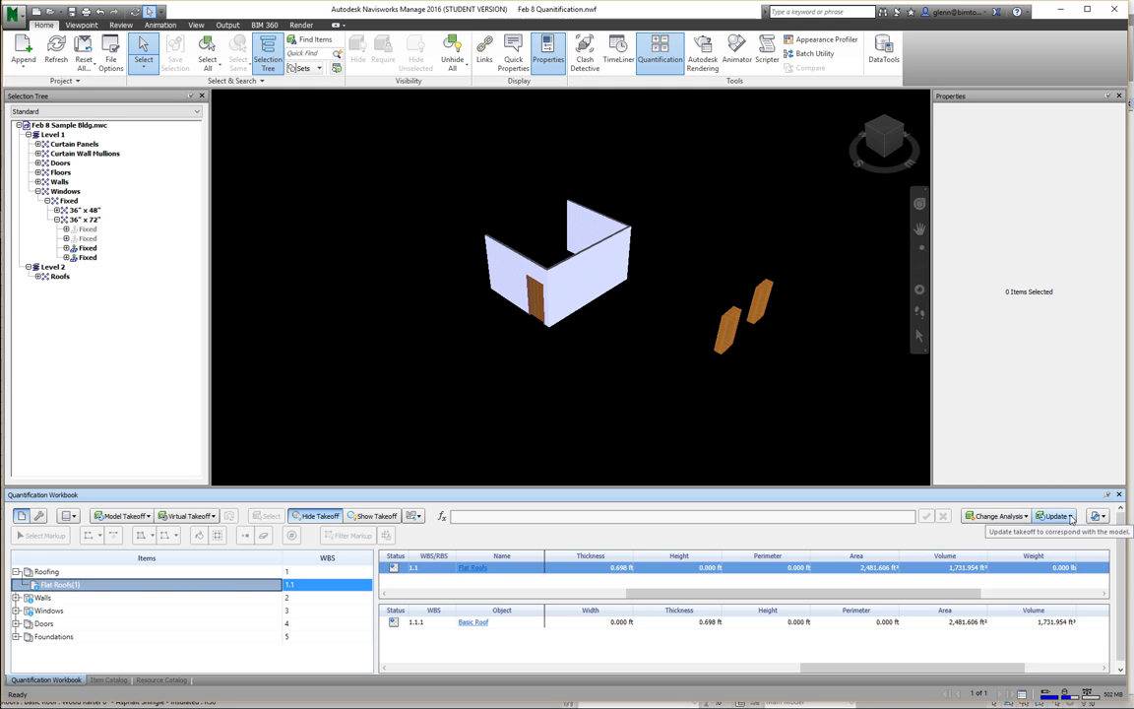
{"action": "left_click", "coordinate": [1070, 518]}
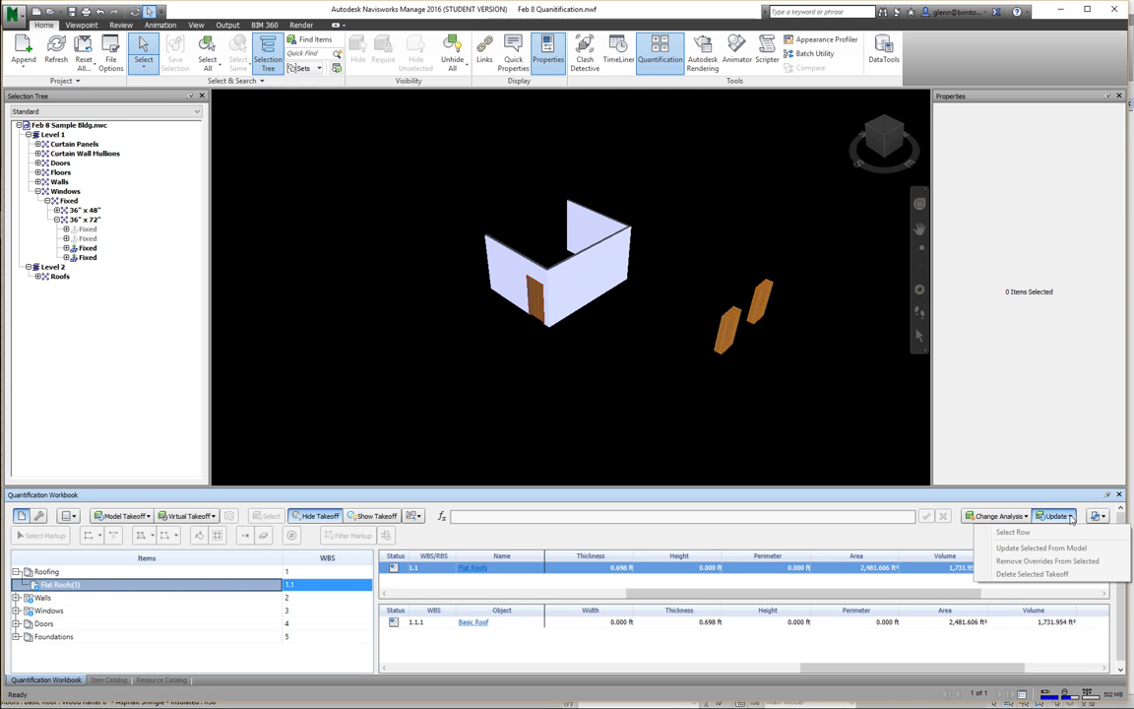
{"action": "left_click", "coordinate": [1007, 462]}
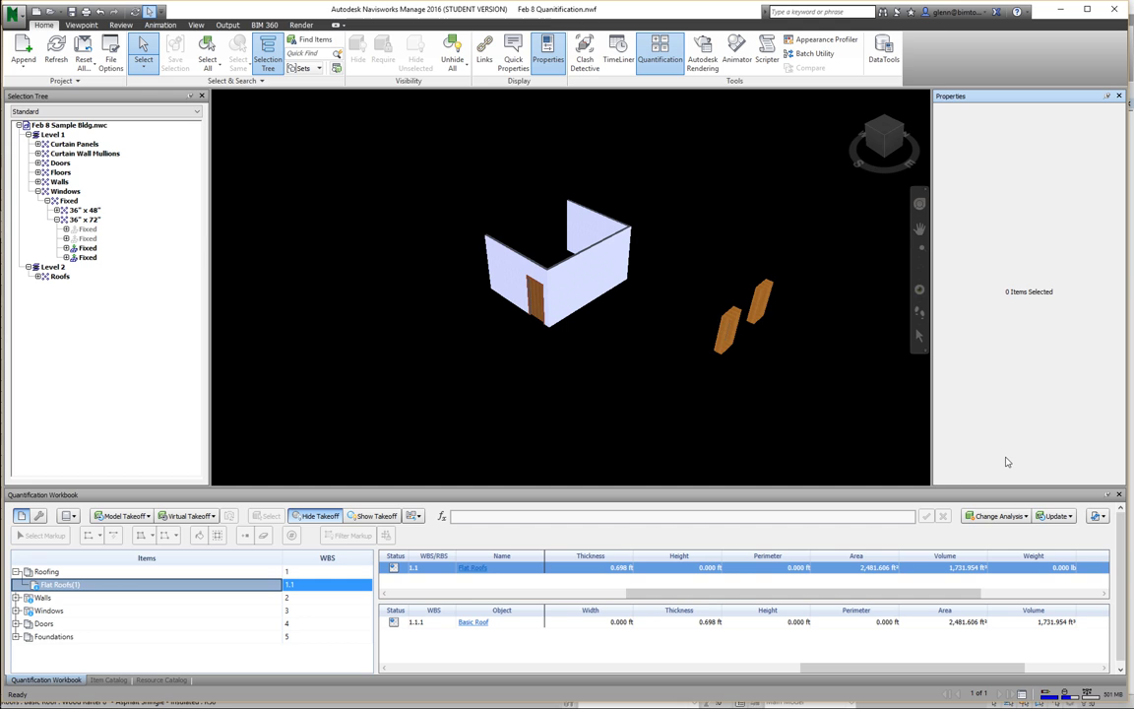
{"action": "left_click", "coordinate": [1071, 516]}
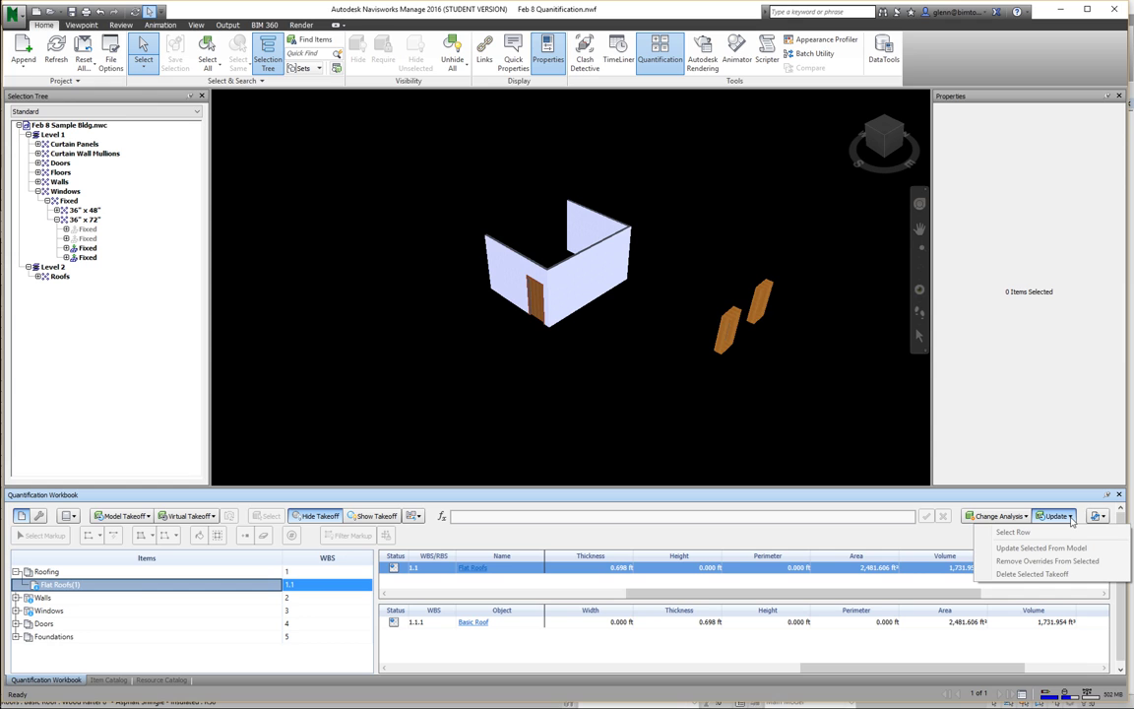
{"action": "left_click", "coordinate": [1071, 517]}
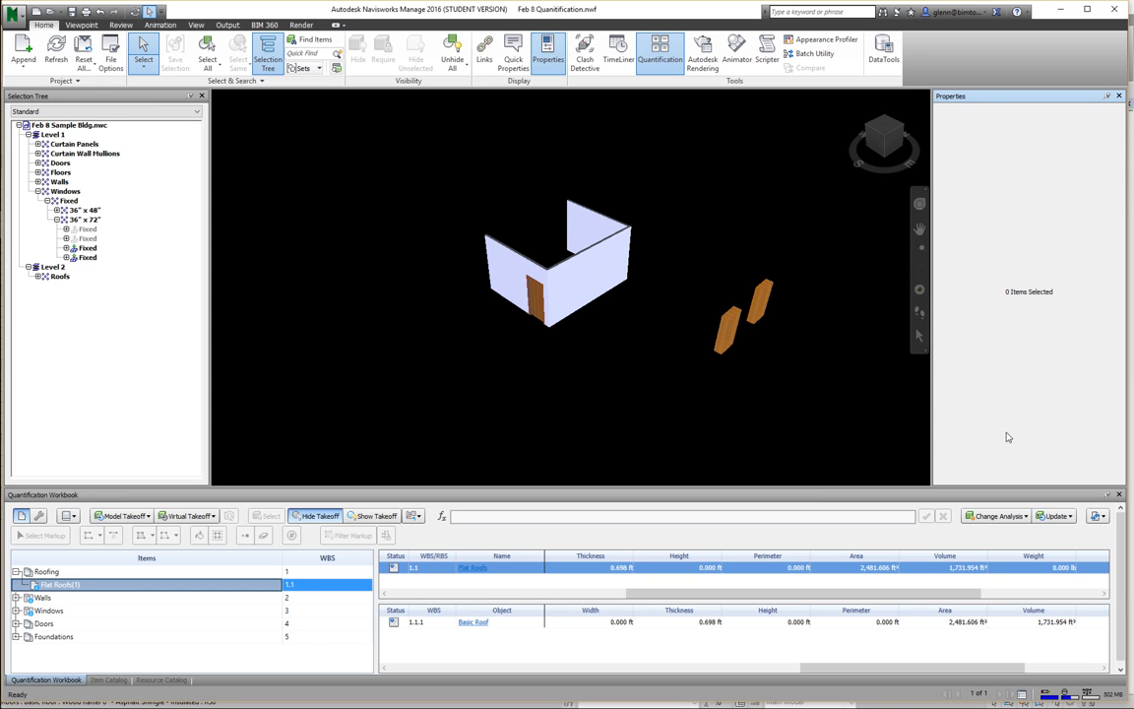
- Select the Basic Roof takeoff row 1.1.1 and update it from the model, leaving nothing selected in the scene
{"action": "left_click", "coordinate": [491, 624]}
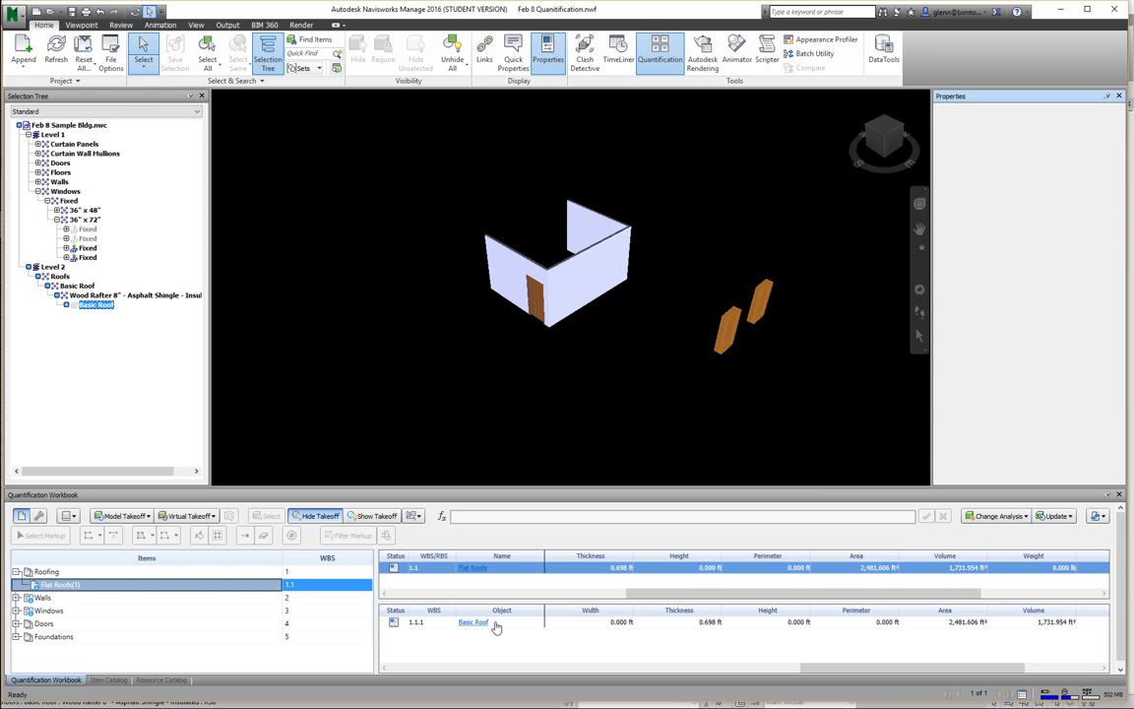
{"action": "left_click", "coordinate": [463, 626]}
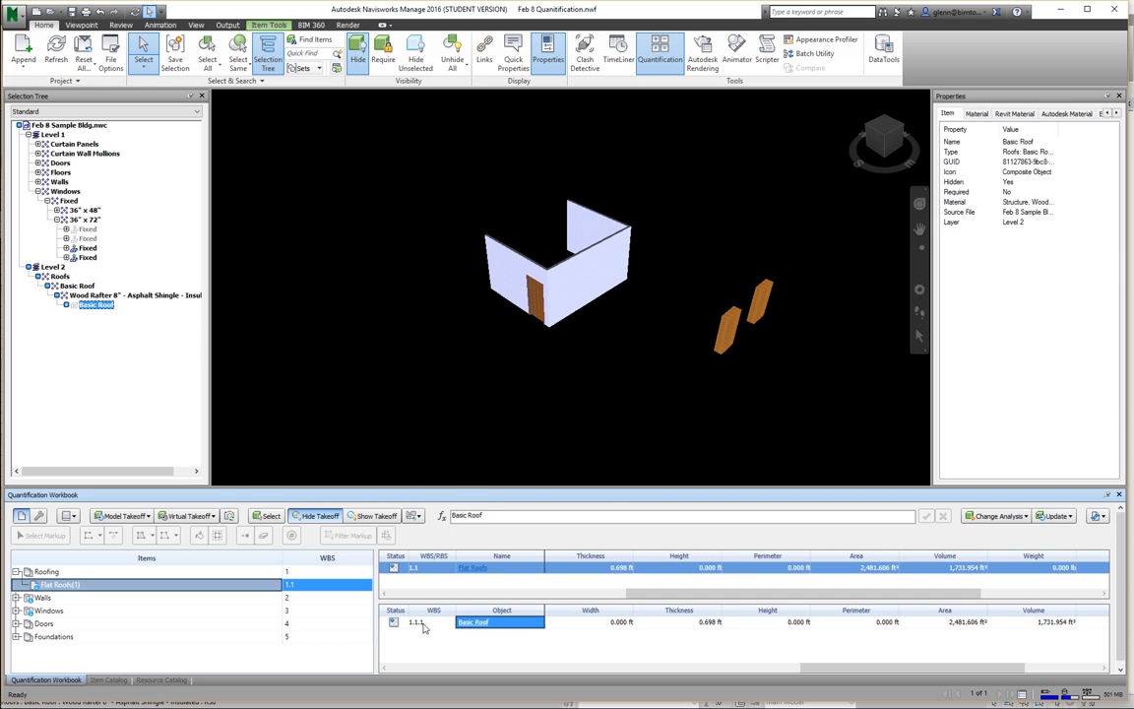
{"action": "left_click", "coordinate": [416, 624]}
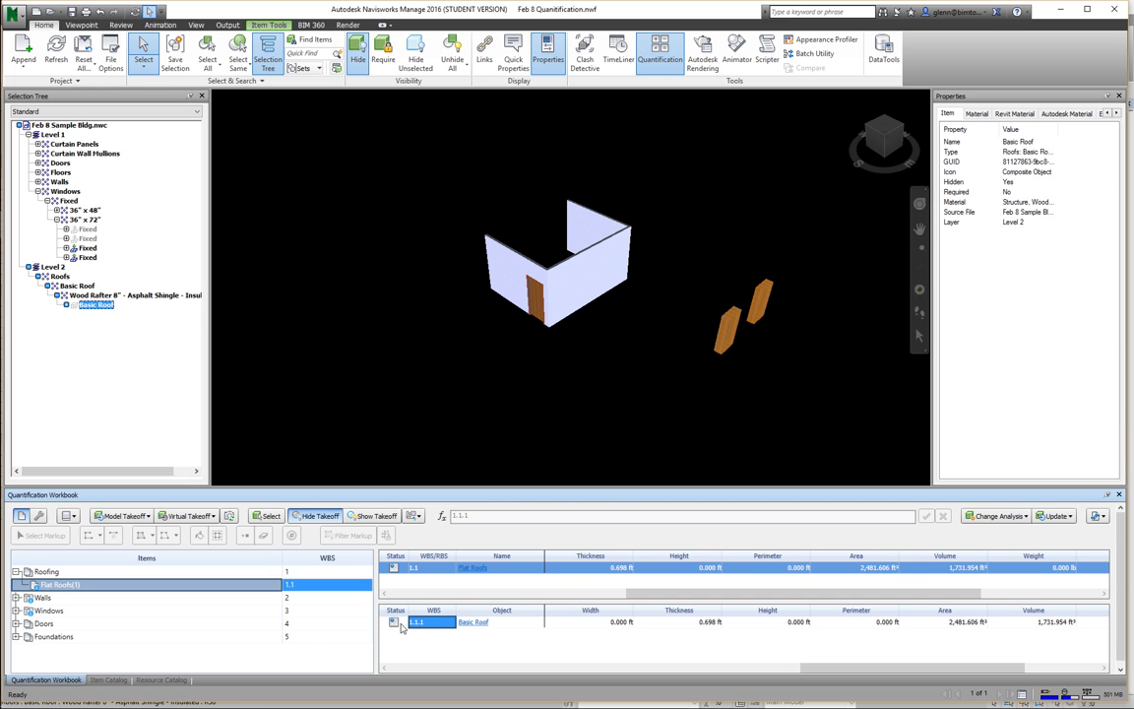
{"action": "key", "text": "Left"}
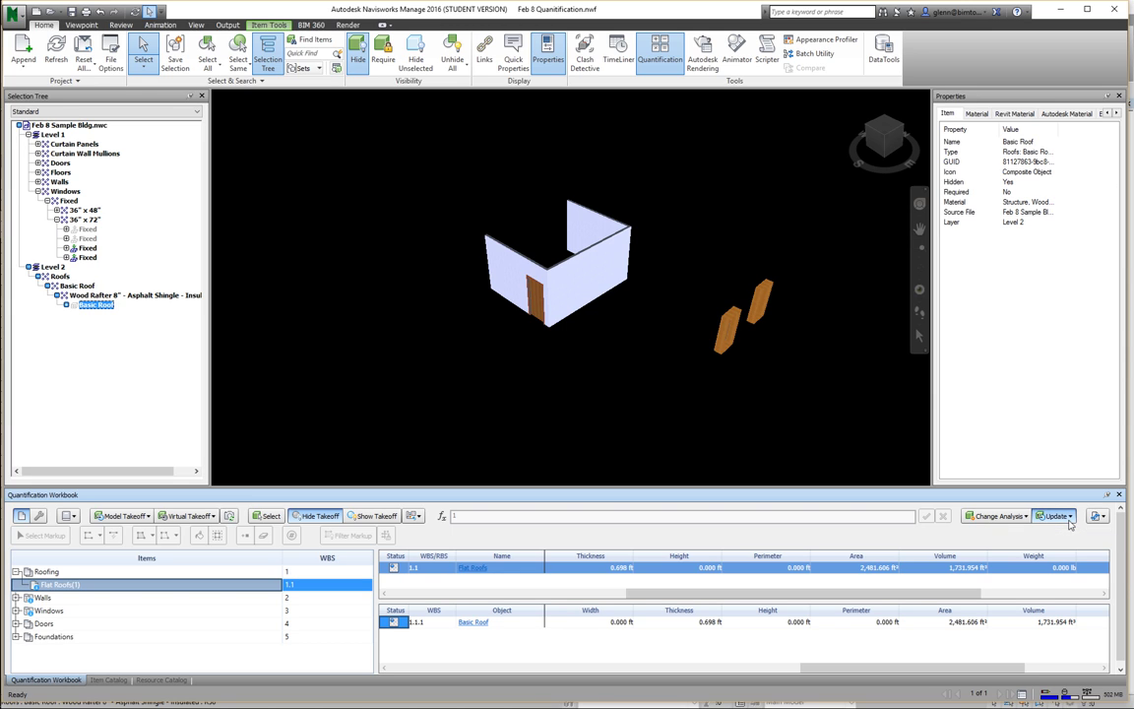
{"action": "left_click", "coordinate": [1069, 518]}
{"action": "left_click", "coordinate": [1042, 535]}
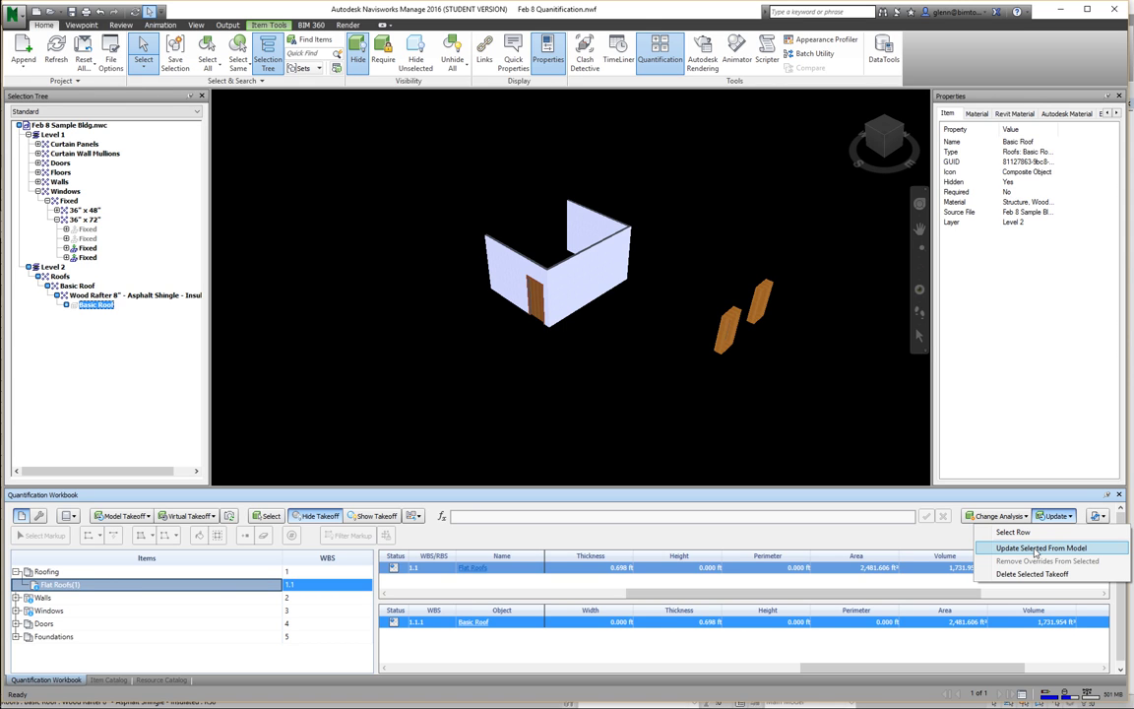
{"action": "left_click", "coordinate": [1035, 549]}
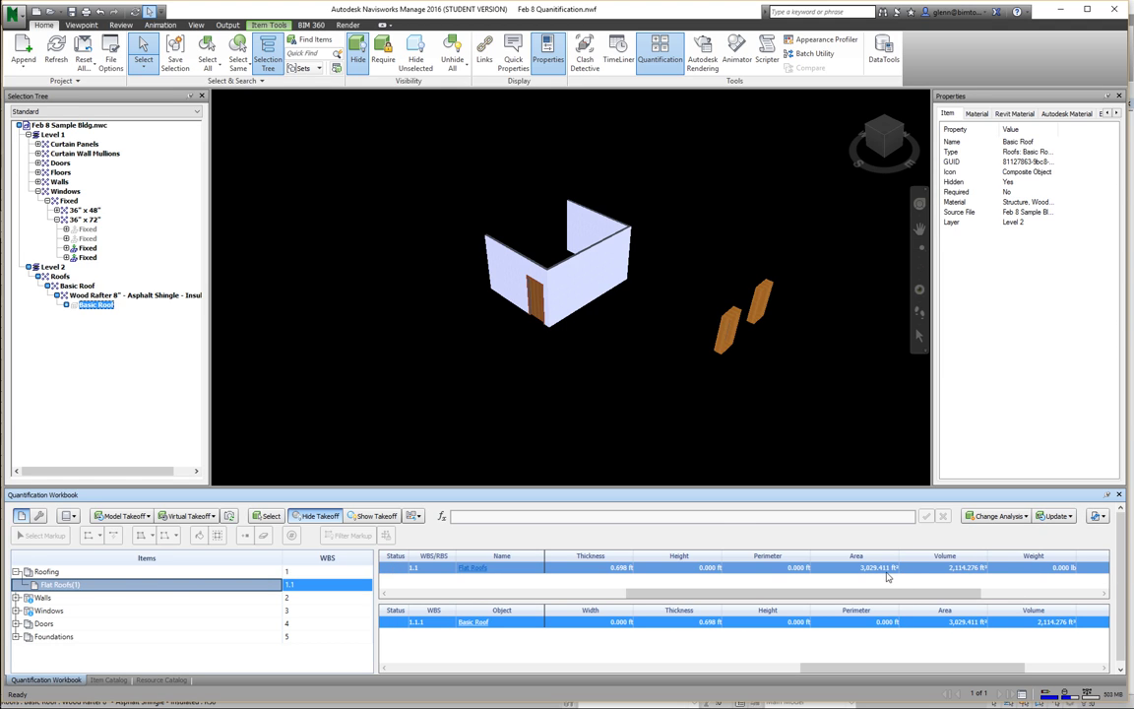
{"action": "left_click", "coordinate": [225, 584]}
{"action": "key", "text": "Escape"}
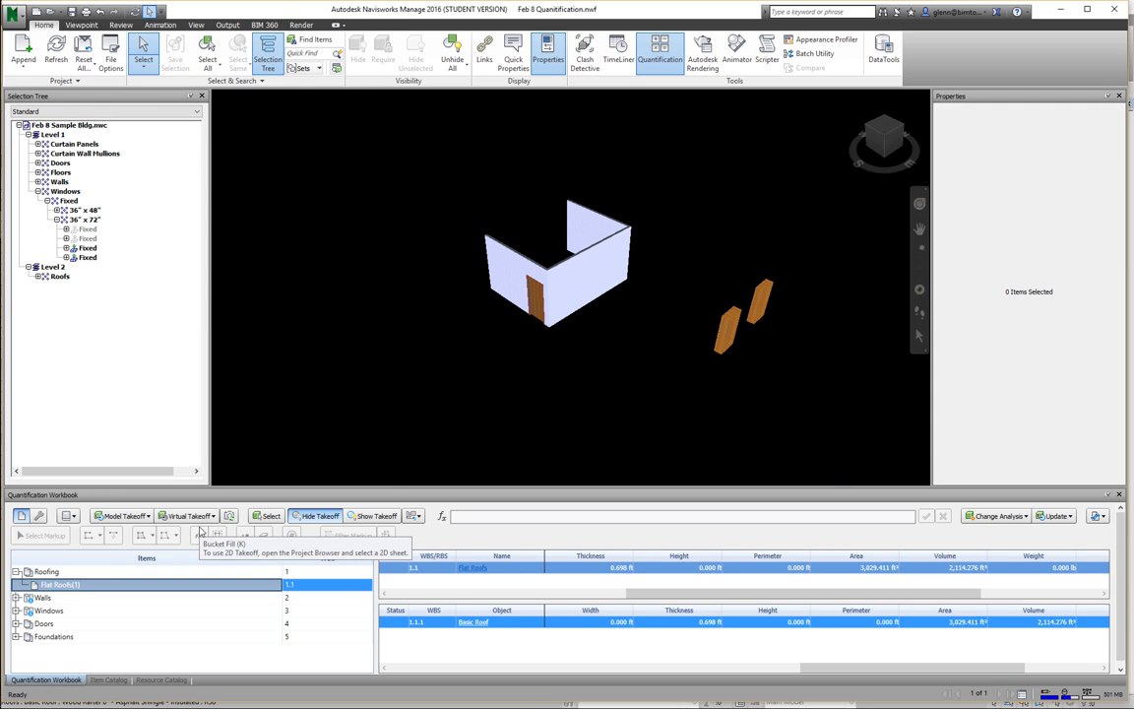
- Expand the Walls group in the takeoff and display the Brick Walls quantities
{"action": "left_click", "coordinate": [17, 598]}
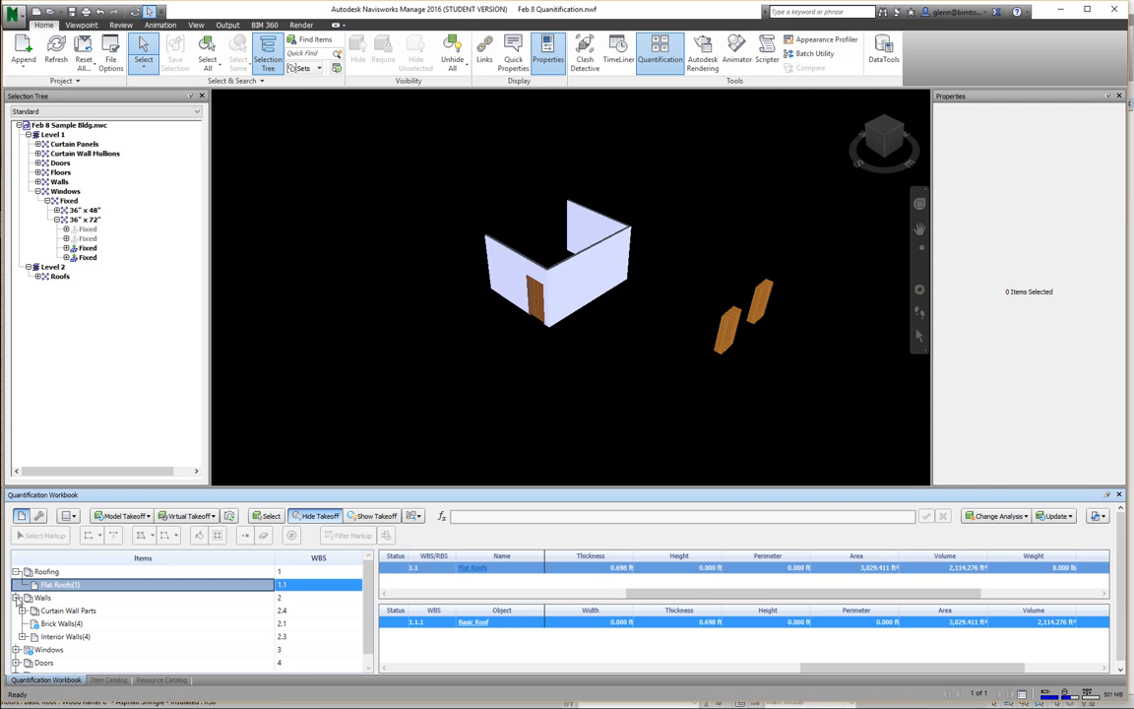
{"action": "left_click", "coordinate": [63, 624]}
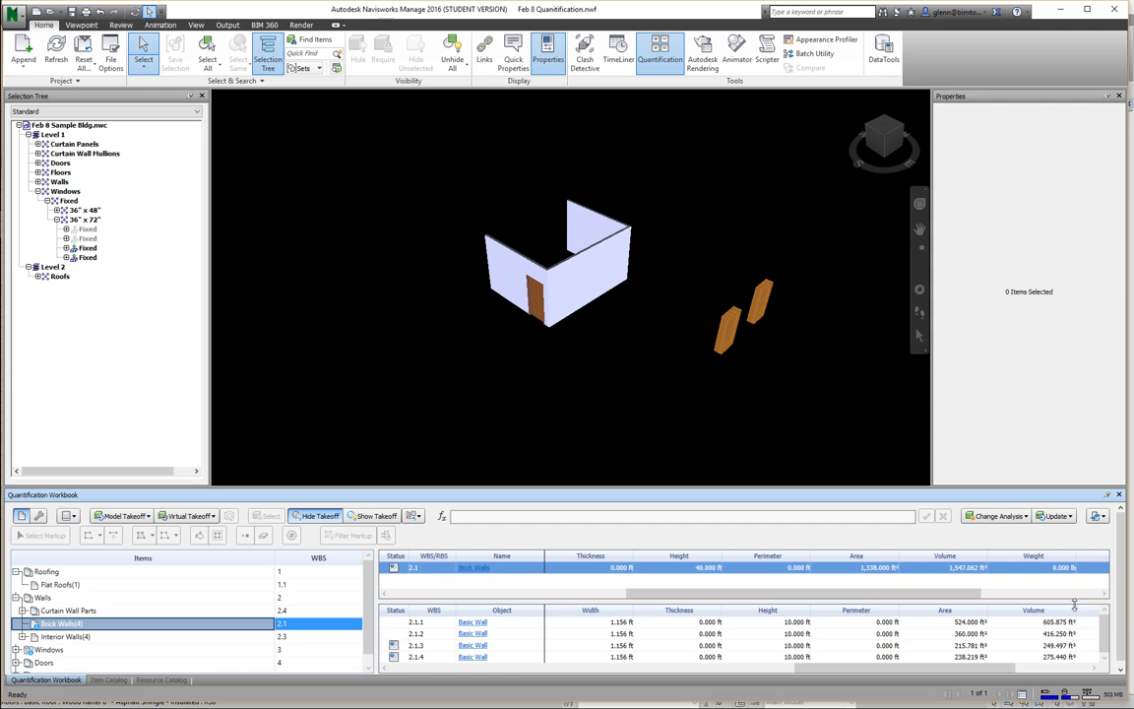
{"action": "left_click", "coordinate": [1120, 670]}
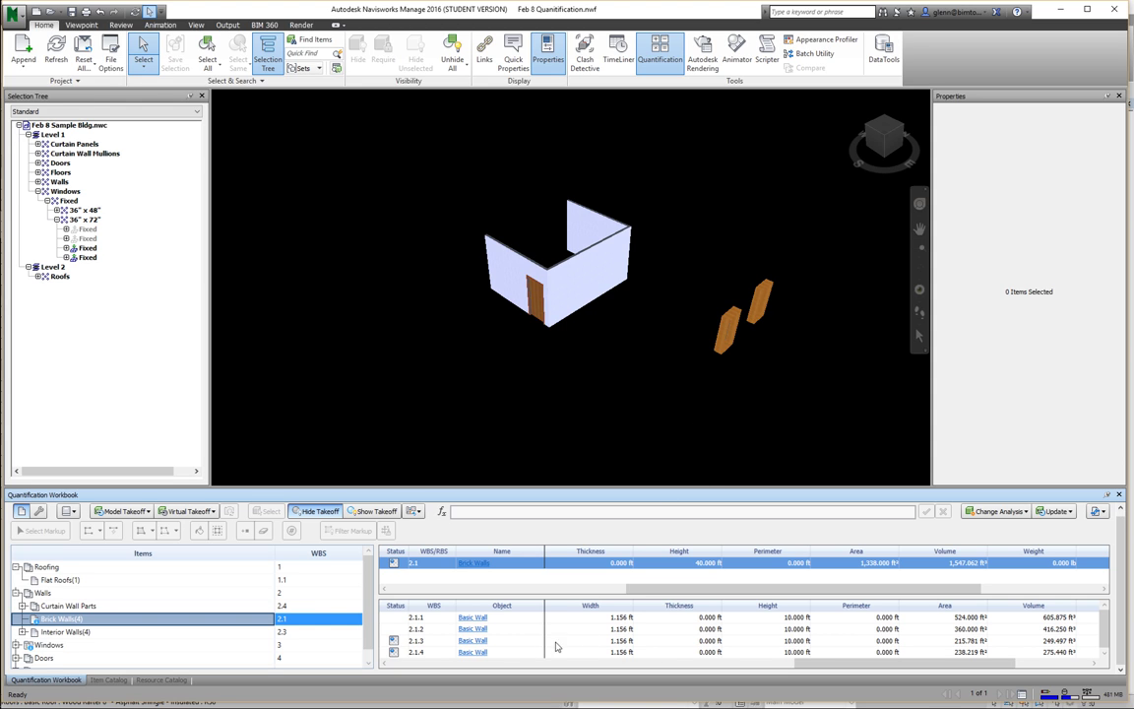
- Show the taken-off items and select brick wall 2.1.3 to locate it in the selection tree
{"action": "left_click", "coordinate": [418, 641]}
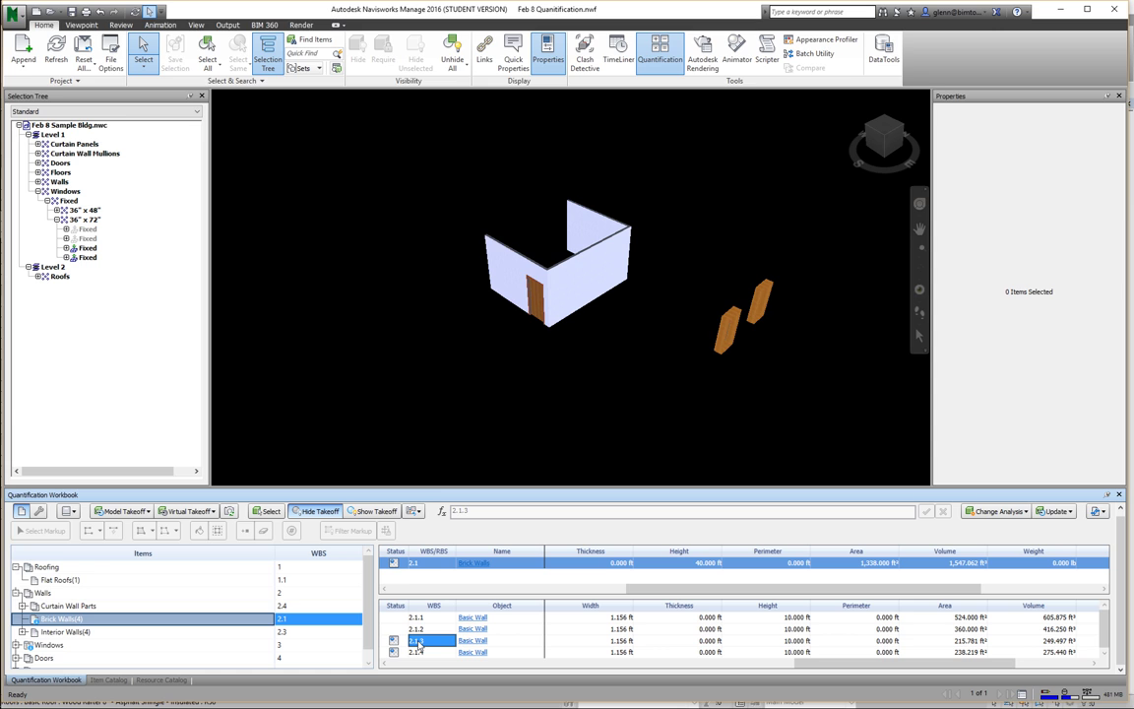
{"action": "left_click", "coordinate": [378, 511]}
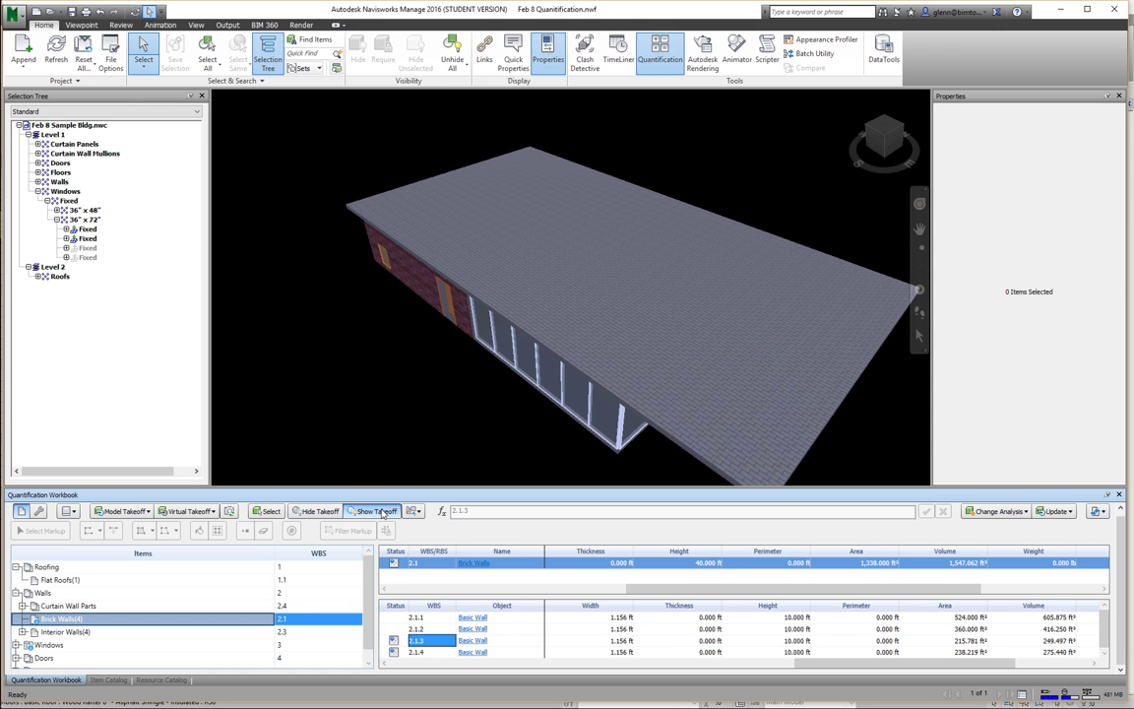
{"action": "left_click", "coordinate": [472, 642]}
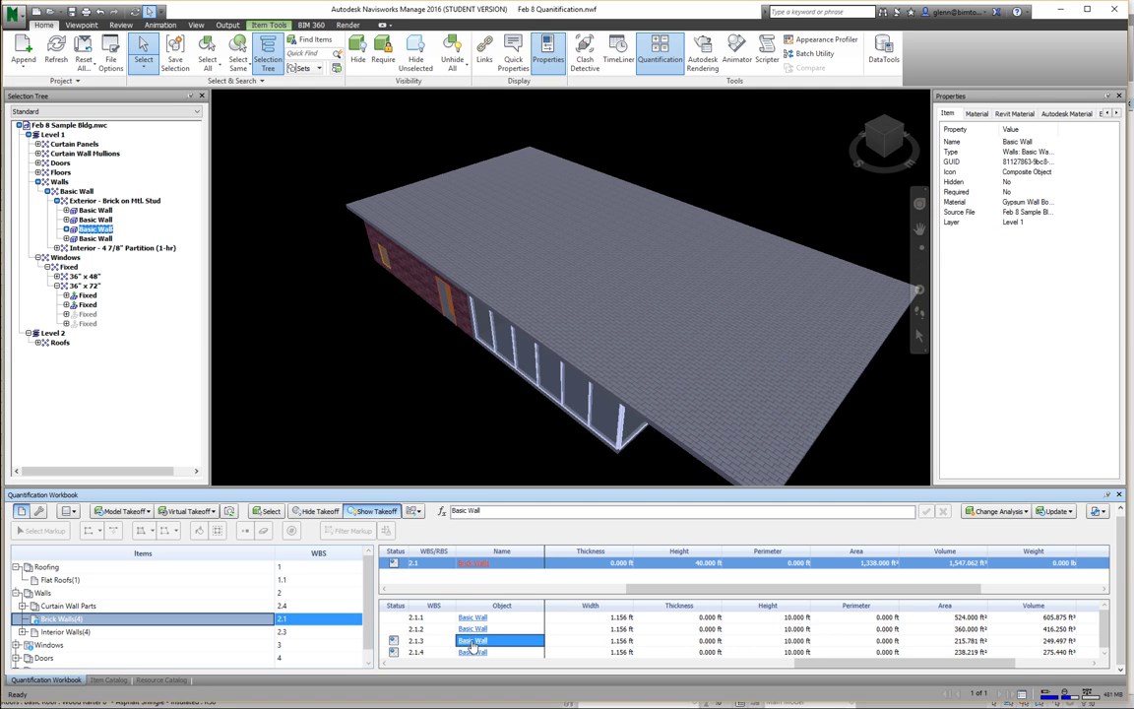
- Hide the taken-off items and locate brick wall 2.1.4 in the selection tree, leaving nothing selected
{"action": "left_click", "coordinate": [316, 519]}
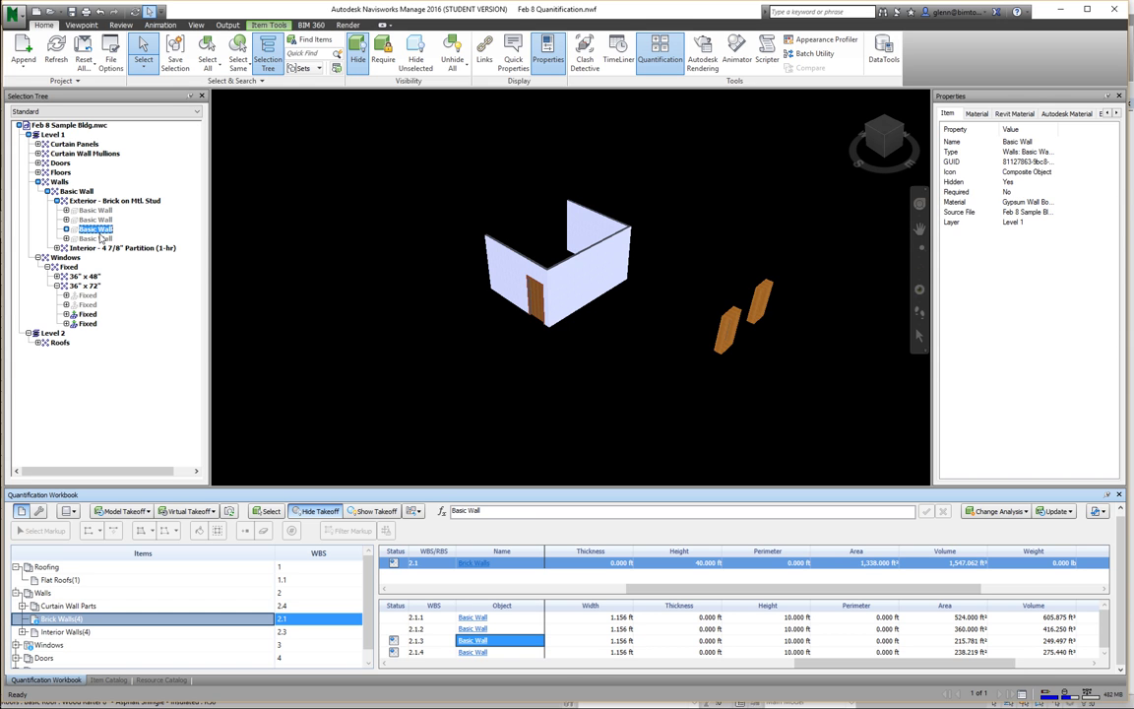
{"action": "left_click", "coordinate": [482, 655]}
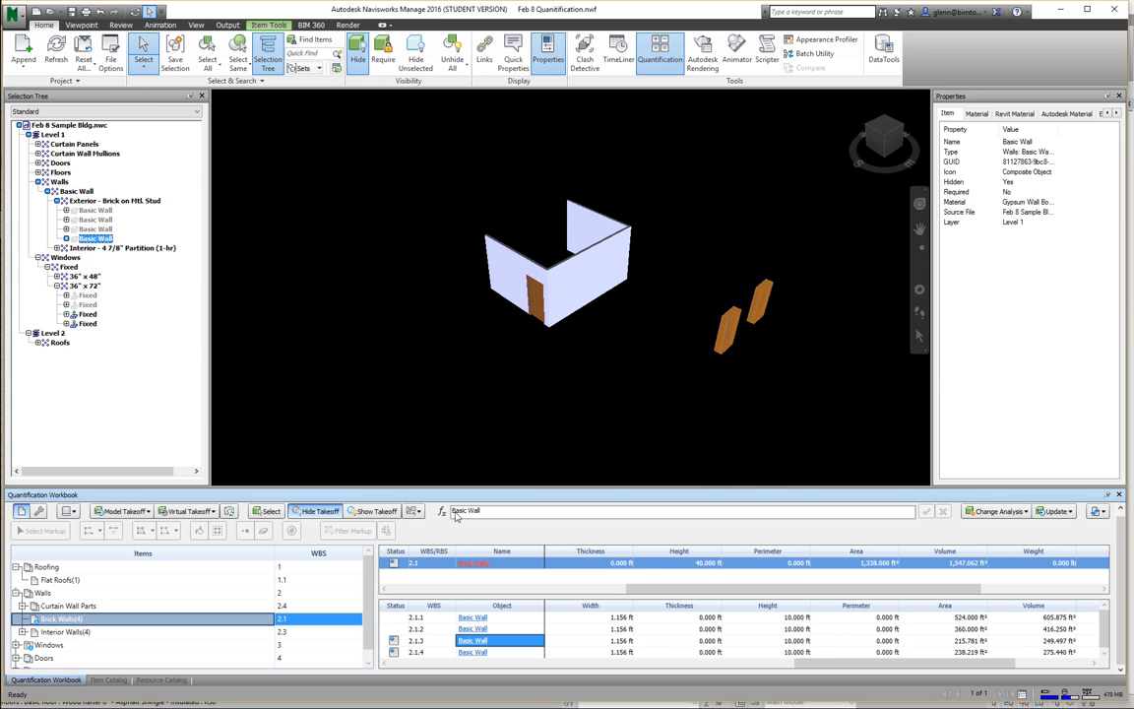
{"action": "left_click", "coordinate": [412, 466]}
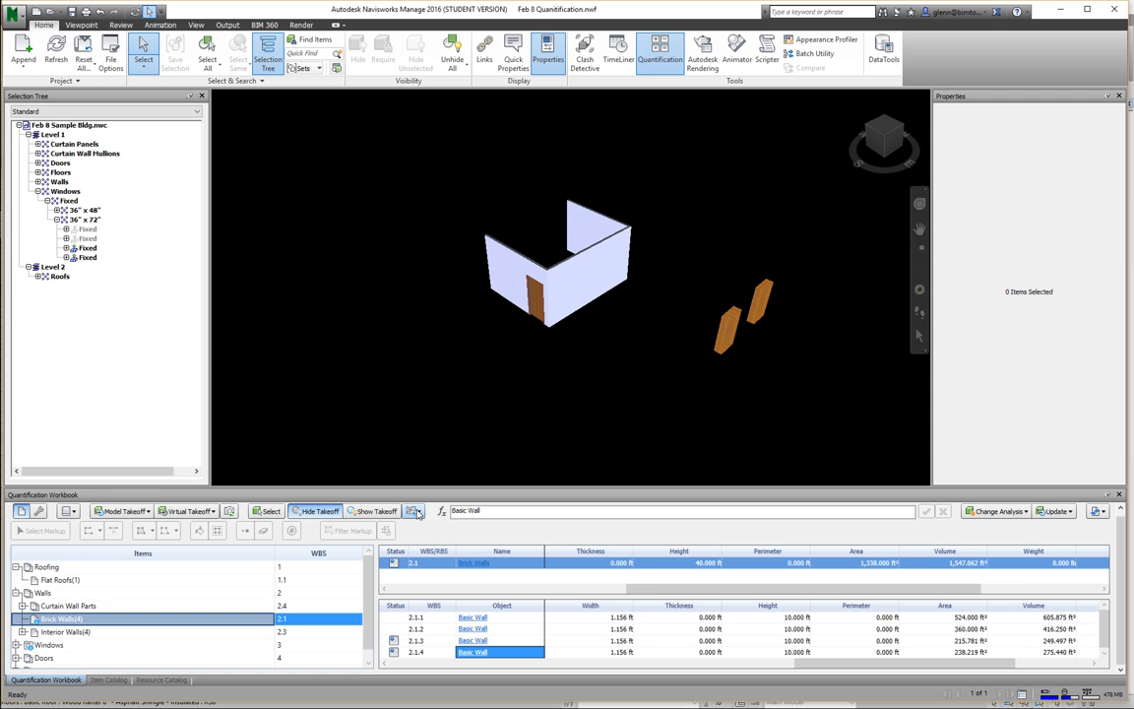
- Reapply the original model appearance and turn off takeoff hiding to display the whole building
{"action": "left_click", "coordinate": [414, 516]}
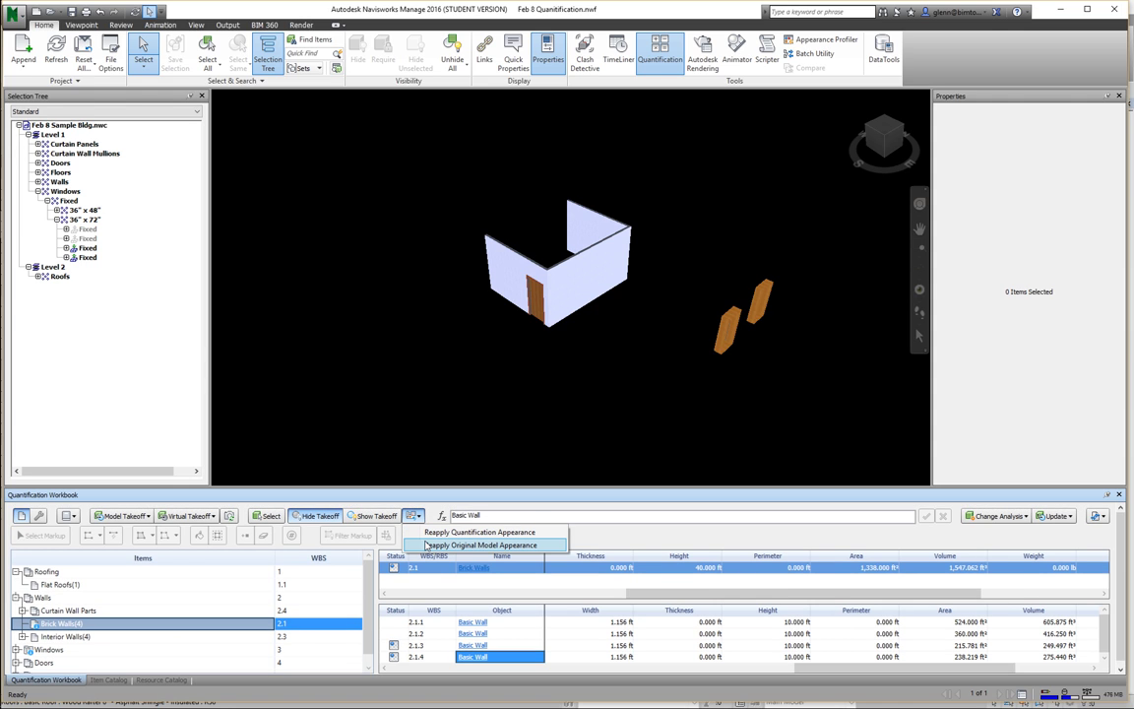
{"action": "left_click", "coordinate": [427, 545]}
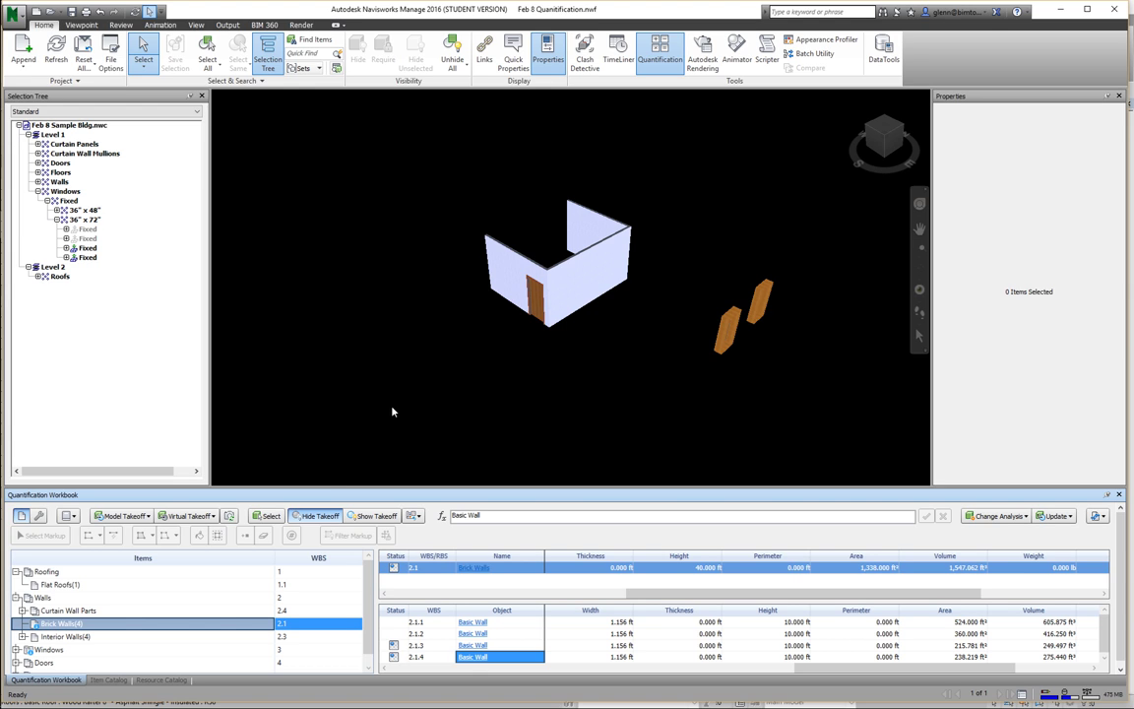
{"action": "left_click", "coordinate": [315, 521]}
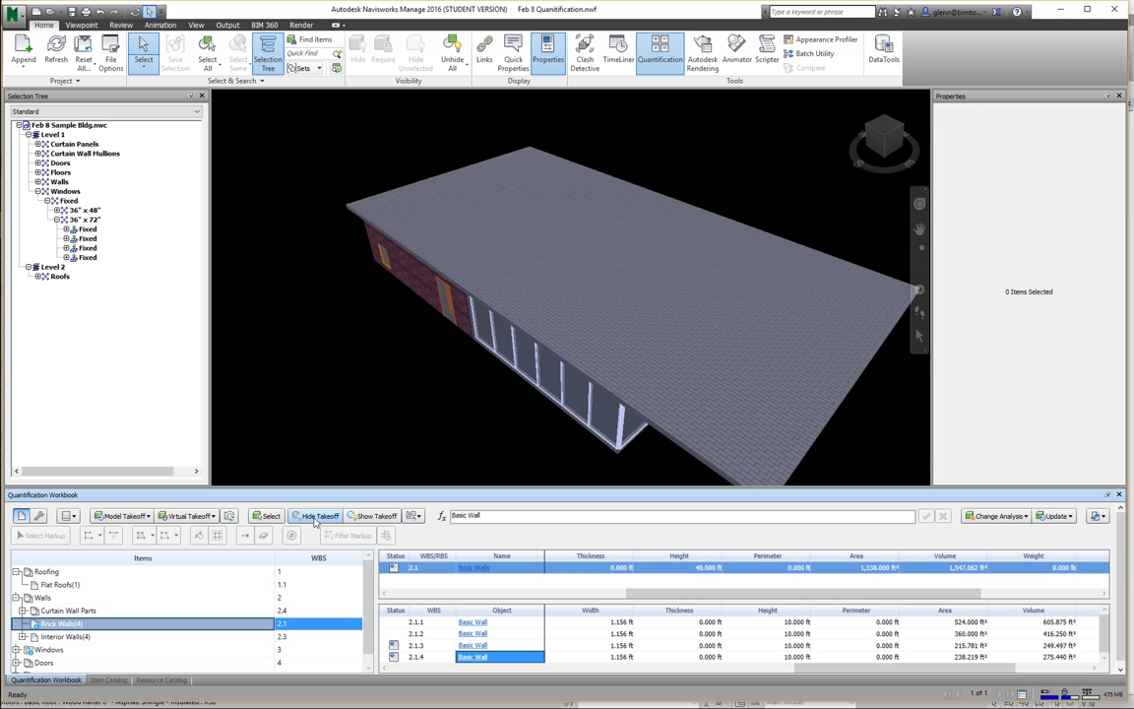
- Select brick wall 2.1.3 in the model and isolate it by hiding all unselected items
{"action": "left_click", "coordinate": [87, 248]}
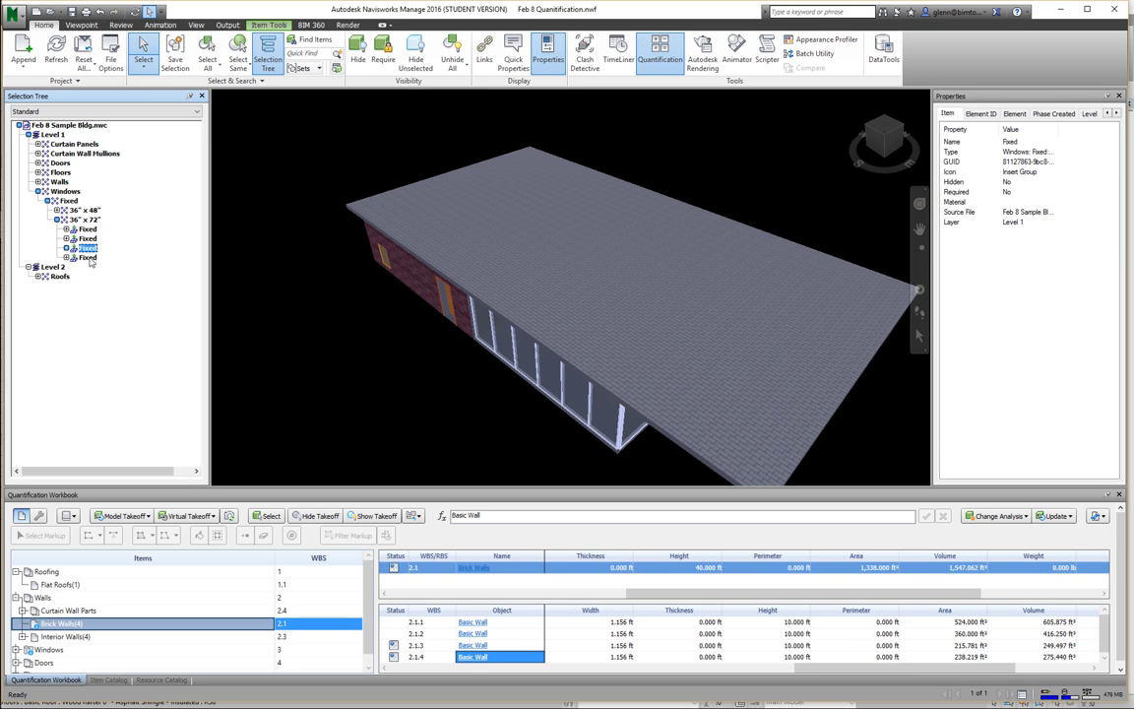
{"action": "left_click", "coordinate": [87, 257]}
{"action": "left_click", "coordinate": [474, 644]}
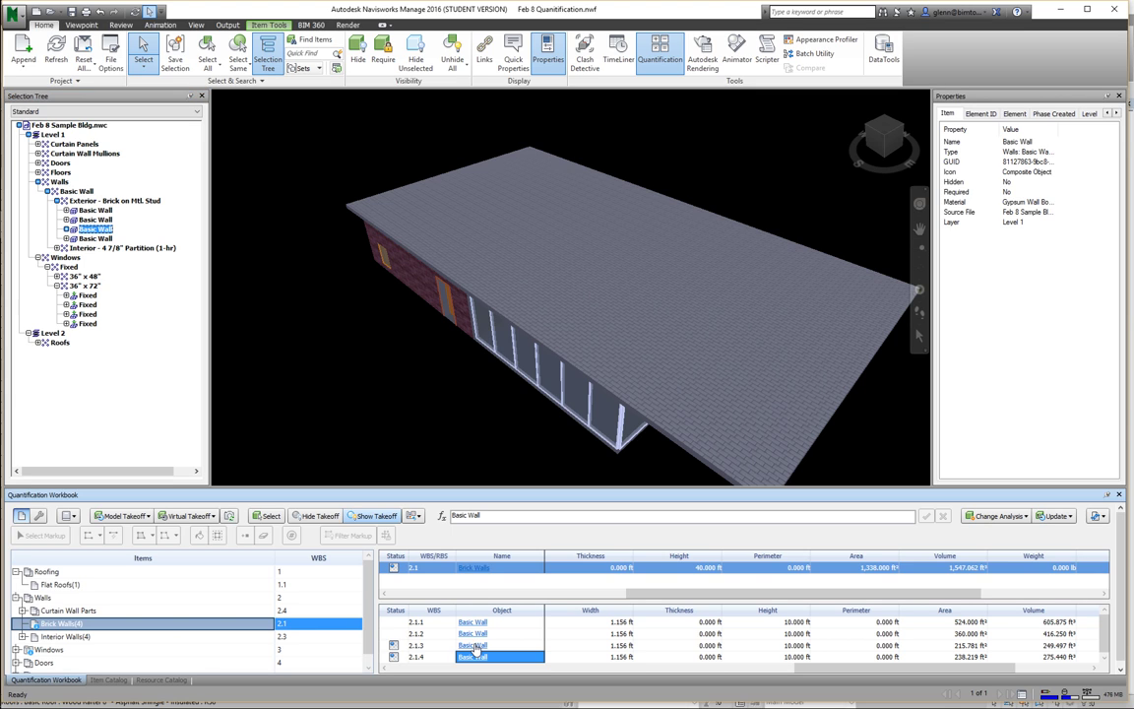
{"action": "left_click", "coordinate": [101, 230]}
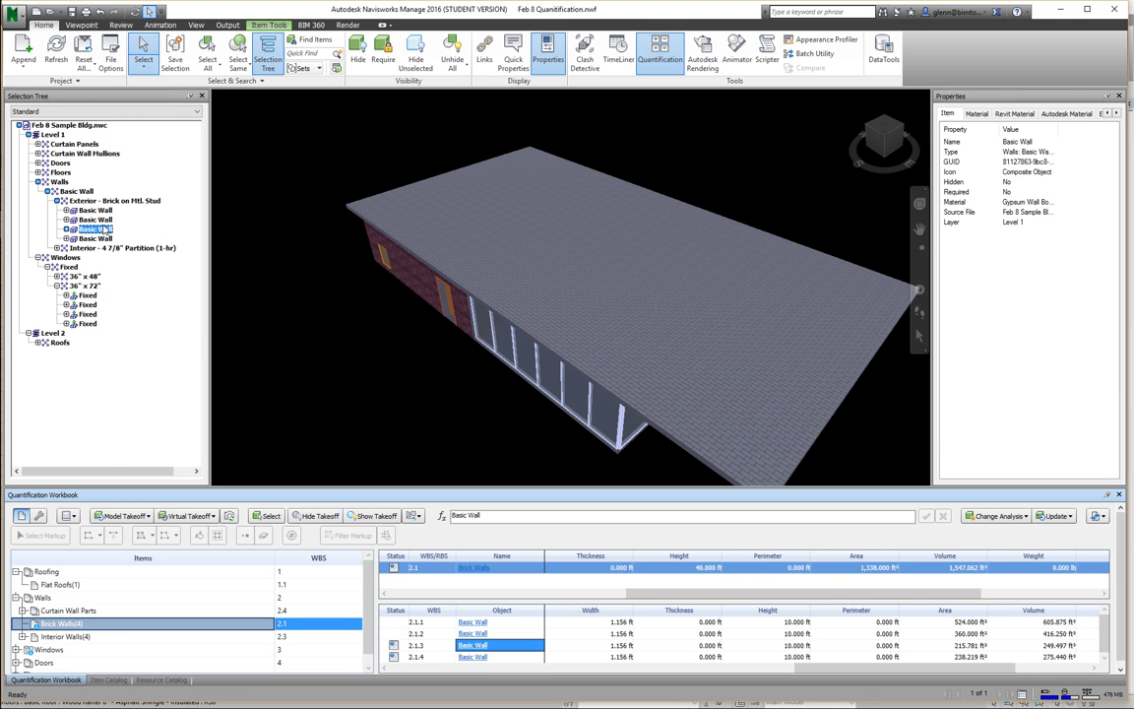
{"action": "right_click", "coordinate": [106, 228]}
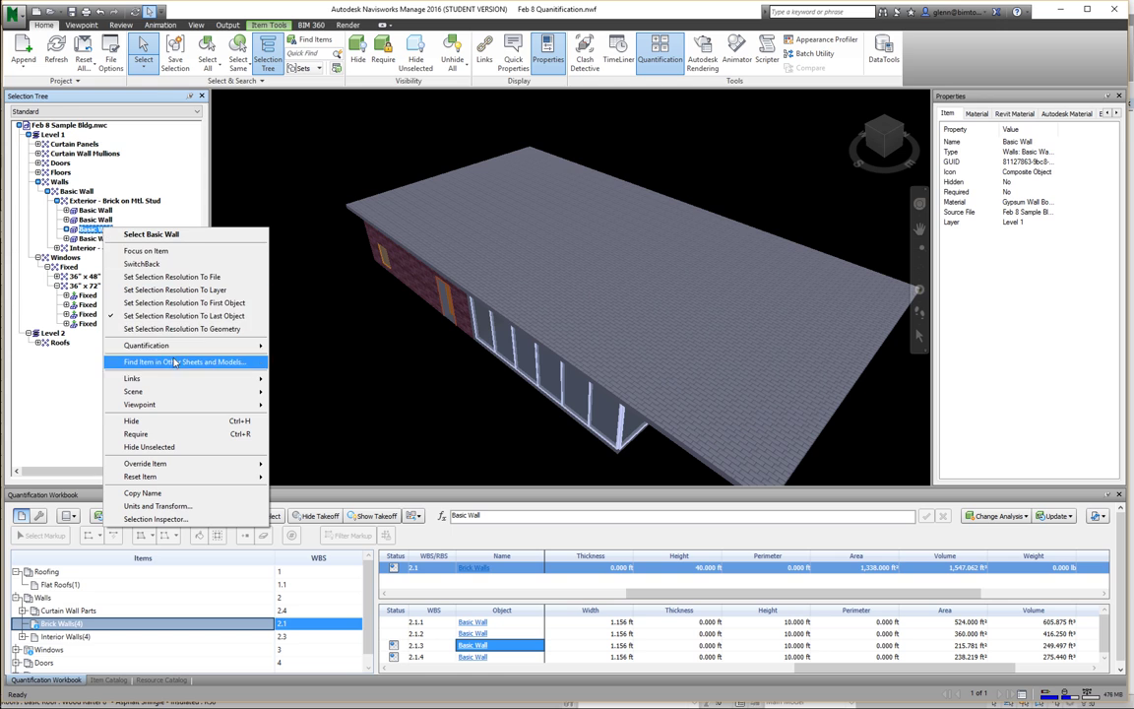
{"action": "left_click", "coordinate": [166, 450]}
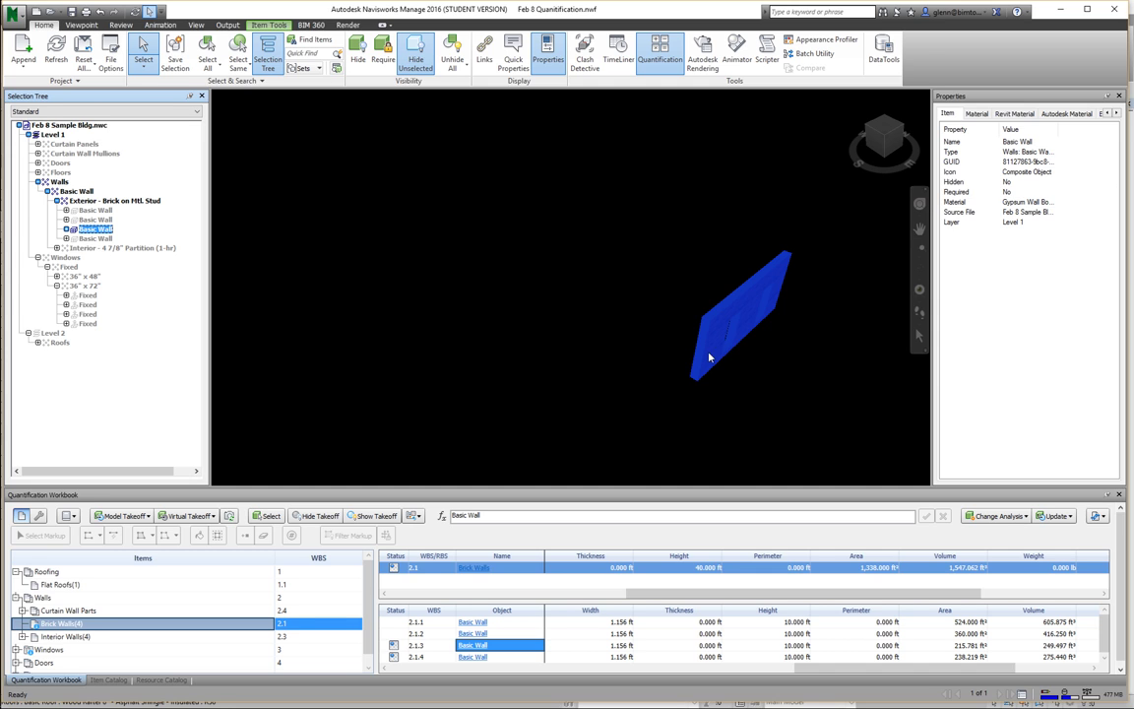
- Isolate brick wall 2.1.4 in the model by hiding everything unselected and unhiding the wall, then clear the selection
{"action": "left_click", "coordinate": [473, 656]}
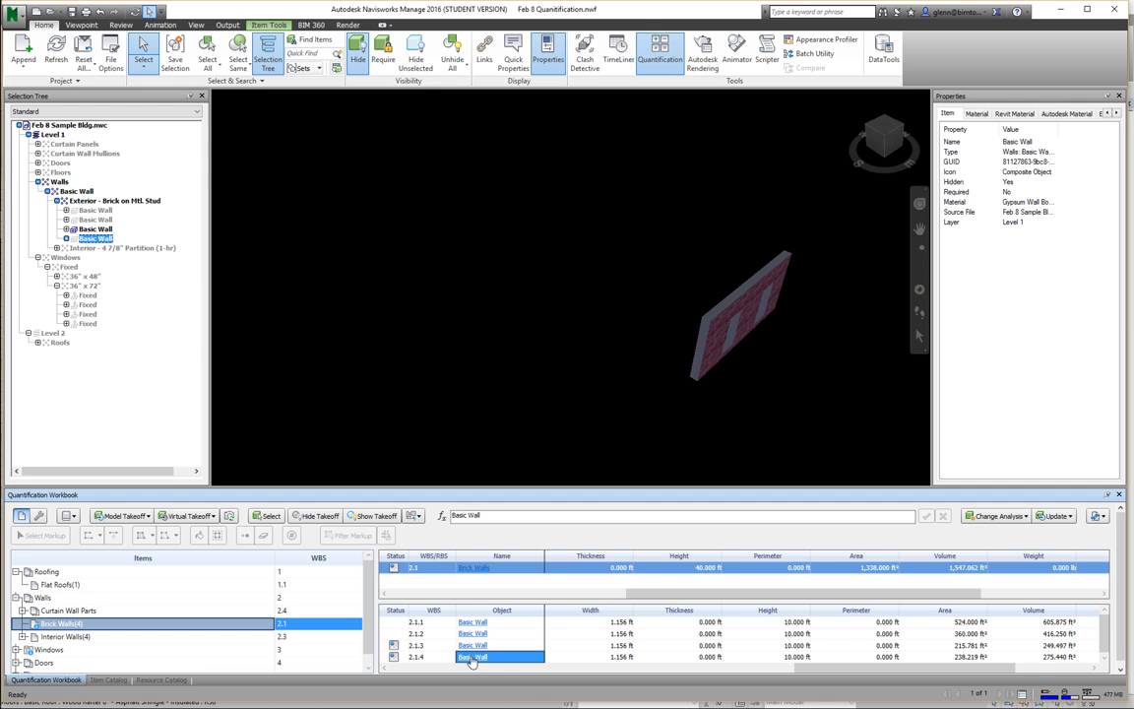
{"action": "right_click", "coordinate": [98, 244]}
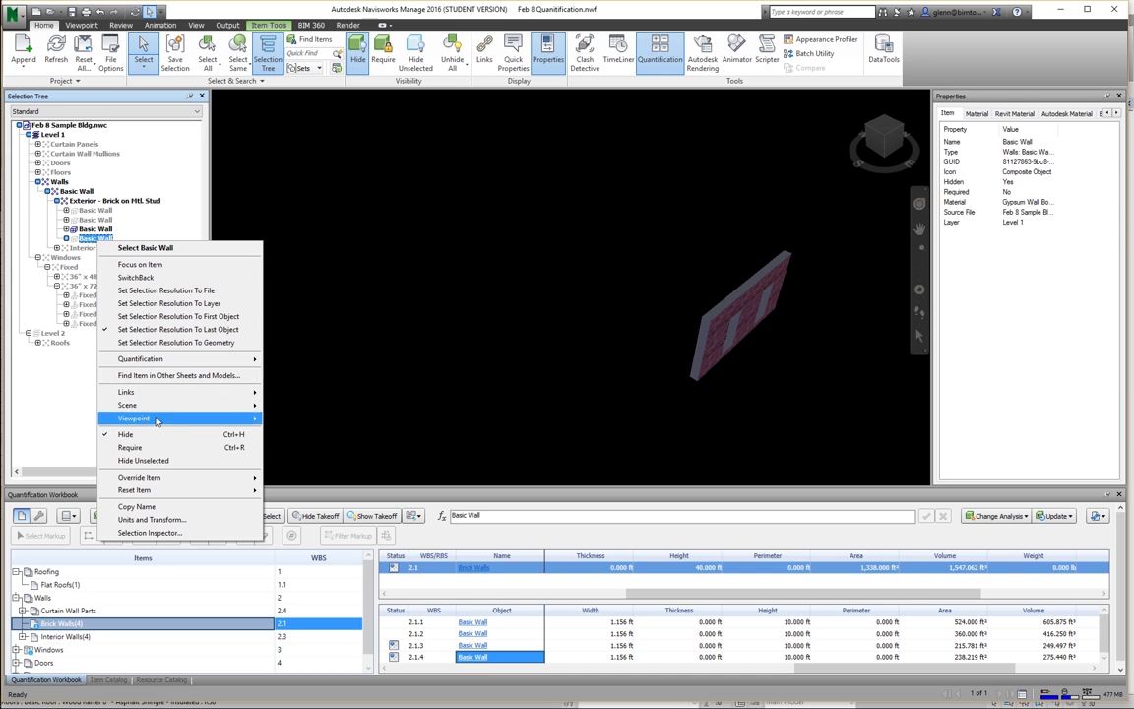
{"action": "left_click", "coordinate": [154, 459]}
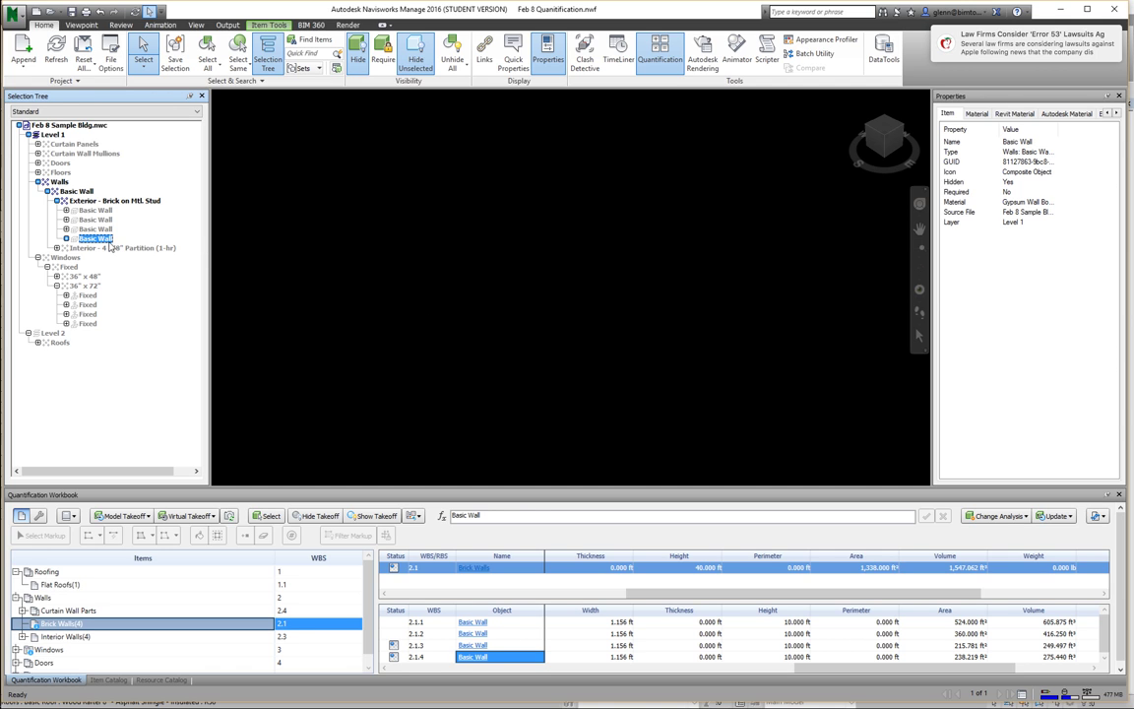
{"action": "right_click", "coordinate": [106, 242]}
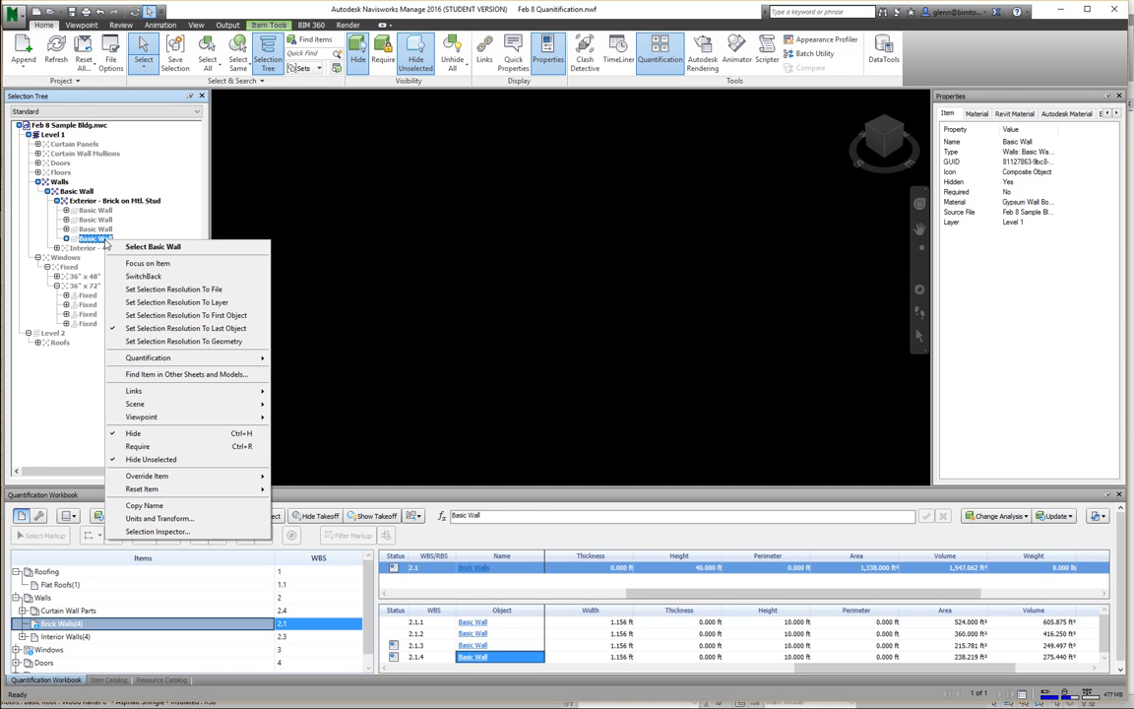
{"action": "left_click", "coordinate": [148, 433]}
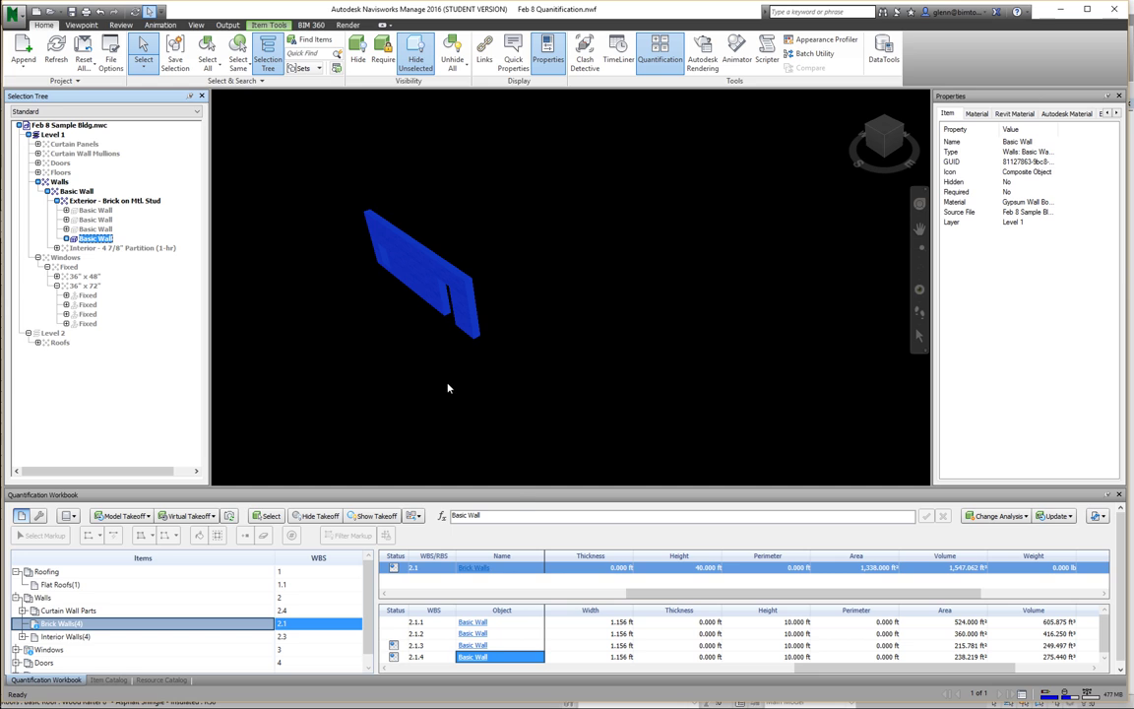
{"action": "key", "text": "Escape"}
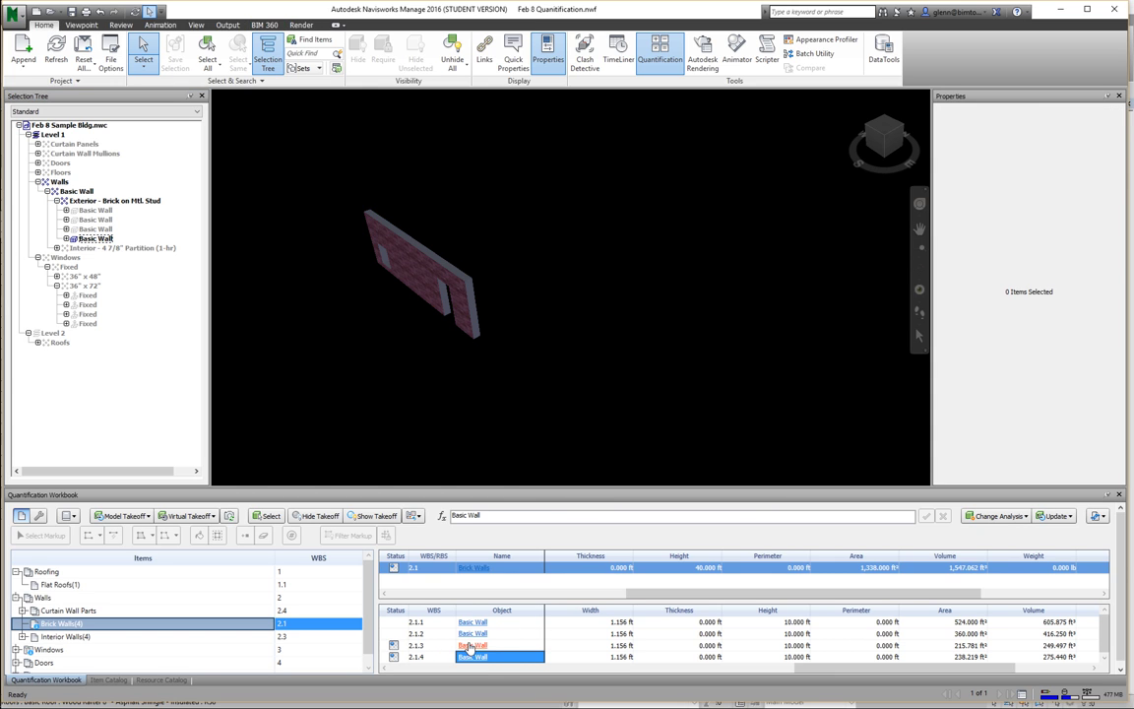
- Update the takeoff quantities of brick walls 2.1.3 and 2.1.4 together from the model
{"action": "left_click", "coordinate": [471, 645]}
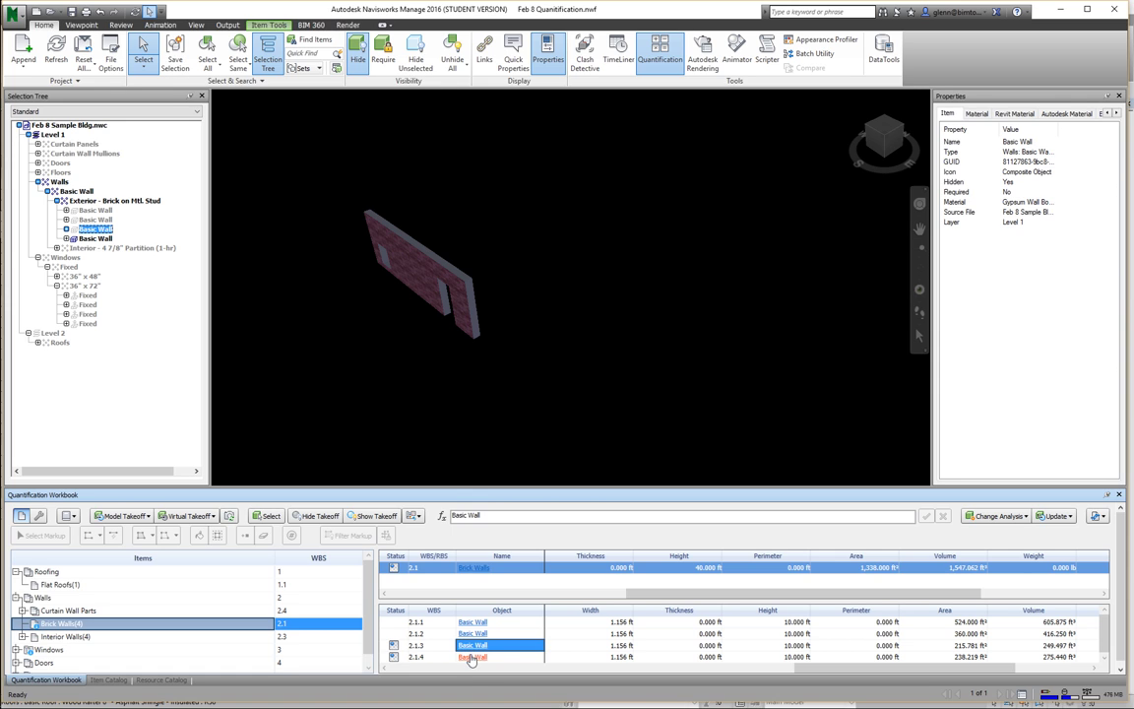
{"action": "left_click", "coordinate": [474, 657], "text": "ctrl"}
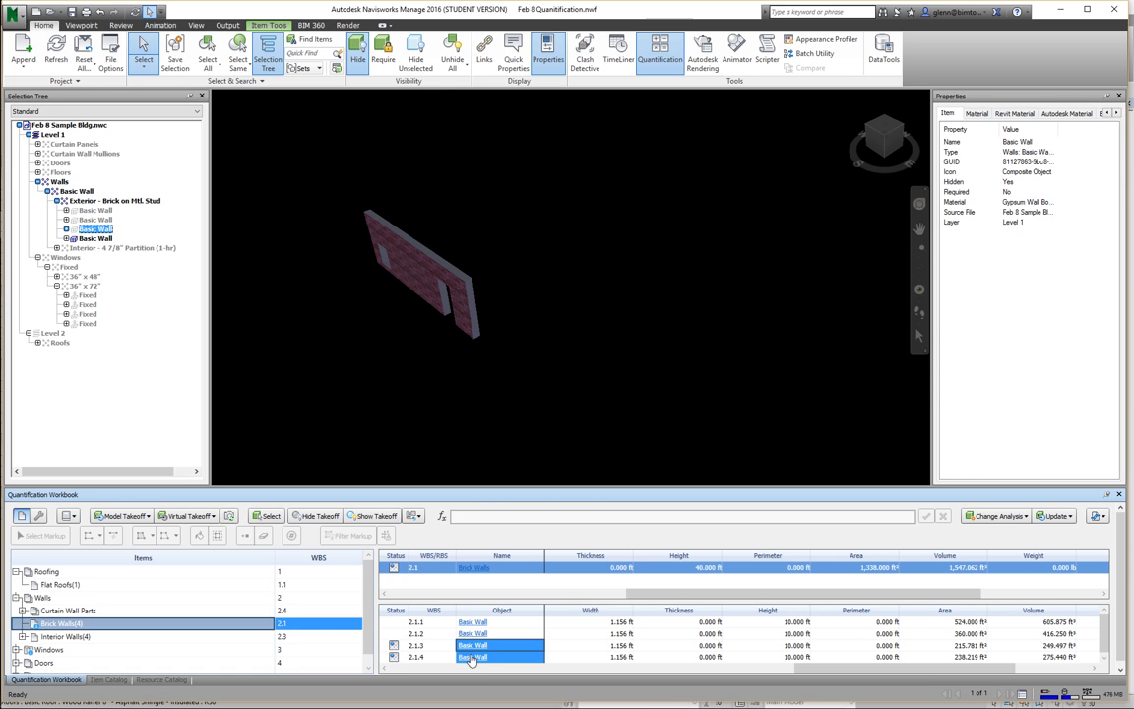
{"action": "left_click", "coordinate": [1066, 520]}
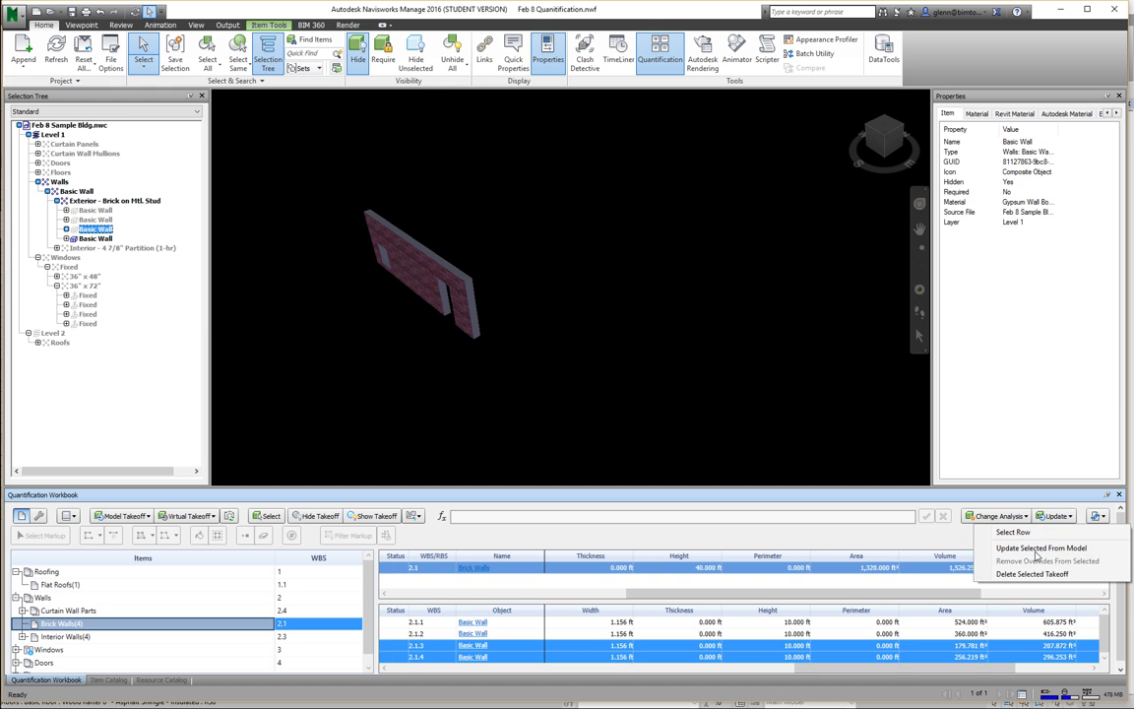
{"action": "left_click", "coordinate": [1034, 548]}
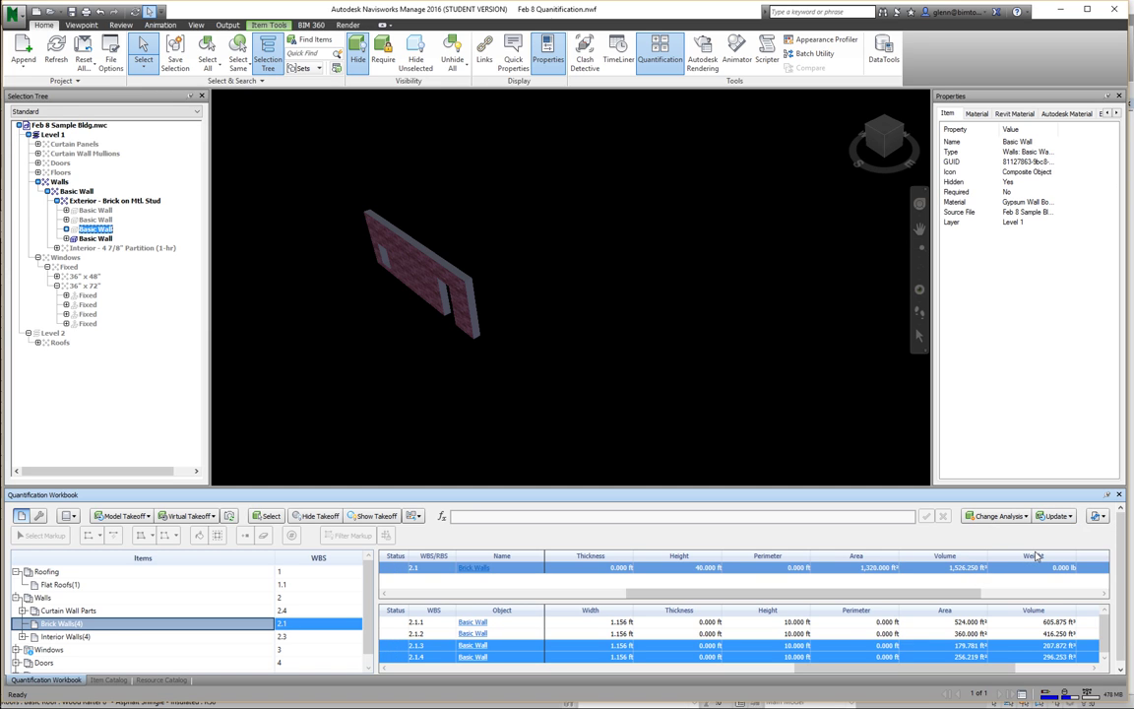
- Check the takeoff status of window 3.1.1 under Big Windows and delete that takeoff
{"action": "left_click", "coordinate": [47, 650]}
{"action": "left_click", "coordinate": [17, 651]}
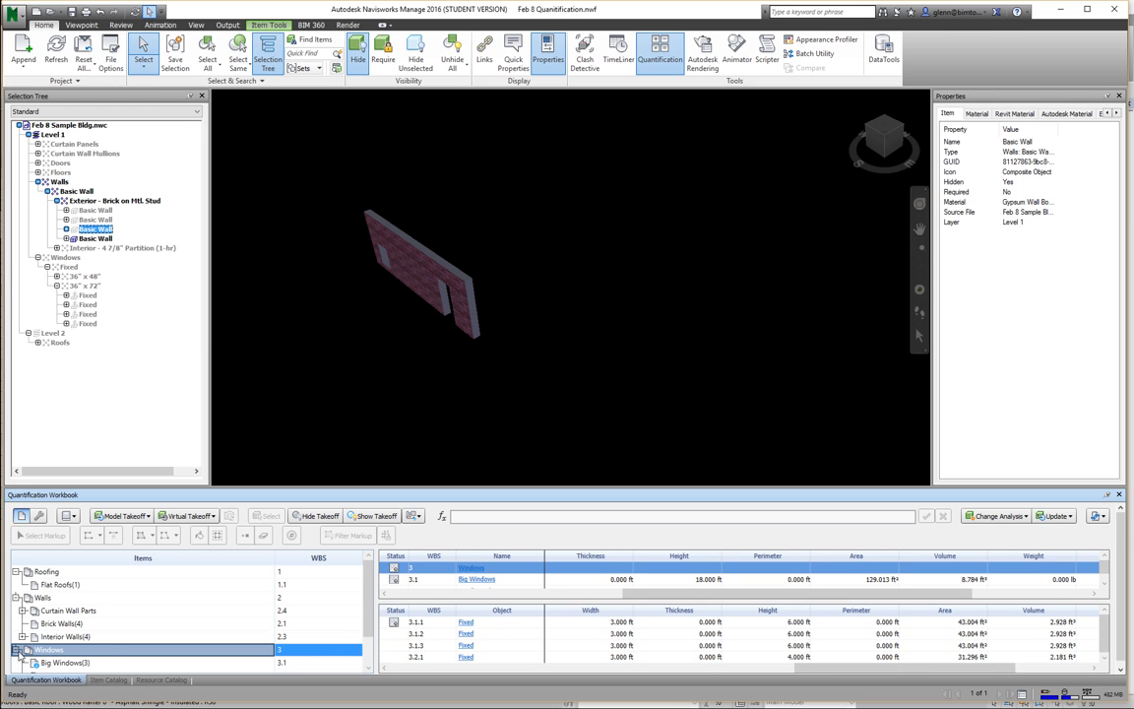
{"action": "left_click", "coordinate": [369, 668]}
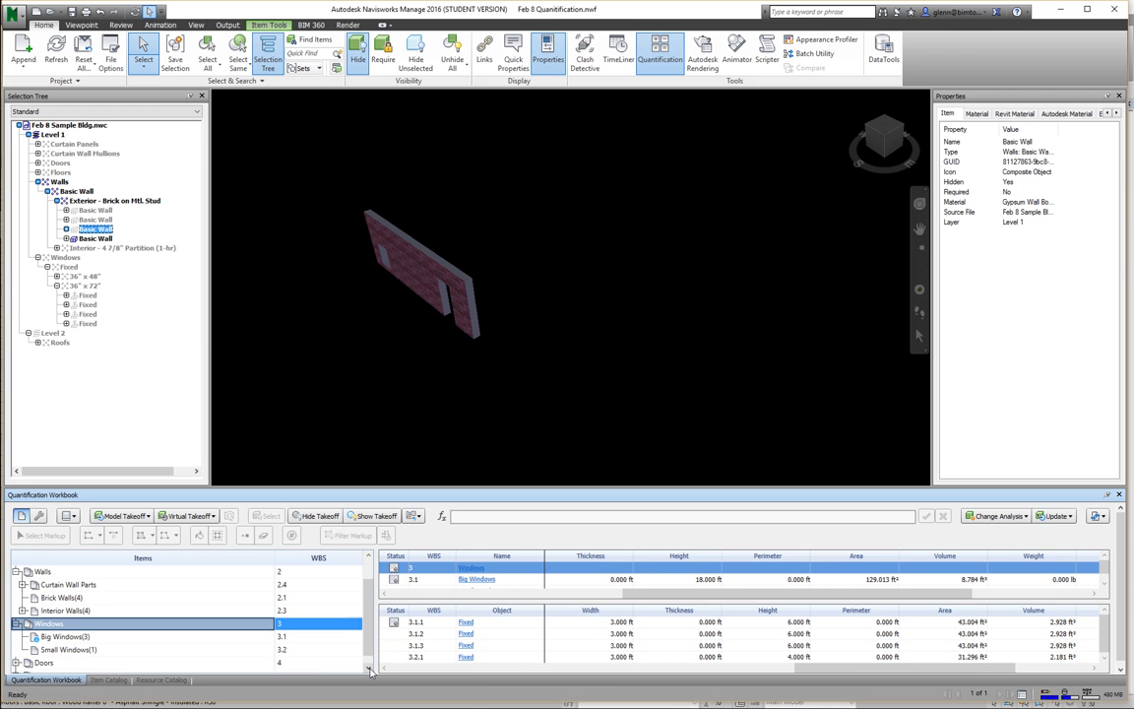
{"action": "left_click", "coordinate": [86, 628]}
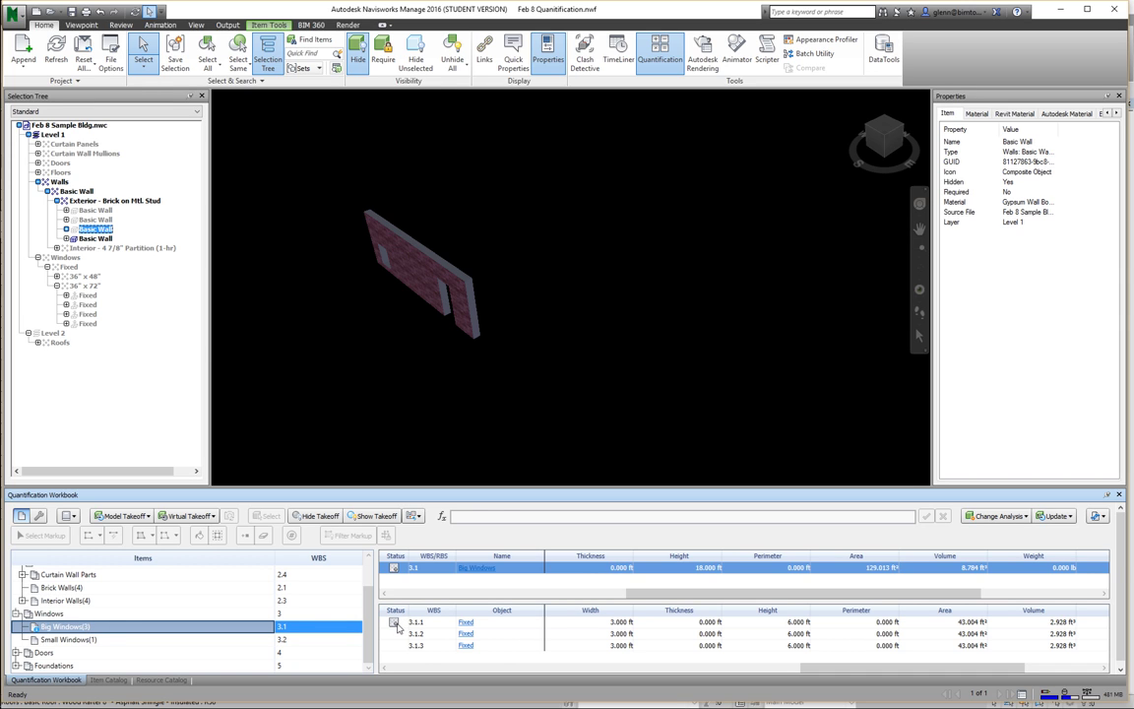
{"action": "mouse_move", "coordinate": [396, 630]}
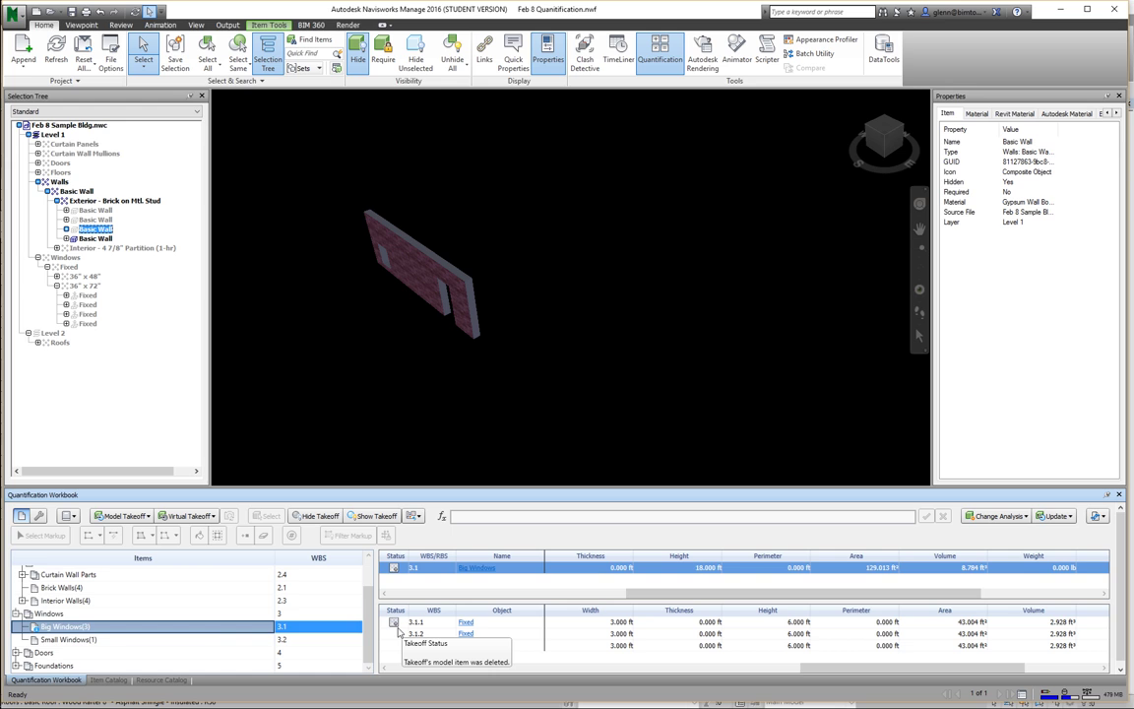
{"action": "left_click", "coordinate": [414, 624]}
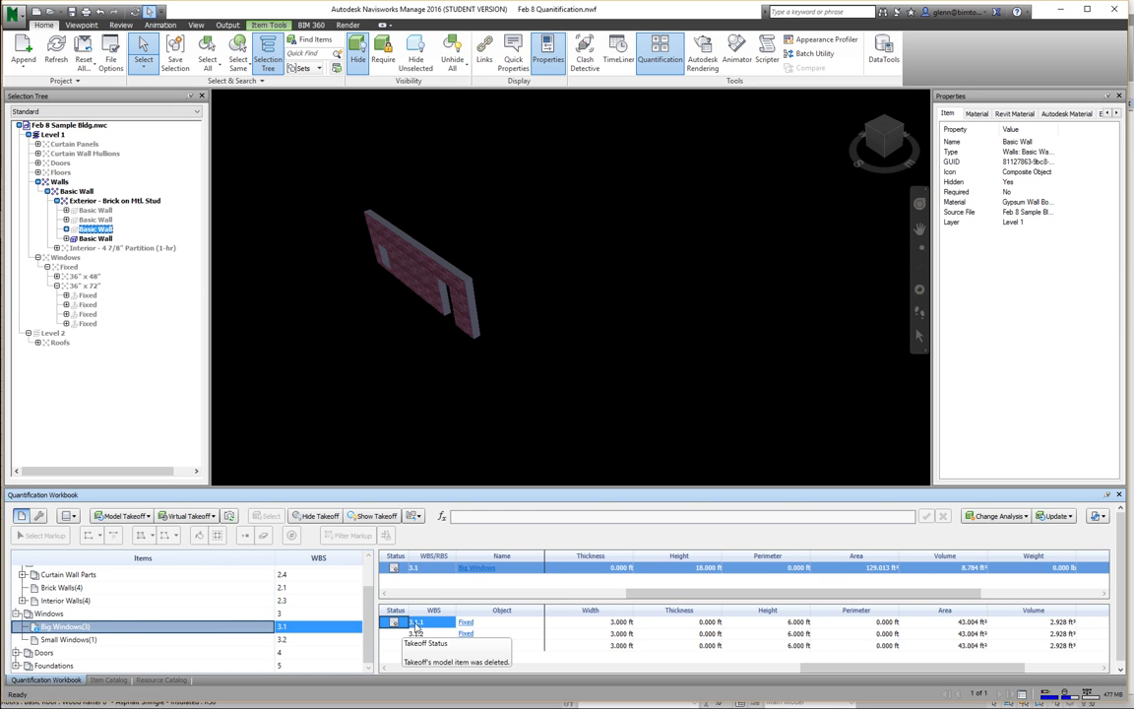
{"action": "left_click", "coordinate": [391, 623]}
{"action": "left_click", "coordinate": [1065, 521]}
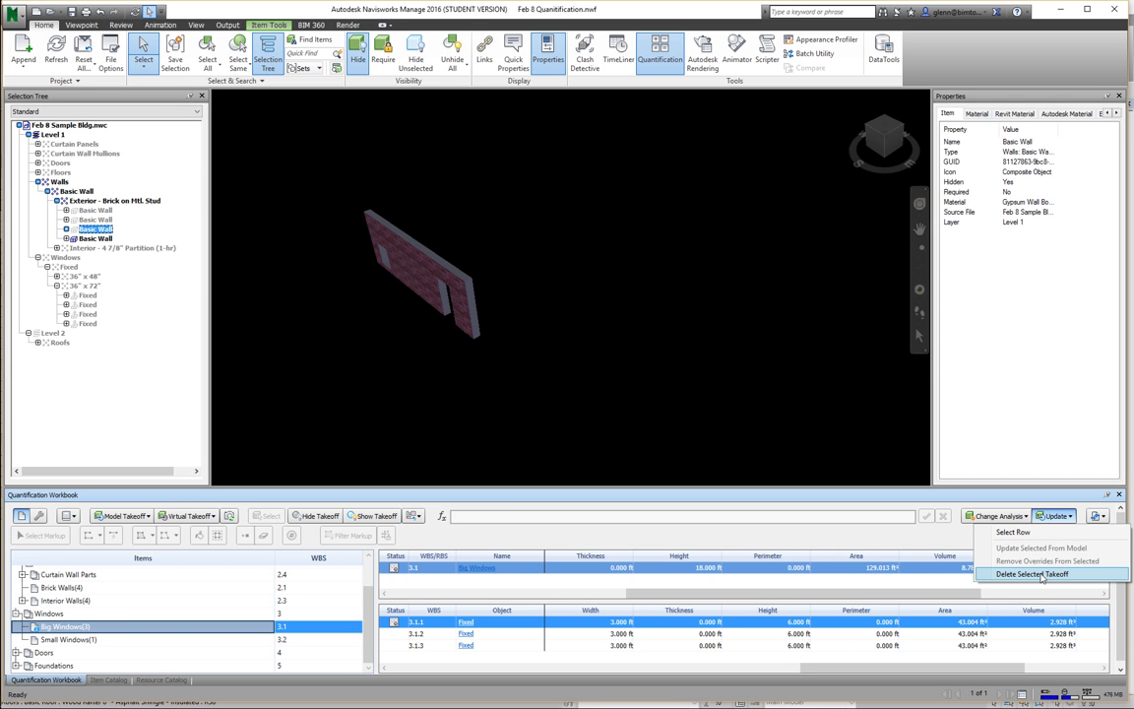
{"action": "left_click", "coordinate": [1032, 574]}
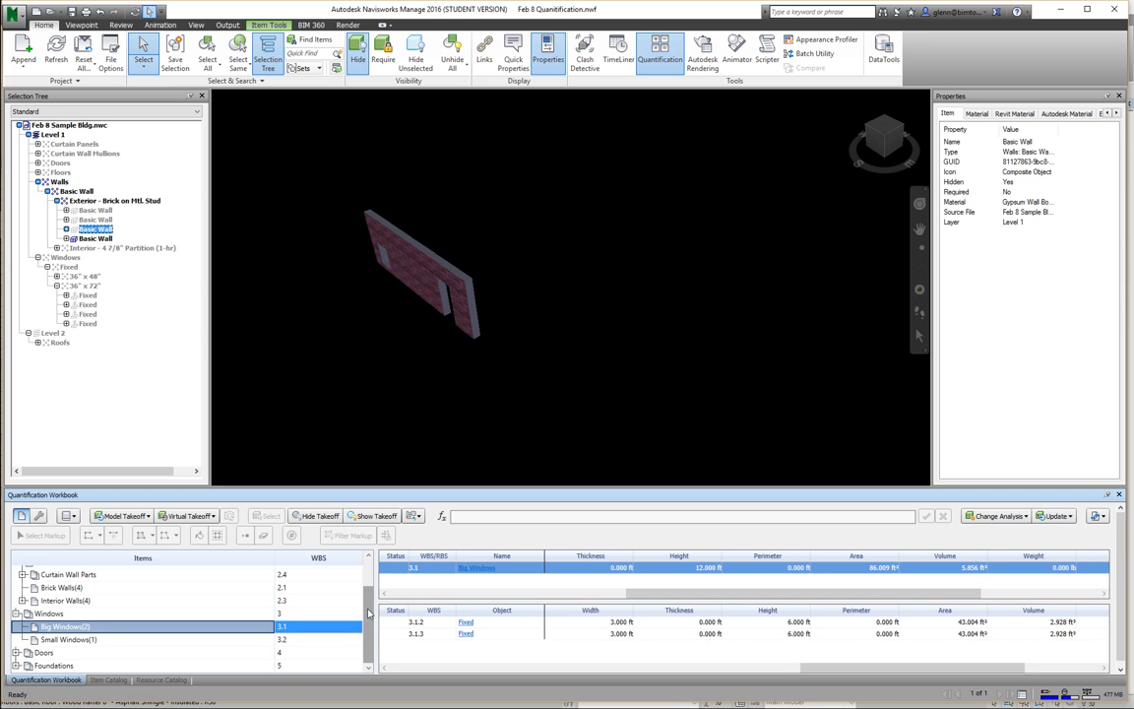
- Unhide all model items and reapply takeoff hiding to isolate the elements not yet quantified
{"action": "scroll", "coordinate": [369, 586], "scroll_direction": "up", "scroll_amount": 1}
{"action": "scroll", "coordinate": [370, 587], "scroll_direction": "up", "scroll_amount": 1}
{"action": "scroll", "coordinate": [365, 626], "scroll_direction": "down", "scroll_amount": 3}
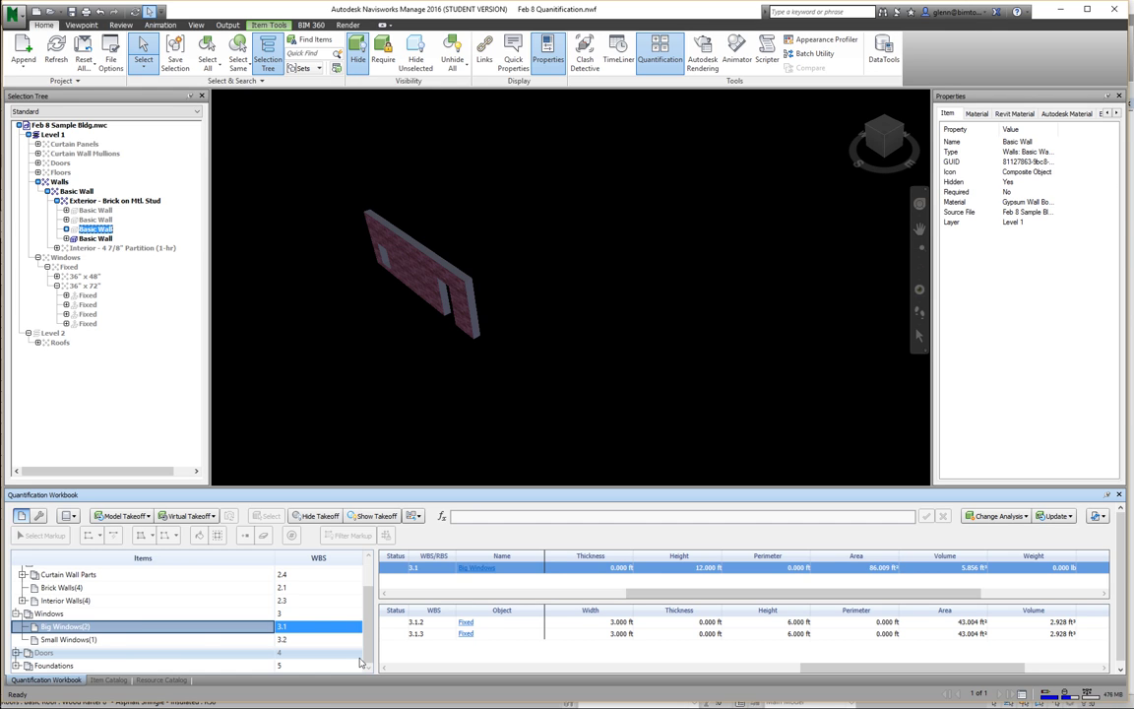
{"action": "left_click", "coordinate": [324, 519]}
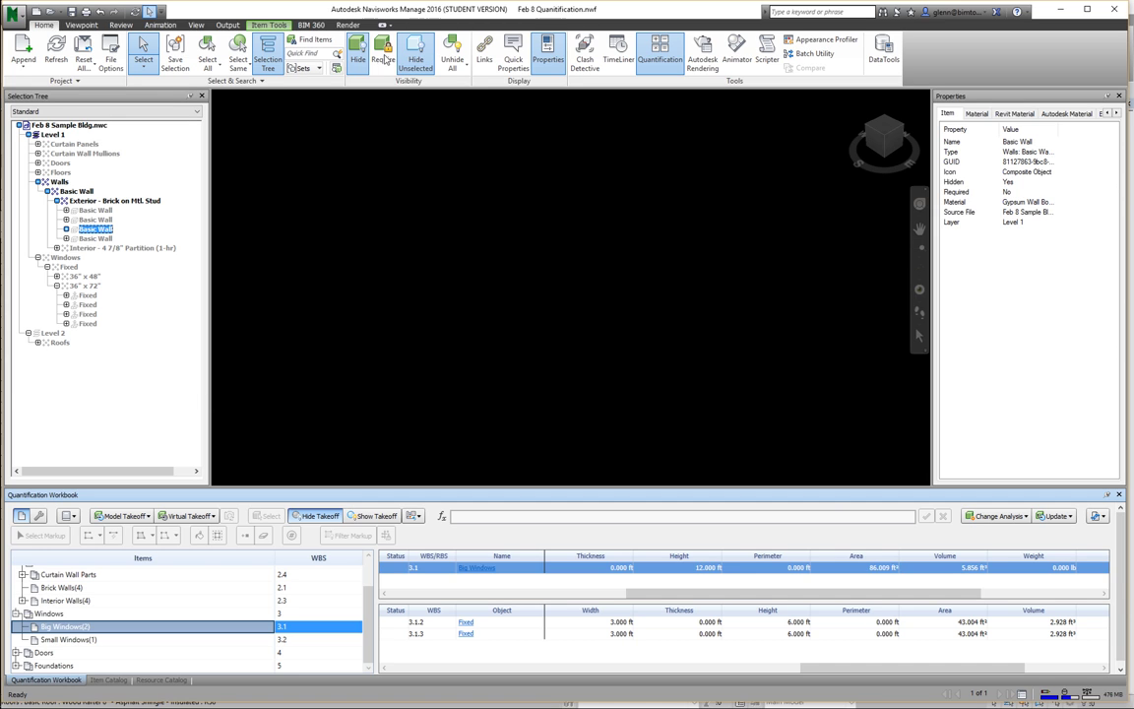
{"action": "left_click", "coordinate": [416, 61]}
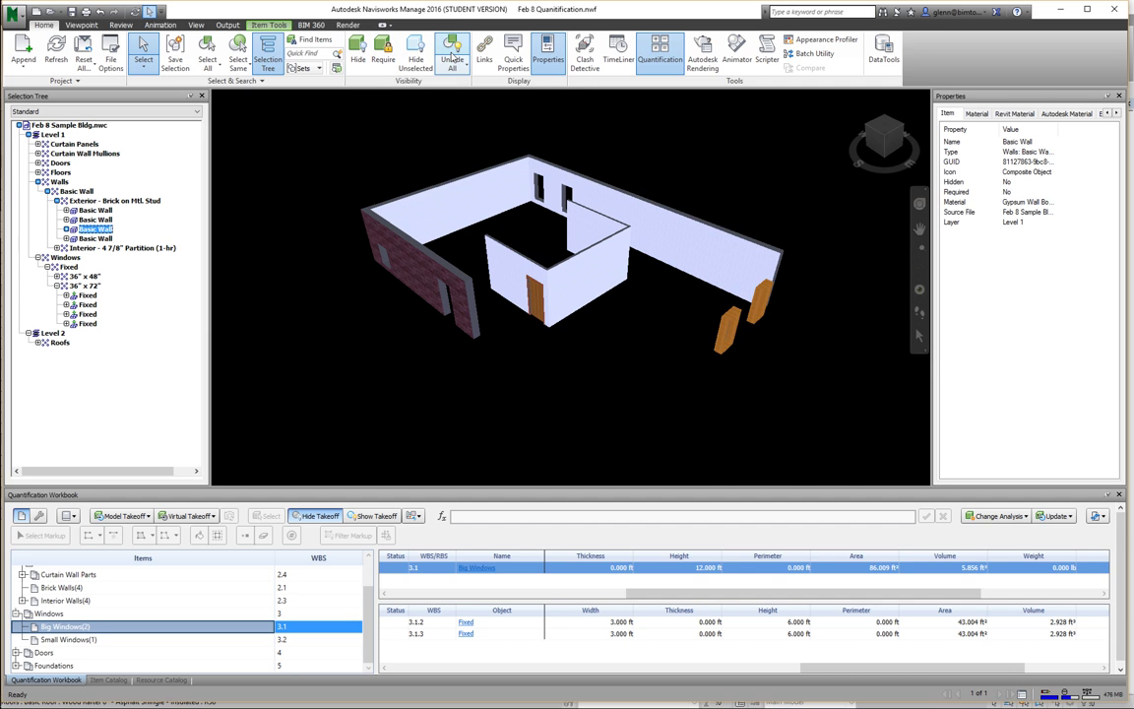
{"action": "left_click", "coordinate": [450, 59]}
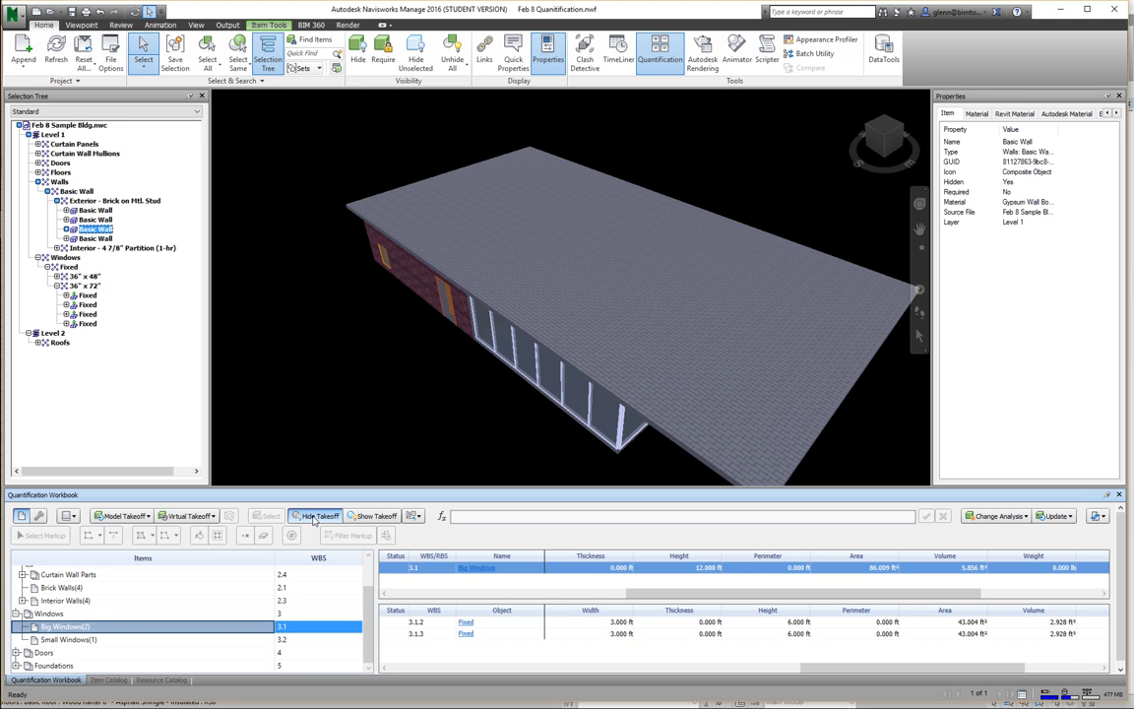
{"action": "left_click", "coordinate": [314, 517]}
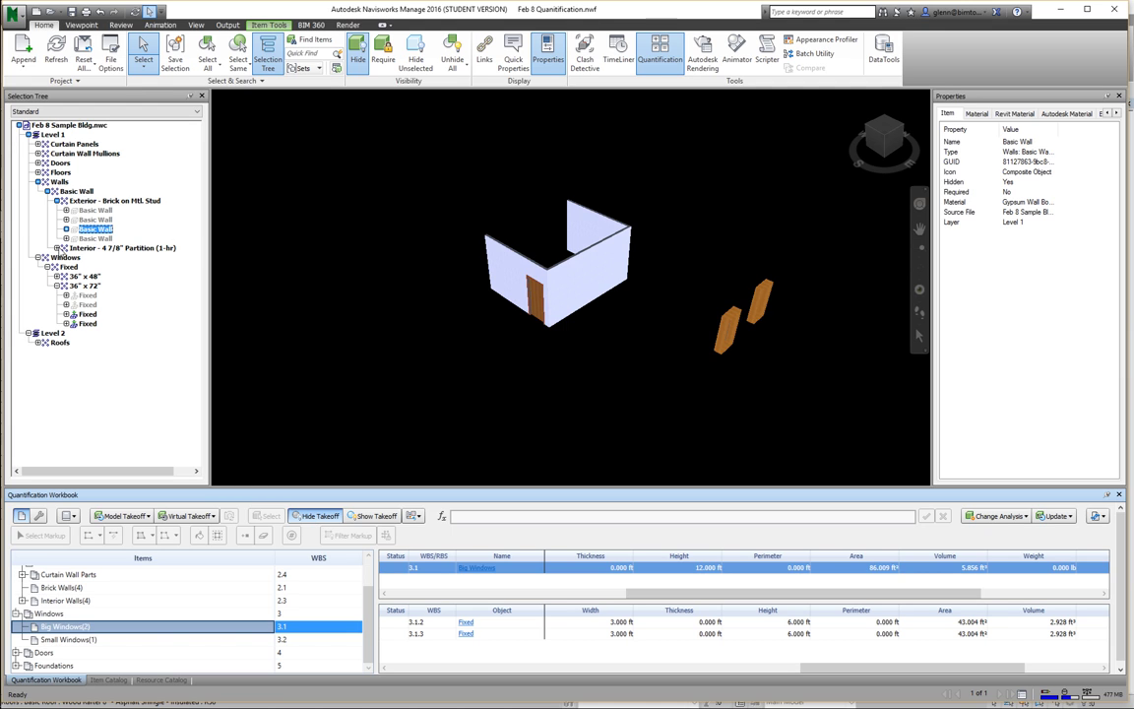
- Take off the three unquantified Interior - 4 7/8" Partition (1-hr) walls into the Interior Walls item
{"action": "left_click", "coordinate": [59, 248]}
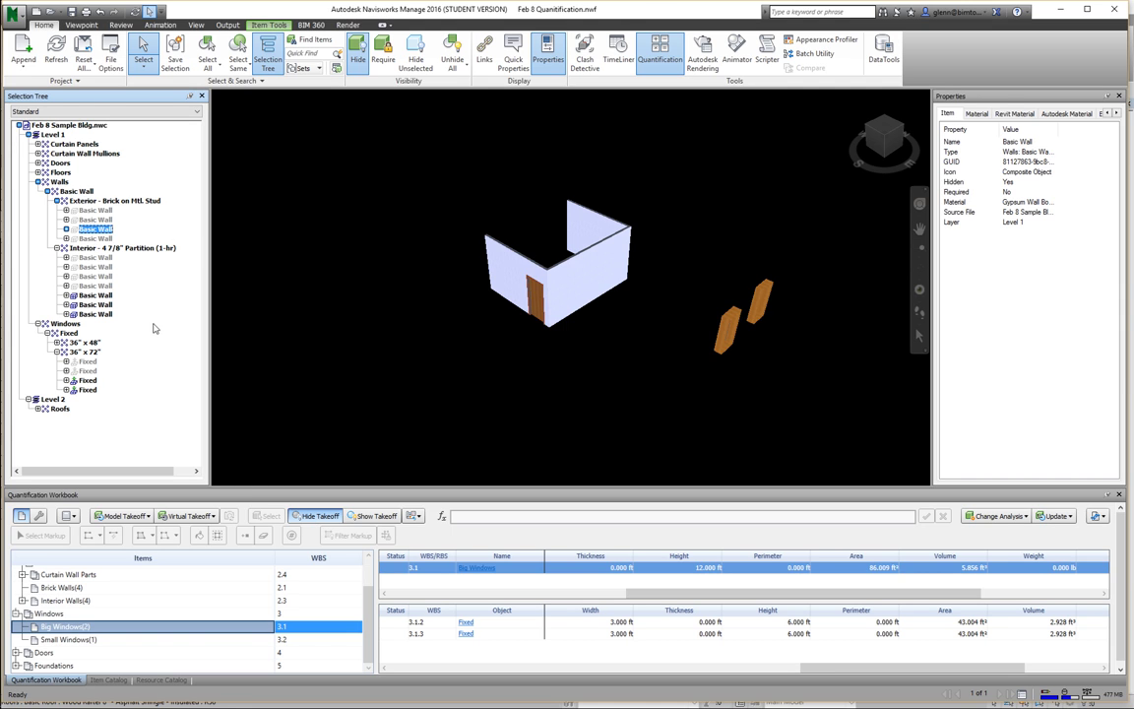
{"action": "left_click", "coordinate": [99, 297]}
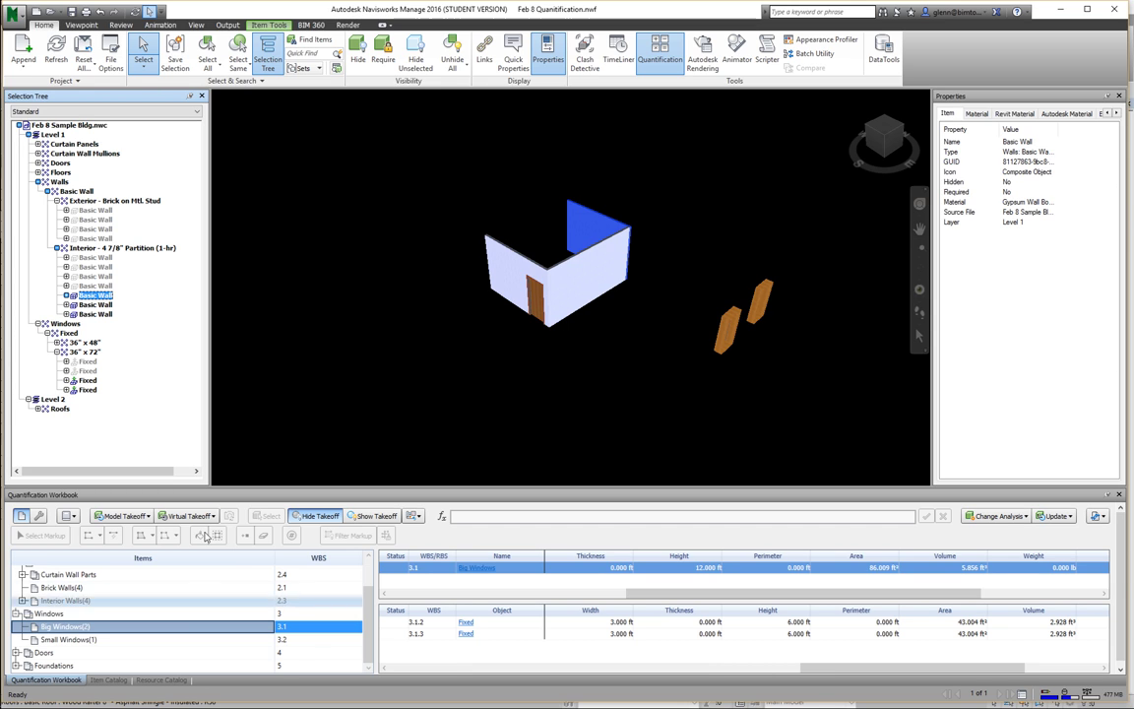
{"action": "left_click", "coordinate": [23, 600]}
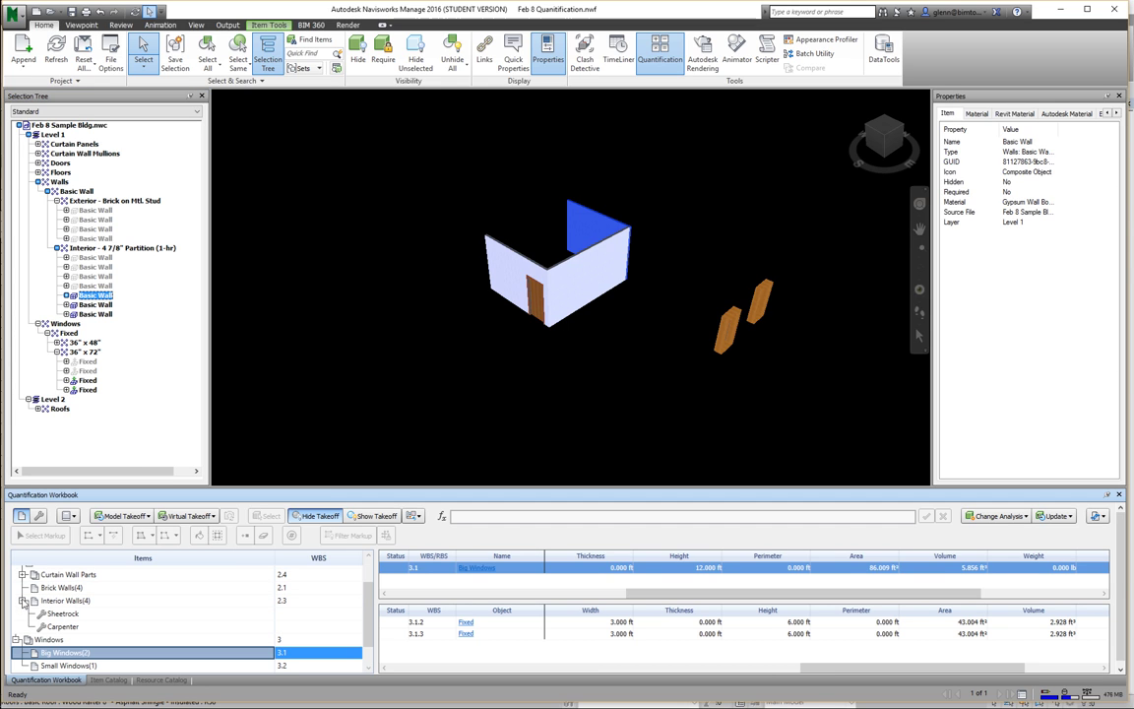
{"action": "left_click", "coordinate": [98, 305], "text": "ctrl"}
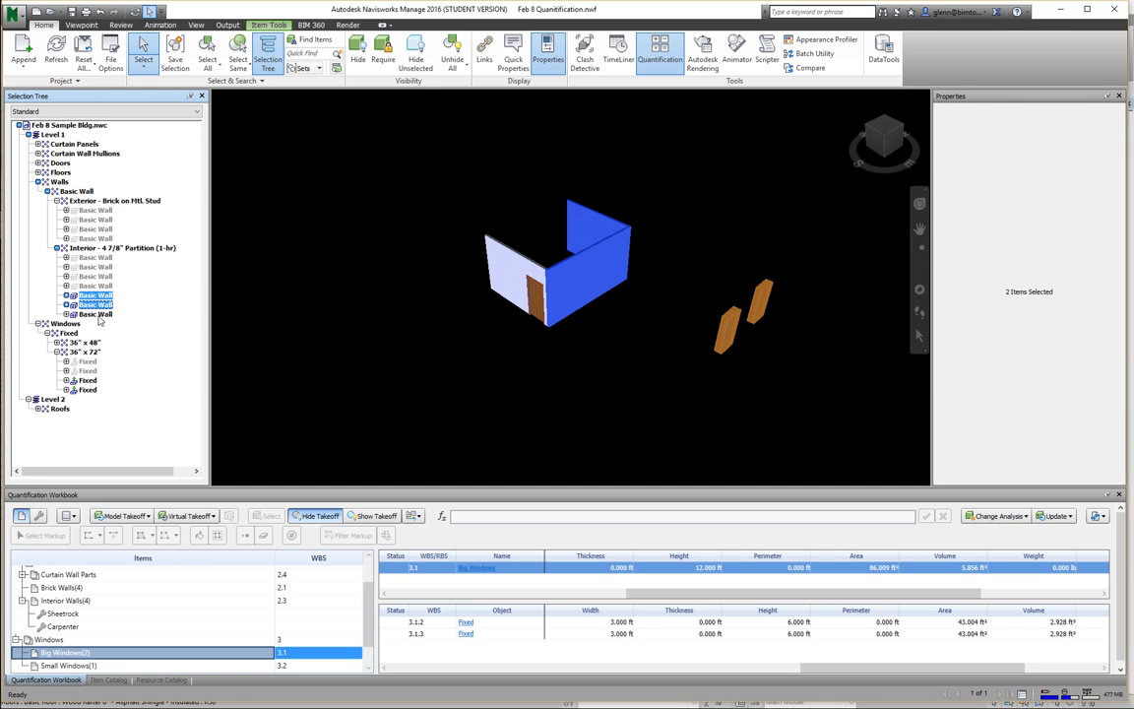
{"action": "left_click", "coordinate": [96, 314], "text": "ctrl"}
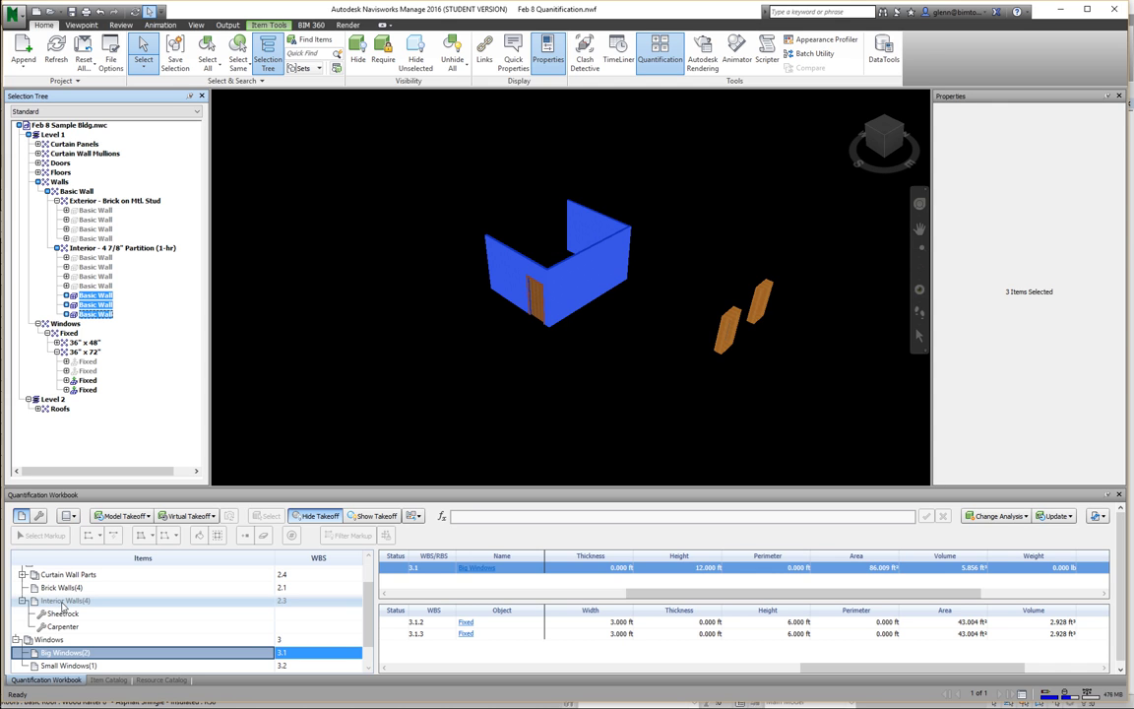
{"action": "left_click_drag", "start_coordinate": [94, 297], "coordinate": [62, 603]}
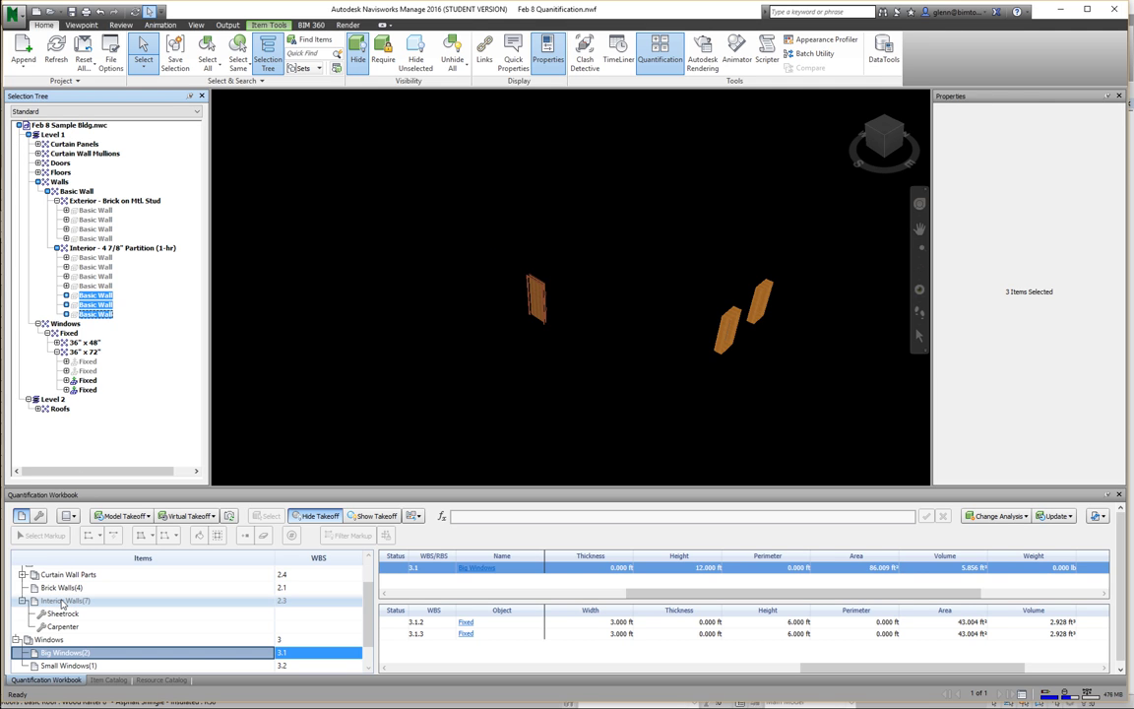
- Take off the two unquantified 36" x 72" fixed windows into the Big Windows item
{"action": "left_click", "coordinate": [87, 382]}
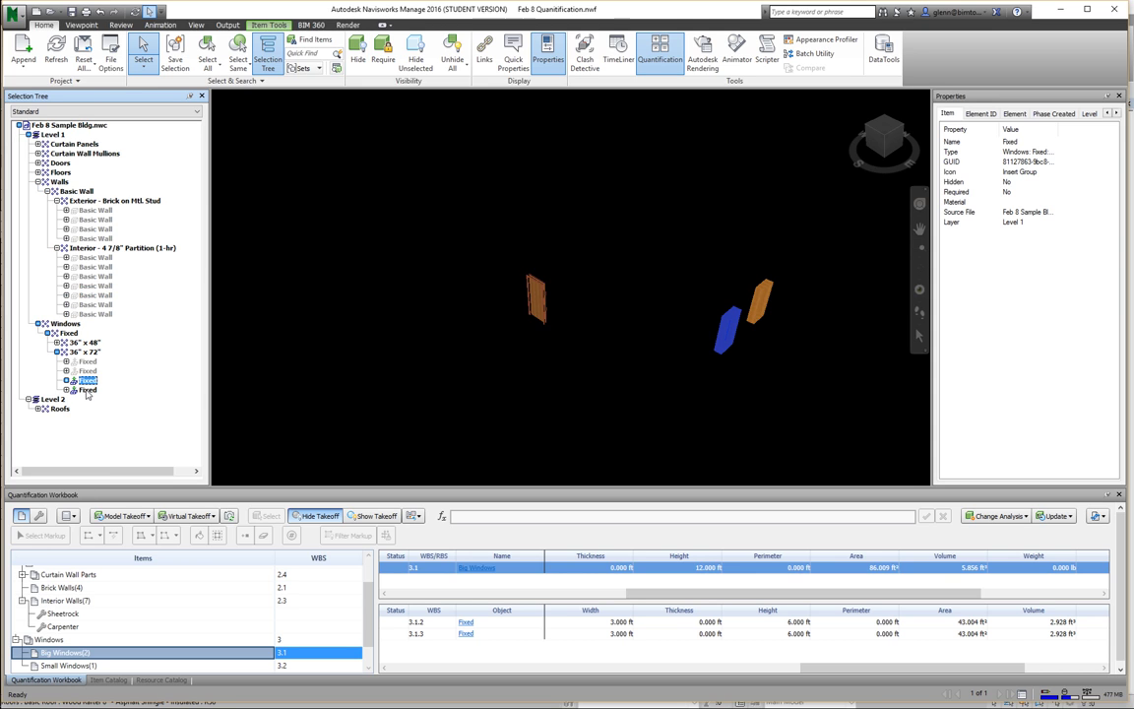
{"action": "left_click", "coordinate": [86, 390], "text": "ctrl"}
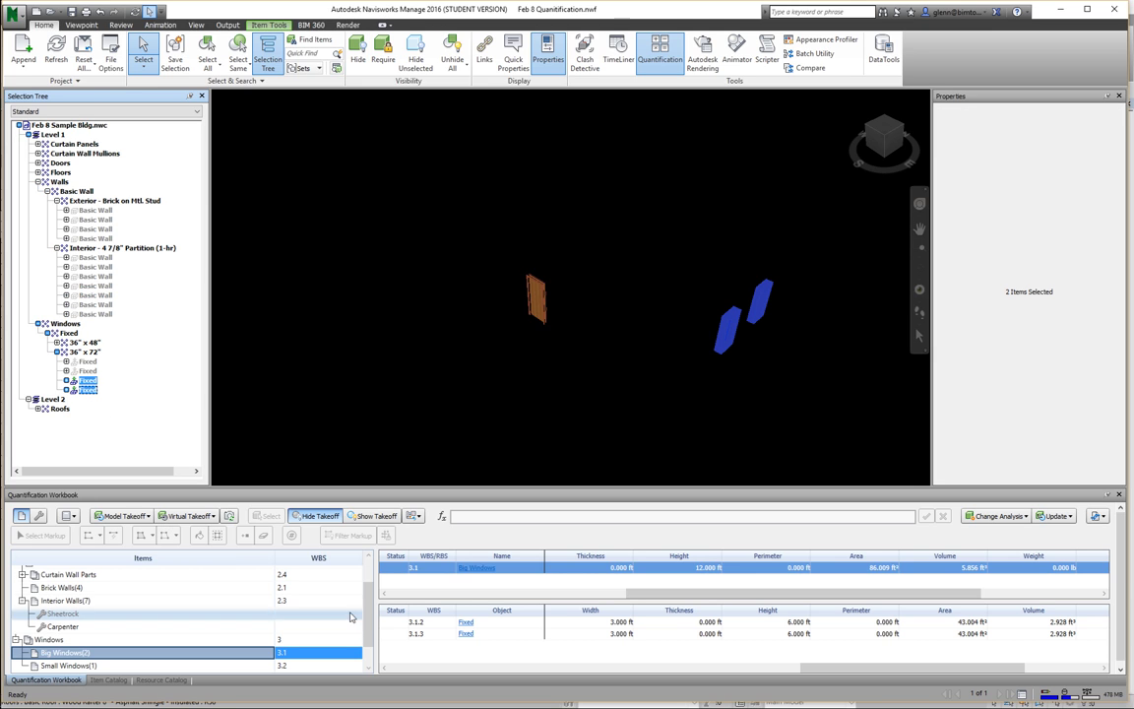
{"action": "left_click_drag", "start_coordinate": [369, 640], "coordinate": [369, 653]}
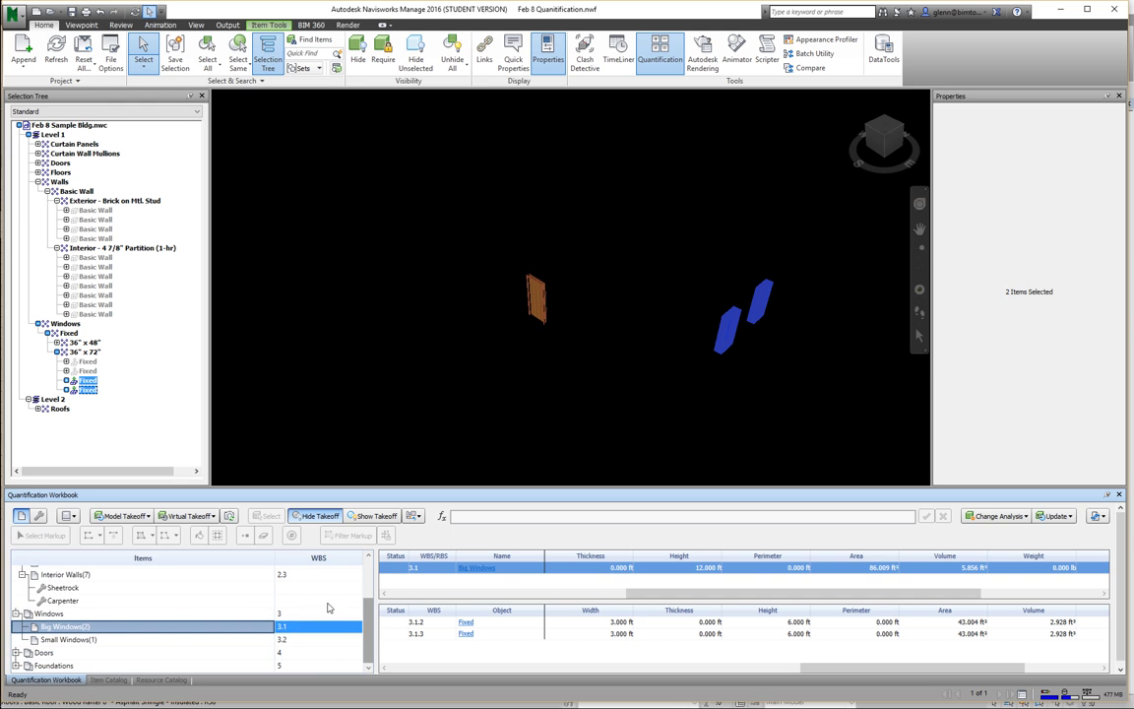
{"action": "left_click_drag", "start_coordinate": [94, 390], "coordinate": [76, 630]}
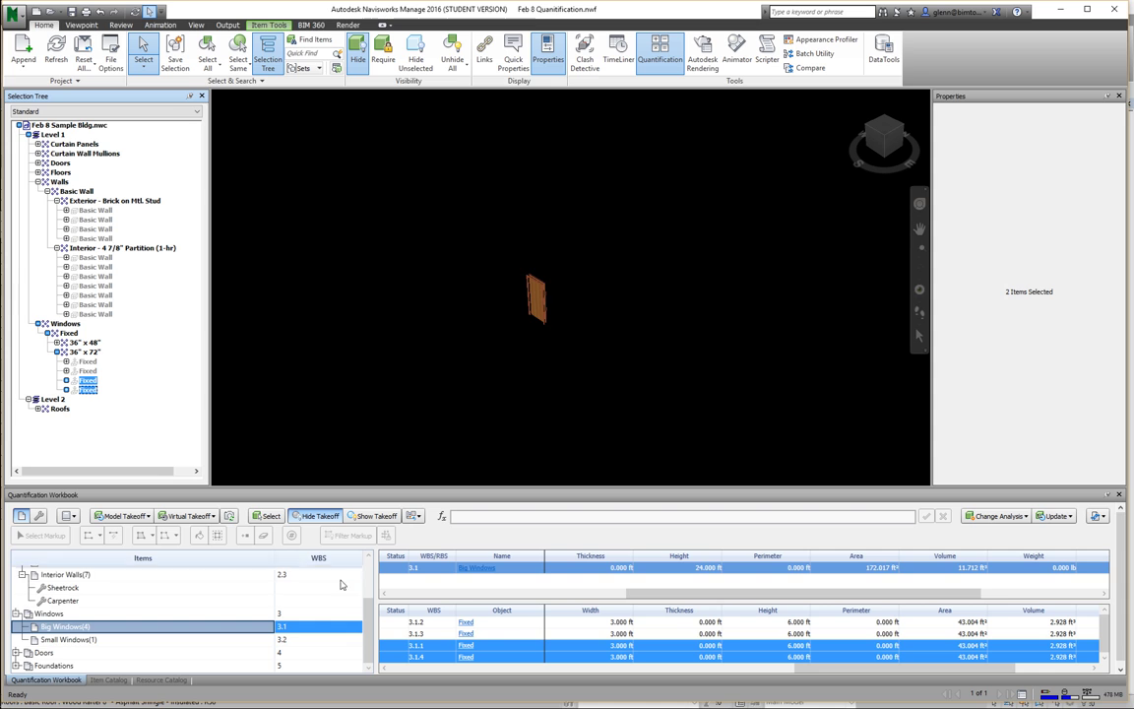
- Expand the Doors group in the takeoff items to reach the Interior Doors item
{"action": "left_click_drag", "start_coordinate": [367, 618], "coordinate": [370, 566]}
{"action": "scroll", "coordinate": [59, 639], "scroll_direction": "down", "scroll_amount": 2}
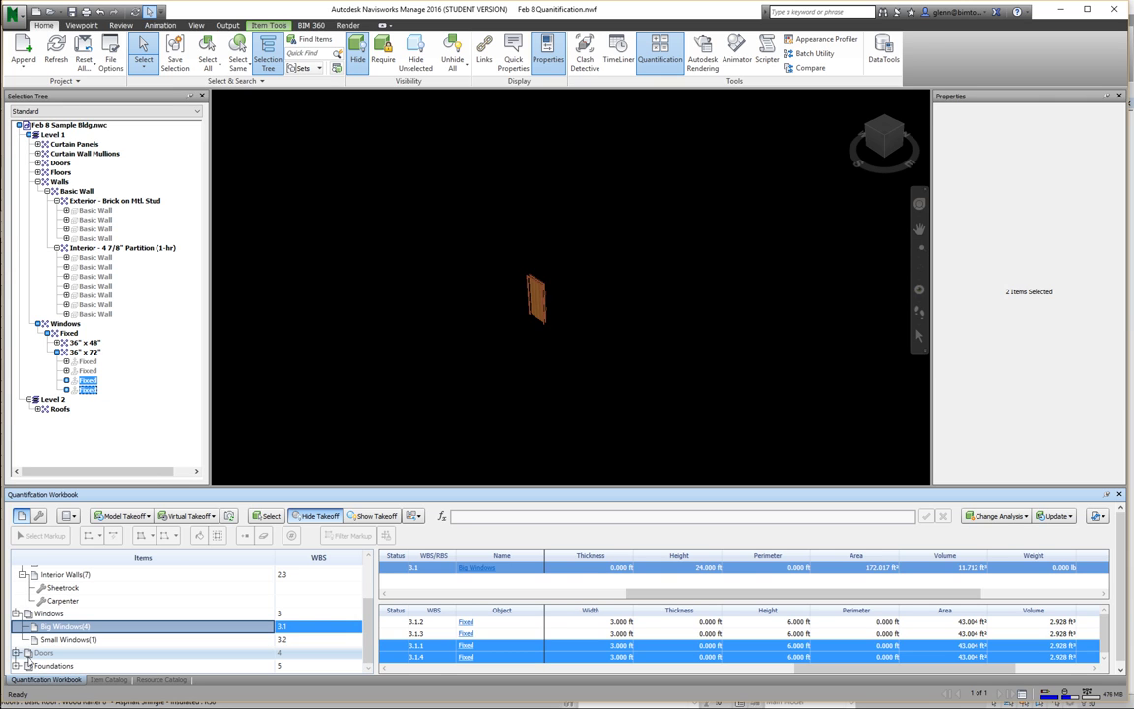
{"action": "left_click", "coordinate": [16, 652]}
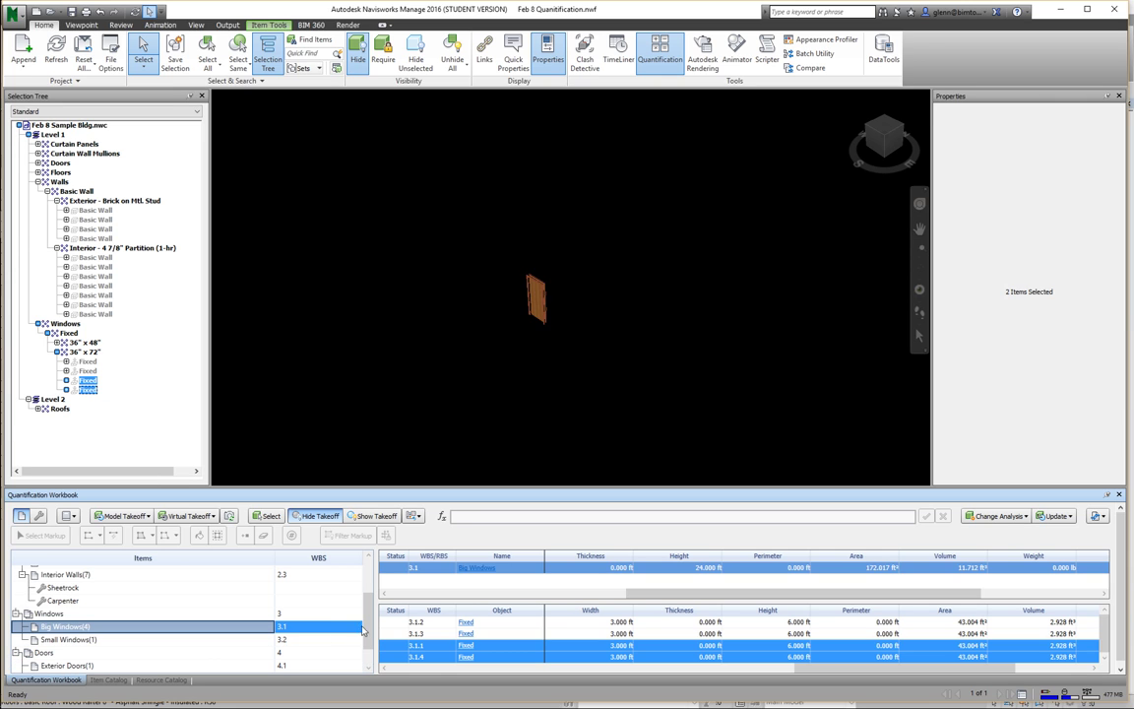
{"action": "scroll", "coordinate": [367, 666], "scroll_direction": "down", "scroll_amount": 1}
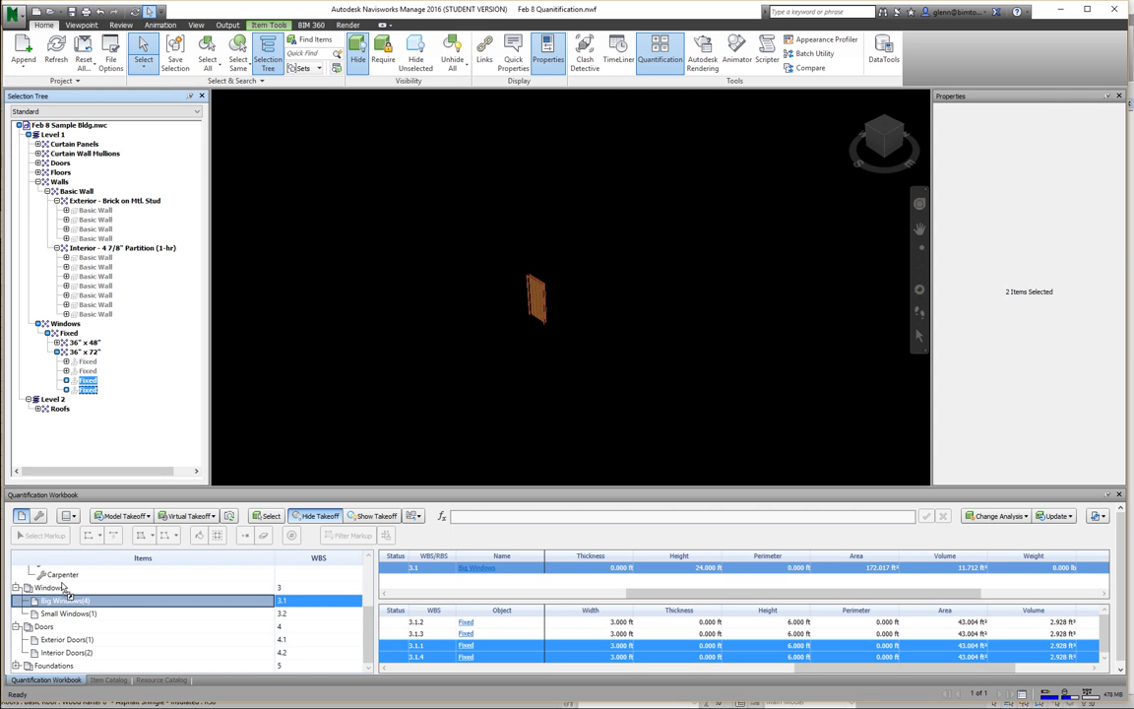
- Take off the two selected 36" x 72" windows into the Interior Doors item and try to undo that takeoff
{"action": "left_click", "coordinate": [62, 654]}
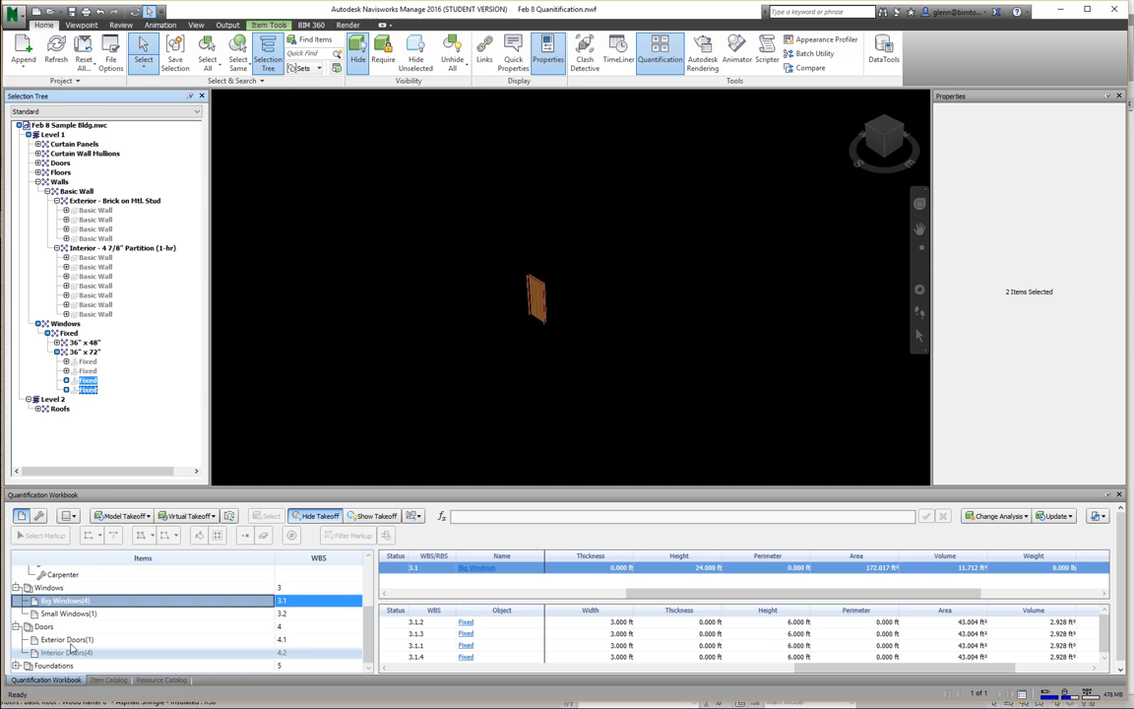
{"action": "left_click", "coordinate": [522, 343]}
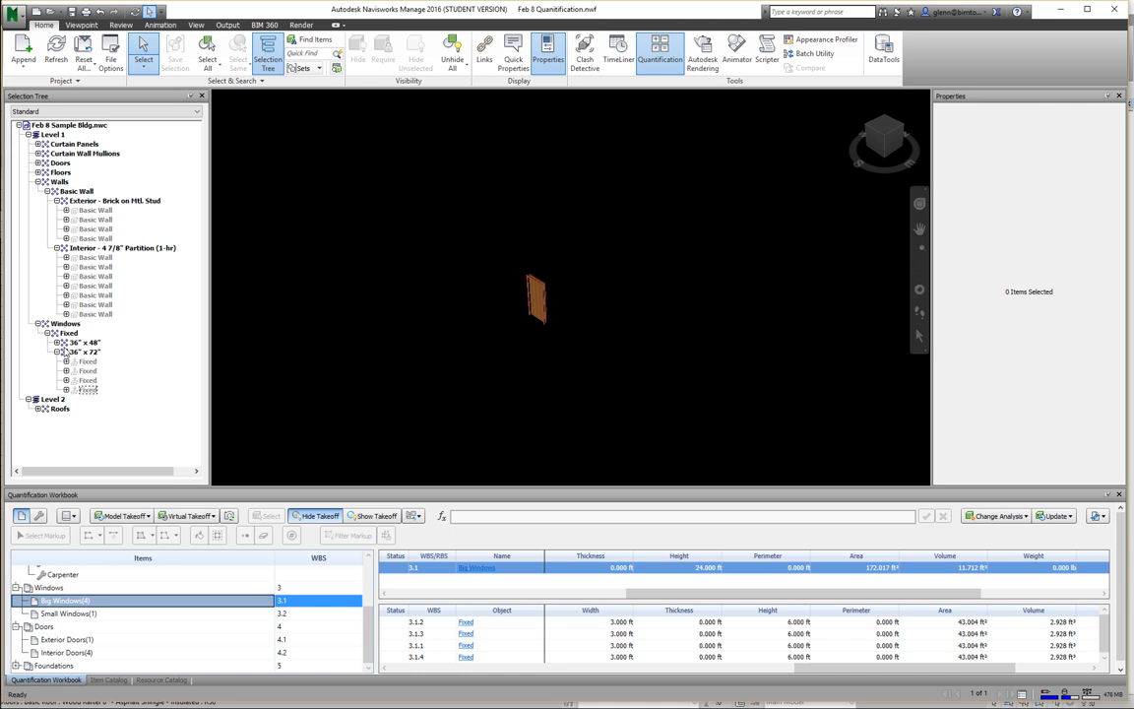
{"action": "left_click", "coordinate": [538, 308]}
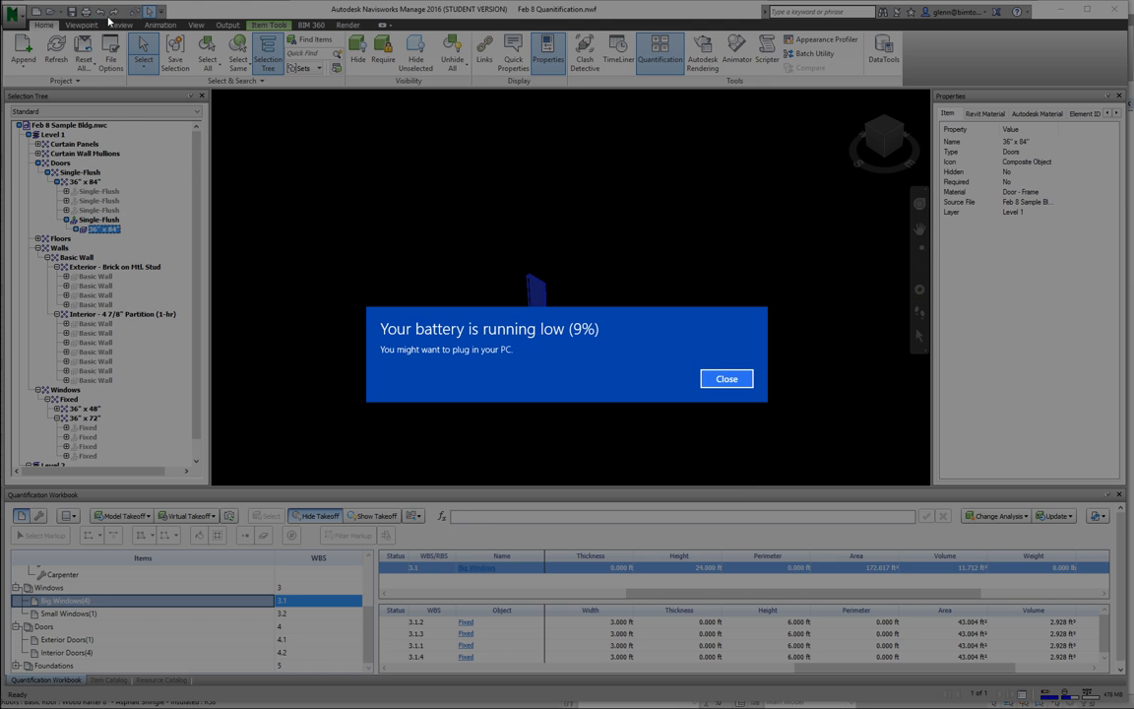
{"action": "left_click", "coordinate": [729, 379]}
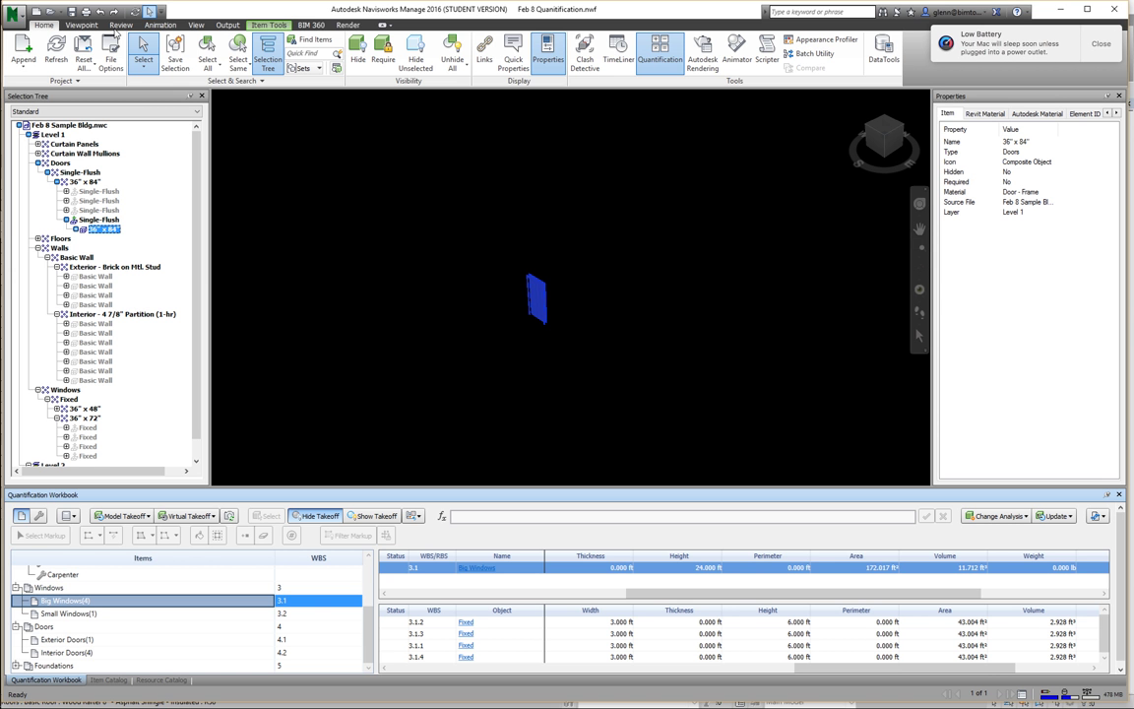
{"action": "left_click", "coordinate": [100, 12]}
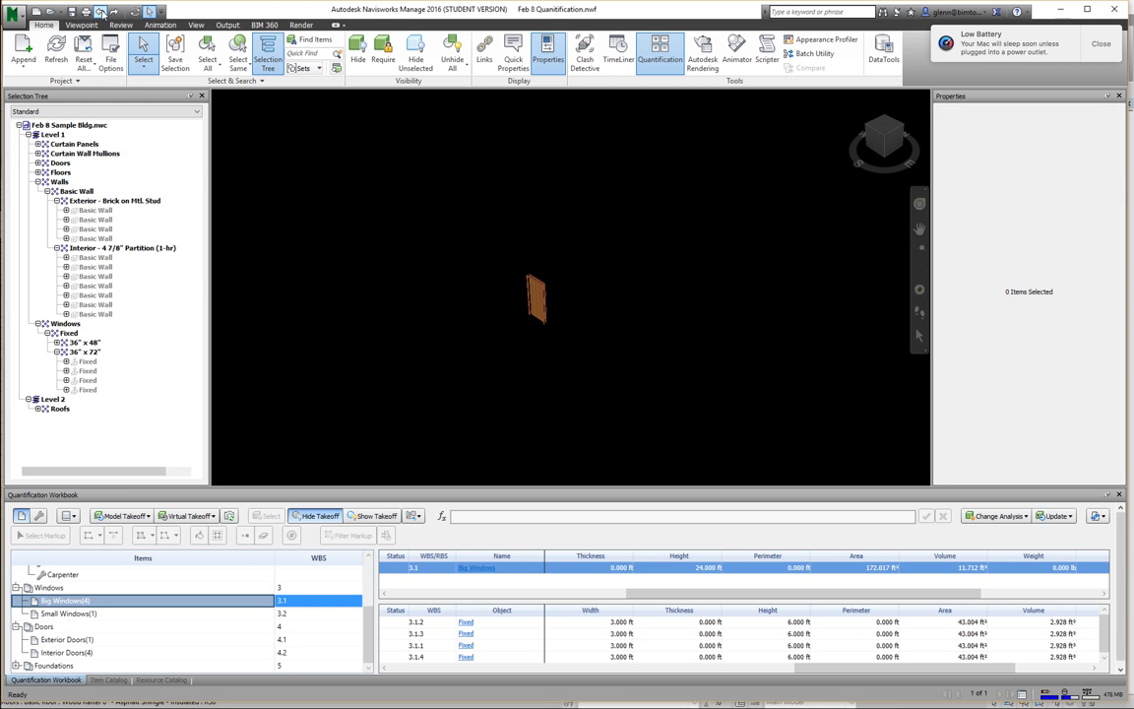
{"action": "left_click", "coordinate": [100, 12]}
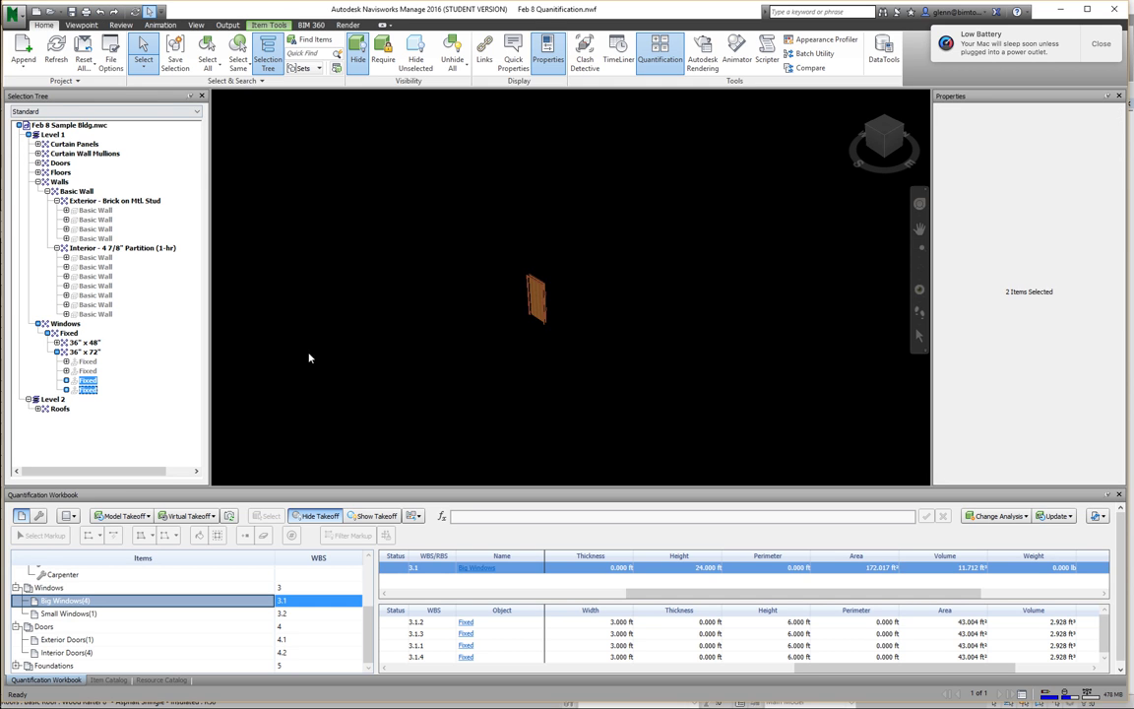
{"action": "key", "text": "Escape"}
- Show the quantified elements and check which model window each of the four Big Windows takeoffs refers to
{"action": "left_click", "coordinate": [88, 362]}
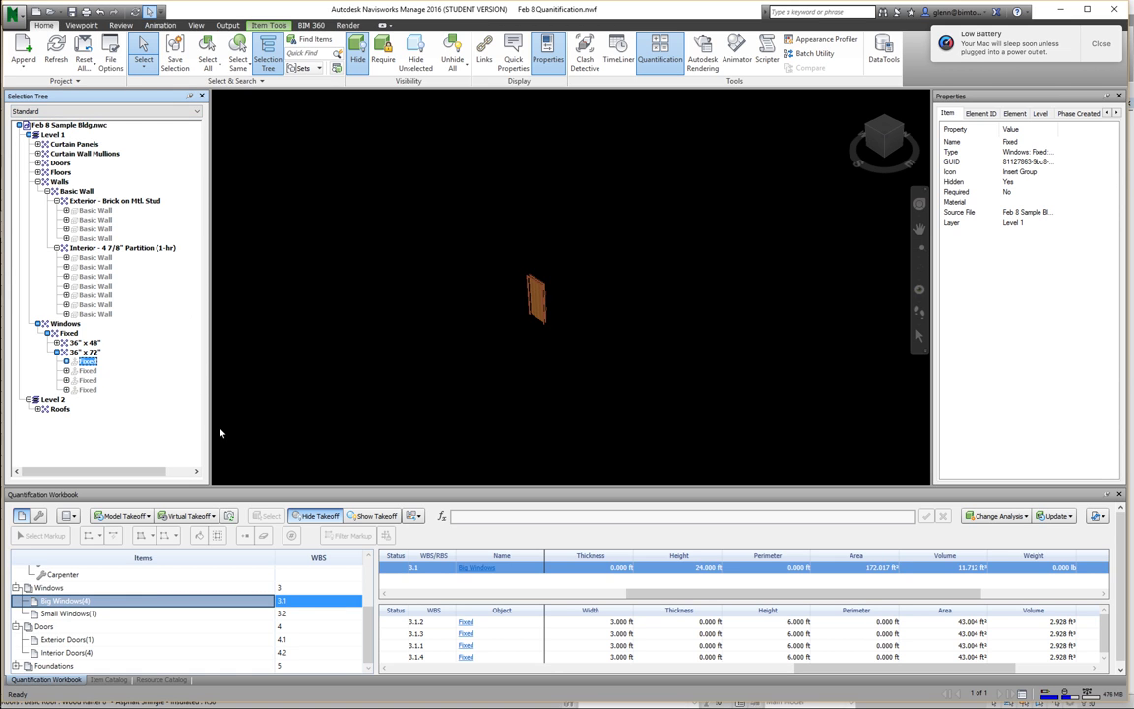
{"action": "left_click", "coordinate": [86, 381]}
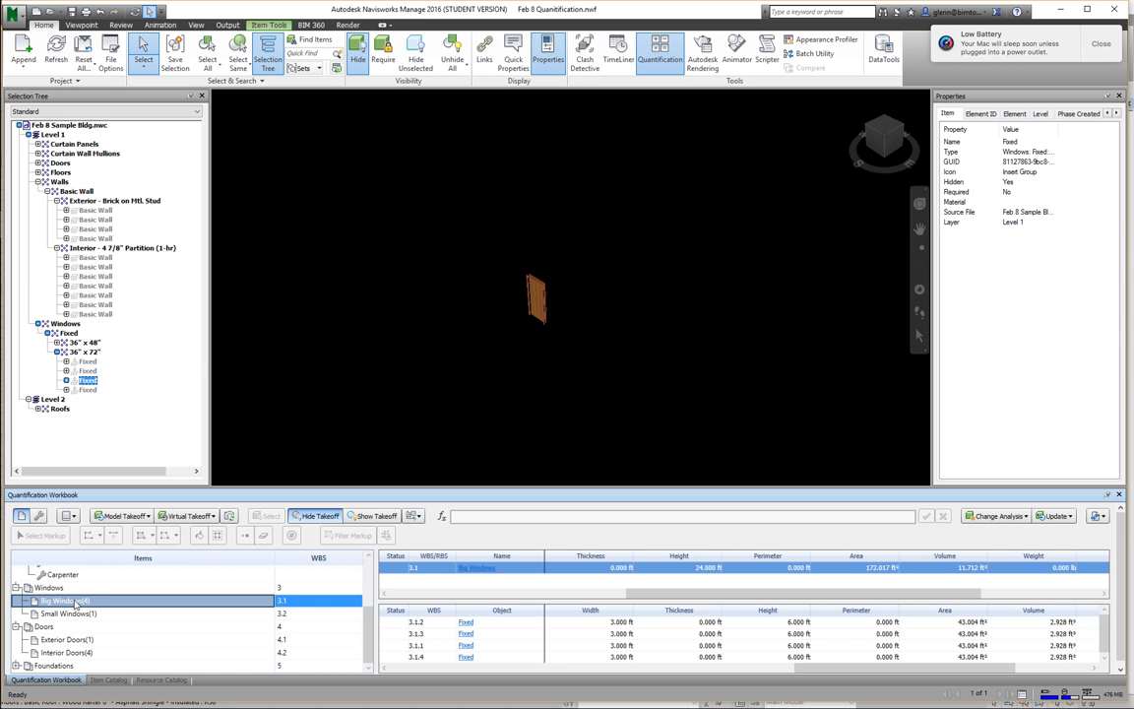
{"action": "left_click", "coordinate": [466, 646]}
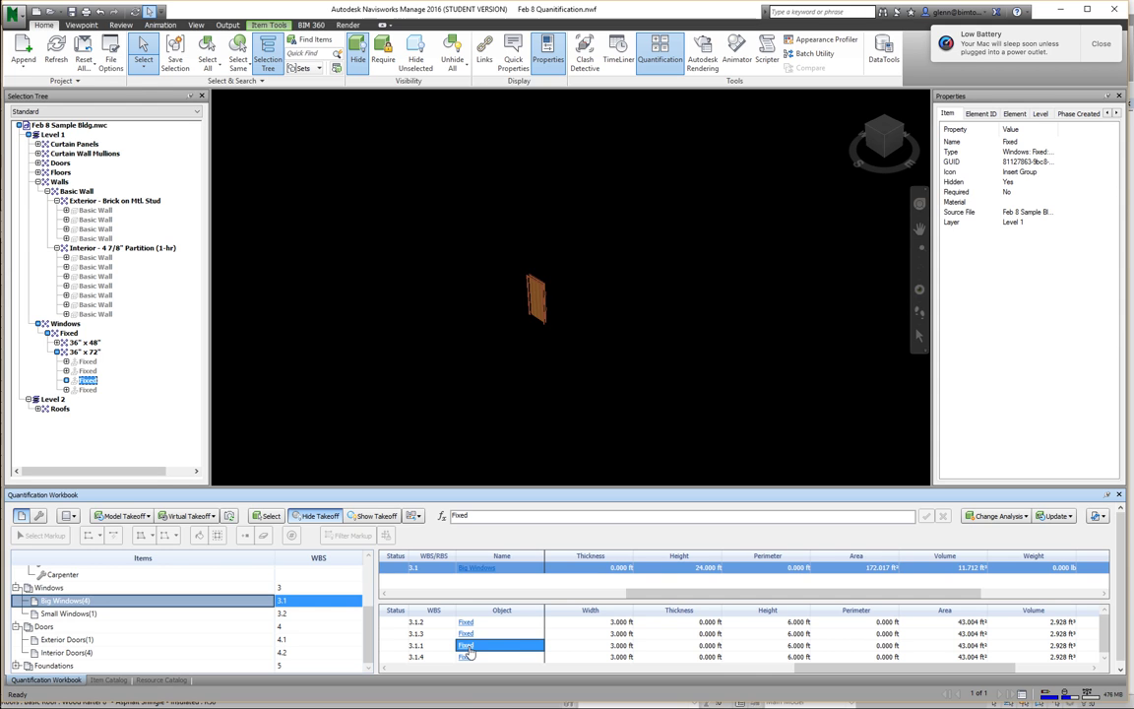
{"action": "left_click", "coordinate": [362, 517]}
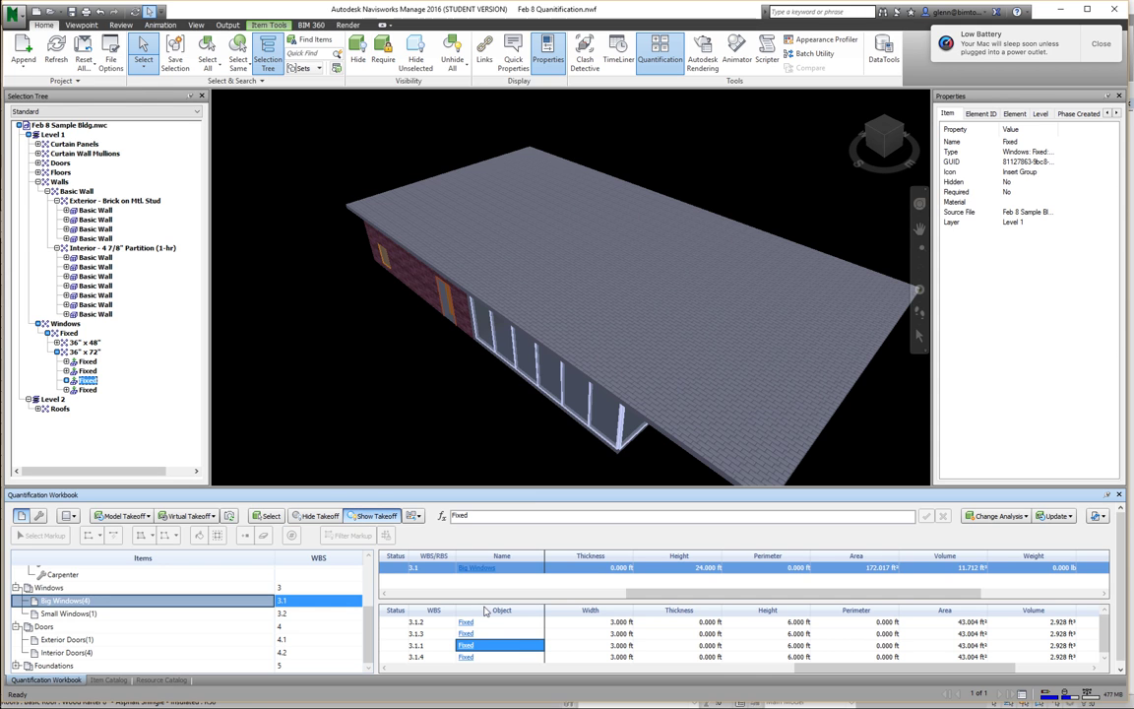
{"action": "left_click", "coordinate": [465, 656]}
{"action": "left_click", "coordinate": [466, 657]}
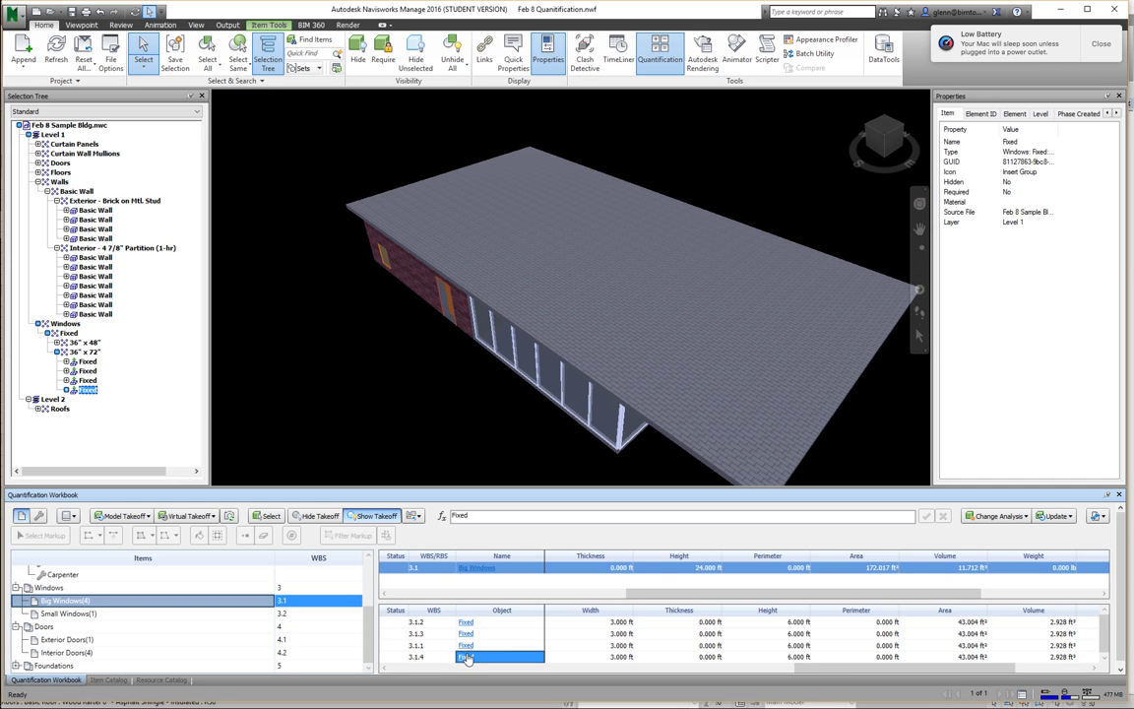
{"action": "left_click", "coordinate": [466, 636]}
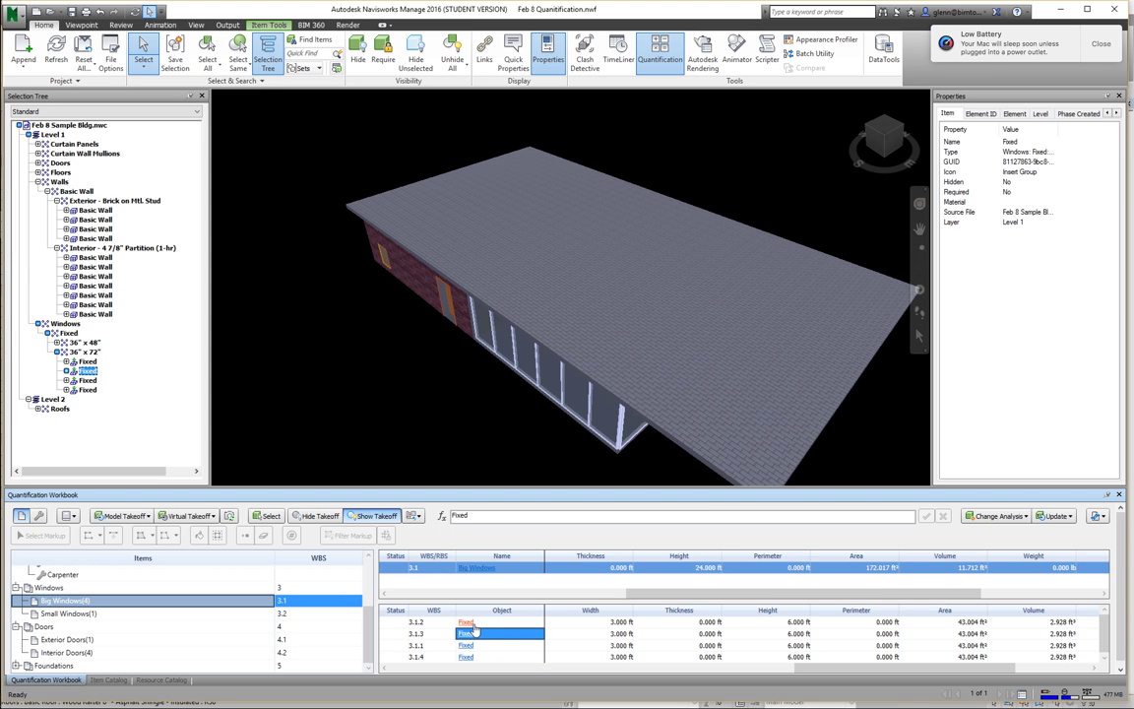
{"action": "left_click", "coordinate": [466, 624]}
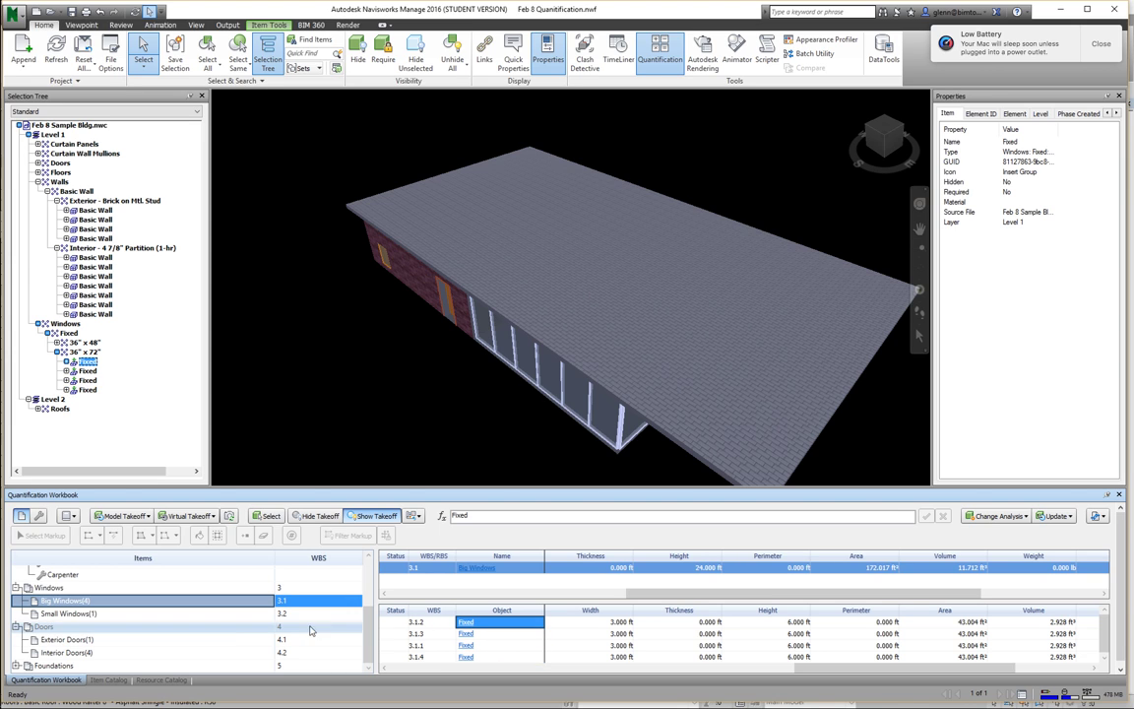
- Delete the two misplaced Fixed window takeoffs, 4.2.3 and 4.2.4, from the Interior Doors item
{"action": "left_click", "coordinate": [111, 653]}
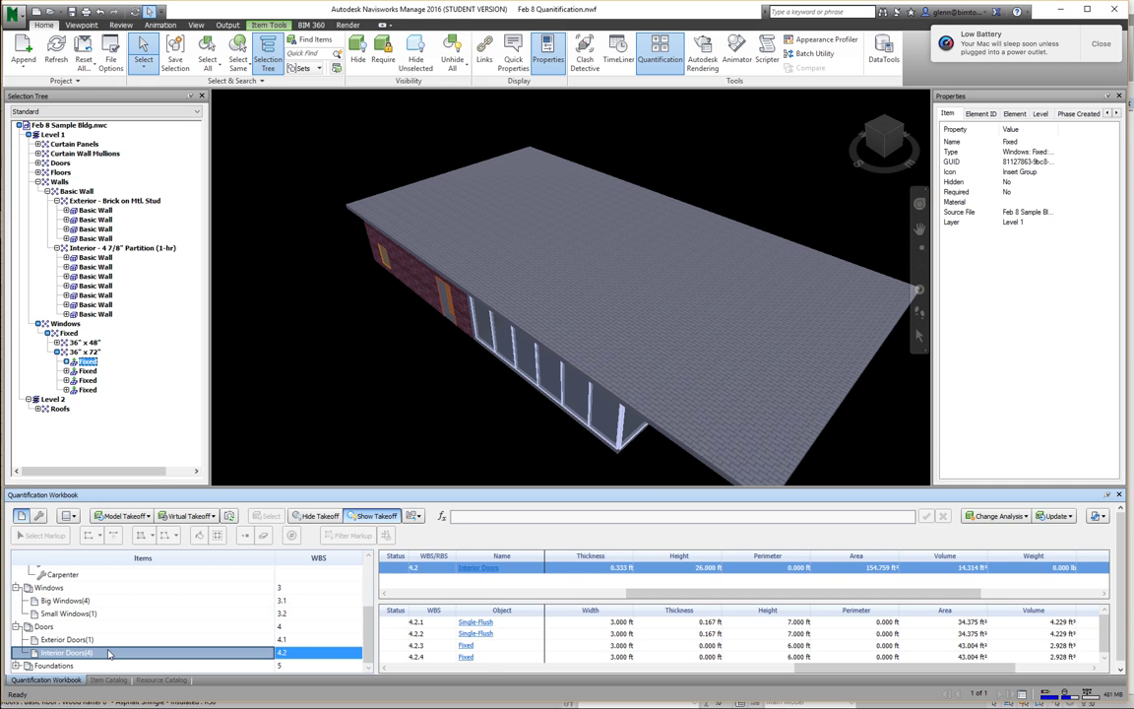
{"action": "left_click", "coordinate": [462, 655]}
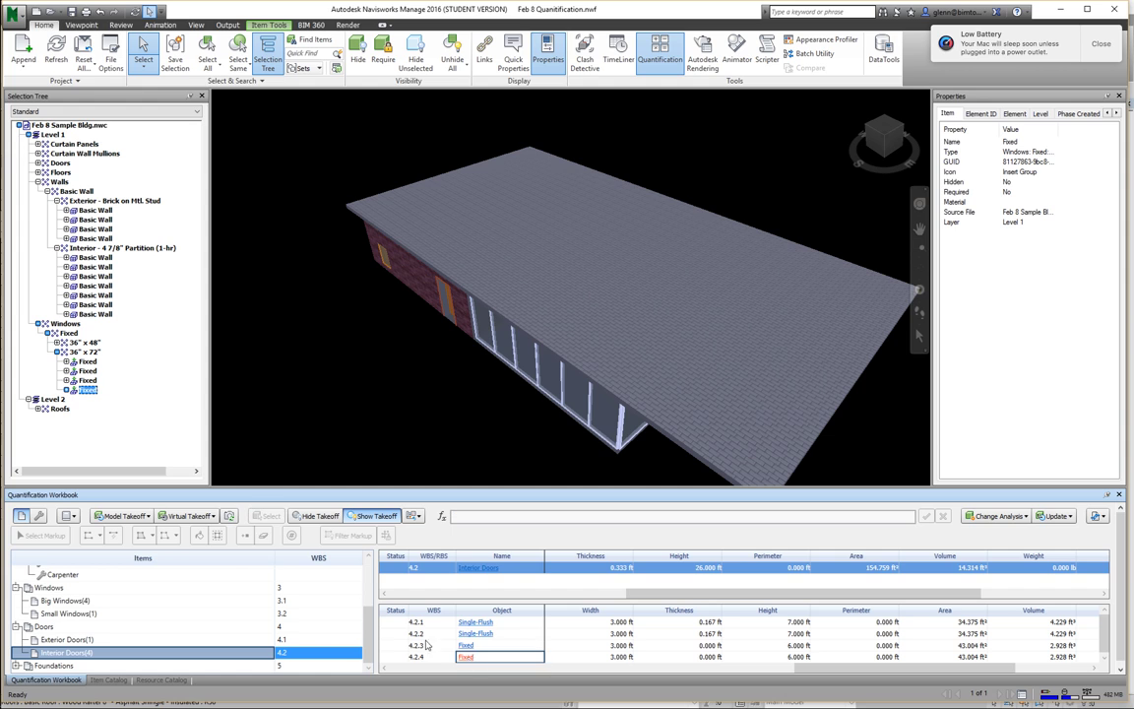
{"action": "left_click", "coordinate": [429, 661]}
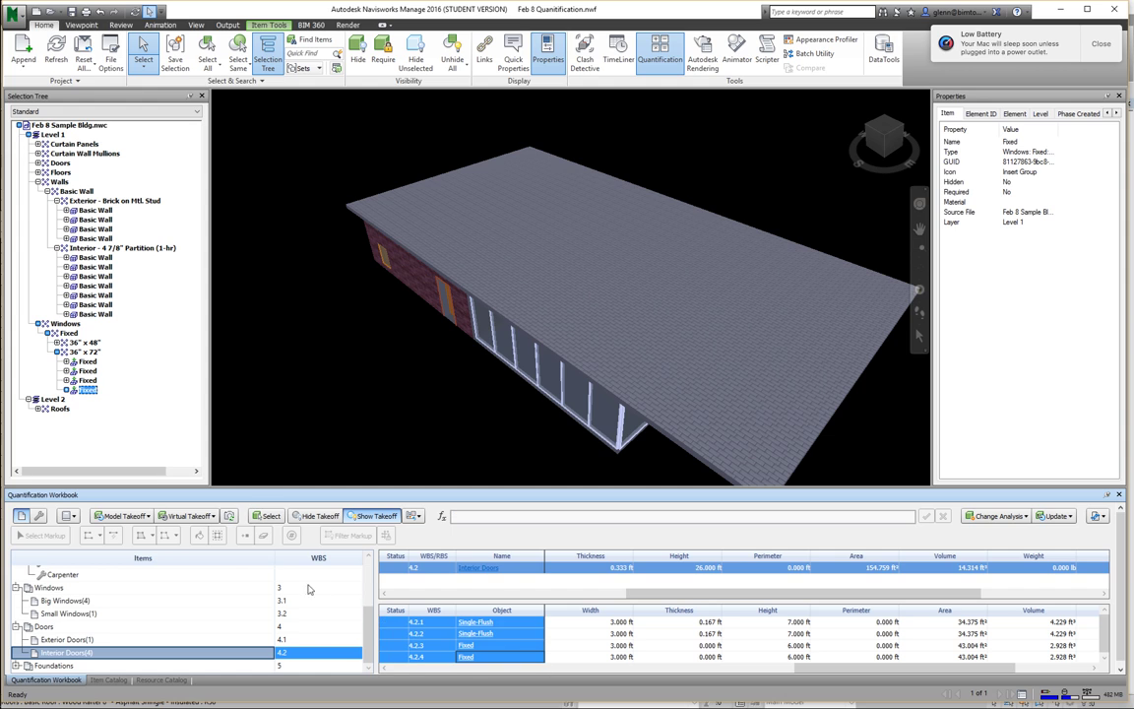
{"action": "left_click", "coordinate": [400, 657]}
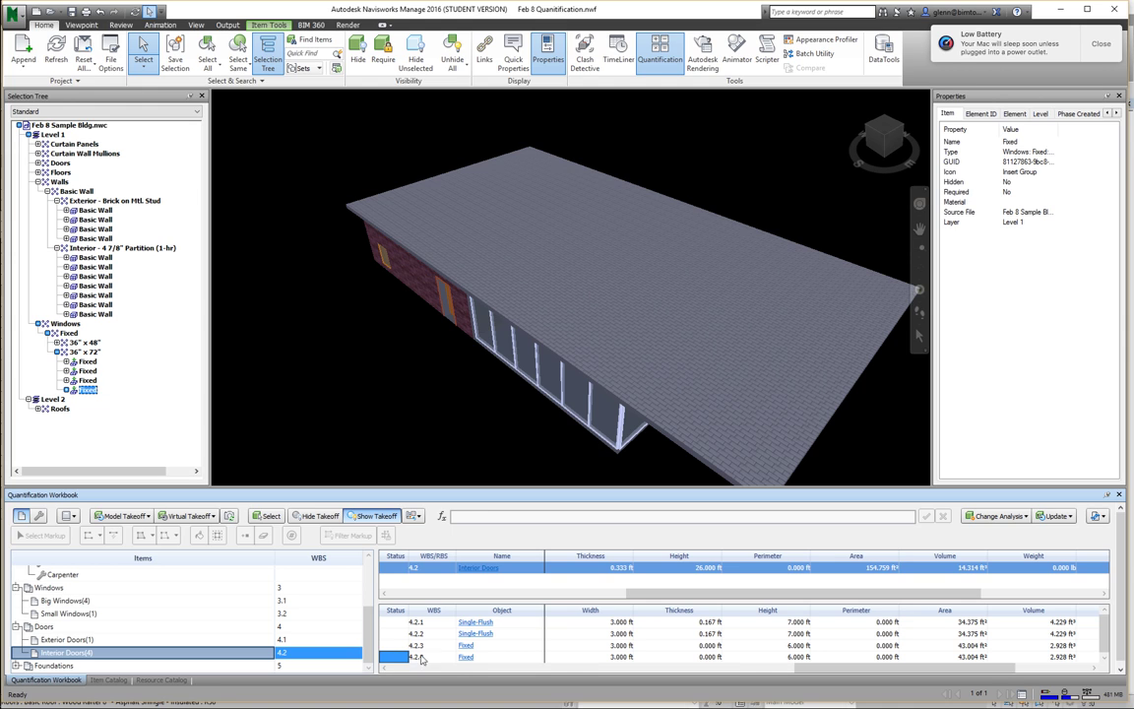
{"action": "left_click", "coordinate": [433, 658]}
{"action": "right_click", "coordinate": [443, 659]}
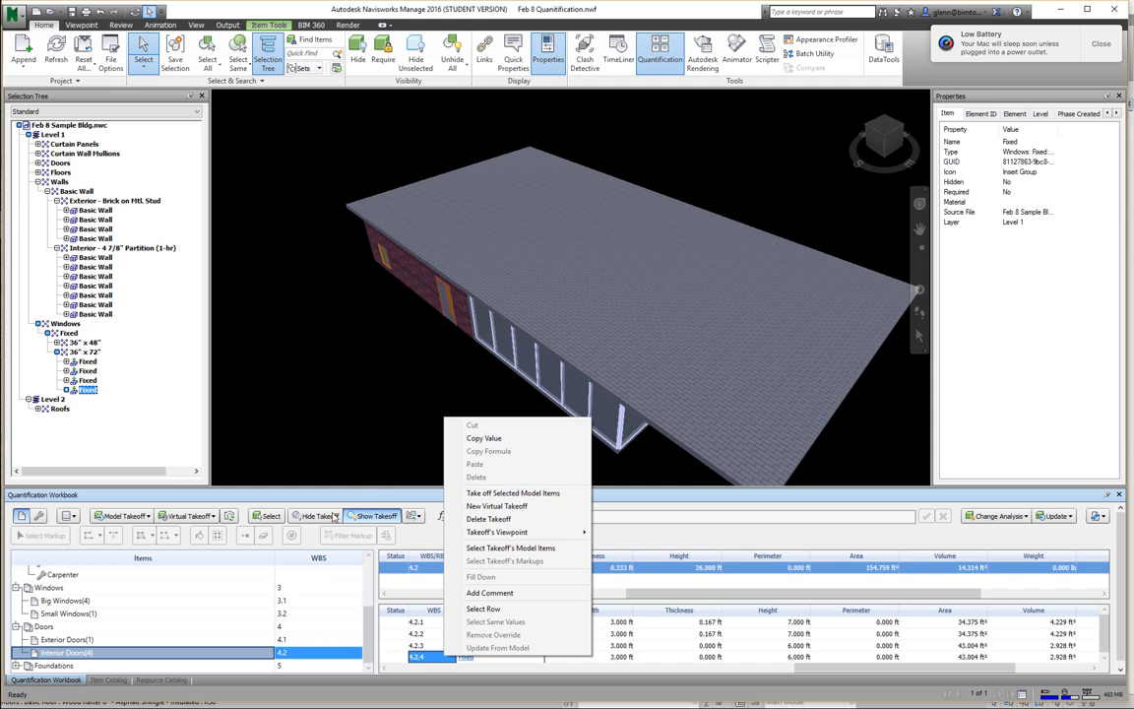
{"action": "left_click", "coordinate": [482, 609]}
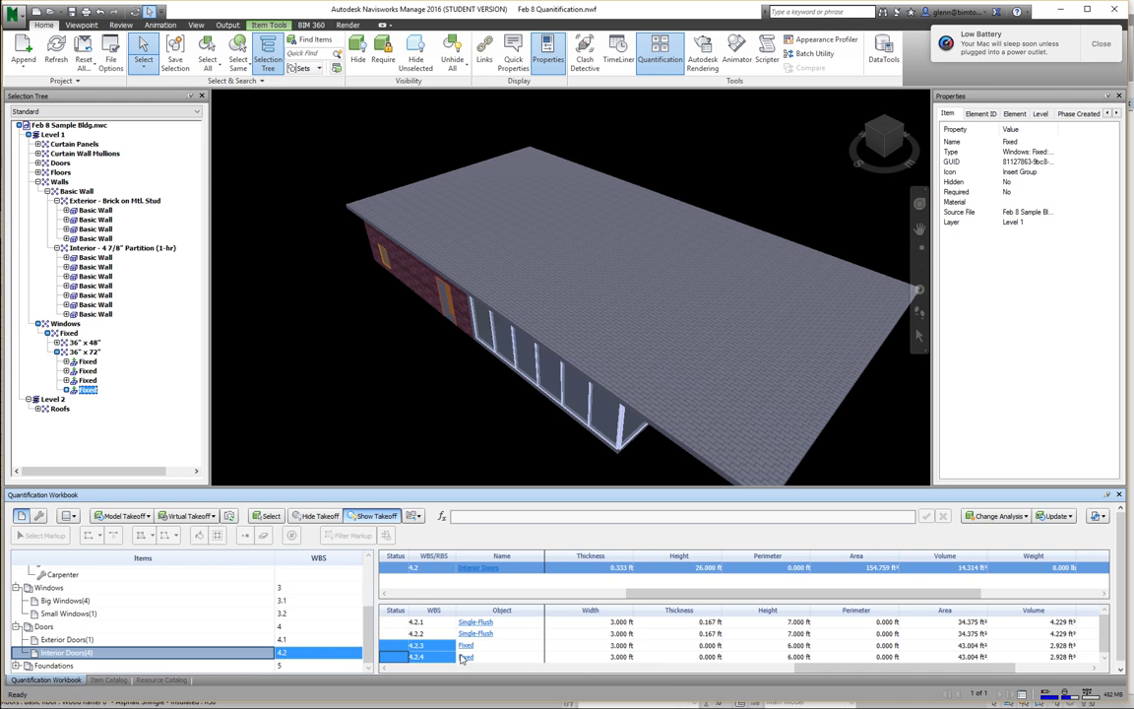
{"action": "left_click_drag", "start_coordinate": [435, 656], "coordinate": [389, 657]}
{"action": "left_click", "coordinate": [386, 647]}
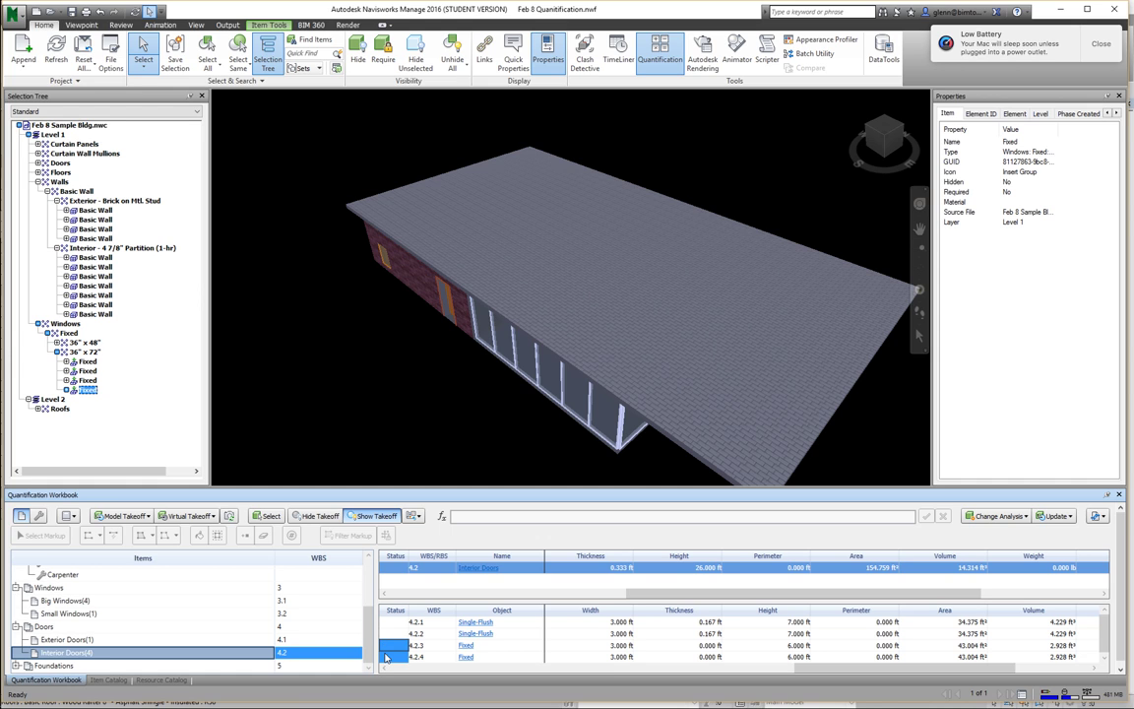
{"action": "left_click", "coordinate": [1069, 520]}
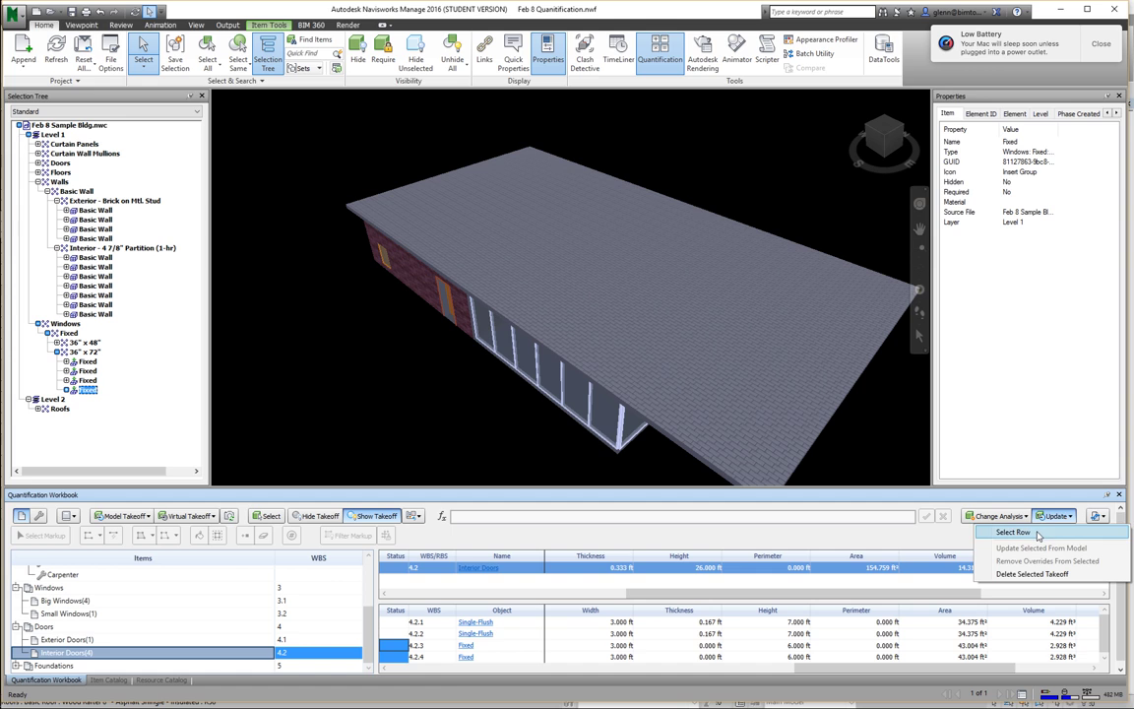
{"action": "left_click", "coordinate": [1038, 533]}
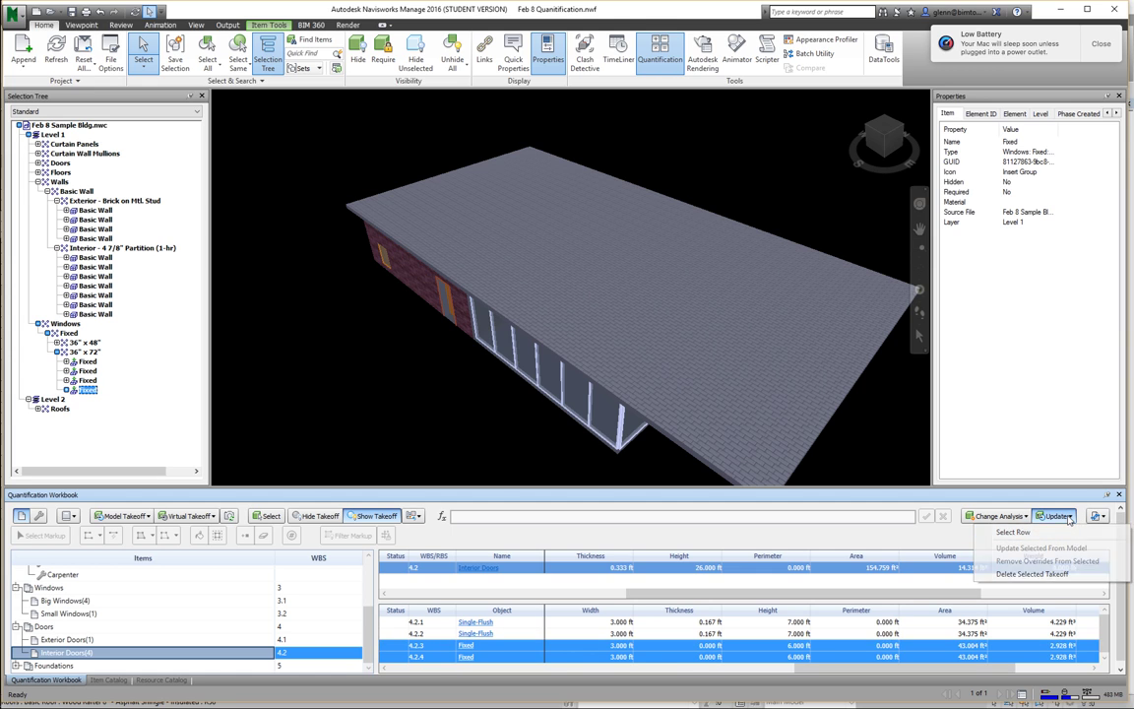
{"action": "left_click", "coordinate": [1045, 573]}
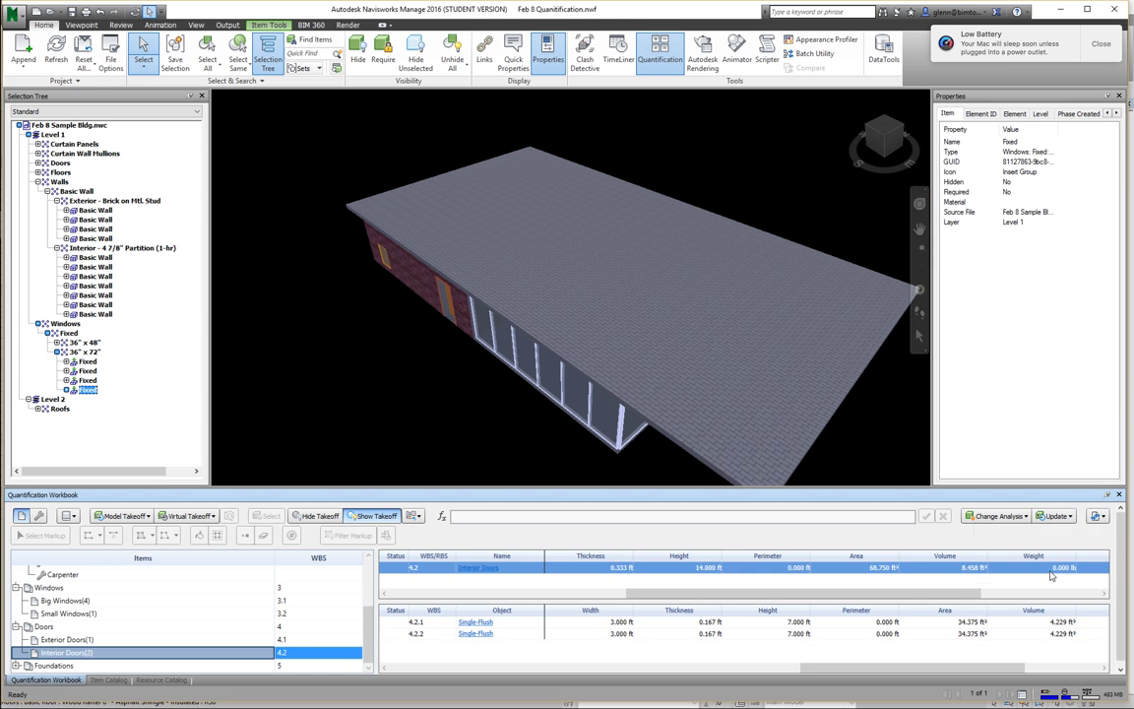
- Hide the quantified elements, take off the remaining 36" x 84" Single-Flush door into Interior Doors, and dismiss the battery notices
{"action": "left_click", "coordinate": [332, 516]}
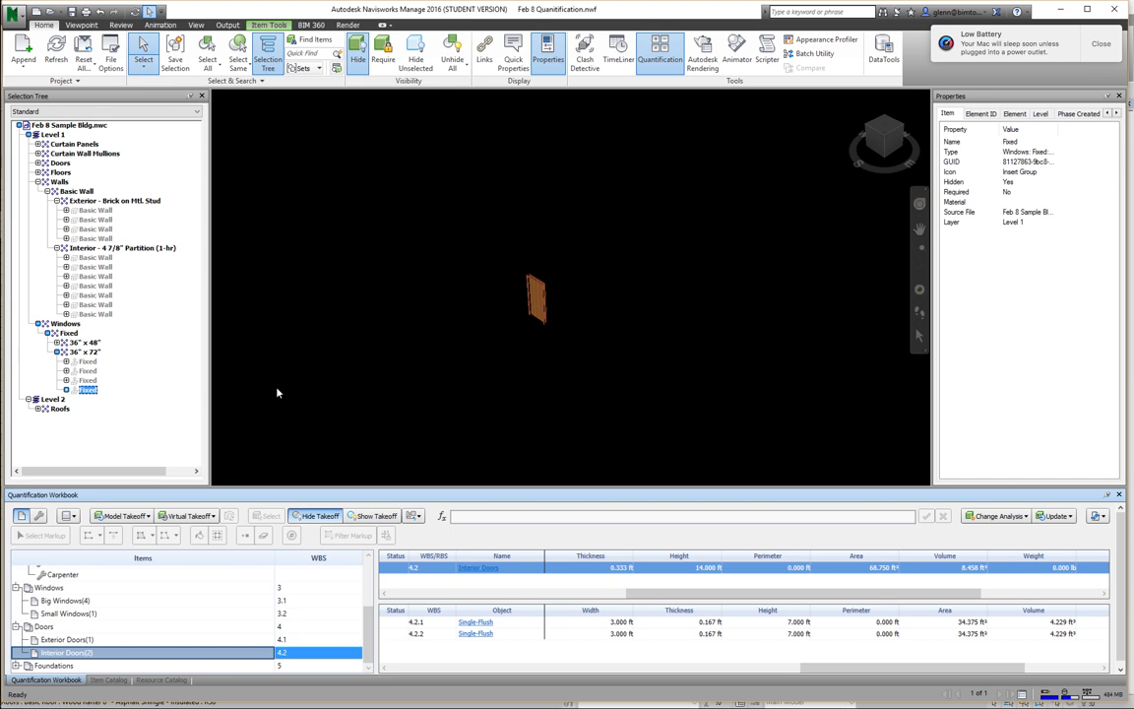
{"action": "left_click", "coordinate": [86, 370]}
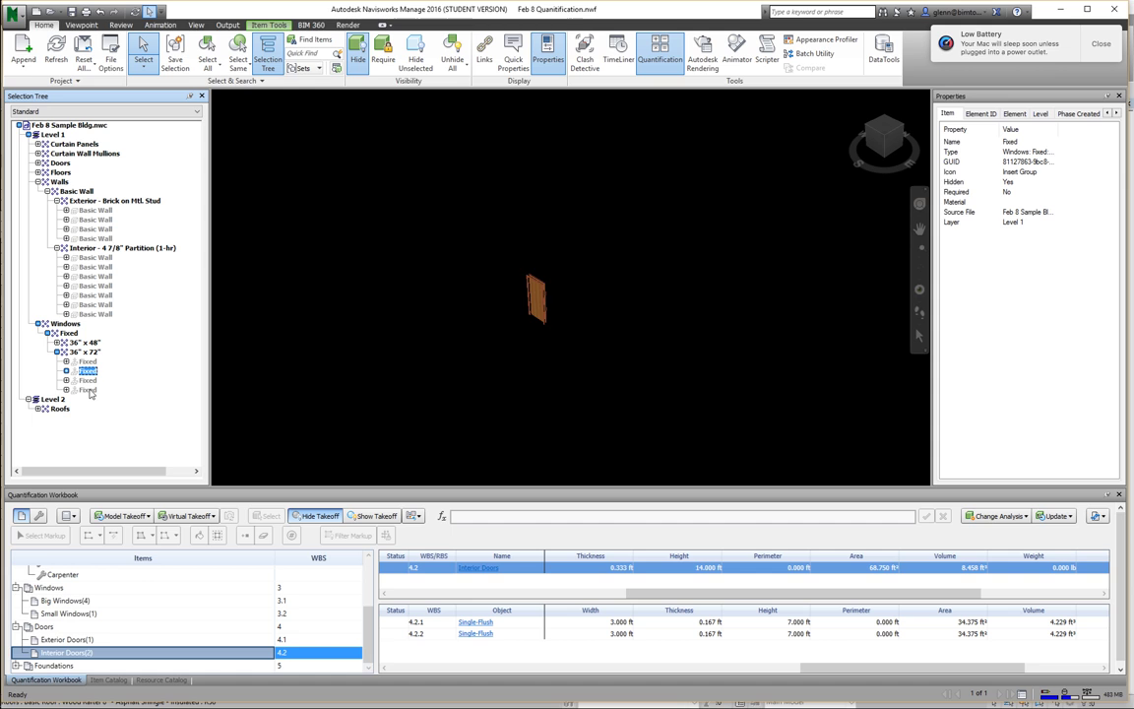
{"action": "left_click", "coordinate": [538, 307]}
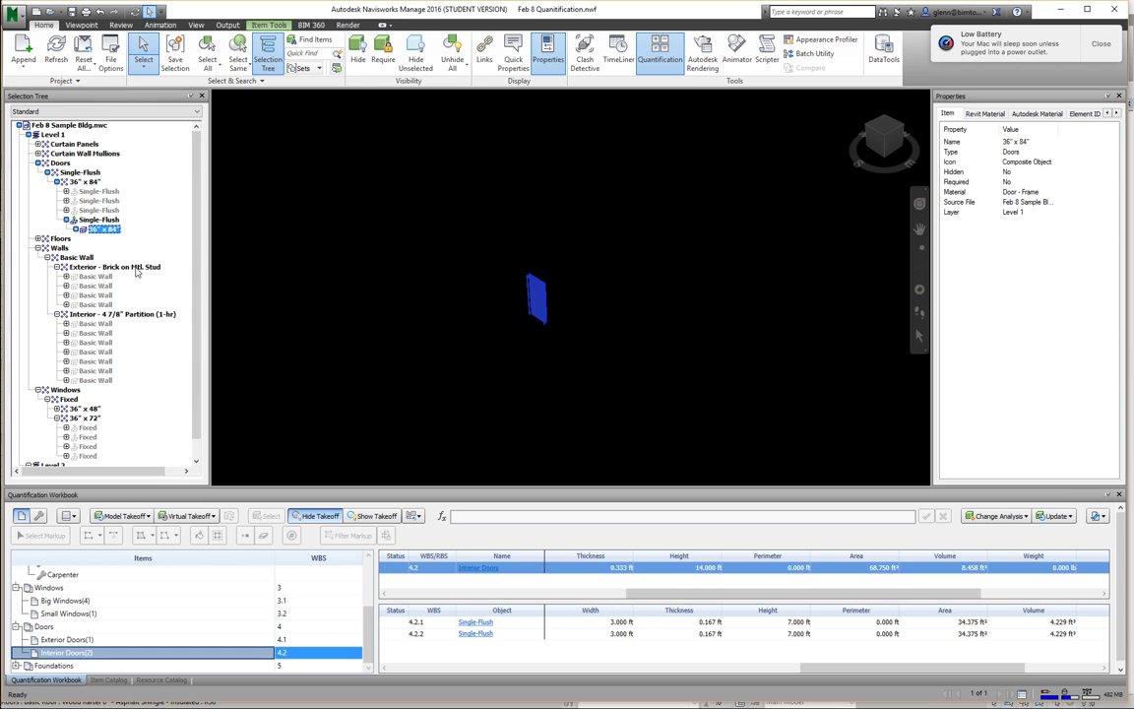
{"action": "mouse_move", "coordinate": [102, 228]}
{"action": "left_mouse_down"}
{"action": "mouse_move", "coordinate": [103, 580]}
{"action": "mouse_move", "coordinate": [84, 639]}
{"action": "mouse_move", "coordinate": [67, 651]}
{"action": "mouse_move", "coordinate": [56, 651]}
{"action": "mouse_move", "coordinate": [85, 471]}
{"action": "mouse_move", "coordinate": [65, 235]}
{"action": "mouse_move", "coordinate": [73, 211]}
{"action": "mouse_move", "coordinate": [90, 228]}
{"action": "left_mouse_up"}
{"action": "left_click", "coordinate": [93, 219]}
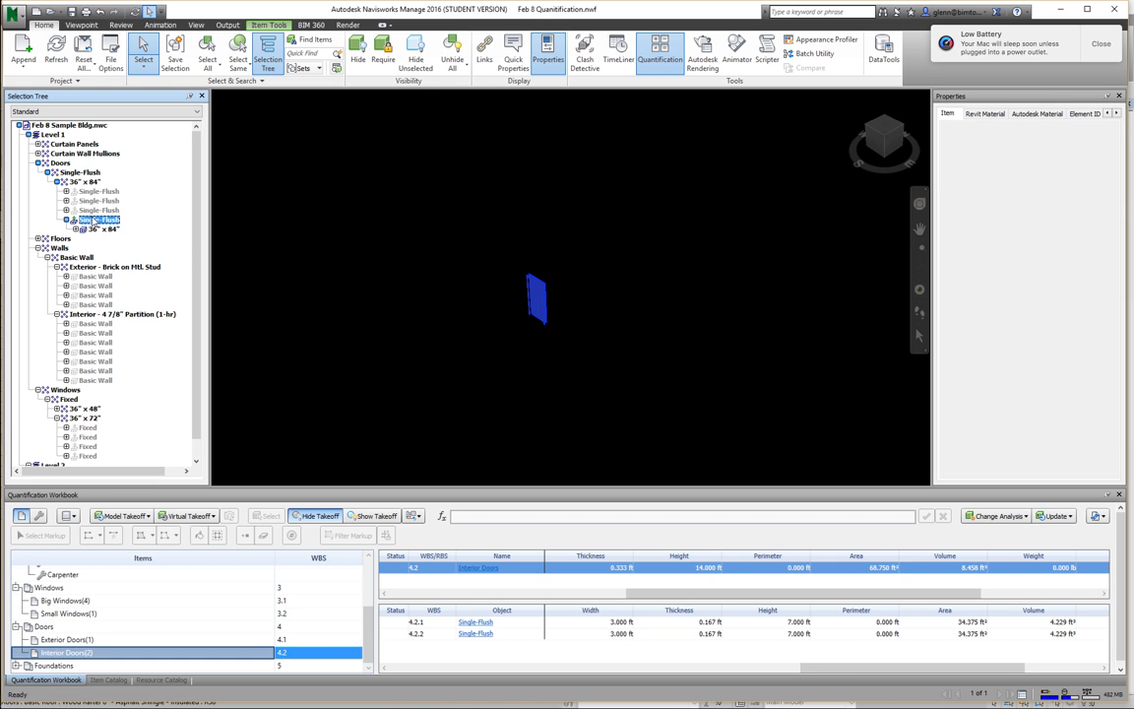
{"action": "left_click", "coordinate": [69, 655]}
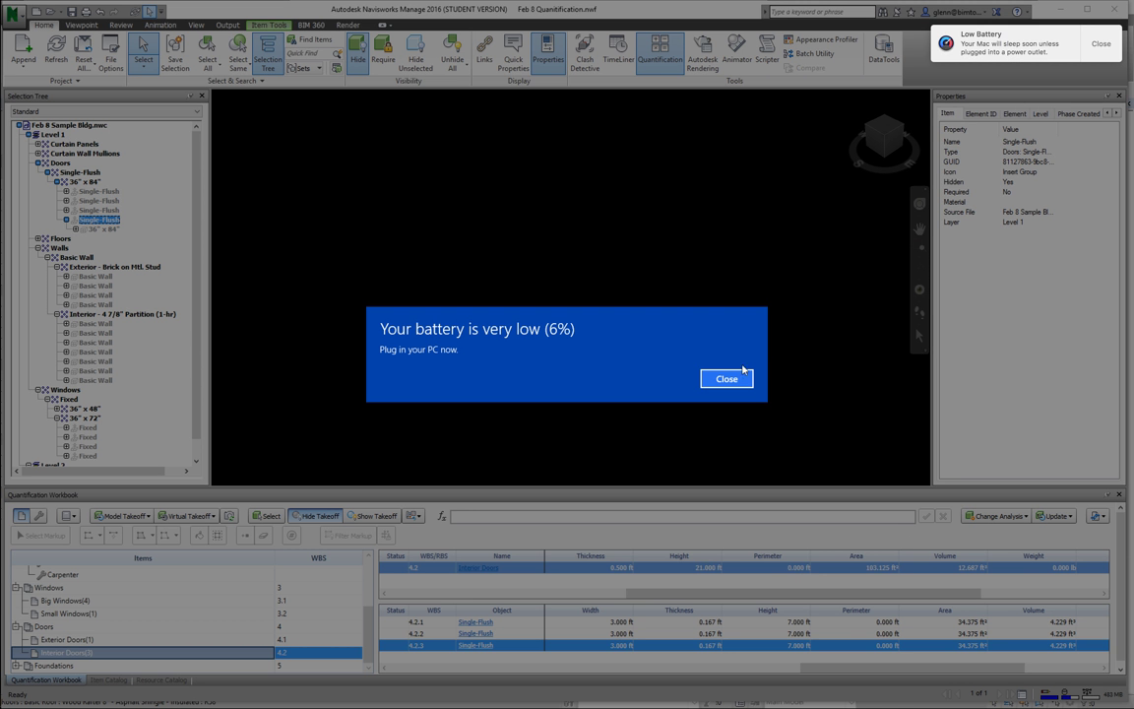
{"action": "left_click", "coordinate": [733, 382]}
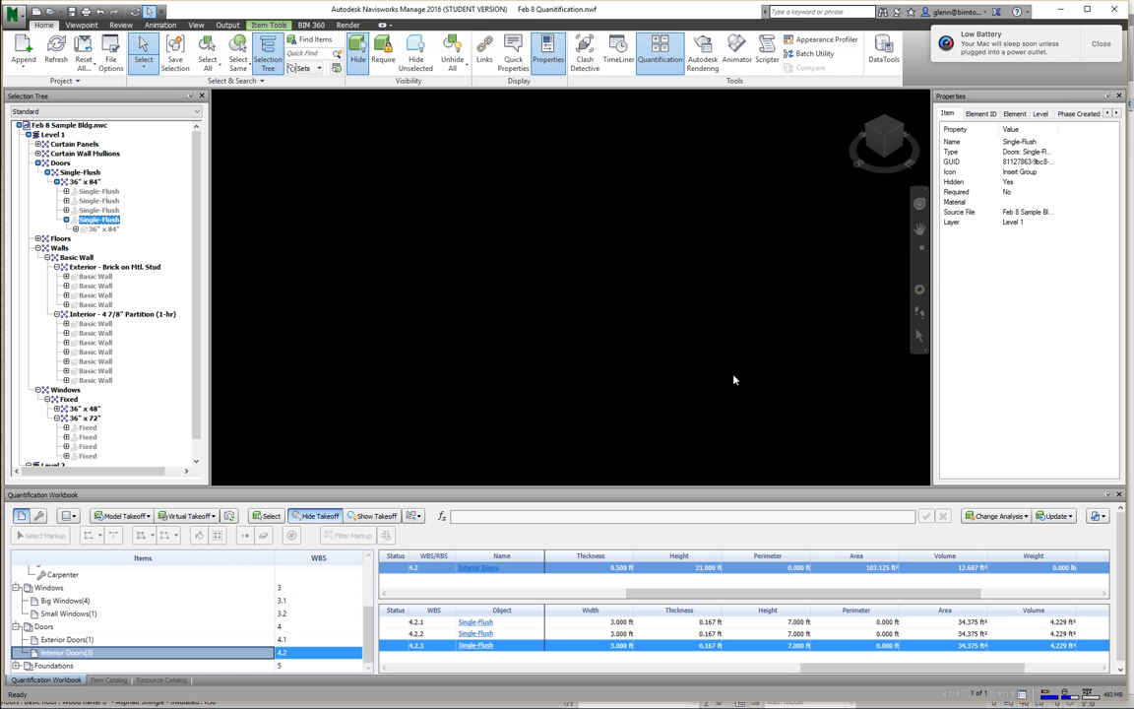
{"action": "left_click", "coordinate": [1092, 43]}
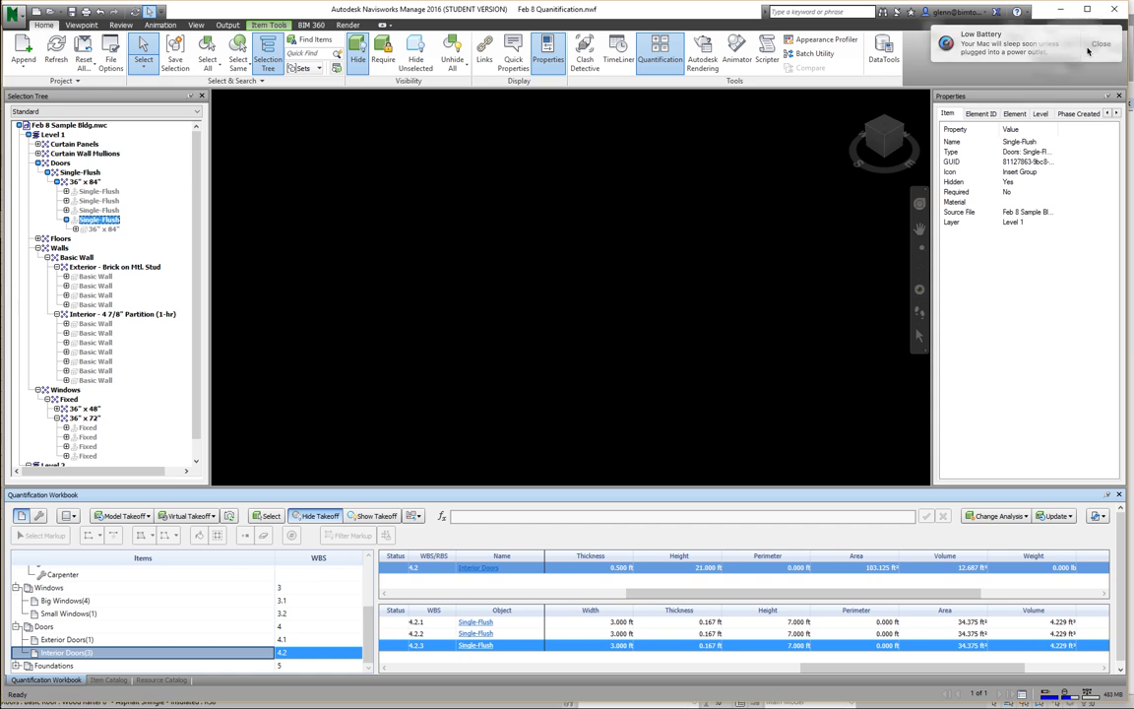
- Export all quantities to the Excel file New Quantity Report on the Desktop and open it maximized in Excel
{"action": "left_click", "coordinate": [1102, 520]}
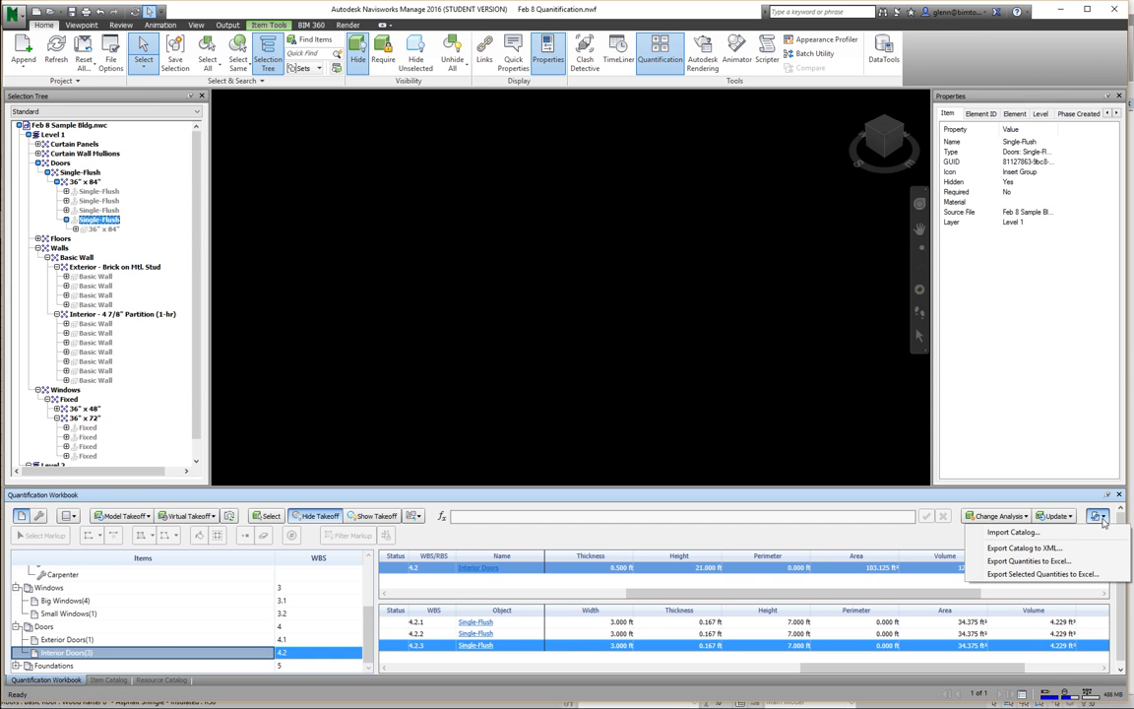
{"action": "left_click", "coordinate": [1054, 565]}
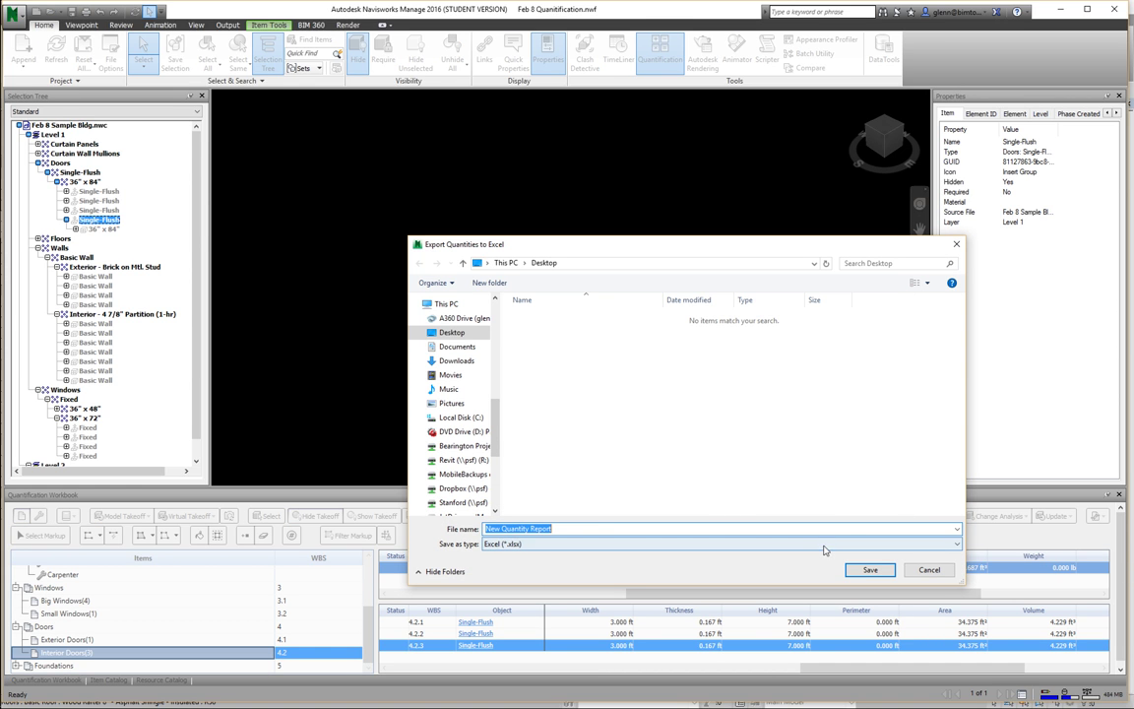
{"action": "left_click", "coordinate": [875, 568]}
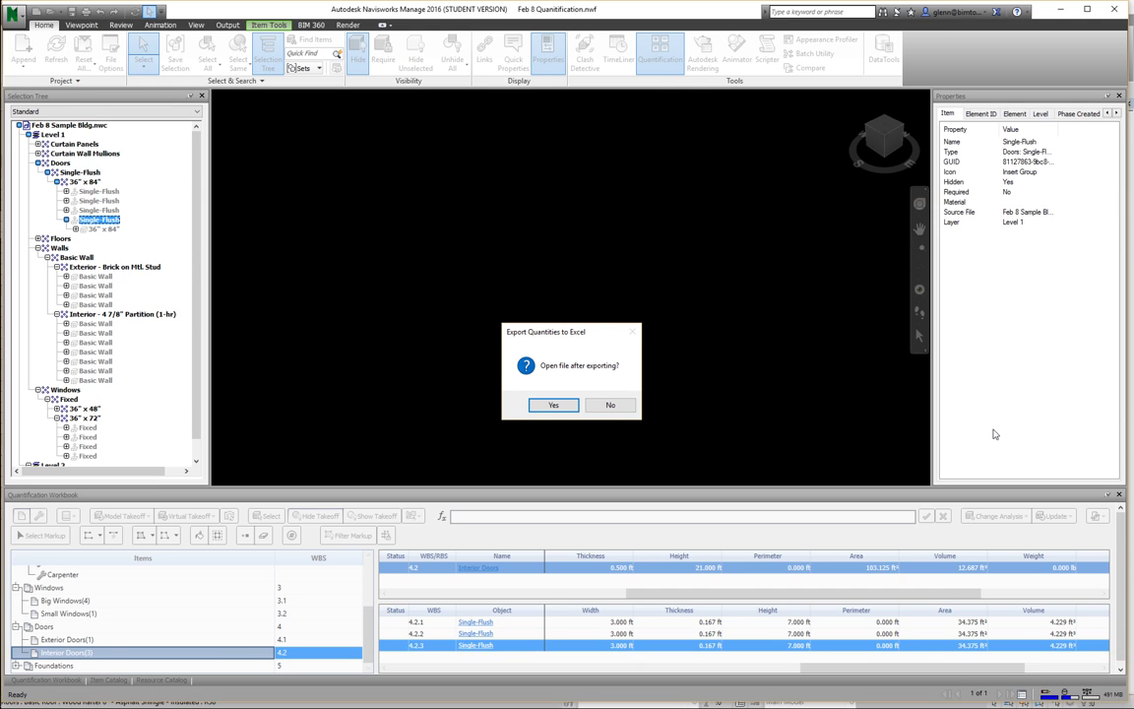
{"action": "left_click", "coordinate": [555, 406]}
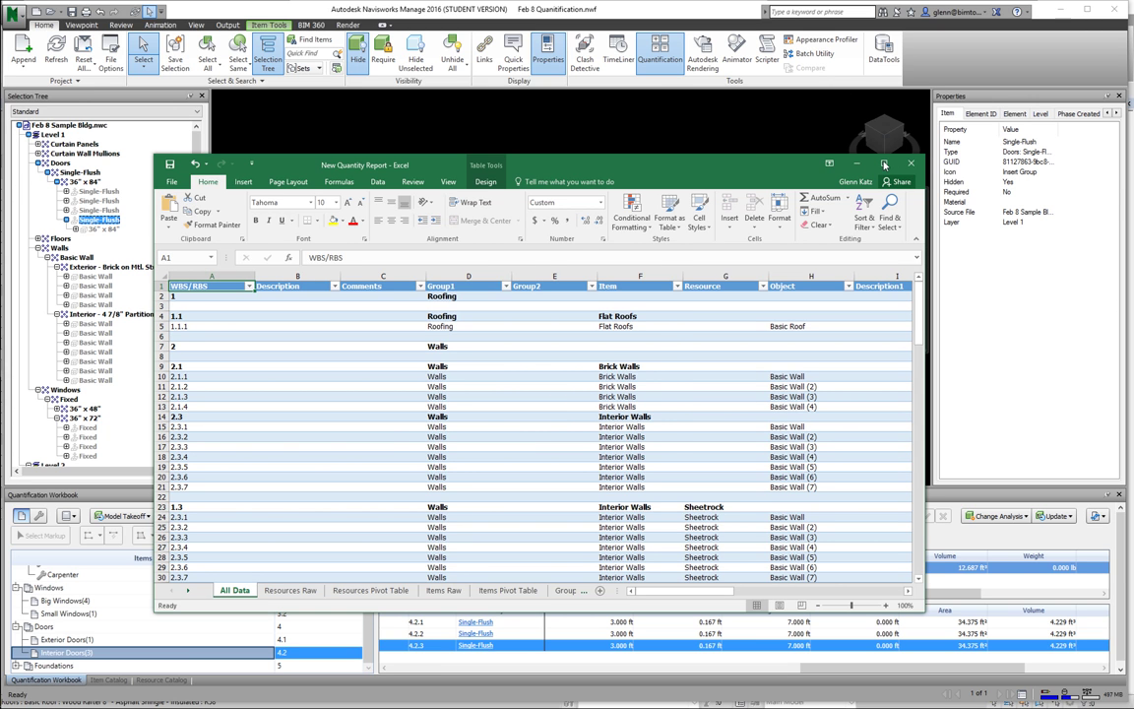
{"action": "left_click", "coordinate": [882, 164]}
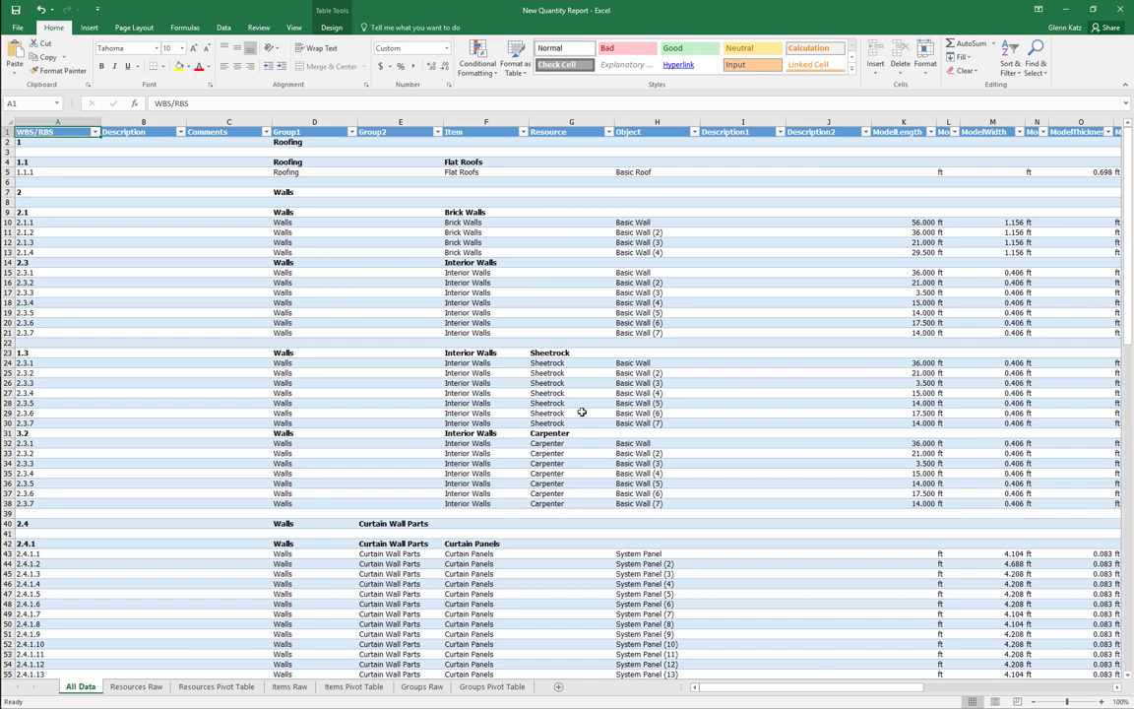
- Examine the report's raw data and pivot table sheets for resources, items and groups, ending on Groups Pivot Table
{"action": "left_click", "coordinate": [136, 687]}
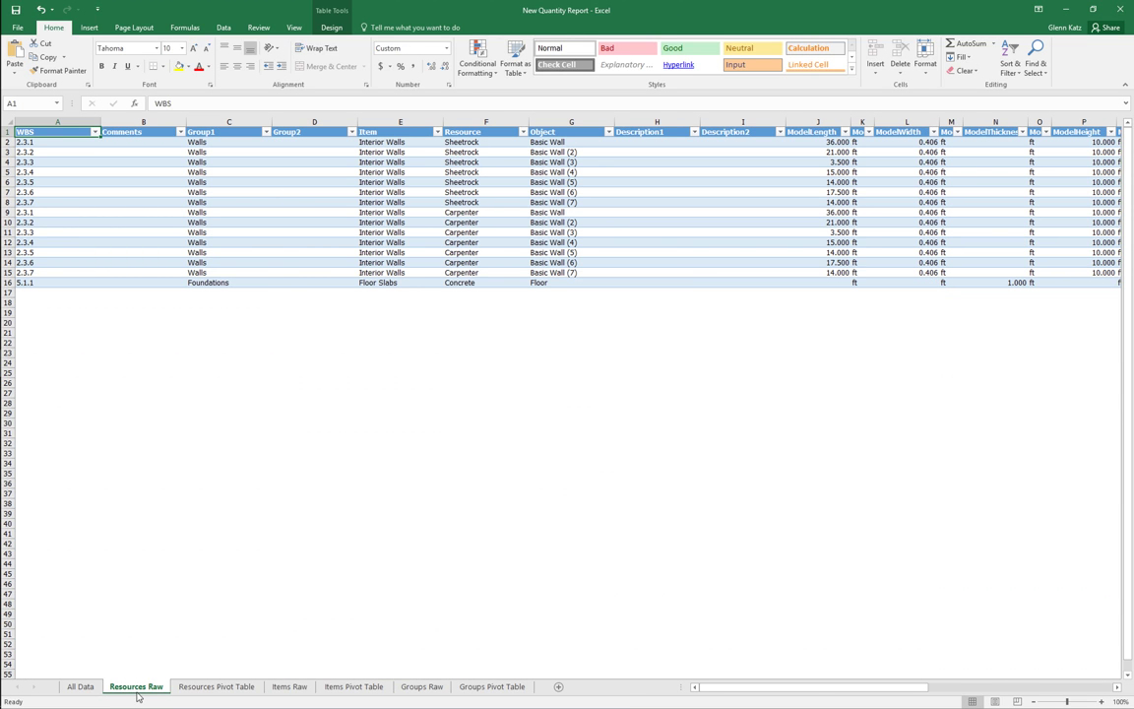
{"action": "left_click", "coordinate": [204, 687]}
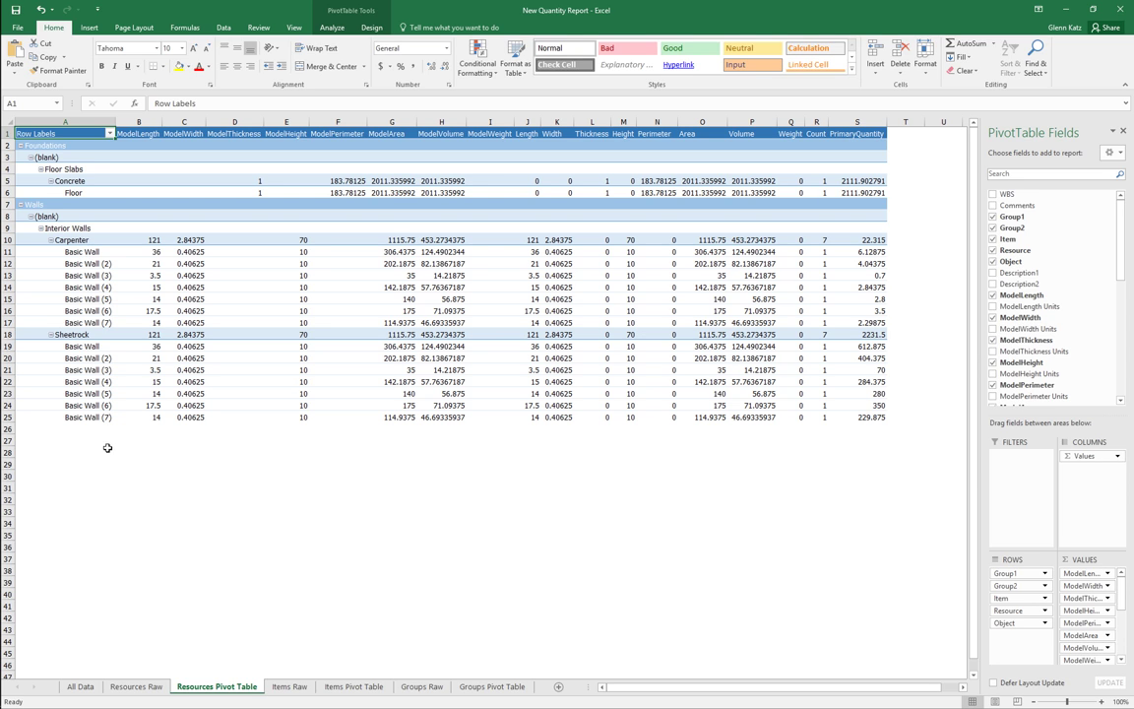
{"action": "left_click", "coordinate": [52, 336]}
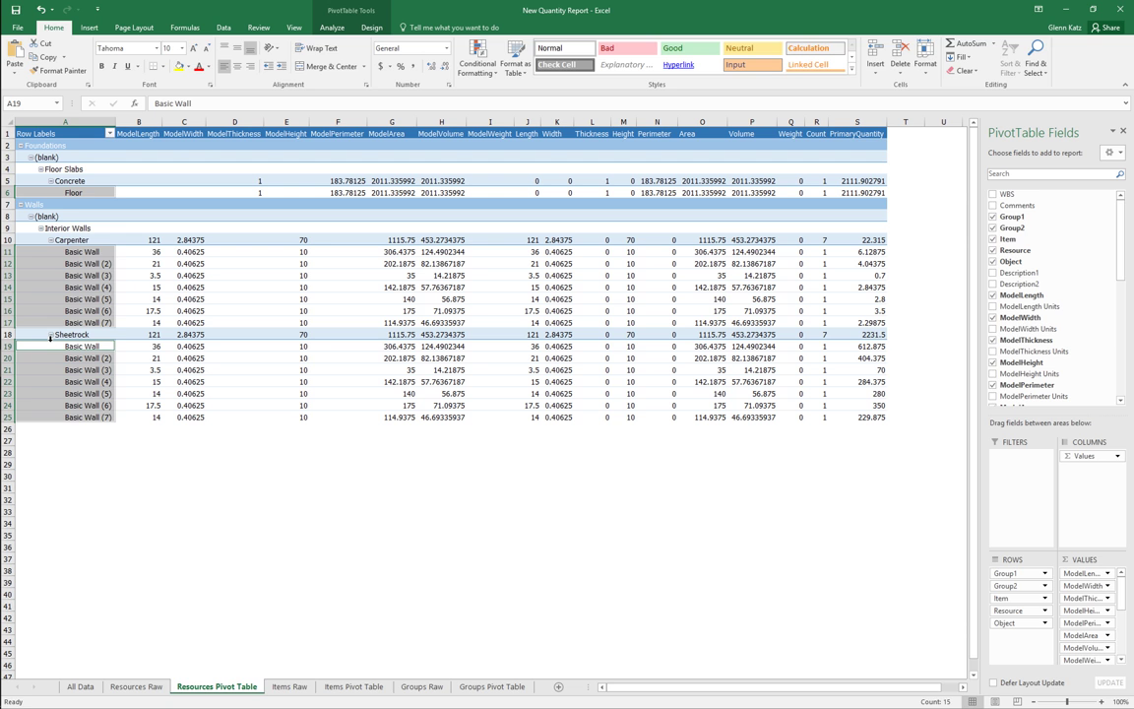
{"action": "key", "text": "ctrl+Home"}
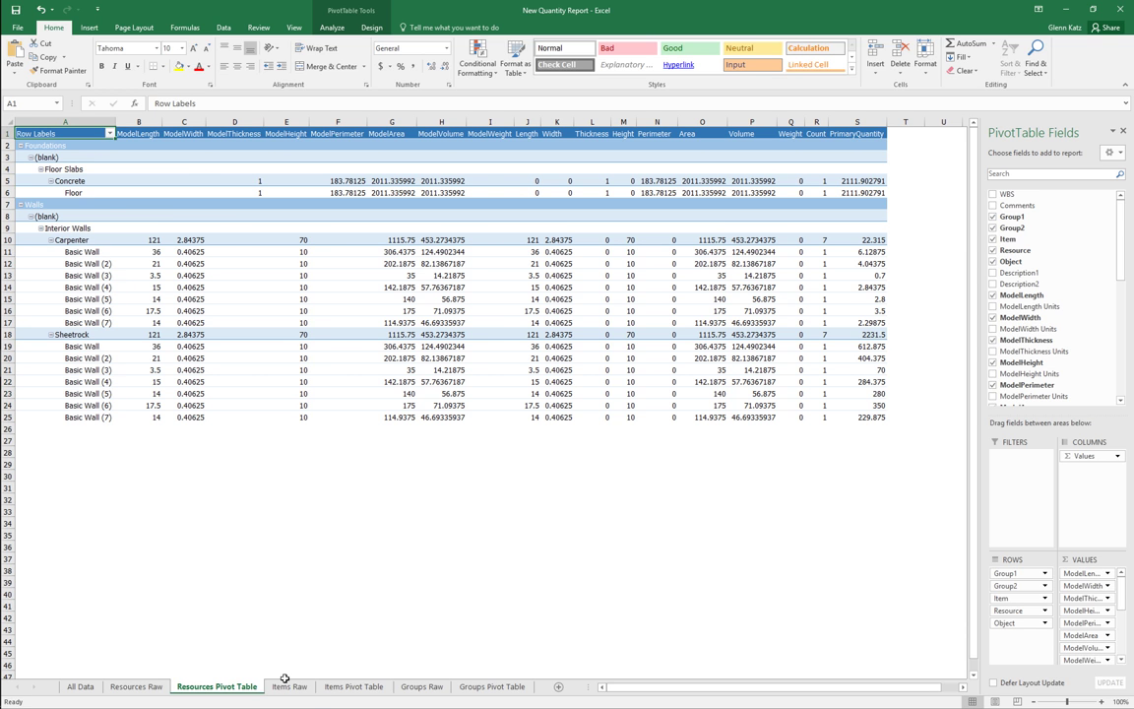
{"action": "left_click", "coordinate": [287, 686]}
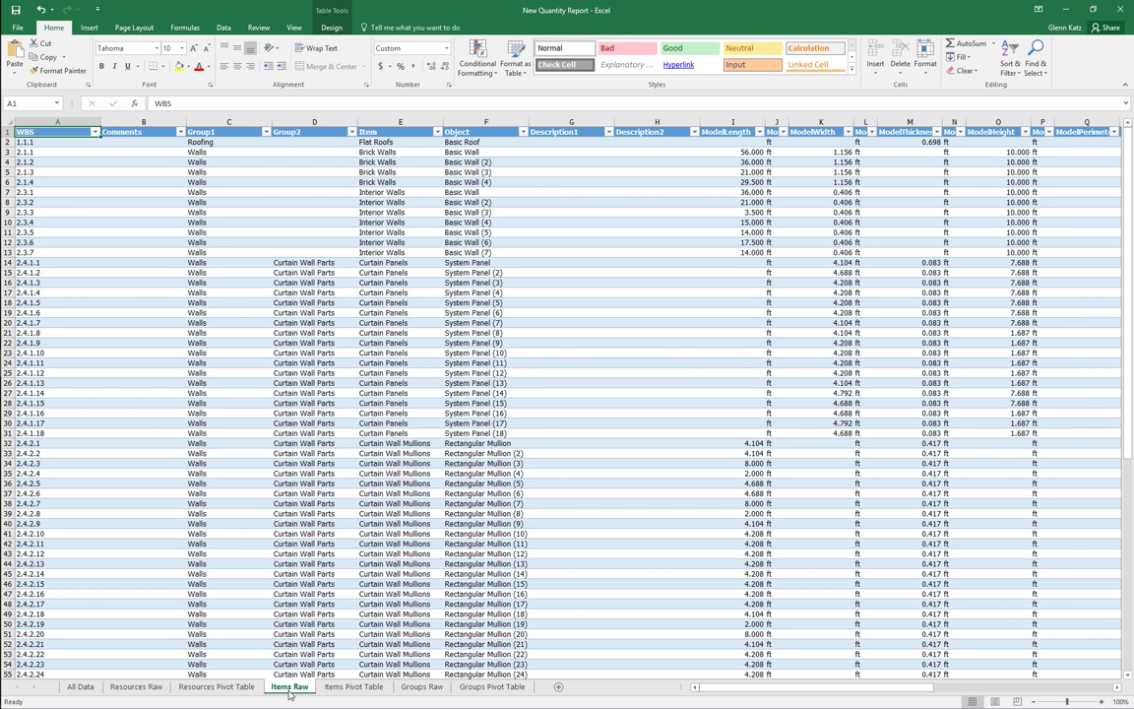
{"action": "left_click", "coordinate": [353, 688]}
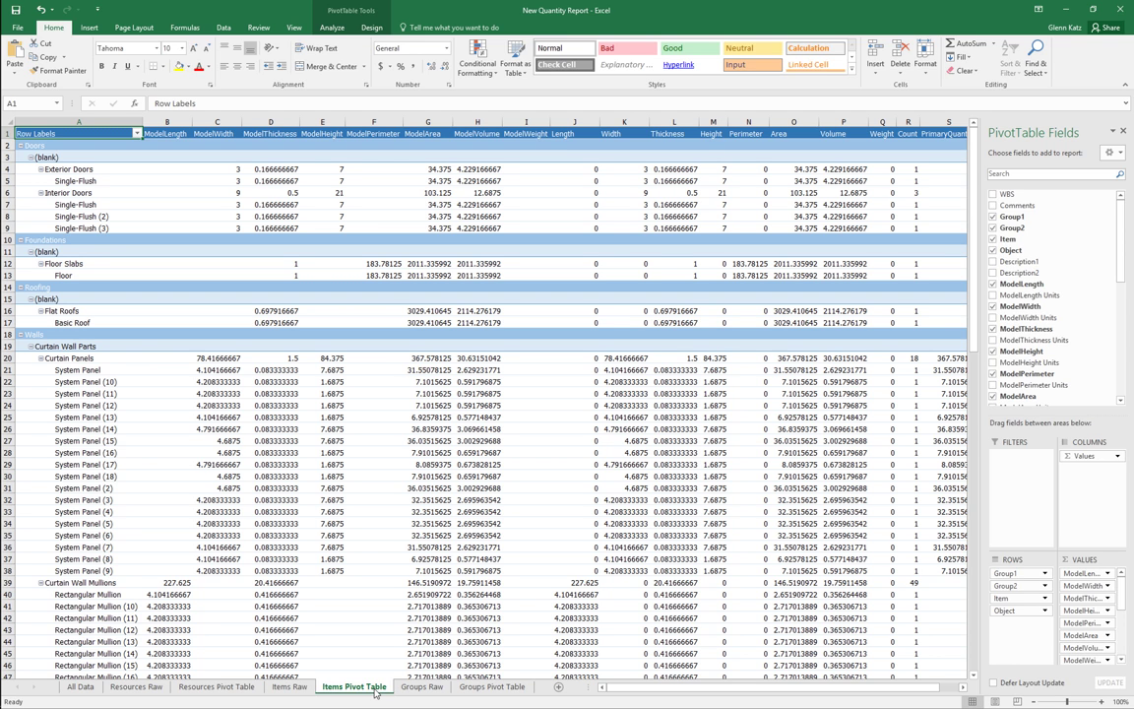
{"action": "left_click", "coordinate": [424, 688]}
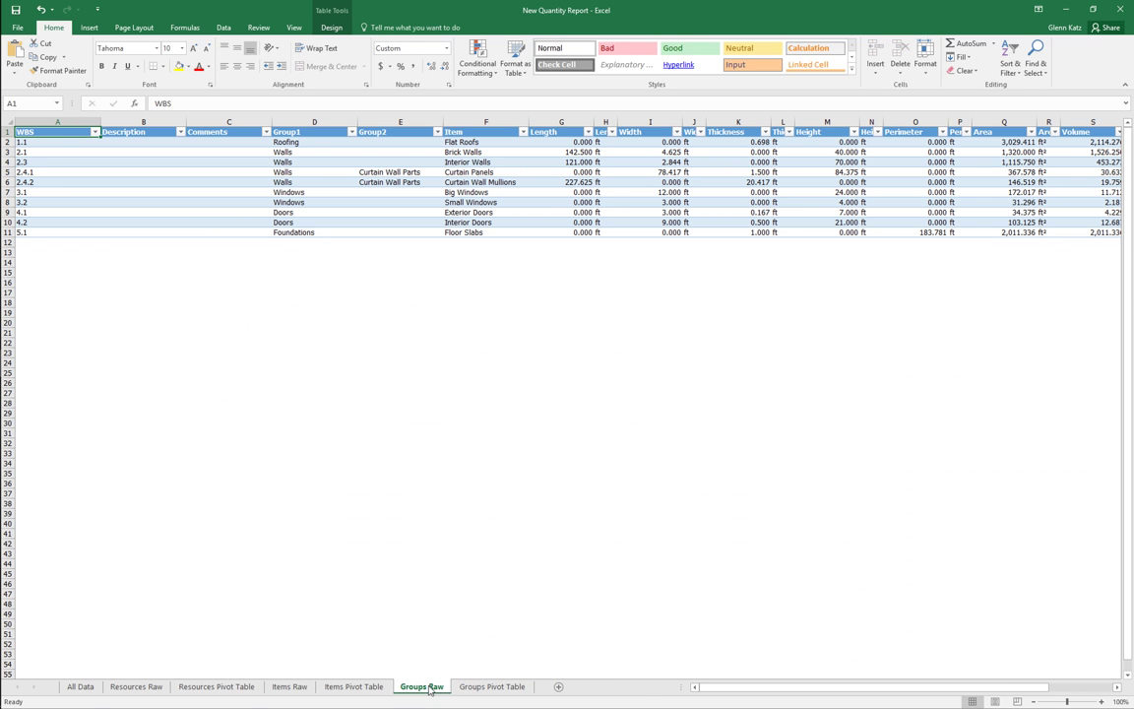
{"action": "left_click", "coordinate": [481, 688]}
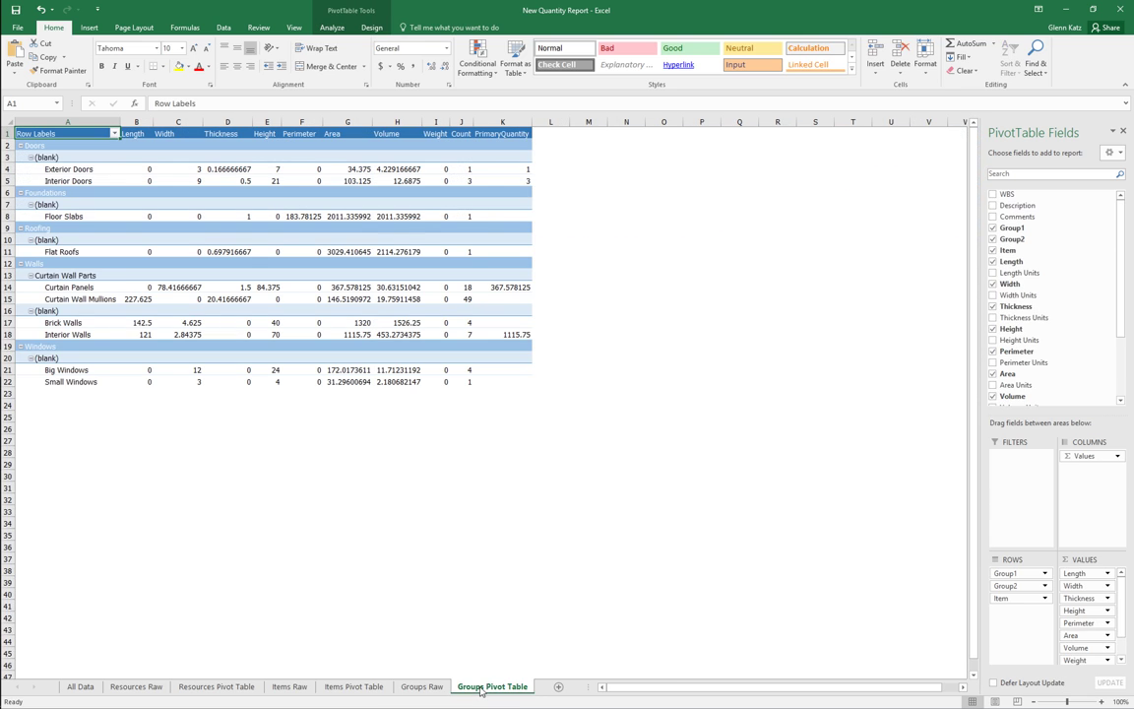